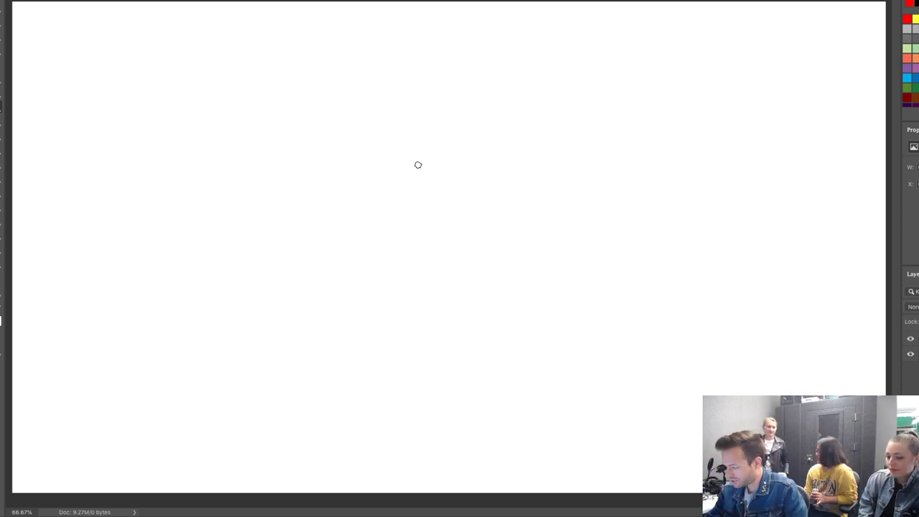
mouse_move(406, 149)
left_mouse_down()
mouse_move(392, 189)
mouse_move(437, 258)
mouse_move(493, 254)
left_mouse_up()
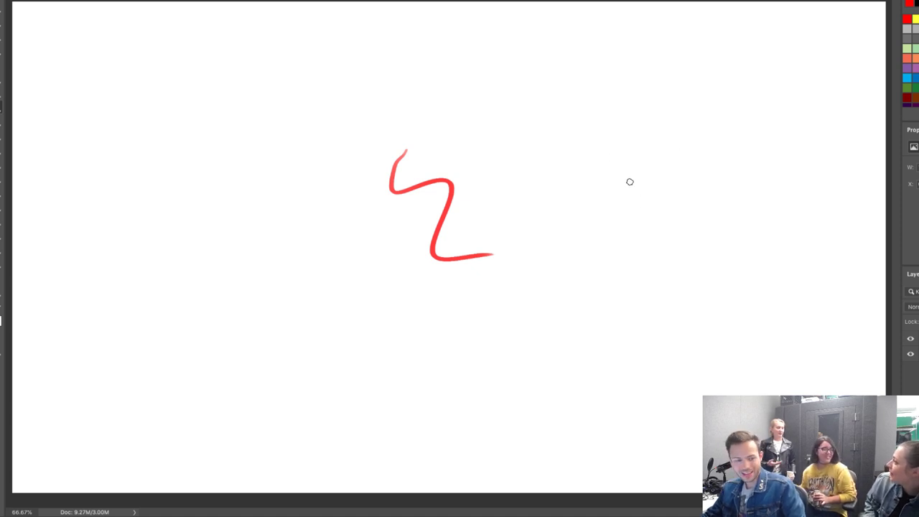
key("v")
key("ctrl+z")
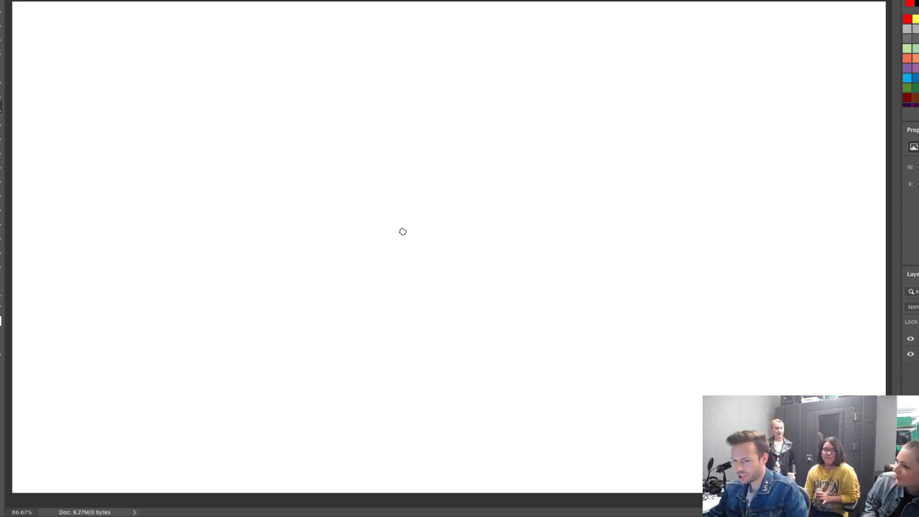
Draw a red mug outline with tapering sides, curved rim and base, and a rounded double-line handle on its right side.
left_click_drag(338, 372, 316, 146)
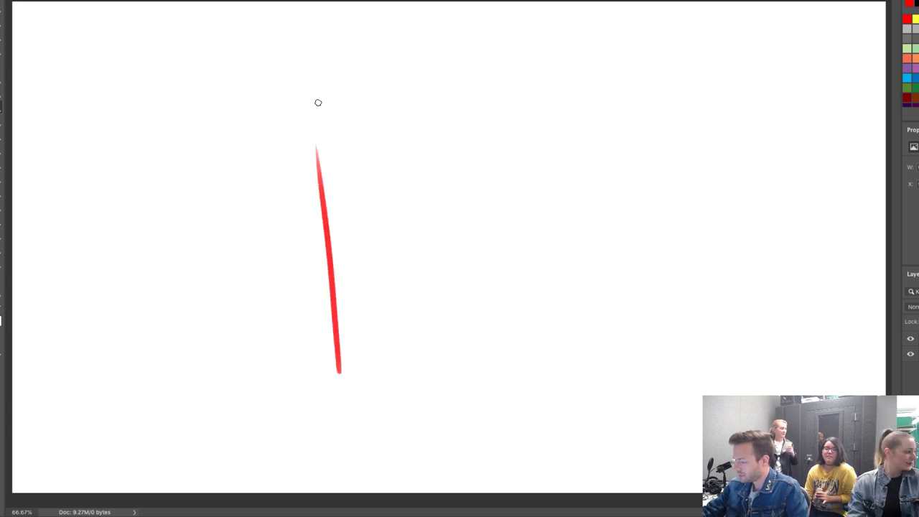
key("ctrl+z")
mouse_move(339, 367)
left_mouse_down()
mouse_move(308, 117)
mouse_move(311, 133)
mouse_move(543, 116)
left_mouse_up()
mouse_move(339, 374)
left_mouse_down()
mouse_move(511, 375)
mouse_move(538, 109)
mouse_move(316, 134)
left_mouse_up()
key("ctrl+z")
left_click_drag(521, 125, 325, 135)
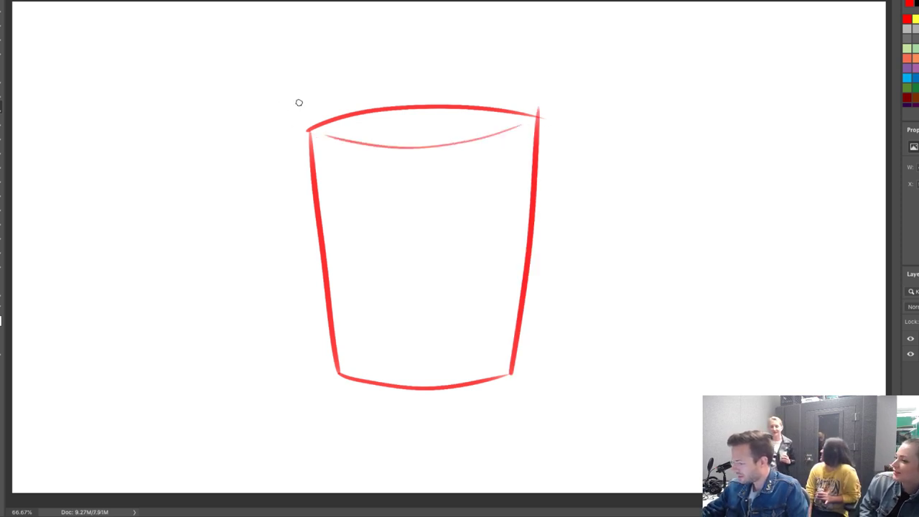
mouse_move(532, 173)
left_mouse_down()
mouse_move(604, 194)
mouse_move(523, 307)
left_mouse_up()
mouse_move(531, 214)
left_mouse_down()
mouse_move(553, 218)
mouse_move(524, 254)
left_mouse_up()
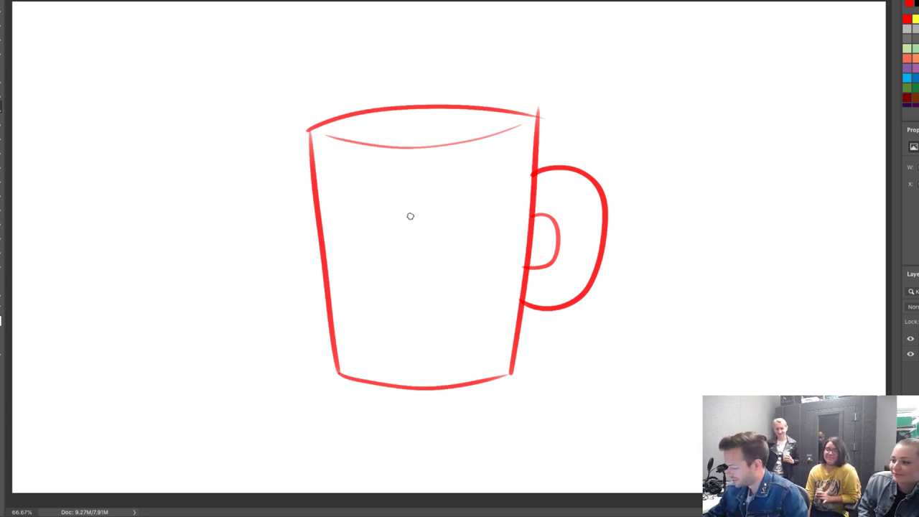
Draw a long nose in the middle of the mug with two bridge lines, a drooping tip and rounded nostrils.
left_click_drag(410, 214, 408, 276)
mouse_move(436, 211)
left_mouse_down()
mouse_move(443, 266)
mouse_move(413, 302)
mouse_move(446, 279)
mouse_move(390, 279)
left_mouse_up()
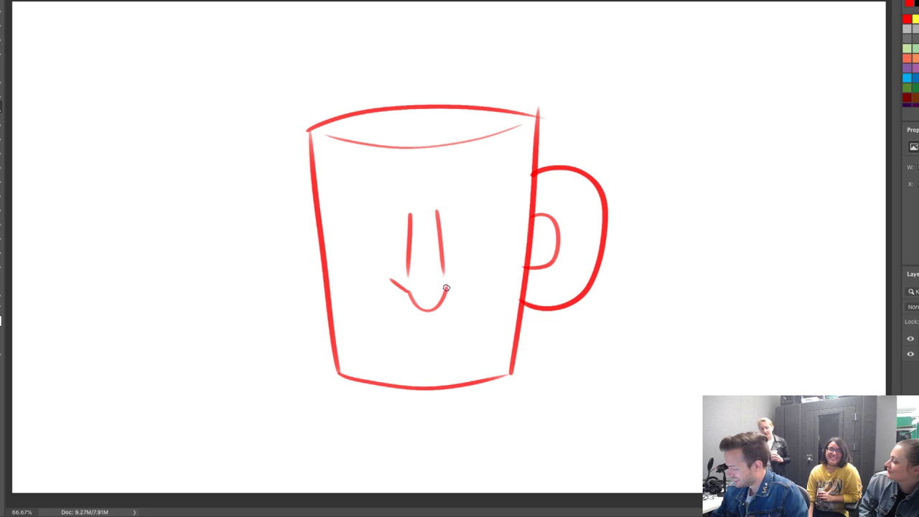
left_click_drag(447, 285, 465, 274)
left_click_drag(381, 285, 443, 259)
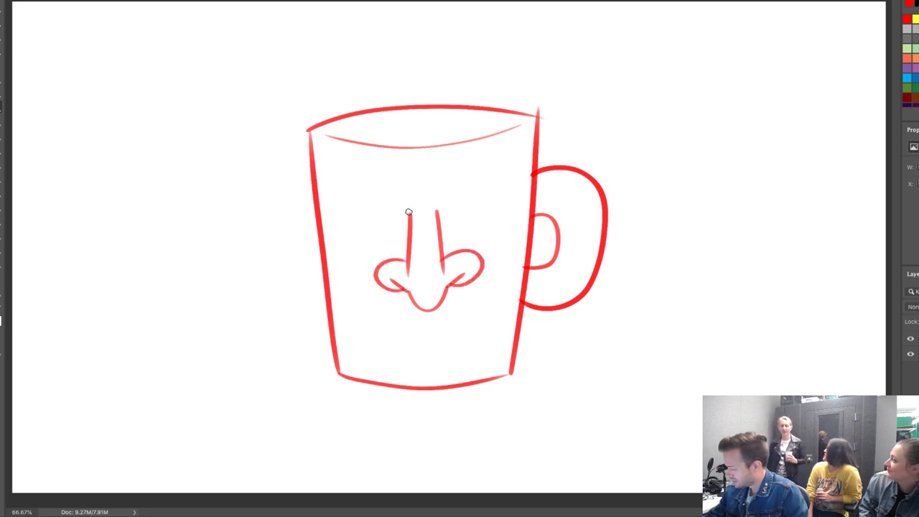
left_click_drag(409, 213, 442, 214)
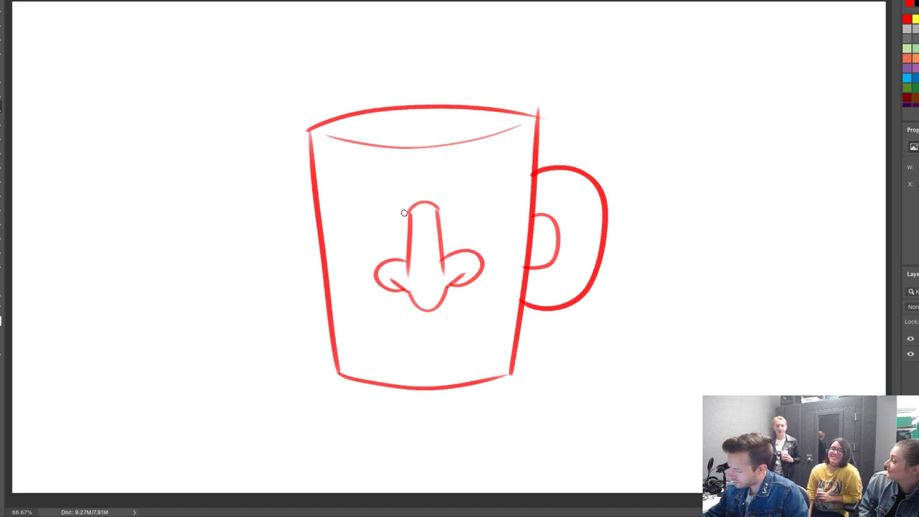
Draw two narrow, half-closed eyes on either side of the nose bridge, with small filled pupils.
left_click_drag(406, 210, 338, 214)
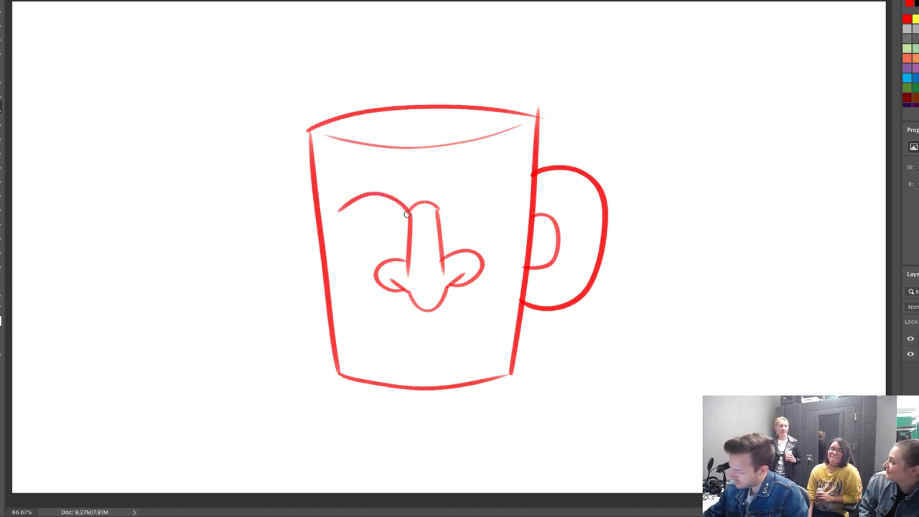
key("ctrl+z")
left_click_drag(407, 210, 335, 214)
key("ctrl+z")
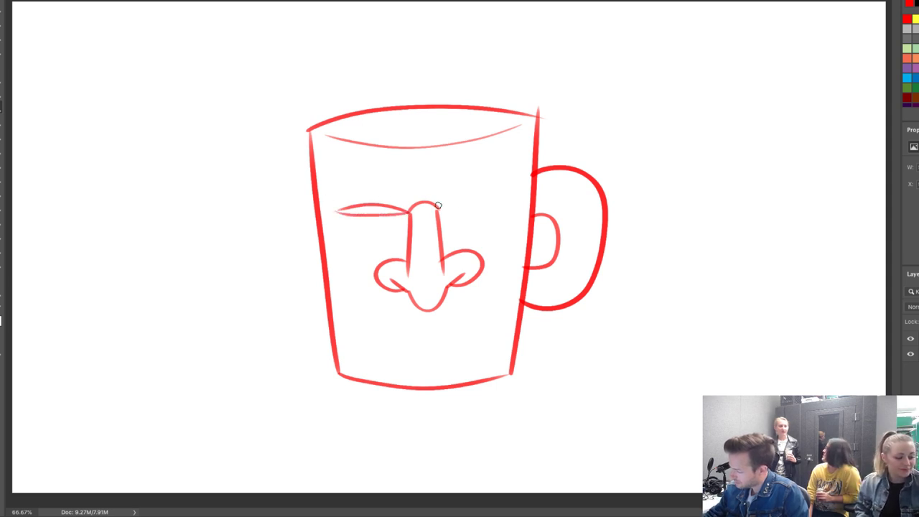
left_click_drag(438, 210, 522, 197)
left_click_drag(441, 208, 514, 204)
key("ctrl+z")
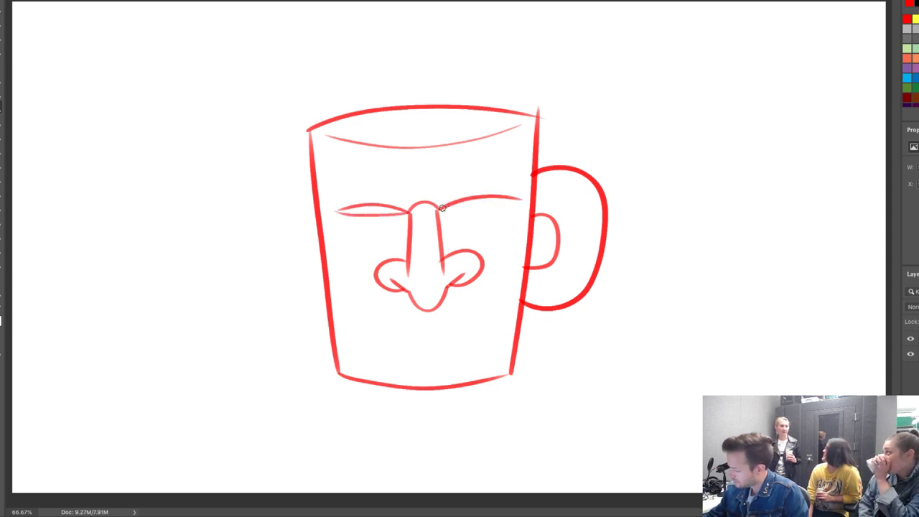
left_click_drag(441, 209, 516, 204)
key("ctrl+z")
left_click_drag(441, 208, 516, 203)
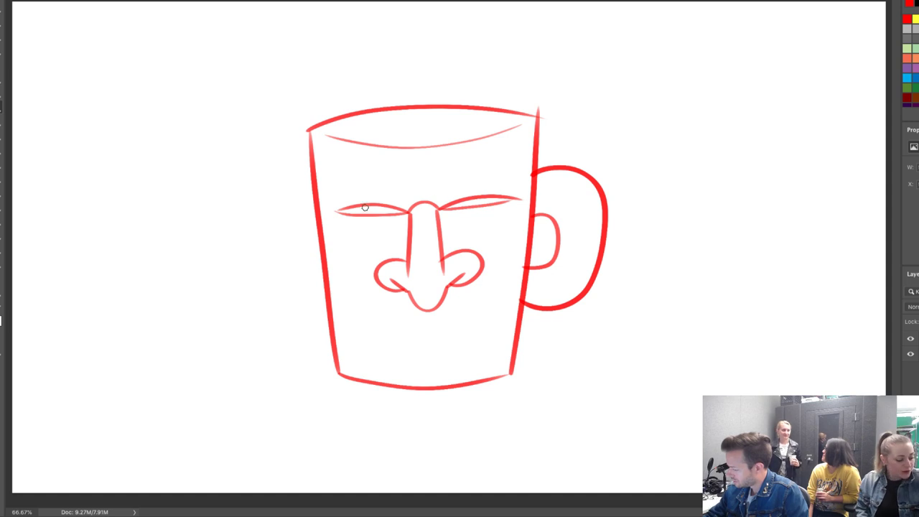
left_click_drag(359, 210, 366, 209)
left_click_drag(474, 204, 488, 200)
Add curved eye-socket lines around both eyes and a short line rising from the nose bridge.
left_click_drag(403, 214, 374, 242)
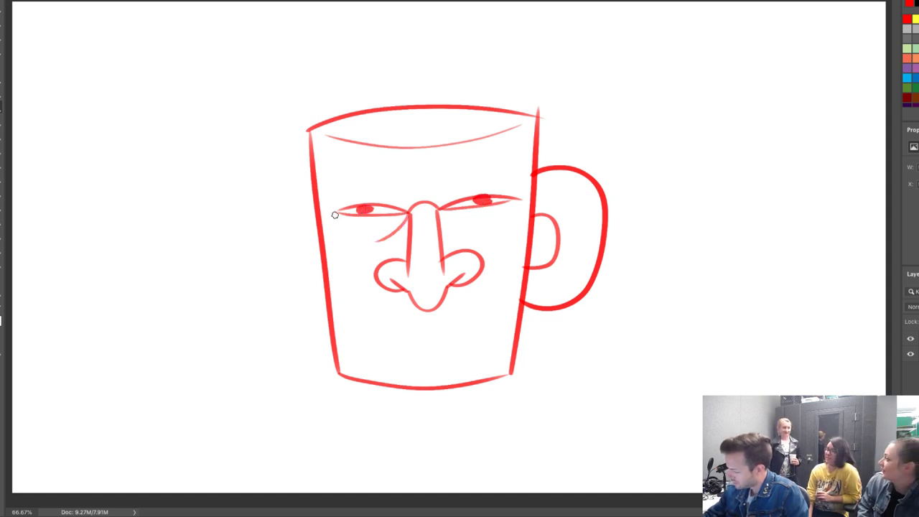
mouse_move(334, 215)
left_mouse_down()
mouse_move(395, 221)
mouse_move(331, 212)
mouse_move(347, 187)
left_mouse_up()
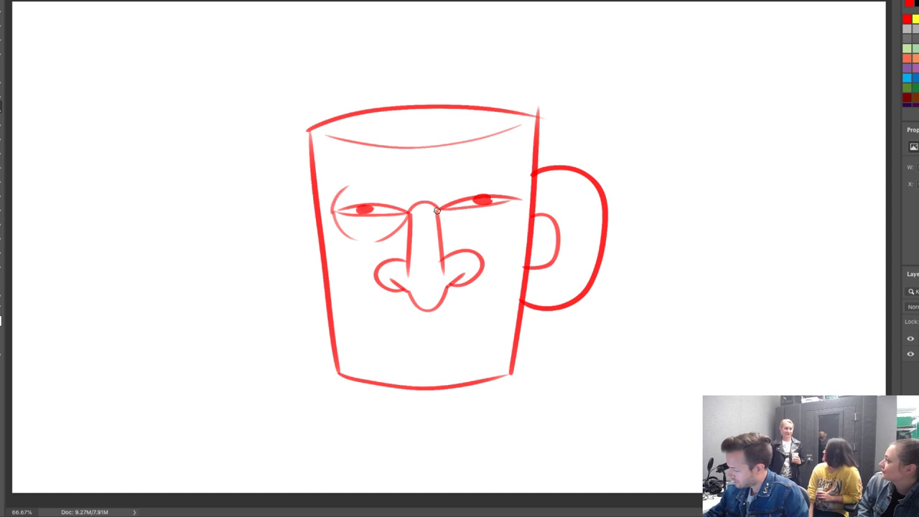
mouse_move(437, 211)
left_mouse_down()
mouse_move(499, 229)
mouse_move(517, 187)
mouse_move(516, 196)
mouse_move(503, 171)
left_mouse_up()
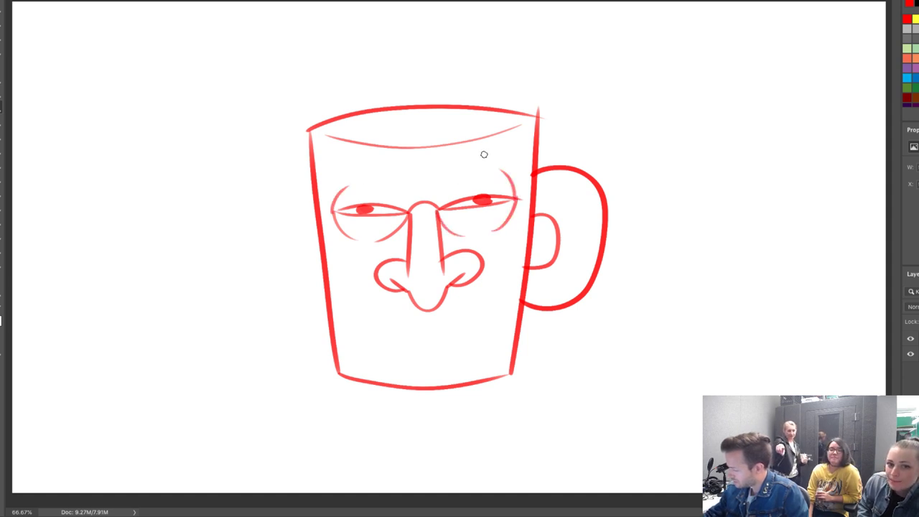
left_click_drag(405, 214, 404, 185)
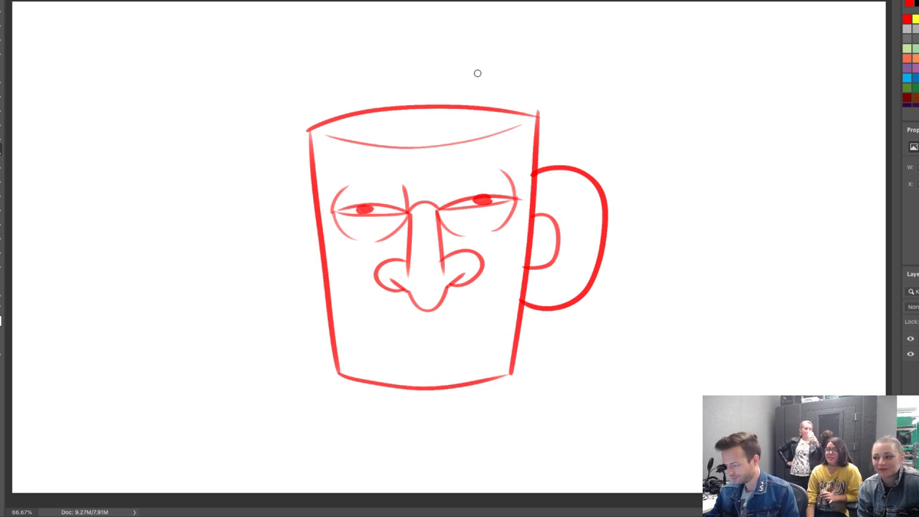
Complete the inner socket line of the right eye and draw a doubled-line eyebrow above each eye.
mouse_move(435, 207)
left_mouse_down()
mouse_move(441, 179)
mouse_move(333, 181)
left_mouse_up()
key("ctrl+z")
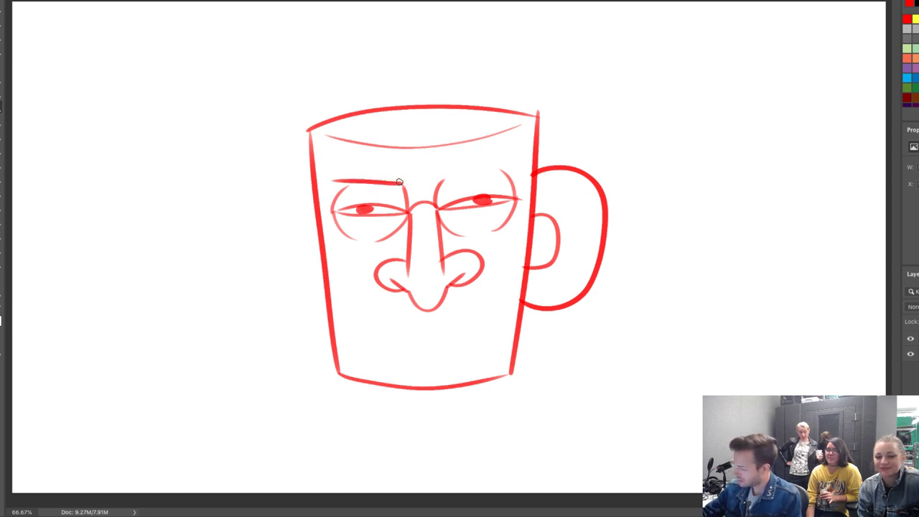
left_click_drag(400, 179, 332, 178)
left_click_drag(439, 179, 523, 173)
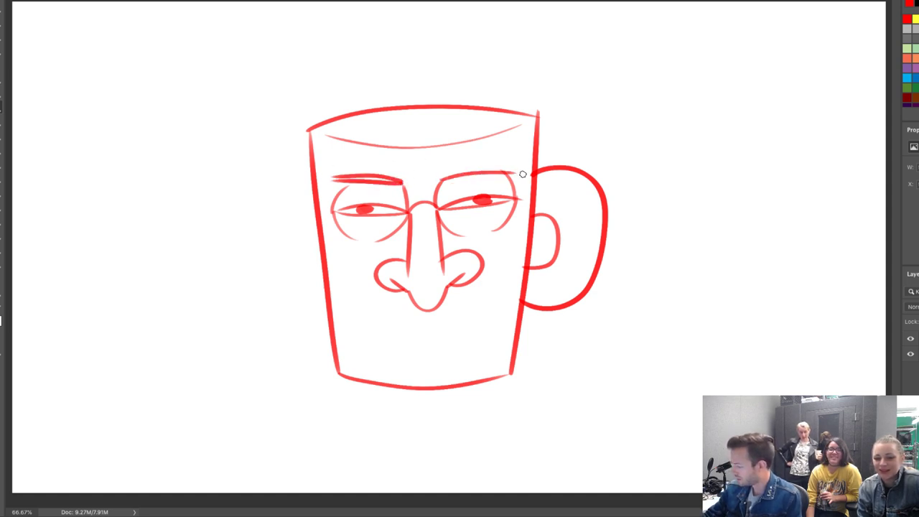
left_click_drag(438, 178, 523, 170)
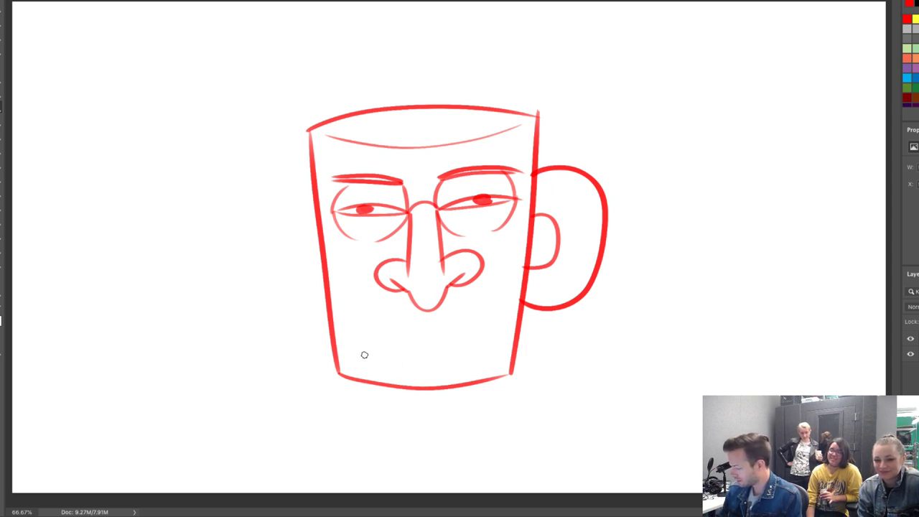
Draw a frowning mouth with a lower lip, a groove beneath the nose and folds running from the nostrils to the mouth corners.
mouse_move(365, 355)
left_mouse_down()
mouse_move(390, 344)
mouse_move(494, 354)
left_mouse_up()
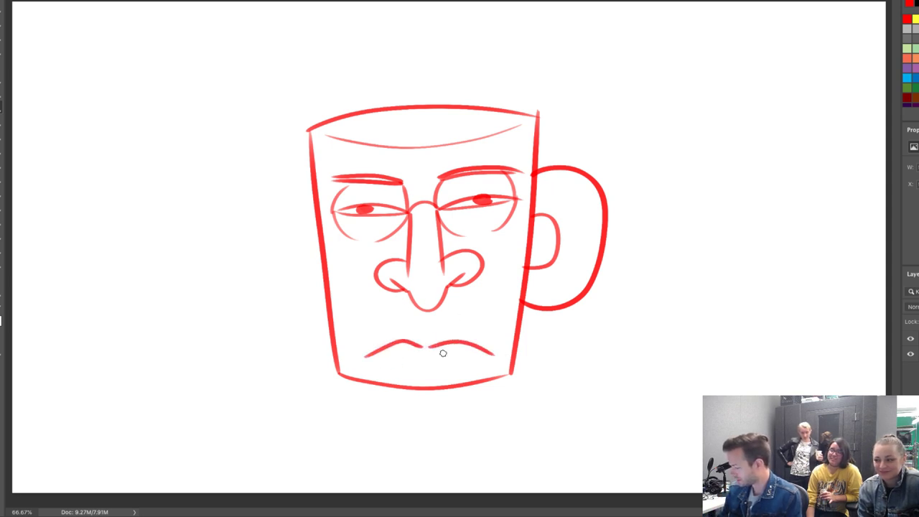
left_click_drag(360, 362, 380, 291)
left_click_drag(472, 282, 495, 356)
mouse_move(419, 307)
left_mouse_down()
mouse_move(422, 338)
mouse_move(432, 331)
mouse_move(430, 303)
left_mouse_up()
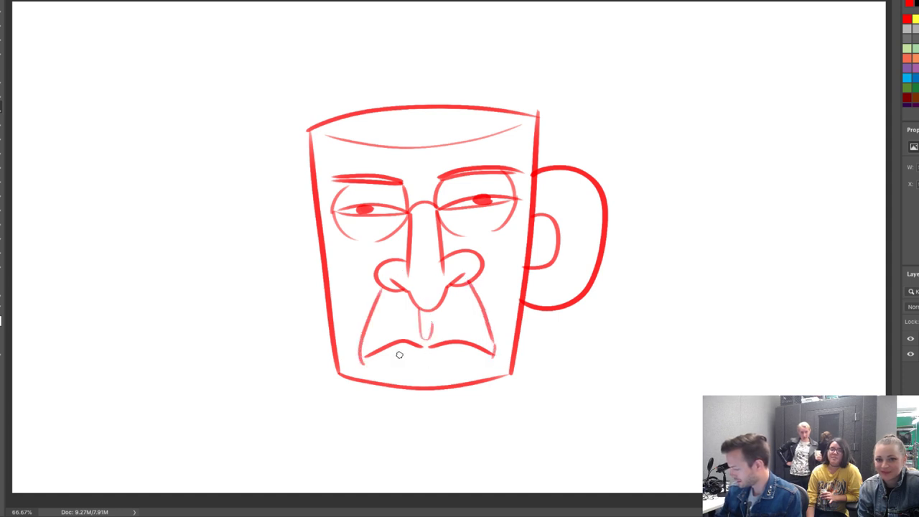
mouse_move(394, 356)
left_mouse_down()
mouse_move(426, 367)
mouse_move(460, 350)
mouse_move(440, 342)
mouse_move(427, 363)
left_mouse_up()
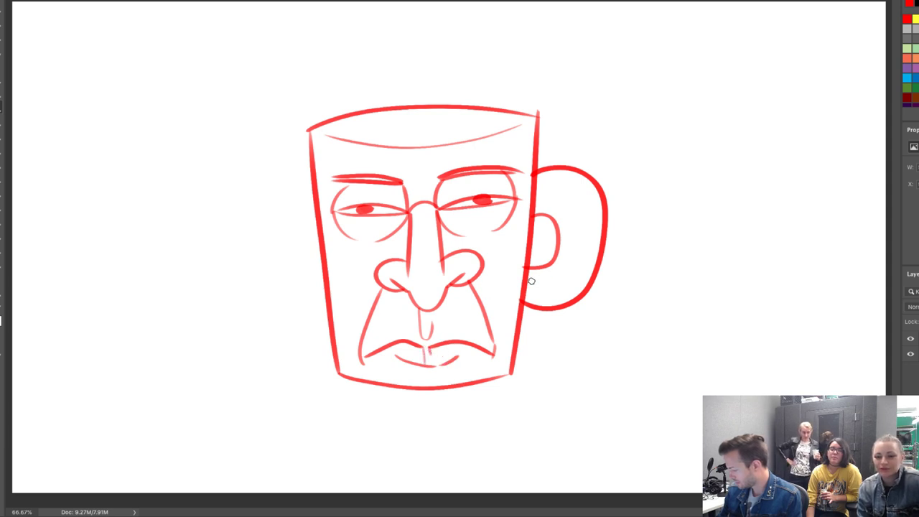
Dot stubble across the upper lip on both sides of the groove beneath the nose.
left_click(381, 309)
left_click(391, 305)
left_click(374, 339)
left_click(391, 334)
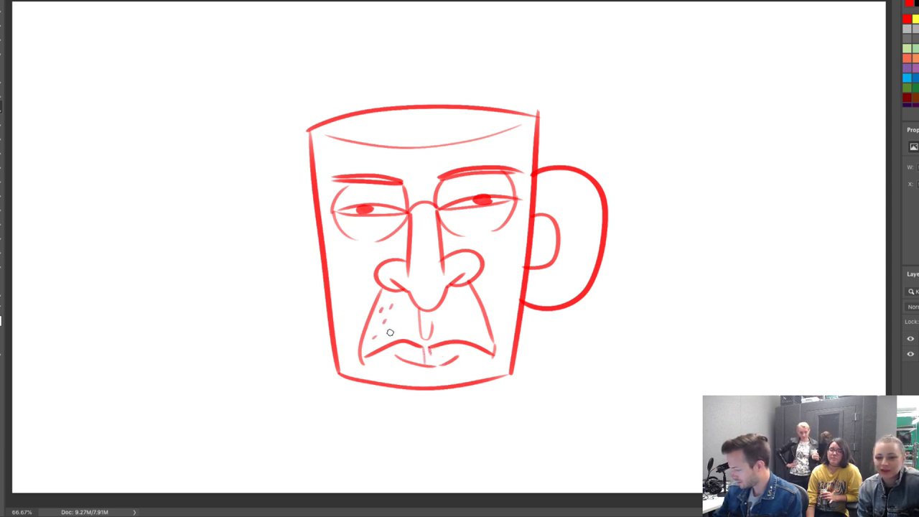
left_click(396, 318)
left_click(406, 306)
left_click(407, 327)
left_click(408, 317)
left_click(443, 325)
left_click(445, 315)
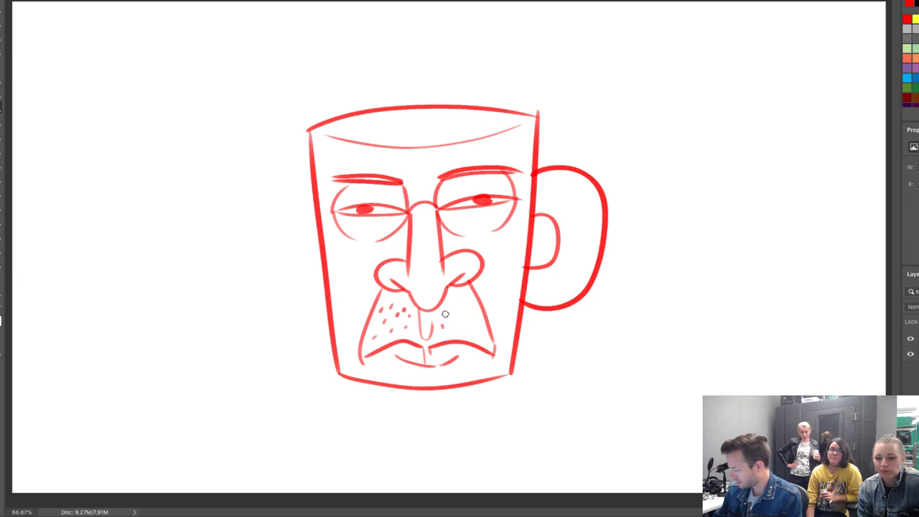
left_click(453, 298)
left_click(457, 320)
left_click(453, 328)
left_click(462, 311)
left_click(464, 329)
left_click(468, 317)
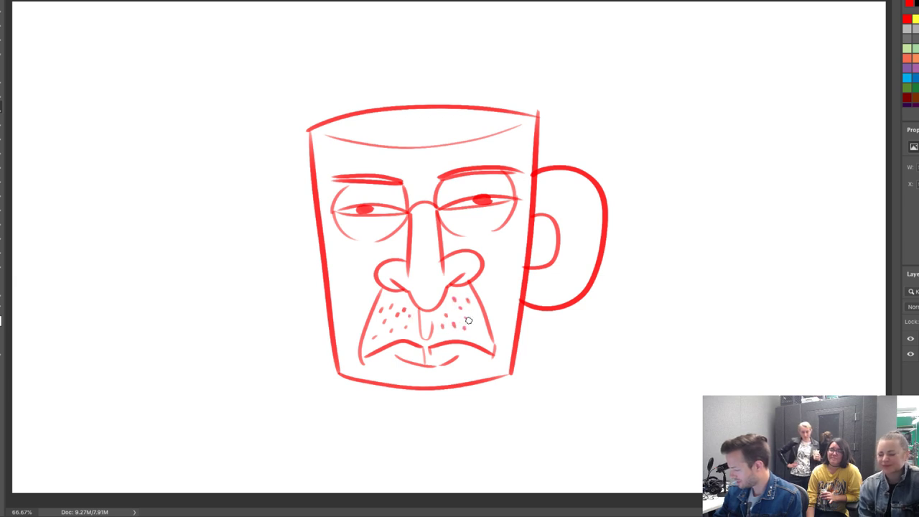
left_click(477, 334)
left_click(479, 313)
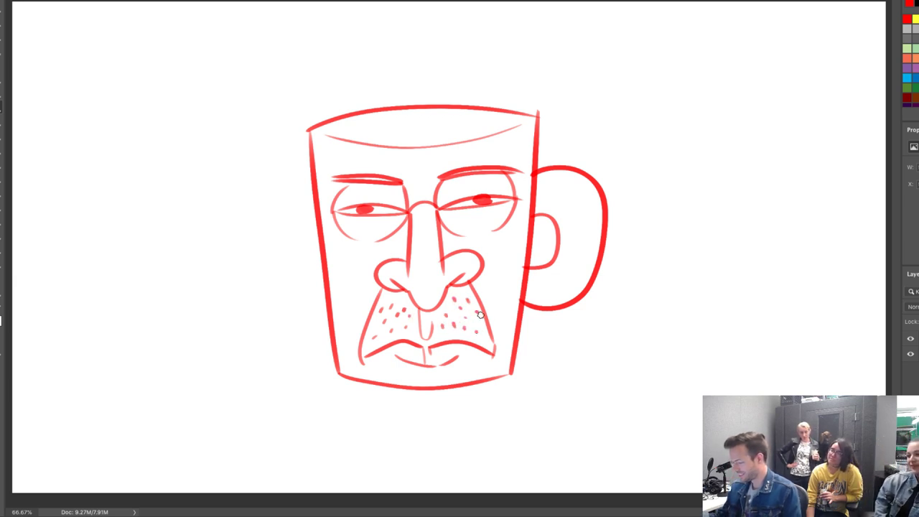
Add crease lines above and below both eyes and sagging bags beneath them.
left_click_drag(453, 221, 502, 217)
left_click_drag(345, 224, 379, 228)
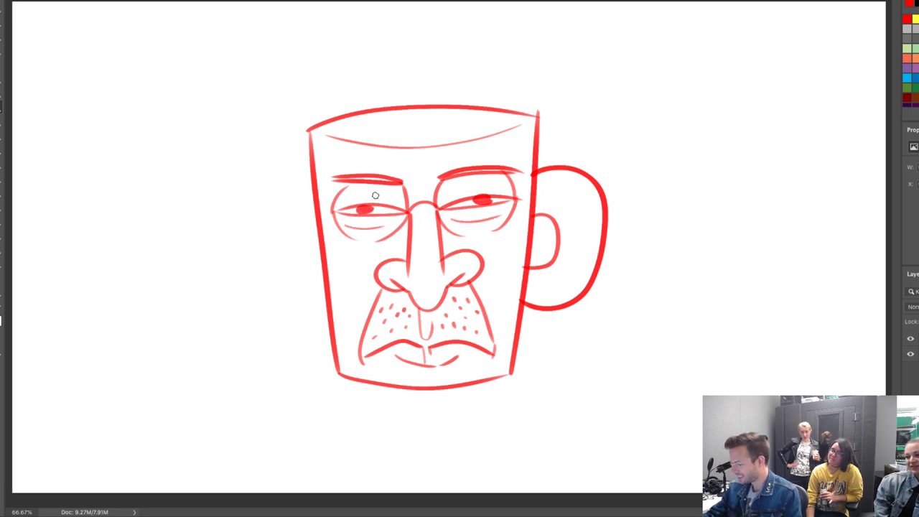
left_click_drag(392, 197, 348, 191)
left_click_drag(455, 190, 494, 183)
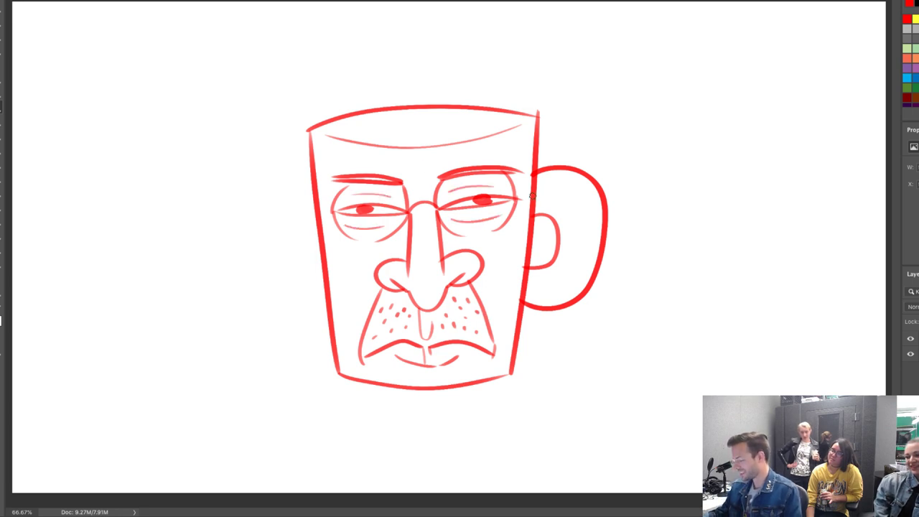
mouse_move(340, 230)
left_mouse_down()
mouse_move(357, 256)
mouse_move(395, 242)
mouse_move(384, 252)
mouse_move(373, 252)
mouse_move(407, 228)
left_mouse_up()
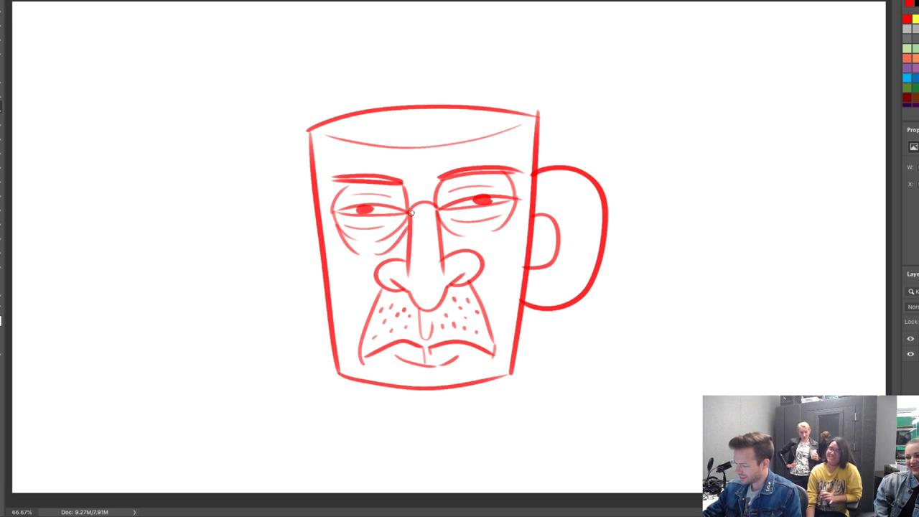
left_click_drag(345, 249, 369, 266)
mouse_move(442, 225)
left_mouse_down()
mouse_move(455, 240)
mouse_move(509, 216)
mouse_move(491, 259)
left_mouse_up()
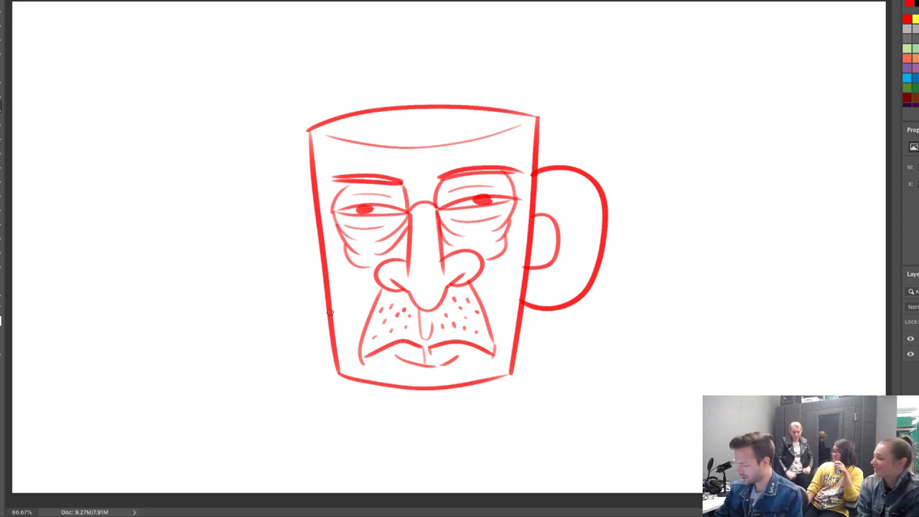
Draw neck lines sloping outward from both sides of the mug and curved shoulders extending from them.
left_click_drag(331, 328, 294, 408)
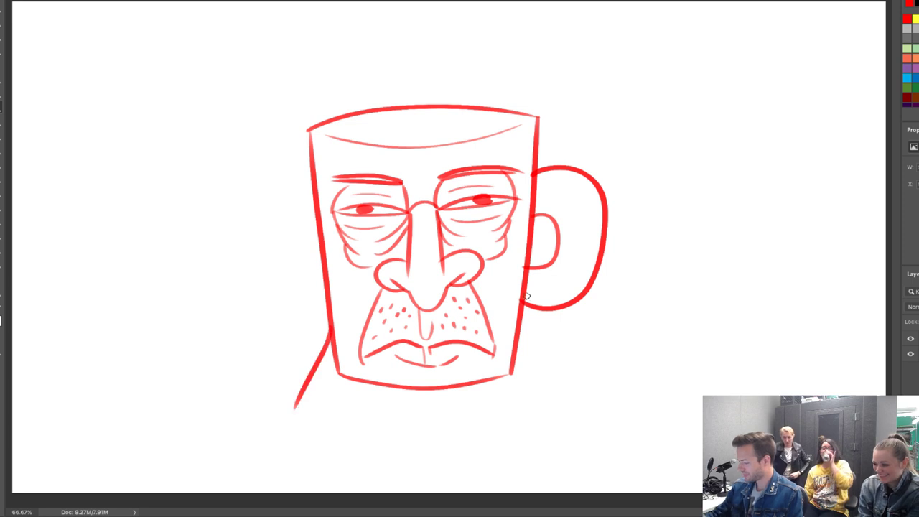
left_click_drag(522, 304, 567, 393)
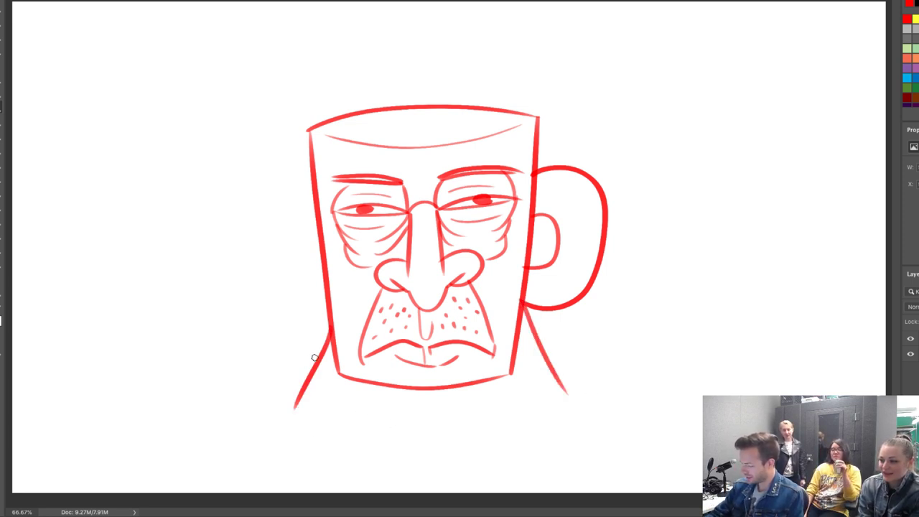
mouse_move(316, 358)
left_mouse_down()
mouse_move(260, 365)
mouse_move(188, 399)
left_mouse_up()
left_click_drag(542, 348, 701, 404)
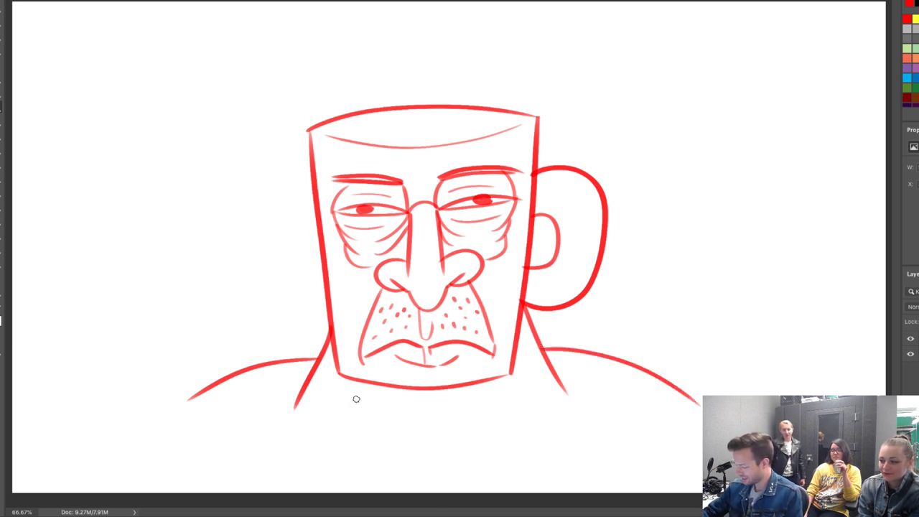
Draw a V-shaped pair of lines below the mug's base and two curved chest lines meeting at the canvas's lower edge.
mouse_move(355, 382)
left_mouse_down()
mouse_move(414, 438)
mouse_move(500, 395)
left_mouse_up()
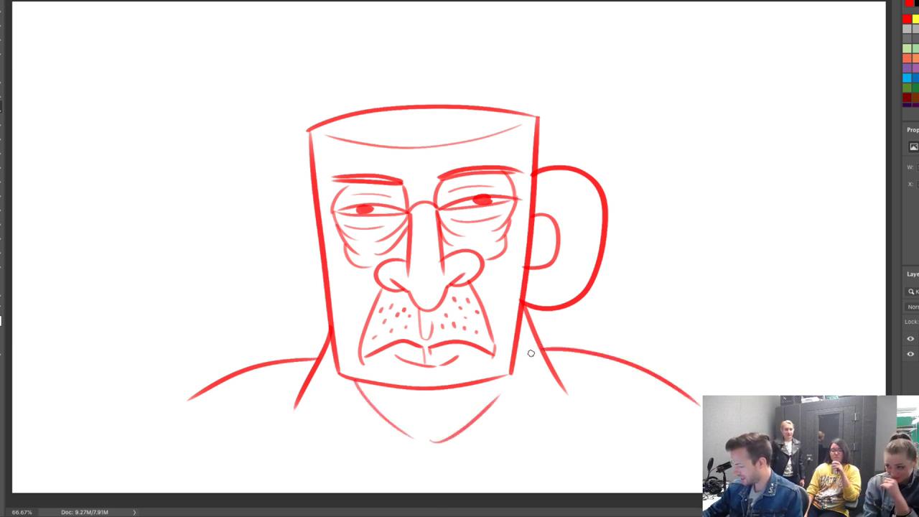
left_click(430, 492)
mouse_move(431, 493)
left_mouse_down()
mouse_move(245, 438)
mouse_move(210, 440)
left_mouse_up()
mouse_move(438, 488)
left_mouse_down()
mouse_move(471, 467)
mouse_move(625, 447)
left_mouse_up()
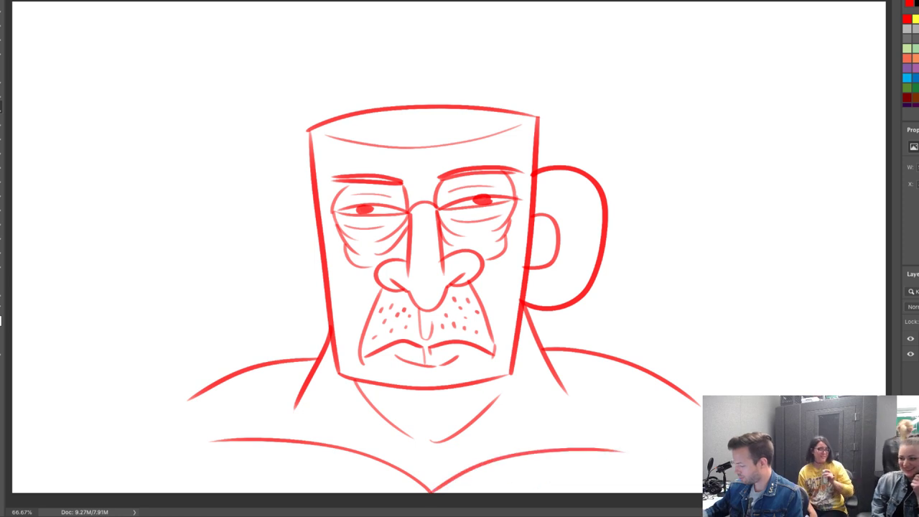
Redraw the right chest line longer, then add armpit creases and large rounded upper arms bulging out from both shoulders.
key("ctrl+z")
mouse_move(438, 489)
left_mouse_down()
mouse_move(523, 445)
mouse_move(646, 443)
left_mouse_up()
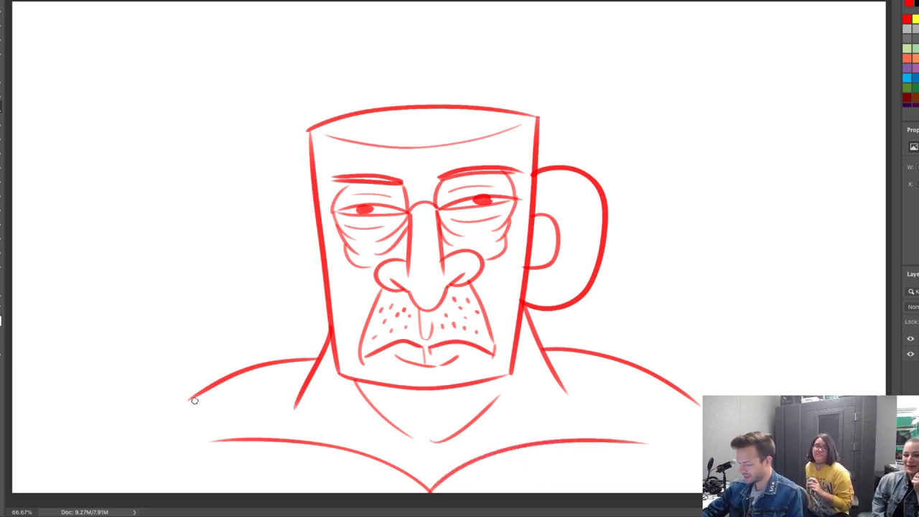
left_click_drag(173, 422, 195, 436)
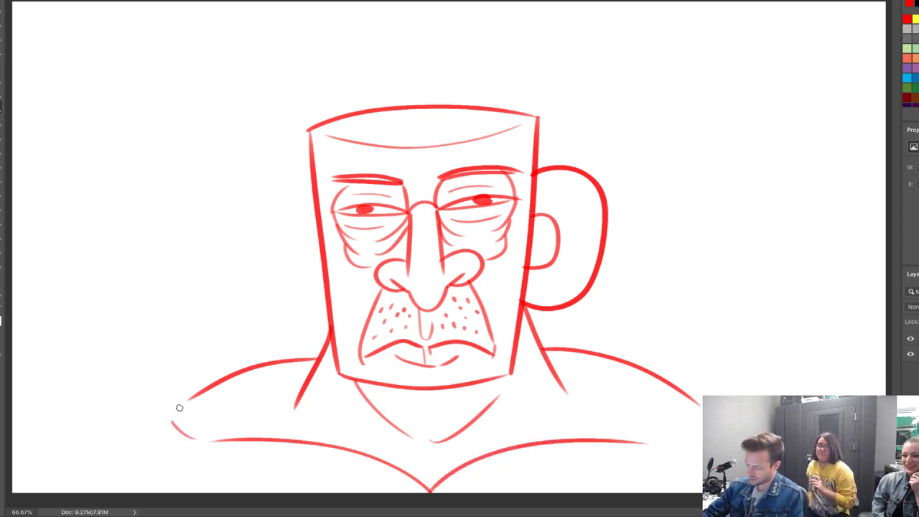
mouse_move(189, 396)
left_mouse_down()
mouse_move(93, 381)
mouse_move(23, 494)
left_mouse_up()
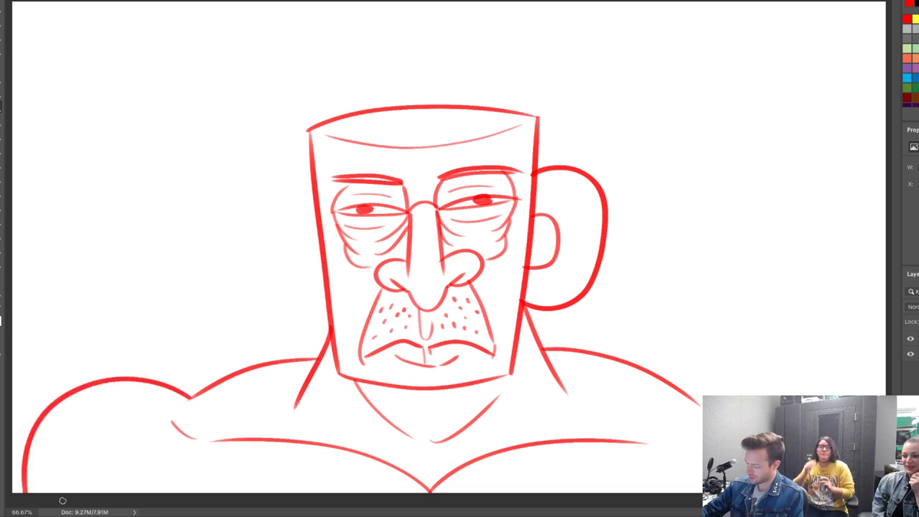
left_click_drag(693, 399, 860, 393)
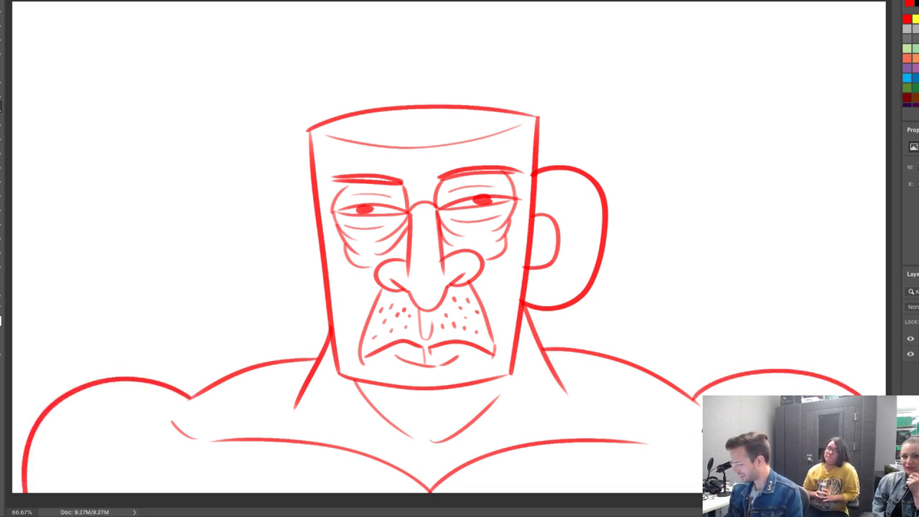
left_click_drag(661, 438, 717, 394)
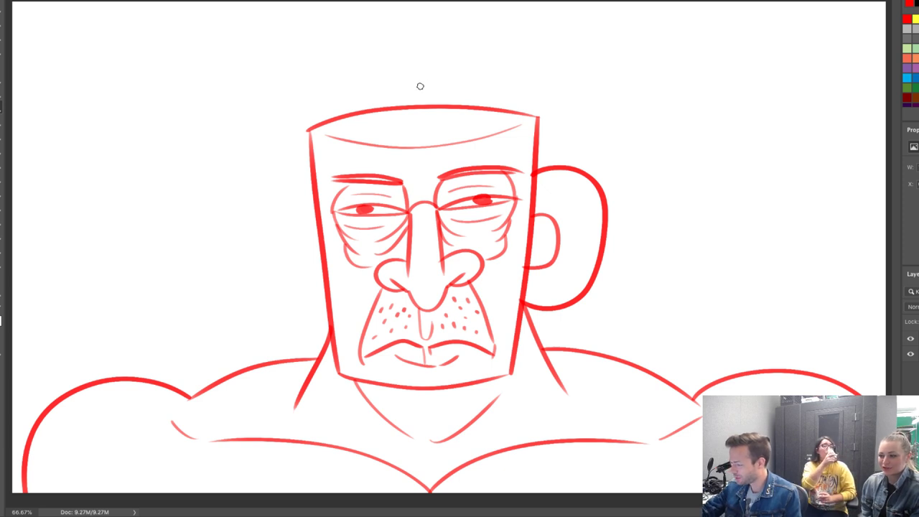
Draw two wavy steam lines rising from a point above the mug to the canvas's upper edge.
left_click_drag(421, 85, 398, 2)
left_click_drag(422, 85, 426, 1)
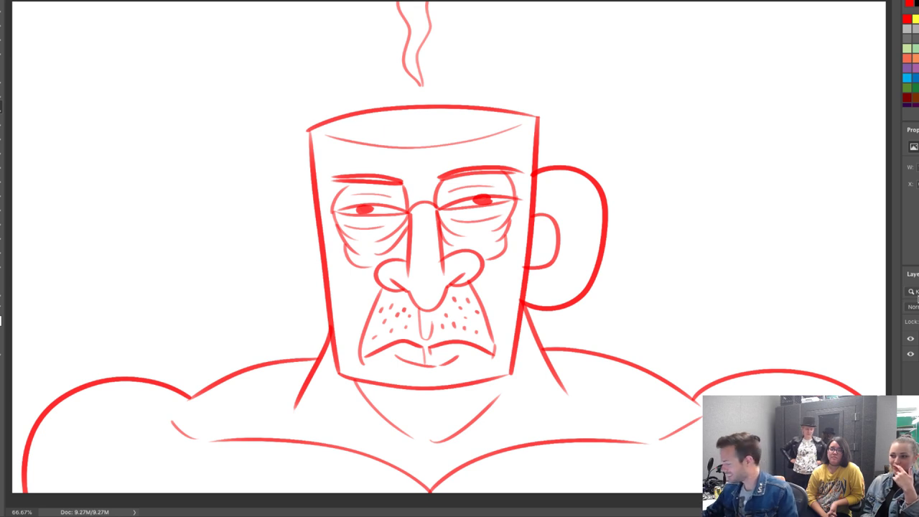
Hide the red mug character's layer and set the foreground colour to black for drawing on a blank layer.
left_click(910, 338)
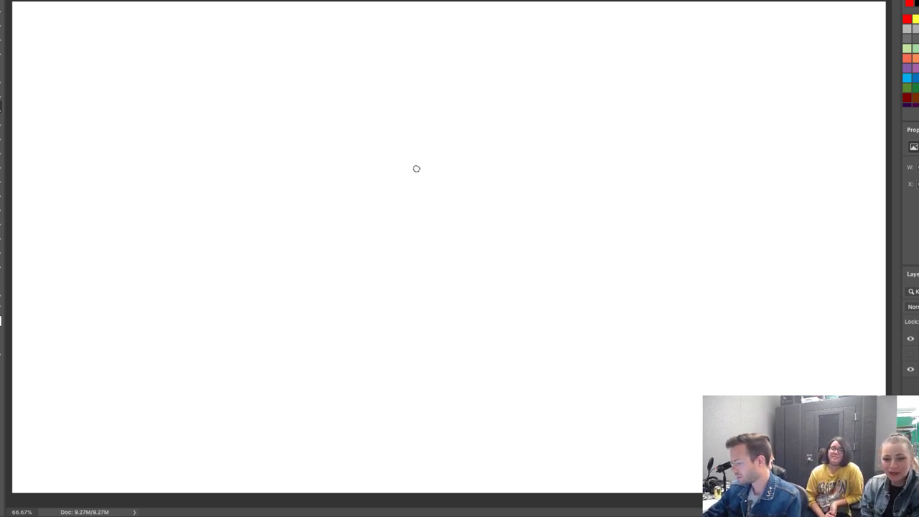
mouse_move(417, 168)
left_mouse_down()
mouse_move(506, 115)
mouse_move(535, 141)
left_mouse_up()
key("super+z")
left_click(3, 313)
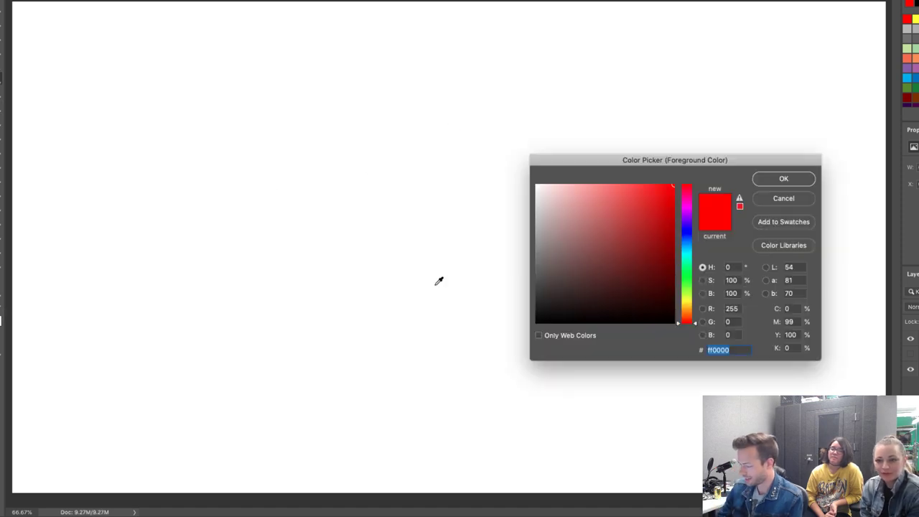
left_click_drag(567, 294, 517, 351)
left_click(804, 177)
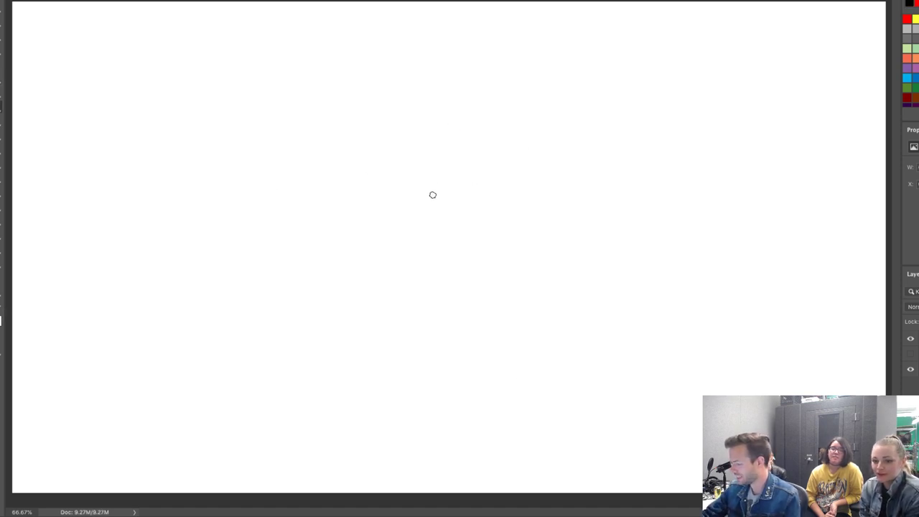
Outline two slanted almond-shaped eyes with pointed outer corners and add two short converging nose lines between and below them.
left_click_drag(429, 203, 546, 171)
right_click(548, 158)
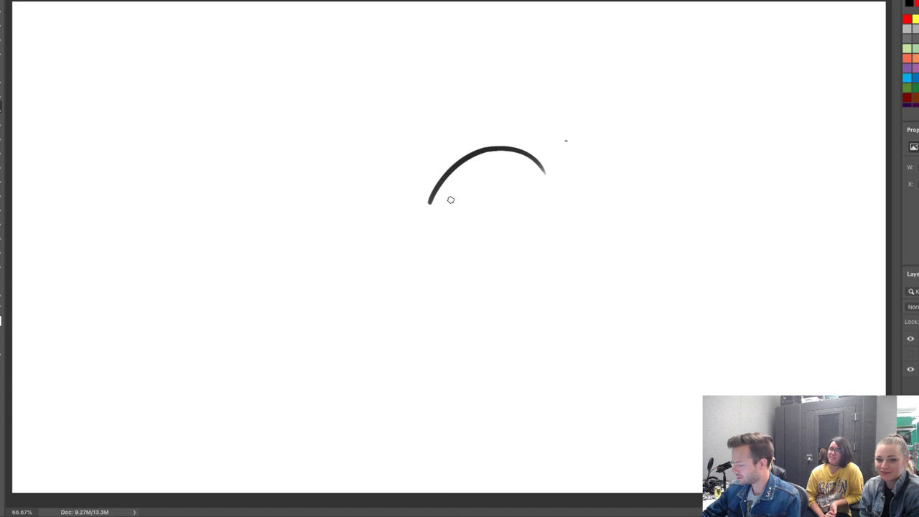
left_click_drag(432, 206, 540, 165)
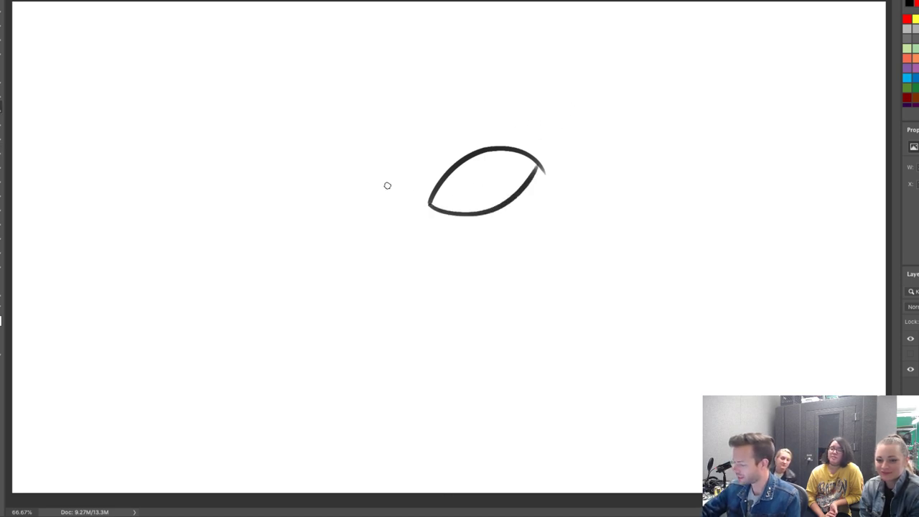
mouse_move(405, 201)
left_mouse_down()
mouse_move(385, 133)
mouse_move(331, 158)
left_mouse_up()
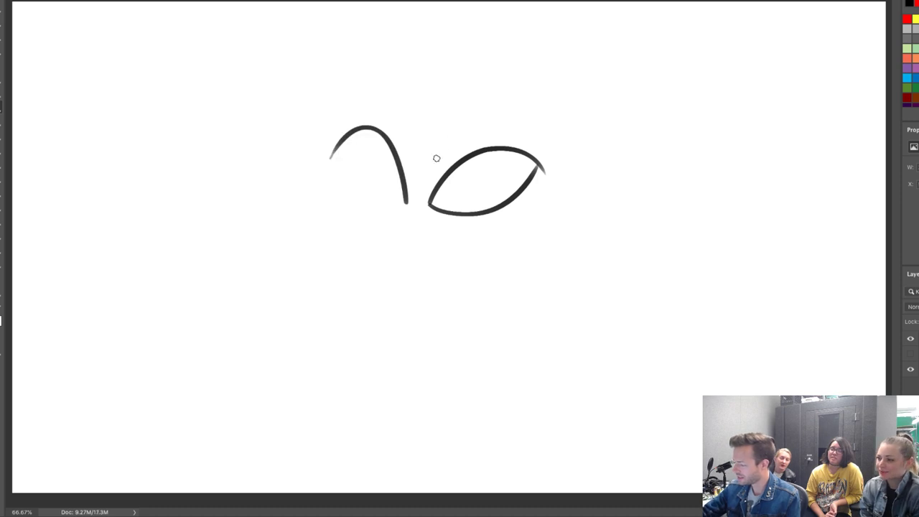
left_click_drag(405, 199, 345, 152)
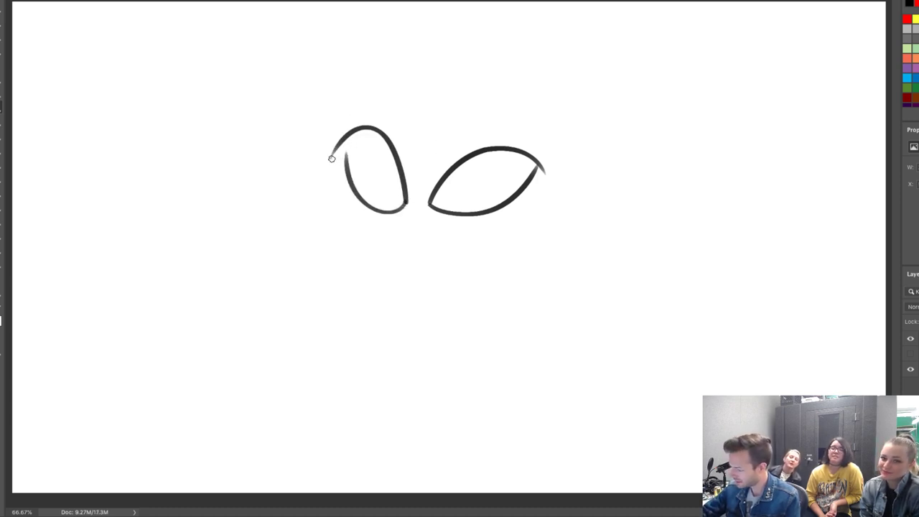
left_click_drag(329, 160, 347, 152)
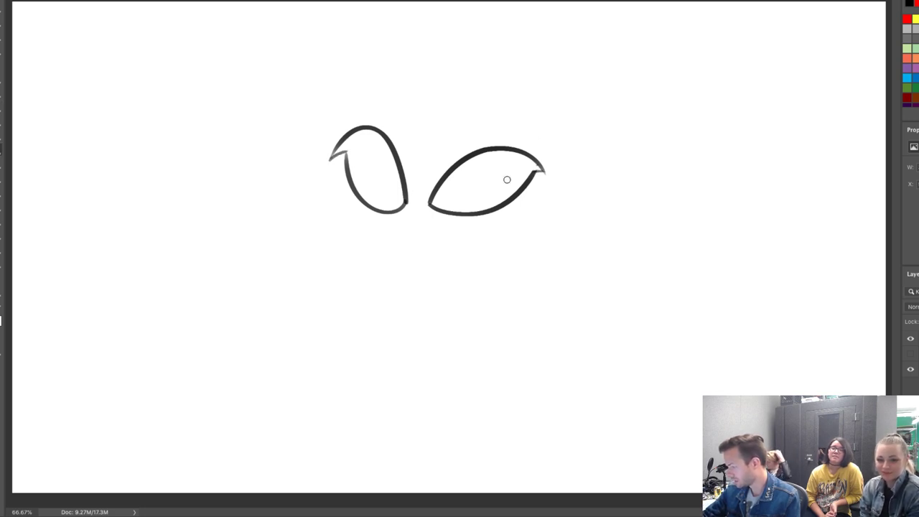
mouse_move(403, 227)
left_mouse_down()
mouse_move(408, 248)
mouse_move(420, 247)
left_mouse_up()
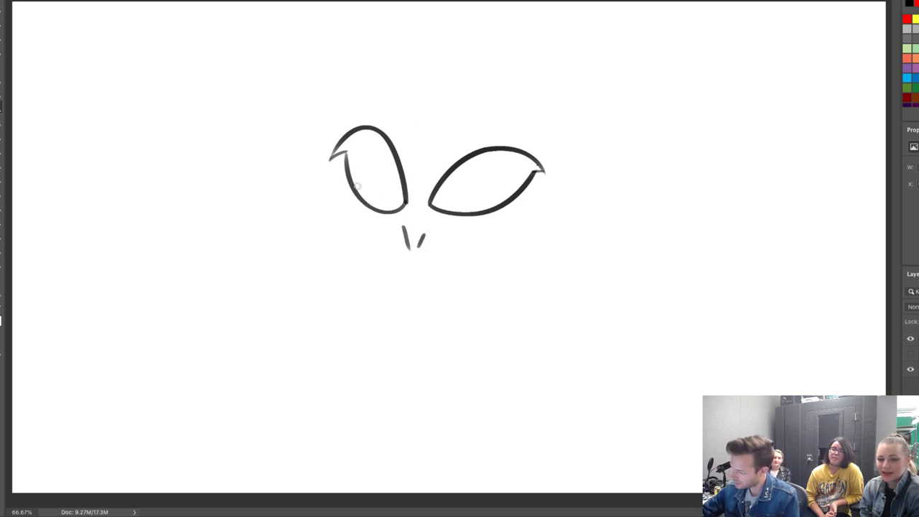
Mark off the inner and outer corners of both eyes with curved lines and fill those corners in black.
left_click_drag(356, 184, 385, 128)
key("ctrl+z")
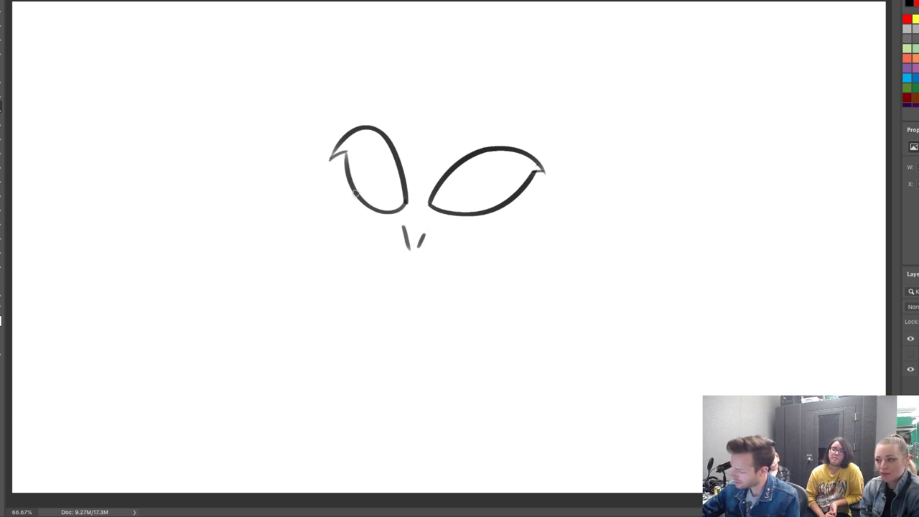
left_click_drag(351, 196, 388, 129)
left_click_drag(439, 210, 445, 179)
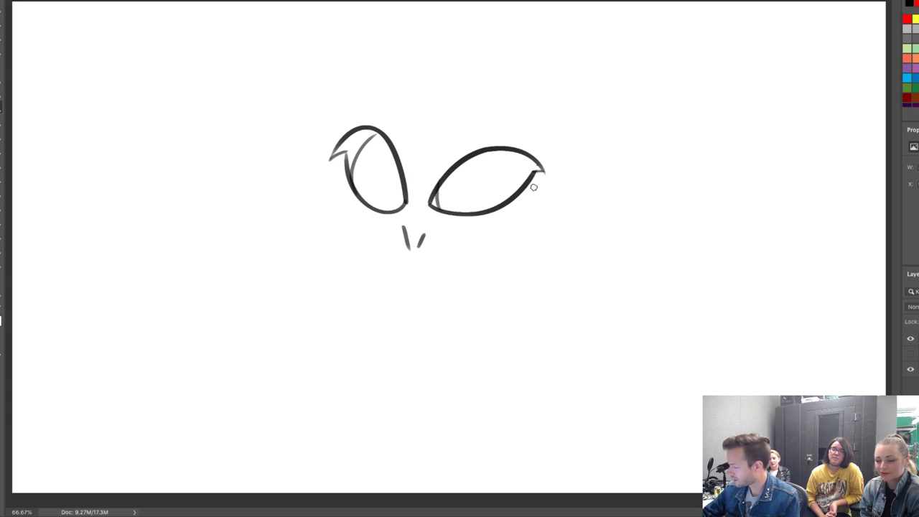
left_click_drag(516, 191, 518, 148)
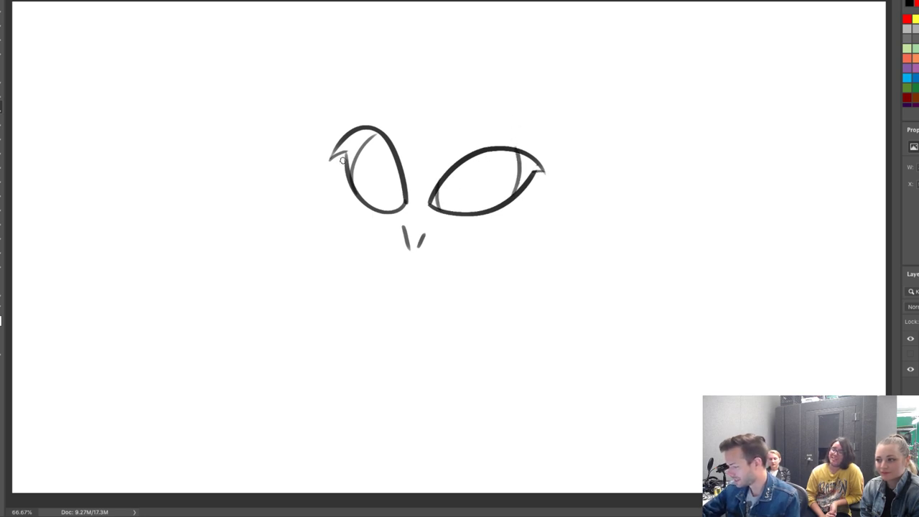
mouse_move(347, 165)
left_mouse_down()
mouse_move(354, 147)
mouse_move(337, 151)
mouse_move(372, 133)
left_mouse_up()
left_click_drag(436, 198, 402, 196)
mouse_move(515, 189)
left_mouse_down()
mouse_move(520, 165)
mouse_move(529, 169)
left_mouse_up()
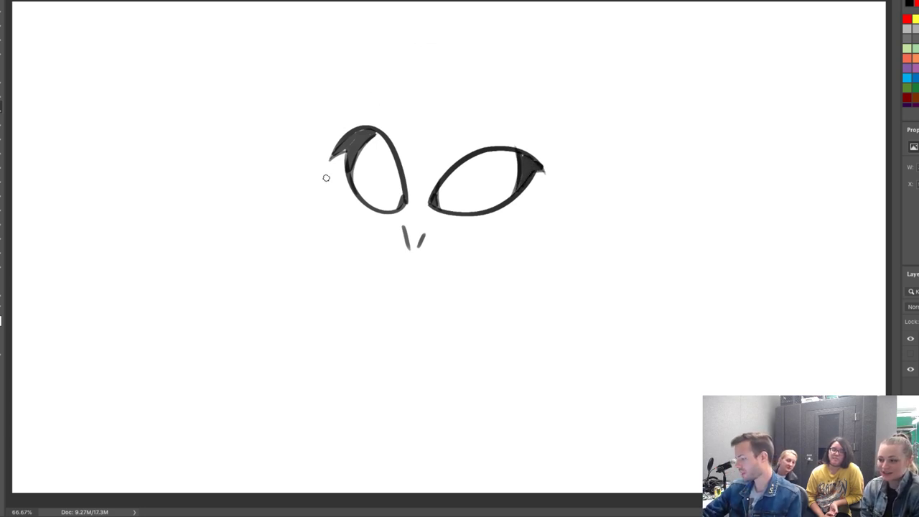
Draw the tapering cheeks, jaw and pointed chin, and add full pursed lips with a parting line beneath the nose.
mouse_move(330, 171)
left_mouse_down()
mouse_move(377, 339)
mouse_move(550, 217)
left_mouse_up()
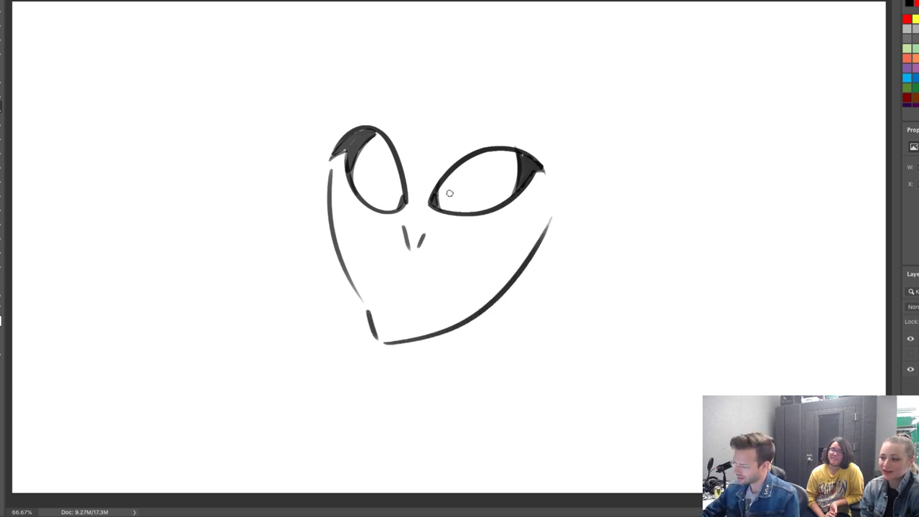
mouse_move(380, 278)
left_mouse_down()
mouse_move(411, 267)
mouse_move(457, 274)
left_mouse_up()
key("ctrl+z")
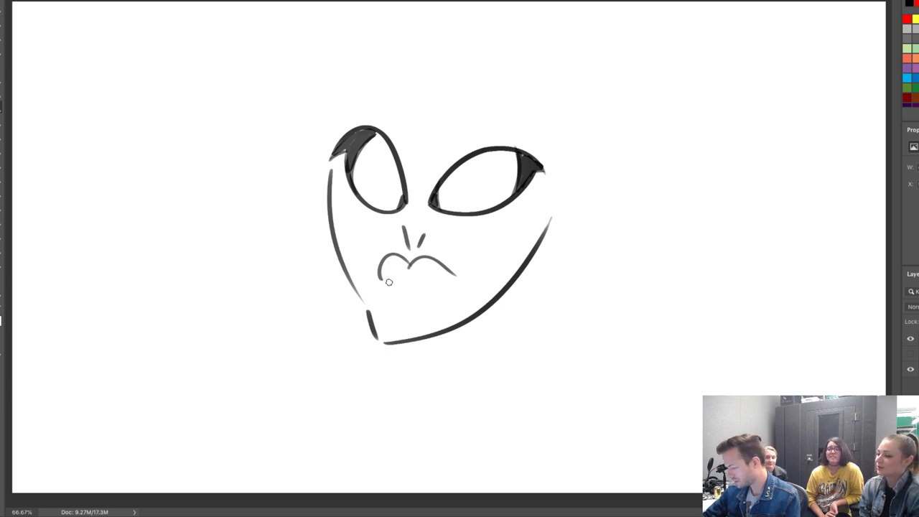
mouse_move(392, 286)
left_mouse_down()
mouse_move(415, 288)
mouse_move(373, 289)
mouse_move(390, 305)
mouse_move(460, 284)
left_mouse_up()
key("ctrl+z")
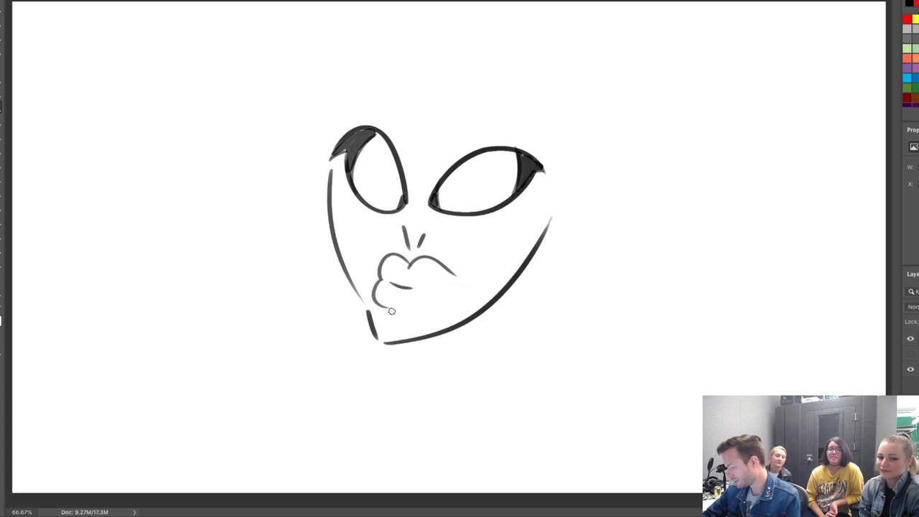
left_click_drag(391, 309, 458, 285)
key("ctrl+z")
mouse_move(393, 309)
left_mouse_down()
mouse_move(458, 277)
mouse_move(415, 287)
mouse_move(444, 277)
left_mouse_up()
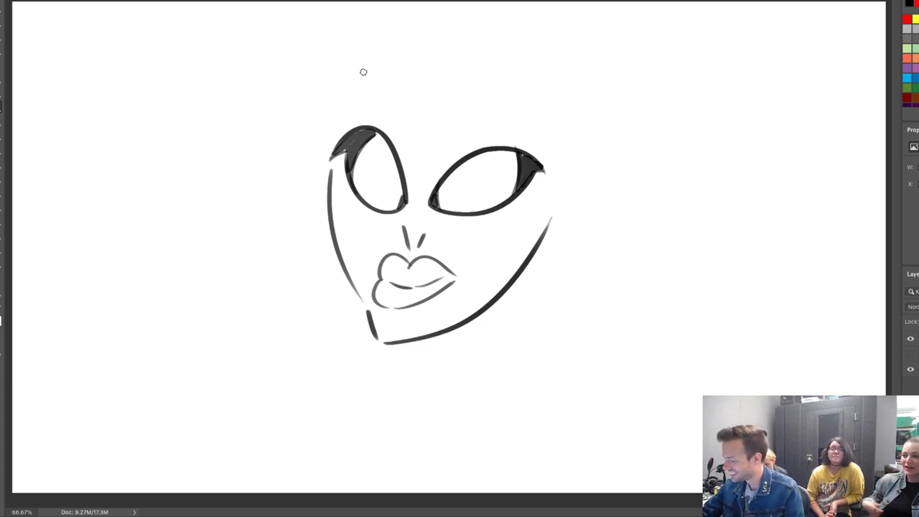
Extend the right jaw line up beside the eye and draw a curved neck line down from the chin.
left_click_drag(544, 233, 558, 173)
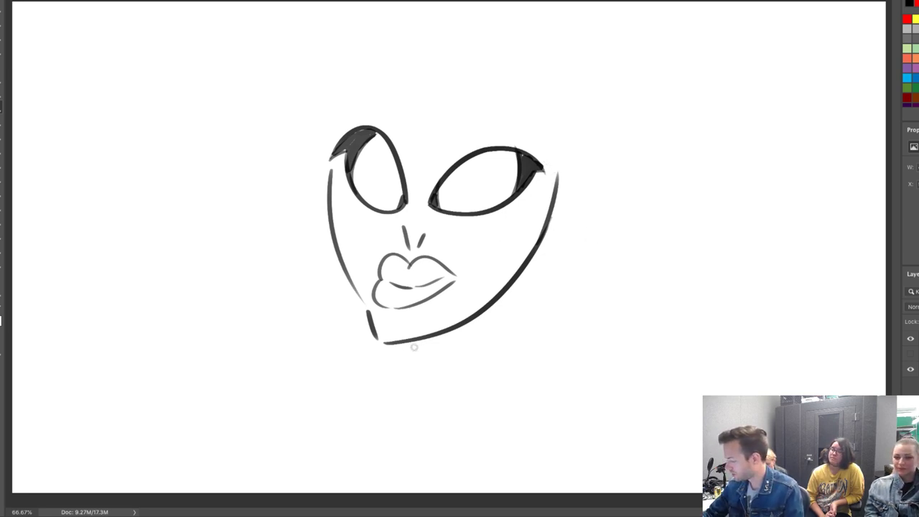
left_click_drag(385, 343, 417, 378)
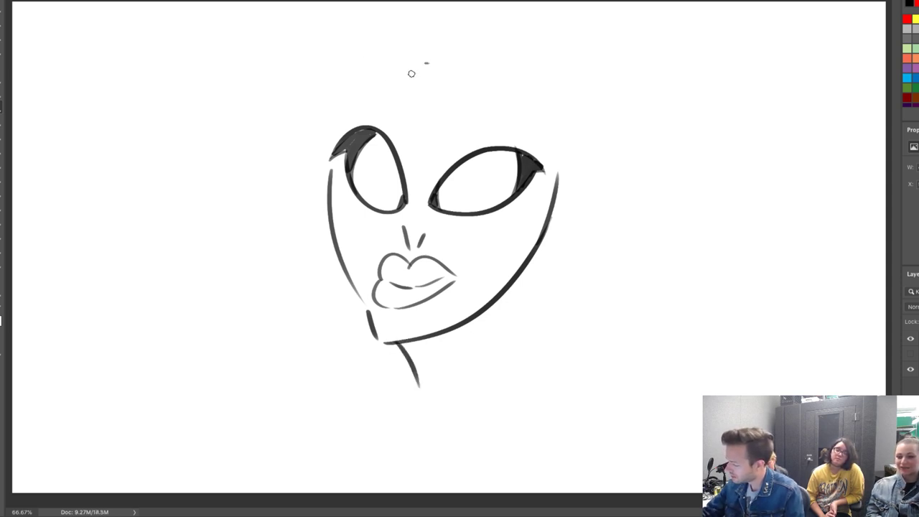
Draw a swooping forelock between the eyes and pointed hairline curves framing the forehead on both sides.
left_click_drag(425, 61, 438, 170)
key("ctrl+z")
left_click_drag(421, 49, 443, 173)
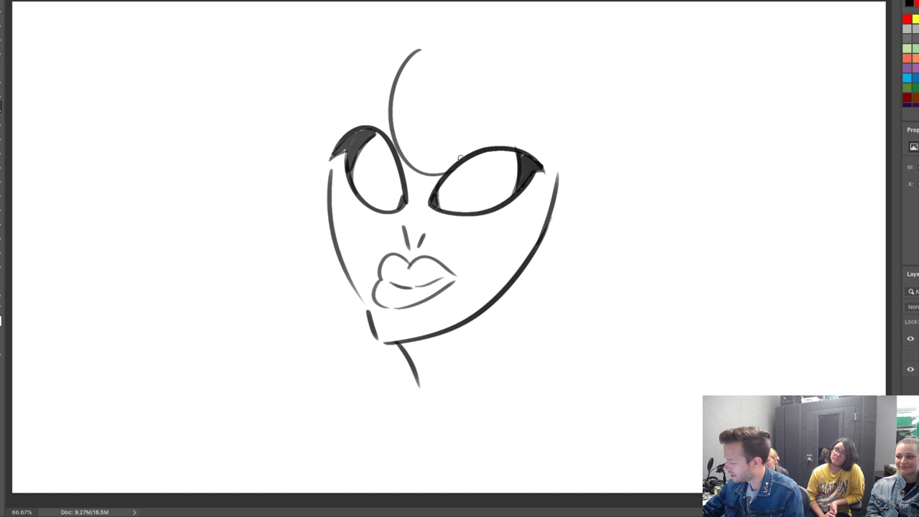
mouse_move(435, 118)
left_mouse_down()
mouse_move(445, 155)
mouse_move(497, 81)
left_mouse_up()
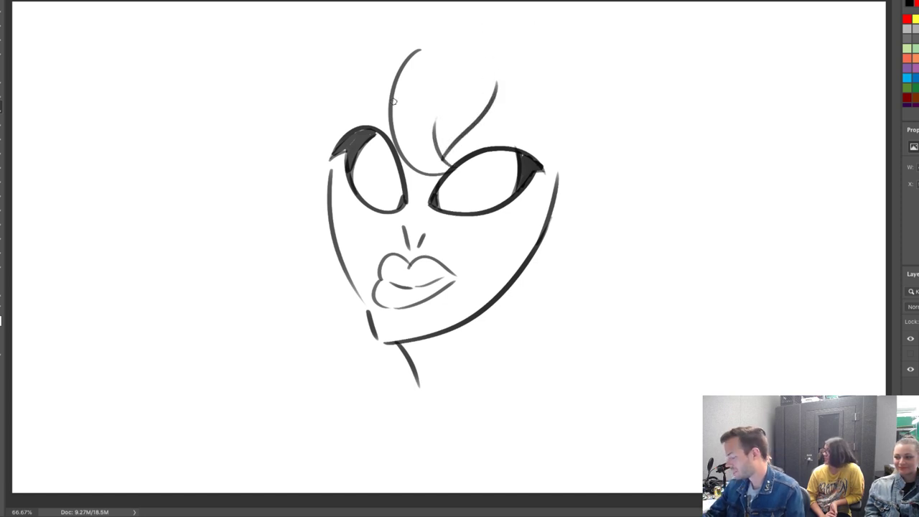
left_click_drag(419, 50, 347, 119)
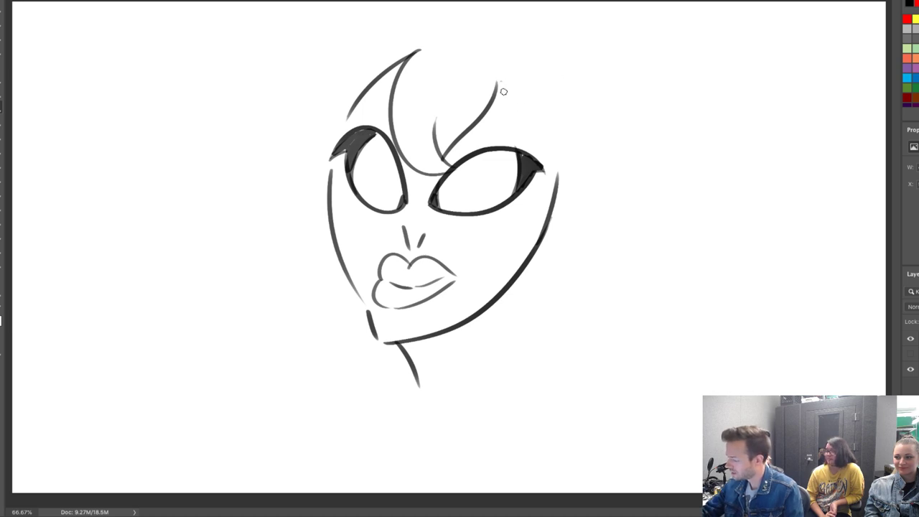
left_click_drag(500, 82, 553, 161)
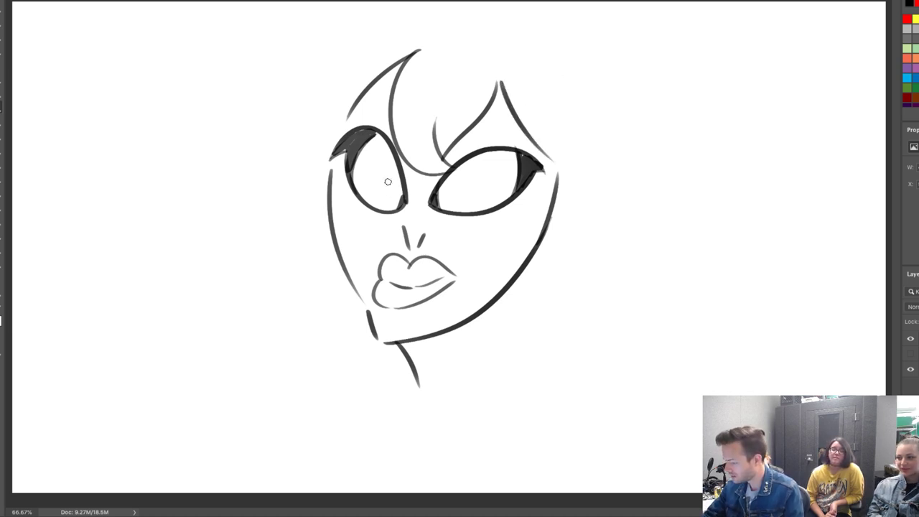
left_click_drag(373, 205, 392, 164)
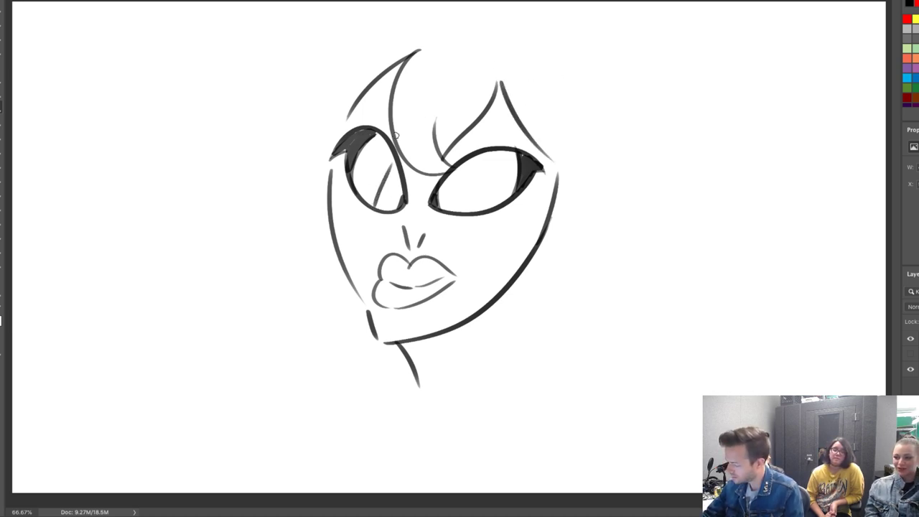
left_click_drag(474, 210, 480, 154)
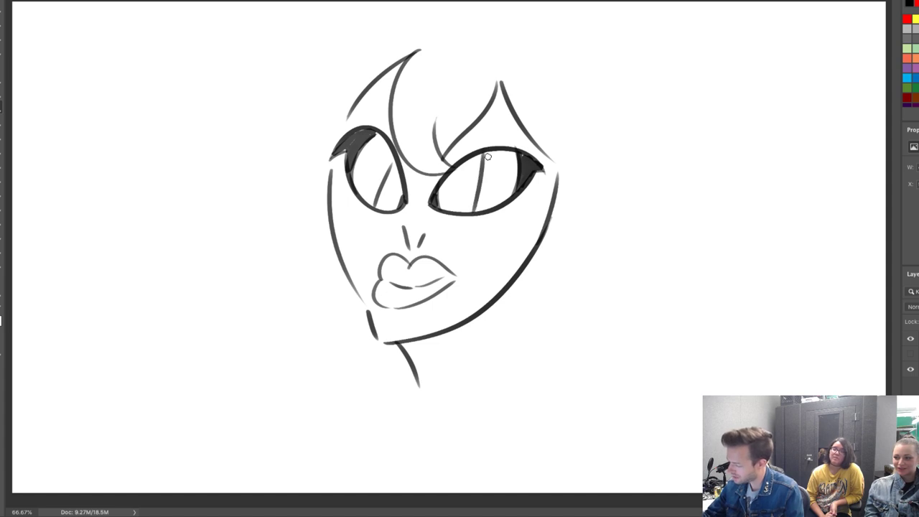
key("ctrl+z")
key("ctrl+z")
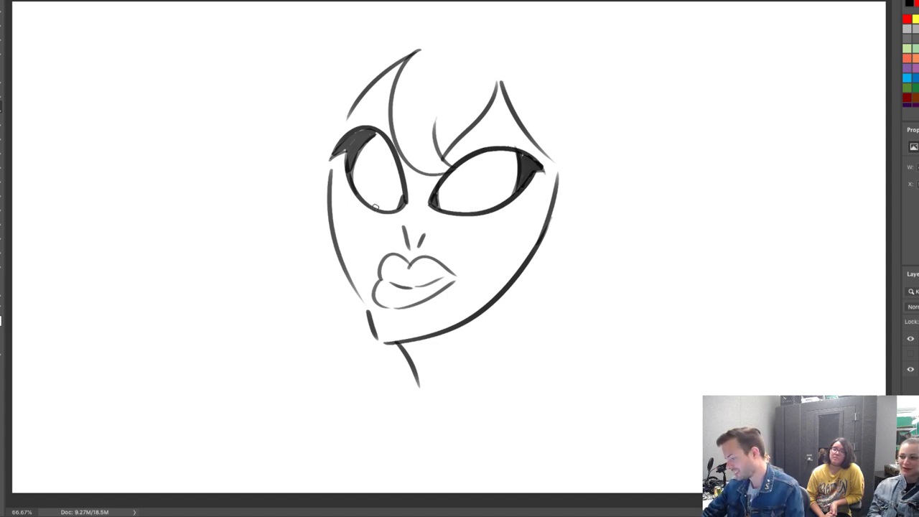
left_click_drag(376, 208, 397, 130)
key("ctrl+z")
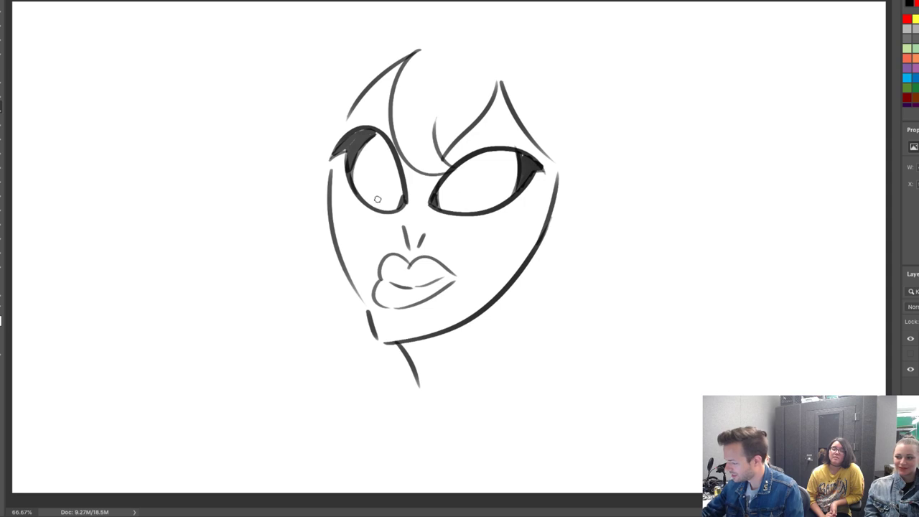
Draw one curved, near-vertical iris line inside each eye.
left_click_drag(380, 208, 401, 121)
left_click_drag(465, 163, 466, 213)
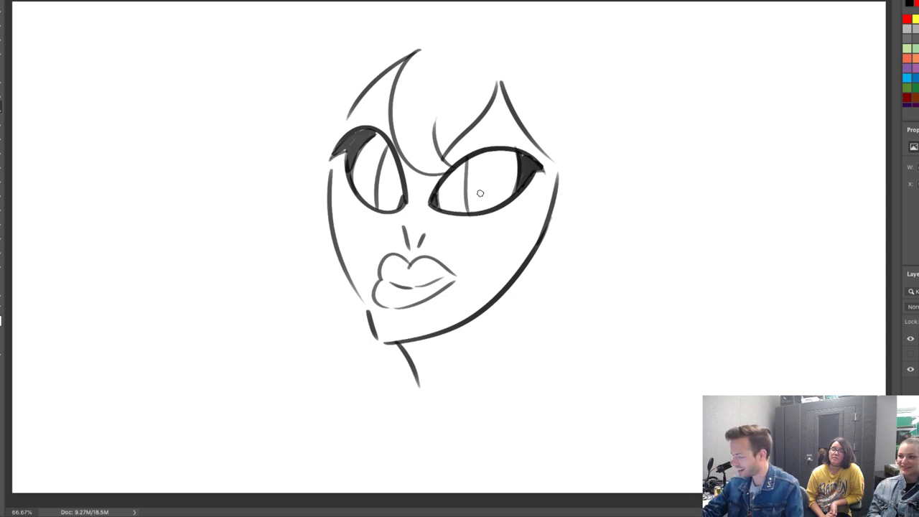
Scale the face drawing down to leave more room above and beside it.
key("ctrl+t")
mouse_move(568, 46)
left_mouse_down()
mouse_move(550, 55)
mouse_move(531, 92)
left_mouse_up()
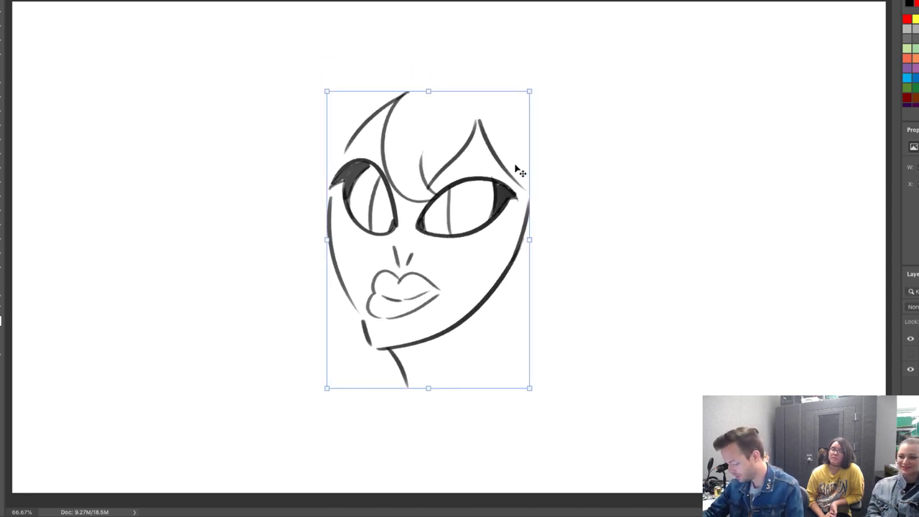
key("Return")
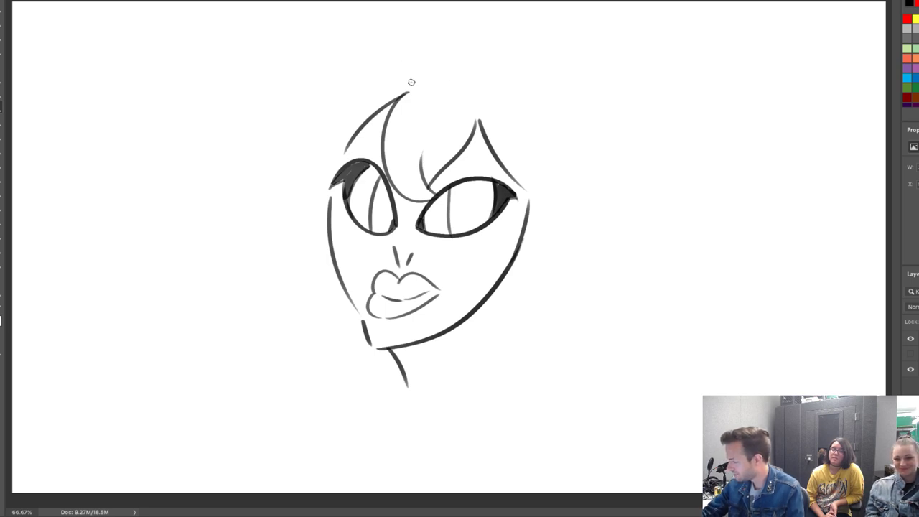
Draw a voluminous hairstyle with a raised front tuft, rounded sides and pointed ends flipping outward on both sides.
left_click_drag(410, 84, 487, 96)
mouse_move(420, 64)
left_mouse_down()
mouse_move(342, 78)
mouse_move(291, 225)
mouse_move(232, 246)
mouse_move(330, 291)
left_mouse_up()
left_click_drag(260, 277, 359, 316)
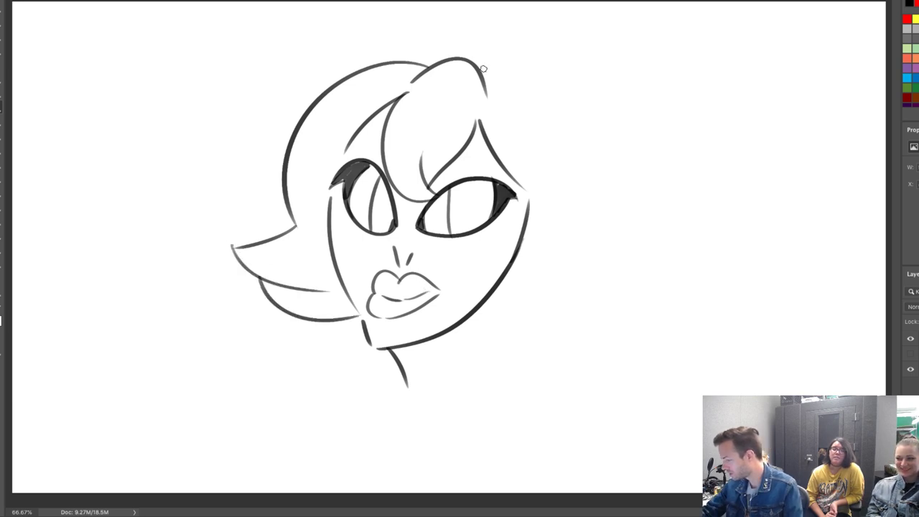
mouse_move(477, 67)
left_mouse_down()
mouse_move(588, 255)
mouse_move(663, 285)
mouse_move(554, 300)
left_mouse_up()
mouse_move(634, 302)
left_mouse_down()
mouse_move(507, 330)
mouse_move(522, 387)
left_mouse_up()
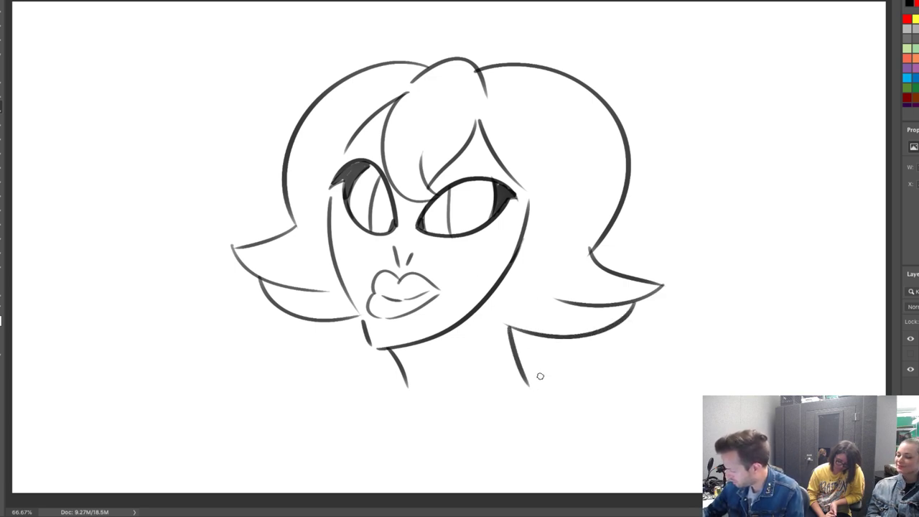
Redraw the right neck line, then add sloping shoulder lines on both sides and a left arm line.
key("ctrl+z")
left_click_drag(502, 326, 520, 388)
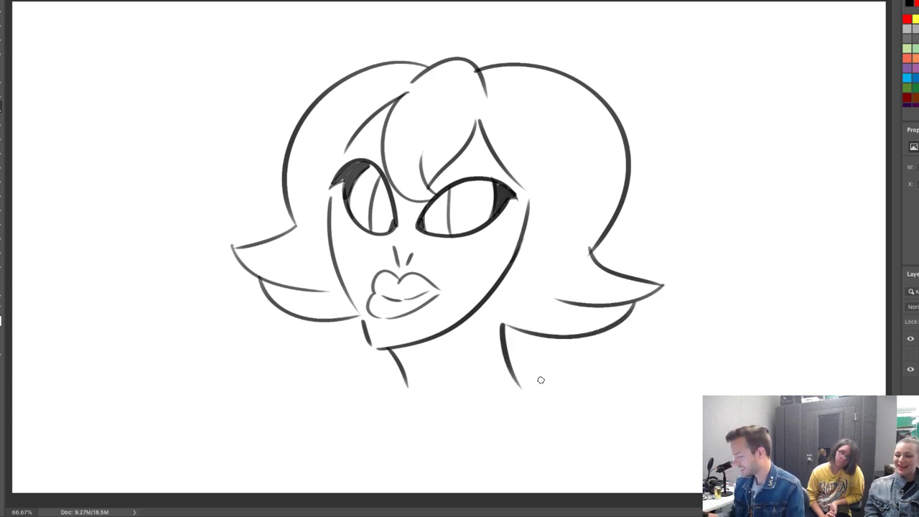
left_click_drag(407, 387, 325, 400)
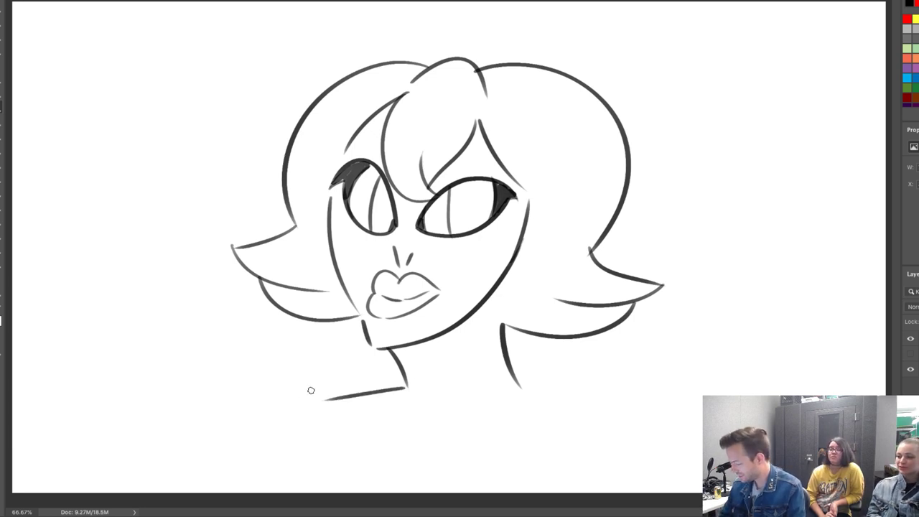
left_click_drag(523, 386, 619, 404)
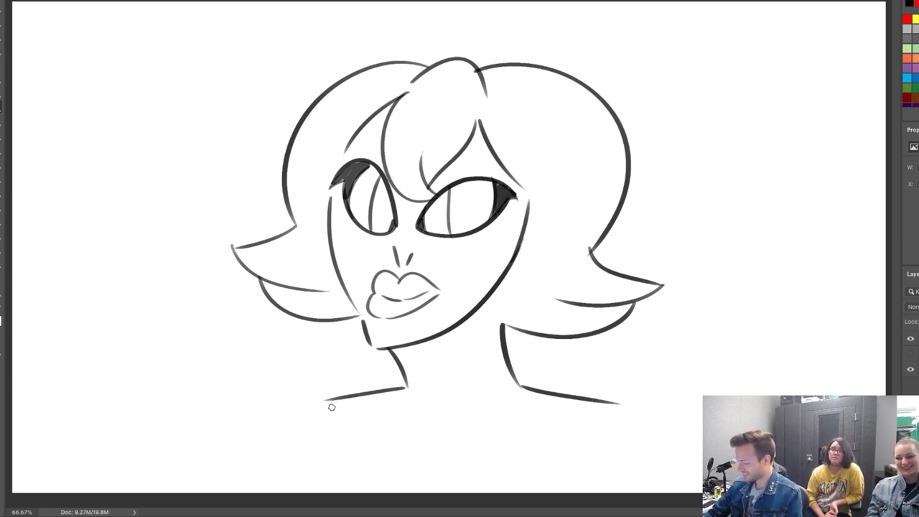
left_click_drag(333, 399, 312, 465)
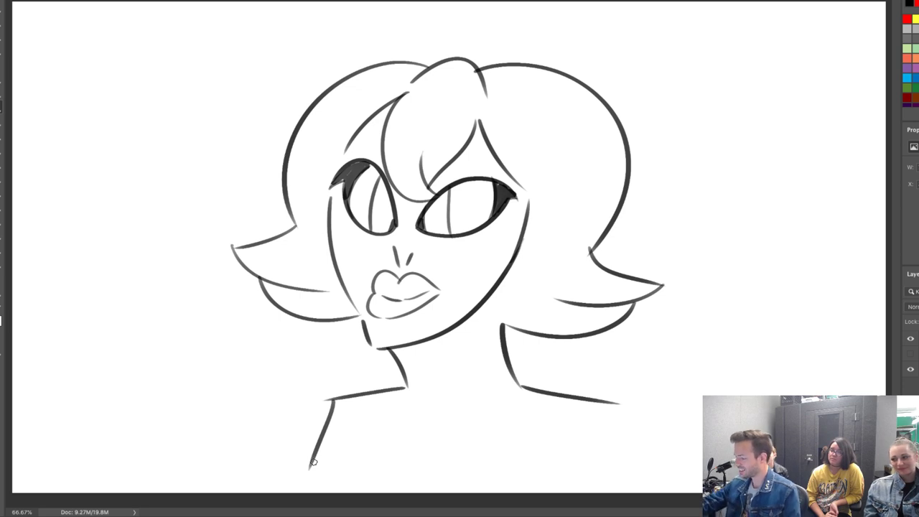
Draw two short alien antennae with round tips on top of the hair.
mouse_move(370, 66)
left_mouse_down()
mouse_move(391, 25)
mouse_move(387, 63)
left_mouse_up()
left_click_drag(373, 17, 383, 3)
key("ctrl+z")
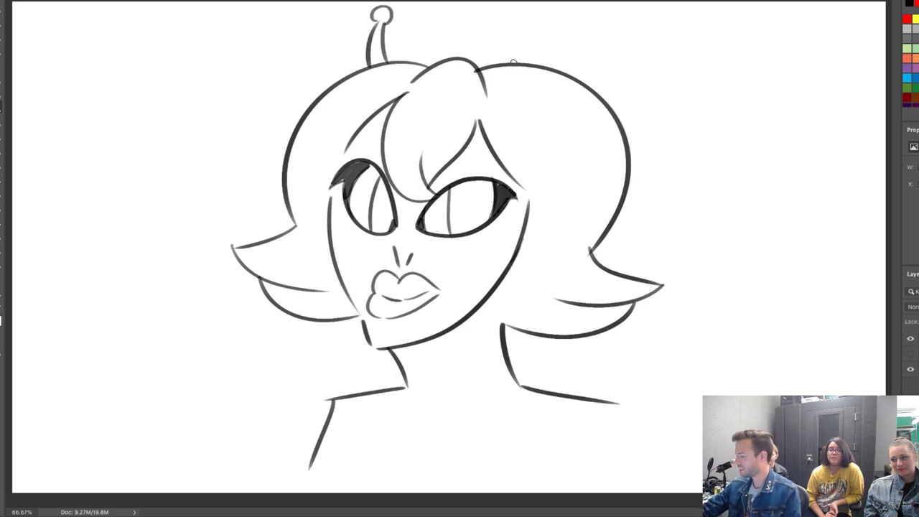
left_click_drag(514, 63, 547, 20)
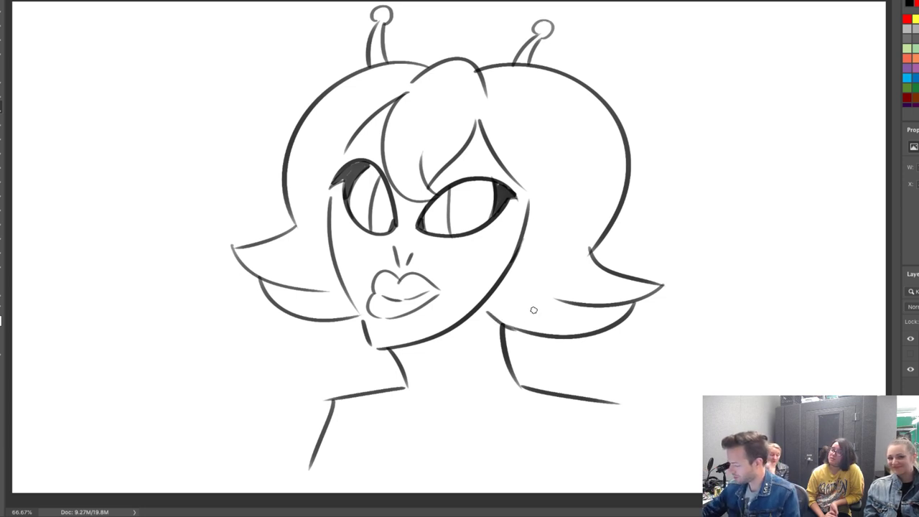
Extend the right hair flick's lower edge to the jaw and draw a slanted, V-ended tendon line on the neck.
key("v")
key("b")
left_click_drag(487, 313, 511, 329)
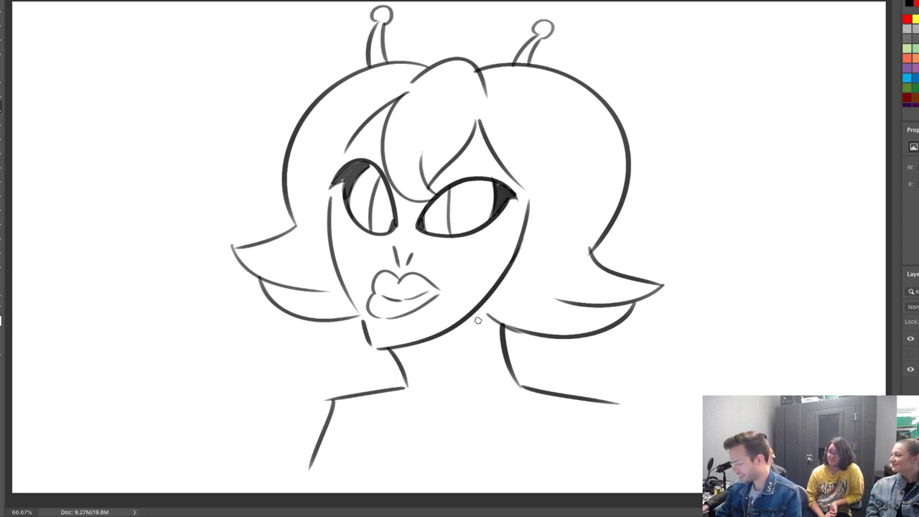
mouse_move(478, 320)
left_mouse_down()
mouse_move(431, 390)
mouse_move(477, 343)
left_mouse_up()
key("ctrl+z")
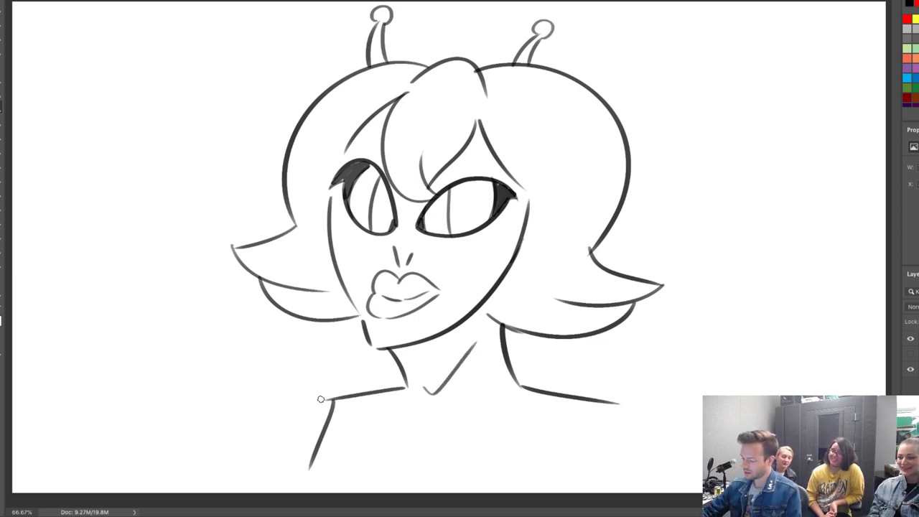
Draw wavy ruffles flaring from both shoulders, with shoulder strap lines running down beside them.
mouse_move(329, 400)
left_mouse_down()
mouse_move(280, 399)
mouse_move(289, 415)
mouse_move(272, 412)
mouse_move(244, 493)
left_mouse_up()
key("ctrl+z")
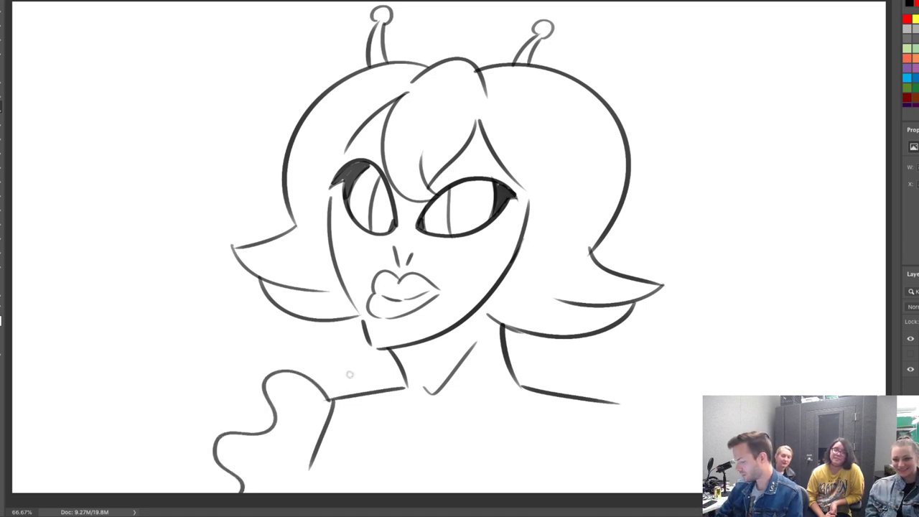
left_click_drag(357, 395, 332, 501)
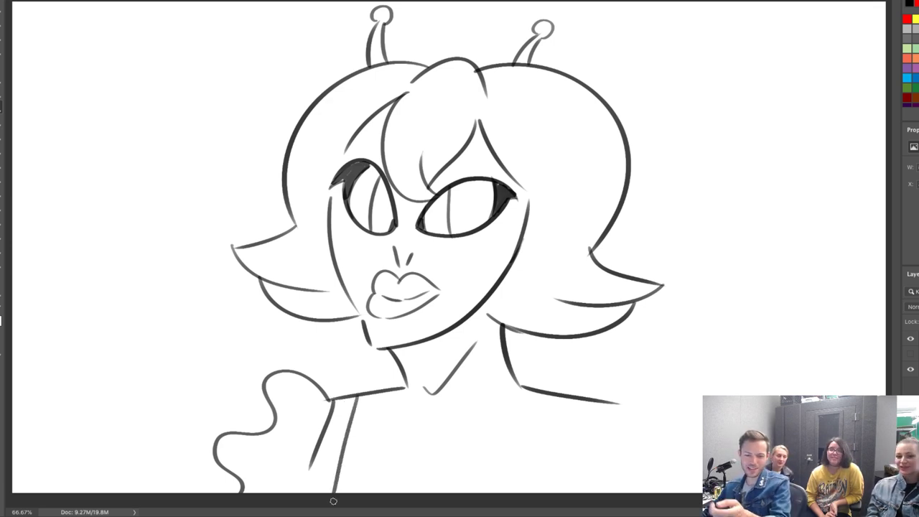
mouse_move(583, 400)
left_mouse_down()
mouse_move(590, 492)
mouse_move(611, 464)
mouse_move(614, 487)
left_mouse_up()
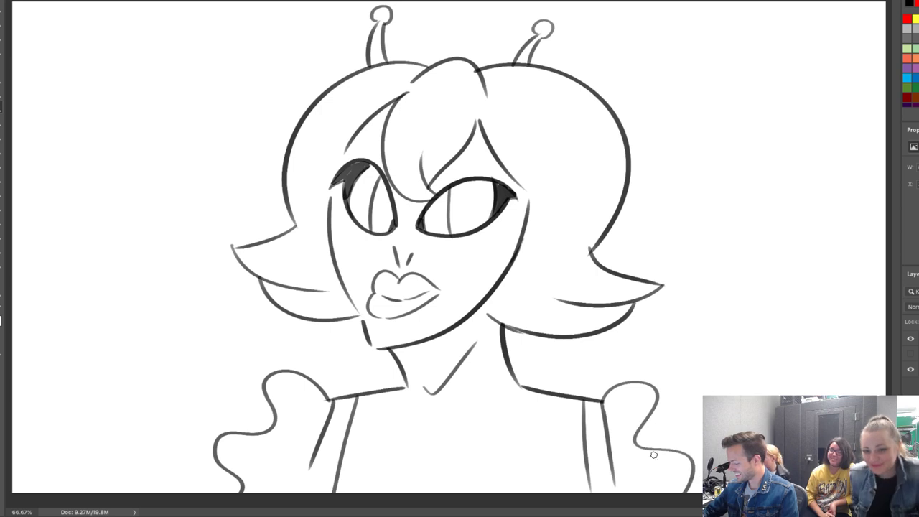
mouse_move(601, 400)
left_mouse_down()
mouse_move(653, 435)
mouse_move(691, 438)
left_mouse_up()
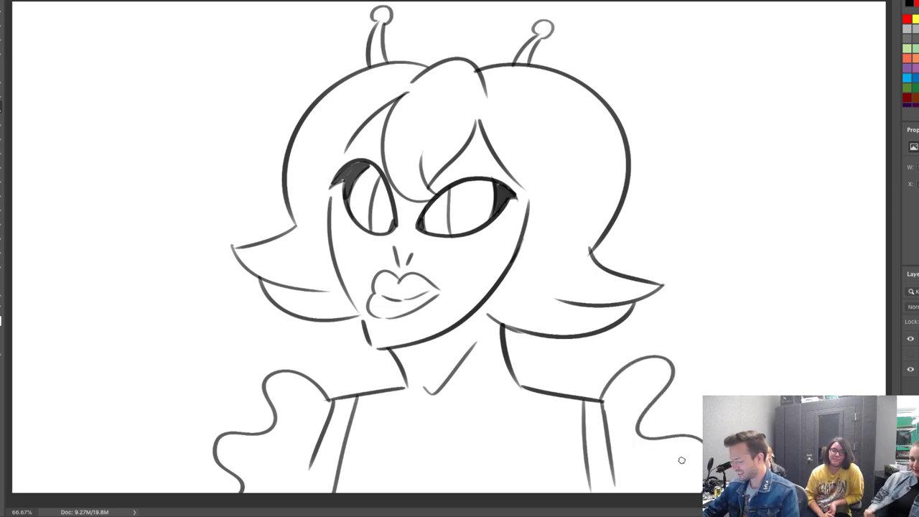
Draw the garment's slanted neckline edges between the straps and add the right collarbone line.
left_click_drag(340, 459, 434, 514)
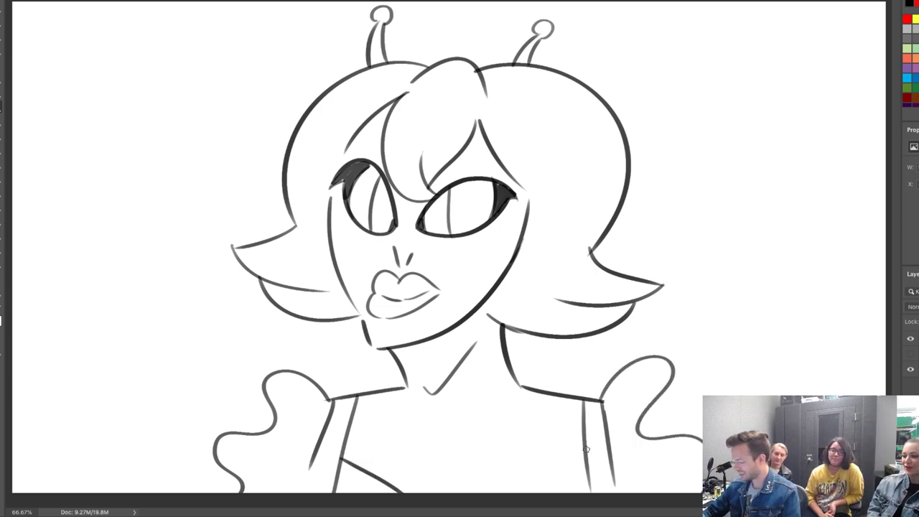
left_click_drag(578, 450, 480, 493)
left_click_drag(582, 406, 461, 442)
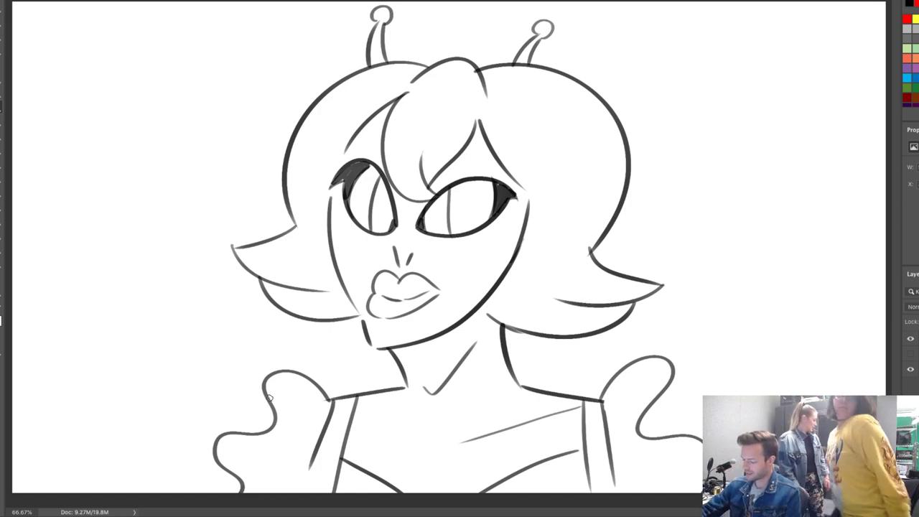
Draw arm lines emerging from both ruffles and a curved, tapering tentacle rising from the canvas's left edge.
left_click_drag(268, 395, 75, 494)
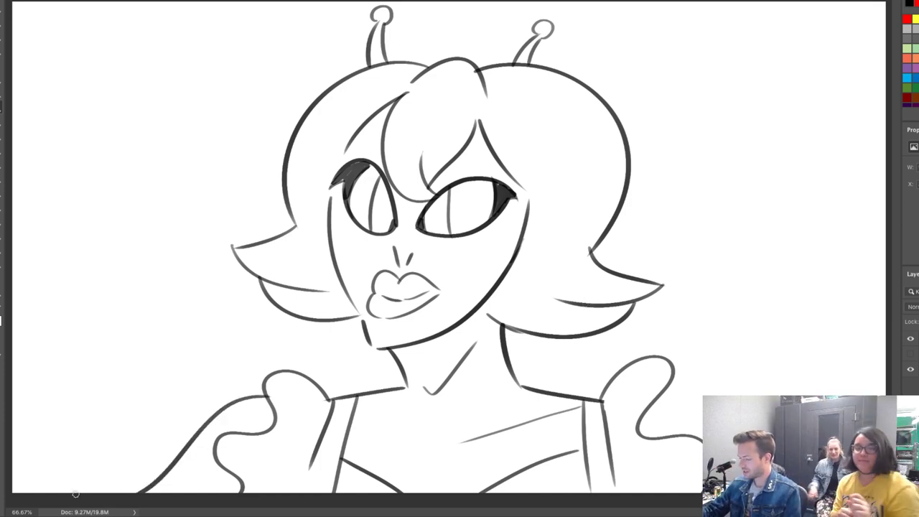
left_click_drag(13, 351, 195, 117)
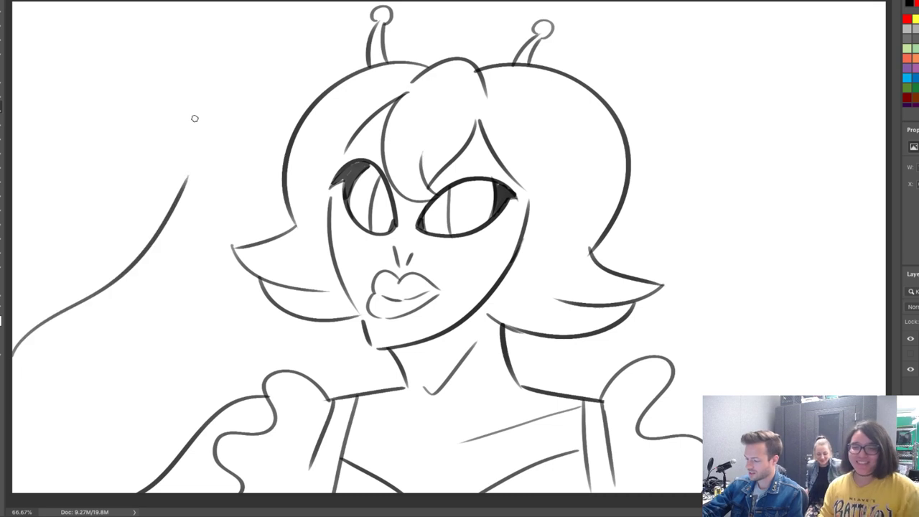
mouse_move(184, 183)
left_mouse_down()
mouse_move(194, 144)
mouse_move(12, 214)
left_mouse_up()
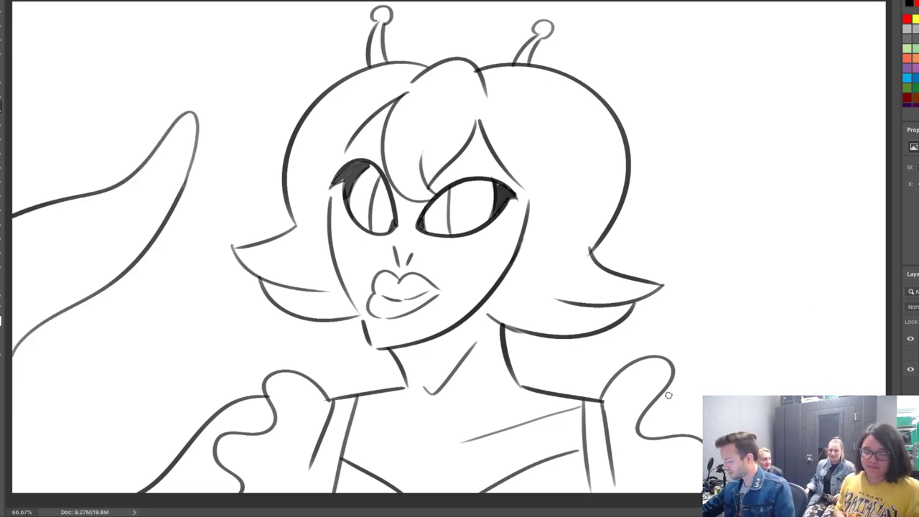
left_click_drag(657, 390, 706, 397)
key("ctrl+z")
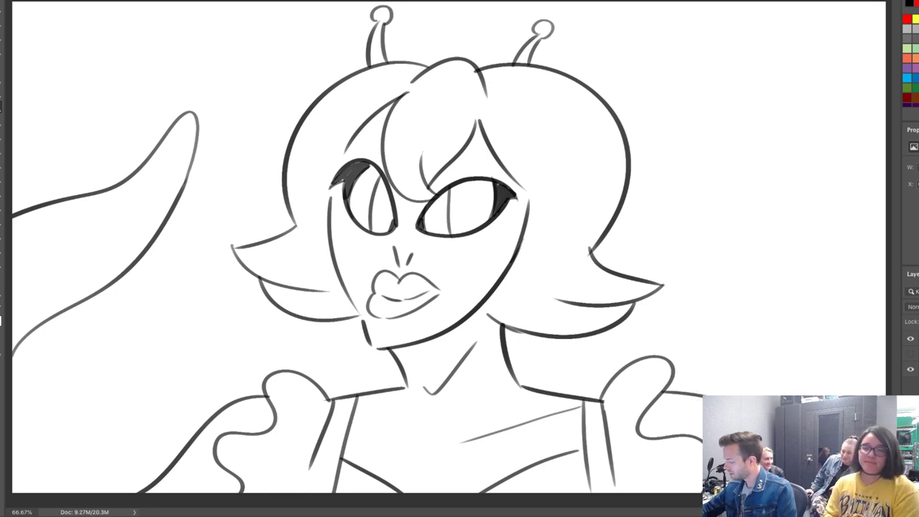
Draw a matching tentacle from the canvas's right edge and add an inner contour line along both tentacles.
mouse_move(887, 307)
left_mouse_down()
mouse_move(751, 234)
mouse_move(646, 113)
mouse_move(789, 140)
mouse_move(886, 197)
left_mouse_up()
key("ctrl+z")
mouse_move(643, 111)
left_mouse_down()
mouse_move(731, 124)
mouse_move(887, 178)
left_mouse_up()
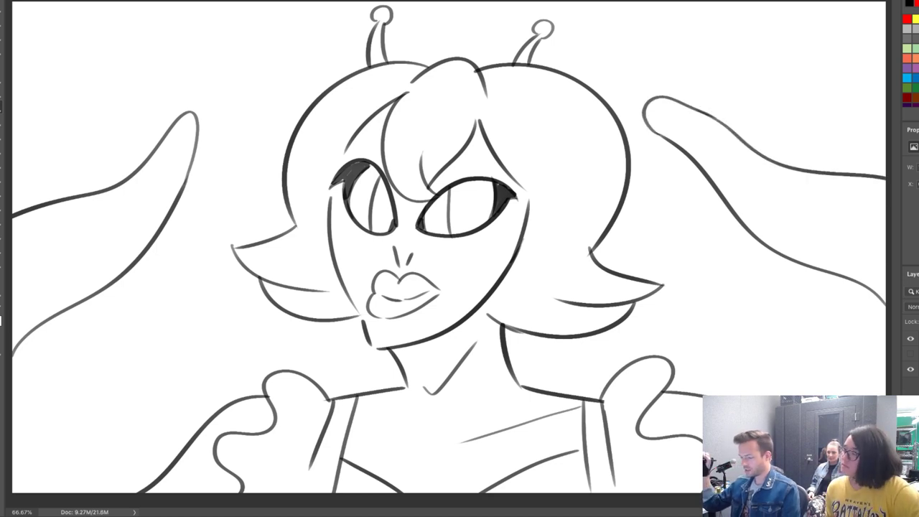
mouse_move(193, 121)
left_mouse_down()
mouse_move(125, 214)
mouse_move(13, 273)
left_mouse_up()
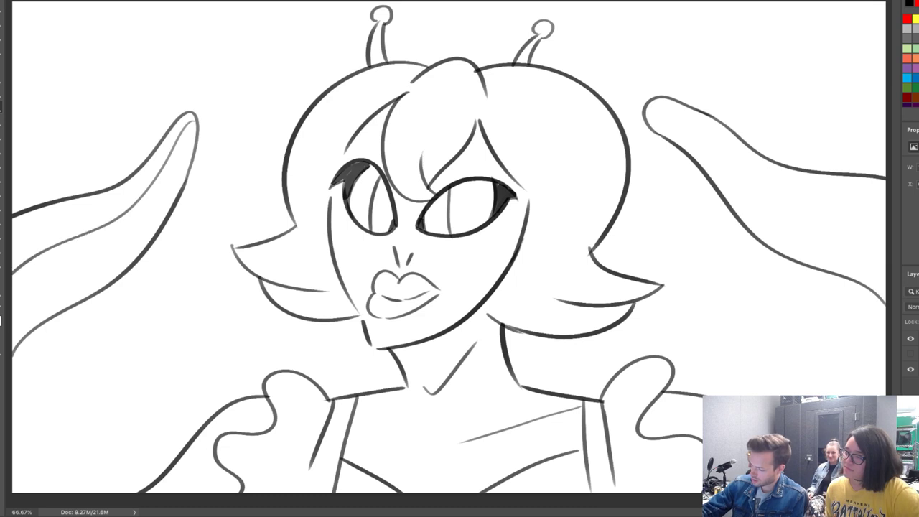
left_click_drag(646, 121, 886, 217)
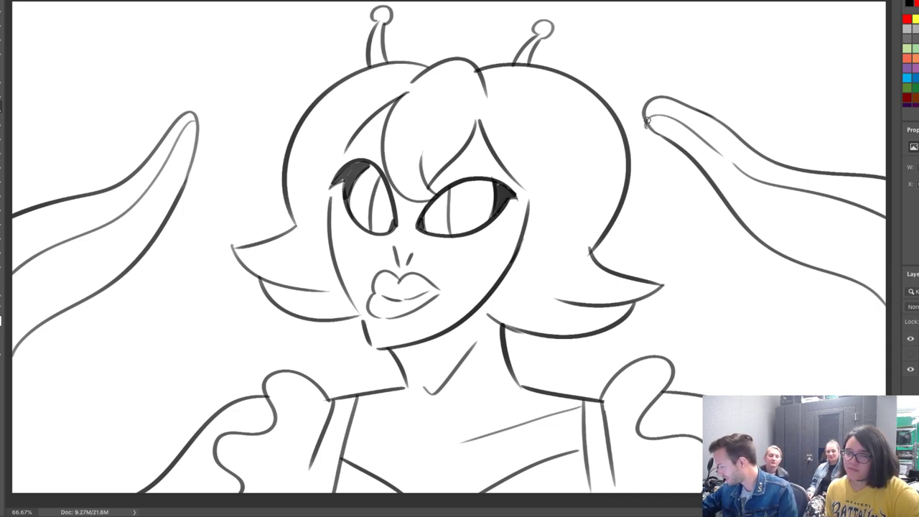
Fill the underside of the right tentacle with rows of round suckers, growing larger away from the tip.
mouse_move(648, 122)
left_mouse_down()
mouse_move(679, 126)
mouse_move(675, 140)
mouse_move(675, 131)
mouse_move(701, 136)
mouse_move(692, 153)
mouse_move(704, 149)
mouse_move(693, 142)
mouse_move(712, 148)
mouse_move(704, 162)
mouse_move(710, 175)
mouse_move(727, 175)
mouse_move(733, 199)
mouse_move(730, 171)
mouse_move(751, 183)
left_mouse_up()
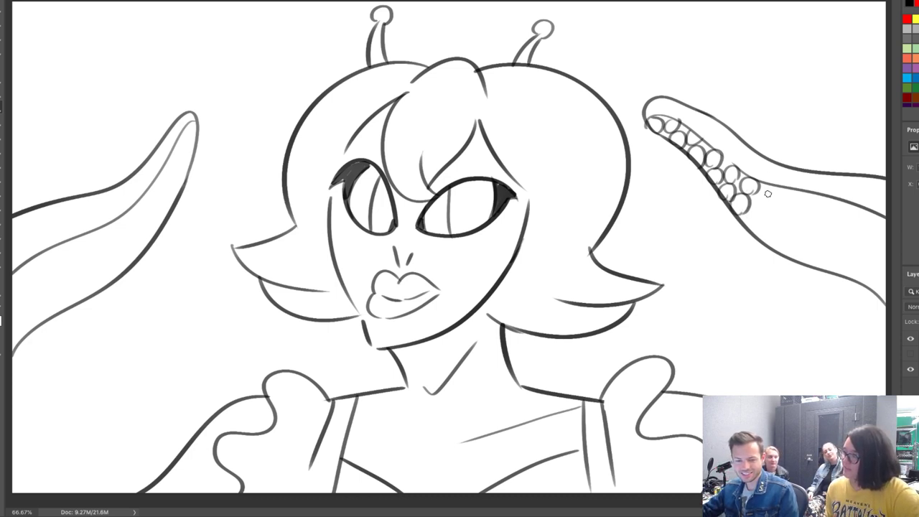
left_click_drag(753, 226, 767, 235)
left_click_drag(755, 198, 794, 220)
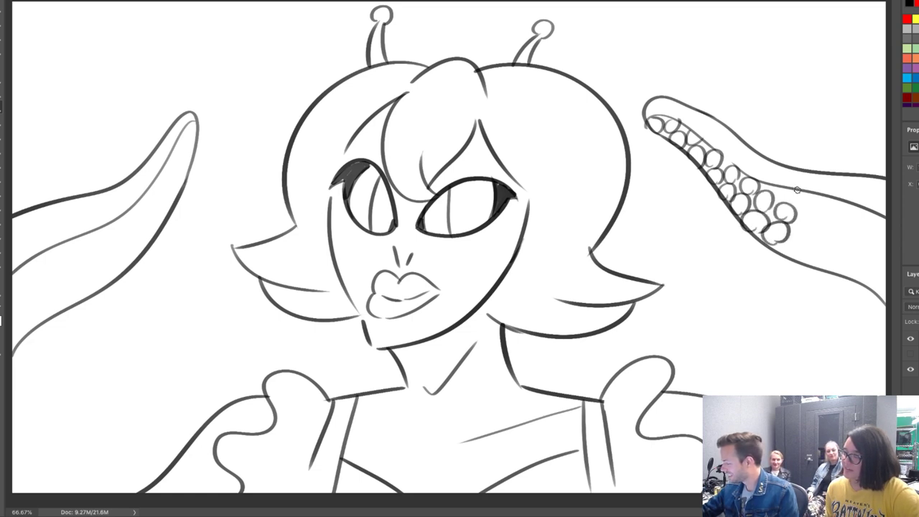
mouse_move(793, 188)
left_mouse_down()
mouse_move(816, 195)
mouse_move(823, 212)
mouse_move(810, 224)
left_mouse_up()
mouse_move(782, 191)
left_mouse_down()
mouse_move(774, 188)
mouse_move(792, 201)
left_mouse_up()
mouse_move(793, 249)
left_mouse_down()
mouse_move(805, 246)
mouse_move(826, 265)
mouse_move(813, 231)
mouse_move(841, 235)
left_mouse_up()
mouse_move(831, 203)
left_mouse_down()
mouse_move(870, 206)
mouse_move(833, 274)
mouse_move(846, 276)
mouse_move(871, 248)
mouse_move(883, 262)
mouse_move(883, 244)
mouse_move(876, 285)
mouse_move(889, 266)
left_mouse_up()
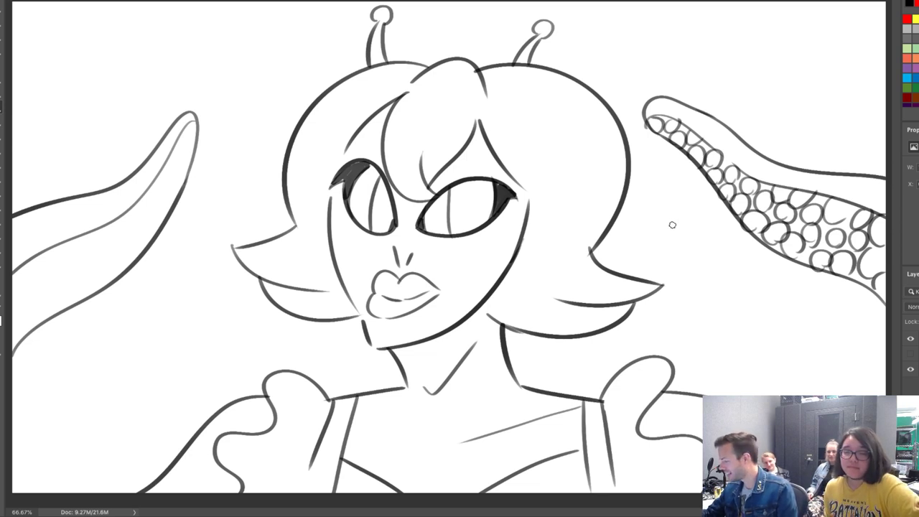
Fill the underside of the left tentacle with round suckers from the tip to the canvas edge.
mouse_move(179, 135)
left_mouse_down()
mouse_move(199, 124)
mouse_move(179, 153)
mouse_move(184, 144)
mouse_move(179, 161)
mouse_move(195, 167)
mouse_move(159, 170)
mouse_move(170, 165)
mouse_move(167, 196)
mouse_move(174, 194)
mouse_move(140, 176)
mouse_move(164, 208)
mouse_move(154, 210)
mouse_move(161, 195)
mouse_move(145, 196)
mouse_move(157, 205)
mouse_move(147, 185)
mouse_move(130, 213)
mouse_move(148, 217)
mouse_move(143, 204)
mouse_move(118, 217)
mouse_move(133, 215)
mouse_move(152, 231)
mouse_move(137, 214)
mouse_move(124, 250)
mouse_move(120, 230)
mouse_move(120, 239)
mouse_move(96, 245)
mouse_move(116, 244)
mouse_move(71, 257)
left_mouse_up()
mouse_move(84, 287)
left_mouse_down()
mouse_move(52, 247)
mouse_move(75, 269)
mouse_move(80, 252)
mouse_move(45, 256)
mouse_move(64, 266)
mouse_move(47, 232)
mouse_move(34, 274)
mouse_move(64, 292)
mouse_move(19, 250)
mouse_move(27, 281)
mouse_move(36, 251)
left_mouse_up()
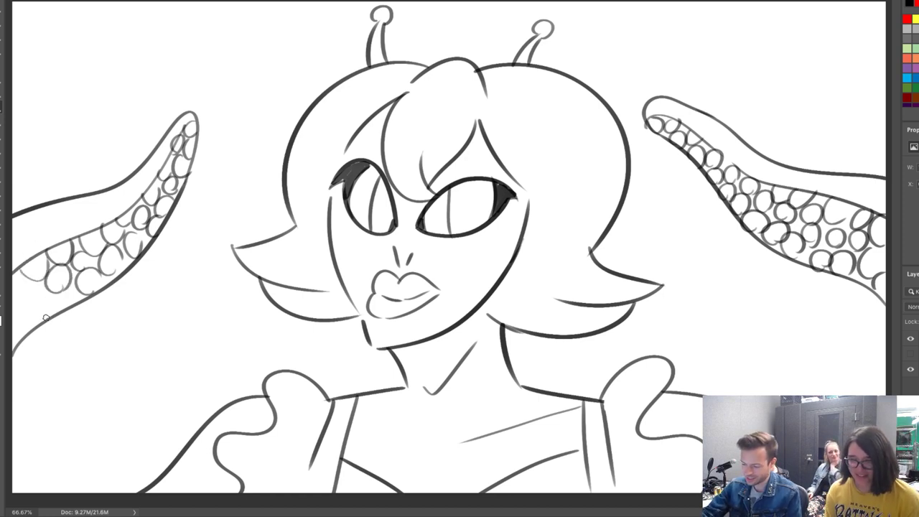
mouse_move(49, 308)
left_mouse_down()
mouse_move(39, 298)
mouse_move(42, 310)
mouse_move(26, 320)
mouse_move(15, 298)
left_mouse_up()
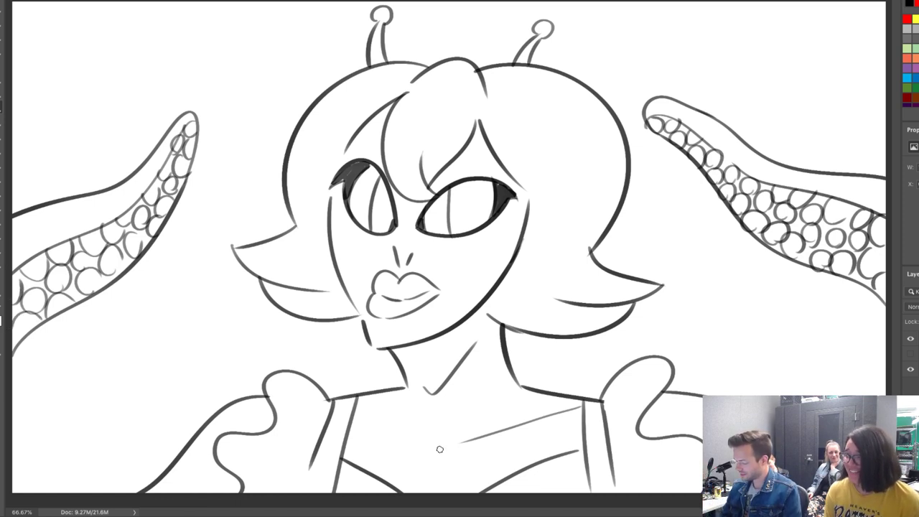
Add the left collarbone line, and draw three short blush dashes on each cheek.
left_click_drag(440, 448, 365, 422)
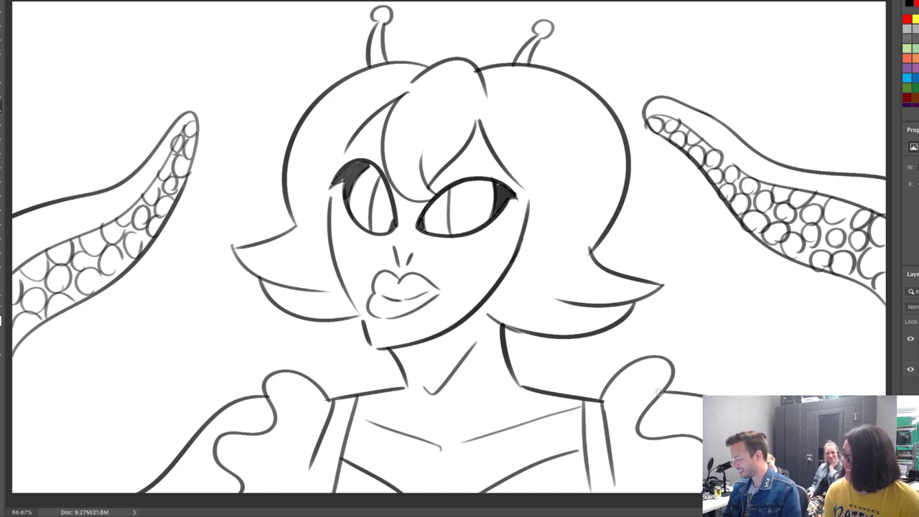
left_click_drag(658, 392, 693, 394)
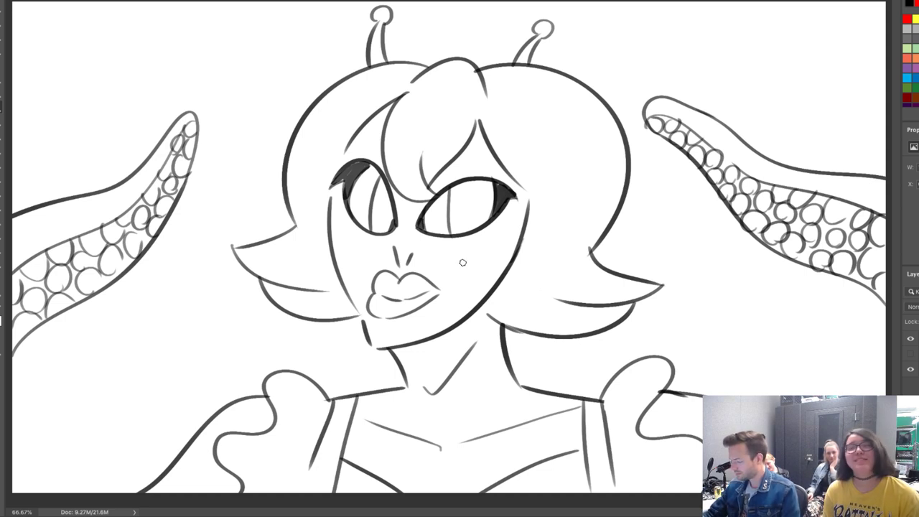
left_click_drag(339, 239, 342, 246)
left_click_drag(351, 239, 354, 245)
left_click_drag(363, 240, 360, 247)
left_click_drag(466, 249, 469, 255)
left_click_drag(482, 245, 479, 253)
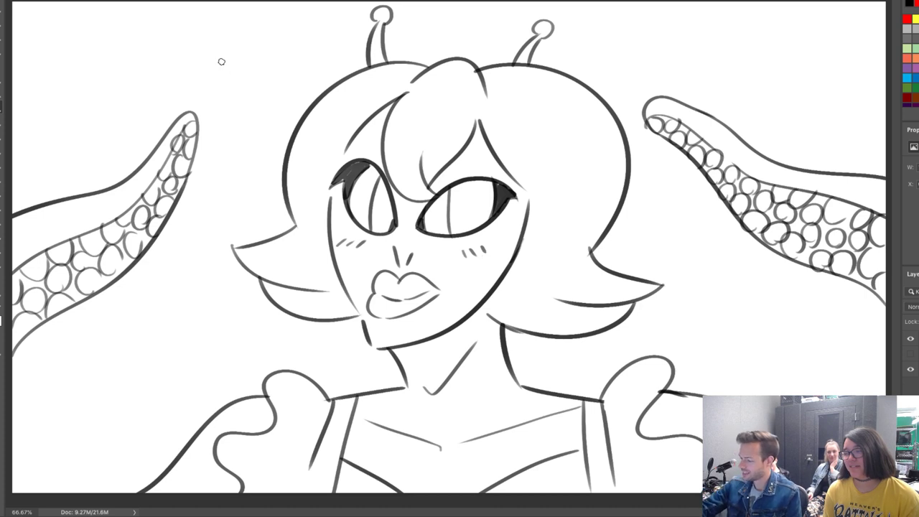
Hand-letter "THANK U" in the empty space above the left tentacle.
mouse_move(214, 62)
left_mouse_down()
mouse_move(228, 58)
mouse_move(220, 72)
left_mouse_up()
mouse_move(231, 57)
left_mouse_down()
mouse_move(230, 69)
mouse_move(241, 62)
left_mouse_up()
mouse_move(242, 56)
left_mouse_down()
mouse_move(240, 67)
mouse_move(257, 64)
left_mouse_up()
left_click_drag(247, 59, 273, 43)
mouse_move(284, 39)
left_mouse_down()
mouse_move(275, 50)
mouse_move(287, 55)
mouse_move(262, 63)
left_mouse_up()
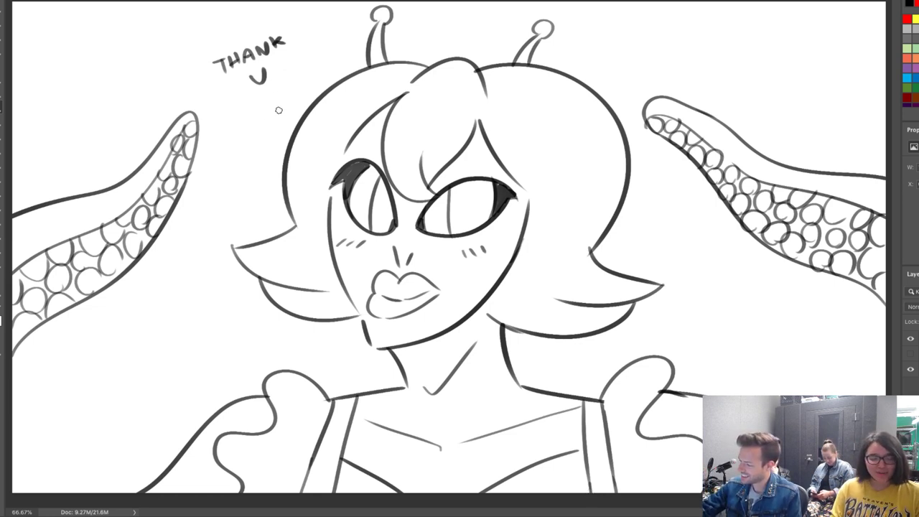
Draw a speech bubble with a pointed tail around the lettering and add a small heart beside the "U".
mouse_move(276, 113)
left_mouse_down()
mouse_move(264, 94)
mouse_move(286, 94)
mouse_move(209, 98)
mouse_move(190, 61)
left_mouse_up()
key("ctrl+z")
mouse_move(260, 105)
left_mouse_down()
mouse_move(192, 62)
mouse_move(215, 34)
mouse_move(286, 20)
left_mouse_up()
mouse_move(293, 80)
left_mouse_down()
mouse_move(283, 64)
mouse_move(298, 66)
mouse_move(294, 83)
left_mouse_up()
left_click_drag(288, 22, 302, 48)
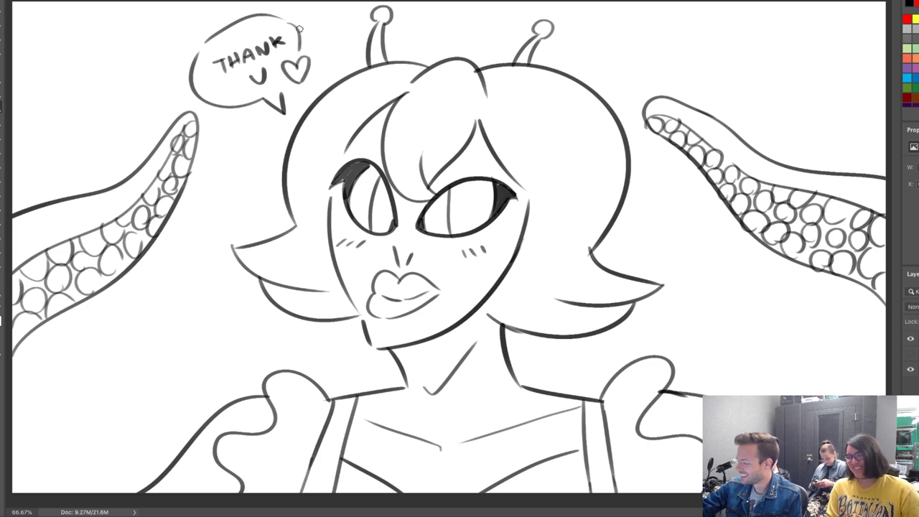
Redraw the curved edge of the speech bubble beside the heart and extend its outline at the pointed tail.
key("ctrl+z")
left_click_drag(282, 17, 304, 50)
key("ctrl+z")
left_click_drag(289, 87, 279, 96)
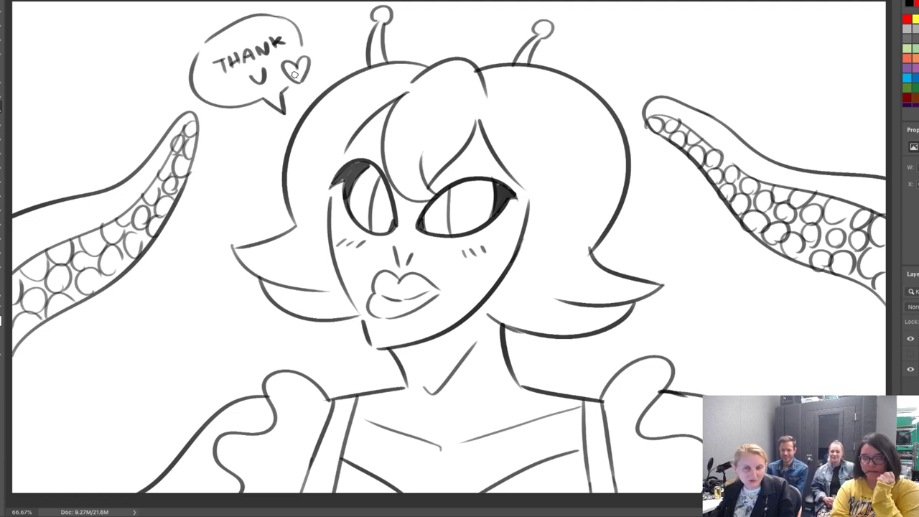
Hide the alien drawing and, on a new layer, draw a man's face outline with angular jaw and detailed ear in thick black.
left_click(908, 340)
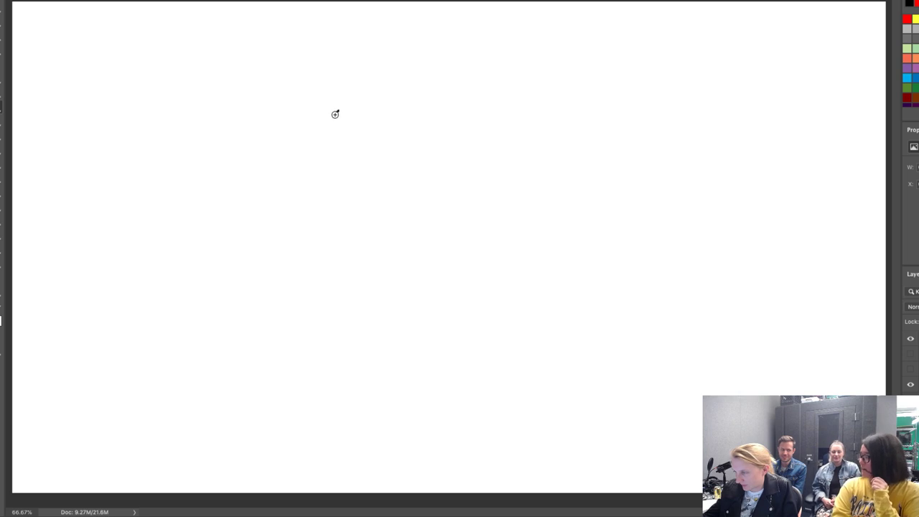
mouse_move(334, 114)
left_mouse_down()
mouse_move(325, 198)
mouse_move(339, 265)
mouse_move(329, 269)
mouse_move(329, 262)
mouse_move(366, 298)
left_mouse_up()
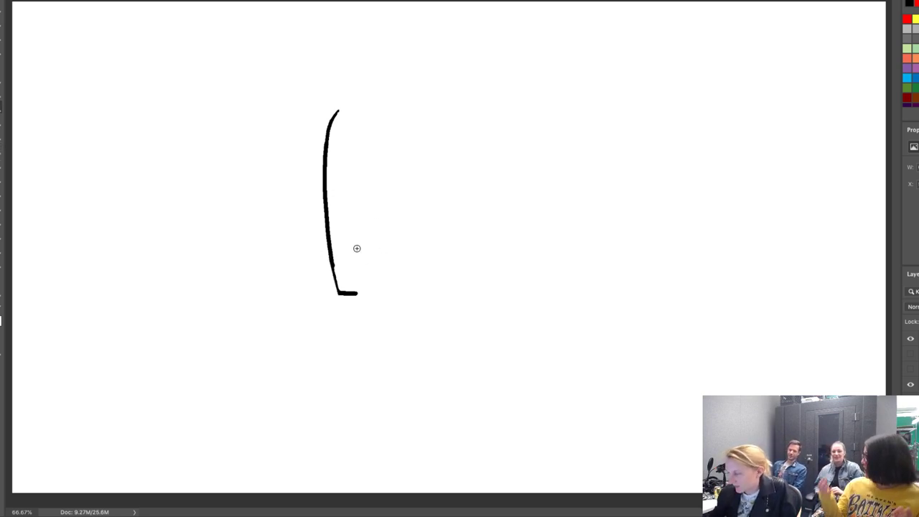
left_click_drag(332, 265, 338, 288)
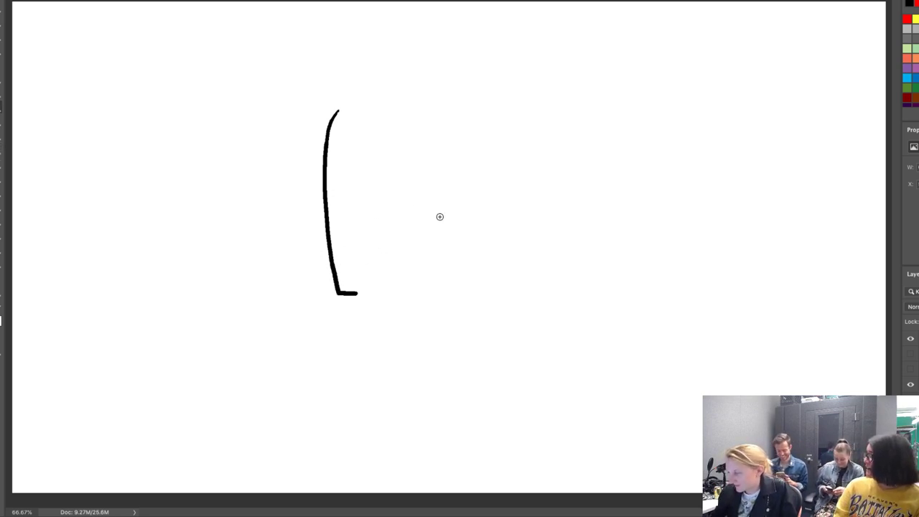
mouse_move(453, 215)
left_mouse_down()
mouse_move(450, 255)
mouse_move(357, 293)
mouse_move(382, 293)
mouse_move(339, 293)
mouse_move(391, 289)
mouse_move(447, 259)
mouse_move(486, 159)
mouse_move(479, 146)
mouse_move(462, 152)
mouse_move(456, 172)
mouse_move(475, 159)
mouse_move(463, 166)
mouse_move(460, 201)
mouse_move(470, 157)
left_mouse_up()
key("ctrl+z")
key("ctrl+z")
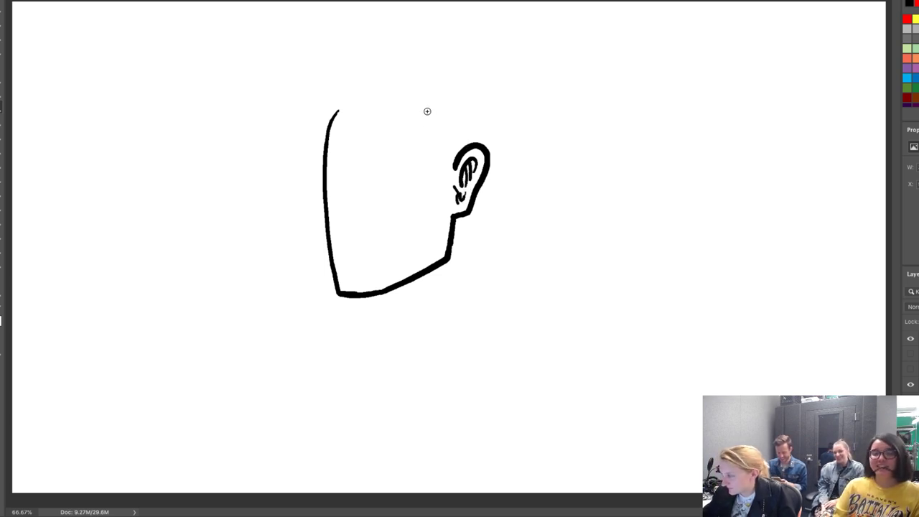
Draw the man's hair with sideburn, curved hairline, small front tuft, back of the head and a swept rounded top.
left_click_drag(427, 112, 446, 180)
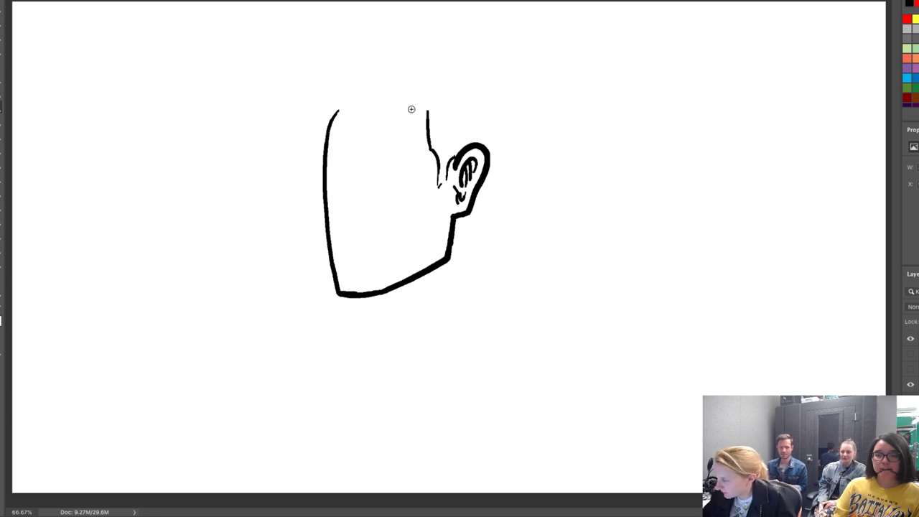
mouse_move(419, 107)
left_mouse_down()
mouse_move(369, 119)
mouse_move(316, 109)
left_mouse_up()
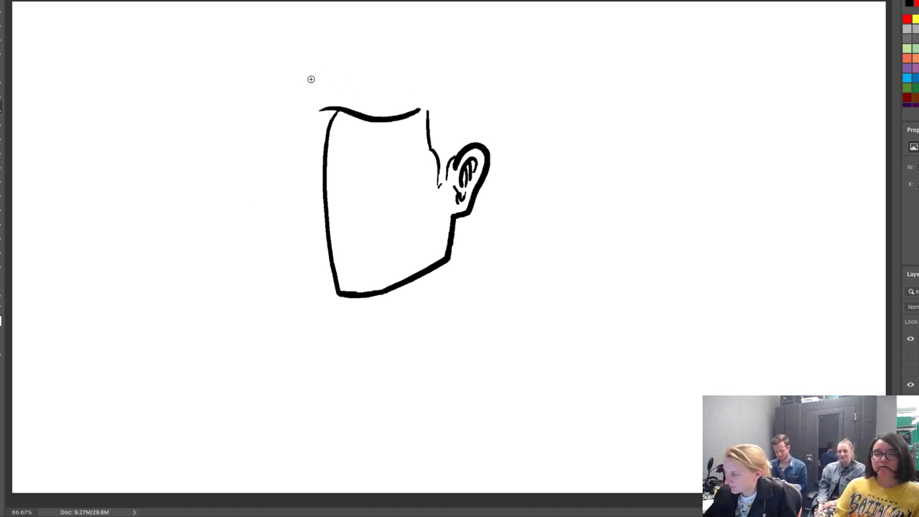
mouse_move(316, 100)
left_mouse_down()
mouse_move(309, 120)
mouse_move(321, 132)
mouse_move(327, 123)
left_mouse_up()
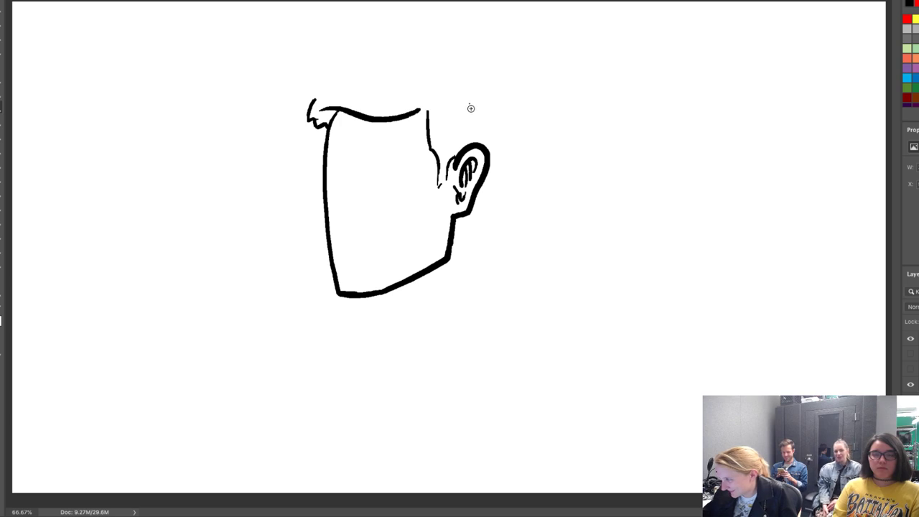
left_click_drag(474, 108, 473, 130)
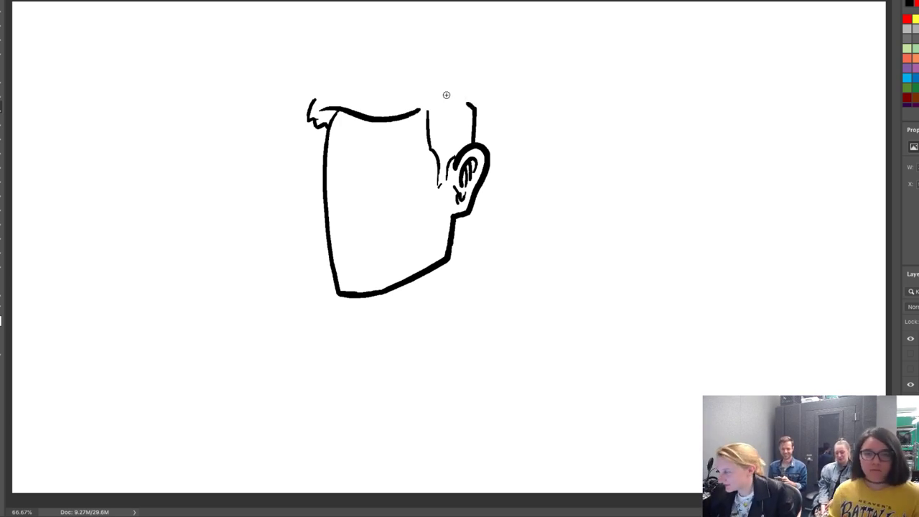
mouse_move(465, 97)
left_mouse_down()
mouse_move(435, 51)
mouse_move(398, 42)
mouse_move(355, 56)
mouse_move(310, 109)
left_mouse_up()
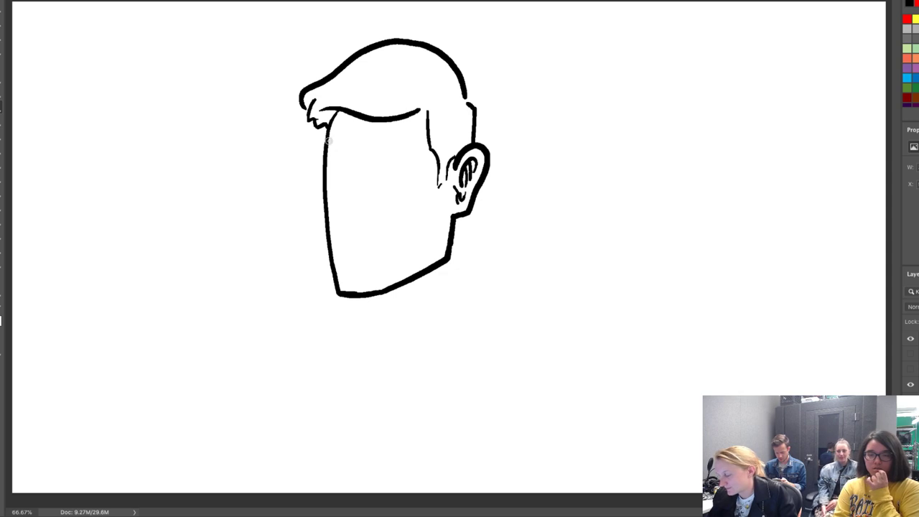
Draw two thick straight eyebrows, round staring eyes, an angular nose and an open mouth with the tongue out.
left_click_drag(351, 170, 296, 150)
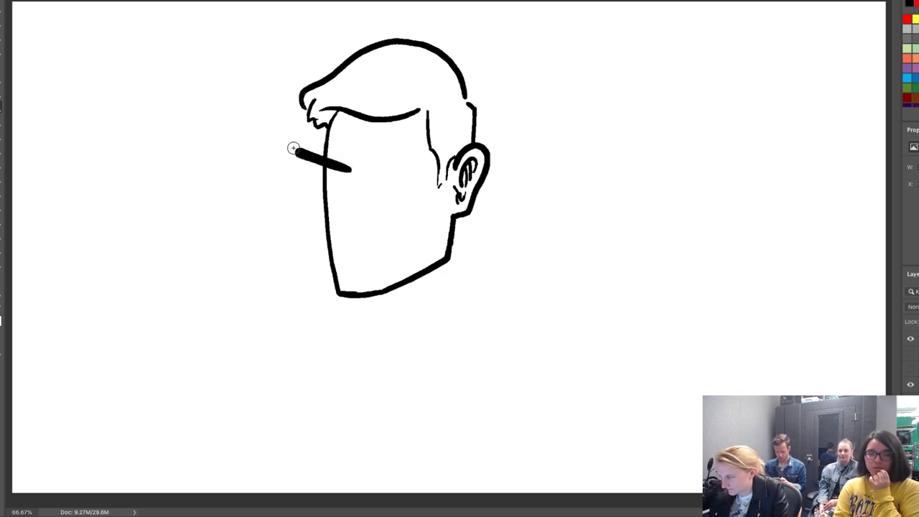
left_click_drag(370, 165, 420, 164)
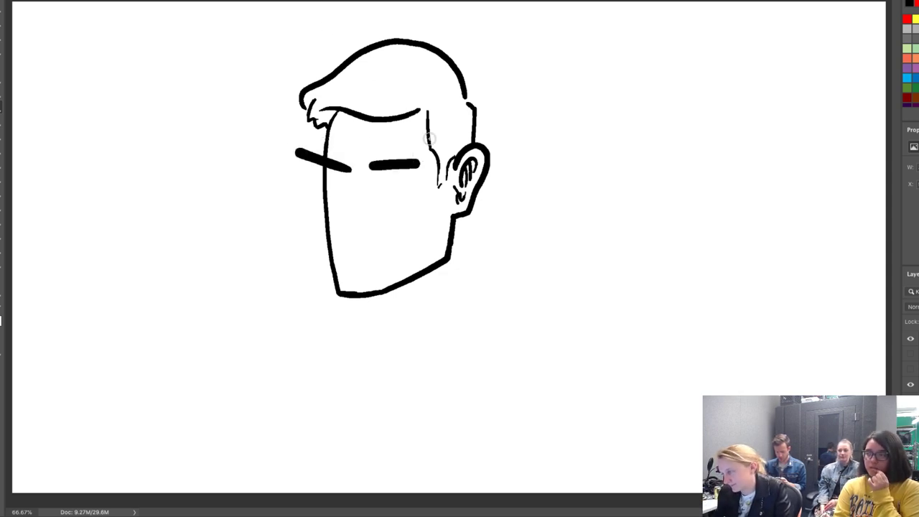
mouse_move(377, 188)
left_mouse_down()
mouse_move(411, 189)
mouse_move(403, 199)
mouse_move(411, 184)
mouse_move(399, 197)
left_mouse_up()
mouse_move(342, 181)
left_mouse_down()
mouse_move(323, 203)
mouse_move(341, 202)
mouse_move(345, 184)
mouse_move(331, 191)
mouse_move(340, 203)
mouse_move(350, 177)
mouse_move(345, 236)
mouse_move(370, 237)
left_mouse_up()
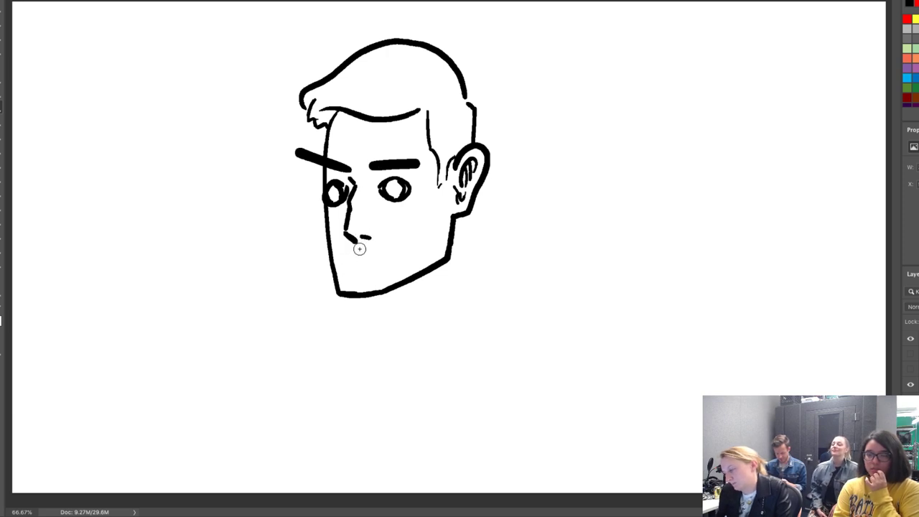
mouse_move(346, 271)
left_mouse_down()
mouse_move(378, 262)
mouse_move(368, 275)
mouse_move(352, 274)
mouse_move(381, 265)
mouse_move(359, 284)
mouse_move(373, 273)
left_mouse_up()
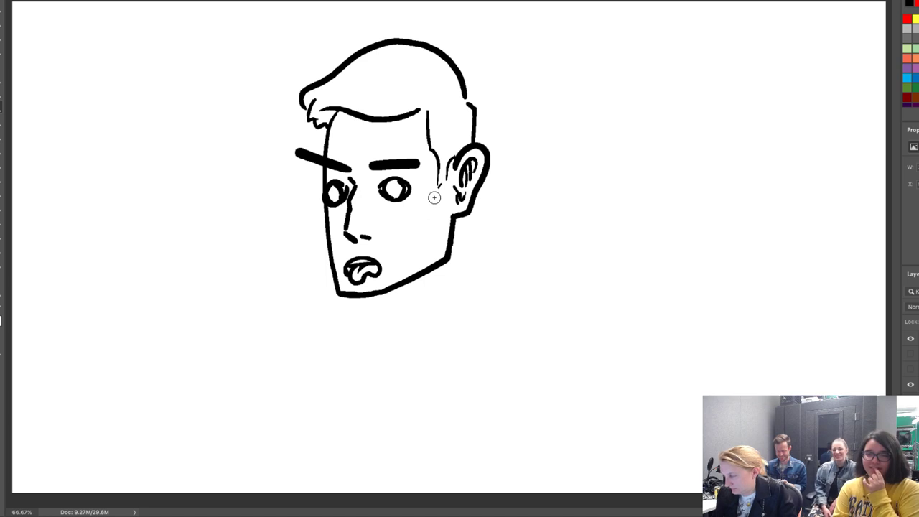
Hatch diagonal beard stubble along the jaw and around the mouth, and add short crease lines around both eyes.
left_click_drag(435, 195, 428, 231)
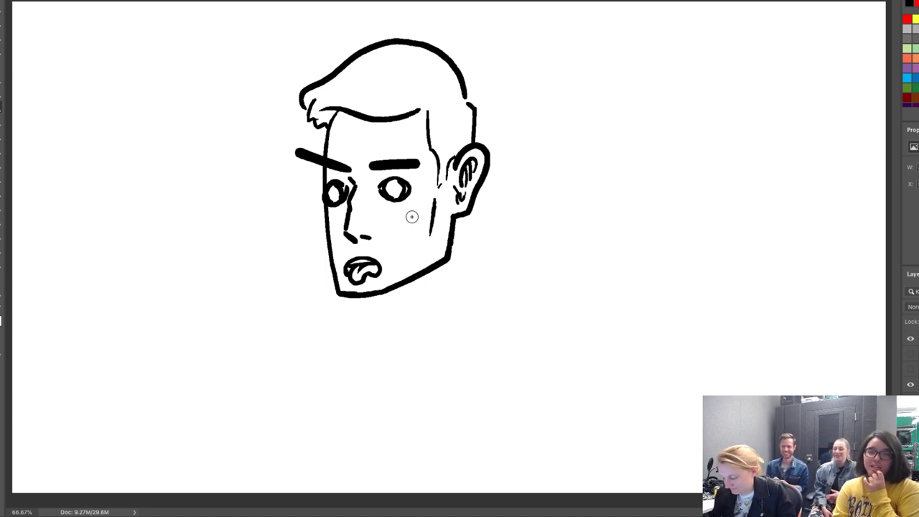
key("ctrl+z")
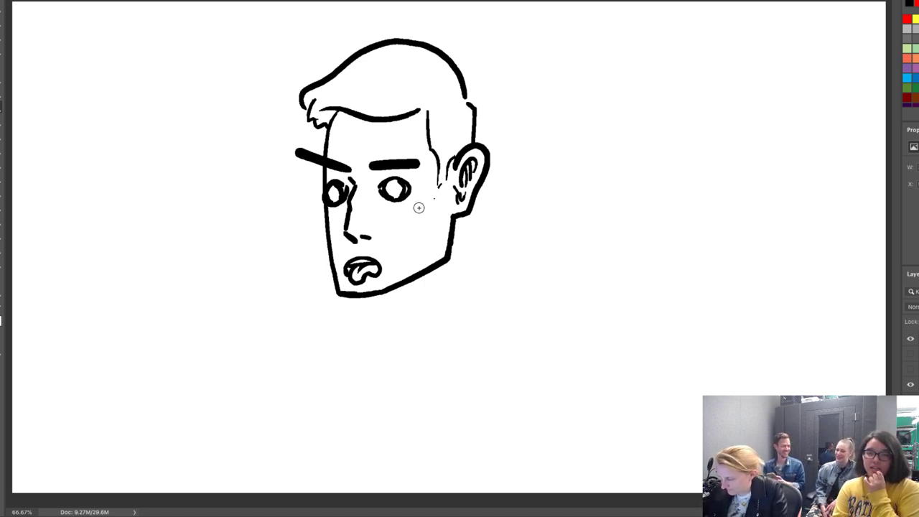
left_click_drag(392, 244, 412, 274)
mouse_move(412, 230)
left_mouse_down()
mouse_move(435, 263)
mouse_move(448, 247)
left_mouse_up()
left_click_drag(426, 204, 448, 225)
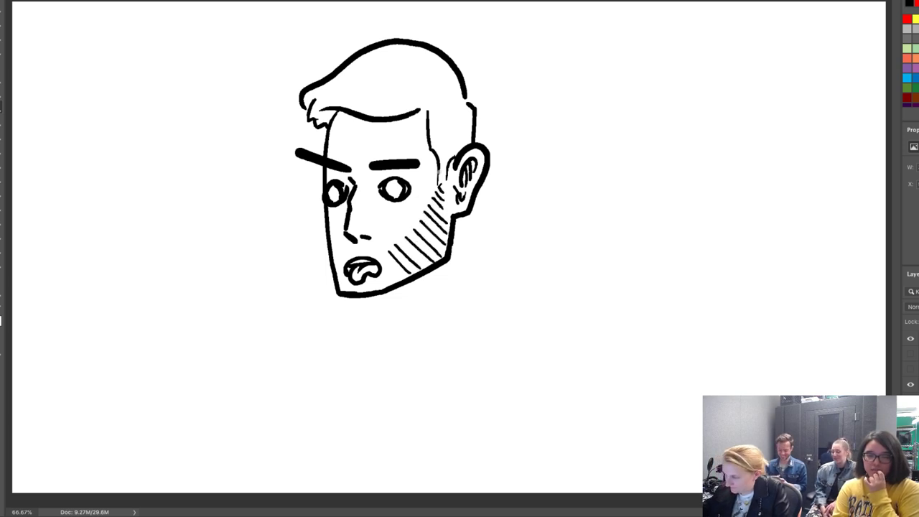
left_click_drag(374, 250, 399, 282)
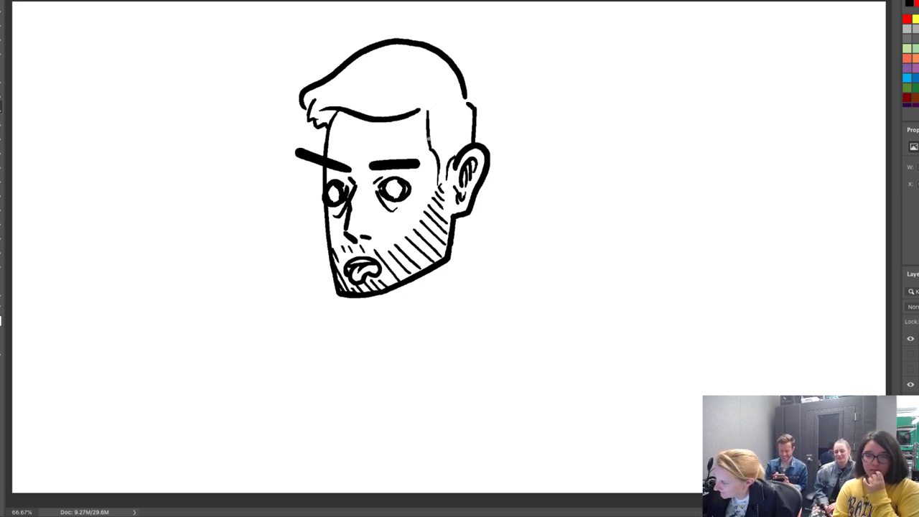
Fill the shaved side of the hair above the ear with diagonal hatching.
mouse_move(430, 131)
left_mouse_down()
mouse_move(445, 151)
mouse_move(457, 145)
left_mouse_up()
mouse_move(428, 107)
left_mouse_down()
mouse_move(460, 139)
mouse_move(468, 128)
left_mouse_up()
left_click_drag(451, 102, 467, 117)
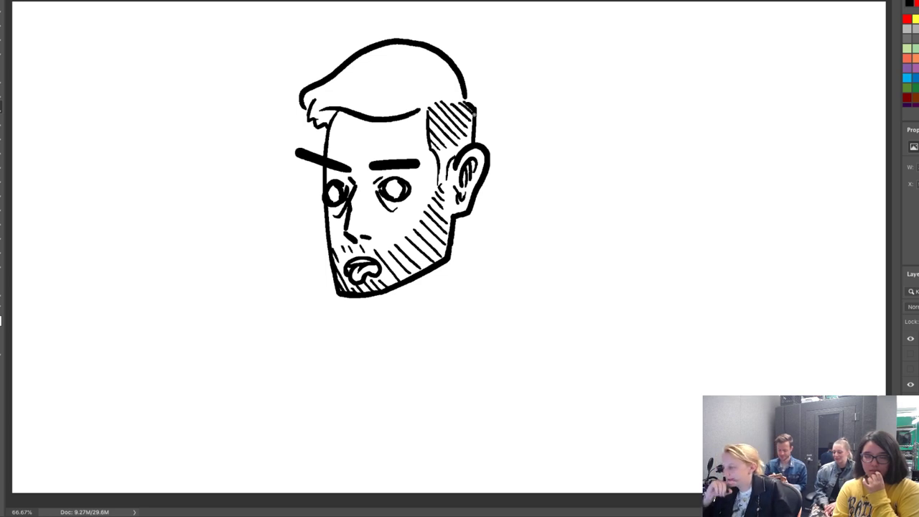
Draw a large oval insect body behind the head, with two wings on its back and a line along the nearer wing.
mouse_move(468, 89)
left_mouse_down()
mouse_move(512, 64)
mouse_move(722, 166)
mouse_move(569, 315)
mouse_move(421, 289)
left_mouse_up()
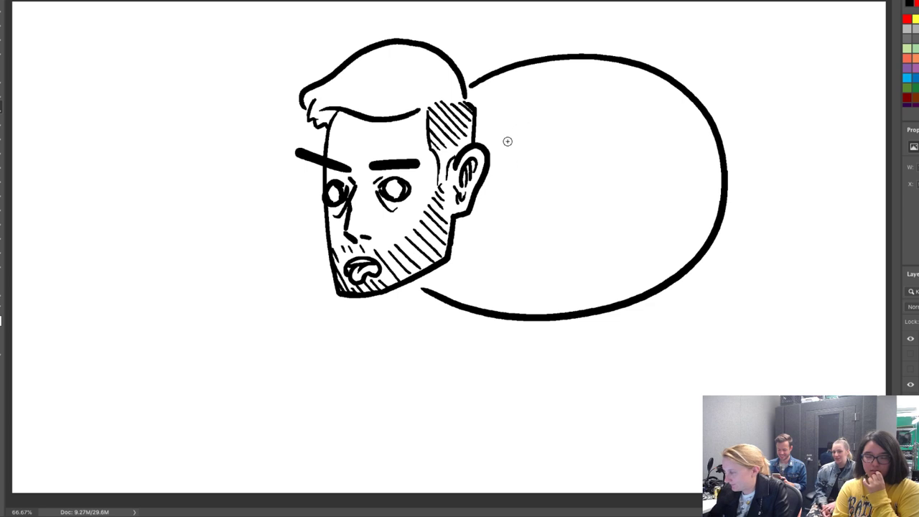
mouse_move(511, 137)
left_mouse_down()
mouse_move(622, 182)
mouse_move(516, 221)
left_mouse_up()
left_click_drag(491, 117, 565, 61)
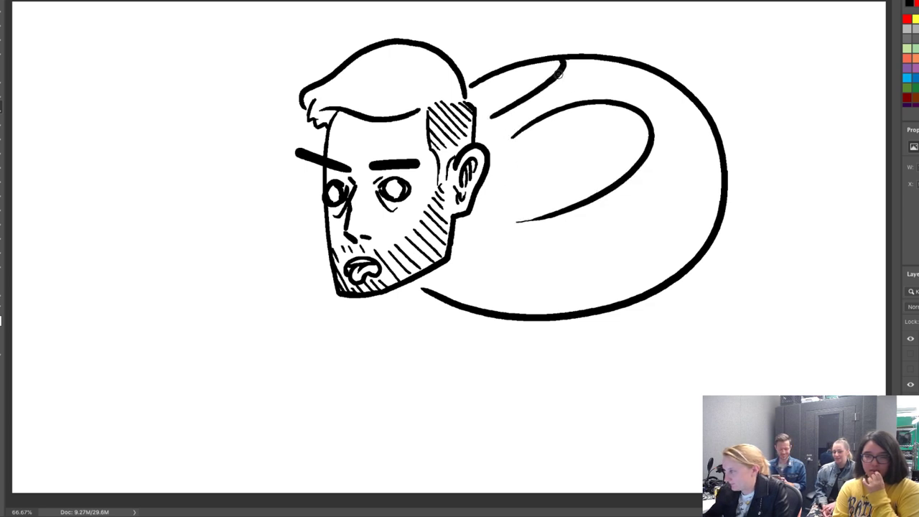
left_click_drag(511, 181, 626, 135)
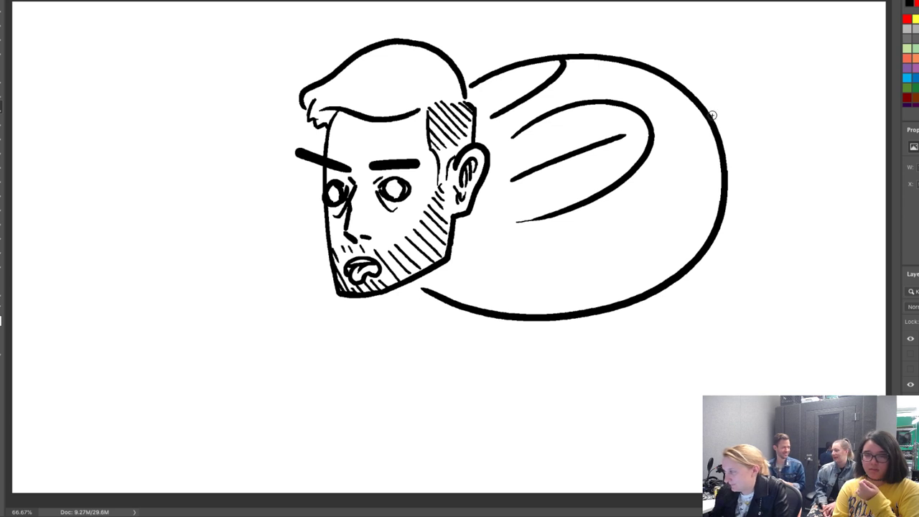
Add three bent insect legs with feet: one at the rear, one under the body and one in front of the face.
mouse_move(644, 250)
left_mouse_down()
mouse_move(718, 214)
mouse_move(779, 346)
mouse_move(817, 350)
left_mouse_up()
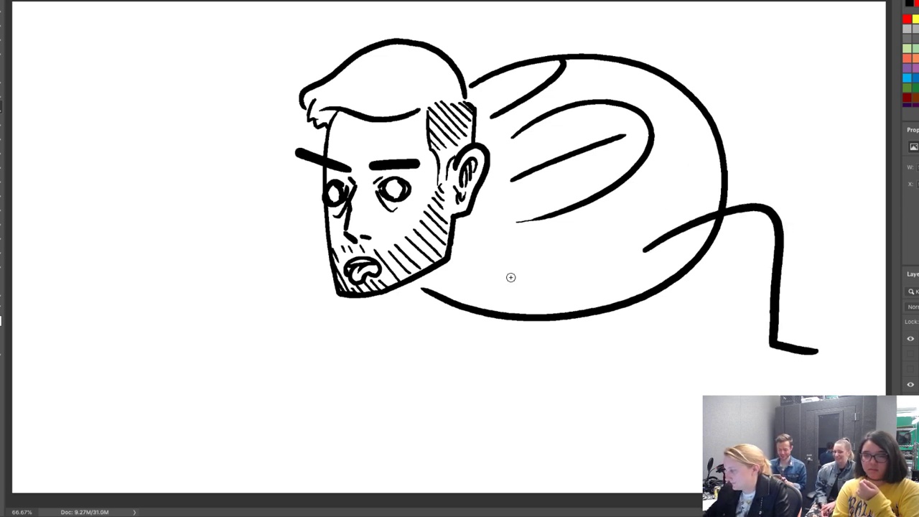
mouse_move(497, 284)
left_mouse_down()
mouse_move(557, 387)
mouse_move(636, 387)
left_mouse_up()
mouse_move(308, 228)
left_mouse_down()
mouse_move(314, 352)
mouse_move(287, 352)
left_mouse_up()
Lasso the whole insect-man, scale it down and reposition it near the middle of the canvas.
key("l")
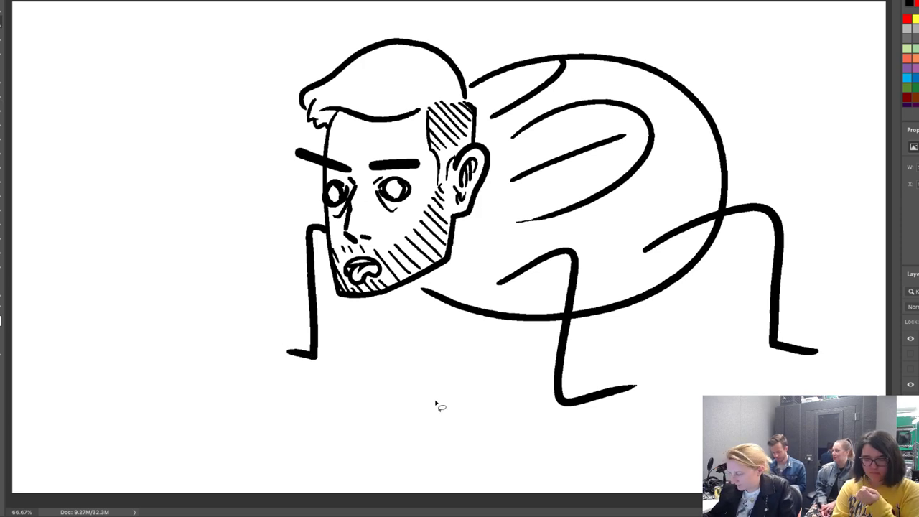
mouse_move(451, 431)
left_mouse_down()
mouse_move(815, 379)
mouse_move(453, 8)
mouse_move(208, 370)
left_mouse_up()
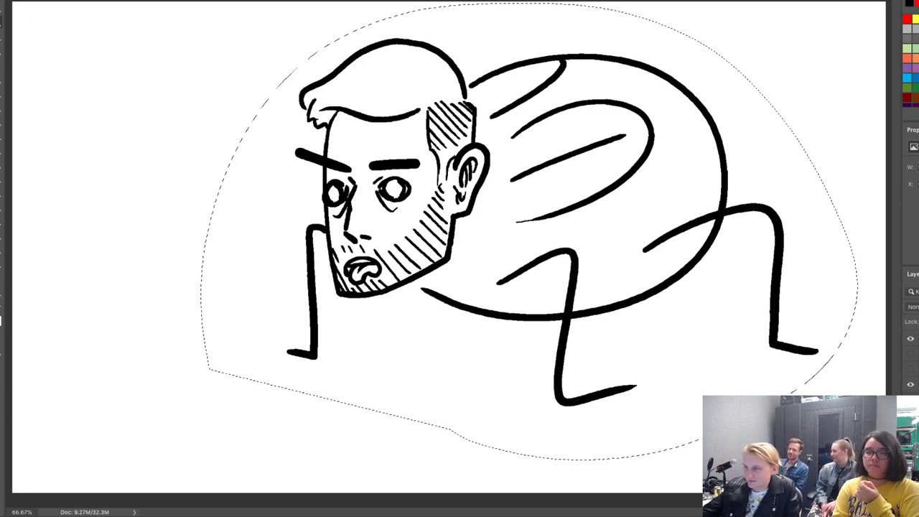
key("ctrl+t")
left_click_drag(600, 188, 581, 204)
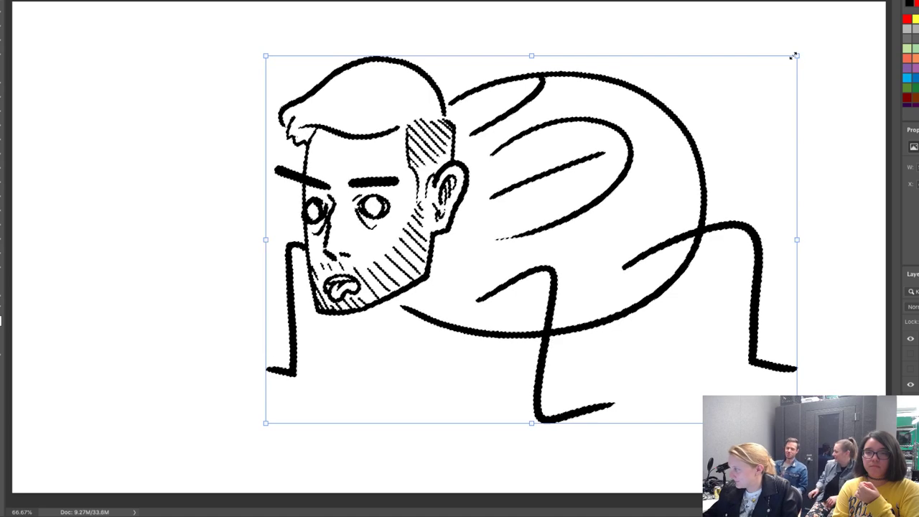
left_click_drag(797, 56, 701, 123)
left_click_drag(616, 275, 650, 264)
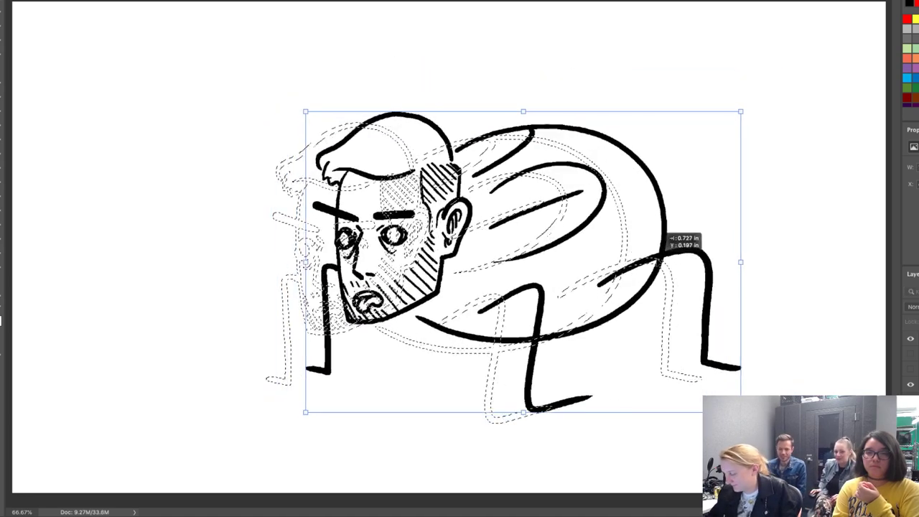
key("Return")
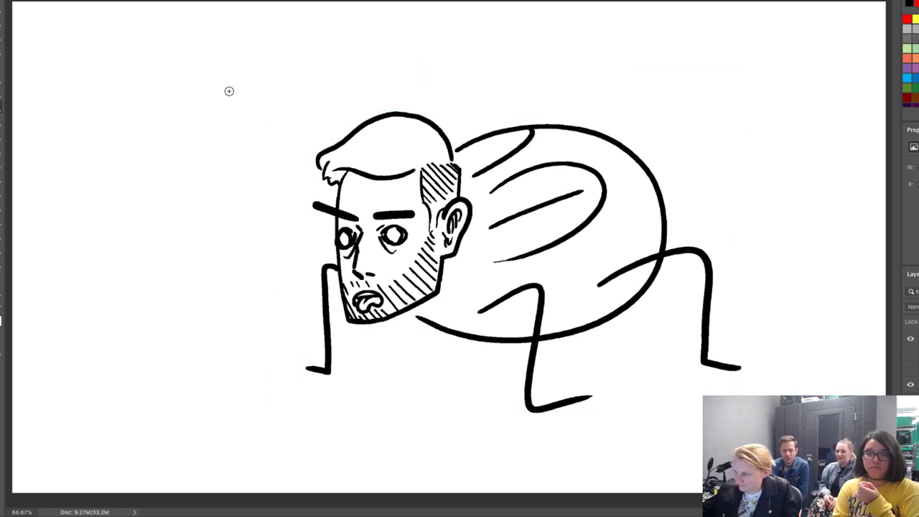
Hand-letter a slanted speech in front of the face: "BUHH", "I'M" with the man's name, and "I CANT SEE".
mouse_move(170, 110)
left_mouse_down()
mouse_move(189, 133)
mouse_move(199, 128)
mouse_move(198, 99)
mouse_move(240, 67)
left_mouse_up()
mouse_move(192, 156)
left_mouse_down()
mouse_move(242, 130)
mouse_move(244, 102)
mouse_move(261, 111)
mouse_move(286, 87)
mouse_move(300, 95)
mouse_move(288, 72)
mouse_move(301, 101)
left_mouse_up()
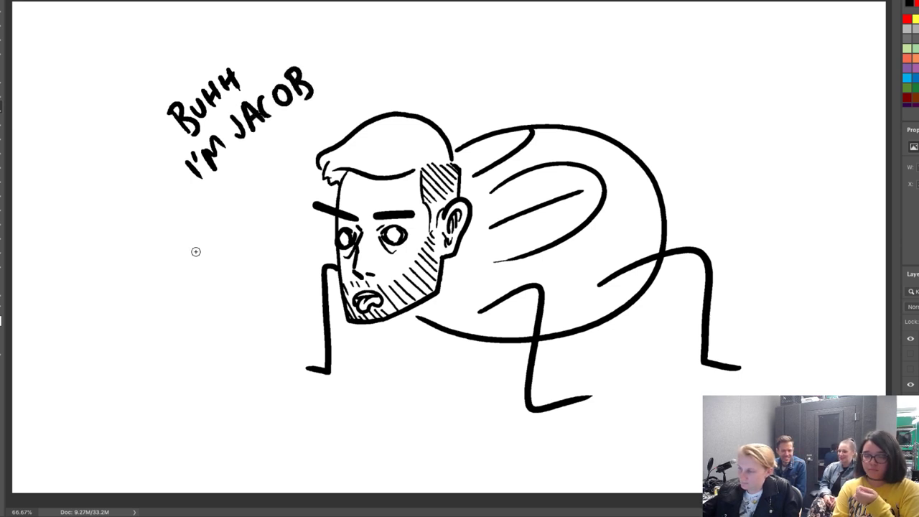
left_click_drag(183, 215, 174, 242)
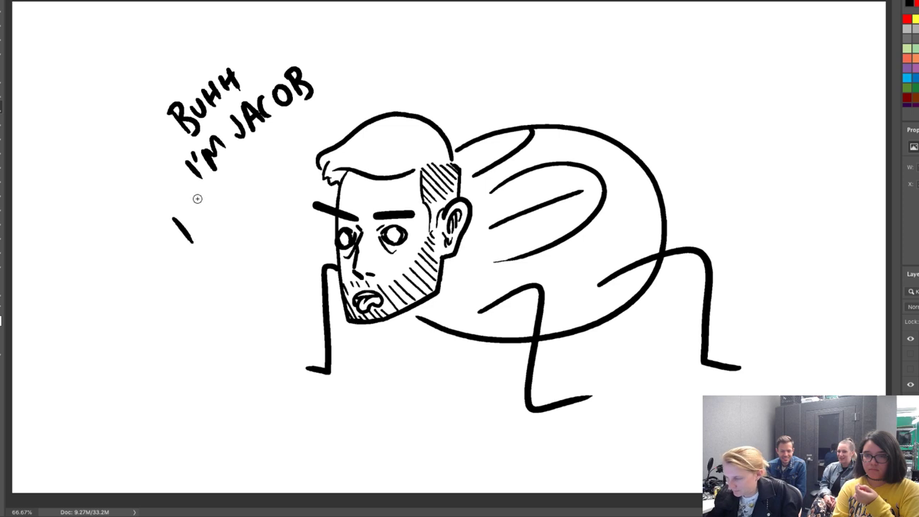
mouse_move(206, 202)
left_mouse_down()
mouse_move(224, 183)
mouse_move(242, 184)
mouse_move(245, 158)
left_mouse_up()
mouse_move(244, 152)
left_mouse_down()
mouse_move(256, 145)
mouse_move(246, 174)
left_mouse_up()
mouse_move(289, 119)
left_mouse_down()
mouse_move(281, 148)
mouse_move(313, 117)
mouse_move(308, 103)
left_mouse_up()
mouse_move(316, 86)
left_mouse_down()
mouse_move(331, 102)
mouse_move(325, 95)
left_mouse_up()
Letter "BLAH" three times below the existing words and enclose all the text in a large rounded speech bubble.
mouse_move(194, 255)
left_mouse_down()
mouse_move(198, 271)
mouse_move(213, 263)
left_mouse_up()
mouse_move(217, 230)
left_mouse_down()
mouse_move(231, 254)
mouse_move(246, 235)
mouse_move(238, 228)
left_mouse_up()
left_click_drag(237, 206, 249, 227)
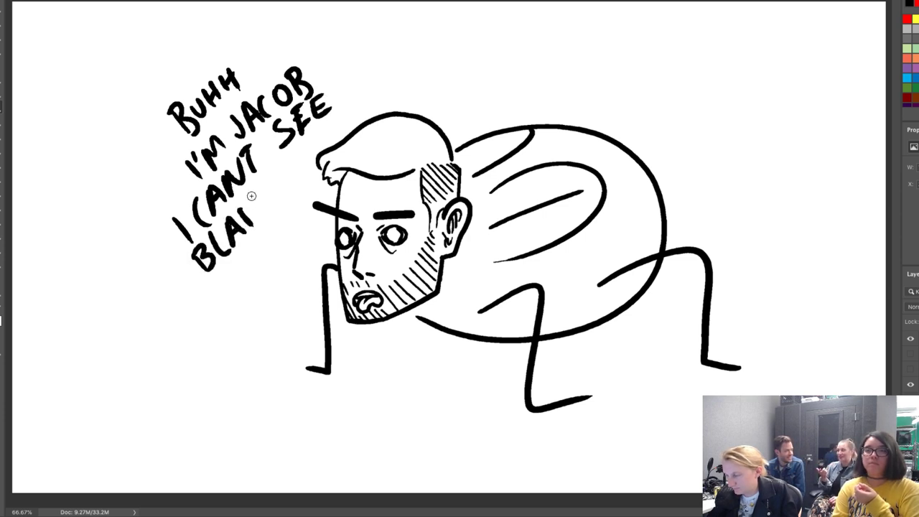
left_click_drag(253, 193, 266, 214)
left_click_drag(242, 217, 255, 207)
mouse_move(226, 273)
left_mouse_down()
mouse_move(242, 290)
mouse_move(248, 280)
left_mouse_up()
left_click_drag(238, 278, 253, 293)
left_click_drag(242, 257, 264, 271)
mouse_move(257, 269)
left_mouse_down()
mouse_move(262, 229)
mouse_move(279, 254)
mouse_move(278, 234)
mouse_move(285, 241)
left_mouse_up()
left_click_drag(281, 232, 293, 218)
left_click_drag(251, 309, 265, 320)
left_click_drag(268, 288, 271, 310)
mouse_move(272, 310)
left_mouse_down()
mouse_move(283, 304)
mouse_move(286, 263)
left_mouse_up()
left_click_drag(286, 263, 306, 281)
mouse_move(296, 270)
left_mouse_down()
mouse_move(314, 260)
mouse_move(311, 238)
left_mouse_up()
mouse_move(259, 41)
left_mouse_down()
mouse_move(189, 60)
mouse_move(287, 332)
mouse_move(308, 321)
left_mouse_up()
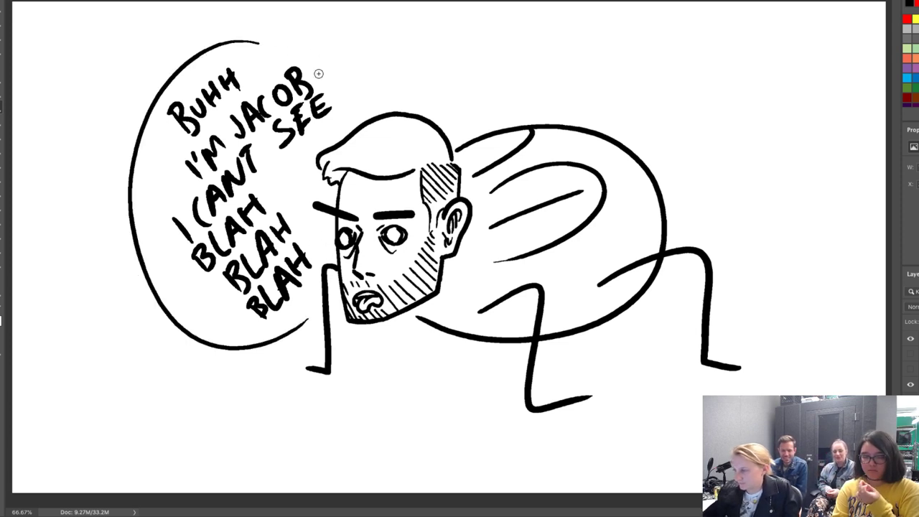
left_click_drag(343, 112, 264, 40)
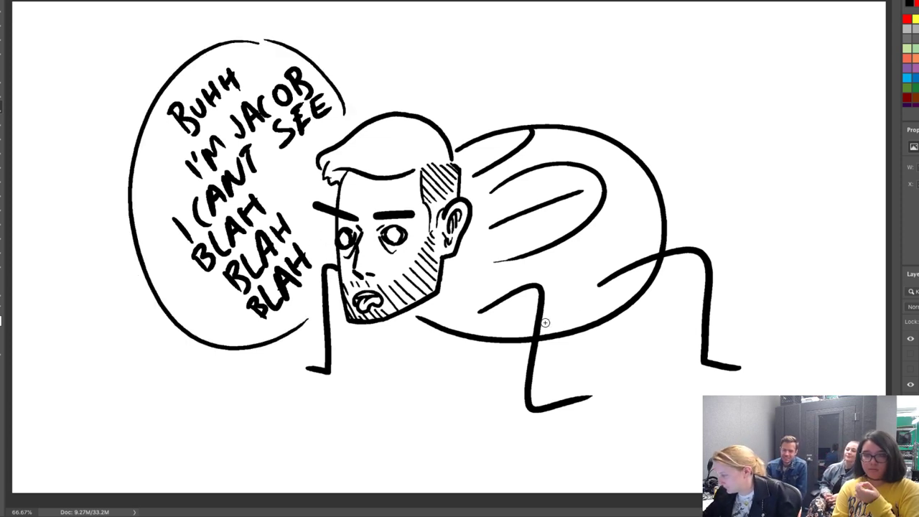
Thicken the insect-man's middle leg and shorten the feet of the middle and rear legs.
mouse_move(483, 312)
left_mouse_down()
mouse_move(514, 290)
mouse_move(533, 317)
mouse_move(529, 411)
left_mouse_up()
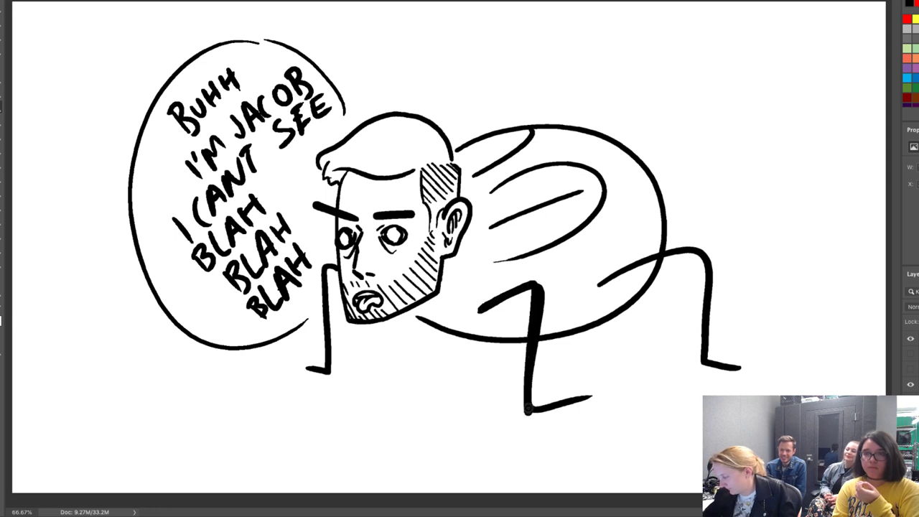
mouse_move(489, 306)
left_mouse_down()
mouse_move(545, 283)
mouse_move(529, 394)
mouse_move(539, 405)
mouse_move(597, 395)
left_mouse_up()
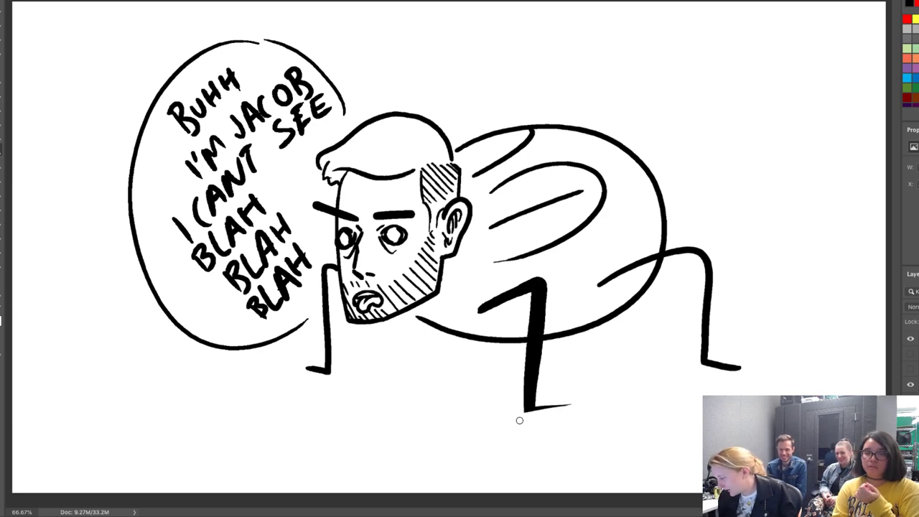
key("ctrl+z")
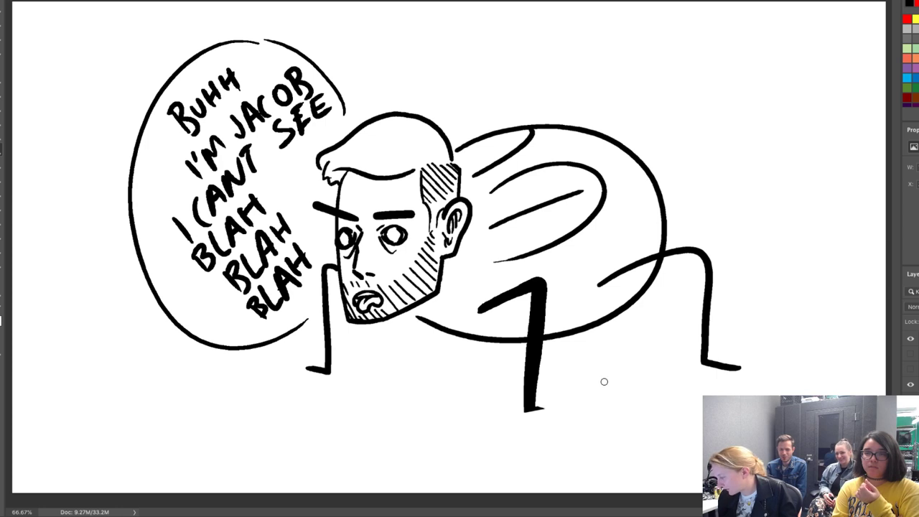
left_click_drag(707, 377, 757, 370)
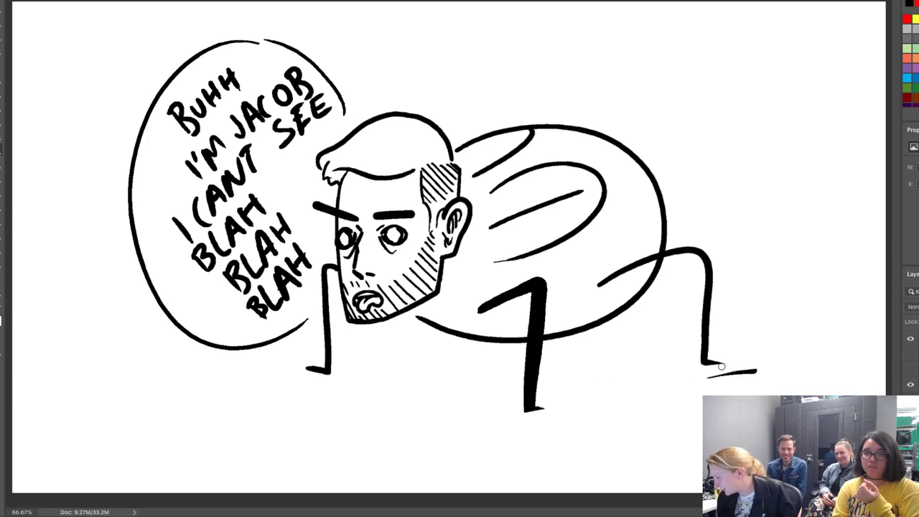
key("ctrl+z")
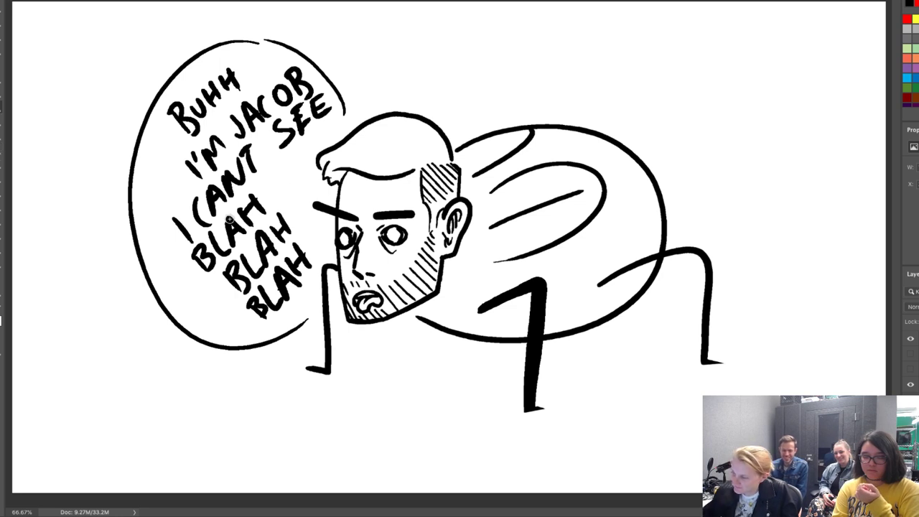
Letter "ME" near the speech bubble's lower edge and replace the "I" before "CANT" with "THEY".
mouse_move(170, 293)
left_mouse_down()
mouse_move(193, 292)
mouse_move(185, 286)
left_mouse_up()
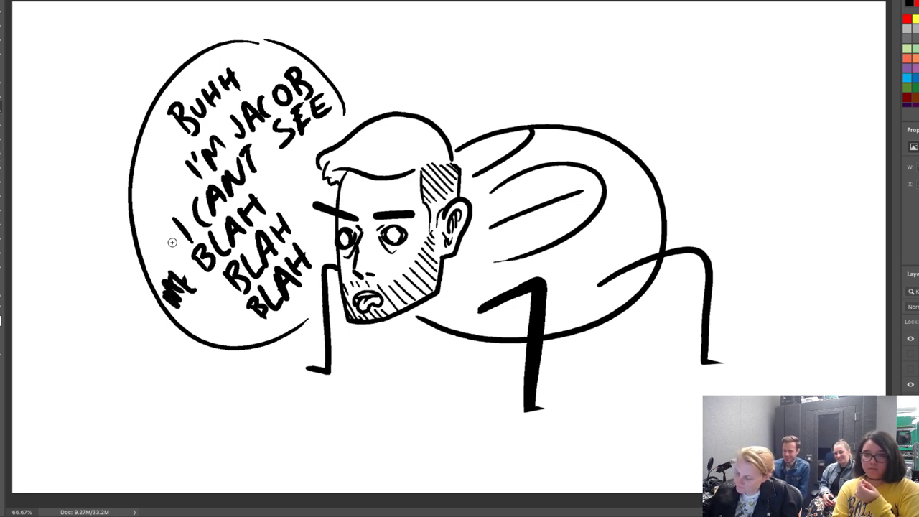
key("e")
mouse_move(175, 236)
left_mouse_down()
mouse_move(188, 237)
mouse_move(156, 264)
mouse_move(166, 218)
mouse_move(184, 216)
mouse_move(192, 237)
left_mouse_up()
key("b")
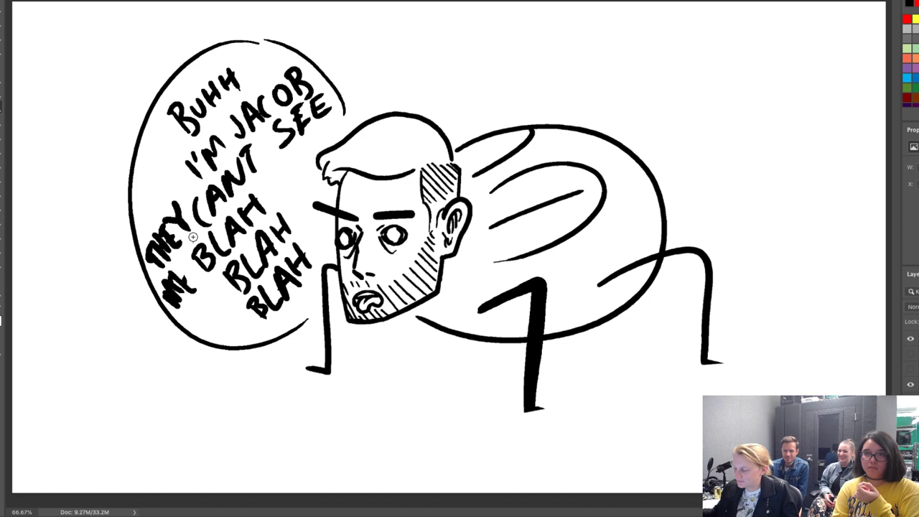
Draw flowing strands across the insect-man's hair and shade the front edge and back of the hair solid black.
left_click_drag(423, 170, 363, 158)
mouse_move(428, 153)
left_mouse_down()
mouse_move(364, 144)
mouse_move(330, 174)
mouse_move(342, 193)
left_mouse_up()
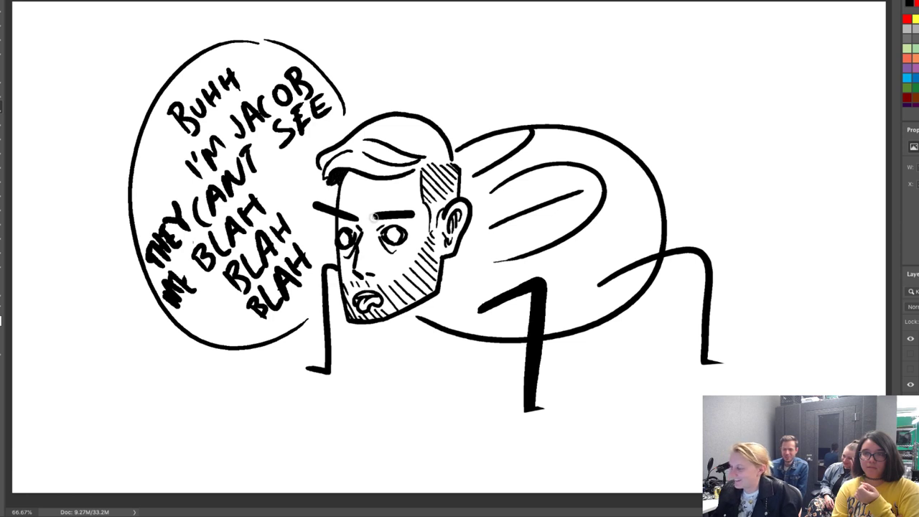
left_click_drag(430, 153, 375, 139)
mouse_move(436, 155)
left_mouse_down()
mouse_move(405, 137)
mouse_move(425, 127)
mouse_move(435, 141)
mouse_move(427, 169)
mouse_move(347, 174)
left_mouse_up()
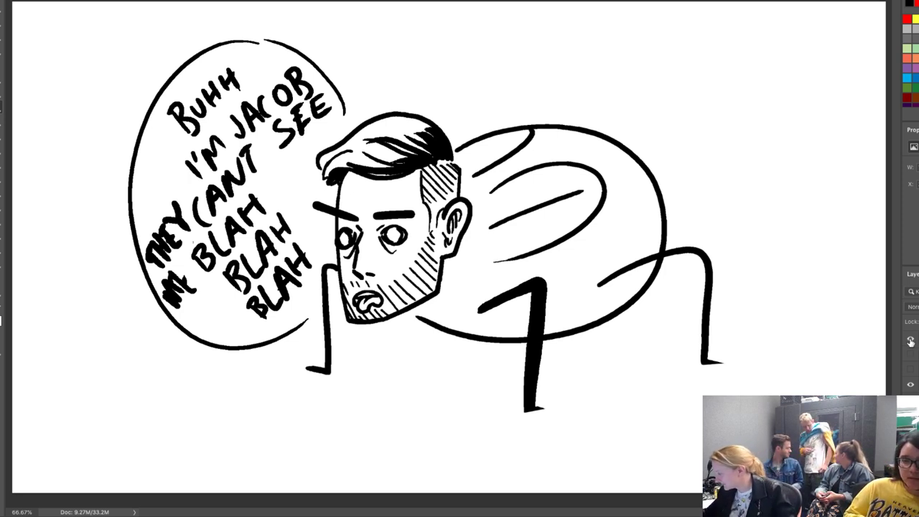
Hide the insect-man drawing to get a blank canvas and briefly show the alien woman's layer for reference.
key("Delete")
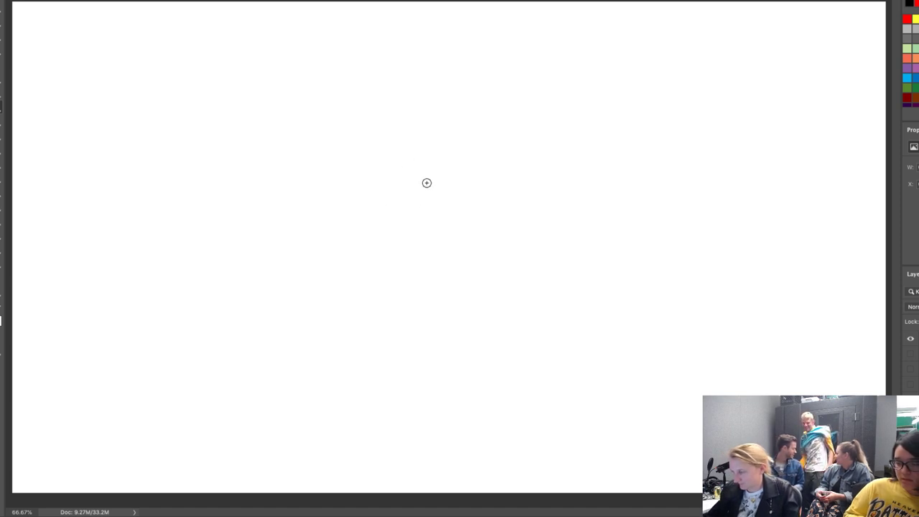
mouse_move(486, 177)
left_mouse_down()
mouse_move(464, 147)
mouse_move(359, 166)
left_mouse_up()
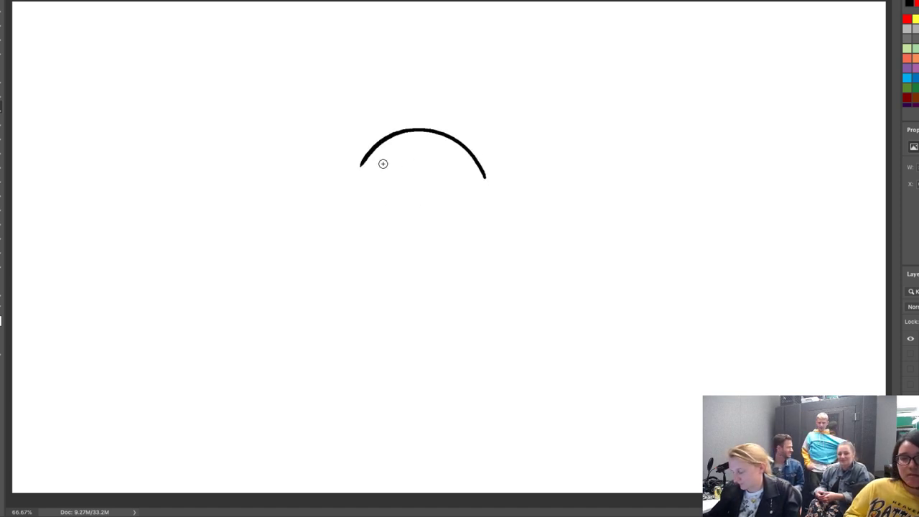
key("ctrl+z")
left_click(907, 375)
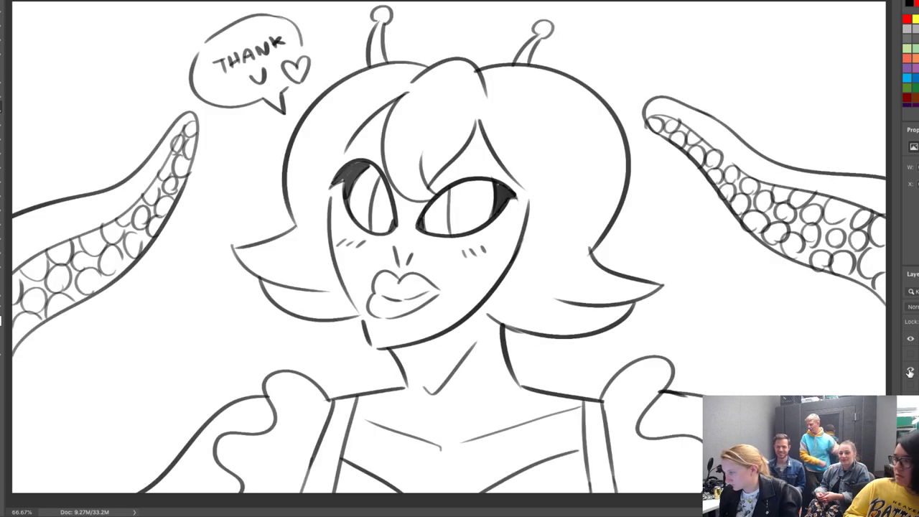
left_click(907, 374)
Draw two large oval eyes with doubled side strokes and compare them with the alien woman's layer.
mouse_move(406, 213)
left_mouse_down()
mouse_move(356, 196)
mouse_move(403, 228)
mouse_move(409, 212)
mouse_move(497, 174)
mouse_move(538, 207)
left_mouse_up()
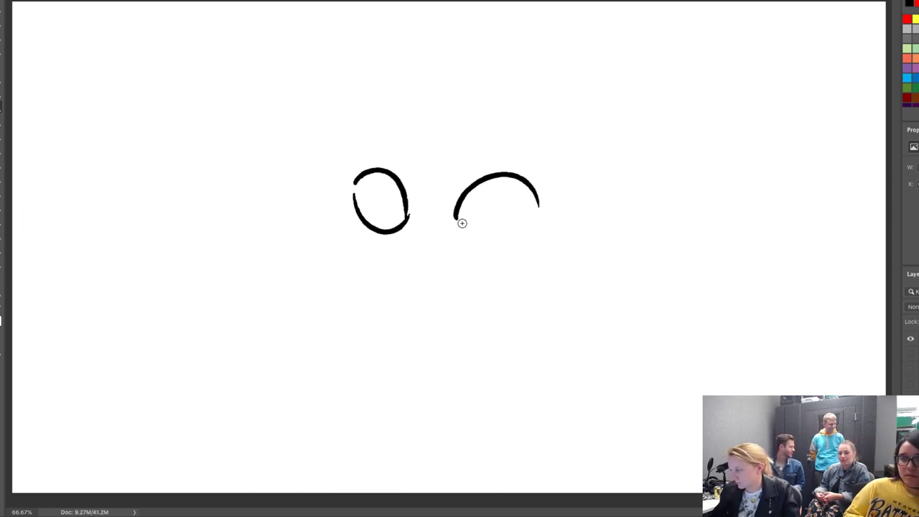
left_click_drag(462, 222, 538, 208)
mouse_move(361, 178)
left_mouse_down()
mouse_move(361, 210)
mouse_move(395, 185)
mouse_move(386, 231)
left_mouse_up()
mouse_move(458, 206)
left_mouse_down()
mouse_move(487, 234)
mouse_move(522, 232)
mouse_move(514, 184)
left_mouse_up()
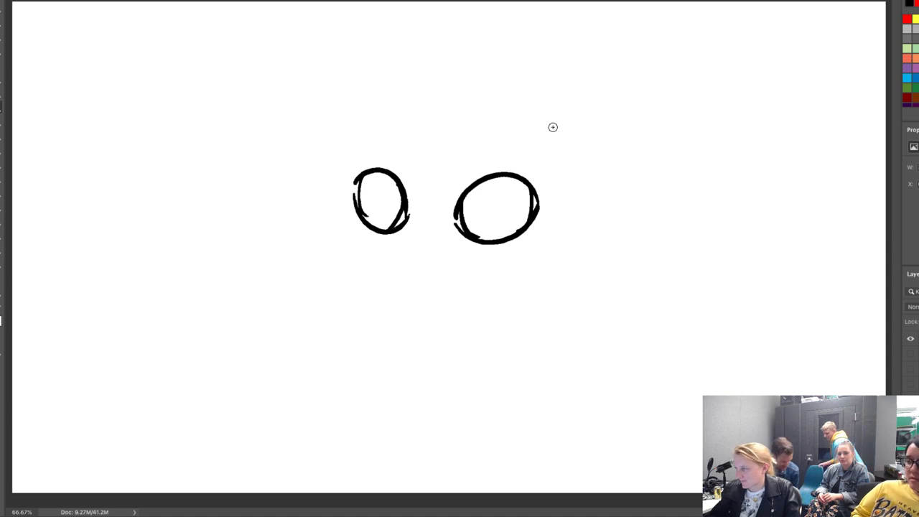
left_click(909, 373)
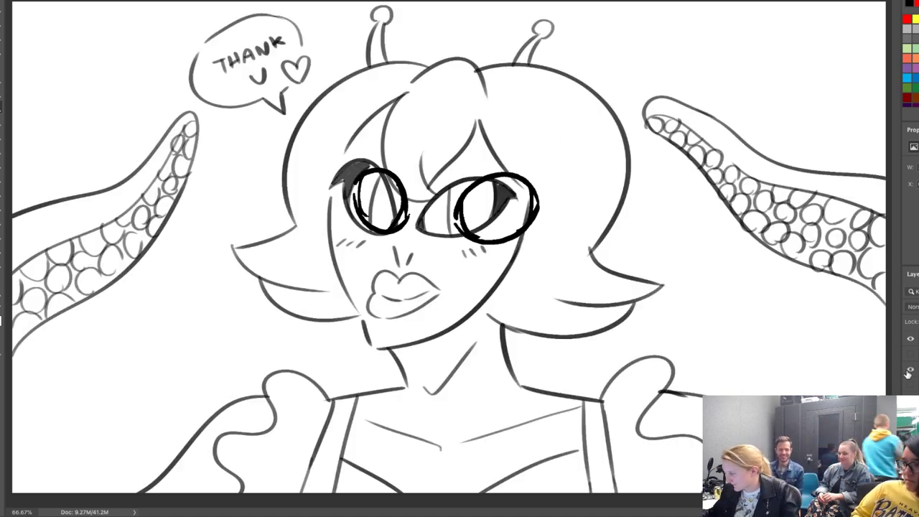
left_click(909, 374)
Draw two short nostril strokes below the eyes, and try a curled moustache outline beneath them before removing it.
left_click(416, 270)
left_click_drag(413, 259, 415, 272)
mouse_move(435, 274)
left_mouse_down()
mouse_move(448, 251)
mouse_move(393, 295)
mouse_move(375, 292)
mouse_move(381, 308)
mouse_move(395, 310)
mouse_move(428, 286)
mouse_move(473, 294)
mouse_move(458, 314)
mouse_move(420, 303)
left_mouse_up()
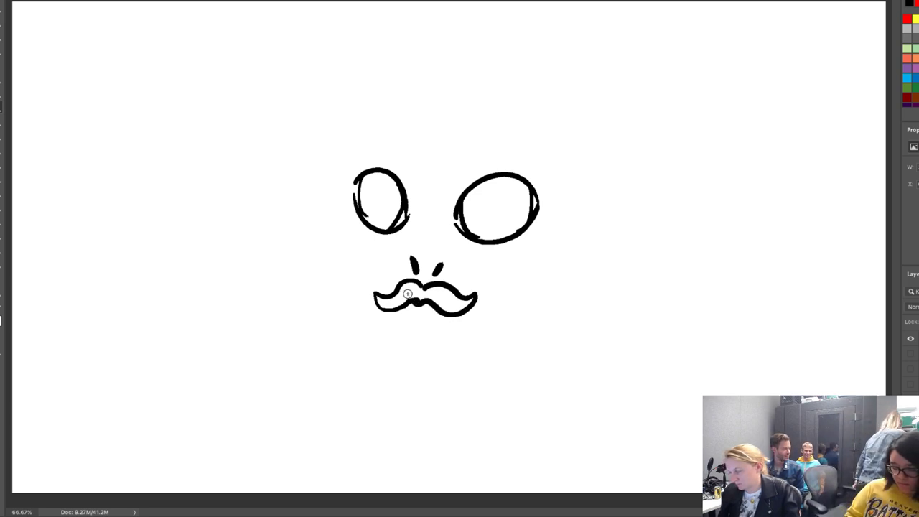
key("q")
key("ctrl+d")
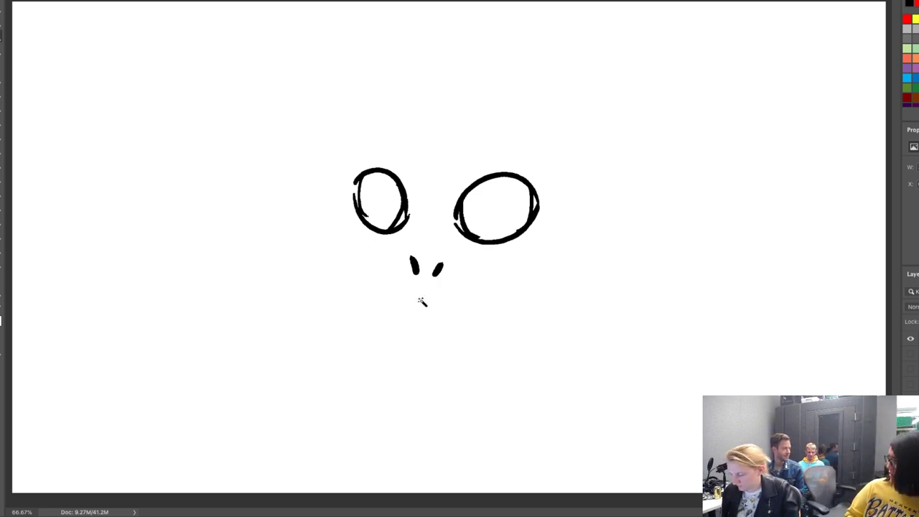
Draw a wide, arched, downturned moustache under the nostrils with a row of short dashes as its lower edge.
key("b")
mouse_move(402, 292)
left_mouse_down()
mouse_move(380, 304)
mouse_move(415, 293)
mouse_move(366, 316)
left_mouse_up()
key("ctrl+z")
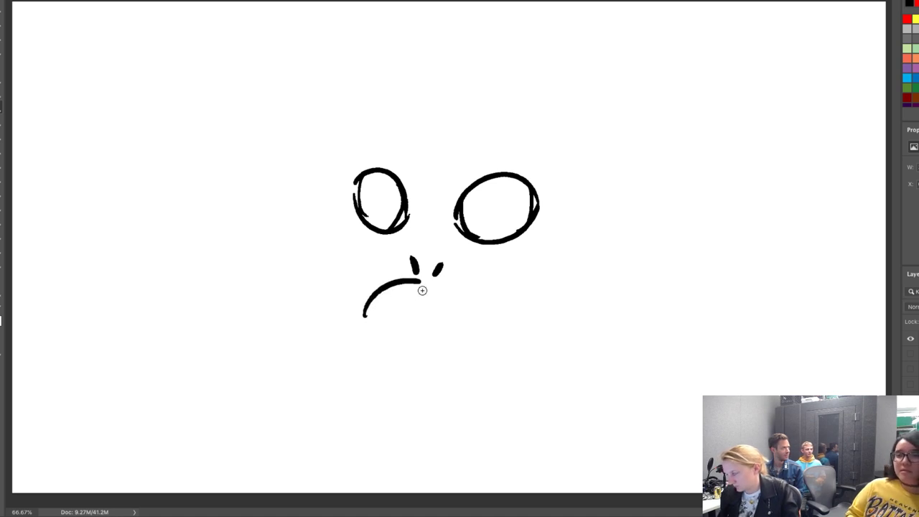
left_click_drag(419, 281, 479, 322)
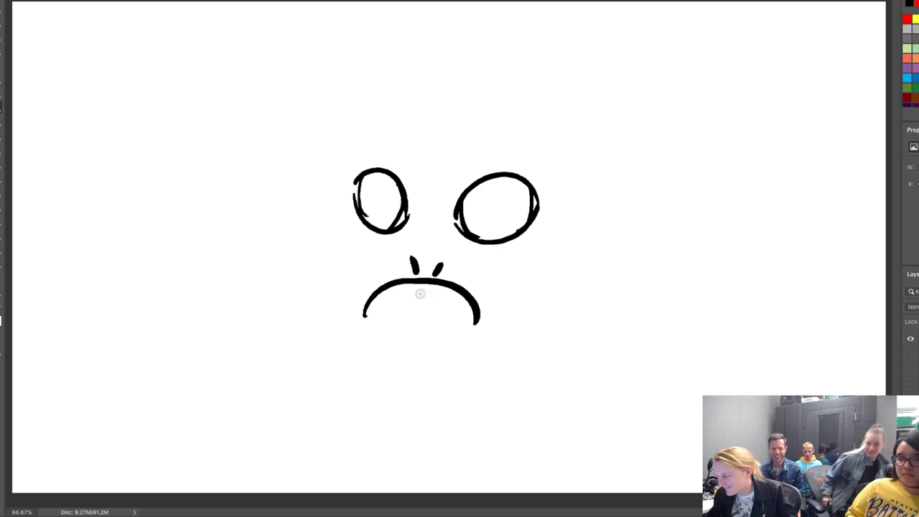
left_click_drag(375, 309, 475, 314)
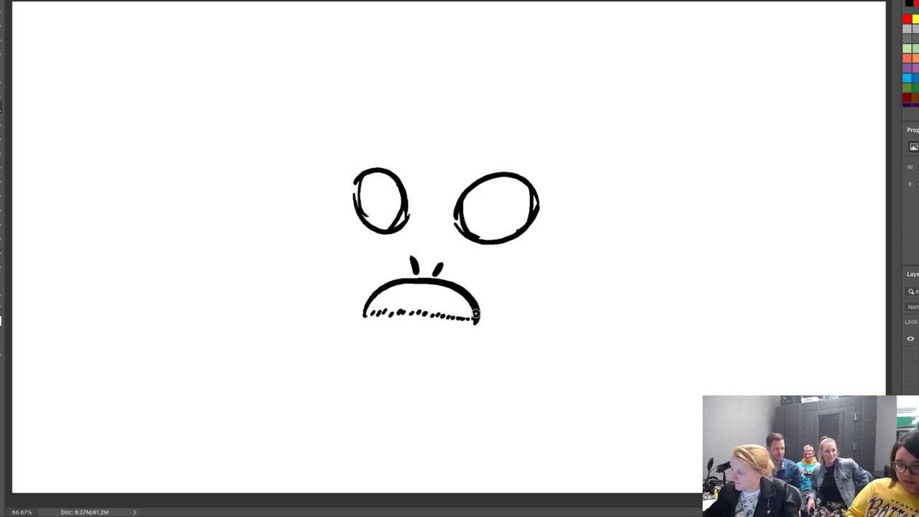
Outline the face: a hairline with a lock falling over one eye, both cheeks, the jaw and the neck.
mouse_move(485, 102)
left_mouse_down()
mouse_move(507, 197)
mouse_move(523, 166)
left_mouse_up()
mouse_move(485, 103)
left_mouse_down()
mouse_move(430, 109)
mouse_move(331, 145)
left_mouse_up()
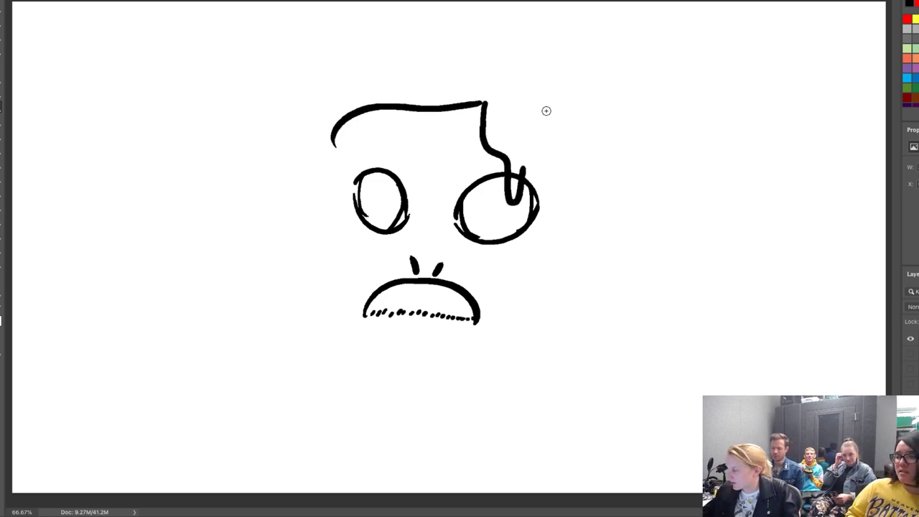
mouse_move(519, 173)
left_mouse_down()
mouse_move(536, 155)
mouse_move(549, 169)
mouse_move(553, 293)
left_mouse_up()
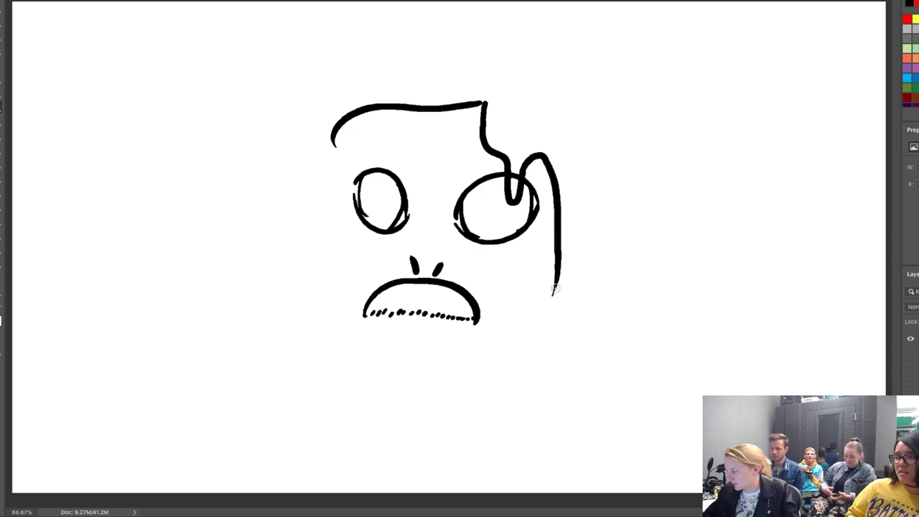
mouse_move(335, 128)
left_mouse_down()
mouse_move(316, 193)
mouse_move(333, 321)
mouse_move(404, 372)
mouse_move(402, 393)
left_mouse_up()
left_click_drag(464, 396, 559, 275)
Draw the hair's outer outline as a swept-over shape with flicked ends at the forehead and behind the cheek.
mouse_move(581, 121)
left_mouse_down()
mouse_move(594, 140)
mouse_move(578, 221)
mouse_move(607, 246)
mouse_move(597, 277)
mouse_move(557, 307)
left_mouse_up()
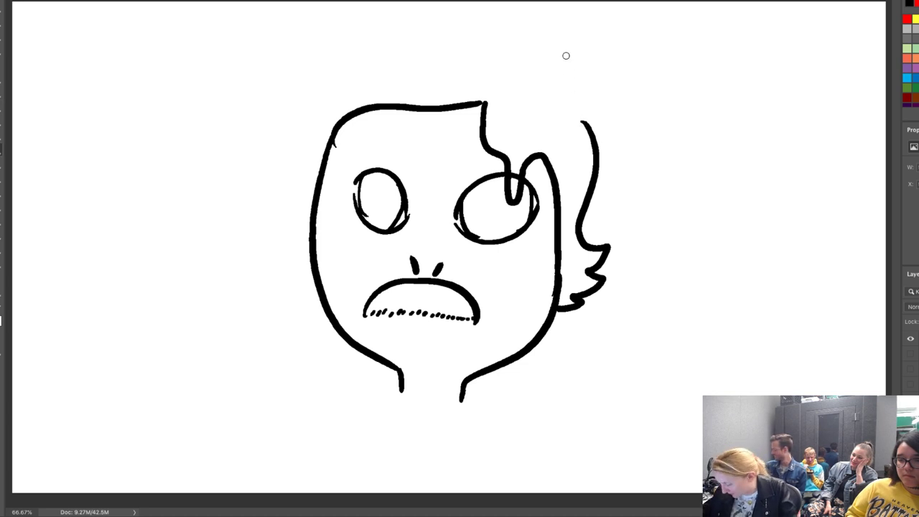
left_click_drag(580, 113, 589, 139)
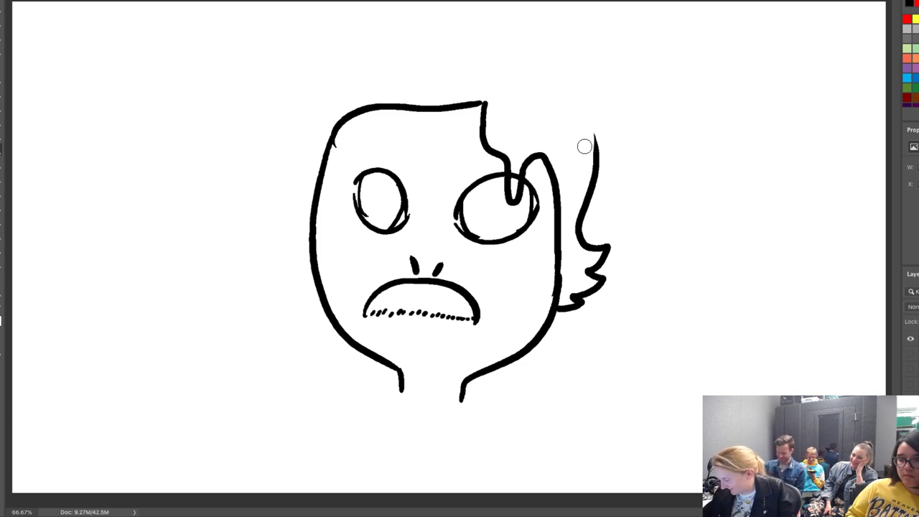
mouse_move(594, 79)
left_mouse_down()
mouse_move(581, 55)
mouse_move(429, 30)
mouse_move(325, 78)
mouse_move(267, 139)
mouse_move(292, 156)
mouse_move(291, 139)
mouse_move(289, 157)
mouse_move(305, 173)
mouse_move(327, 146)
left_mouse_up()
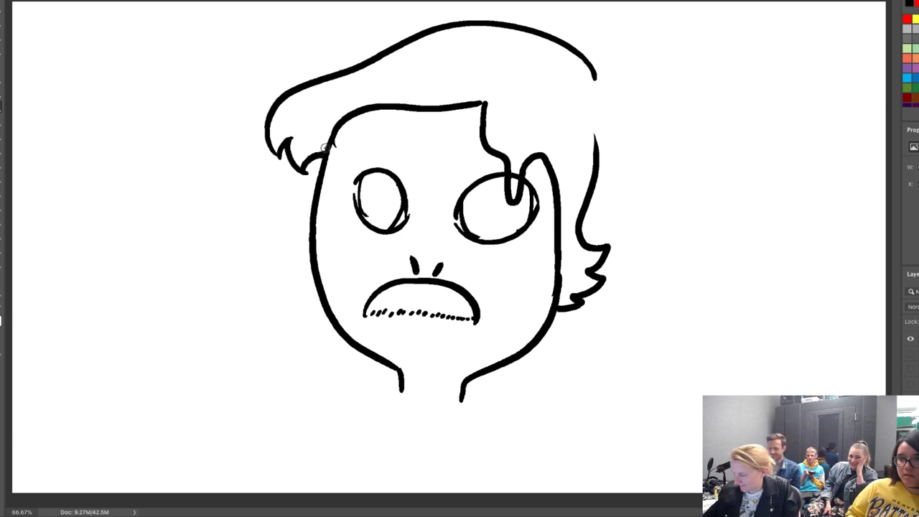
mouse_move(595, 73)
left_mouse_down()
mouse_move(601, 115)
mouse_move(580, 220)
mouse_move(607, 146)
mouse_move(583, 220)
mouse_move(584, 250)
left_mouse_up()
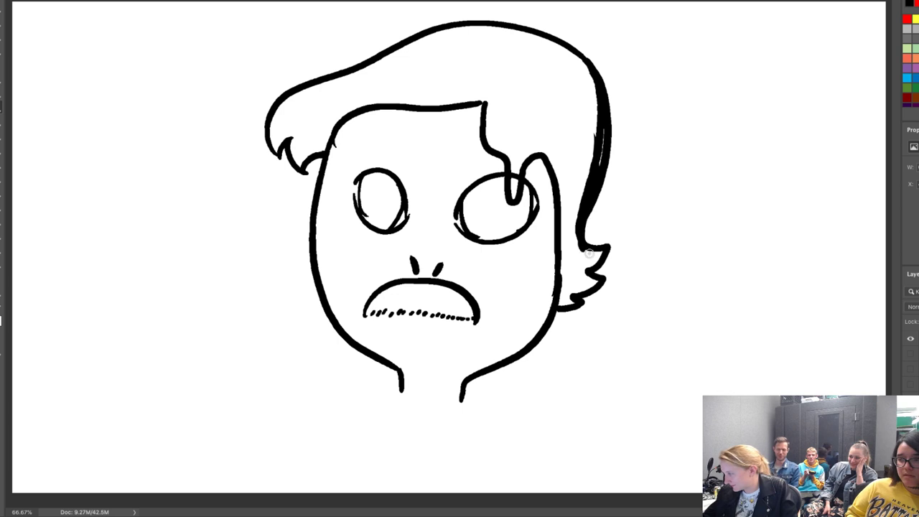
Fill the hair with black and paint over the gaps at its back edge and in the lock over the eye.
left_click(580, 179)
key("b")
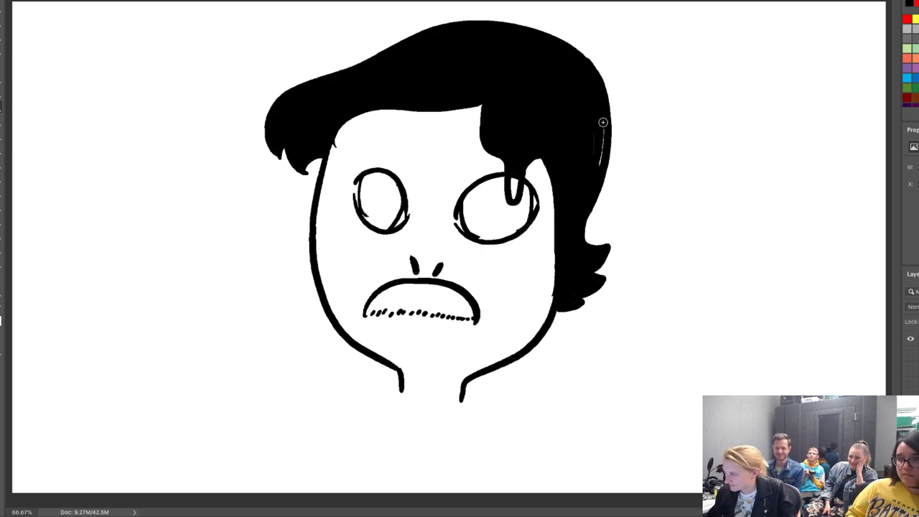
left_click_drag(516, 179, 513, 198)
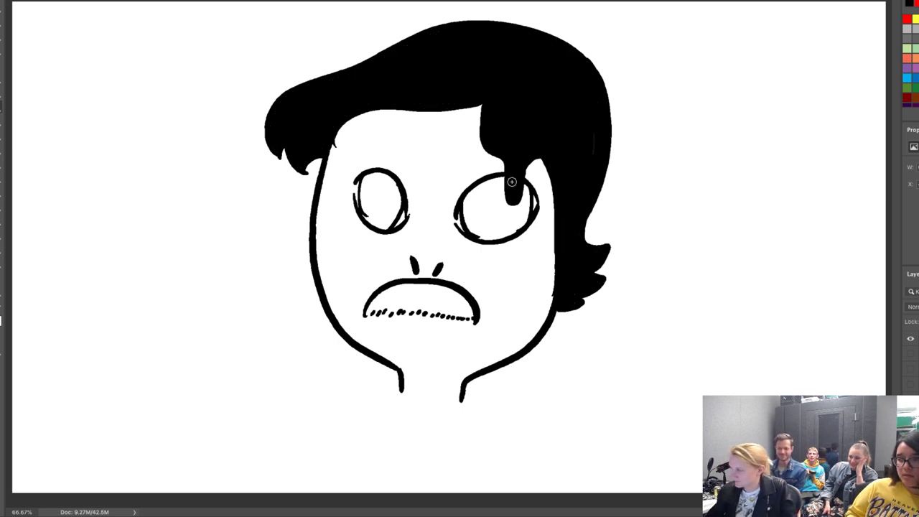
Add a short crease below each eye's inner corner and two black tufts sticking out of the hair's crown.
left_click(454, 237)
left_click_drag(455, 236, 462, 247)
left_click_drag(407, 230, 394, 242)
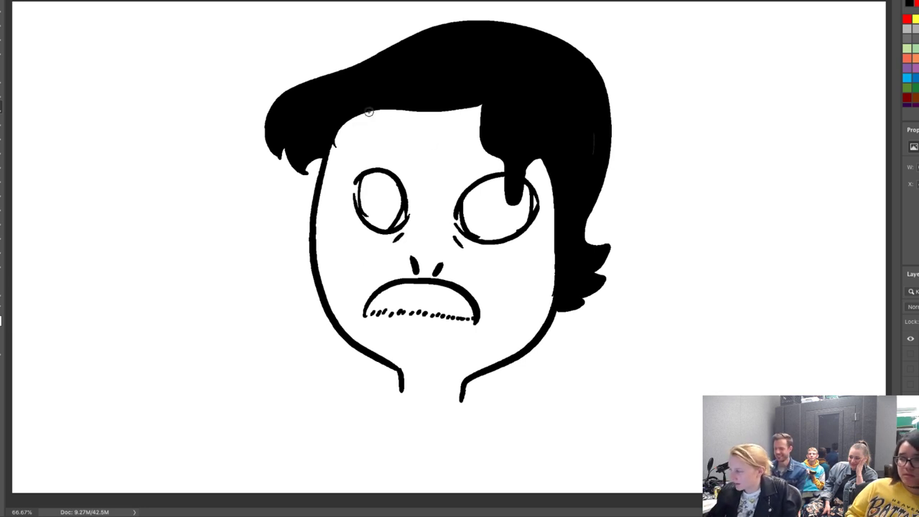
key("bracketright")
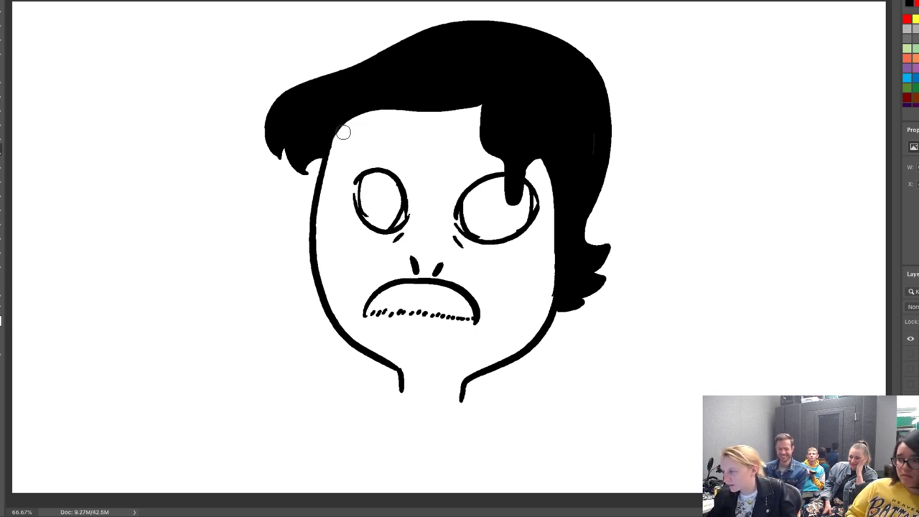
mouse_move(563, 47)
left_mouse_down()
mouse_move(566, 10)
mouse_move(572, 30)
mouse_move(609, 46)
mouse_move(550, 58)
left_mouse_up()
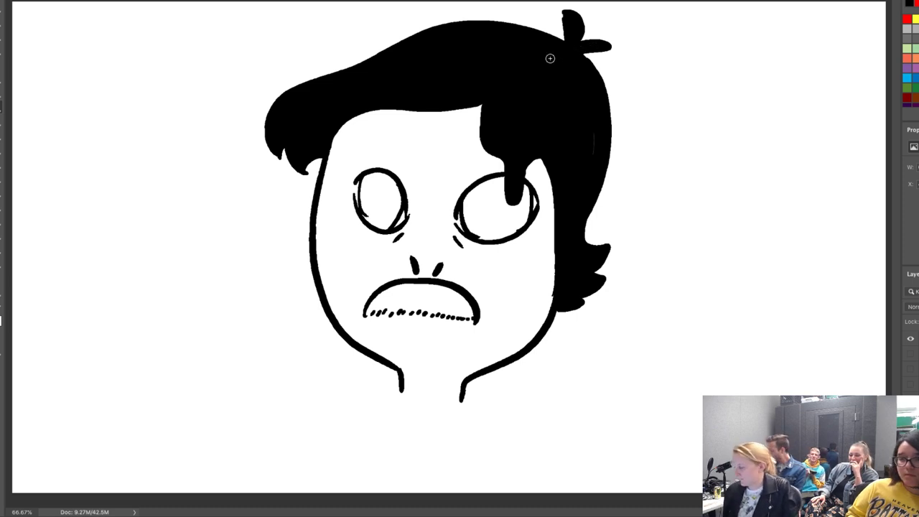
Draw a pointed, open shirt collar around the neck and two small rectangles over the moustache's upper edge.
mouse_move(371, 376)
left_mouse_down()
mouse_move(429, 411)
mouse_move(491, 388)
left_mouse_up()
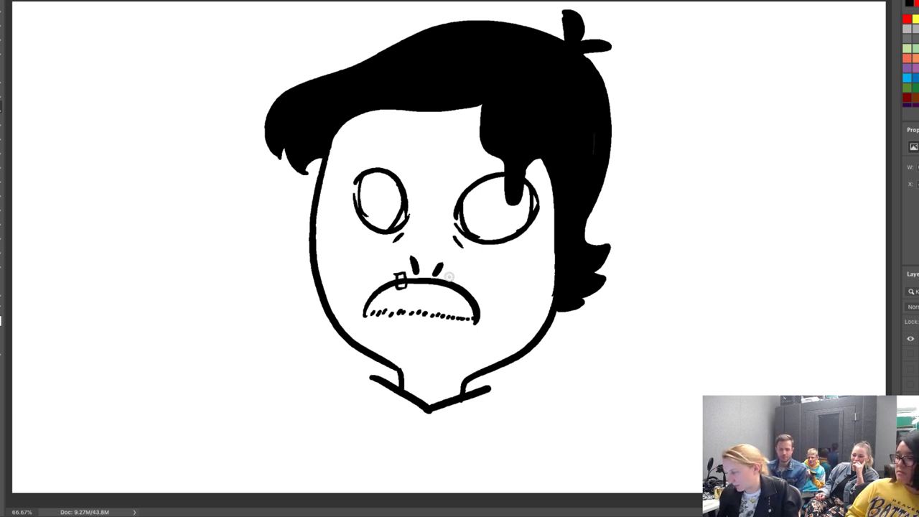
mouse_move(449, 275)
left_mouse_down()
mouse_move(446, 298)
mouse_move(467, 270)
mouse_move(444, 284)
left_mouse_up()
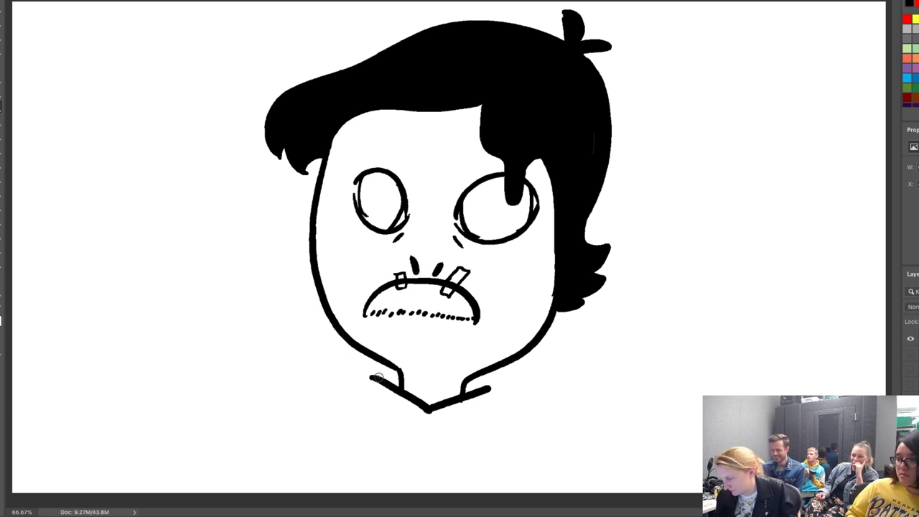
mouse_move(359, 371)
left_mouse_down()
mouse_move(386, 473)
mouse_move(362, 400)
left_mouse_up()
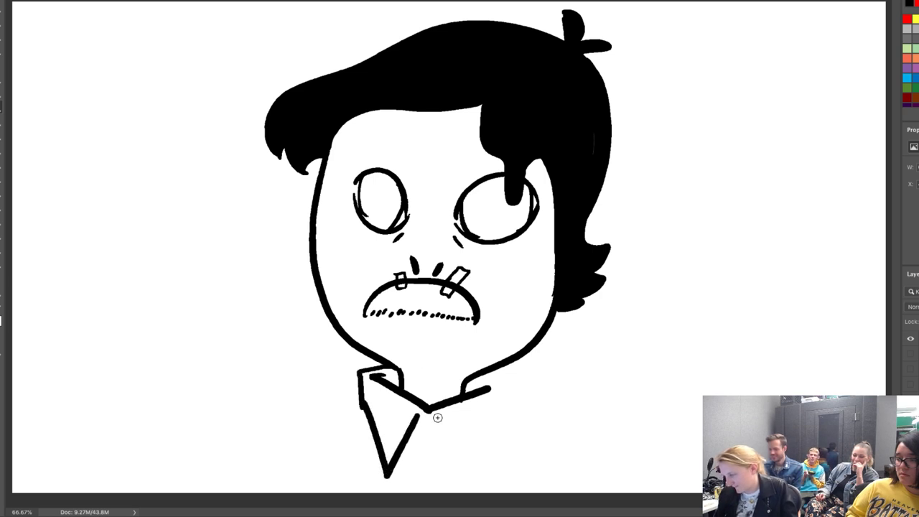
mouse_move(437, 417)
left_mouse_down()
mouse_move(459, 475)
mouse_move(505, 383)
mouse_move(480, 368)
left_mouse_up()
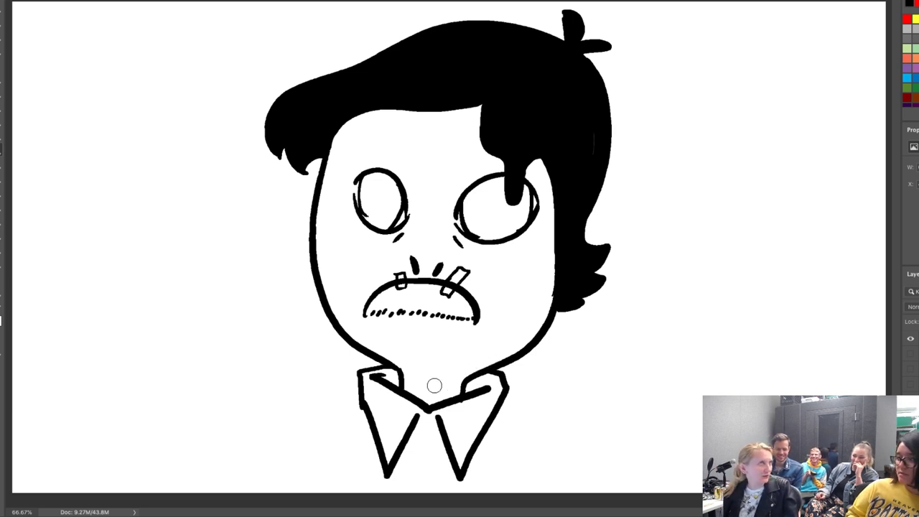
Draw a knotted tie with a diagonal stripe below the collar and a curved shoulder line sloping away on each side.
left_click_drag(408, 445, 427, 473)
mouse_move(445, 443)
left_mouse_down()
mouse_move(431, 472)
mouse_move(408, 482)
mouse_move(448, 493)
left_mouse_up()
left_click_drag(441, 416, 411, 428)
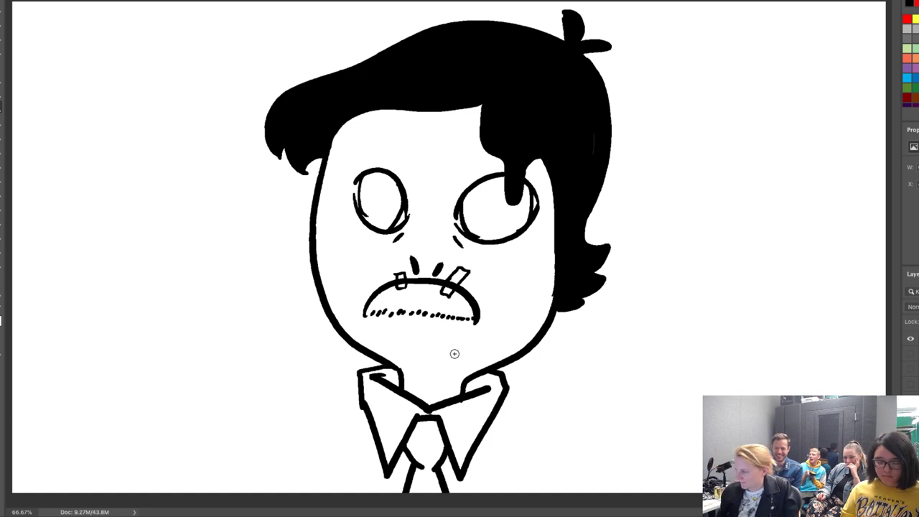
left_click_drag(412, 474, 434, 492)
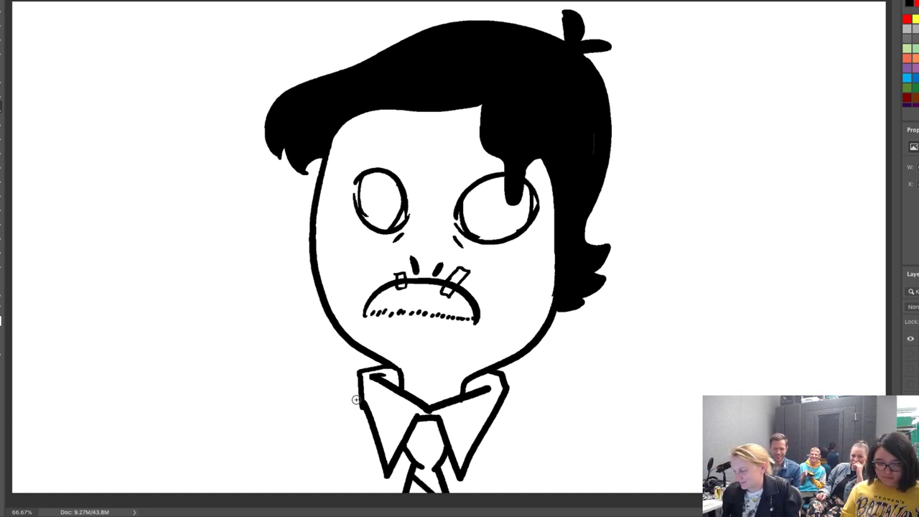
mouse_move(359, 403)
left_mouse_down()
mouse_move(205, 452)
mouse_move(180, 493)
left_mouse_up()
mouse_move(507, 392)
left_mouse_down()
mouse_move(685, 436)
mouse_move(702, 453)
left_mouse_up()
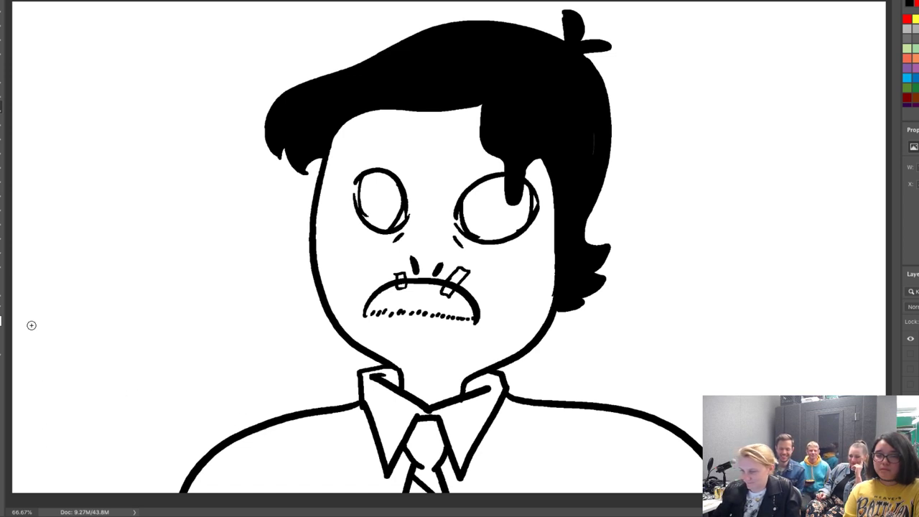
Draw a rounded hand reaching in from the canvas's left edge, with a short thumb line underneath.
mouse_move(11, 278)
left_mouse_down()
mouse_move(128, 228)
mouse_move(196, 230)
mouse_move(192, 277)
mouse_move(75, 326)
left_mouse_up()
key("ctrl+z")
mouse_move(12, 257)
left_mouse_down()
mouse_move(92, 243)
mouse_move(142, 267)
mouse_move(127, 315)
mouse_move(83, 352)
left_mouse_up()
left_click_drag(121, 298, 13, 366)
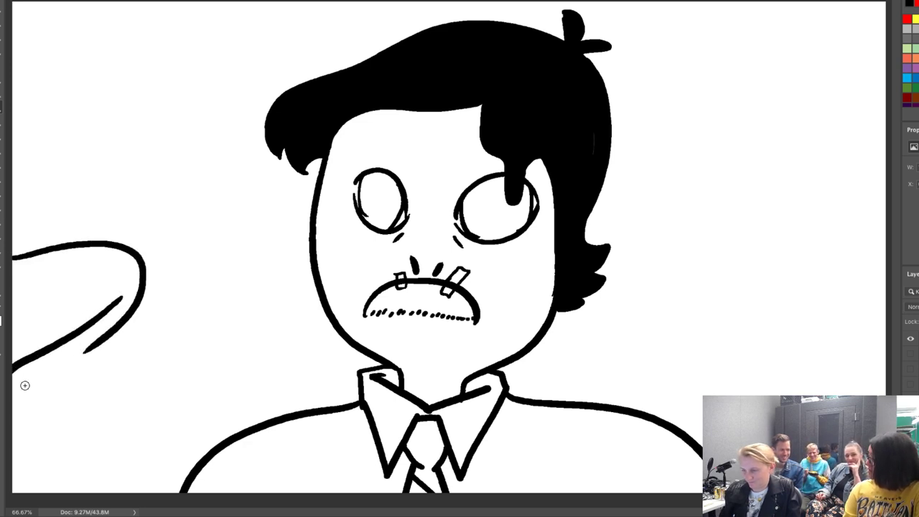
Draw a tilted mug body between the hand and the face, with an oval base inside its lower end.
mouse_move(127, 189)
left_mouse_down()
mouse_move(173, 335)
mouse_move(191, 346)
mouse_move(179, 345)
mouse_move(231, 334)
mouse_move(280, 305)
mouse_move(280, 295)
mouse_move(231, 306)
mouse_move(183, 334)
mouse_move(206, 343)
mouse_move(273, 310)
mouse_move(232, 169)
left_mouse_up()
key("ctrl+z")
key("ctrl+z")
mouse_move(125, 190)
left_mouse_down()
mouse_move(140, 174)
mouse_move(237, 153)
left_mouse_up()
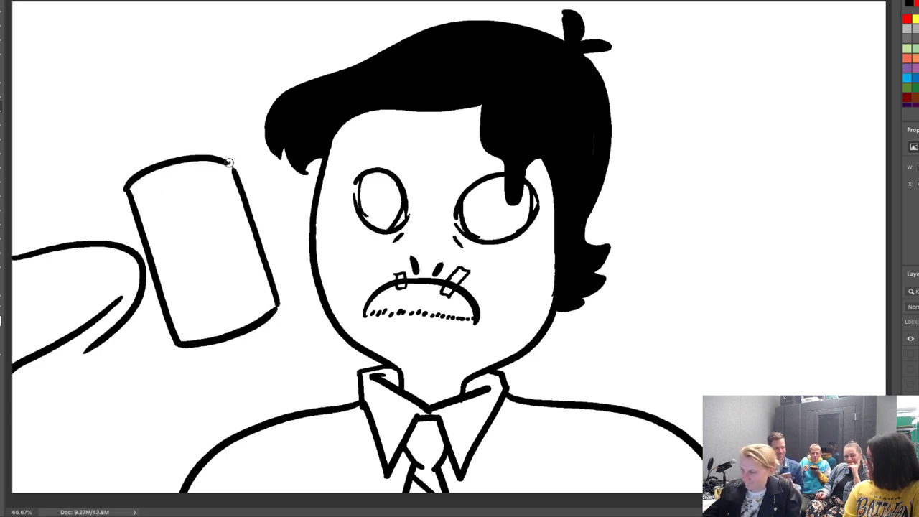
key("ctrl+z")
mouse_move(127, 188)
left_mouse_down()
mouse_move(235, 149)
mouse_move(227, 151)
mouse_move(243, 170)
mouse_move(285, 310)
left_mouse_up()
mouse_move(232, 173)
left_mouse_down()
mouse_move(271, 302)
mouse_move(234, 303)
mouse_move(191, 332)
mouse_move(180, 328)
mouse_move(220, 292)
mouse_move(277, 280)
left_mouse_up()
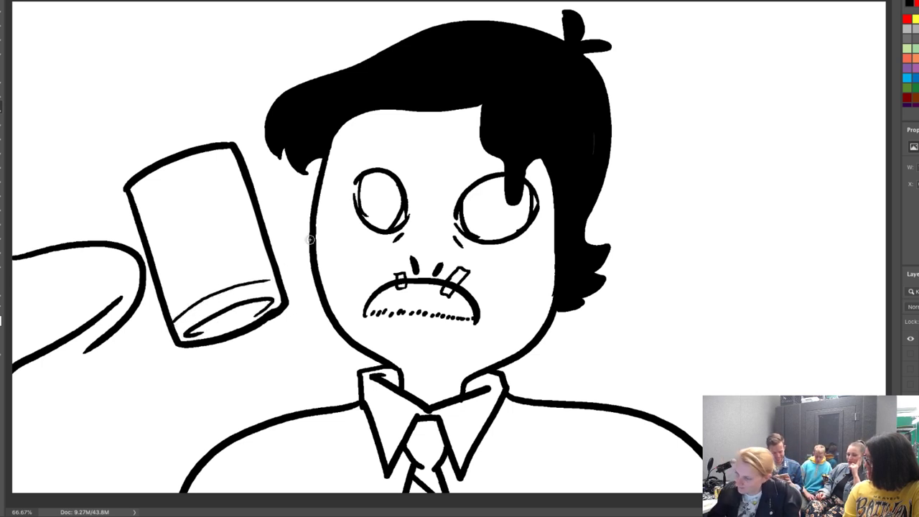
Draw the liquid inside the mug with a curved bottom, an oval surface and two straight sides.
key("ctrl+z")
mouse_move(171, 299)
left_mouse_down()
mouse_move(205, 303)
mouse_move(235, 293)
mouse_move(224, 286)
mouse_move(172, 304)
left_mouse_up()
key("ctrl+z")
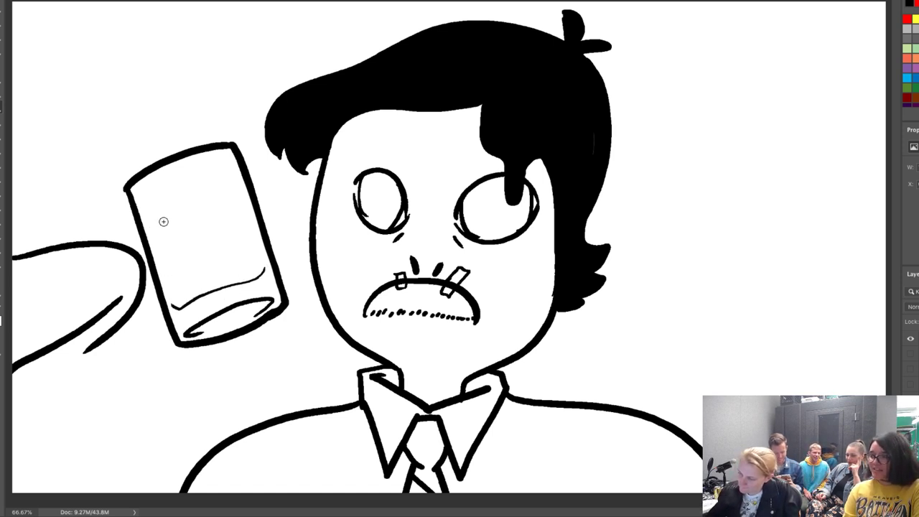
mouse_move(158, 227)
left_mouse_down()
mouse_move(246, 220)
mouse_move(190, 224)
mouse_move(168, 237)
mouse_move(249, 219)
left_mouse_up()
key("ctrl+z")
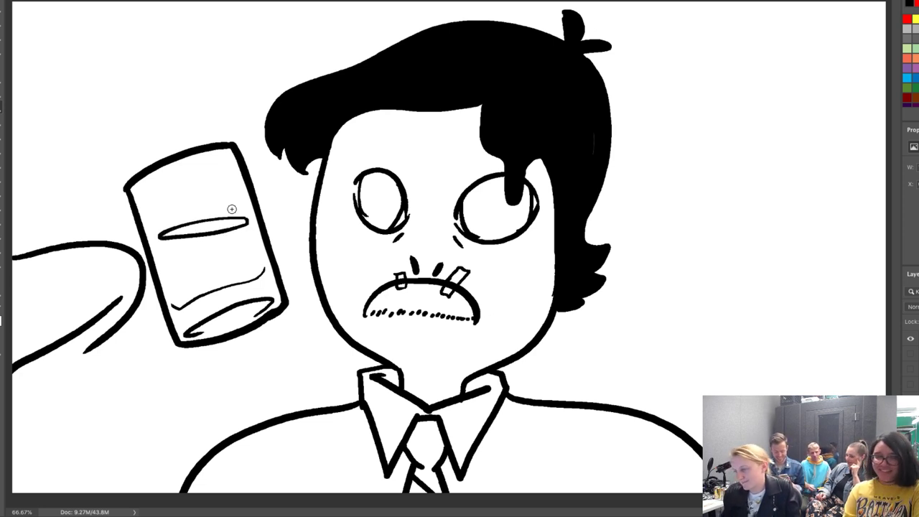
mouse_move(158, 238)
left_mouse_down()
mouse_move(174, 304)
mouse_move(188, 293)
left_mouse_up()
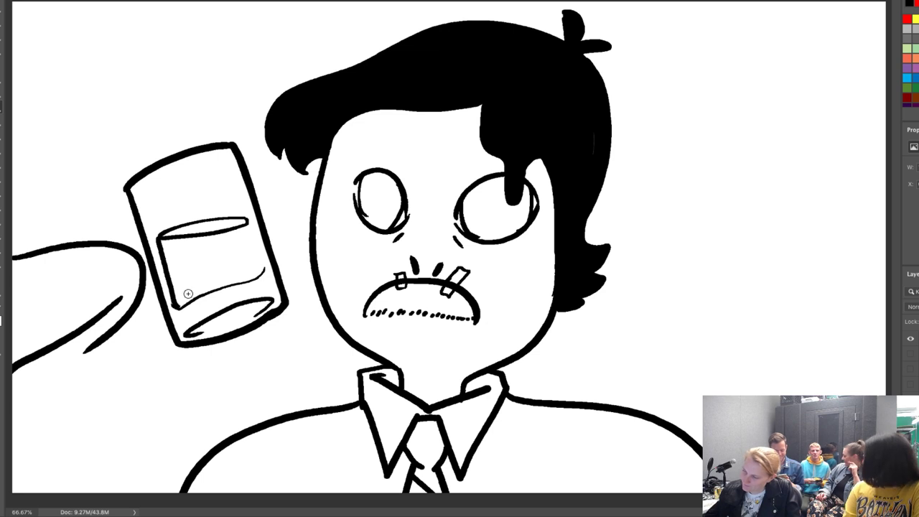
left_click_drag(246, 223, 258, 268)
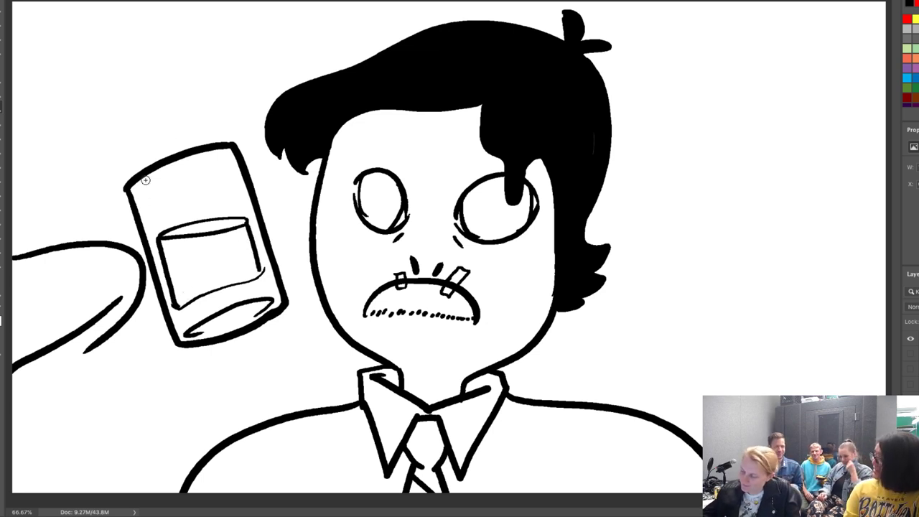
Draw the mug's curved handle passing behind the hand, with its inner edge above and below the fingertip.
mouse_move(132, 201)
left_mouse_down()
mouse_move(114, 219)
mouse_move(118, 323)
mouse_move(111, 309)
mouse_move(114, 316)
mouse_move(147, 337)
mouse_move(174, 336)
left_mouse_up()
mouse_move(115, 308)
left_mouse_down()
mouse_move(129, 289)
mouse_move(126, 299)
mouse_move(155, 320)
mouse_move(165, 302)
left_mouse_up()
mouse_move(145, 235)
left_mouse_down()
mouse_move(132, 243)
mouse_move(124, 231)
left_mouse_up()
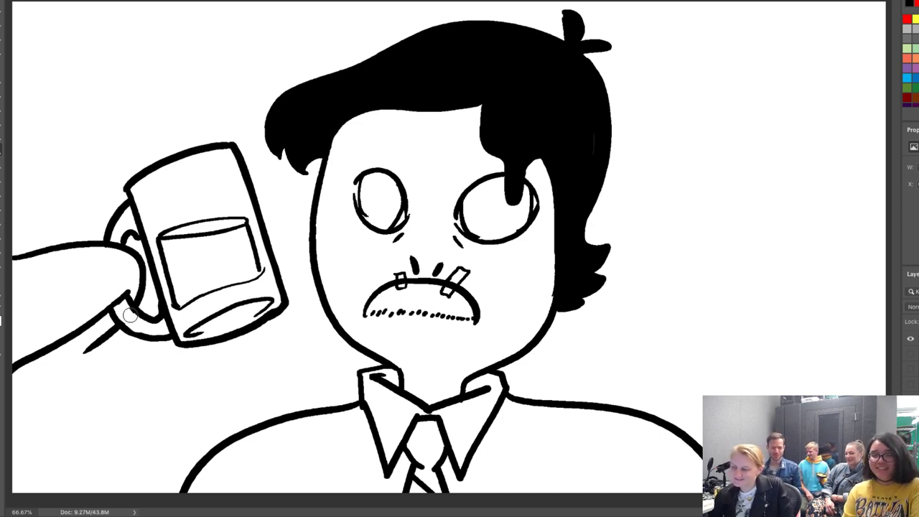
Draw a curled, pointed finger shape under the hand and add inner contour lines to it and along the hand's lower edge.
mouse_move(89, 321)
left_mouse_down()
mouse_move(91, 366)
mouse_move(117, 352)
left_mouse_up()
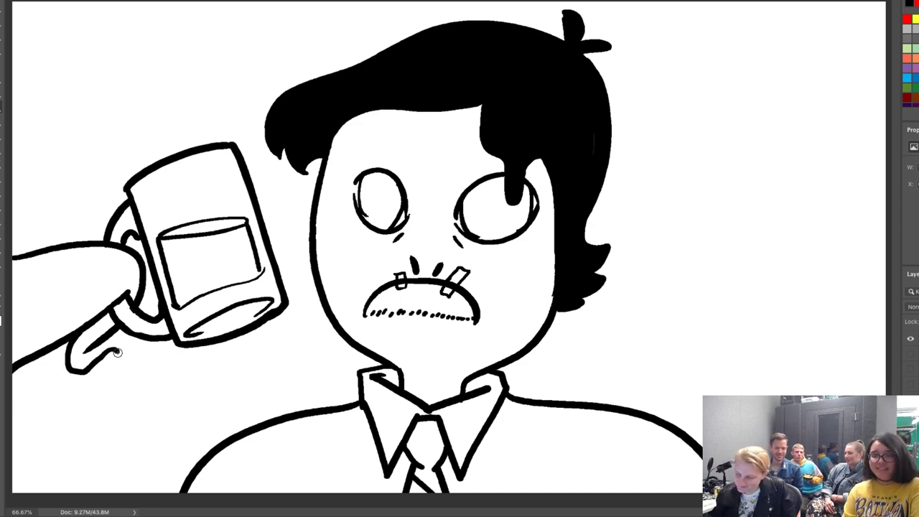
key("ctrl+z")
mouse_move(52, 347)
left_mouse_down()
mouse_move(74, 373)
mouse_move(115, 379)
mouse_move(127, 349)
mouse_move(105, 329)
left_mouse_up()
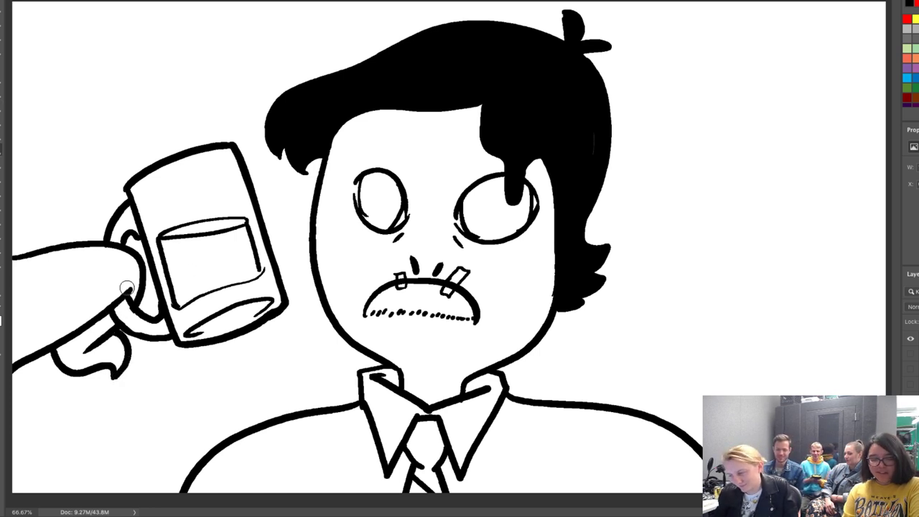
key("e")
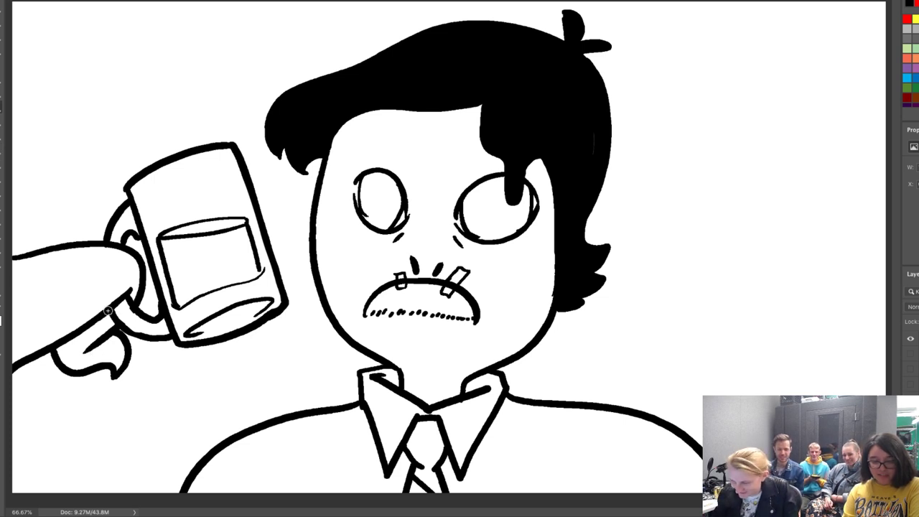
mouse_move(72, 359)
left_mouse_down()
mouse_move(118, 365)
mouse_move(104, 363)
left_mouse_up()
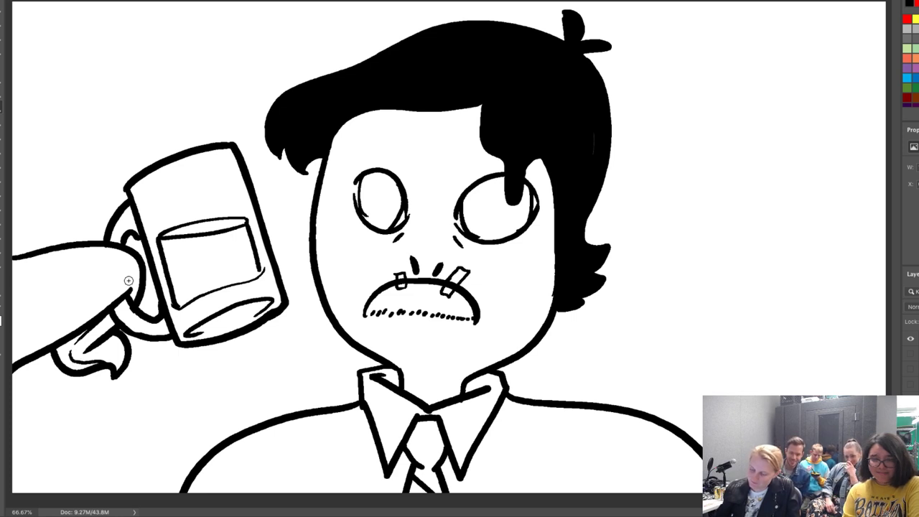
mouse_move(13, 354)
left_mouse_down()
mouse_move(83, 301)
mouse_move(129, 283)
left_mouse_up()
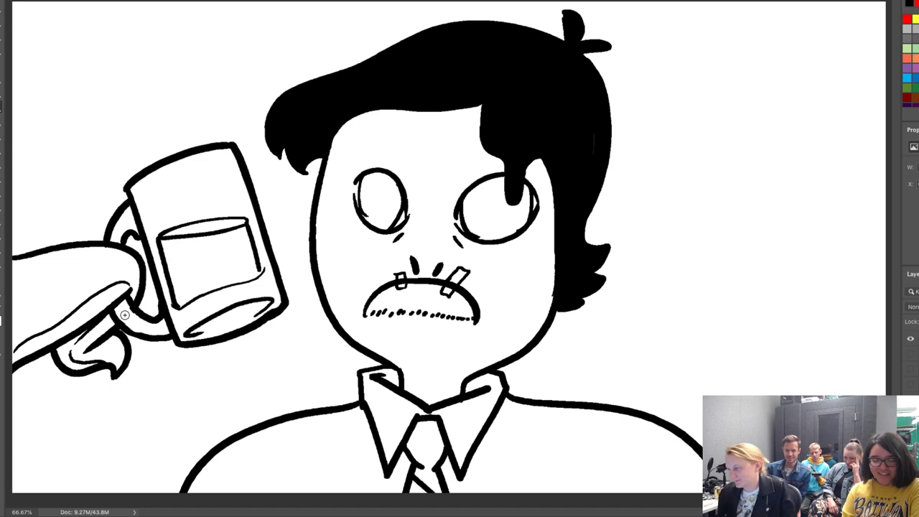
Add a curved crease above each eye's inner corner and two round-headed pins in the hair, one outlined and one white.
left_click_drag(411, 199, 405, 170)
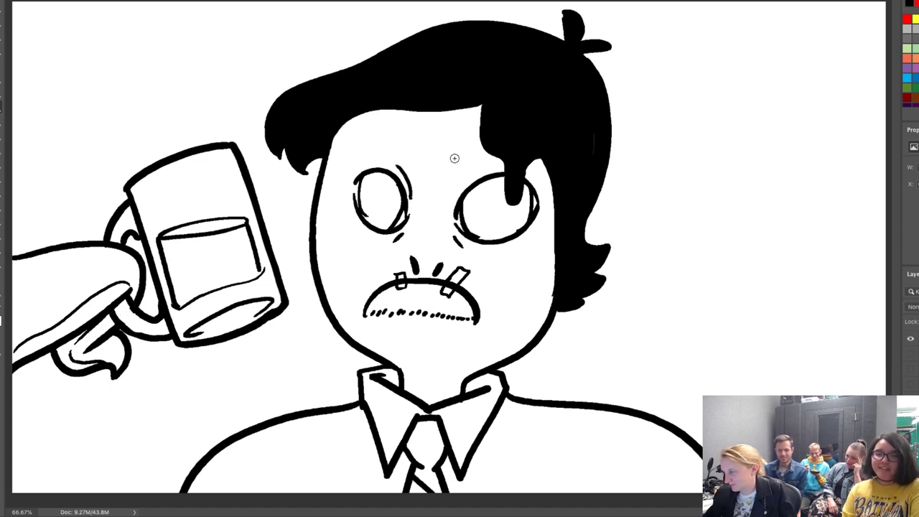
left_click_drag(468, 165, 457, 198)
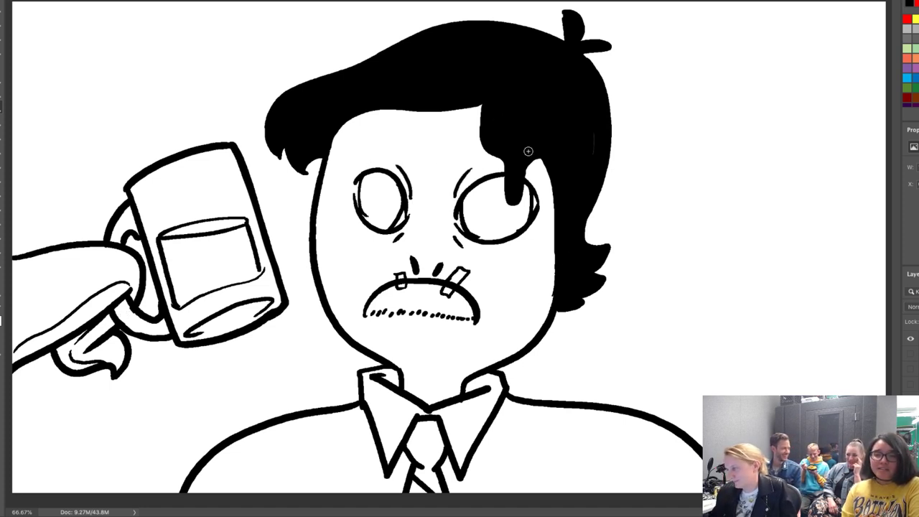
mouse_move(353, 46)
left_mouse_down()
mouse_move(360, 57)
mouse_move(361, 41)
mouse_move(369, 65)
left_mouse_up()
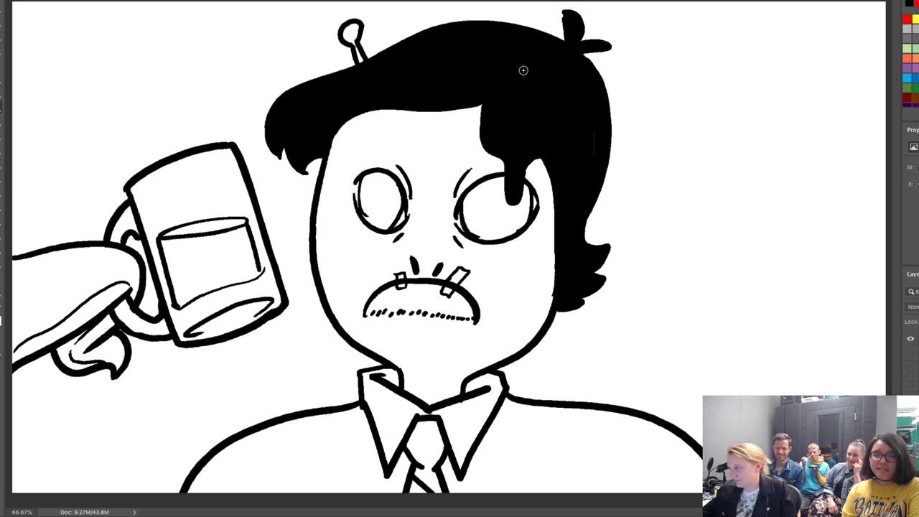
mouse_move(540, 56)
left_mouse_down()
mouse_move(529, 82)
mouse_move(547, 48)
left_mouse_up()
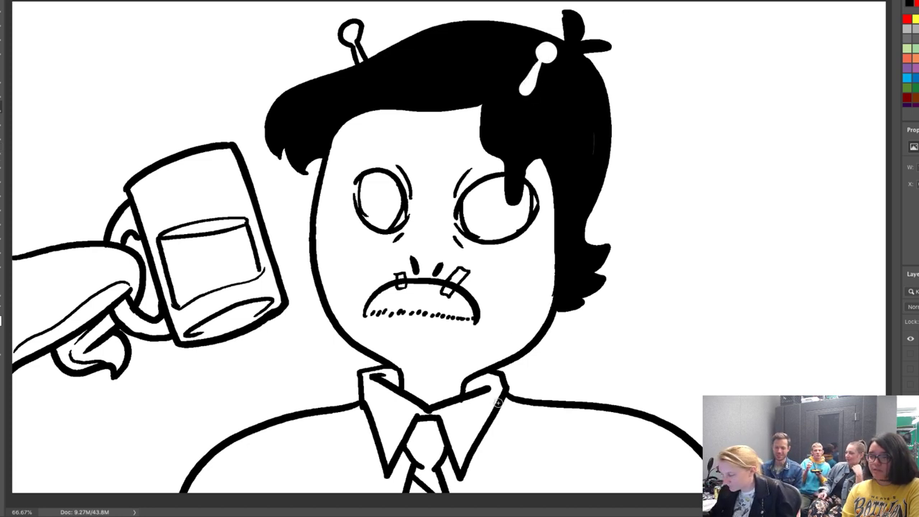
Draw a thin sleeve crease on the jacket and a seam line running below each shoulder.
left_click_drag(243, 452, 277, 492)
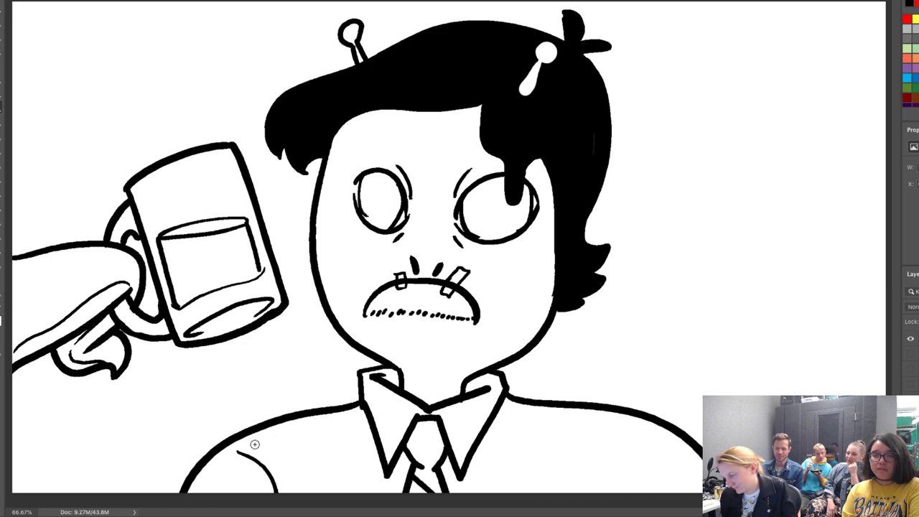
left_click_drag(254, 444, 361, 404)
mouse_move(672, 447)
left_mouse_down()
mouse_move(496, 408)
mouse_move(478, 388)
mouse_move(467, 394)
mouse_move(465, 373)
left_mouse_up()
Fill the inside of the collar with black and thicken the tie knot's lower edge and sides.
mouse_move(374, 376)
left_mouse_down()
mouse_move(403, 382)
mouse_move(399, 372)
left_mouse_up()
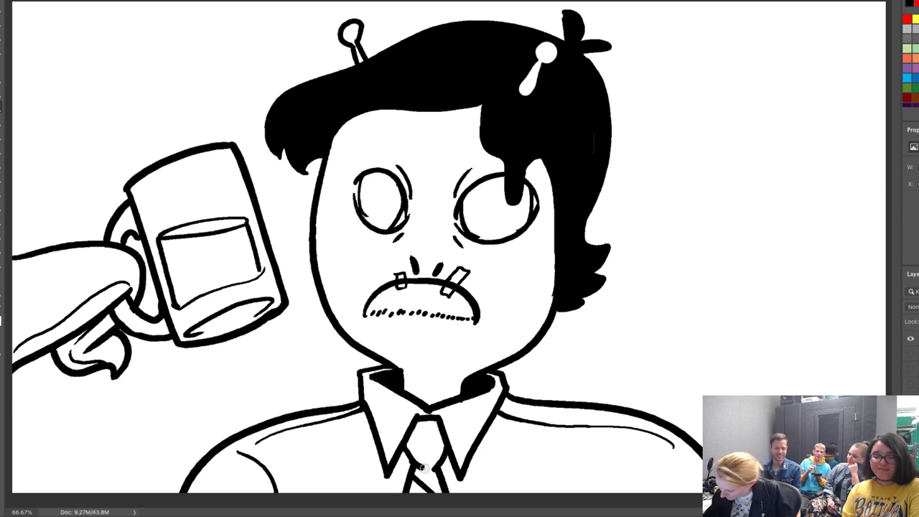
left_click_drag(425, 473, 423, 480)
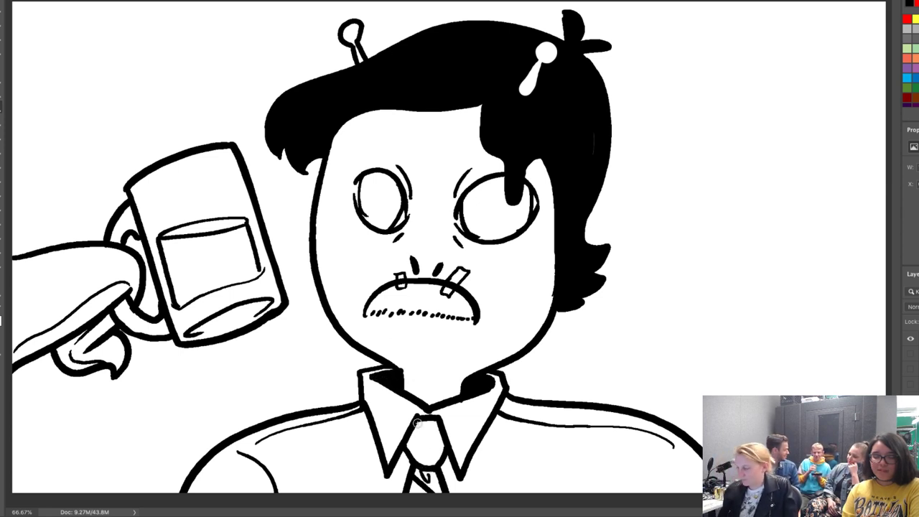
mouse_move(417, 424)
left_mouse_down()
mouse_move(415, 457)
mouse_move(410, 435)
mouse_move(418, 452)
mouse_move(433, 419)
mouse_move(440, 460)
left_mouse_up()
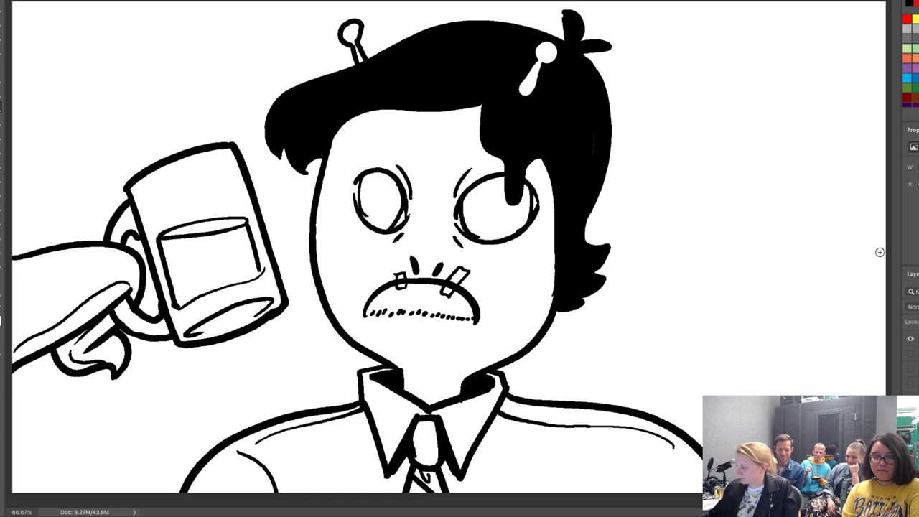
Draw the outline of a second hand and forearm reaching in from the canvas's right edge.
mouse_move(882, 256)
left_mouse_down()
mouse_move(761, 251)
mouse_move(668, 270)
mouse_move(671, 295)
left_mouse_up()
key("ctrl+z")
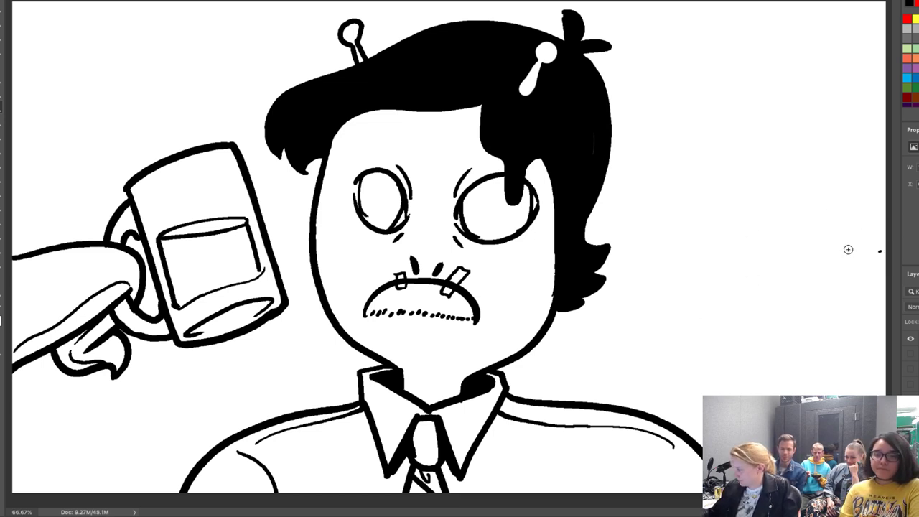
mouse_move(878, 251)
left_mouse_down()
mouse_move(820, 250)
mouse_move(632, 313)
mouse_move(645, 334)
mouse_move(751, 345)
mouse_move(837, 395)
left_mouse_up()
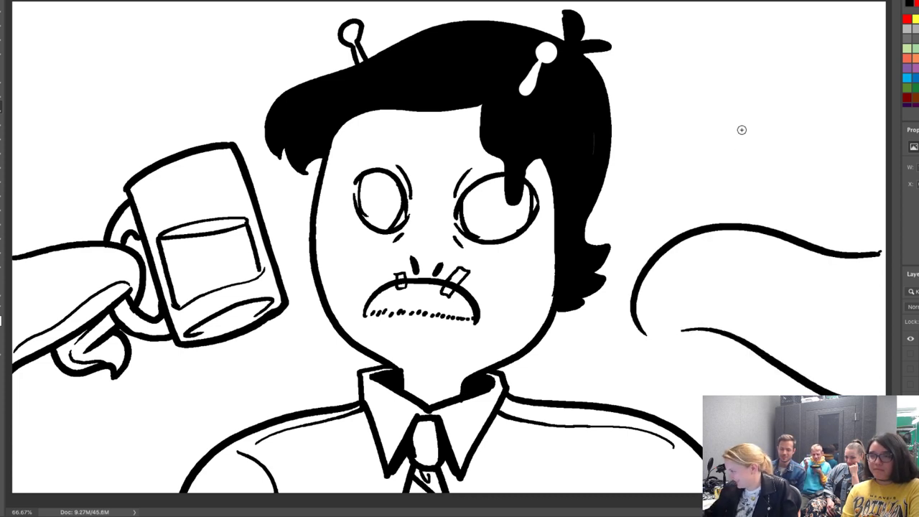
Draw a round baby head above the second hand with two dot eyes, two ears and inner-ear detail.
mouse_move(786, 99)
left_mouse_down()
mouse_move(690, 154)
mouse_move(796, 150)
mouse_move(757, 81)
left_mouse_up()
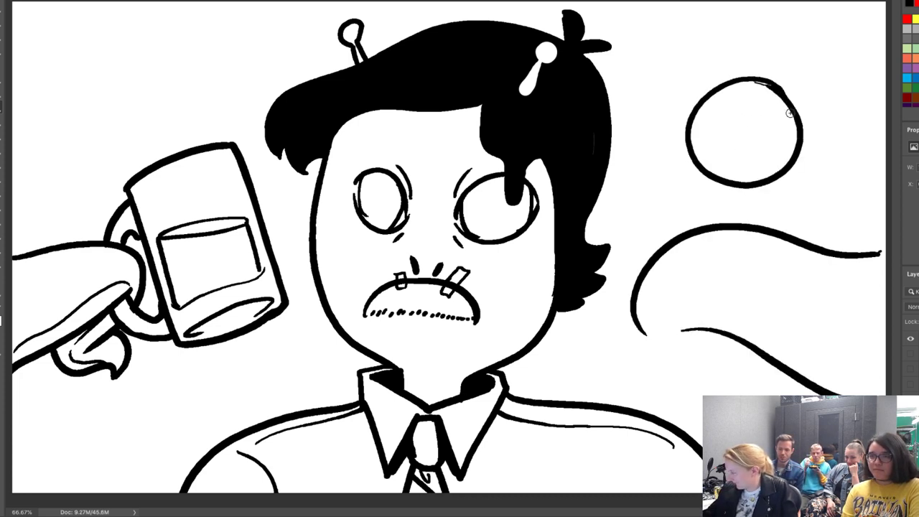
left_click_drag(790, 132, 793, 148)
mouse_move(693, 113)
left_mouse_down()
mouse_move(671, 129)
mouse_move(688, 137)
left_mouse_up()
left_click_drag(793, 146, 804, 142)
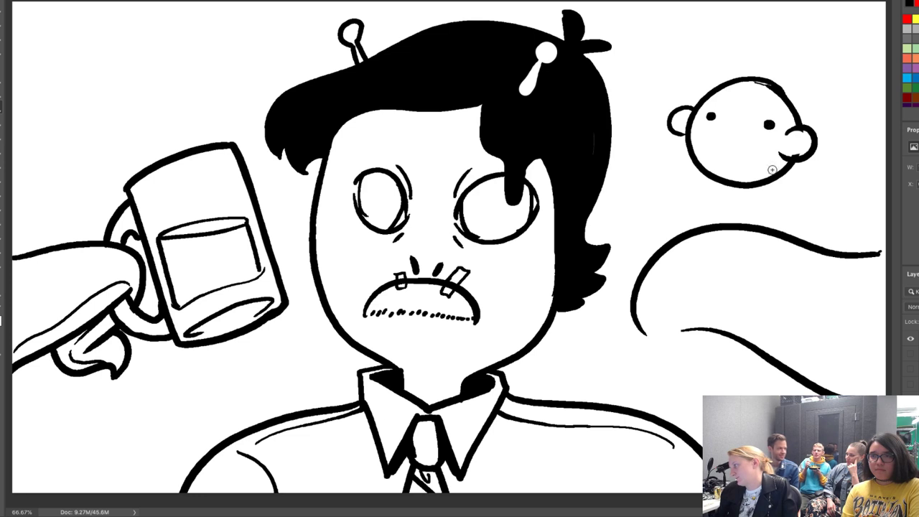
left_click_drag(799, 141, 788, 146)
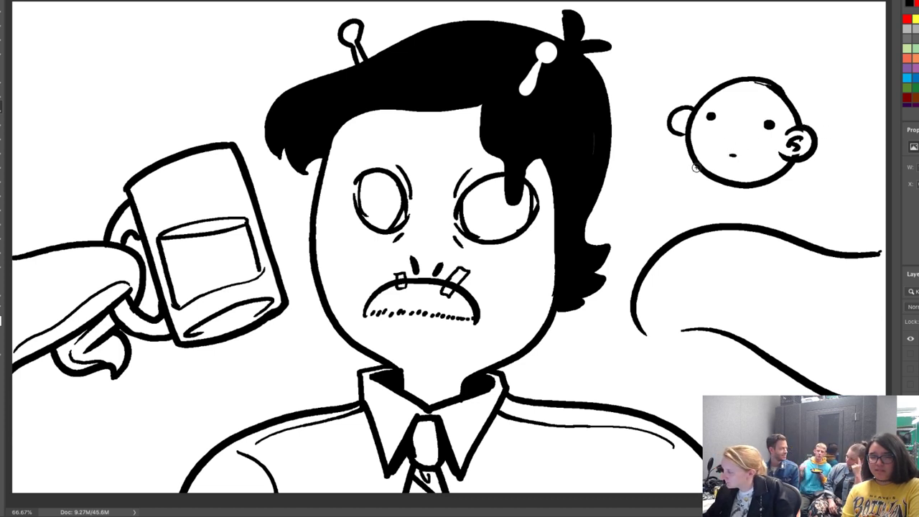
Draw the baby's rounded shoulders down to the hand and a single curly hair on top of its head.
left_click_drag(693, 170, 665, 242)
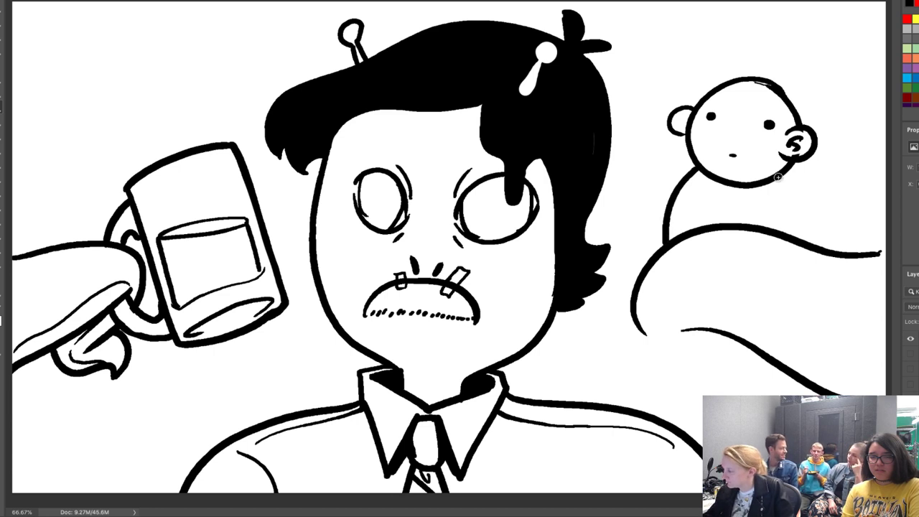
left_click_drag(779, 177, 797, 232)
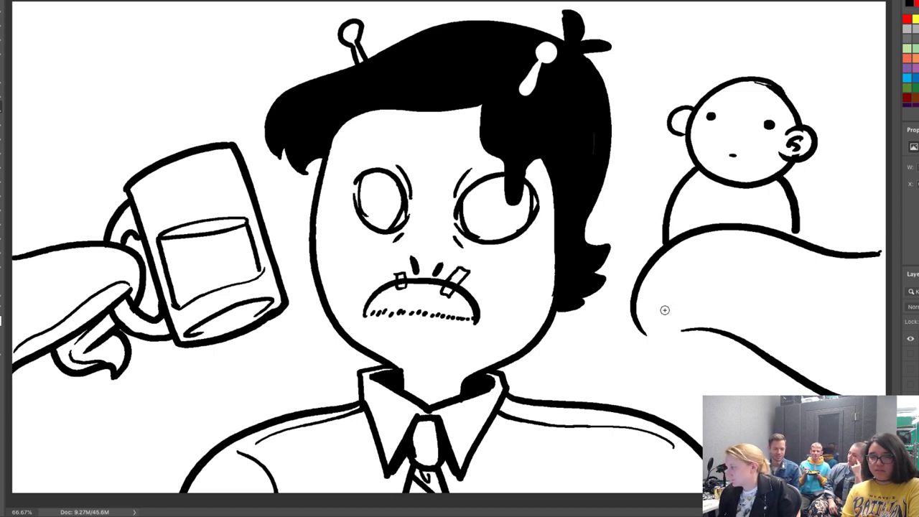
mouse_move(767, 79)
left_mouse_down()
mouse_move(761, 58)
mouse_move(781, 36)
left_mouse_up()
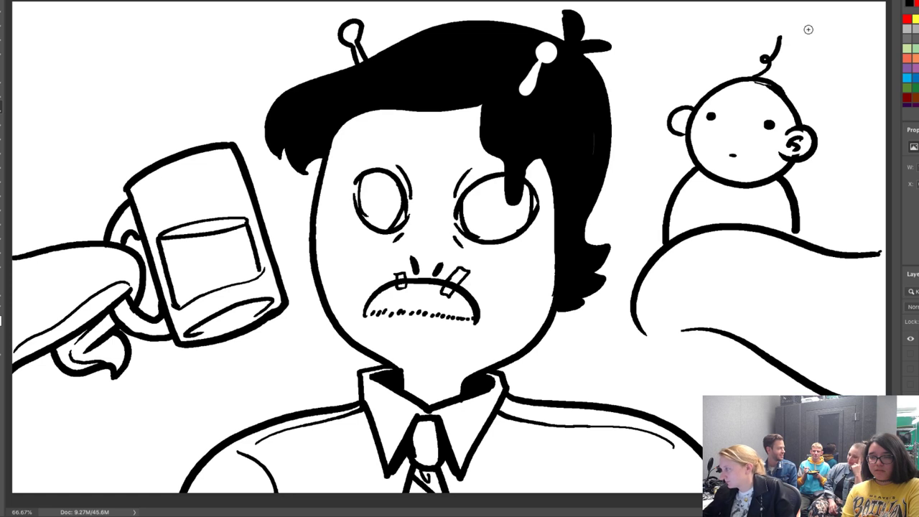
Replace the baby's mouth with a round pacifier and draw a diagonal wrap line across its body.
mouse_move(730, 150)
left_mouse_down()
mouse_move(724, 142)
mouse_move(729, 152)
left_mouse_up()
key("ctrl+z")
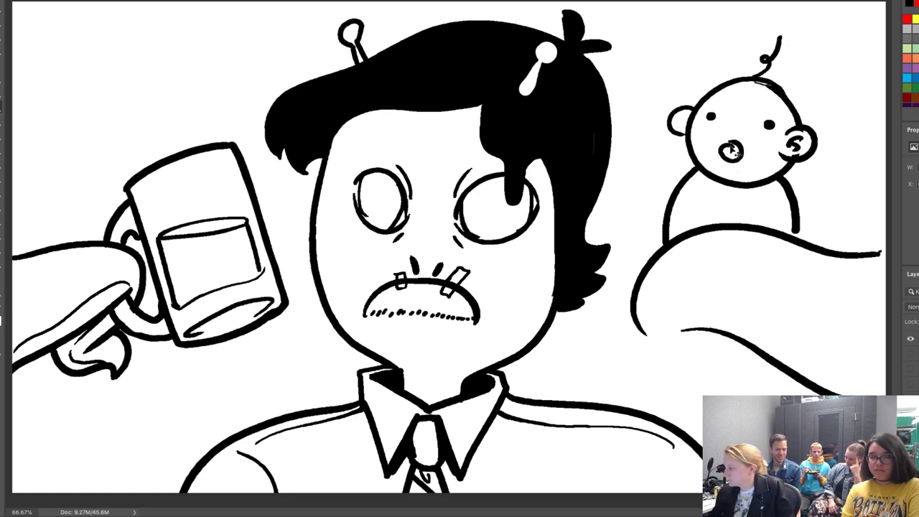
key("ctrl+z")
mouse_move(735, 142)
left_mouse_down()
mouse_move(721, 159)
mouse_move(740, 144)
mouse_move(717, 144)
mouse_move(724, 155)
left_mouse_up()
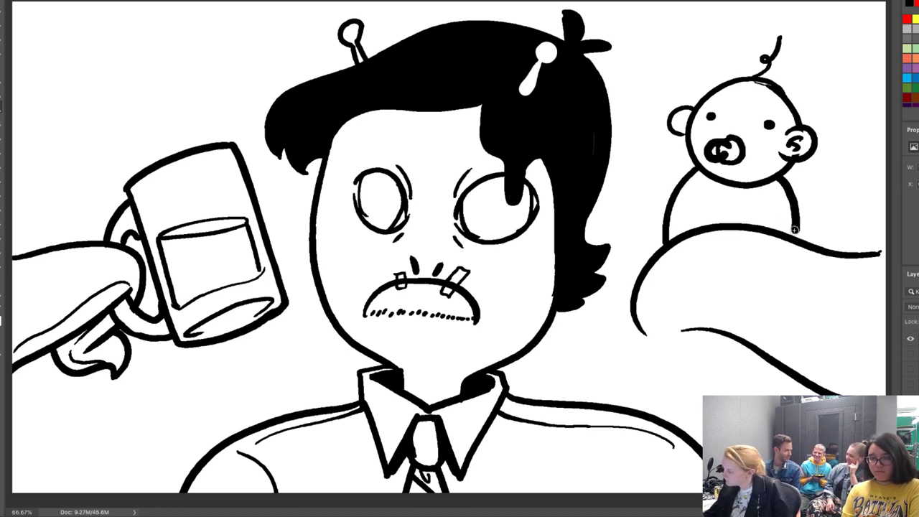
mouse_move(780, 185)
left_mouse_down()
mouse_move(759, 201)
mouse_move(668, 226)
left_mouse_up()
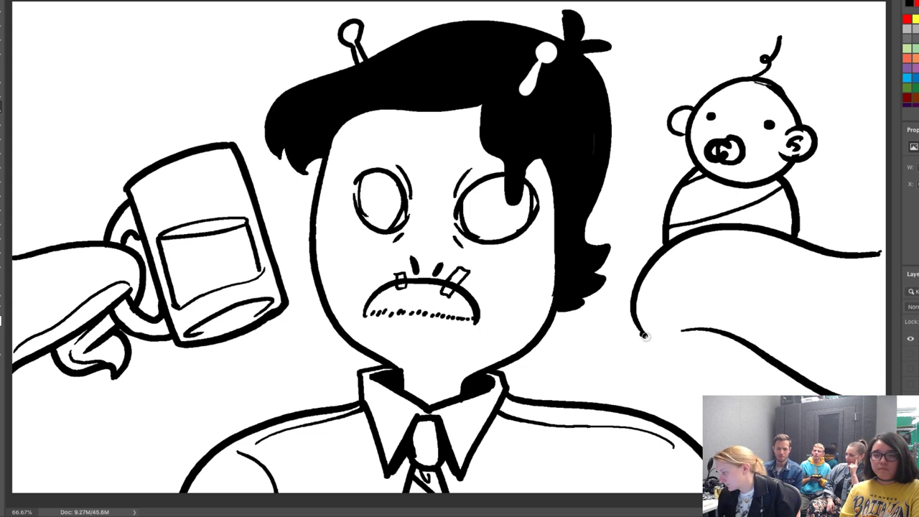
Finish the hand under the baby with a pointed fingertip and inner crease lines, and extend the forearm to the canvas edge.
mouse_move(645, 335)
left_mouse_down()
mouse_move(687, 384)
mouse_move(721, 372)
mouse_move(747, 329)
left_mouse_up()
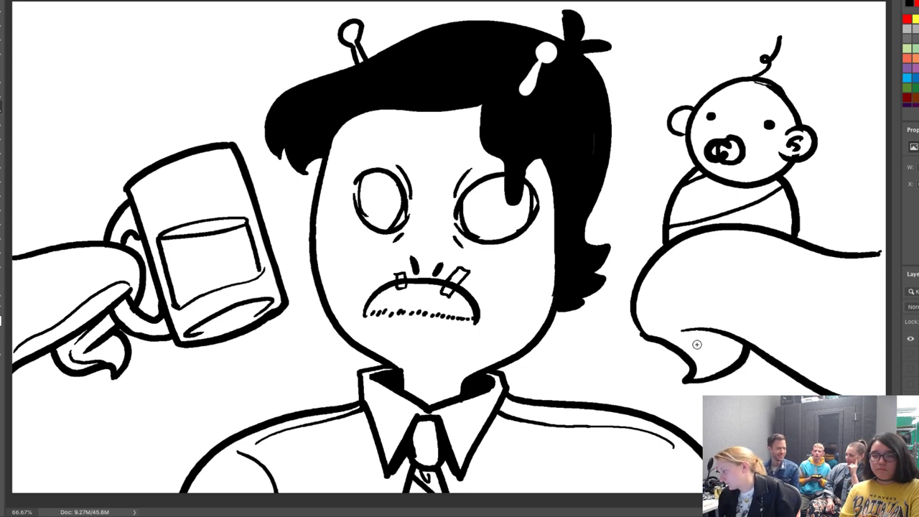
mouse_move(709, 365)
left_mouse_down()
mouse_move(714, 351)
mouse_move(686, 335)
mouse_move(698, 313)
mouse_move(906, 381)
left_mouse_up()
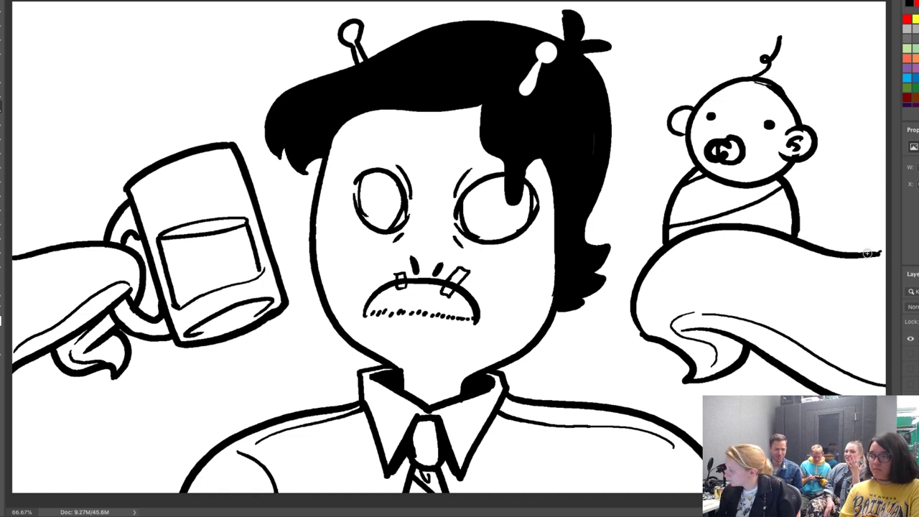
left_click_drag(865, 250, 897, 249)
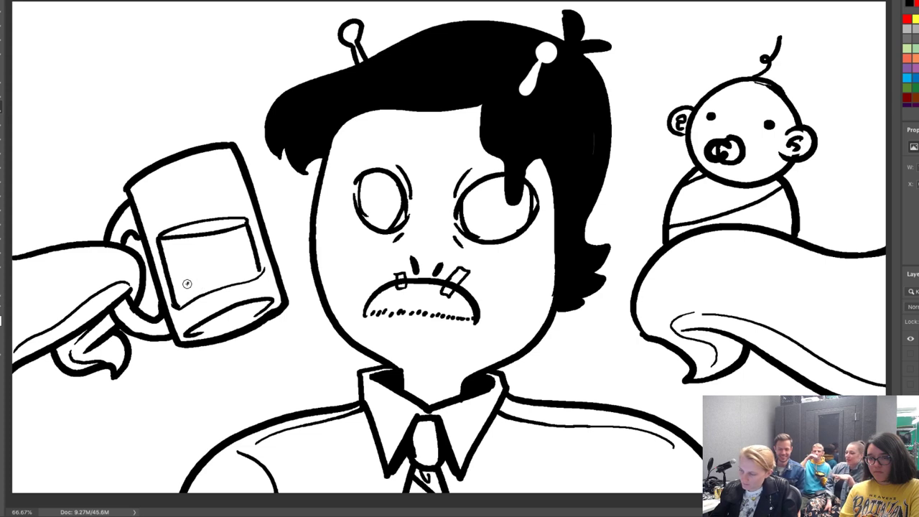
Add small bubbles and dots inside the liquid in the mug.
left_click_drag(193, 263, 193, 266)
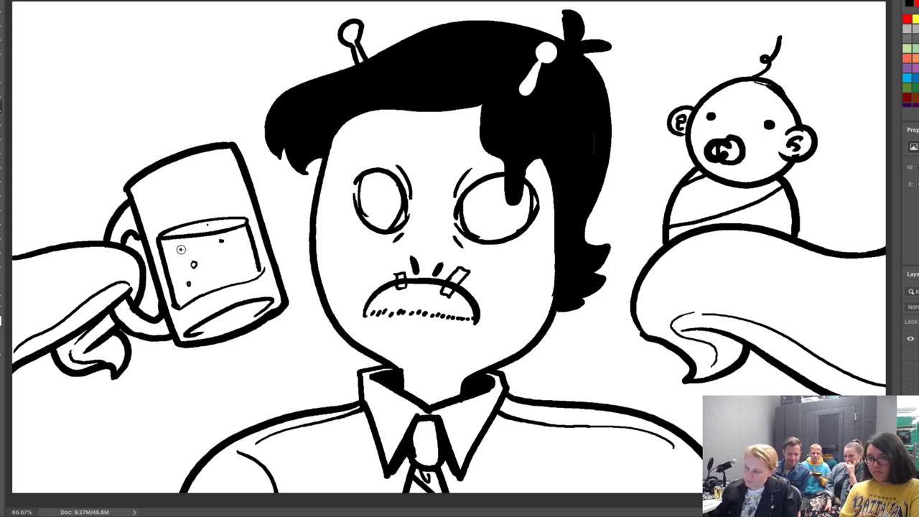
left_click(233, 259)
left_click(246, 268)
left_click(217, 271)
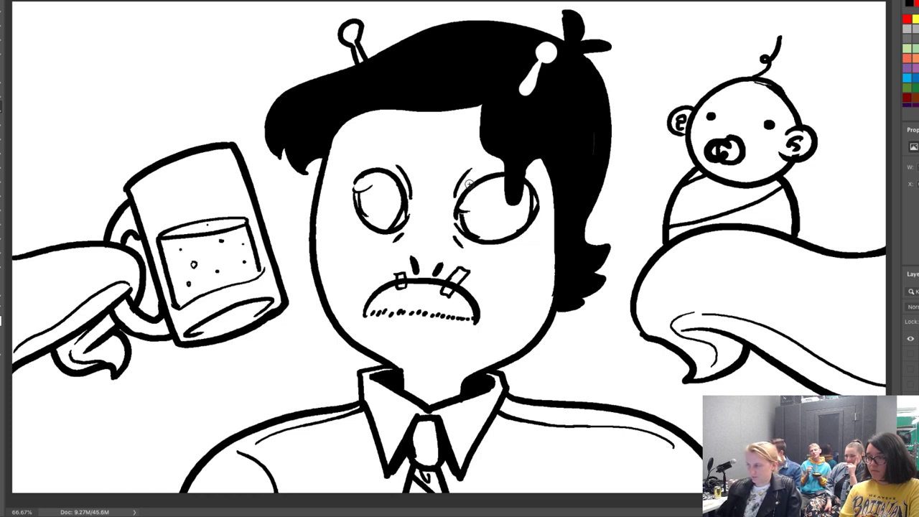
Rework the antenna over the hair with a thin stem and curved bands, and add crease lines around both eyes.
mouse_move(532, 63)
left_mouse_down()
mouse_move(544, 72)
mouse_move(538, 84)
left_mouse_up()
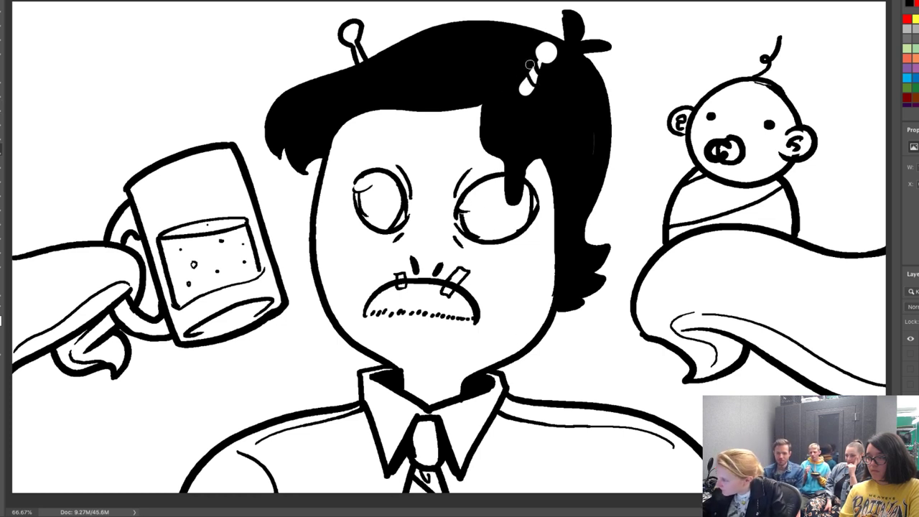
mouse_move(530, 63)
left_mouse_down()
mouse_move(539, 84)
mouse_move(547, 53)
left_mouse_up()
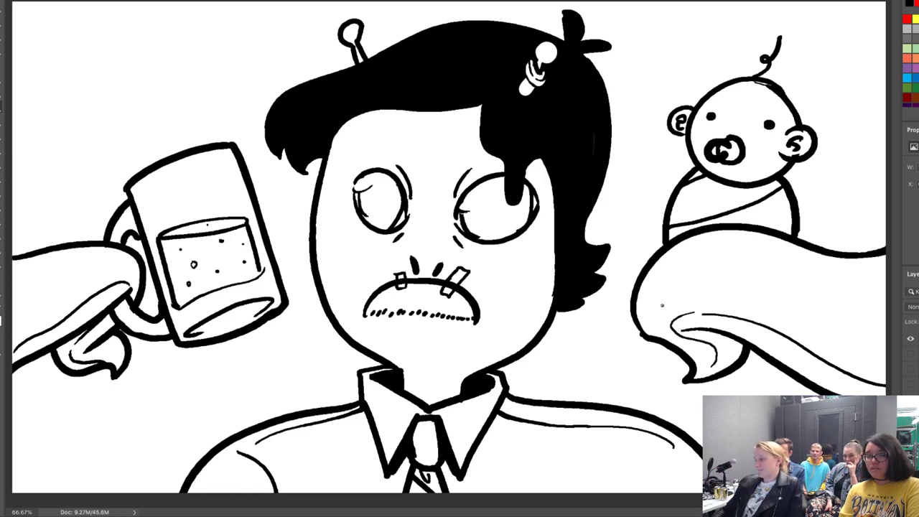
left_click_drag(536, 225, 526, 239)
left_click_drag(538, 231, 530, 244)
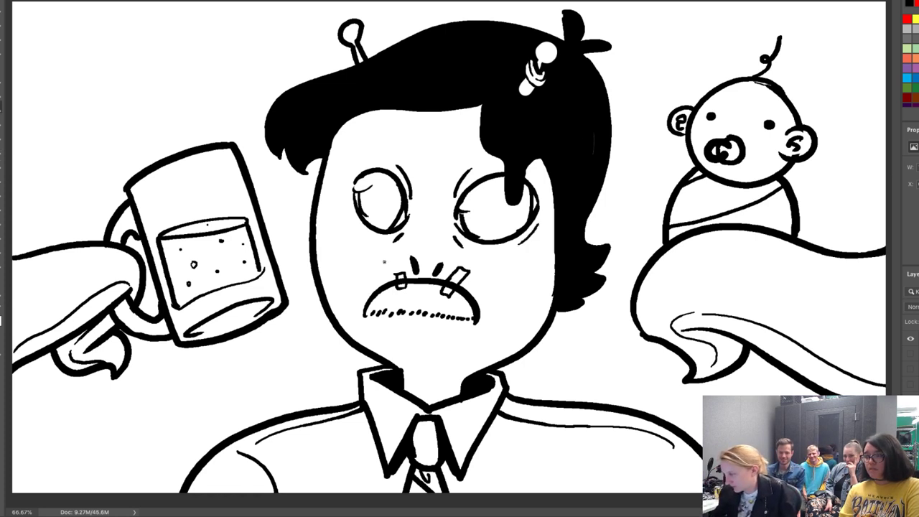
left_click_drag(349, 201, 362, 235)
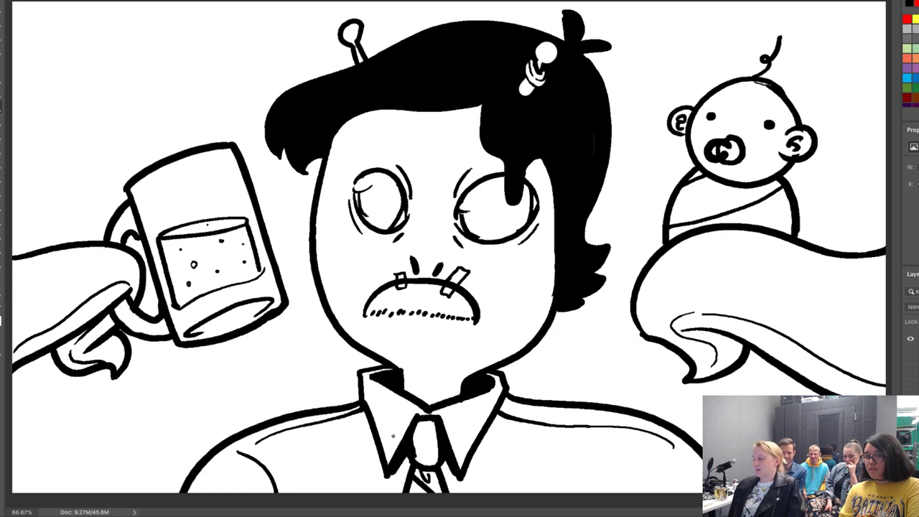
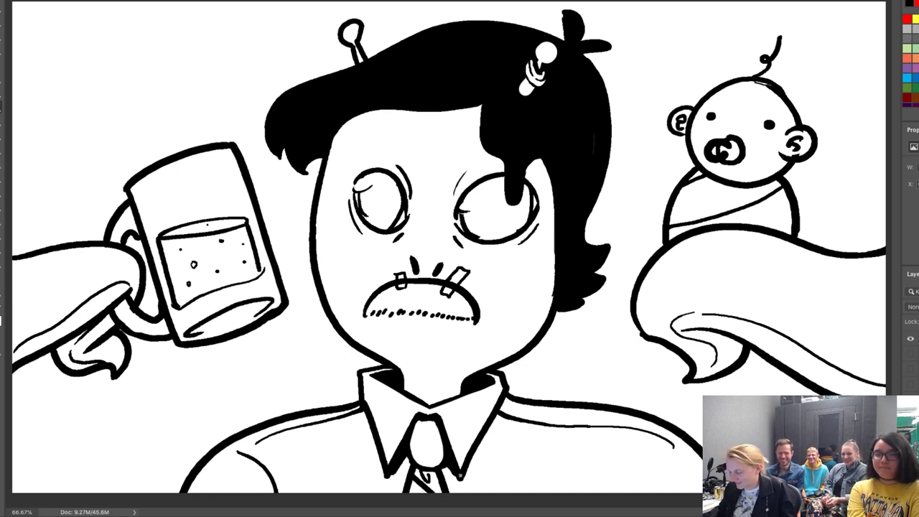
Fill the moustache with fine vertical hair strokes from its upper curve down to the dotted edge.
mouse_move(419, 283)
left_mouse_down()
mouse_move(409, 302)
mouse_move(379, 302)
mouse_move(390, 304)
left_mouse_up()
mouse_move(427, 278)
left_mouse_down()
mouse_move(418, 306)
mouse_move(432, 298)
left_mouse_up()
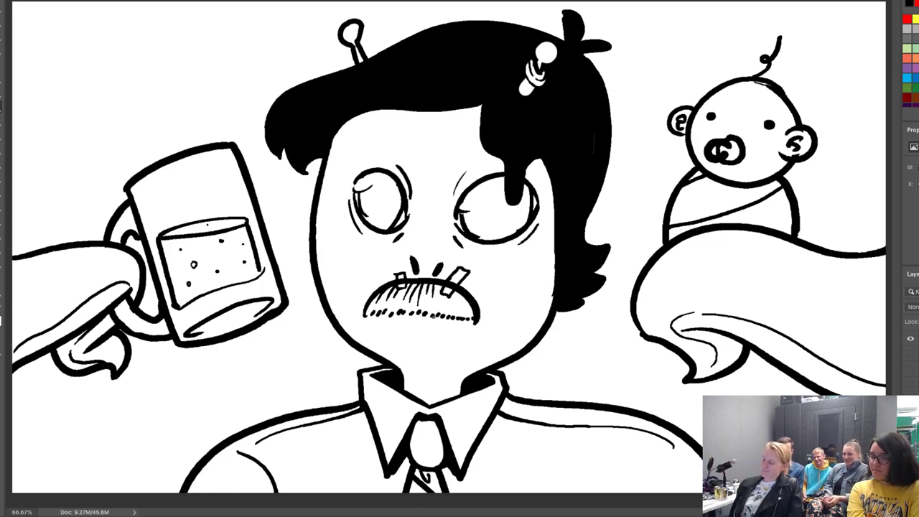
mouse_move(468, 290)
left_mouse_down()
mouse_move(455, 317)
mouse_move(436, 292)
mouse_move(432, 316)
mouse_move(383, 315)
mouse_move(380, 305)
left_mouse_up()
mouse_move(382, 303)
left_mouse_down()
mouse_move(377, 314)
mouse_move(377, 305)
left_mouse_up()
left_click_drag(380, 300, 369, 313)
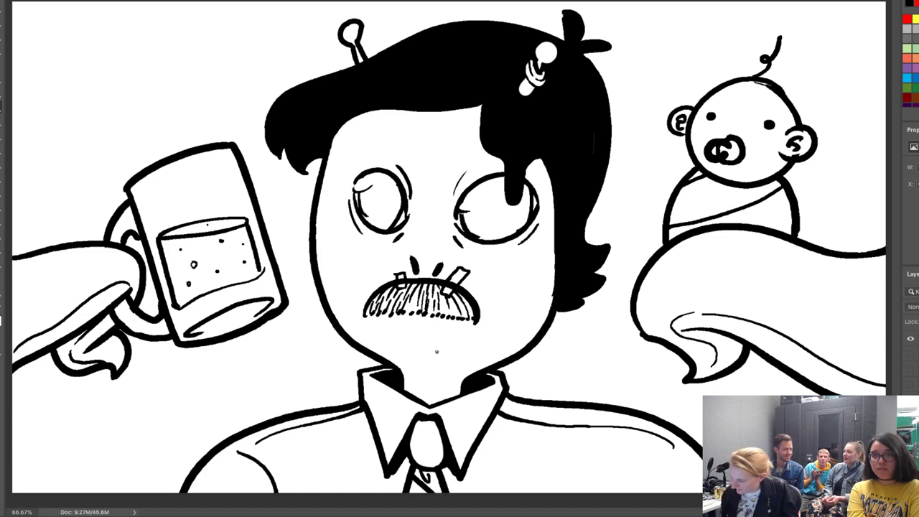
Thicken the black hair lock along the right side of the face and smooth the hair's outer contours.
mouse_move(553, 199)
left_mouse_down()
mouse_move(540, 277)
mouse_move(548, 303)
left_mouse_up()
left_click(550, 281)
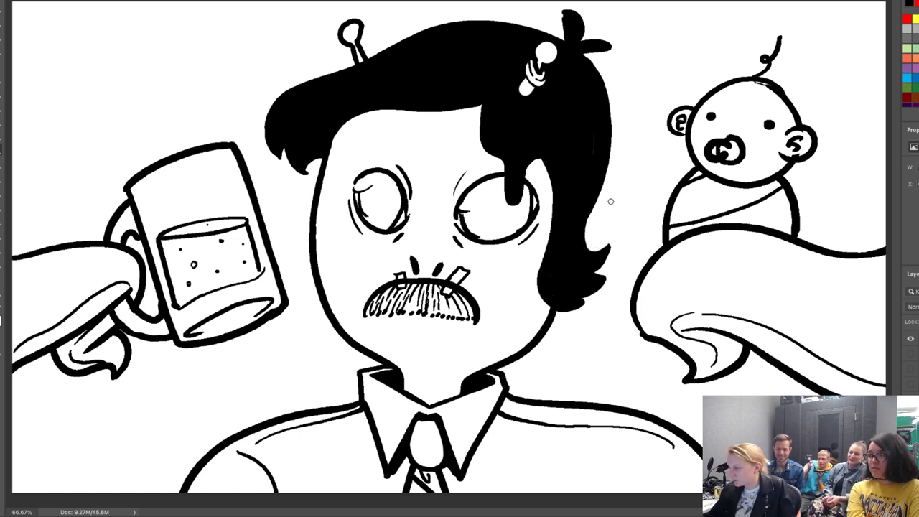
mouse_move(597, 78)
left_mouse_down()
mouse_move(612, 143)
mouse_move(588, 253)
left_mouse_up()
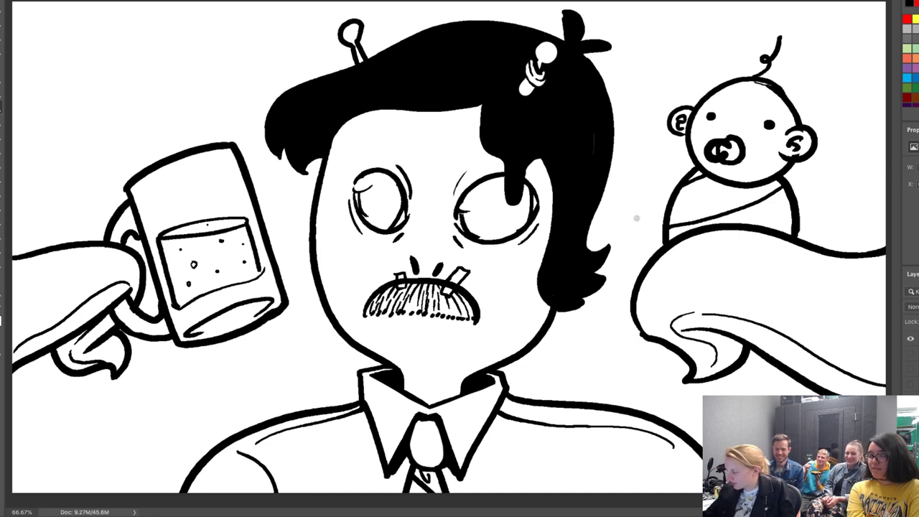
left_click(331, 138)
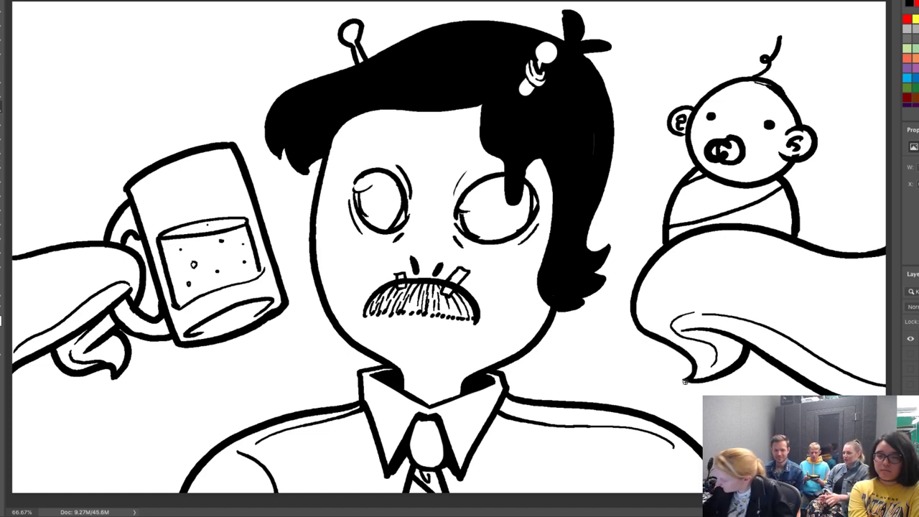
Add scallops, base lines and an inner rim line to the mug, and touch up the baby-side hand crease and left antenna ball.
left_click_drag(690, 334, 719, 327)
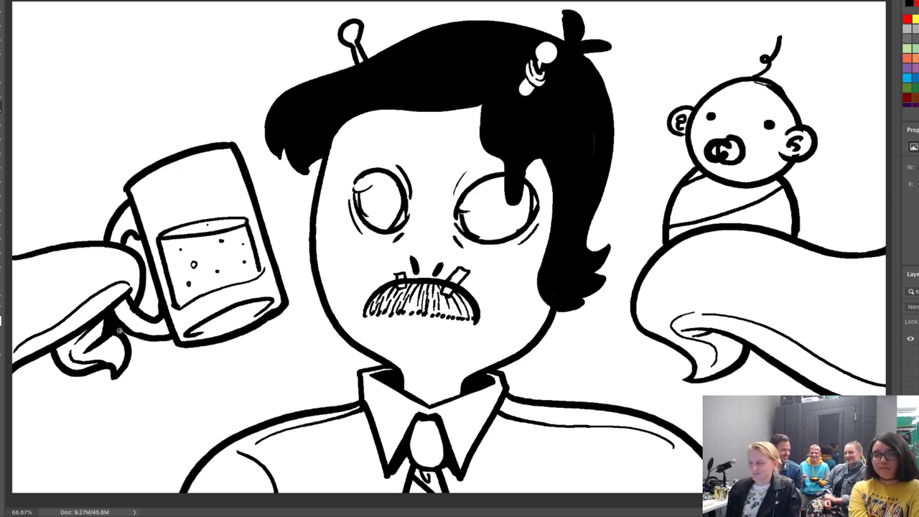
mouse_move(182, 324)
left_mouse_down()
mouse_move(251, 286)
mouse_move(278, 295)
mouse_move(240, 295)
mouse_move(179, 339)
left_mouse_up()
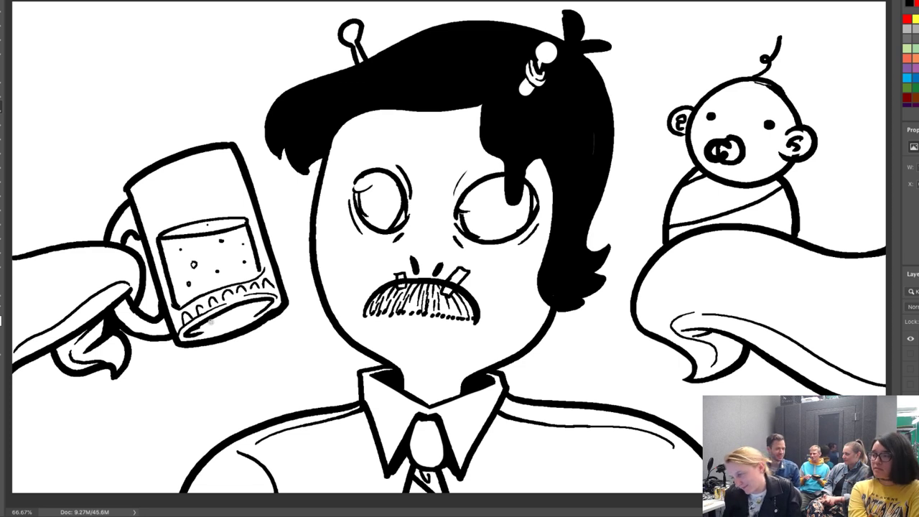
left_click_drag(259, 302, 268, 291)
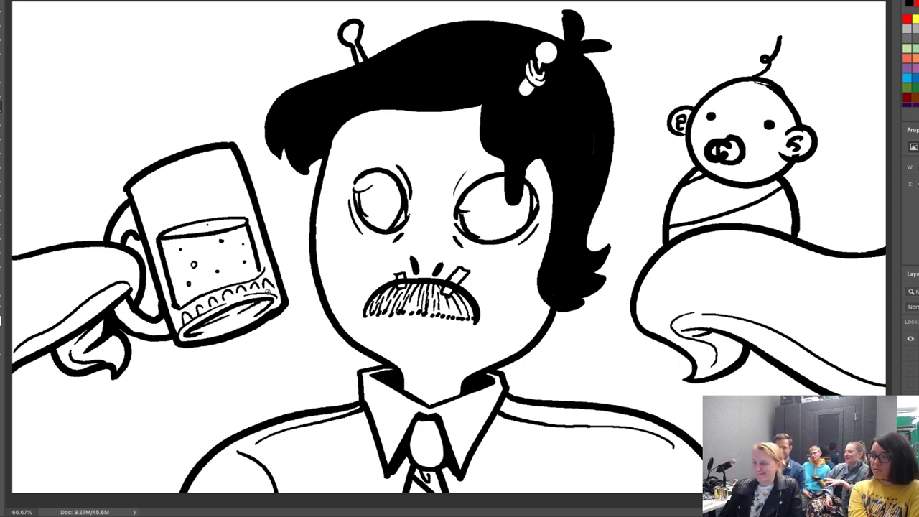
left_click_drag(140, 191, 224, 161)
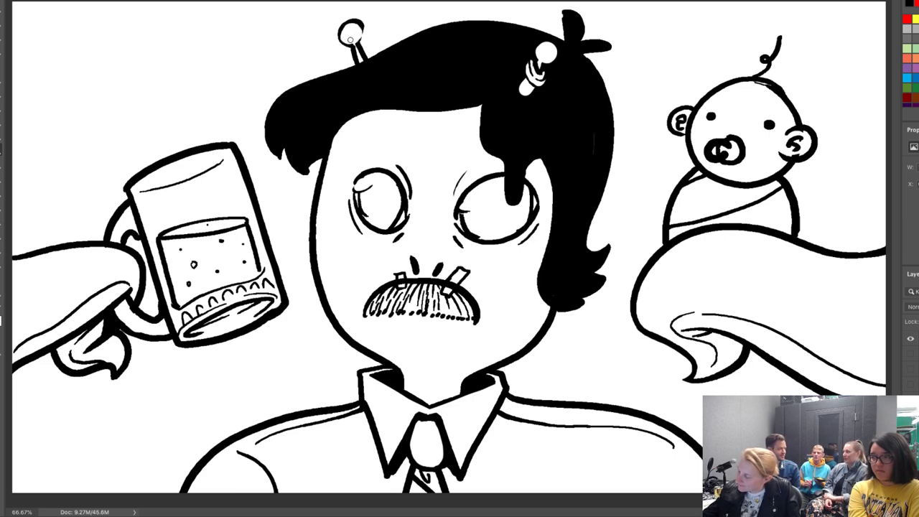
mouse_move(357, 41)
left_mouse_down()
mouse_move(351, 19)
mouse_move(337, 39)
mouse_move(347, 46)
left_mouse_up()
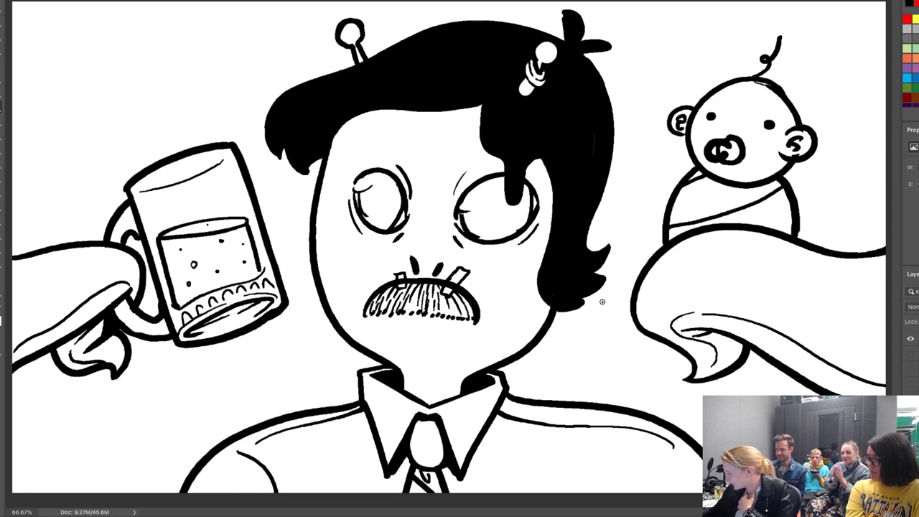
Review the finished drawings by showing the insect, alien woman and moustached man layers one at a time.
left_click(911, 344)
left_click(910, 358)
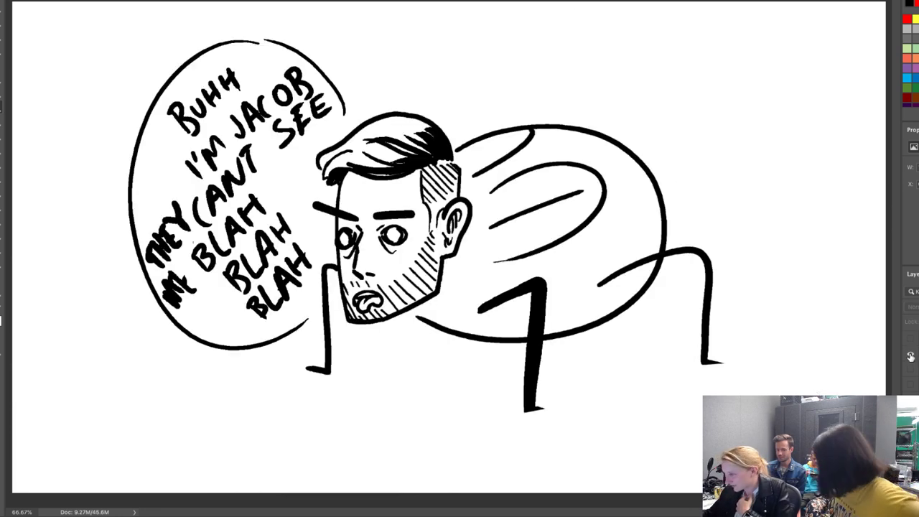
left_click(910, 357)
left_click(909, 371)
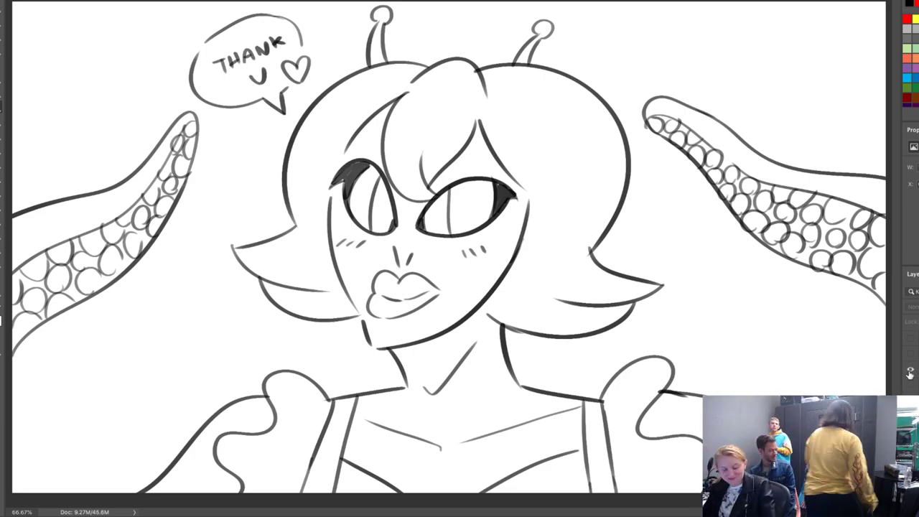
left_click(910, 371)
left_click(910, 357)
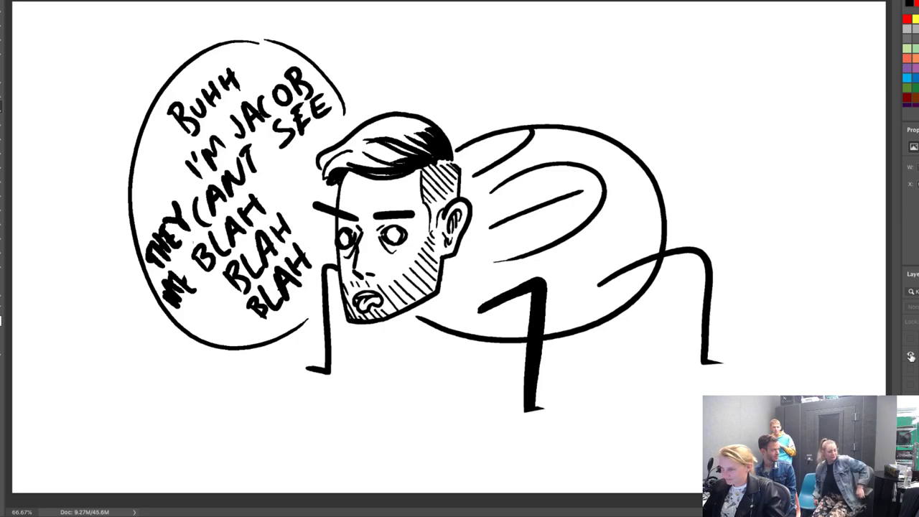
left_click(910, 357)
left_click(912, 342)
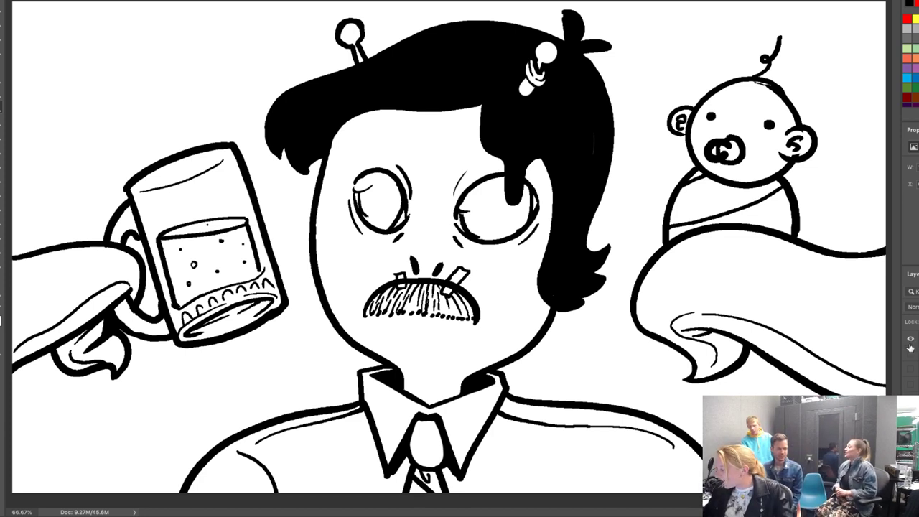
Hide the moustached man and outline a new creature with a tall arched body, two arched legs and a pointed-chin alien head.
left_click(912, 342)
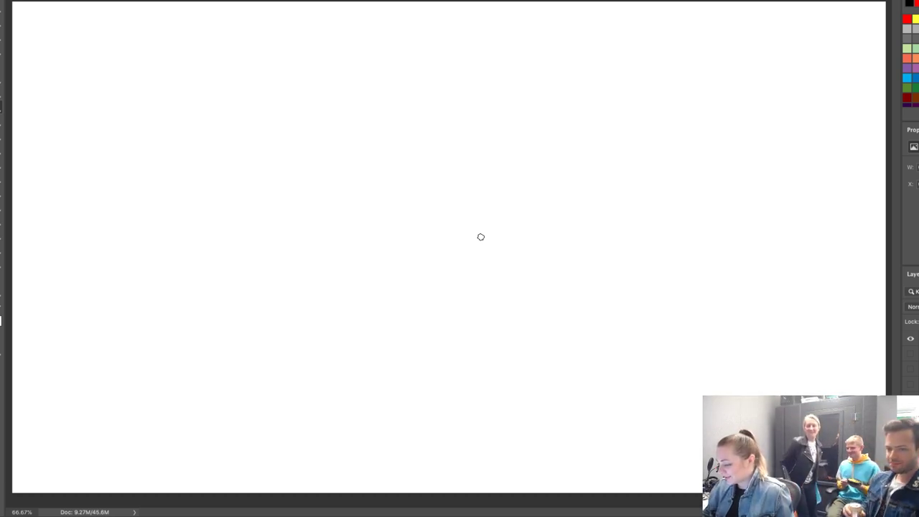
mouse_move(294, 400)
left_mouse_down()
mouse_move(307, 329)
mouse_move(346, 309)
mouse_move(362, 350)
mouse_move(365, 402)
left_mouse_up()
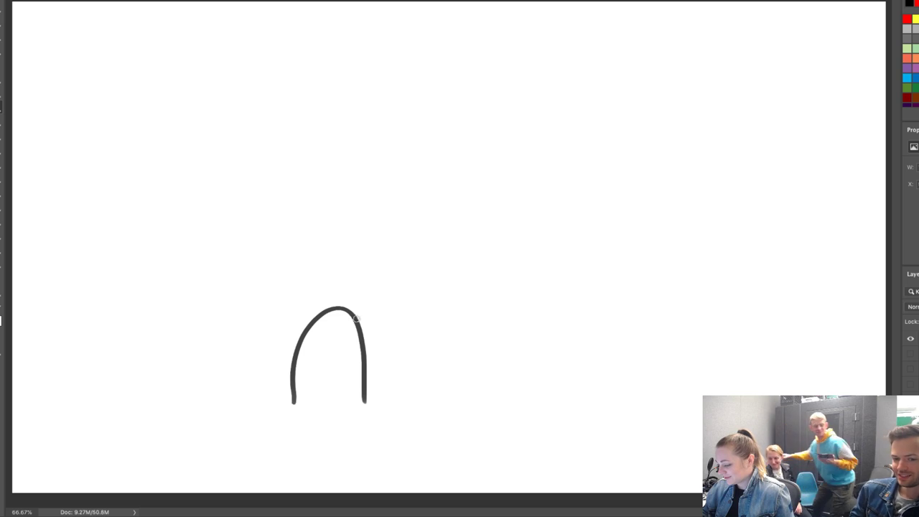
mouse_move(354, 316)
left_mouse_down()
mouse_move(447, 174)
mouse_move(484, 243)
mouse_move(480, 377)
left_mouse_up()
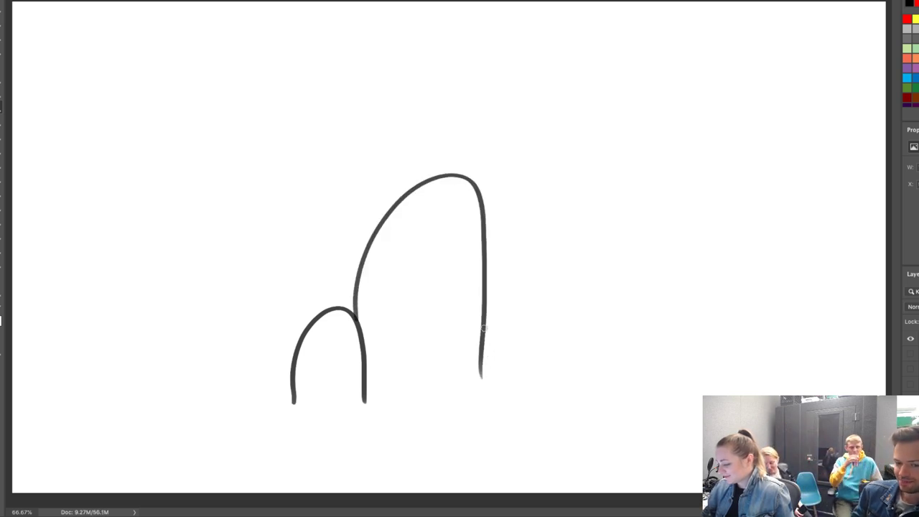
mouse_move(481, 323)
left_mouse_down()
mouse_move(543, 296)
mouse_move(556, 391)
left_mouse_up()
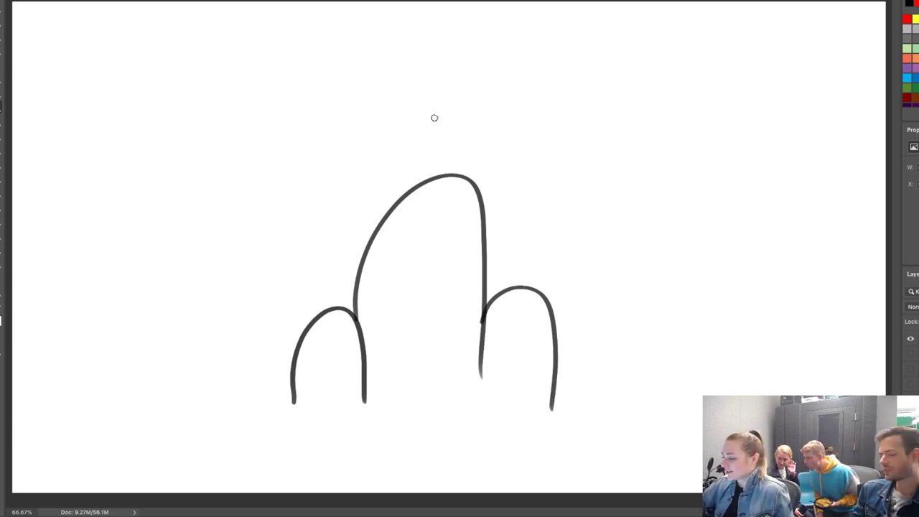
mouse_move(443, 173)
left_mouse_down()
mouse_move(405, 135)
mouse_move(383, 45)
mouse_move(488, 17)
mouse_move(545, 83)
mouse_move(467, 167)
mouse_move(448, 182)
left_mouse_up()
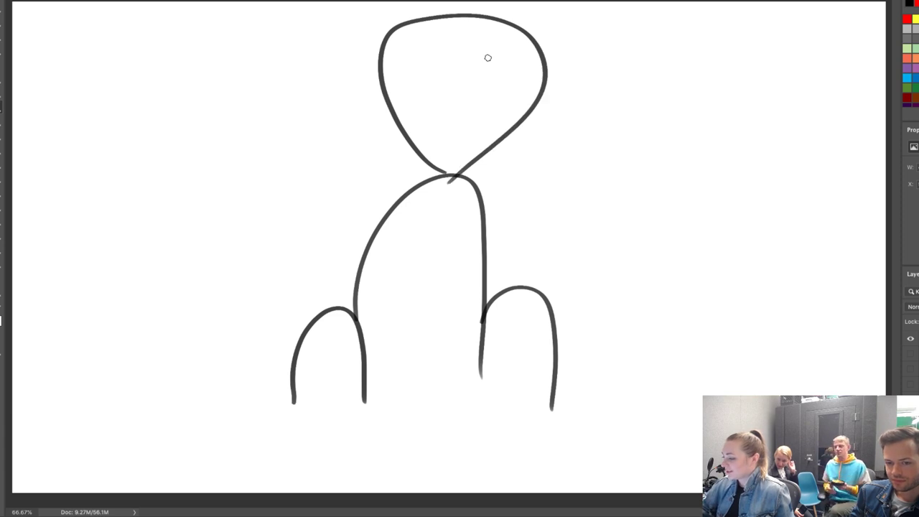
Draw the creature's face with large slanted eyes, a small cat nose and mouth, whisker dots and a hanging tongue.
mouse_move(474, 90)
left_mouse_down()
mouse_move(511, 41)
mouse_move(529, 51)
mouse_move(514, 81)
mouse_move(482, 98)
mouse_move(406, 77)
mouse_move(410, 43)
mouse_move(446, 41)
mouse_move(448, 98)
mouse_move(461, 117)
mouse_move(449, 122)
mouse_move(453, 134)
mouse_move(436, 130)
mouse_move(466, 129)
left_mouse_up()
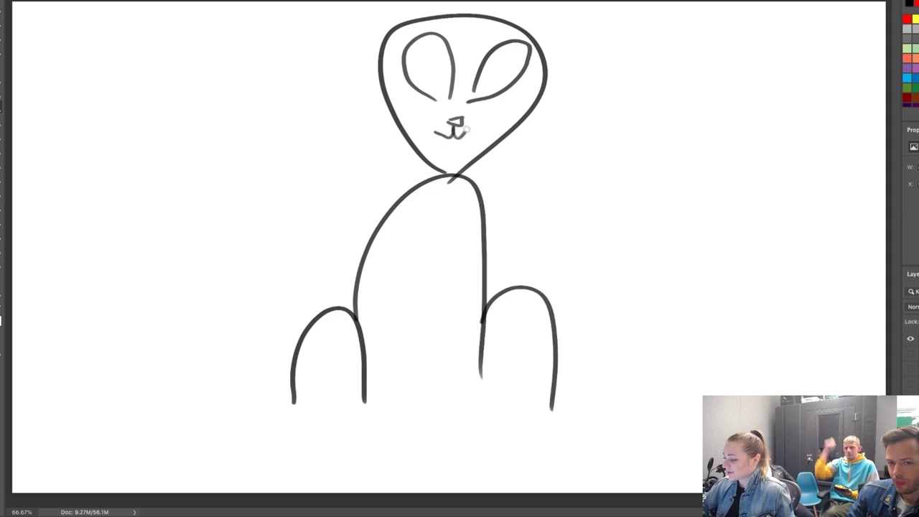
left_click(471, 122)
left_click(476, 130)
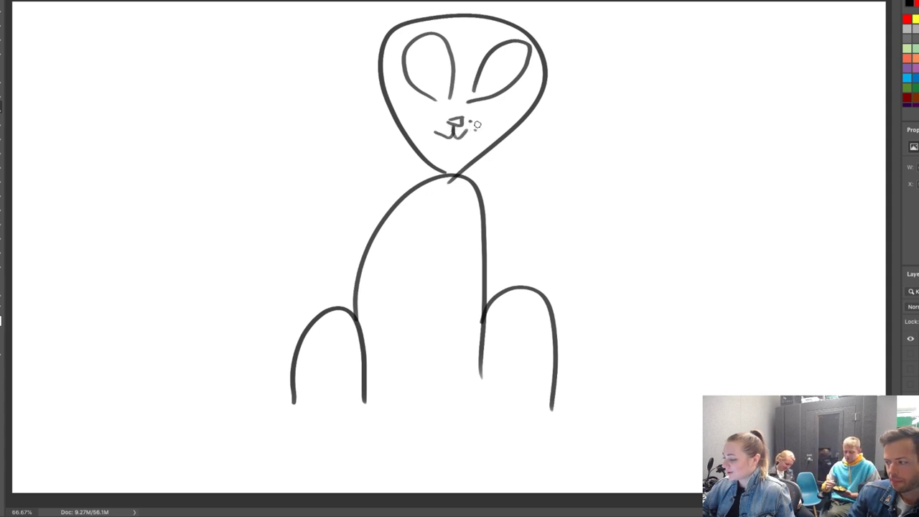
left_click(483, 119)
left_click(440, 122)
left_click(433, 123)
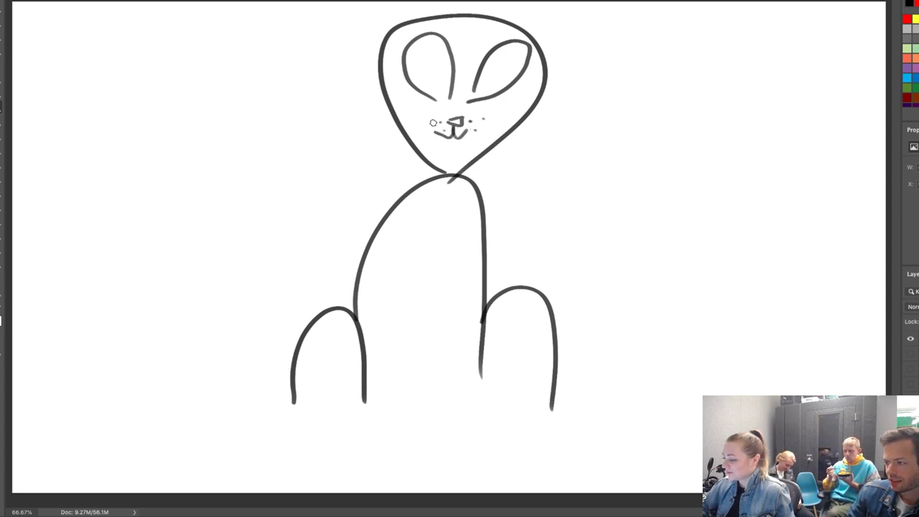
left_click(427, 130)
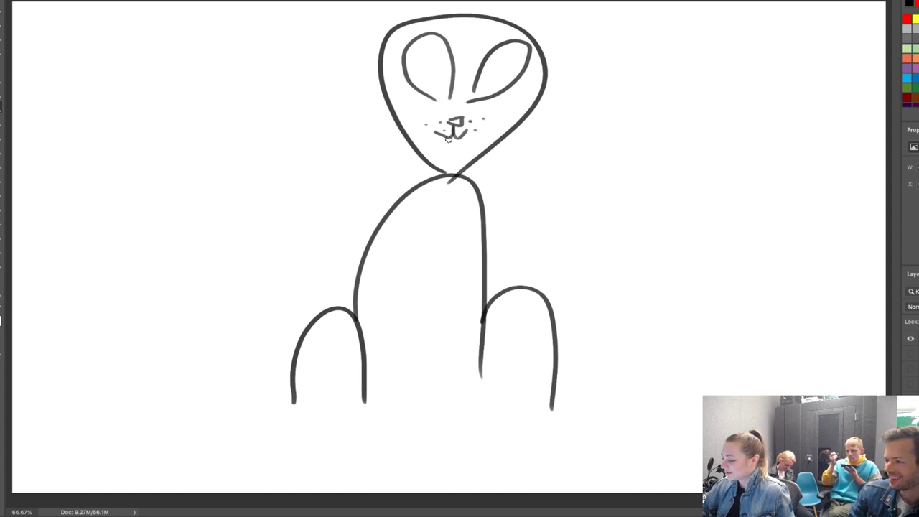
mouse_move(450, 137)
left_mouse_down()
mouse_move(443, 157)
mouse_move(450, 137)
left_mouse_up()
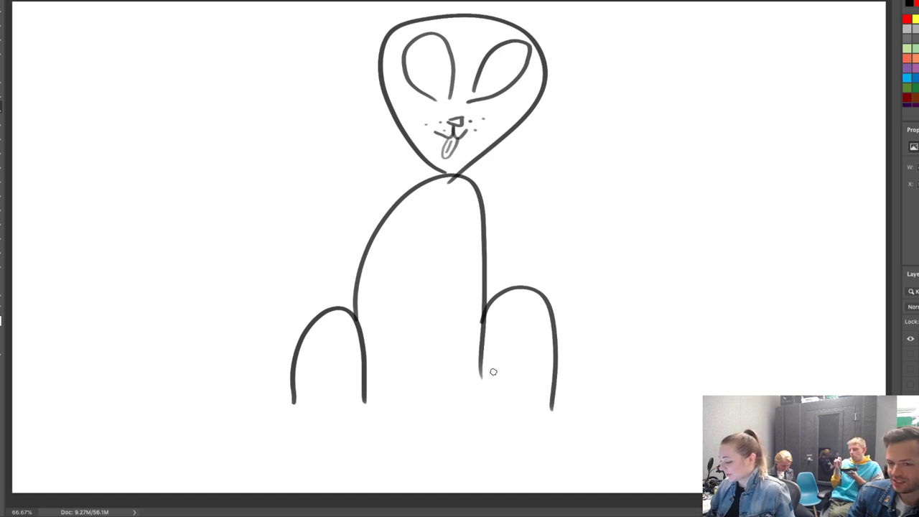
Draw arched paws with toe lines at the base of both legs and a curved, ball-tipped tail beside the body.
mouse_move(485, 382)
left_mouse_down()
mouse_move(512, 365)
mouse_move(537, 385)
mouse_move(502, 379)
mouse_move(523, 387)
left_mouse_up()
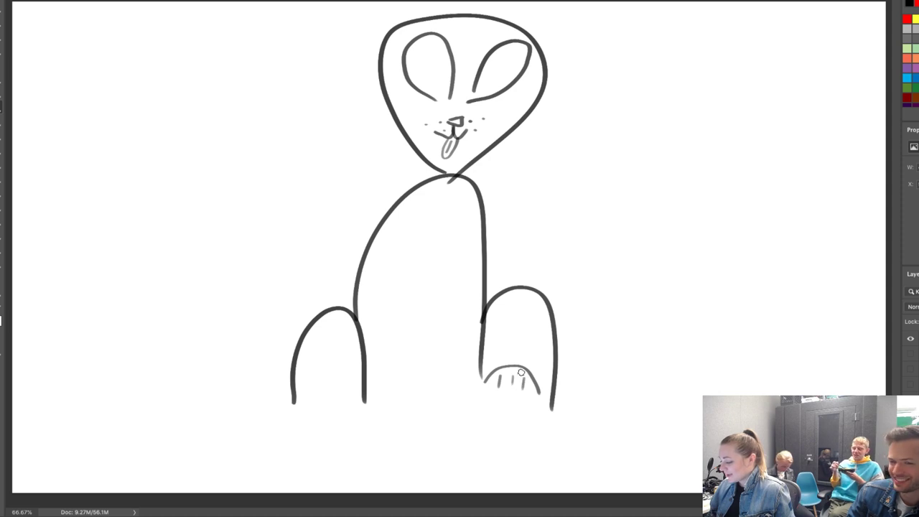
mouse_move(300, 399)
left_mouse_down()
mouse_move(352, 382)
mouse_move(352, 395)
mouse_move(322, 395)
mouse_move(344, 398)
left_mouse_up()
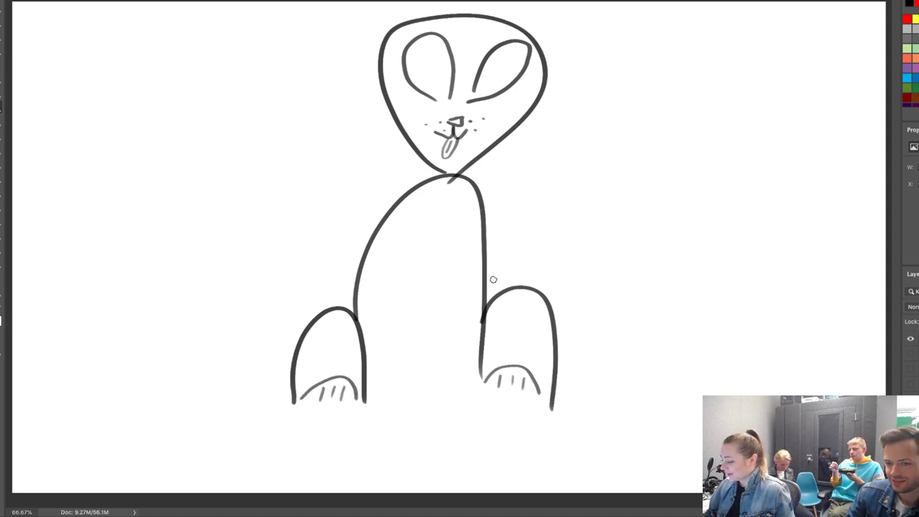
mouse_move(485, 288)
left_mouse_down()
mouse_move(551, 199)
mouse_move(556, 182)
mouse_move(550, 191)
mouse_move(538, 178)
mouse_move(567, 173)
mouse_move(547, 233)
mouse_move(484, 300)
left_mouse_up()
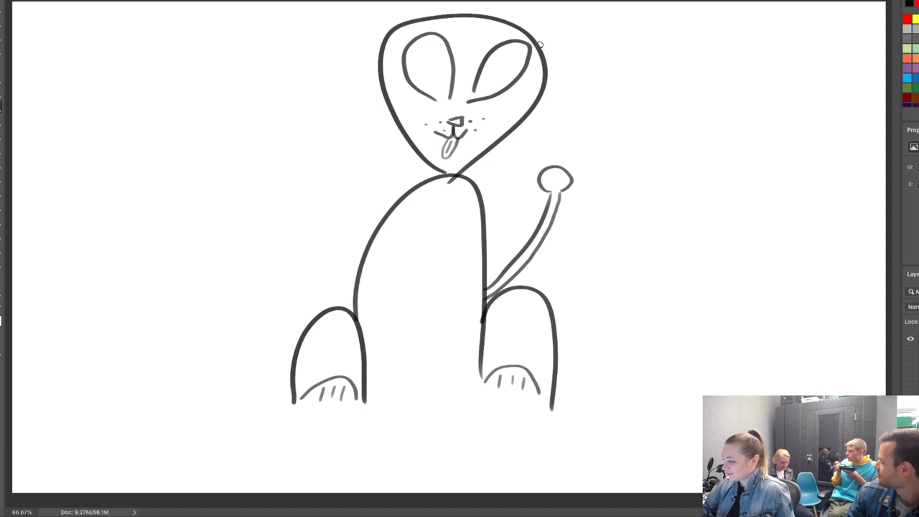
Add a ball-tipped antenna to each side of the creature's head and a short glint line inside each eye.
left_click_drag(538, 43, 571, 25)
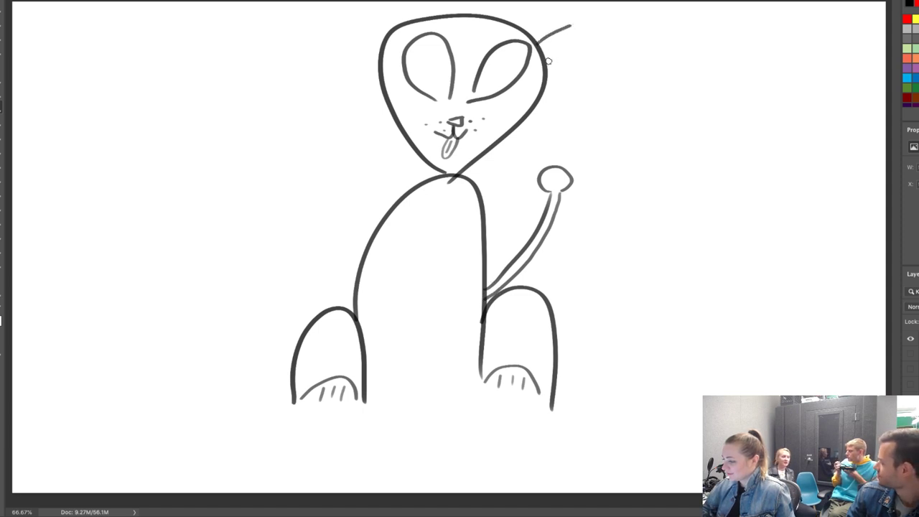
mouse_move(546, 63)
left_mouse_down()
mouse_move(585, 23)
mouse_move(569, 15)
mouse_move(567, 25)
left_mouse_up()
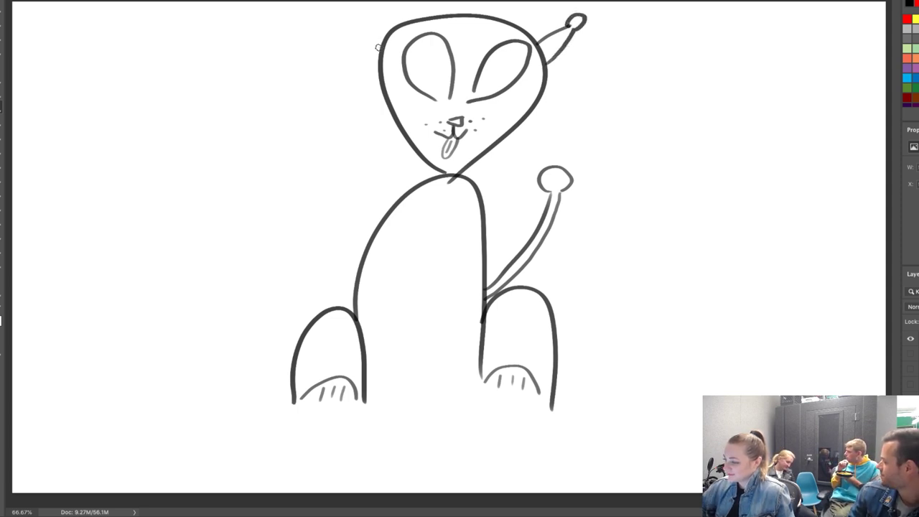
left_click_drag(381, 46, 334, 24)
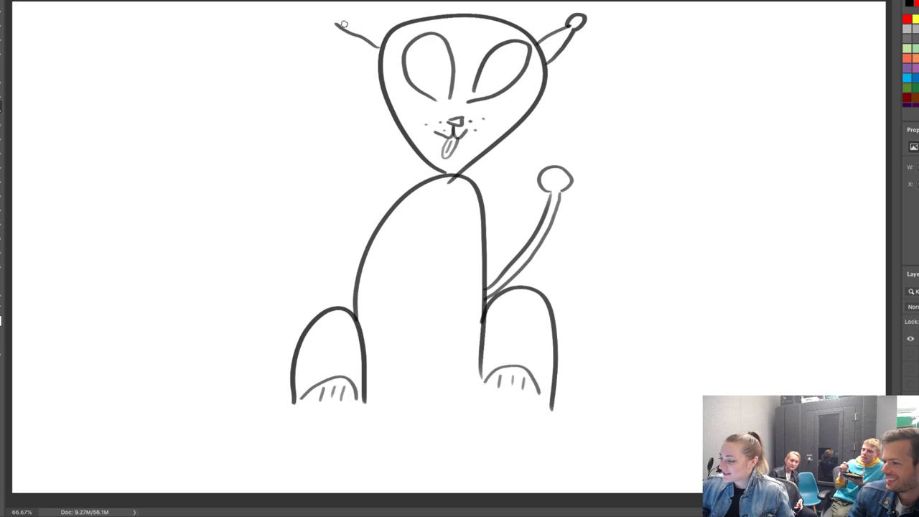
mouse_move(337, 22)
left_mouse_down()
mouse_move(323, 26)
mouse_move(337, 15)
mouse_move(378, 36)
left_mouse_up()
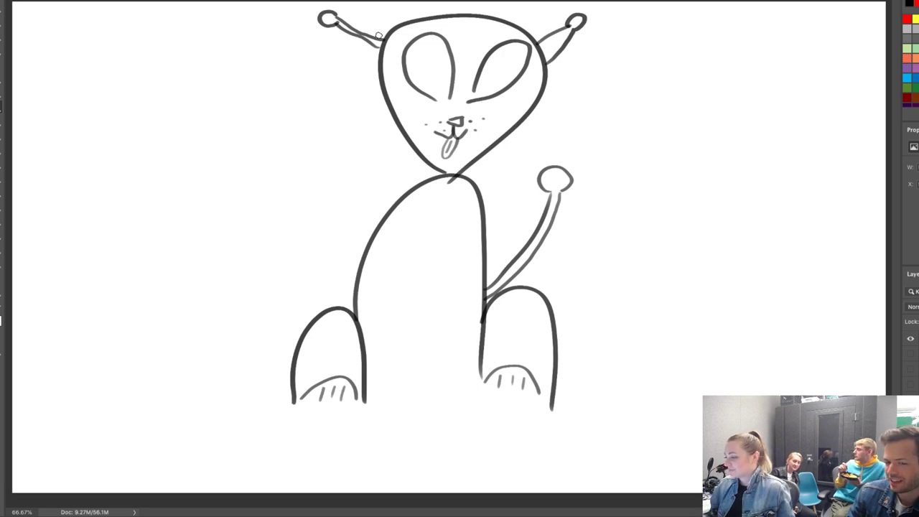
left_click_drag(493, 73, 512, 65)
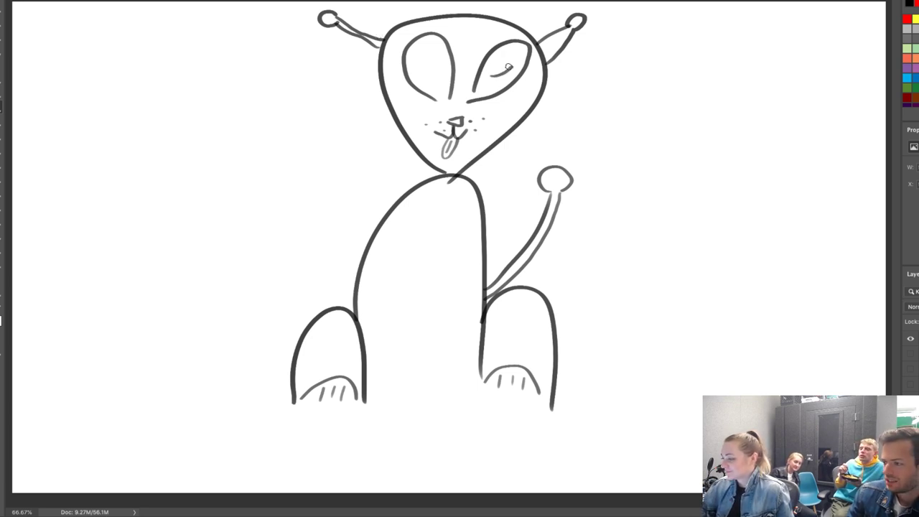
left_click_drag(429, 76, 443, 64)
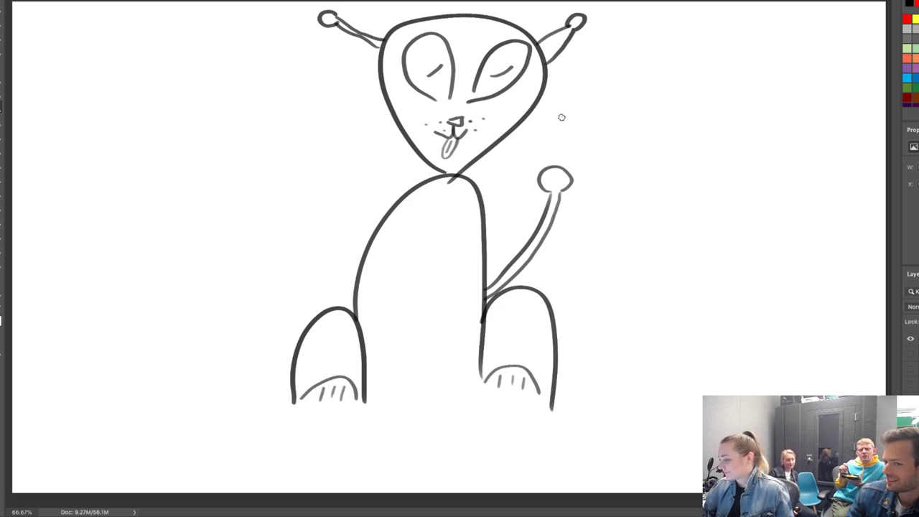
Draw a speech pointer beside the creature's face and handwrite "Take me to your" next to it.
mouse_move(562, 117)
left_mouse_down()
mouse_move(596, 109)
mouse_move(594, 120)
left_mouse_up()
mouse_move(602, 83)
left_mouse_down()
mouse_move(627, 77)
mouse_move(613, 102)
mouse_move(645, 100)
left_mouse_up()
mouse_move(655, 84)
left_mouse_down()
mouse_move(648, 91)
mouse_move(666, 99)
left_mouse_up()
mouse_move(609, 111)
left_mouse_down()
mouse_move(611, 122)
mouse_move(654, 119)
left_mouse_up()
left_click_drag(649, 108, 669, 111)
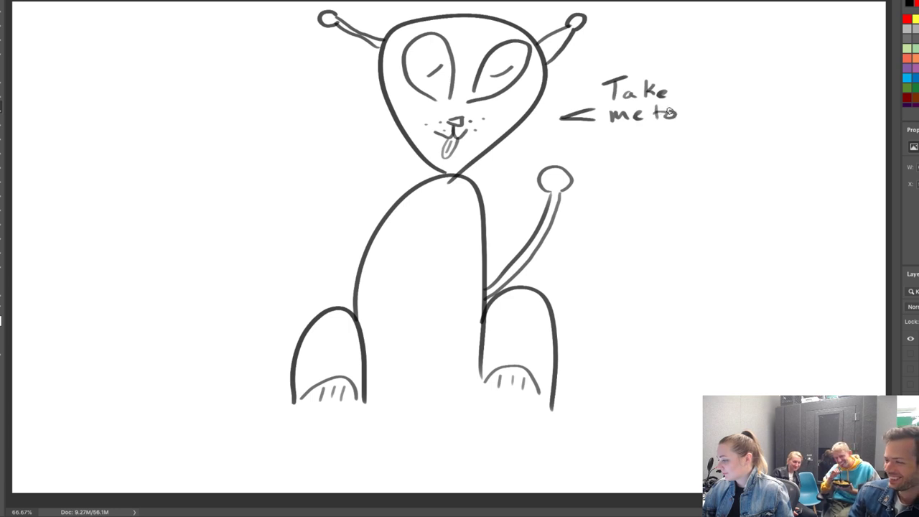
mouse_move(601, 126)
left_mouse_down()
mouse_move(607, 165)
mouse_move(623, 142)
mouse_move(634, 147)
mouse_move(644, 136)
left_mouse_up()
mouse_move(645, 136)
left_mouse_down()
mouse_move(645, 153)
mouse_move(655, 134)
left_mouse_up()
Finish the handwritten line with "leaders... park" and enclose the text in a large rounded speech bubble.
mouse_move(607, 168)
left_mouse_down()
mouse_move(608, 191)
mouse_move(656, 186)
left_mouse_up()
mouse_move(660, 162)
left_mouse_down()
mouse_move(660, 186)
mouse_move(677, 185)
mouse_move(685, 169)
left_mouse_up()
left_click_drag(699, 166, 692, 184)
left_click(708, 179)
left_click(717, 179)
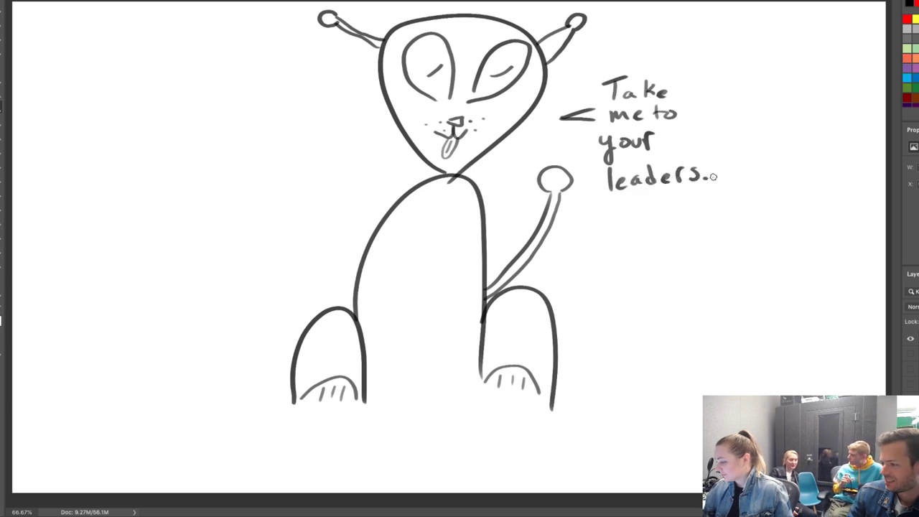
left_click(725, 178)
mouse_move(612, 204)
left_mouse_down()
mouse_move(612, 214)
mouse_move(618, 202)
mouse_move(668, 211)
left_mouse_up()
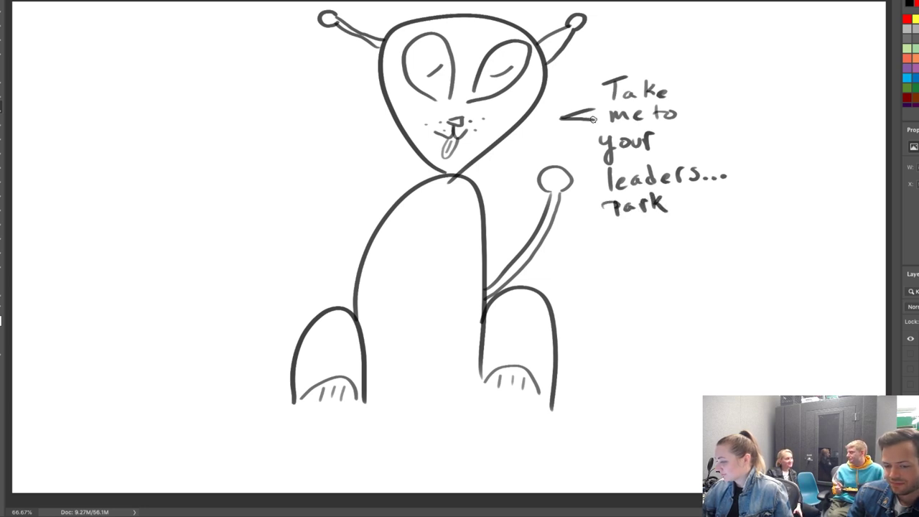
mouse_move(593, 115)
left_mouse_down()
mouse_move(589, 210)
mouse_move(631, 249)
mouse_move(745, 200)
mouse_move(754, 92)
mouse_move(644, 40)
mouse_move(601, 65)
mouse_move(597, 102)
left_mouse_up()
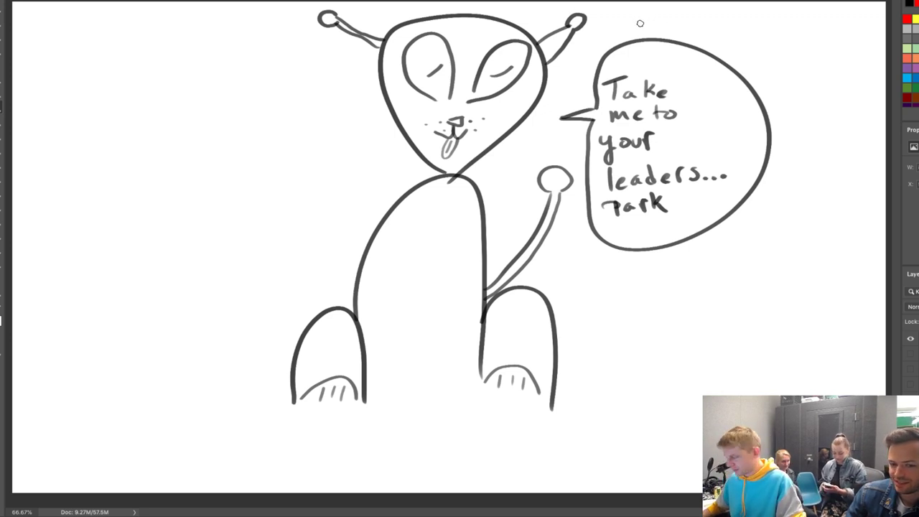
Scale the creature and its speech bubble down slightly and move them to the canvas's left half.
key("ctrl+t")
left_click_drag(772, 9, 708, 63)
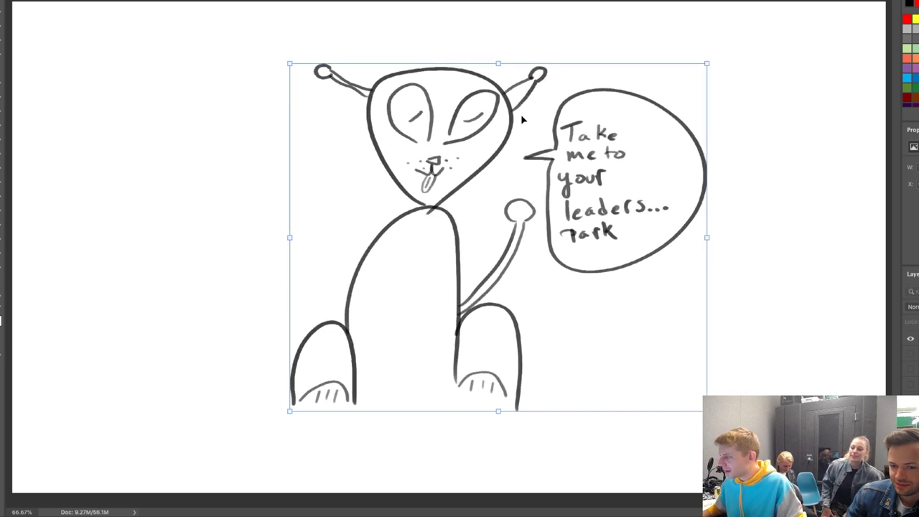
left_click_drag(511, 119, 276, 150)
key("Return")
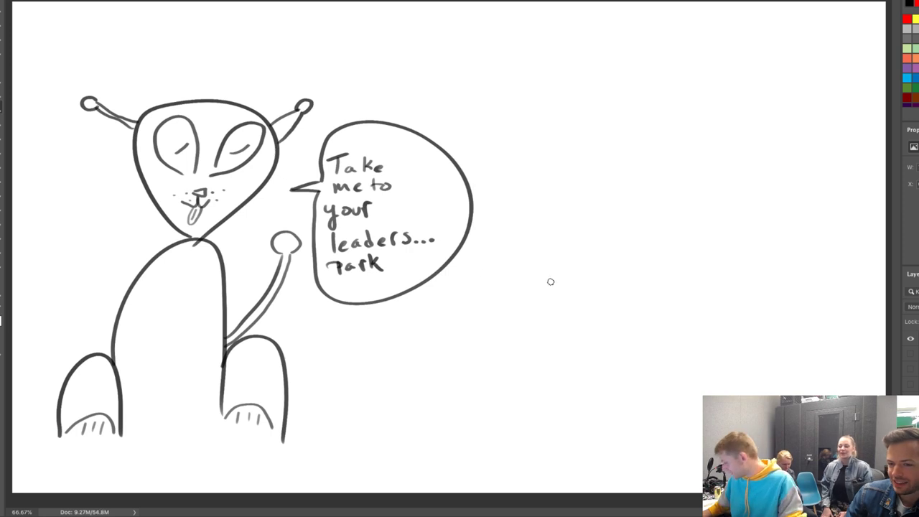
Add a new layer and choose the Kyle's Drawing Box - Happy HB brush from the Dry Media Brushes.
key("ctrl+shift+alt+n")
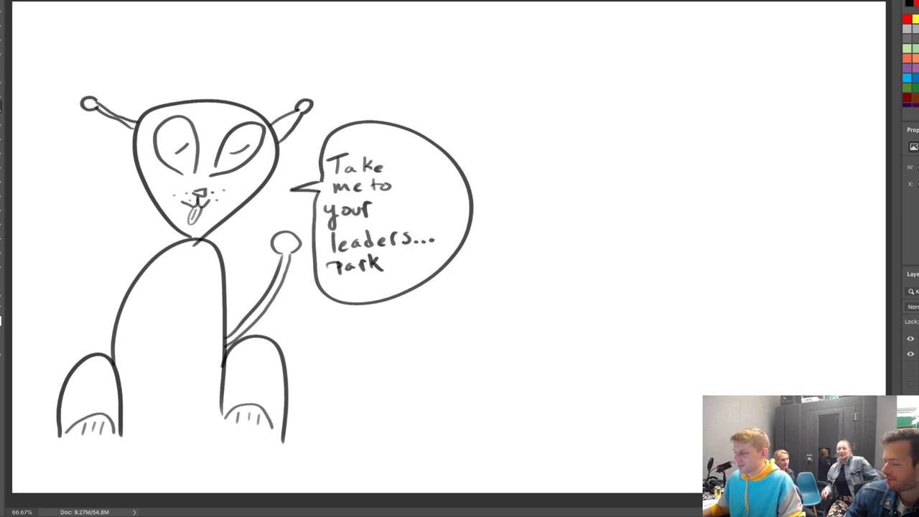
right_click(568, 291)
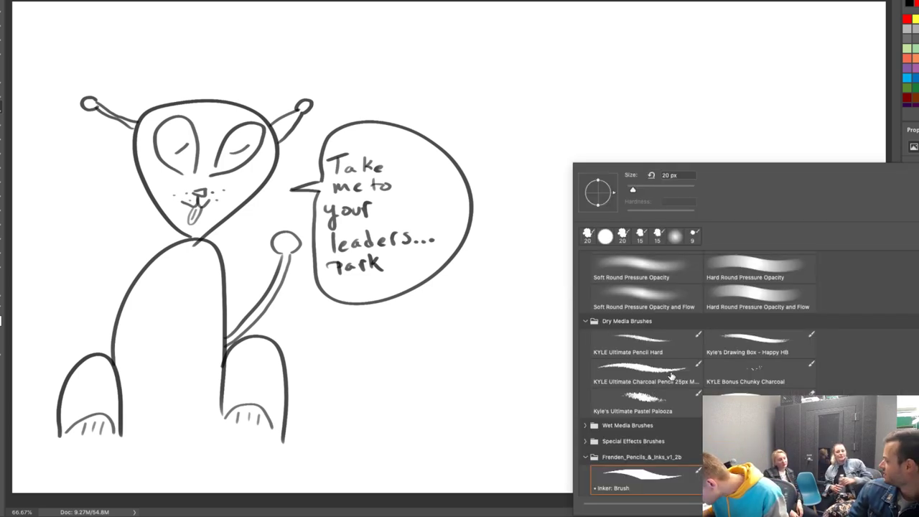
left_click(749, 340)
key("Return")
left_click_drag(605, 99, 622, 157)
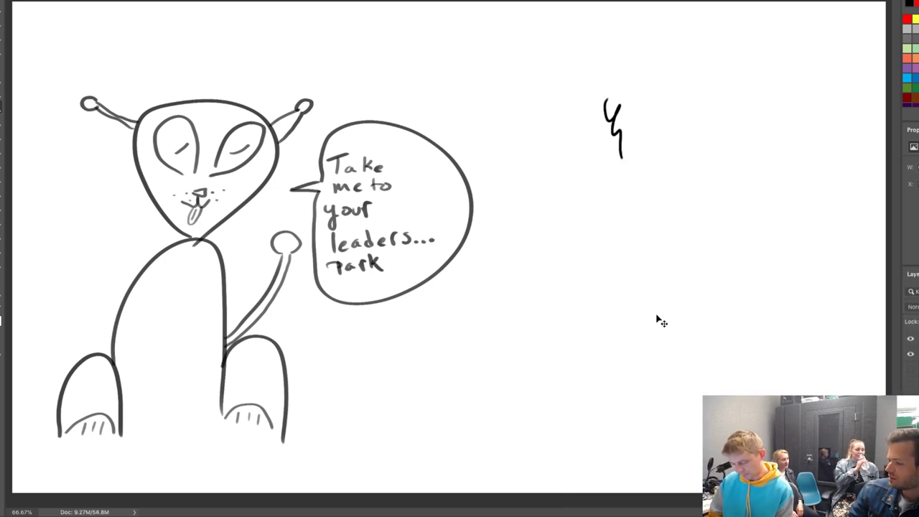
key("ctrl+z")
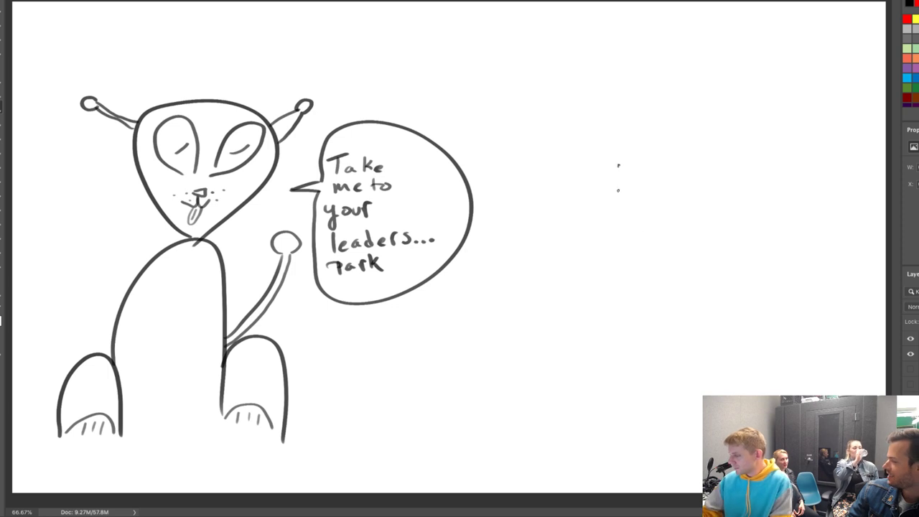
left_click_drag(619, 165, 627, 291)
key("ctrl+z")
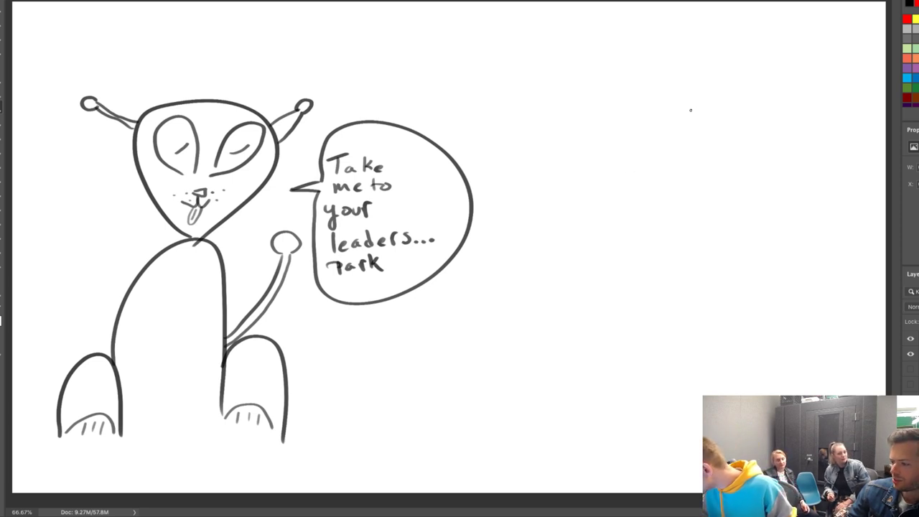
Outline a second alien head to the right of the speech bubble, rounded on top and tapering to a narrow chin.
mouse_move(675, 120)
left_mouse_down()
mouse_move(649, 115)
mouse_move(602, 128)
mouse_move(578, 164)
mouse_move(574, 210)
mouse_move(596, 272)
left_mouse_up()
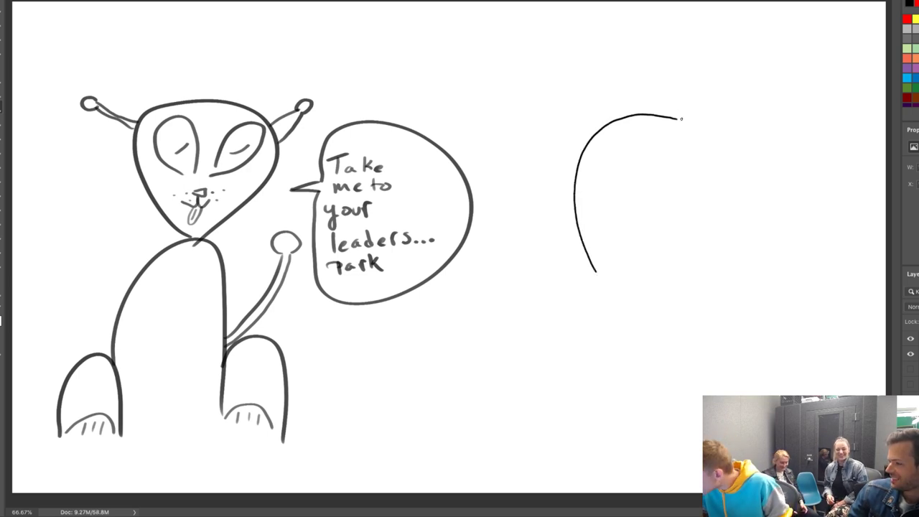
left_click_drag(677, 120, 716, 170)
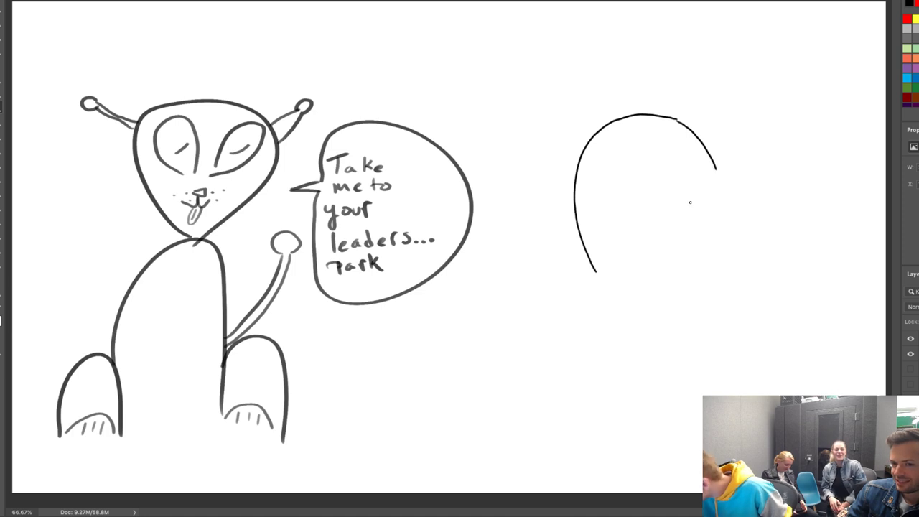
mouse_move(595, 272)
left_mouse_down()
mouse_move(622, 292)
mouse_move(640, 290)
mouse_move(695, 219)
left_mouse_up()
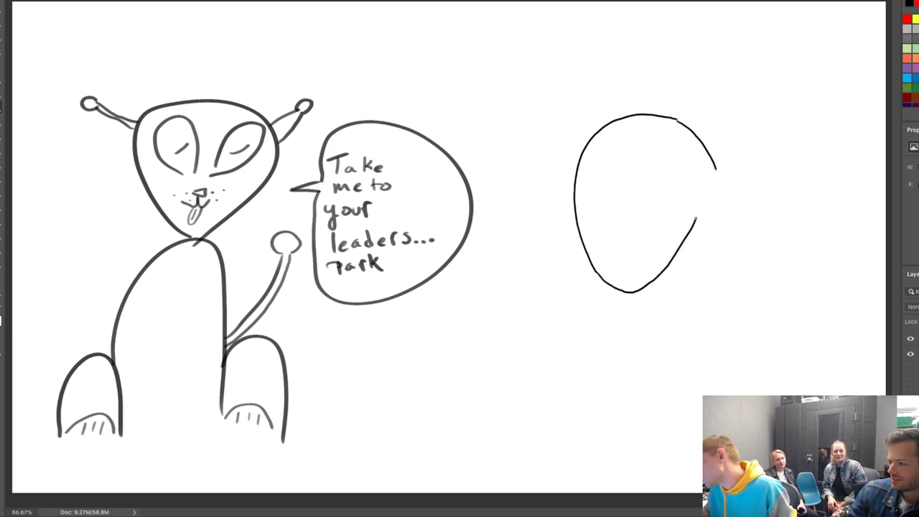
key("e")
mouse_move(710, 152)
left_mouse_down()
mouse_move(714, 185)
mouse_move(695, 219)
left_mouse_up()
key("b")
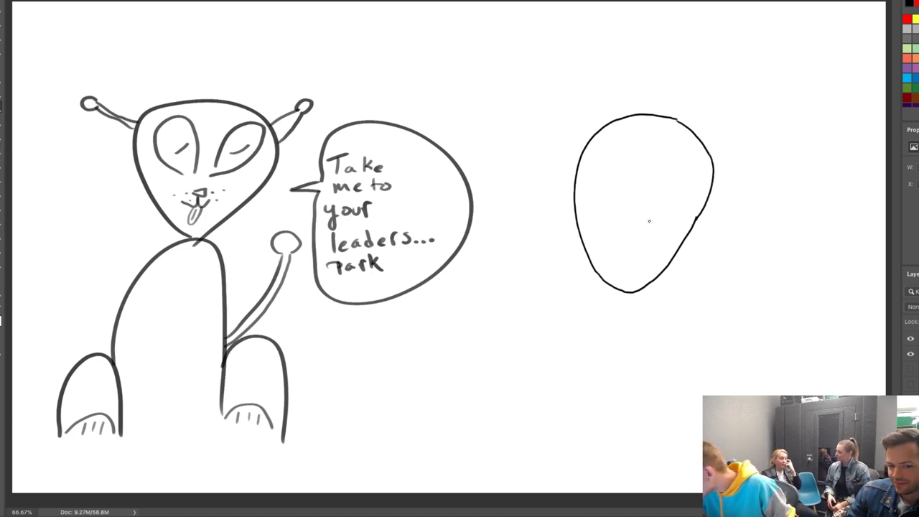
Draw two large oval eyes on the new head, with the far eye replacing the head outline at its edge.
mouse_move(633, 231)
left_mouse_down()
mouse_move(636, 206)
mouse_move(667, 191)
mouse_move(691, 203)
mouse_move(689, 231)
mouse_move(659, 250)
mouse_move(636, 242)
mouse_move(636, 216)
left_mouse_up()
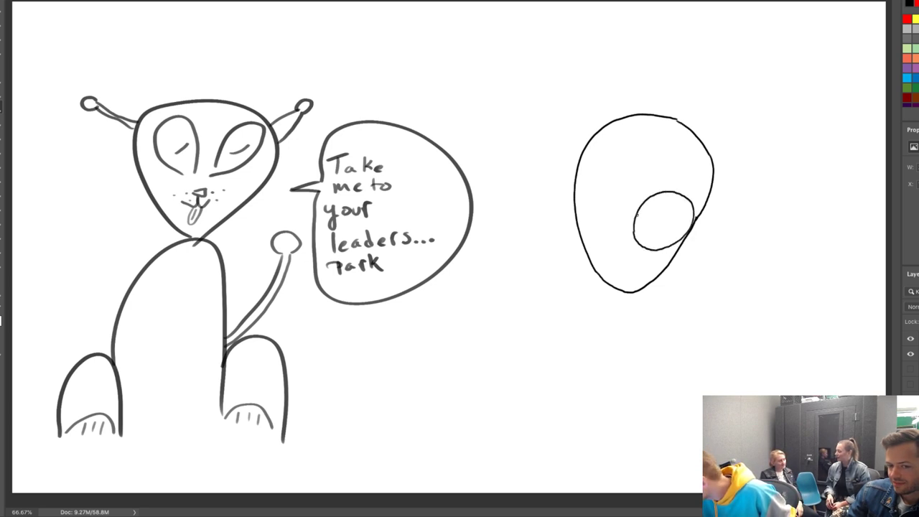
mouse_move(583, 235)
left_mouse_down()
mouse_move(596, 239)
mouse_move(602, 208)
mouse_move(578, 175)
mouse_move(579, 228)
mouse_move(575, 211)
mouse_move(586, 212)
mouse_move(579, 231)
mouse_move(573, 177)
left_mouse_up()
key("e")
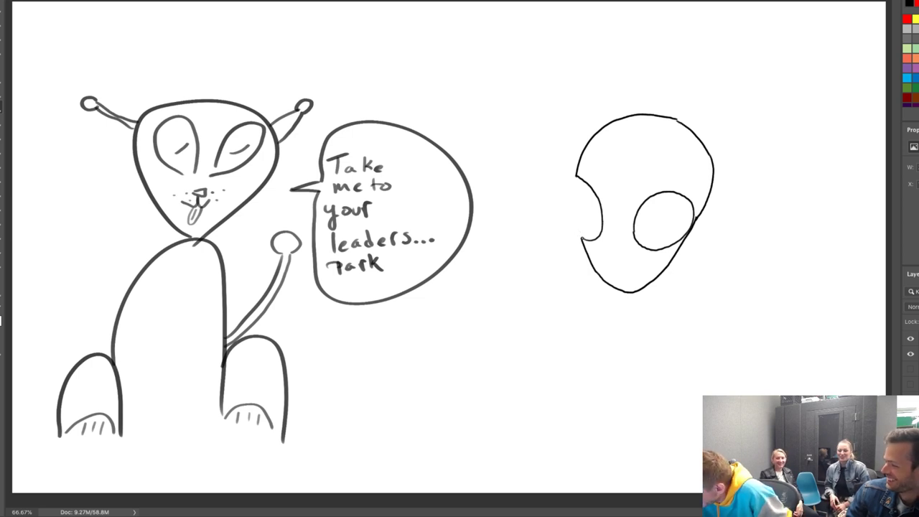
left_click_drag(583, 237, 575, 174)
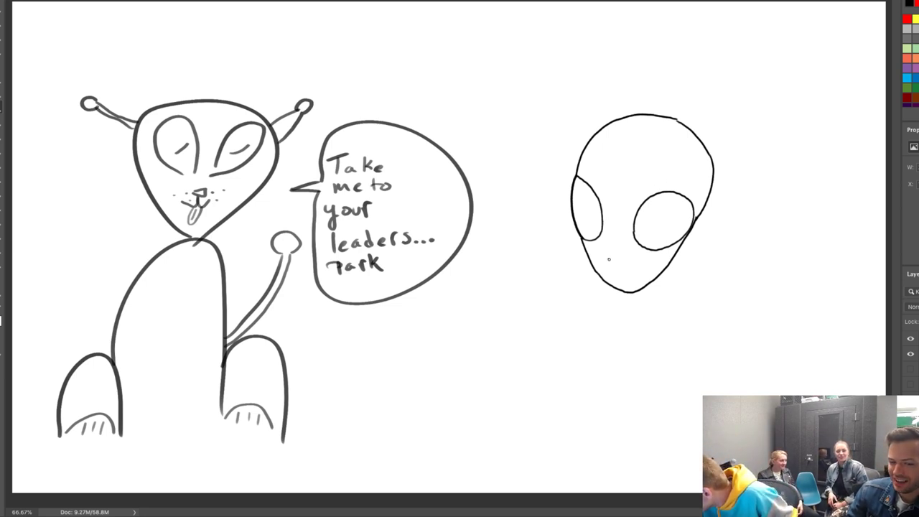
Draw a small black nose, cat-like mouth and whisker dots, plus a tongue hanging over the chin with drool drops.
mouse_move(615, 239)
left_mouse_down()
mouse_move(604, 239)
mouse_move(614, 240)
mouse_move(601, 257)
mouse_move(629, 251)
left_mouse_up()
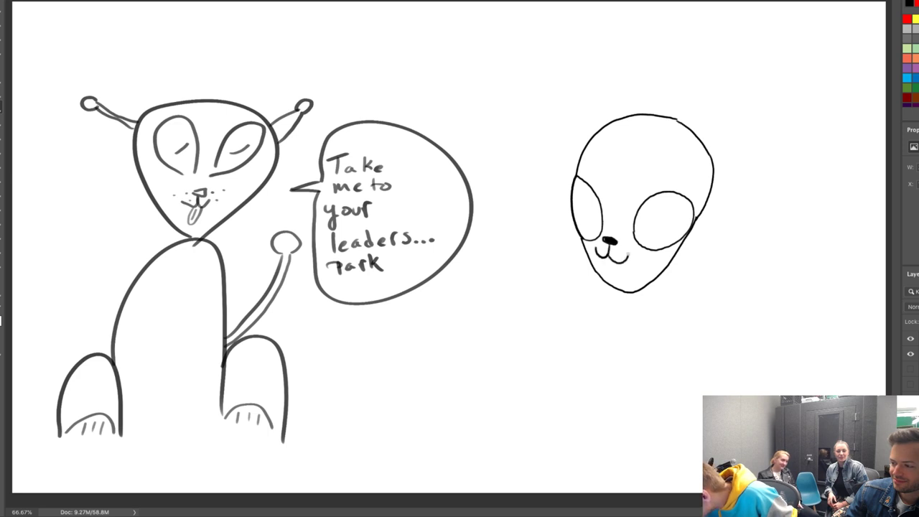
left_click(622, 251)
left_click(624, 253)
left_click(602, 250)
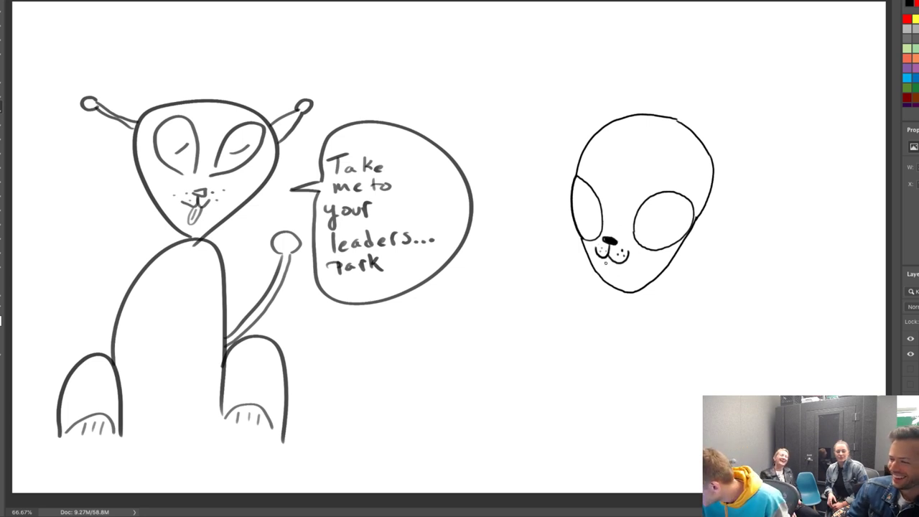
left_click_drag(601, 255, 604, 262)
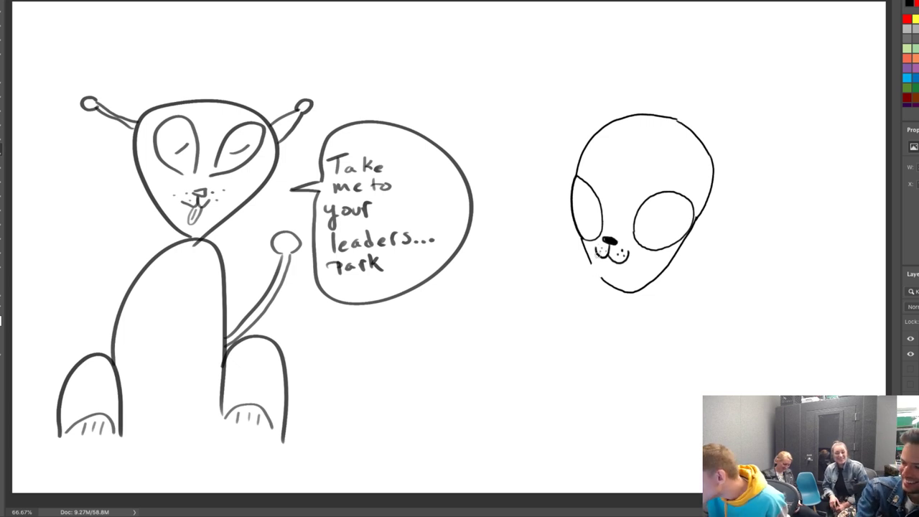
mouse_move(592, 263)
left_mouse_down()
mouse_move(594, 280)
mouse_move(609, 265)
left_mouse_up()
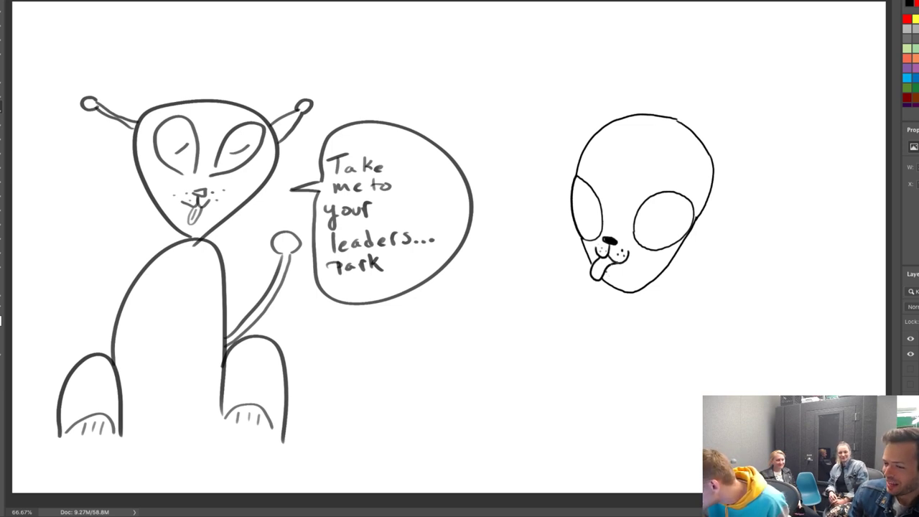
mouse_move(608, 271)
left_mouse_down()
mouse_move(619, 273)
mouse_move(608, 264)
mouse_move(578, 281)
mouse_move(589, 291)
left_mouse_up()
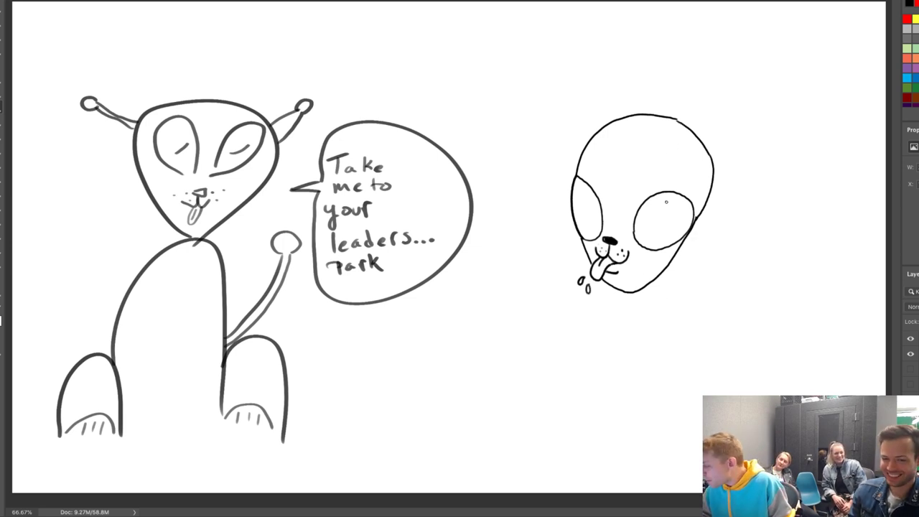
Select the insides of both eyes with the Magic Wand and fill them with black.
key("w")
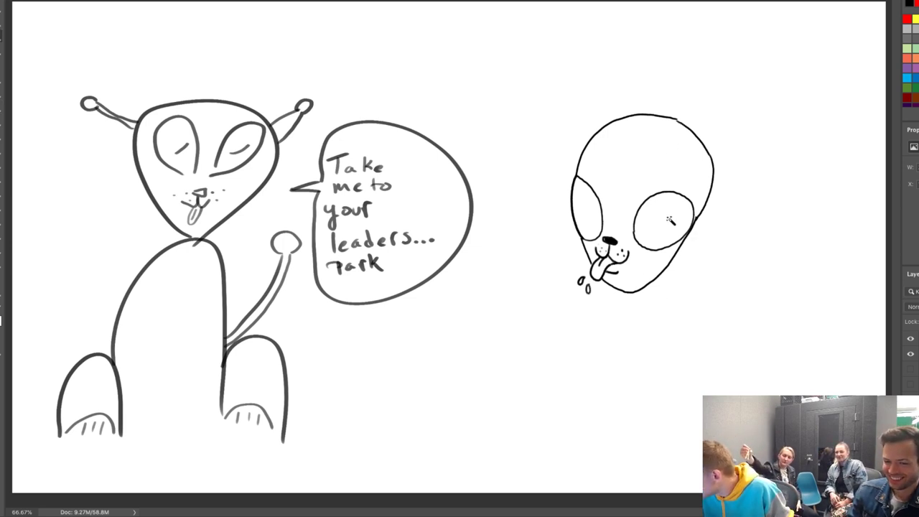
left_click(645, 237)
left_click(583, 201, "shift")
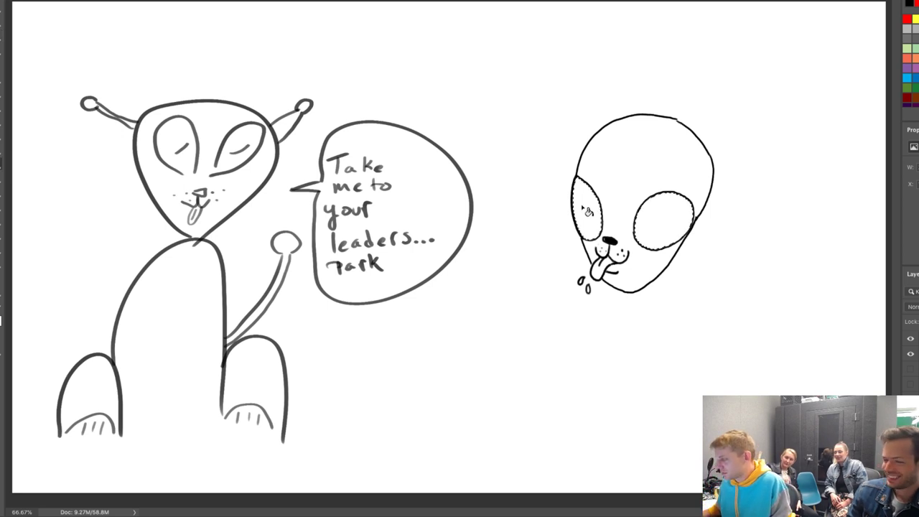
key("alt+BackSpace")
key("alt+BackSpace")
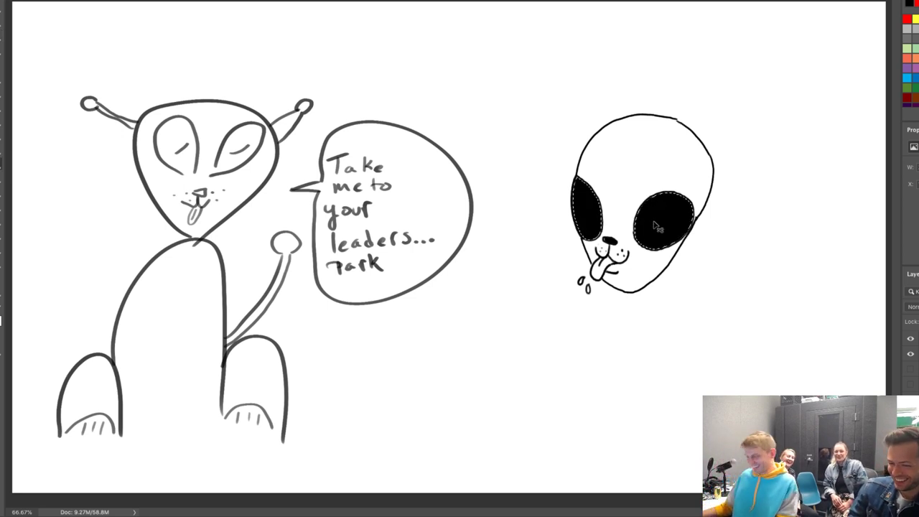
Deselect the eyes, brush the near eye's black edge smooth, and open a gap in the jaw outline for the neck.
key("v")
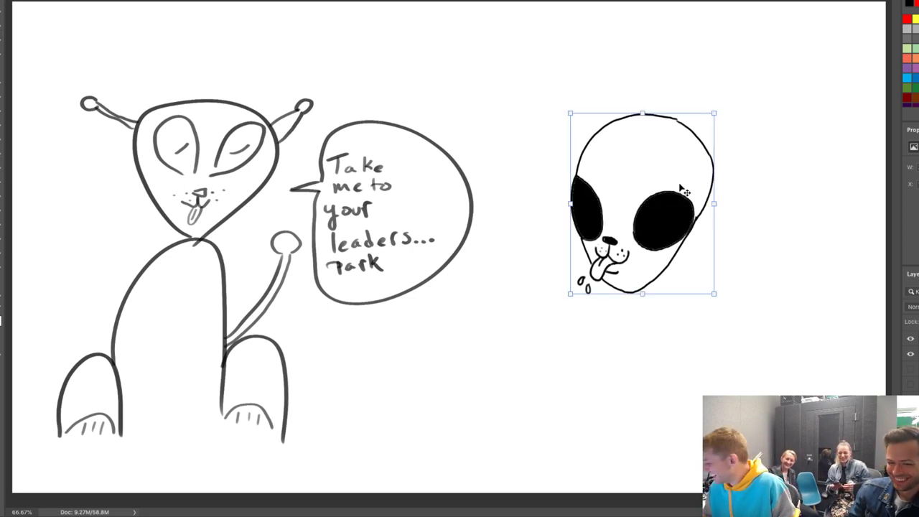
key("b")
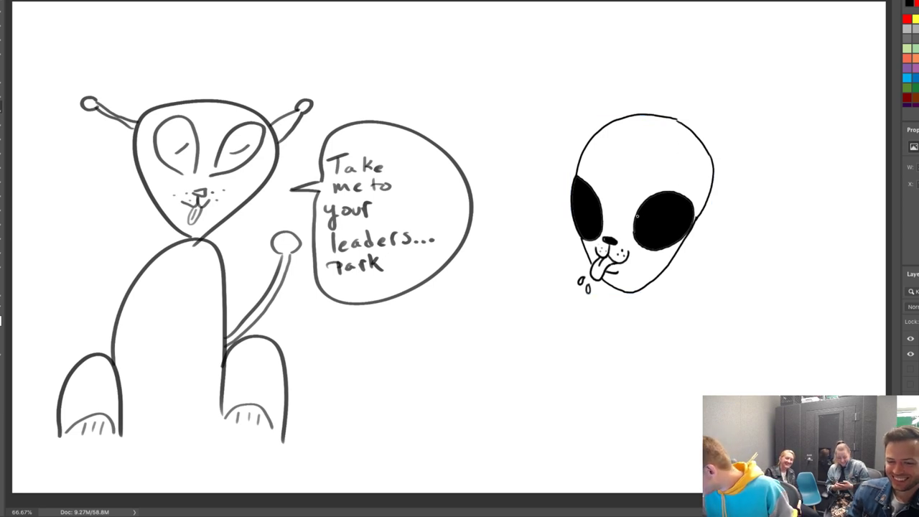
mouse_move(637, 215)
left_mouse_down()
mouse_move(636, 243)
mouse_move(655, 249)
mouse_move(691, 223)
left_mouse_up()
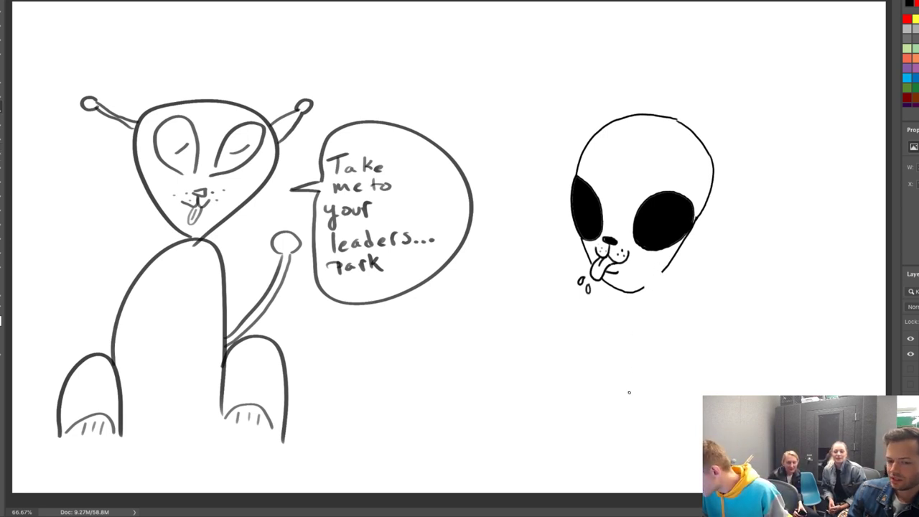
Draw the base line of the body and a rounded hind leg beneath the head, and touch up both black eyes.
mouse_move(604, 440)
left_mouse_down()
mouse_move(630, 452)
mouse_move(689, 450)
left_mouse_up()
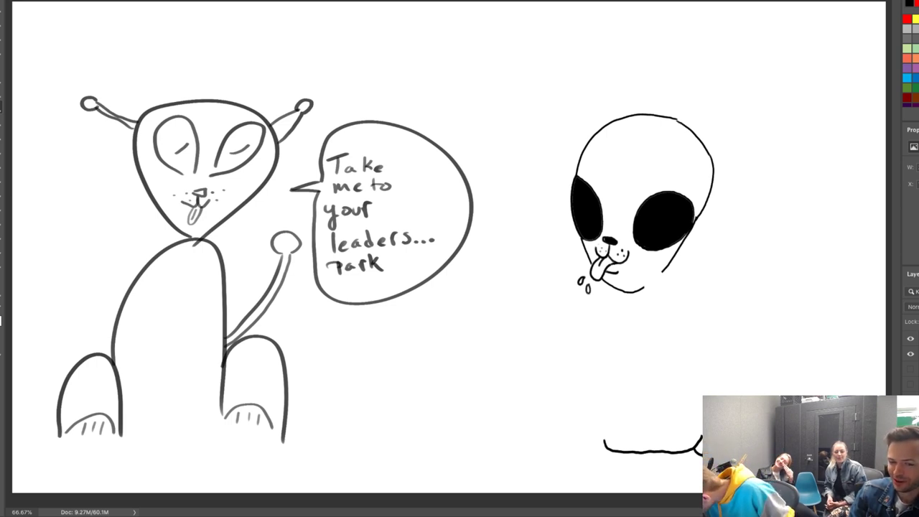
mouse_move(697, 427)
left_mouse_down()
mouse_move(709, 362)
mouse_move(727, 346)
mouse_move(751, 350)
mouse_move(767, 396)
left_mouse_up()
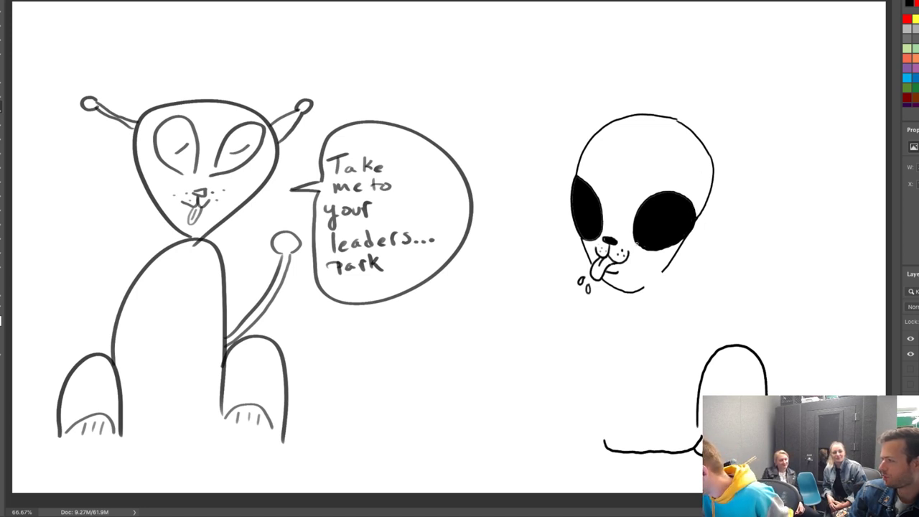
left_click_drag(650, 247, 681, 243)
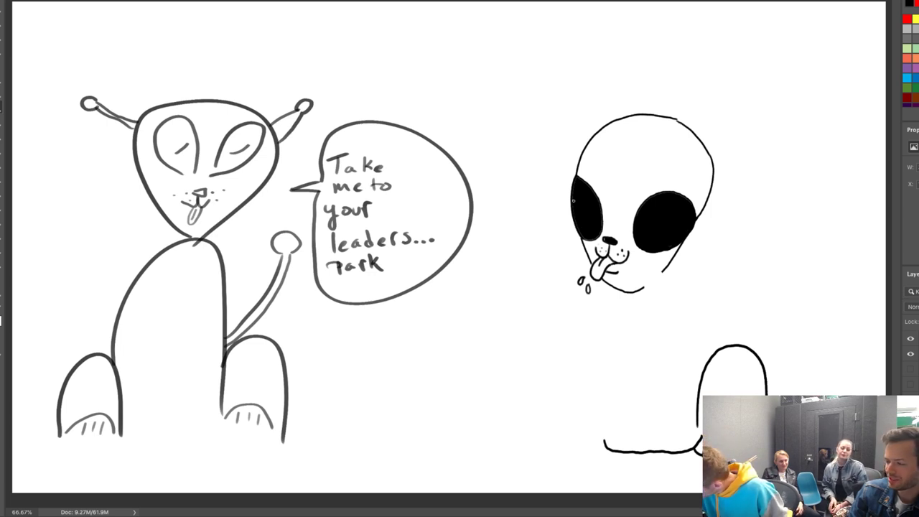
mouse_move(577, 177)
left_mouse_down()
mouse_move(601, 204)
mouse_move(601, 239)
left_mouse_up()
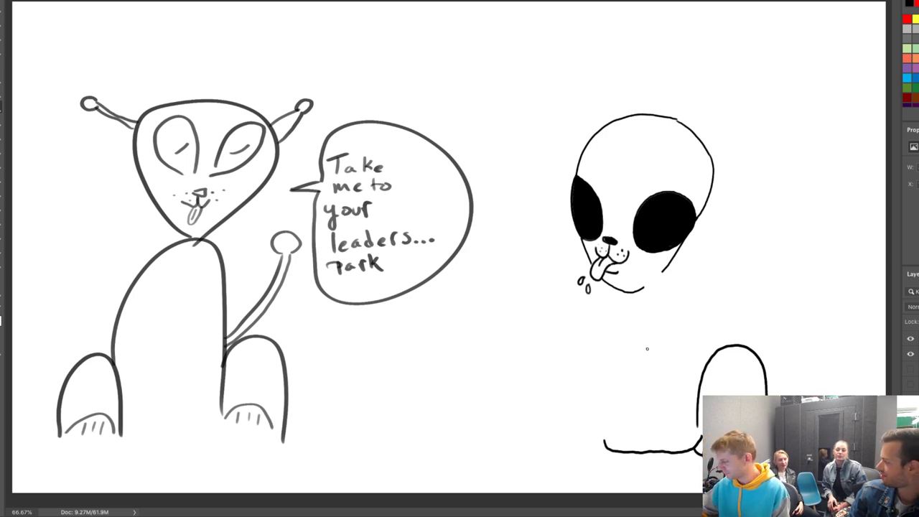
Draw the raised arm with a round paw, the torso sides, and the far leg with a toed foot.
mouse_move(663, 277)
left_mouse_down()
mouse_move(701, 329)
mouse_move(731, 290)
mouse_move(743, 242)
left_mouse_up()
mouse_move(739, 203)
left_mouse_down()
mouse_move(726, 165)
mouse_move(739, 156)
mouse_move(771, 172)
mouse_move(772, 185)
mouse_move(755, 200)
mouse_move(756, 284)
mouse_move(737, 323)
mouse_move(711, 352)
left_mouse_up()
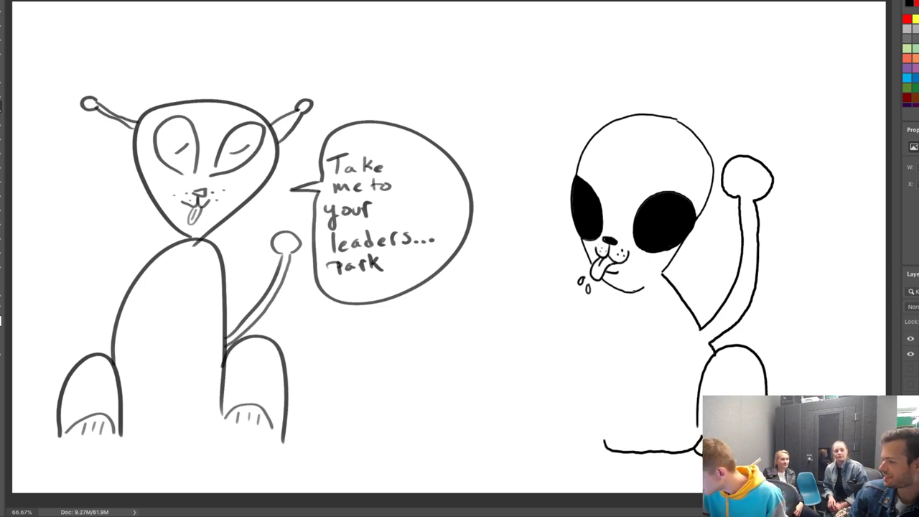
mouse_move(639, 289)
left_mouse_down()
mouse_move(605, 363)
mouse_move(601, 413)
left_mouse_up()
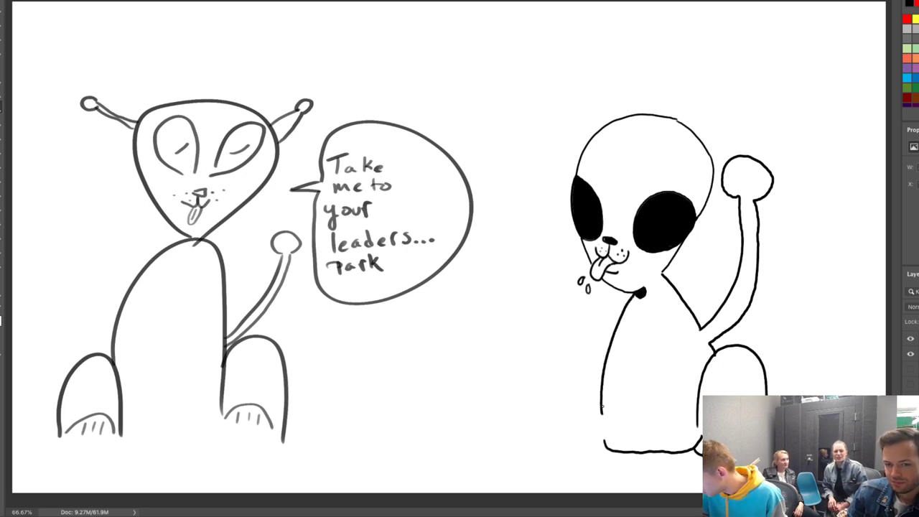
mouse_move(611, 346)
left_mouse_down()
mouse_move(602, 341)
mouse_move(578, 357)
mouse_move(573, 434)
mouse_move(558, 457)
mouse_move(579, 464)
mouse_move(605, 452)
left_mouse_up()
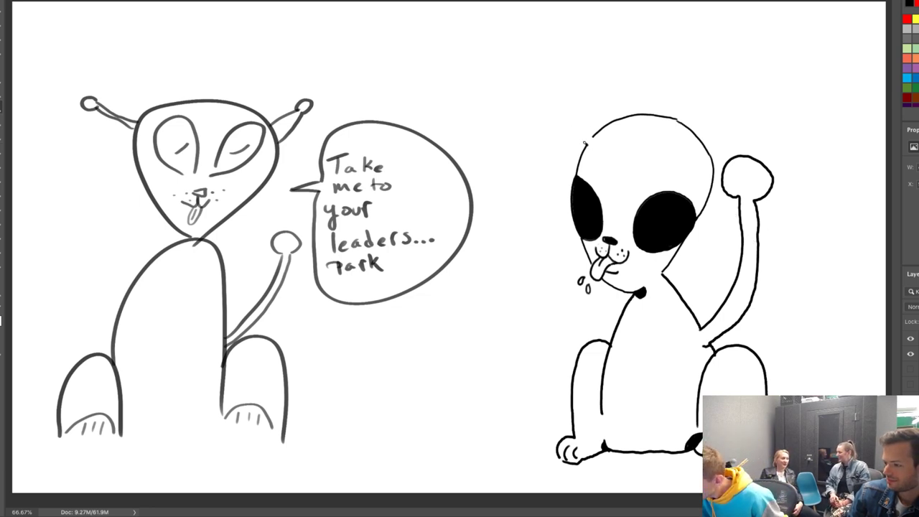
mouse_move(586, 143)
left_mouse_down()
mouse_move(531, 105)
mouse_move(534, 93)
mouse_move(588, 136)
left_mouse_up()
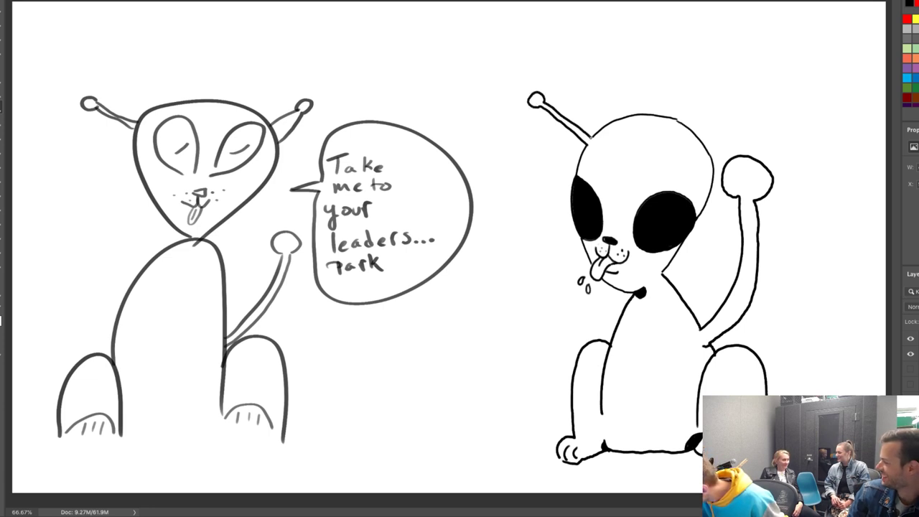
mouse_move(677, 118)
left_mouse_down()
mouse_move(701, 142)
mouse_move(754, 77)
left_mouse_up()
left_click_drag(708, 147, 752, 84)
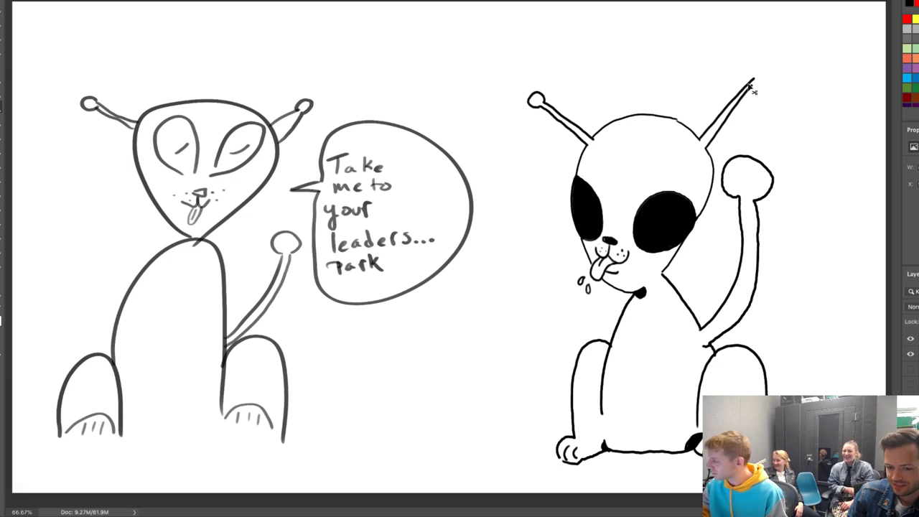
left_click(539, 104)
key("ctrl+d")
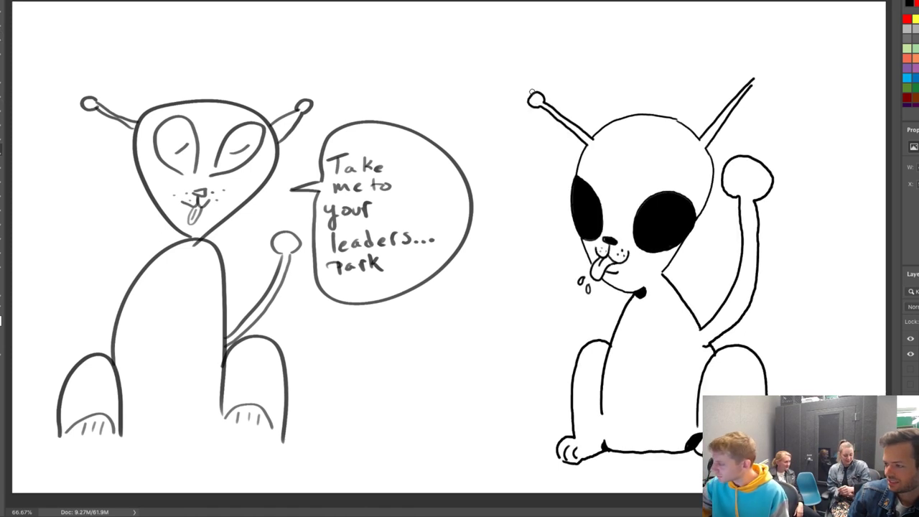
mouse_move(541, 91)
left_mouse_down()
mouse_move(543, 105)
mouse_move(591, 139)
left_mouse_up()
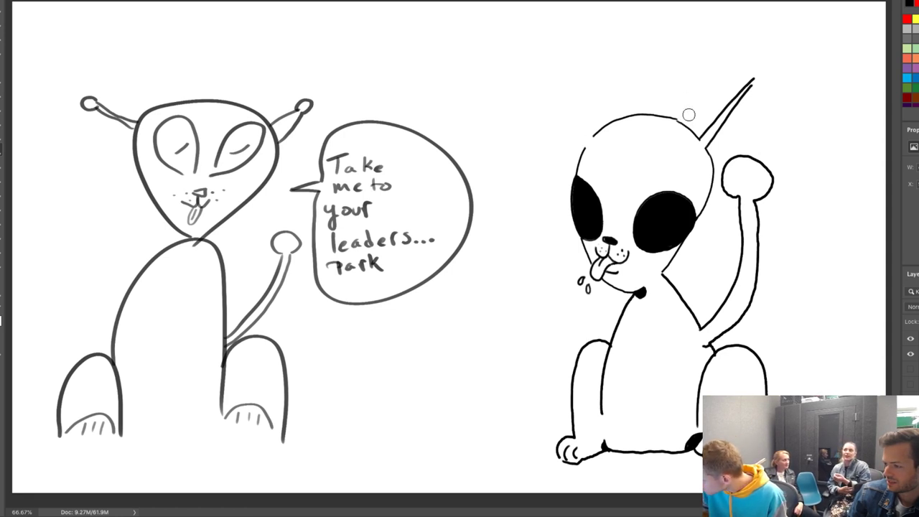
left_click_drag(753, 79, 706, 145)
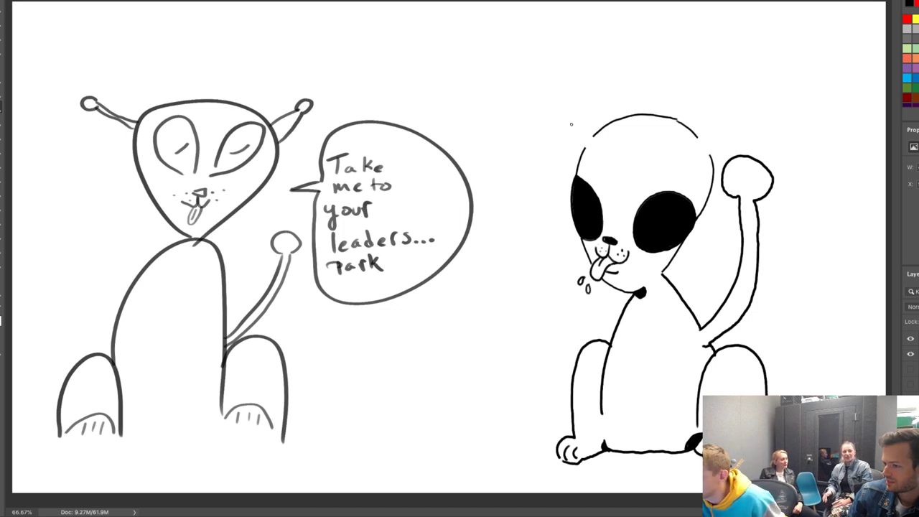
Draw two pointed cat ears tipped with round balls, add inner-ear lines, and clean up the near ear's inner marks.
left_click_drag(582, 155, 559, 107)
mouse_move(615, 120)
left_mouse_down()
mouse_move(548, 79)
mouse_move(543, 95)
mouse_move(580, 118)
mouse_move(567, 101)
mouse_move(584, 140)
left_mouse_up()
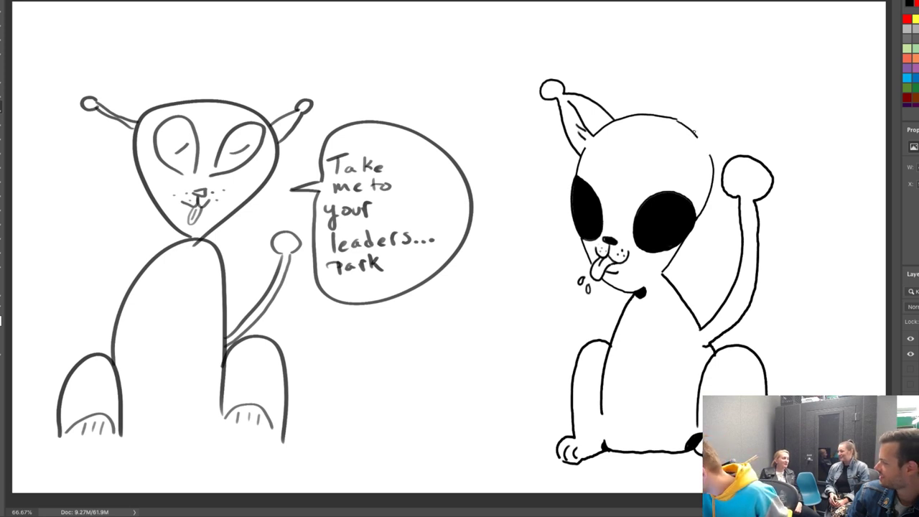
left_click_drag(679, 115, 729, 96)
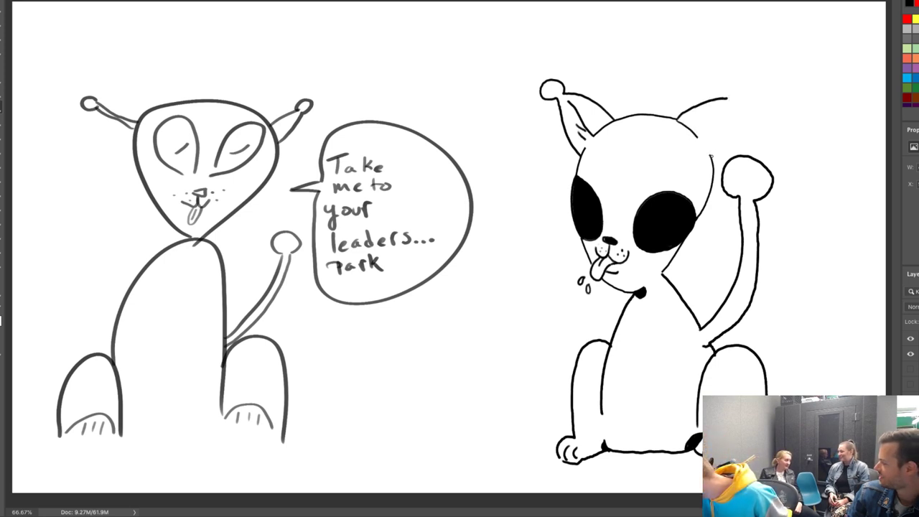
mouse_move(713, 157)
left_mouse_down()
mouse_move(748, 84)
mouse_move(740, 77)
mouse_move(730, 99)
left_mouse_up()
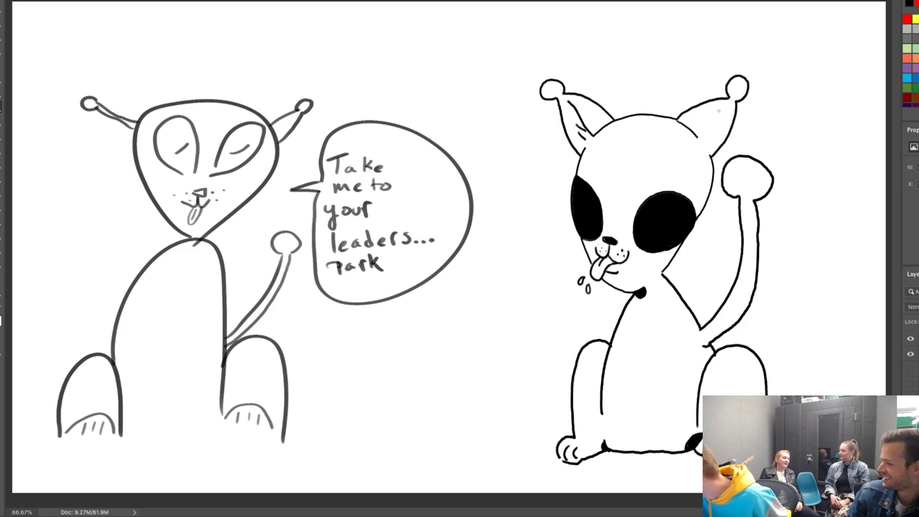
left_click_drag(699, 135, 721, 103)
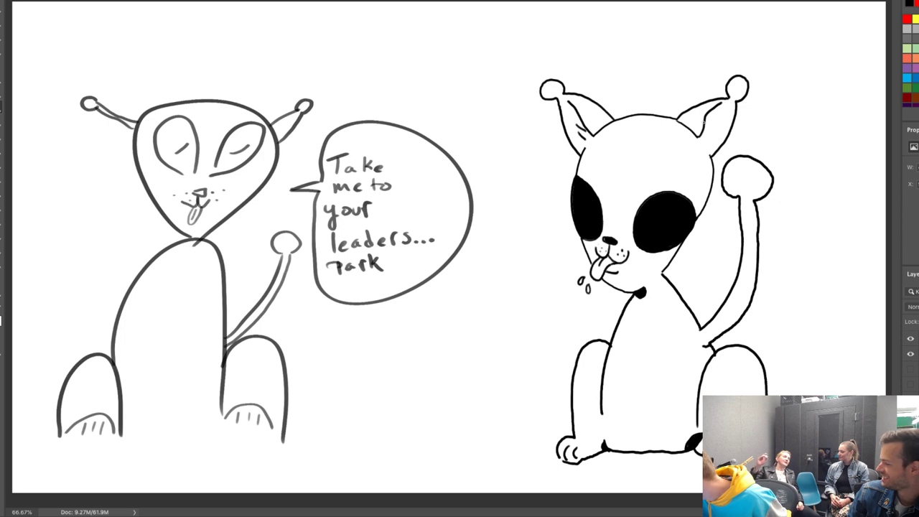
left_click_drag(700, 144, 716, 127)
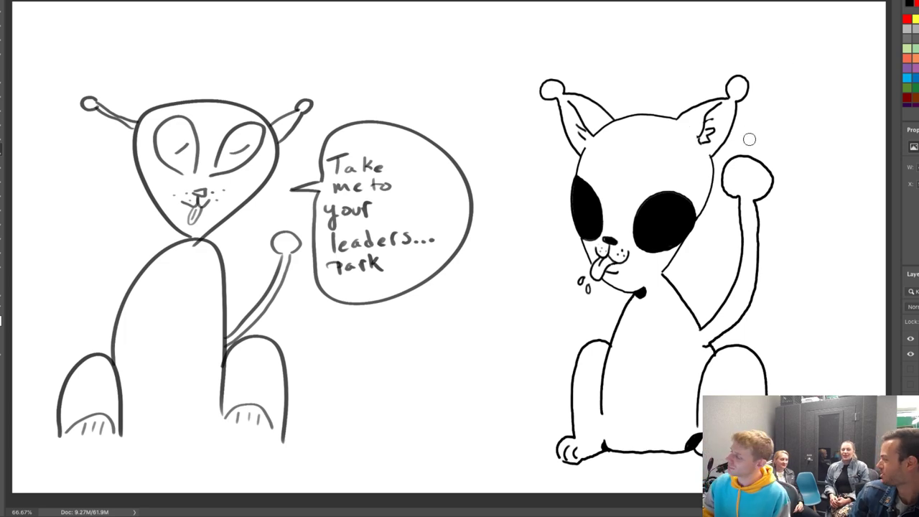
scroll(731, 140, "down", 2)
scroll(731, 140, "up", 3)
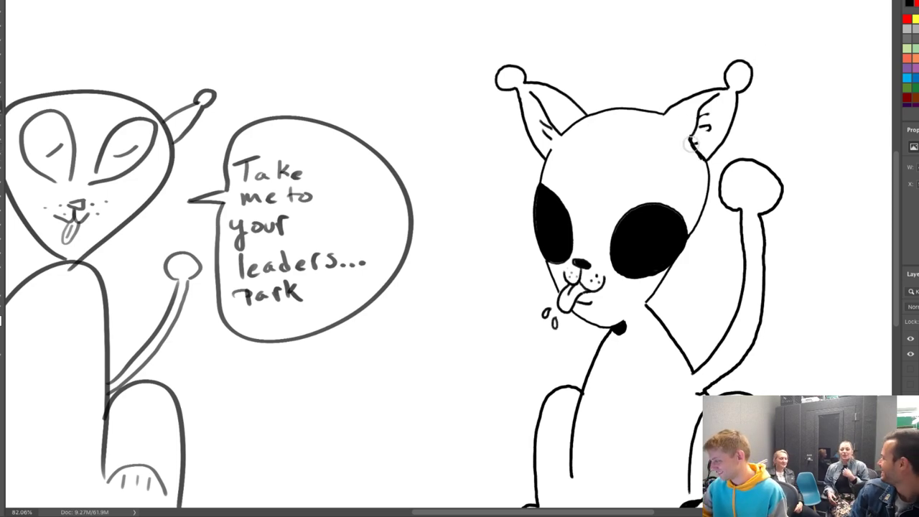
Paint a white curved closed-eyelid line inside each black eye of the new alien.
scroll(700, 161, "down", 8)
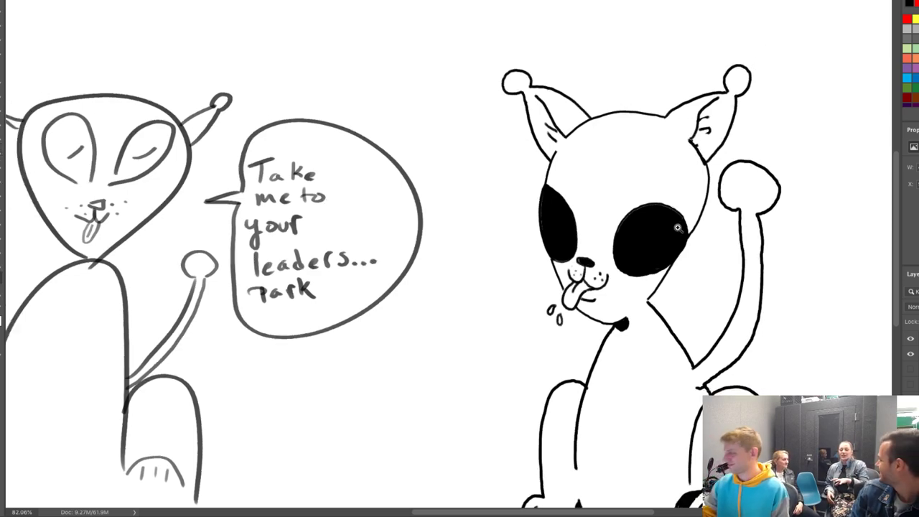
scroll(613, 321, "up", 4)
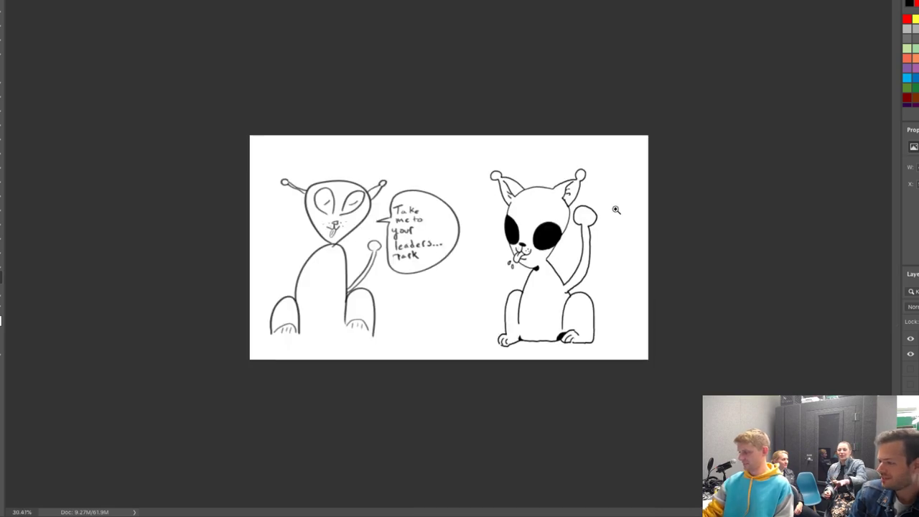
scroll(614, 205, "up", 2)
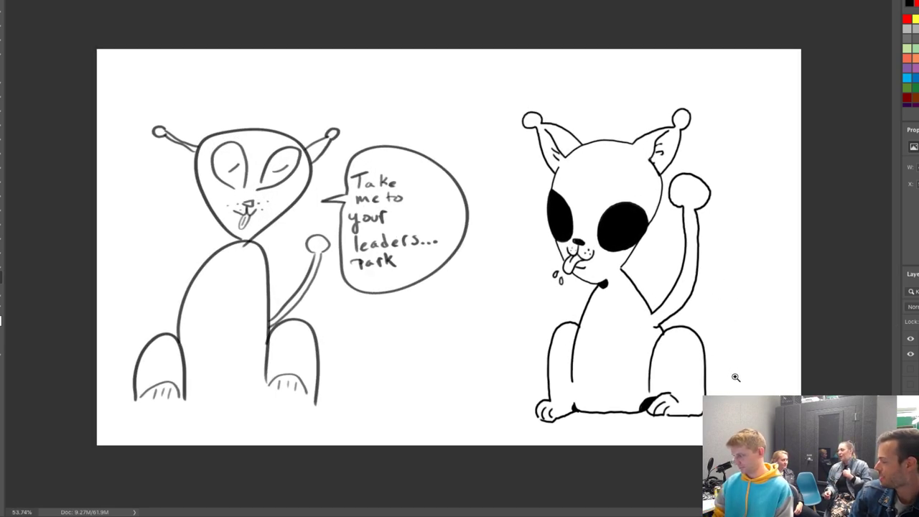
scroll(740, 373, "down", 2)
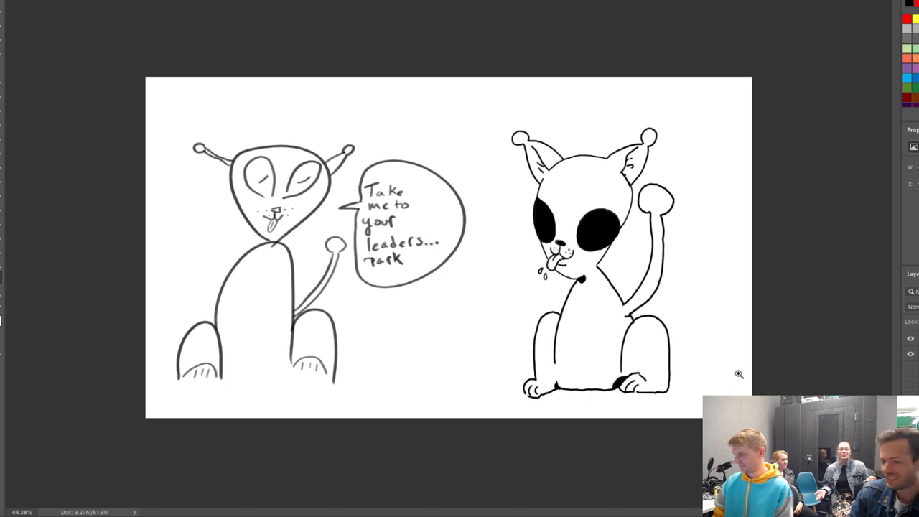
scroll(596, 211, "up", 4)
key("b")
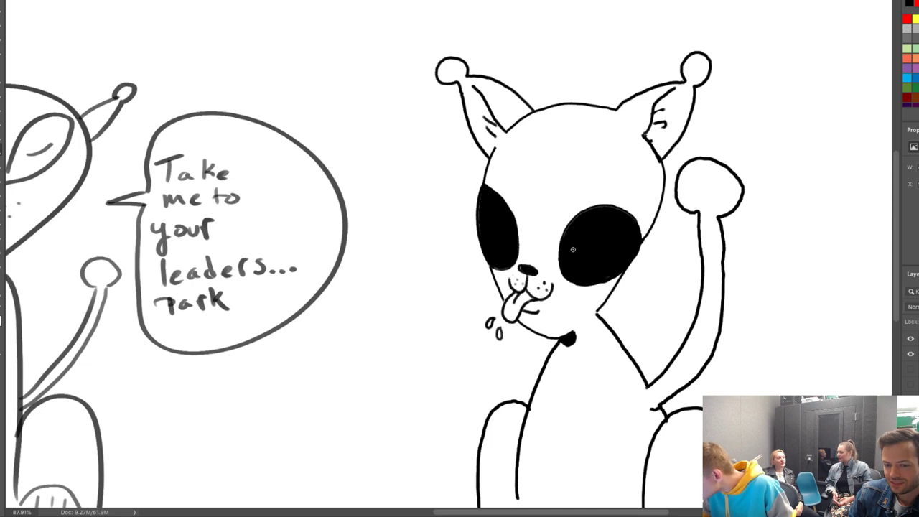
left_click_drag(573, 250, 612, 243)
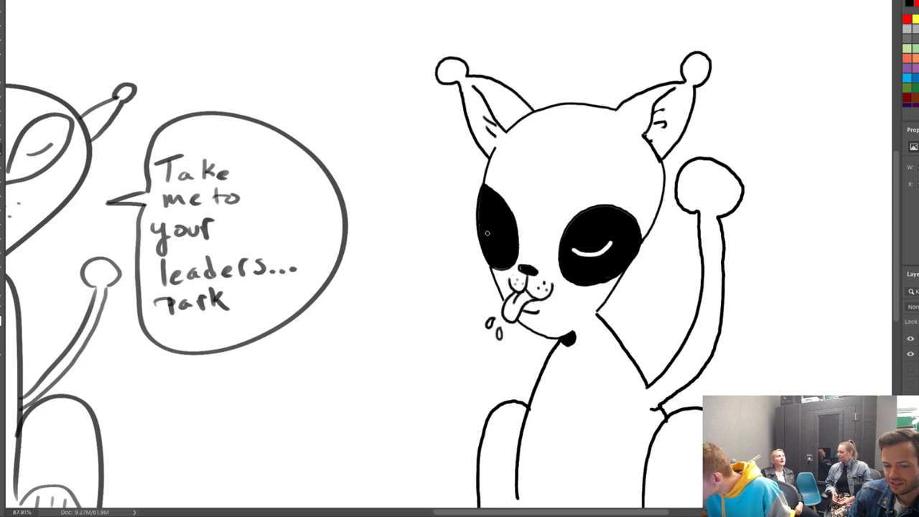
mouse_move(488, 235)
left_mouse_down()
mouse_move(506, 243)
mouse_move(512, 235)
left_mouse_up()
Switch back to black and draw a short slanted eyebrow above each eye.
key("x")
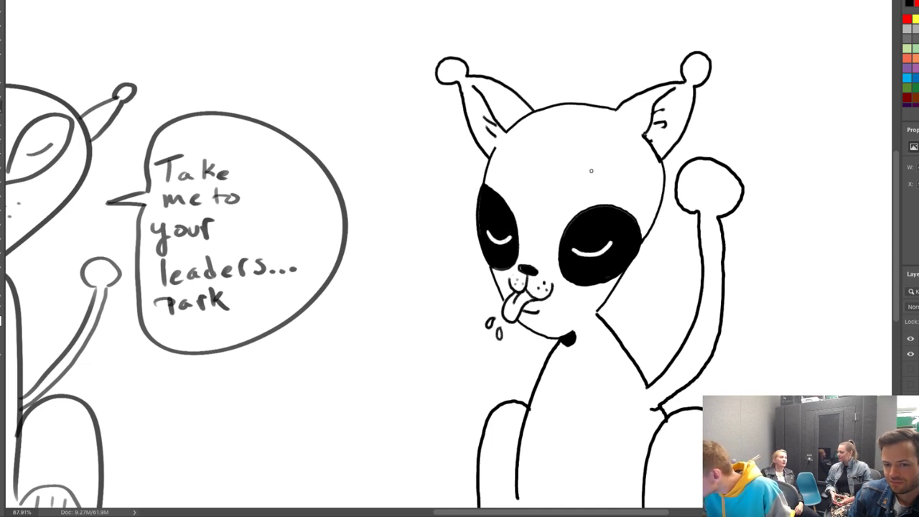
left_click_drag(582, 173, 614, 175)
left_click_drag(491, 181, 515, 161)
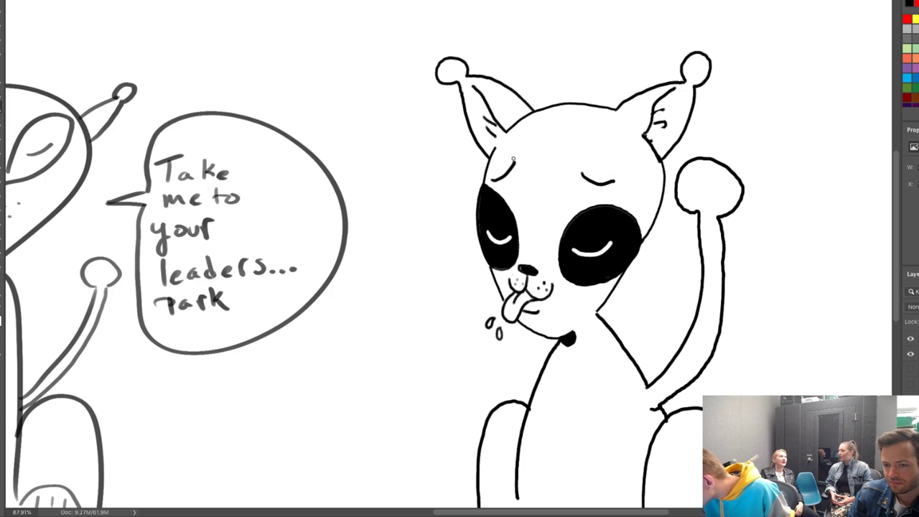
Draw small black motion lines beside the raised round paw.
scroll(743, 221, "down", 5)
scroll(740, 237, "up", 3)
scroll(718, 248, "down", 1)
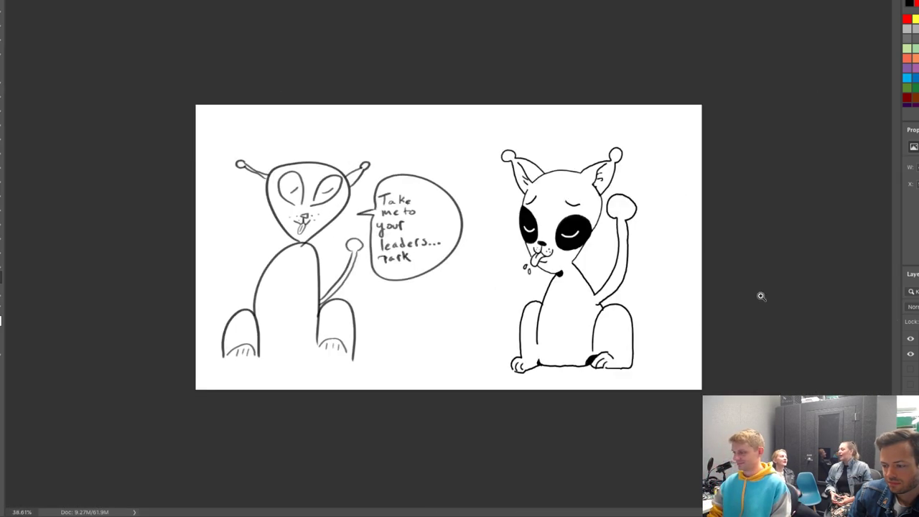
scroll(657, 240, "up", 2)
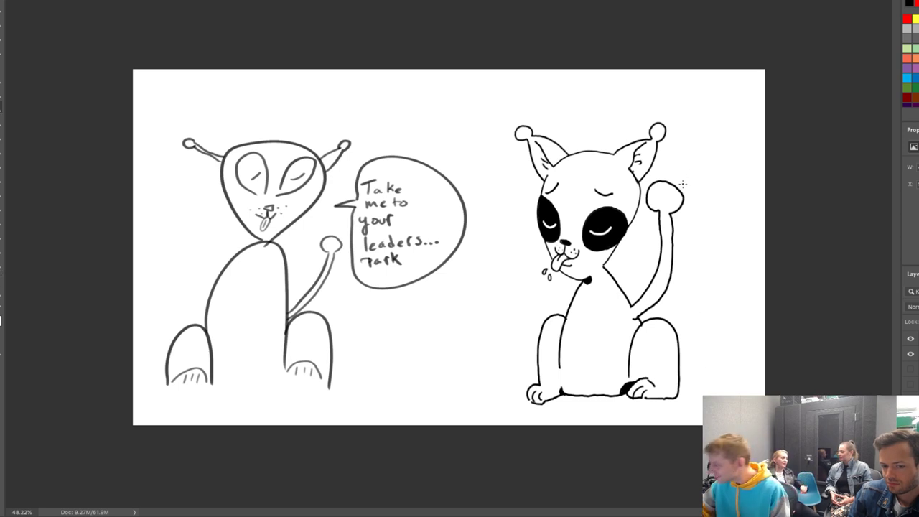
left_click_drag(682, 178, 682, 201)
mouse_move(690, 177)
left_mouse_down()
mouse_move(691, 193)
mouse_move(700, 186)
mouse_move(690, 186)
left_mouse_up()
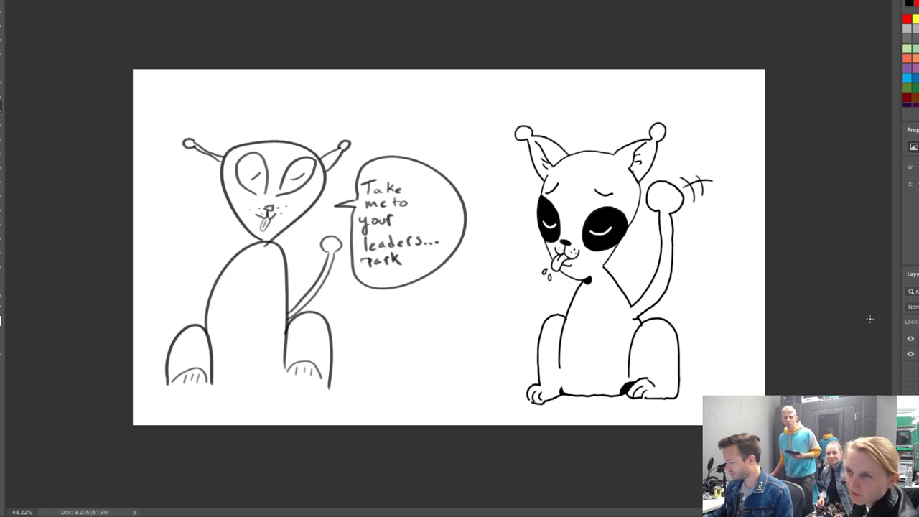
Hide the layers with the two cat-like aliens to get a blank white canvas.
left_click(910, 338)
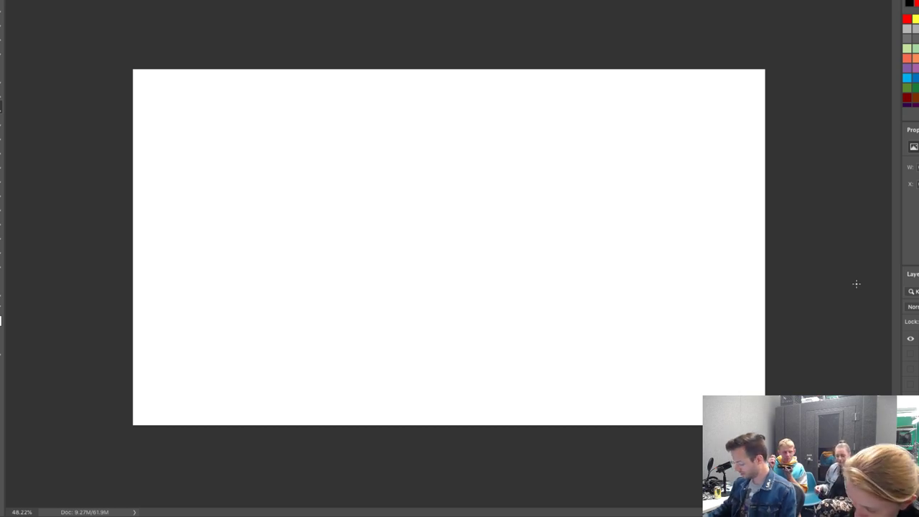
key("i")
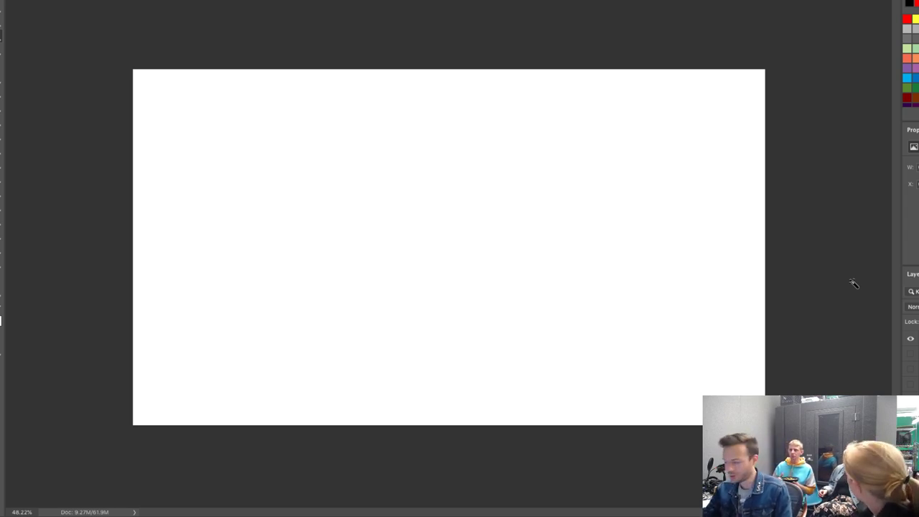
key("m")
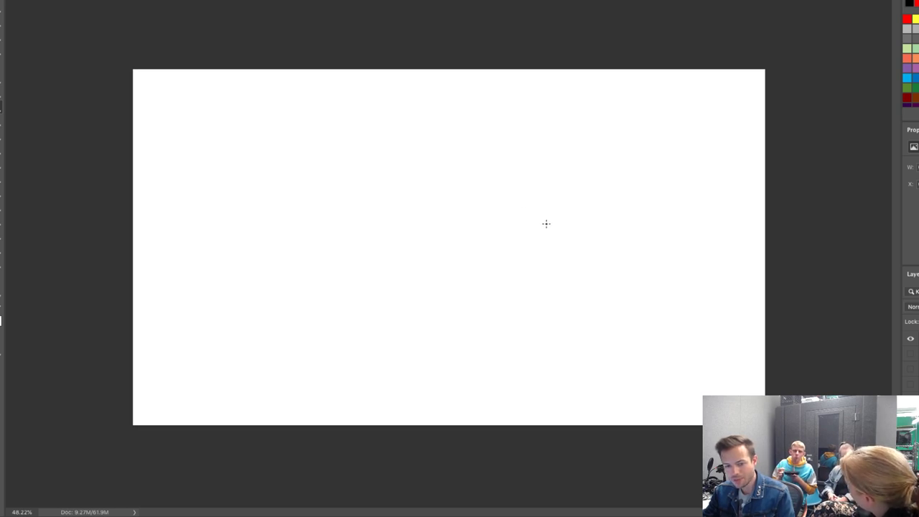
Draw a scalloped, fluffy head outline in black, left open at its base, and shift it slightly lower on the canvas.
key("z")
left_click_drag(460, 295, 464, 271)
key("b")
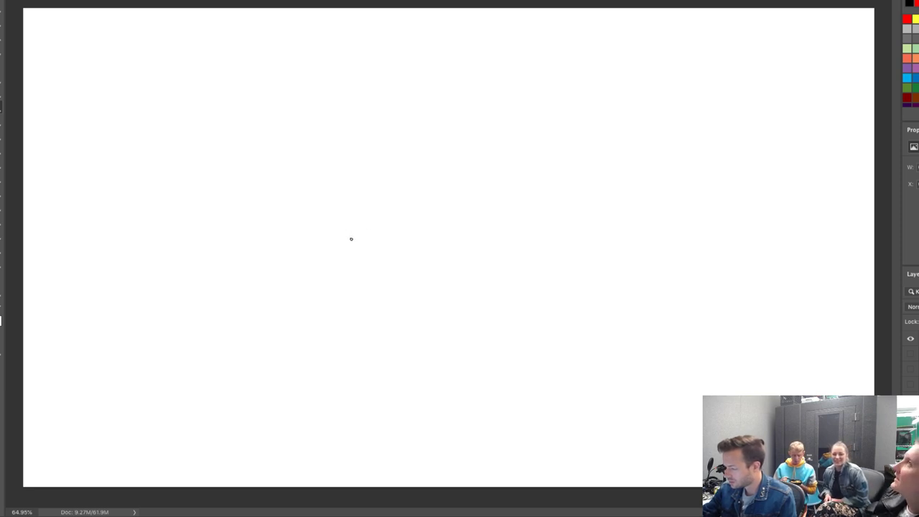
left_click_drag(351, 240, 349, 198)
key("ctrl+z")
mouse_move(350, 239)
left_mouse_down()
mouse_move(339, 159)
mouse_move(357, 130)
mouse_move(405, 84)
mouse_move(450, 70)
left_mouse_up()
key("ctrl+z")
mouse_move(385, 102)
left_mouse_down()
mouse_move(412, 77)
mouse_move(456, 67)
mouse_move(521, 81)
mouse_move(534, 100)
left_mouse_up()
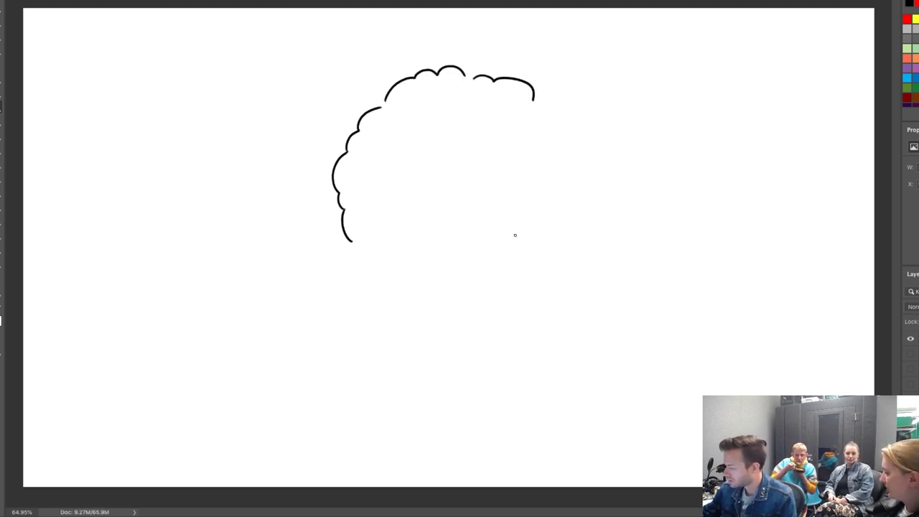
left_click_drag(508, 255, 541, 210)
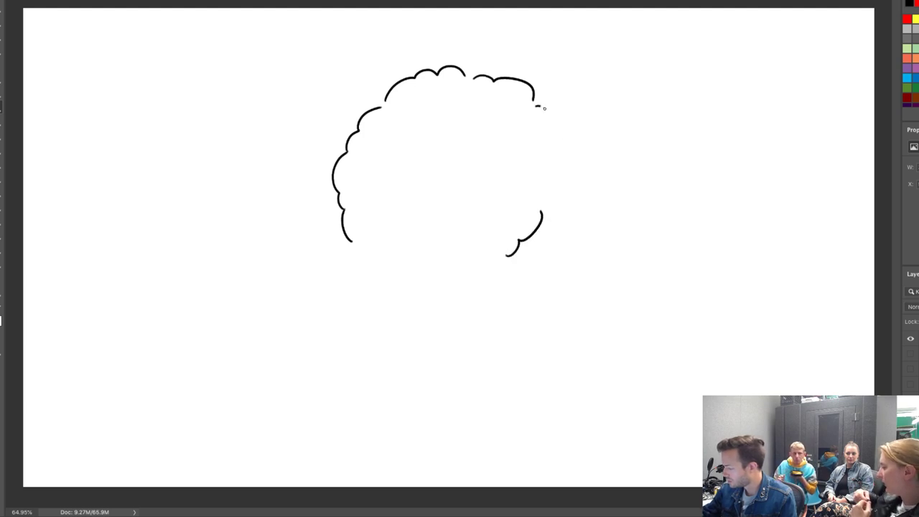
mouse_move(540, 106)
left_mouse_down()
mouse_move(557, 152)
mouse_move(538, 207)
left_mouse_up()
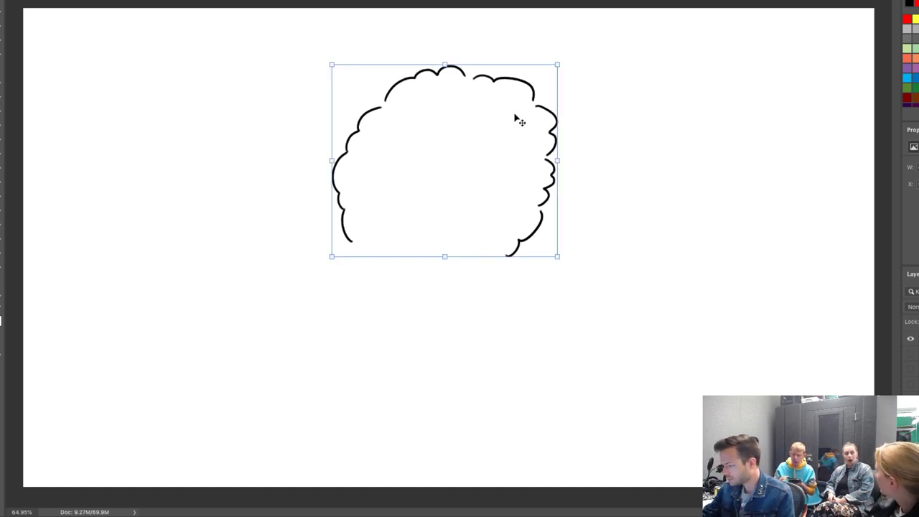
left_click_drag(517, 117, 512, 150)
Draw a tall tab shape with a curved top edge rising from the upper-left part of the fluffy head.
mouse_move(399, 117)
left_mouse_down()
mouse_move(428, 61)
mouse_move(417, 65)
mouse_move(463, 66)
mouse_move(455, 93)
mouse_move(490, 52)
left_mouse_up()
key("ctrl+z")
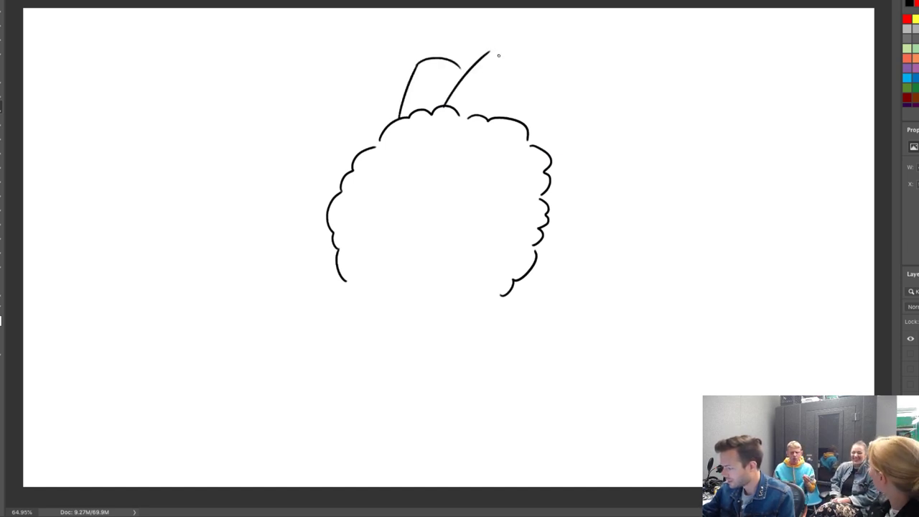
key("ctrl+z")
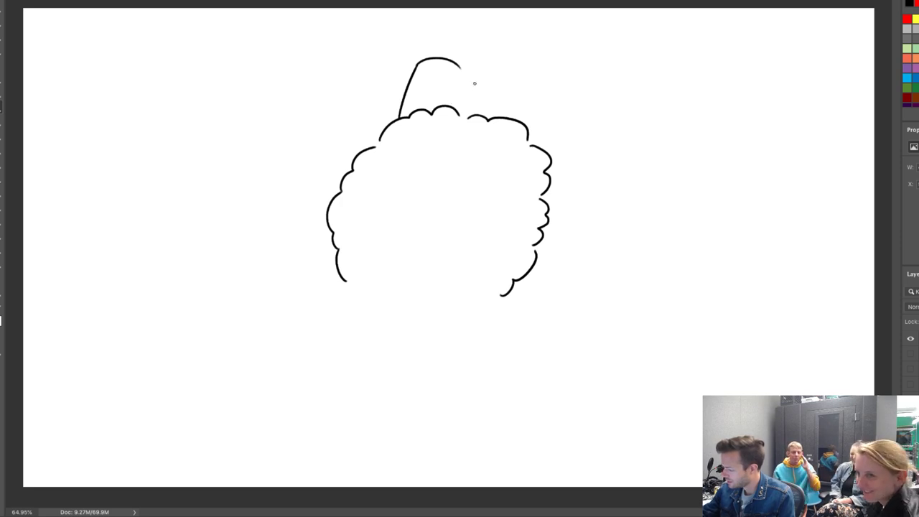
mouse_move(460, 67)
left_mouse_down()
mouse_move(451, 107)
mouse_move(499, 59)
left_mouse_up()
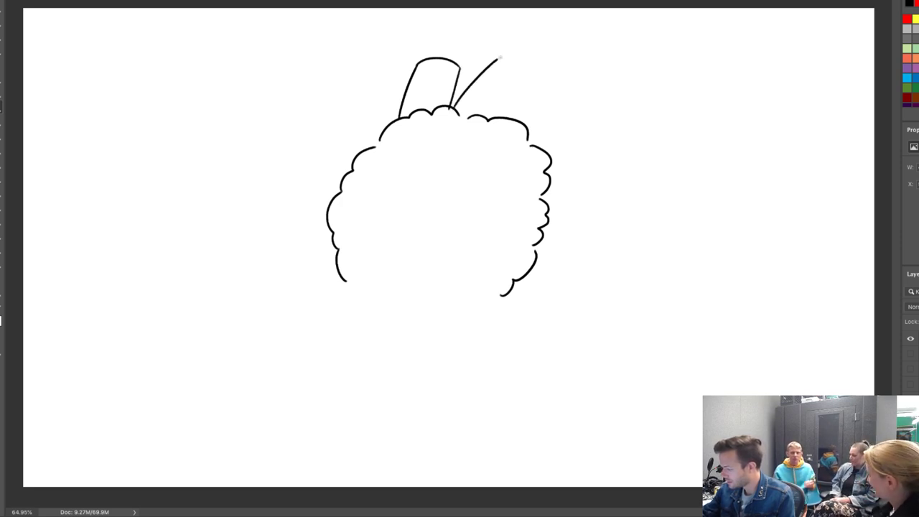
Draw two more rounded tab shapes beside the first, fanning around the head's upper right.
key("ctrl+z")
mouse_move(453, 107)
left_mouse_down()
mouse_move(507, 52)
mouse_move(524, 81)
left_mouse_up()
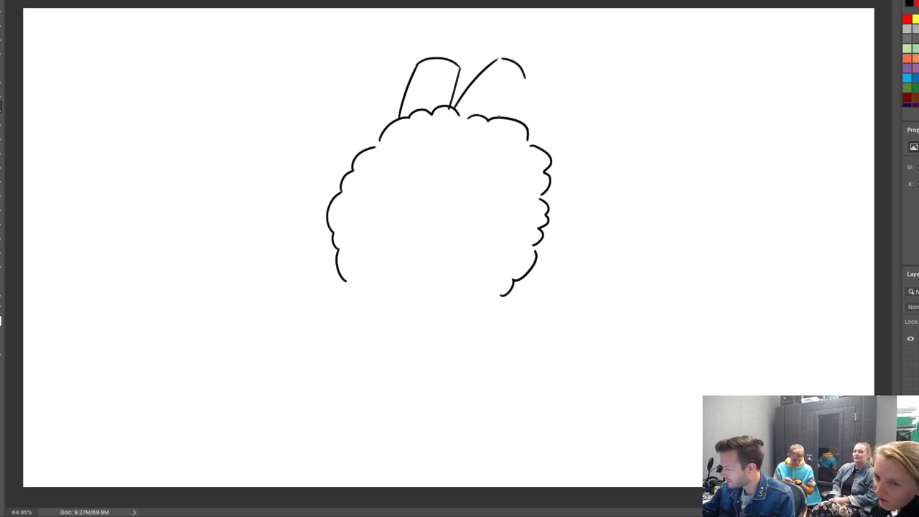
mouse_move(496, 116)
left_mouse_down()
mouse_move(560, 91)
mouse_move(572, 131)
left_mouse_up()
left_click_drag(524, 76, 515, 102)
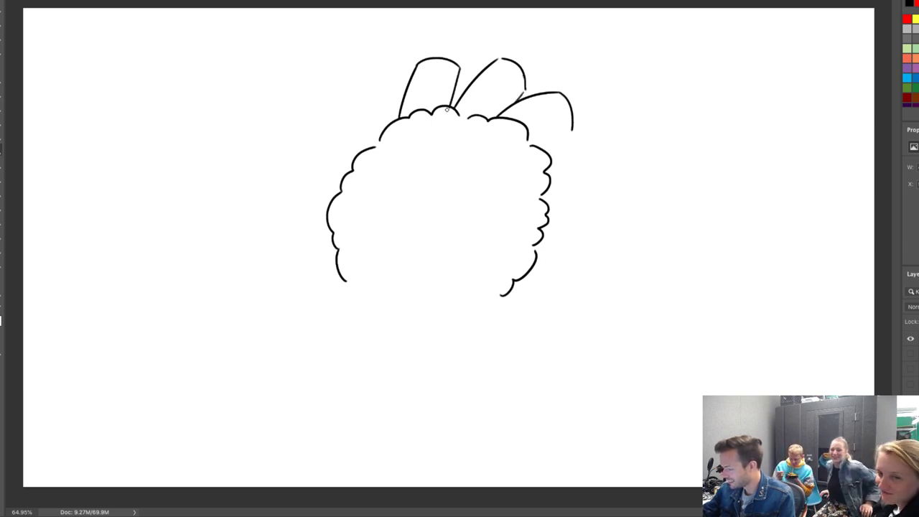
left_click_drag(530, 138, 572, 130)
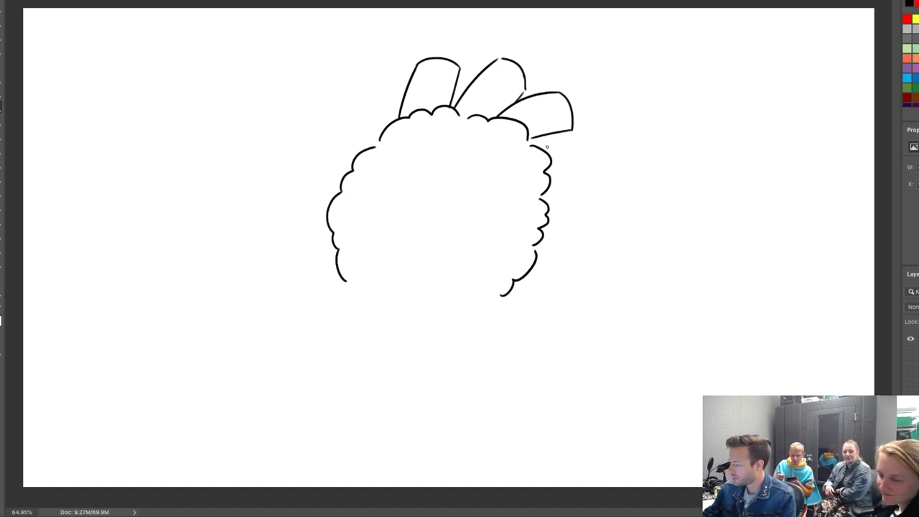
left_click_drag(552, 178, 599, 161)
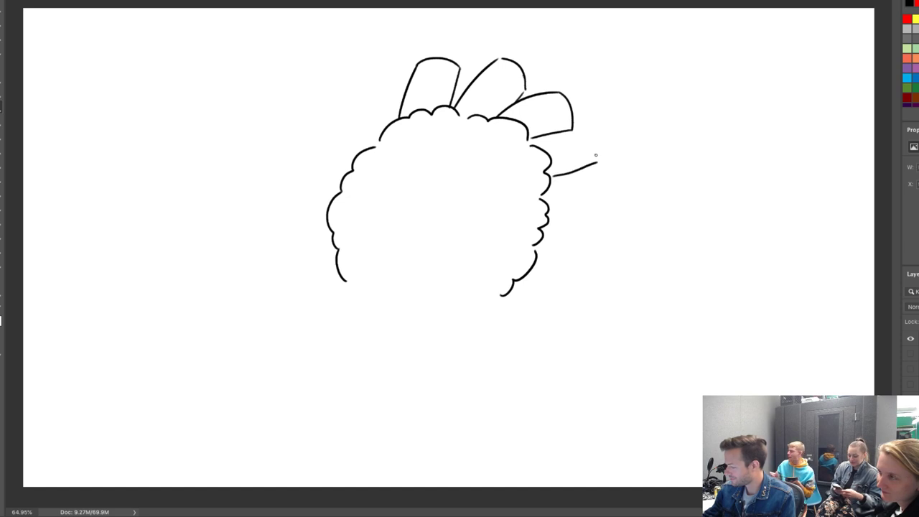
key("ctrl+z")
left_click_drag(551, 179, 602, 159)
key("ctrl+z")
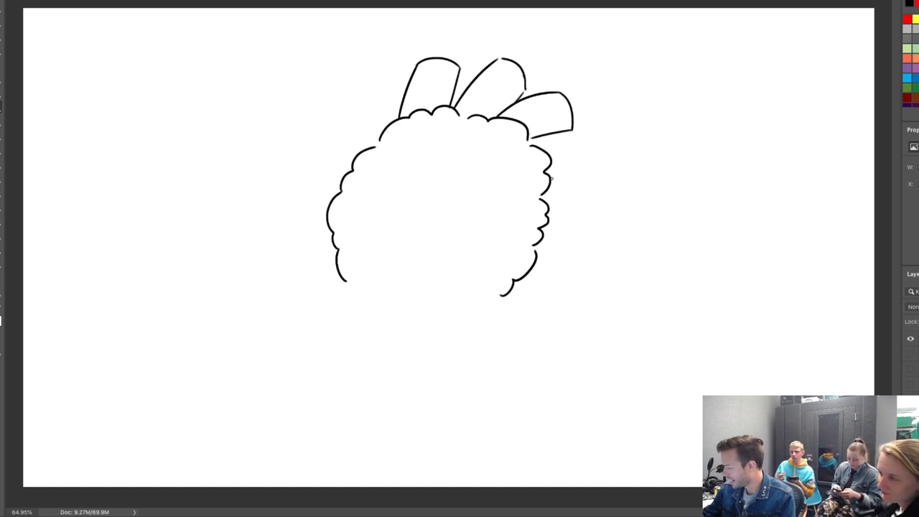
mouse_move(552, 179)
left_mouse_down()
mouse_move(593, 169)
mouse_move(585, 126)
left_mouse_up()
key("ctrl+z")
key("ctrl+z")
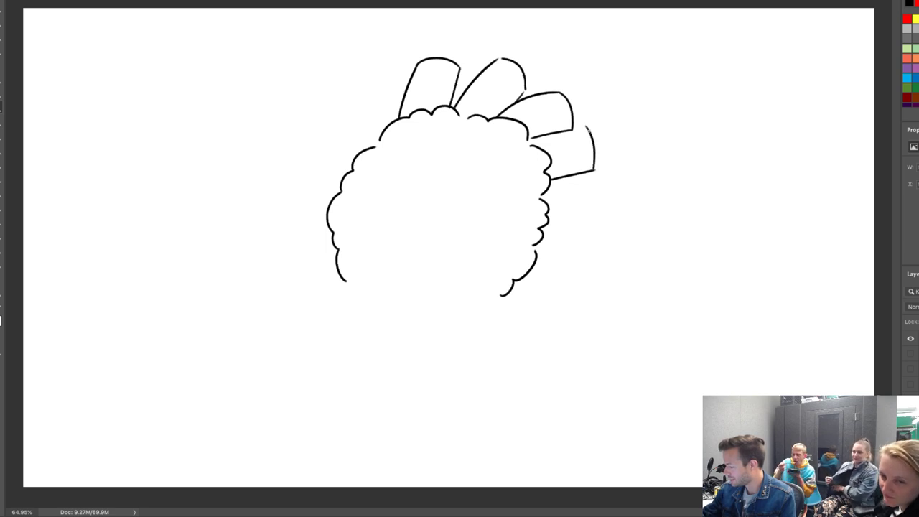
key("ctrl+z")
key("ctrl+z")
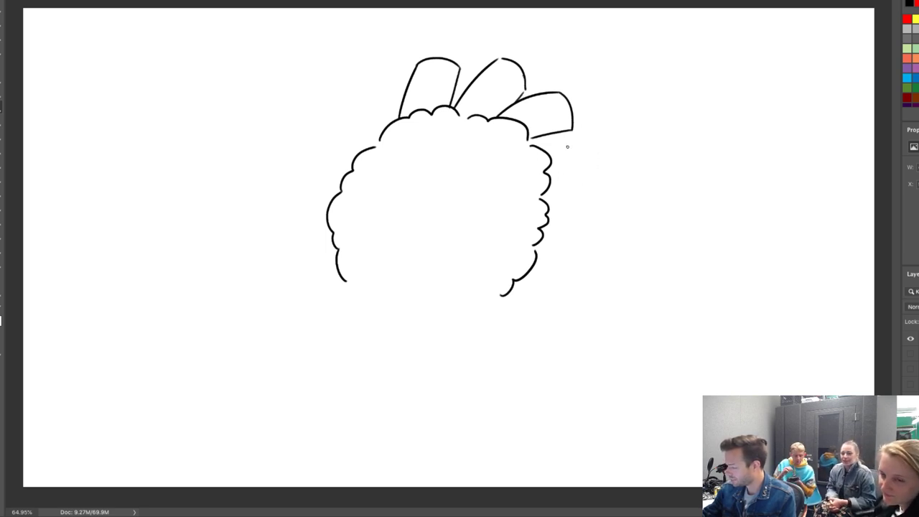
Draw a fourth tab shape pointing sideways from the head's right edge, just below the third one.
mouse_move(551, 181)
left_mouse_down()
mouse_move(596, 178)
mouse_move(582, 134)
left_mouse_up()
key("ctrl+z")
mouse_move(595, 179)
left_mouse_down()
mouse_move(585, 140)
mouse_move(531, 145)
mouse_move(525, 135)
left_mouse_up()
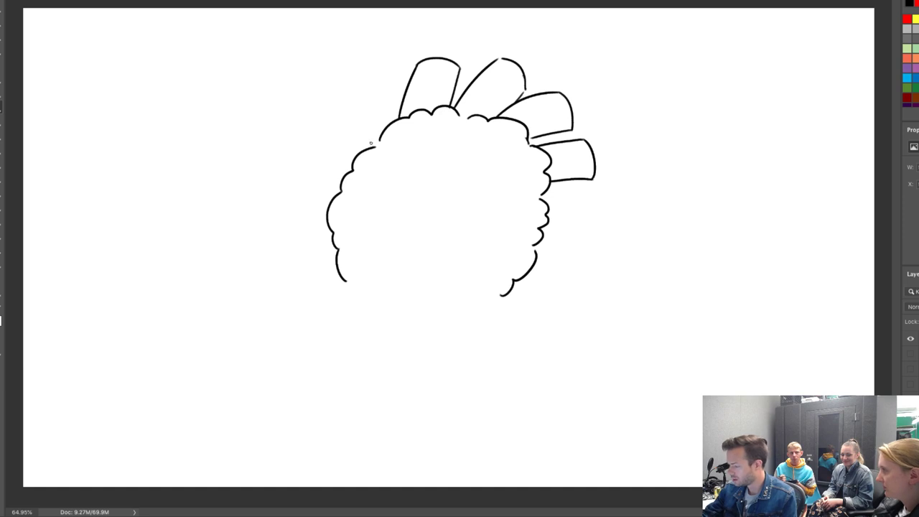
Close the gap in the head outline's upper left and extend the fluffy outline outward below its lower-left end.
left_click_drag(373, 146, 394, 127)
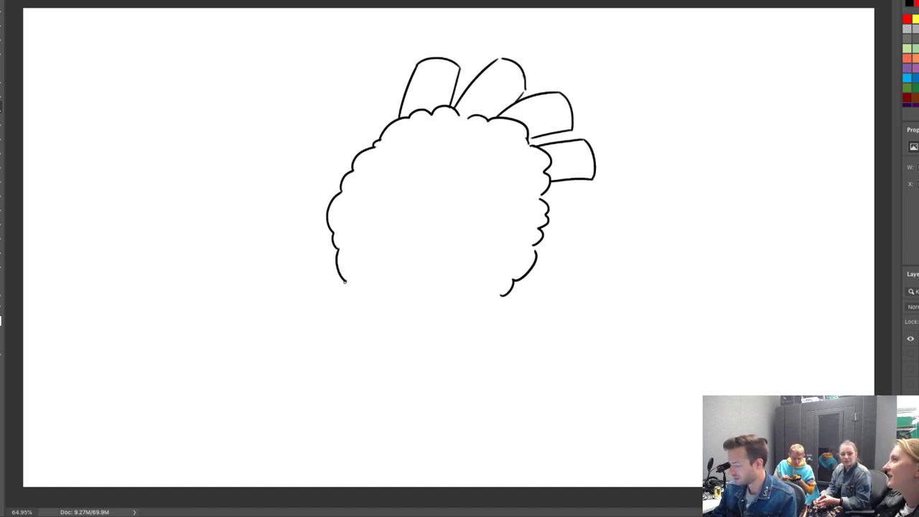
left_click_drag(345, 282, 316, 327)
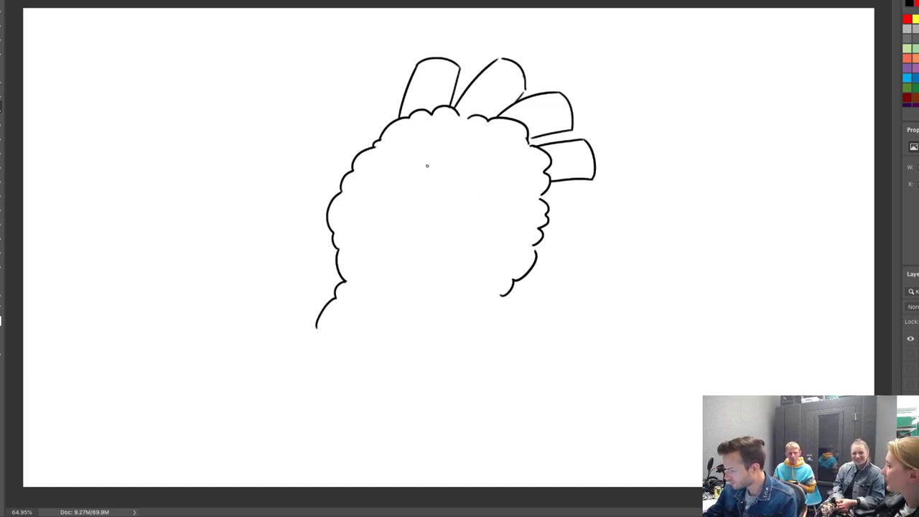
Sketch a small angular nose left of the head's center with a slanted bridge, curved tip and short underside stroke.
left_click_drag(425, 163, 400, 197)
key("ctrl+z")
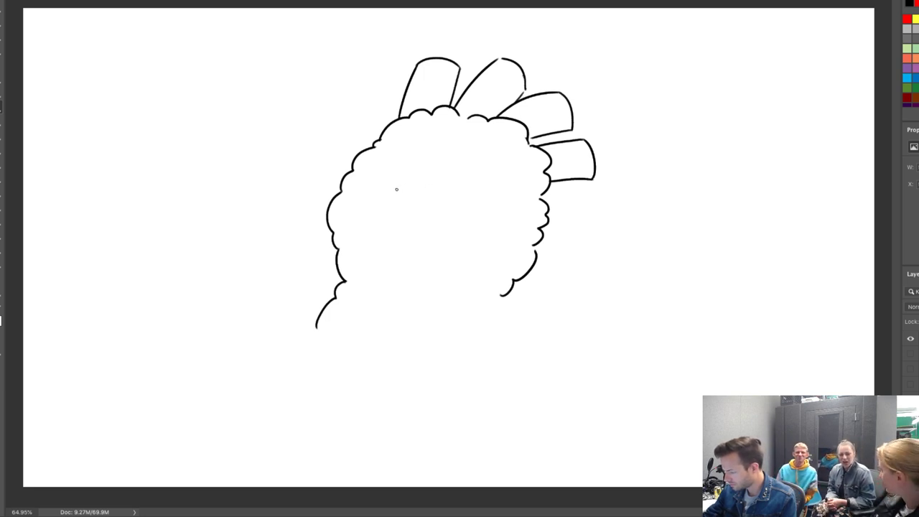
mouse_move(396, 191)
left_mouse_down()
mouse_move(404, 215)
mouse_move(399, 191)
mouse_move(433, 169)
mouse_move(416, 183)
mouse_move(435, 171)
mouse_move(415, 213)
mouse_move(426, 209)
left_mouse_up()
key("ctrl+z")
key("ctrl+z")
key("ctrl+z")
Lasso the nose, move it slightly up and to the right, and clear the selection.
key("l")
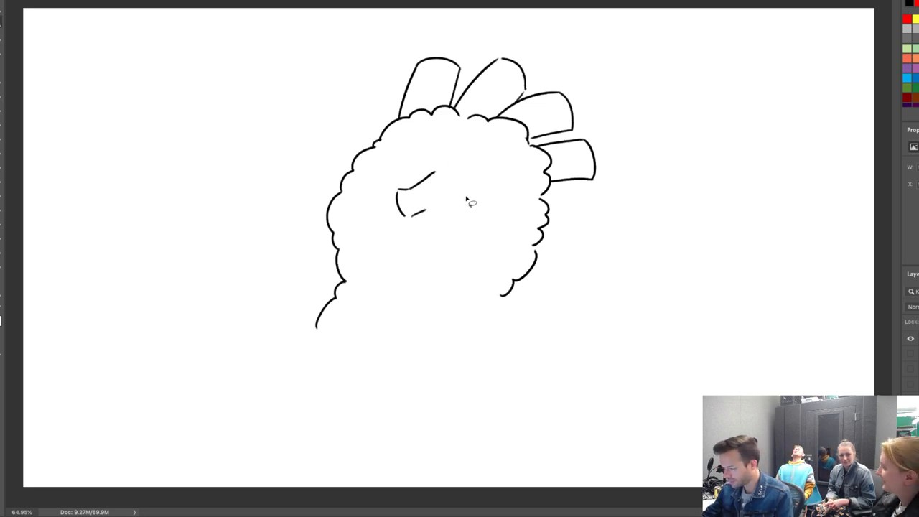
mouse_move(413, 244)
left_mouse_down()
mouse_move(464, 164)
mouse_move(441, 241)
mouse_move(477, 240)
mouse_move(465, 200)
left_mouse_up()
key("v")
key("Return")
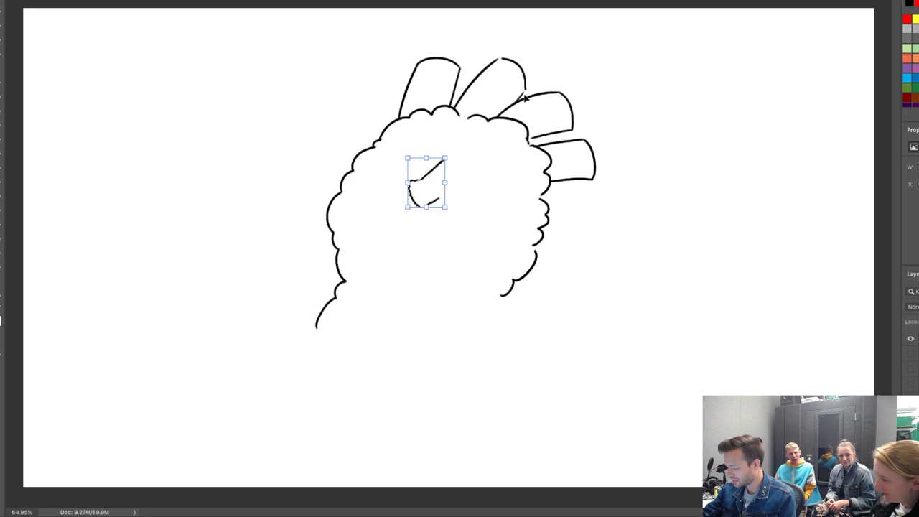
key("ctrl+d")
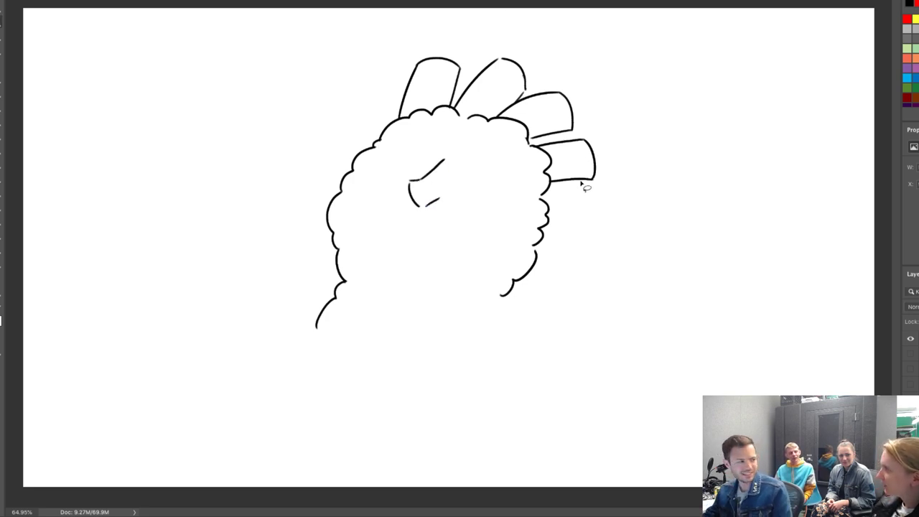
Draw two thick eyebrows above the nose, a steeply slanted left one and a nearly horizontal right one, and shade both solid black.
key("b")
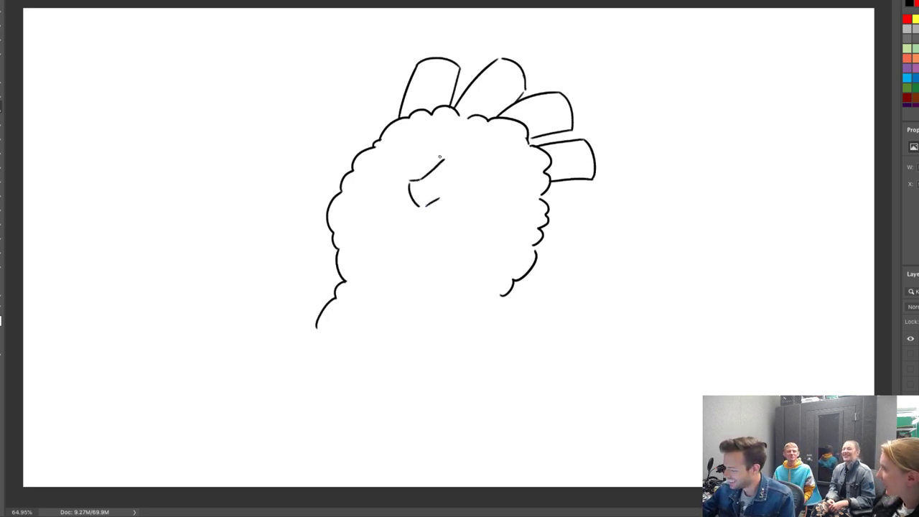
mouse_move(438, 163)
left_mouse_down()
mouse_move(443, 152)
mouse_move(414, 140)
mouse_move(422, 153)
mouse_move(412, 140)
left_mouse_up()
key("ctrl+z")
key("ctrl+z")
key("ctrl+shift+z")
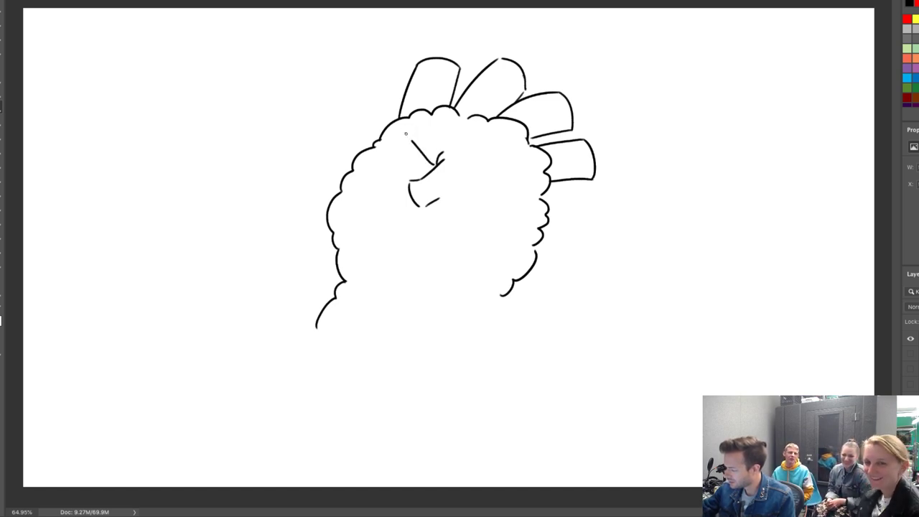
key("ctrl+z")
mouse_move(433, 163)
left_mouse_down()
mouse_move(409, 131)
mouse_move(425, 121)
mouse_move(406, 135)
mouse_move(415, 120)
mouse_move(463, 155)
mouse_move(512, 153)
mouse_move(456, 168)
mouse_move(516, 162)
mouse_move(456, 169)
mouse_move(523, 158)
left_mouse_up()
key("ctrl+z")
key("ctrl+z")
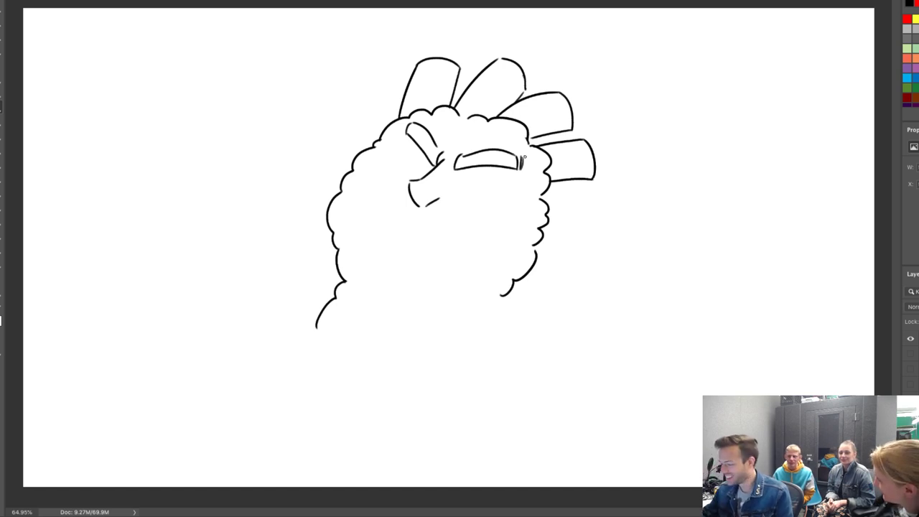
mouse_move(412, 131)
left_mouse_down()
mouse_move(435, 164)
mouse_move(426, 135)
mouse_move(429, 149)
mouse_move(465, 164)
mouse_move(511, 158)
left_mouse_up()
mouse_move(511, 158)
left_mouse_down()
mouse_move(514, 168)
mouse_move(503, 162)
mouse_move(515, 161)
left_mouse_up()
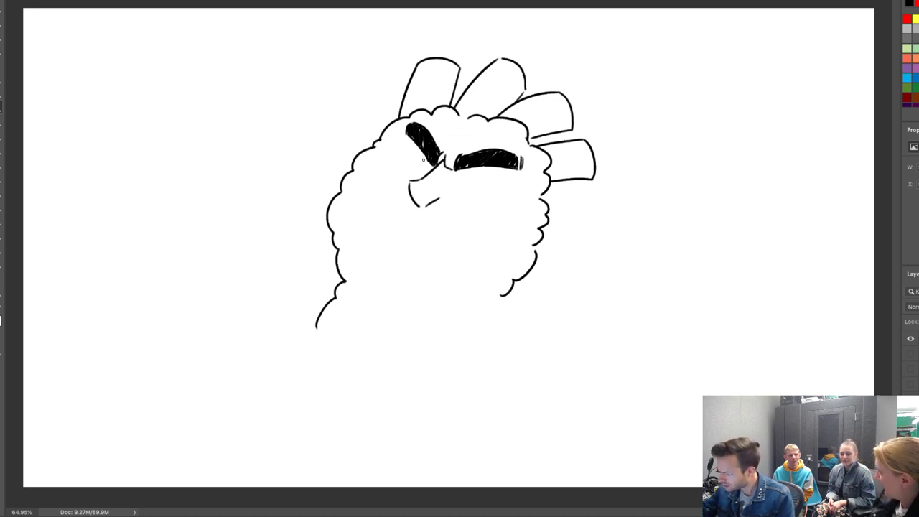
Draw narrowed, glaring eyes beneath both eyebrows with slanted lids and half-hidden pupils, plus a bag line under the right-hand eye.
mouse_move(428, 162)
left_mouse_down()
mouse_move(405, 144)
mouse_move(399, 152)
left_mouse_up()
key("ctrl+z")
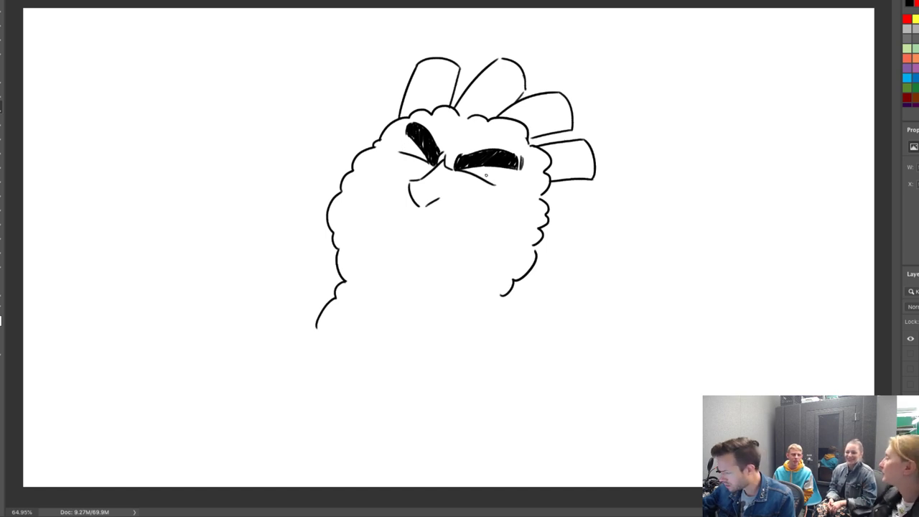
left_click_drag(453, 169, 510, 182)
key("ctrl+z")
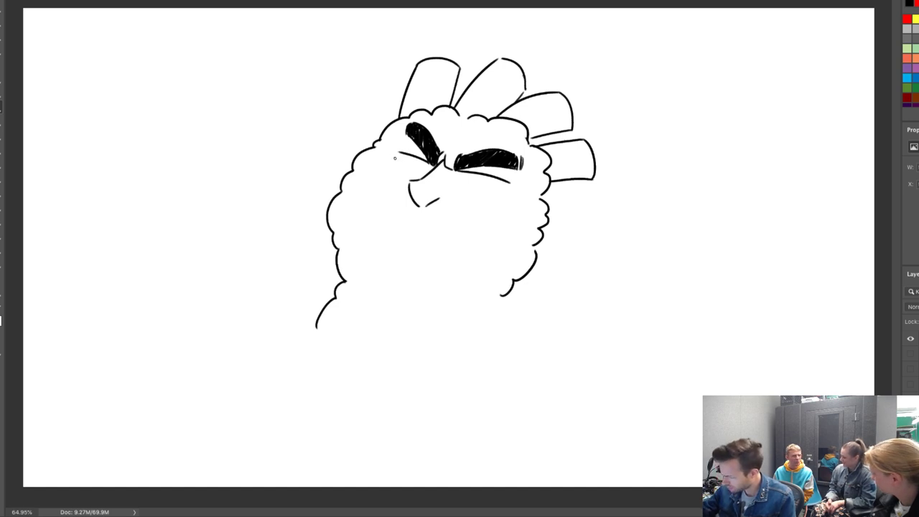
mouse_move(394, 158)
left_mouse_down()
mouse_move(407, 147)
mouse_move(431, 169)
mouse_move(419, 159)
mouse_move(508, 189)
left_mouse_up()
key("ctrl+z")
key("ctrl+z")
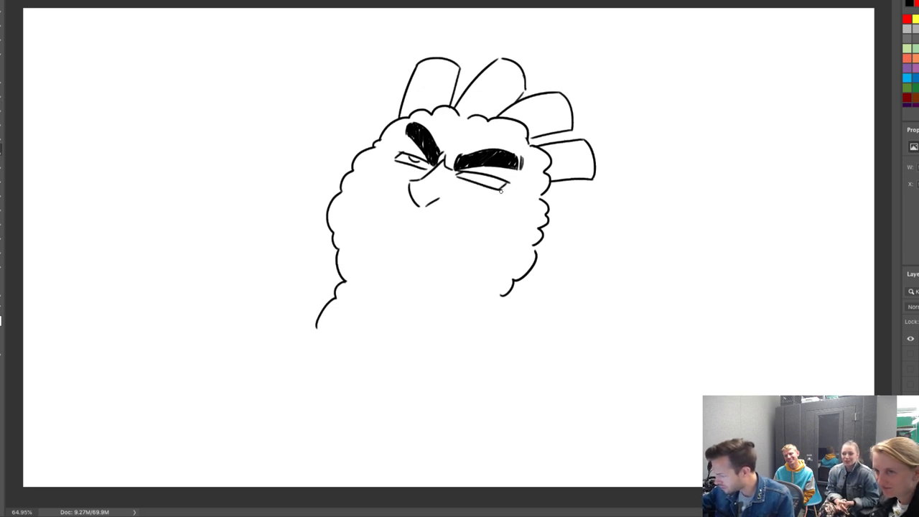
mouse_move(470, 178)
left_mouse_down()
mouse_move(482, 177)
mouse_move(455, 202)
mouse_move(474, 204)
left_mouse_up()
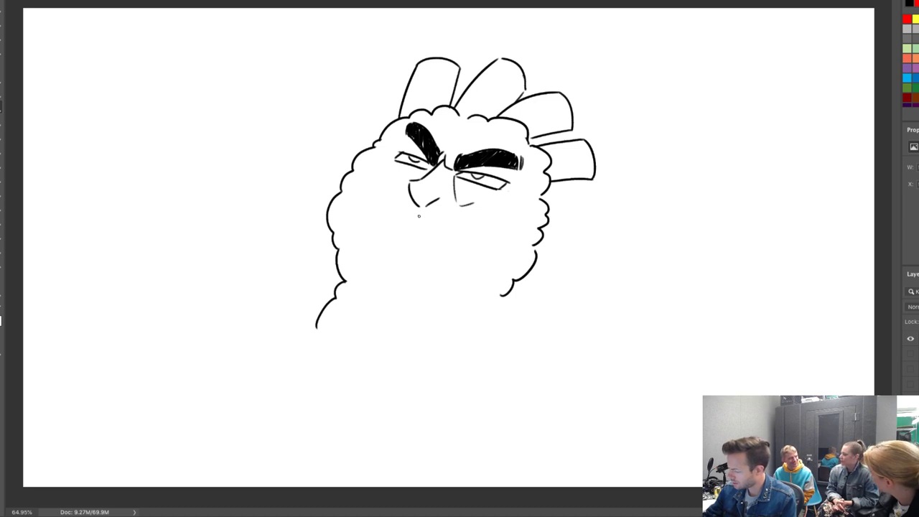
Draw a frowning mouth with a small central dip below the nose and lengthen the bag line under the right-hand eye.
left_click_drag(373, 275, 384, 205)
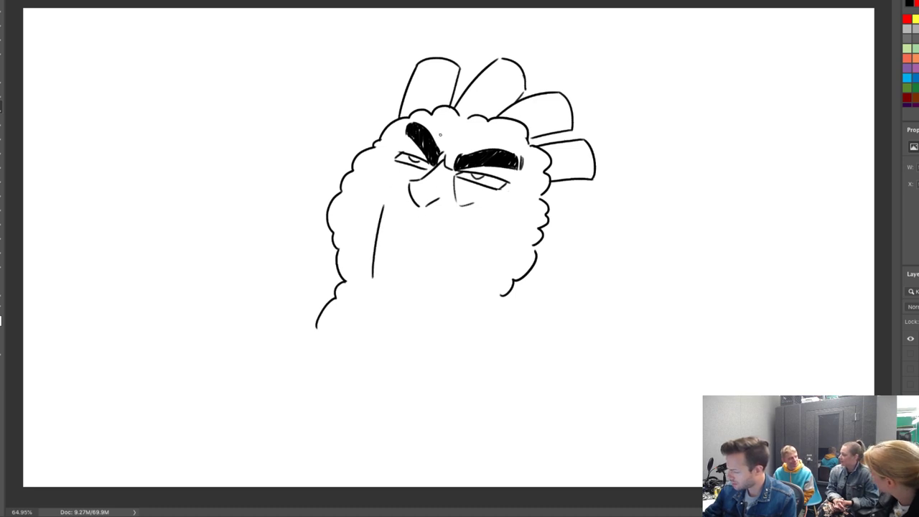
key("ctrl+z")
mouse_move(379, 237)
left_mouse_down()
mouse_move(424, 231)
mouse_move(416, 232)
mouse_move(465, 260)
left_mouse_up()
key("ctrl+z")
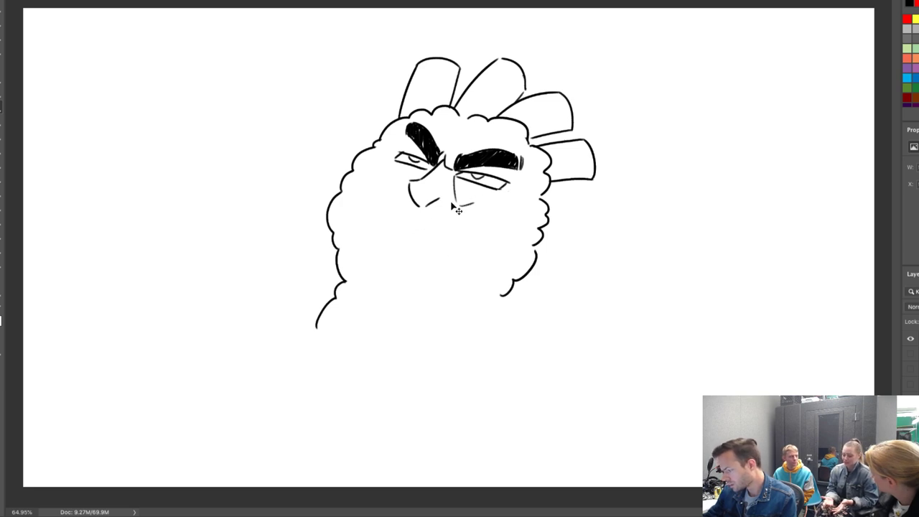
mouse_move(385, 231)
left_mouse_down()
mouse_move(431, 230)
mouse_move(461, 247)
left_mouse_up()
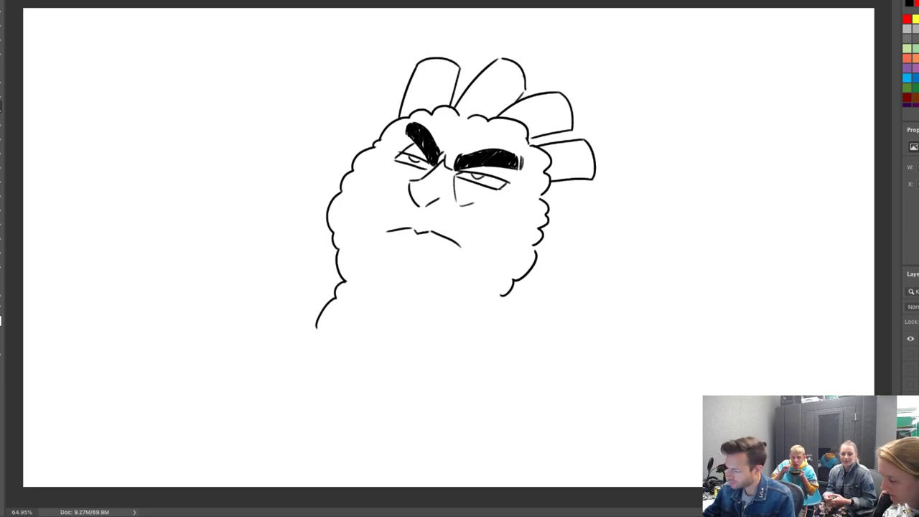
left_click_drag(457, 207, 483, 205)
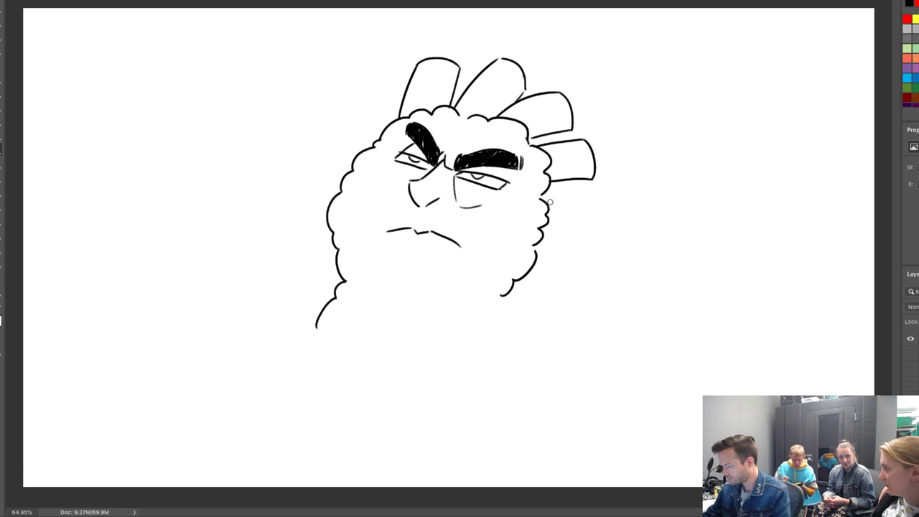
Erase the right-hand outline of the face with a larger eraser and redraw it wider as a bumpy contour down to the jaw.
key("]")
key("]")
mouse_move(540, 155)
left_mouse_down()
mouse_move(548, 226)
mouse_move(513, 271)
left_mouse_up()
key("b")
mouse_move(535, 145)
left_mouse_down()
mouse_move(551, 161)
mouse_move(547, 182)
left_mouse_up()
key("ctrl+z")
mouse_move(537, 145)
left_mouse_down()
mouse_move(559, 180)
mouse_move(554, 244)
mouse_move(492, 302)
left_mouse_up()
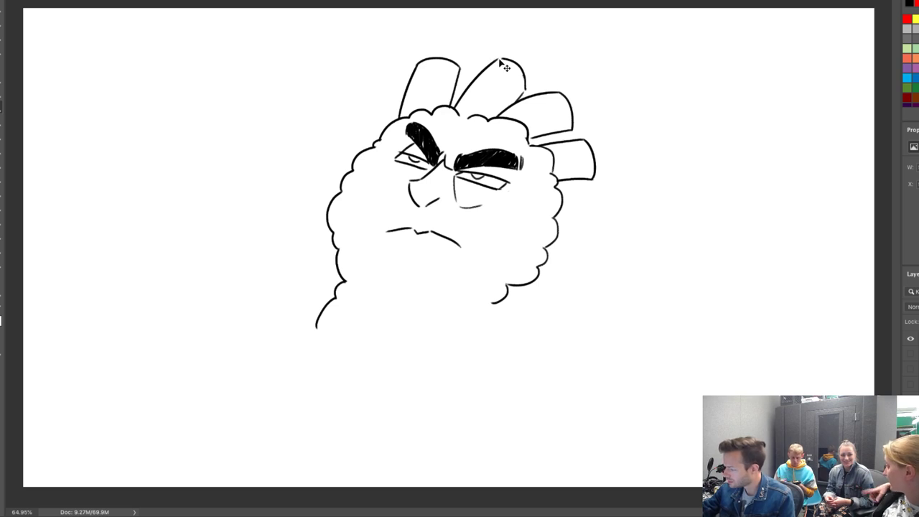
Close the gap in the second rounded tab's outline and add small dots to all four tabs on top of the head.
left_click_drag(496, 59, 522, 71)
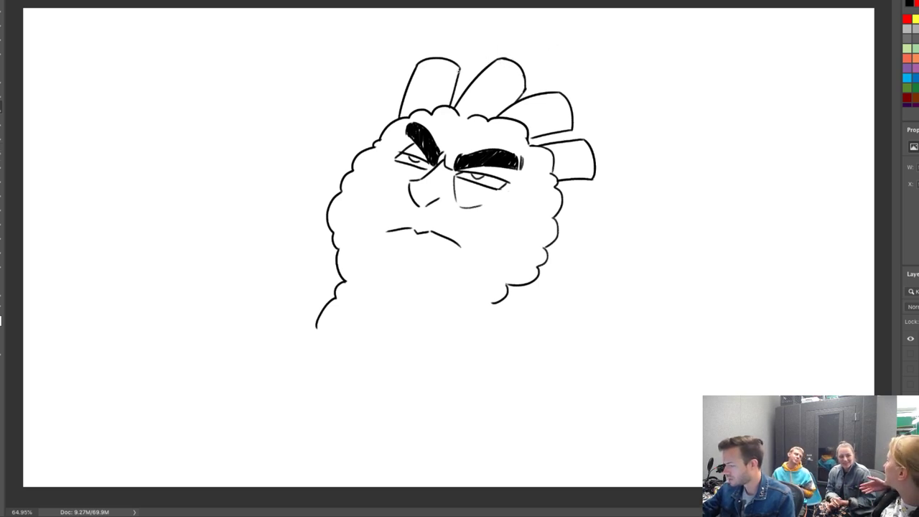
left_click_drag(411, 96, 417, 99)
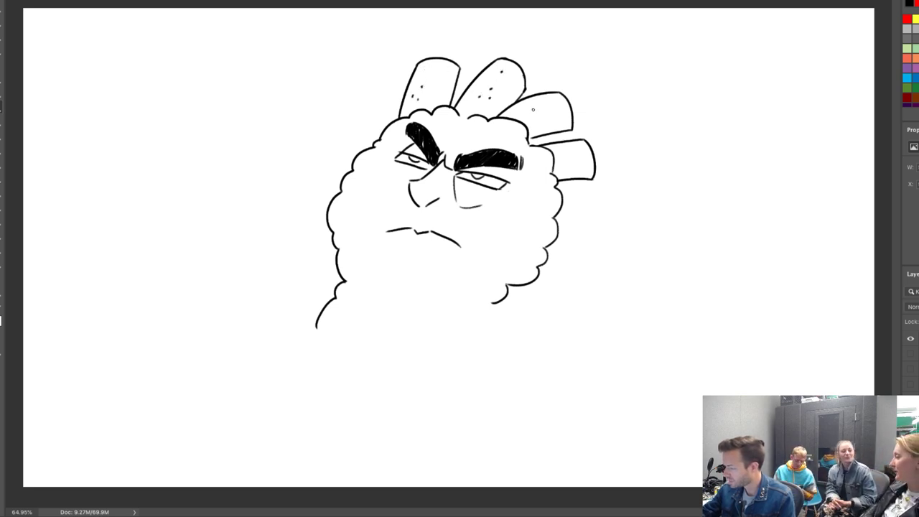
left_click(532, 112)
left_click(534, 118)
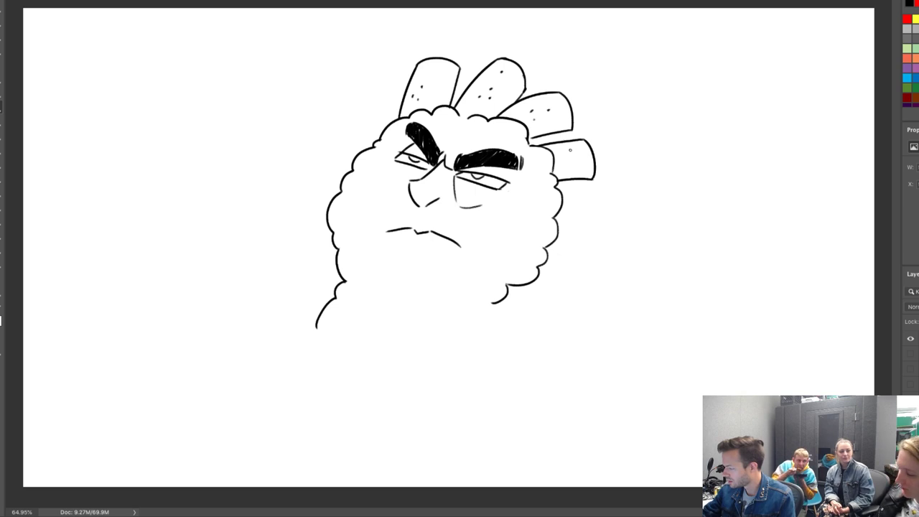
left_click(564, 152)
left_click(564, 160)
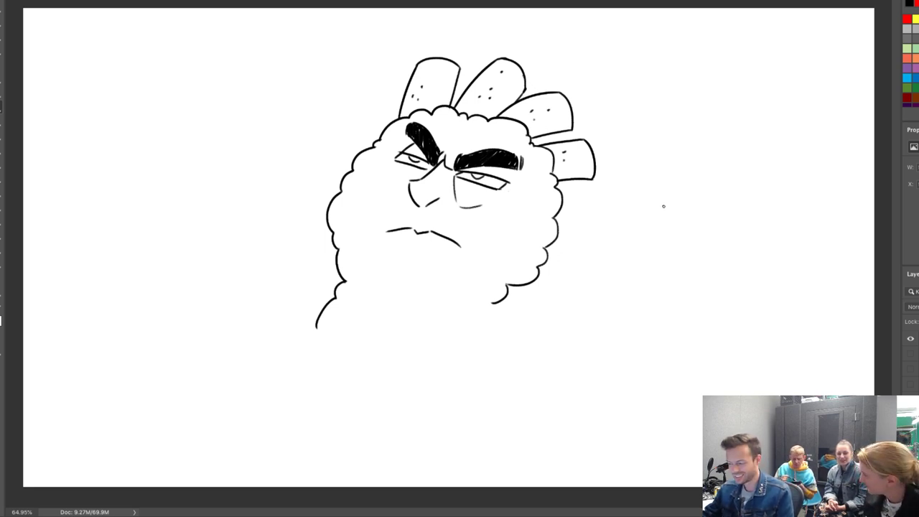
Erase the flared line below the left-hand jaw and try out a straighter neck line from the jaw's end.
key("e")
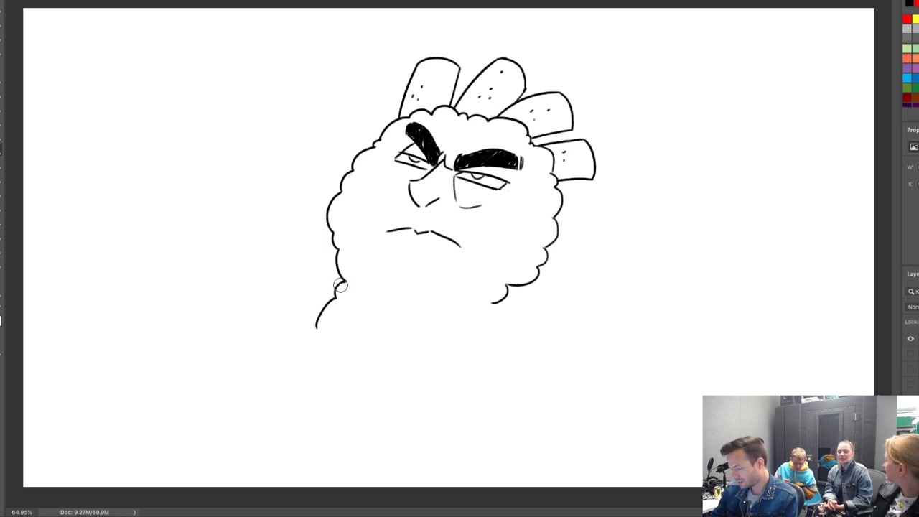
left_click_drag(343, 285, 316, 327)
key("b")
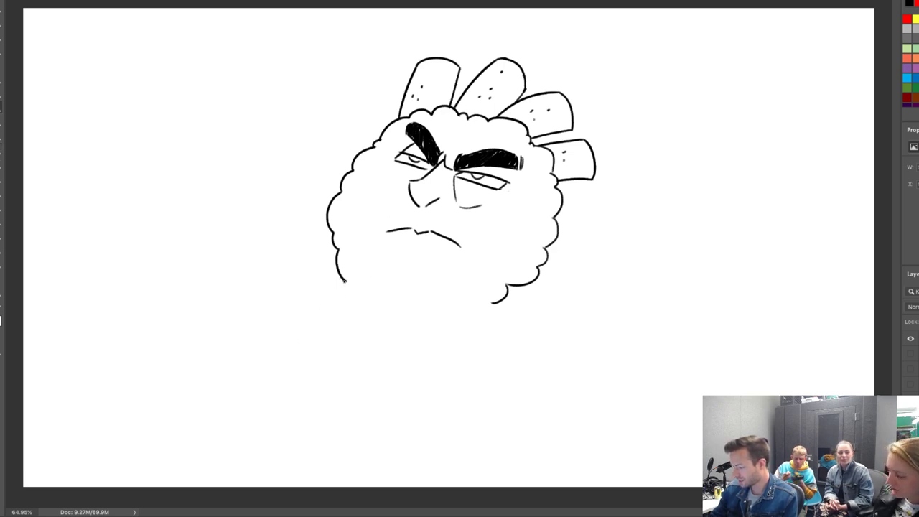
left_click_drag(344, 281, 345, 328)
key("ctrl+z")
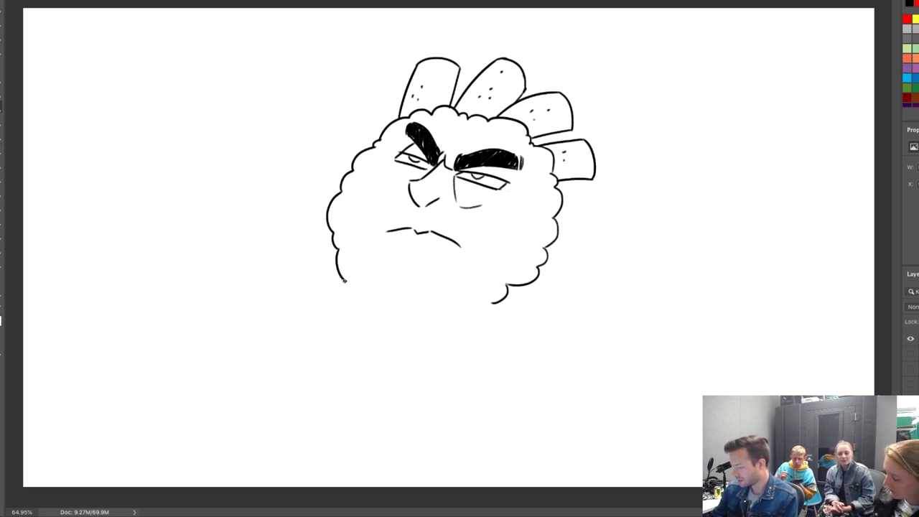
left_click_drag(344, 281, 342, 305)
key("ctrl+z")
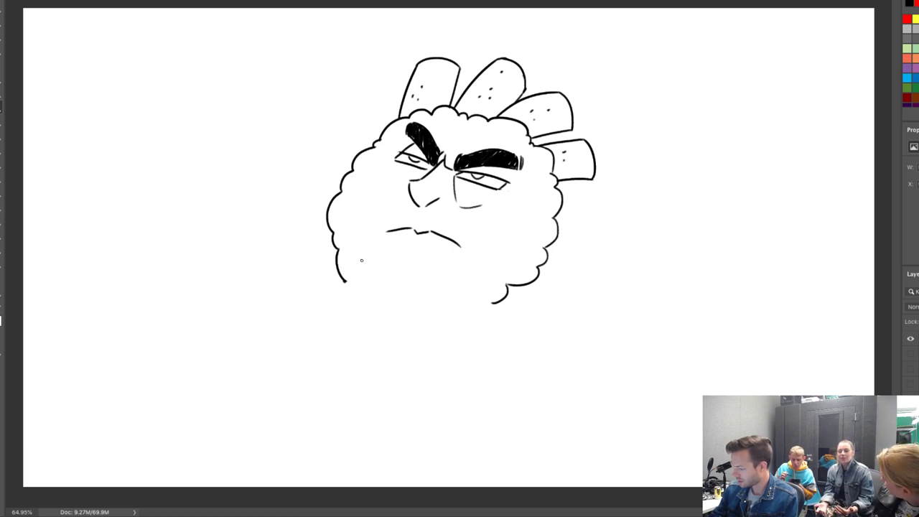
Draw a puffy, bumpy chin contour below the mouth and bumpy cheek lines on both sides of the face.
mouse_move(361, 260)
left_mouse_down()
mouse_move(356, 285)
mouse_move(379, 313)
left_mouse_up()
key("ctrl+z")
mouse_move(368, 252)
left_mouse_down()
mouse_move(356, 296)
mouse_move(380, 317)
mouse_move(471, 306)
left_mouse_up()
left_click_drag(363, 172, 373, 214)
left_click_drag(473, 236, 519, 222)
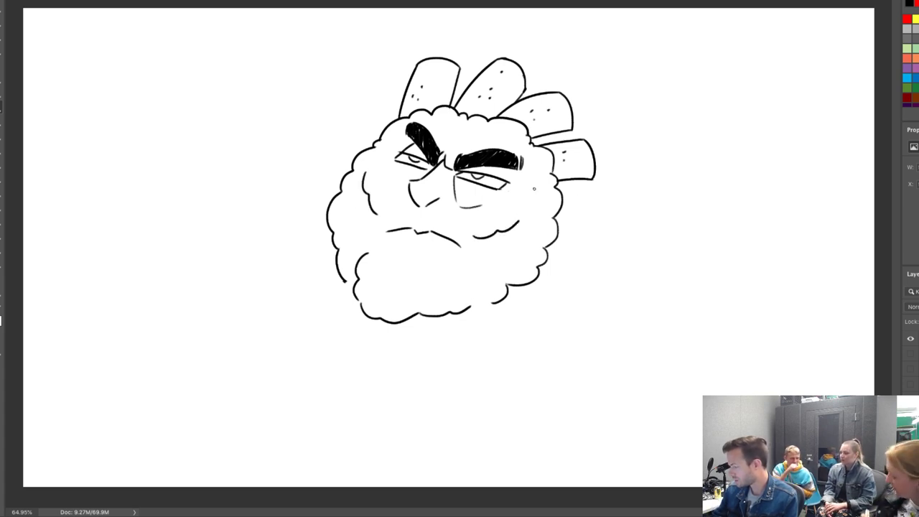
Draw bumpy neck lines down from both sides of the jaw, redoing the right-hand one farther out.
left_click_drag(528, 282, 520, 321)
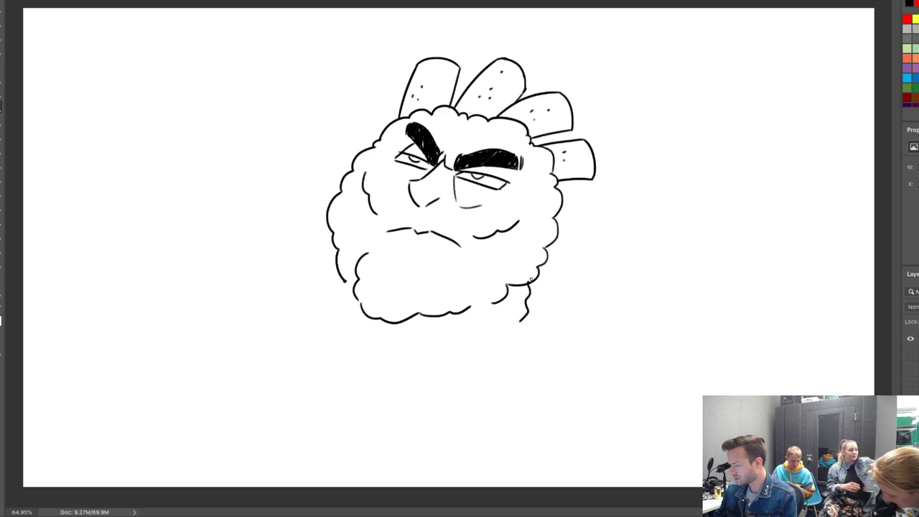
left_click_drag(343, 280, 352, 334)
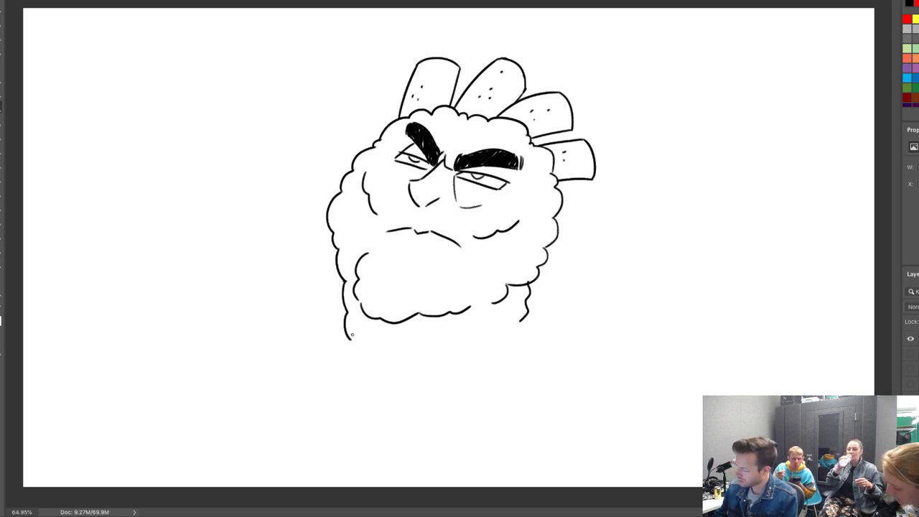
left_click_drag(531, 289, 517, 322)
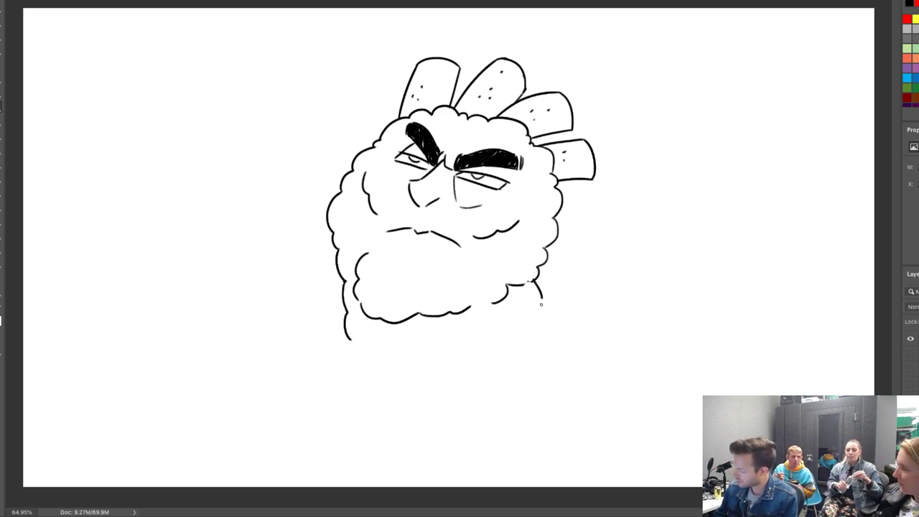
left_click_drag(539, 263, 551, 326)
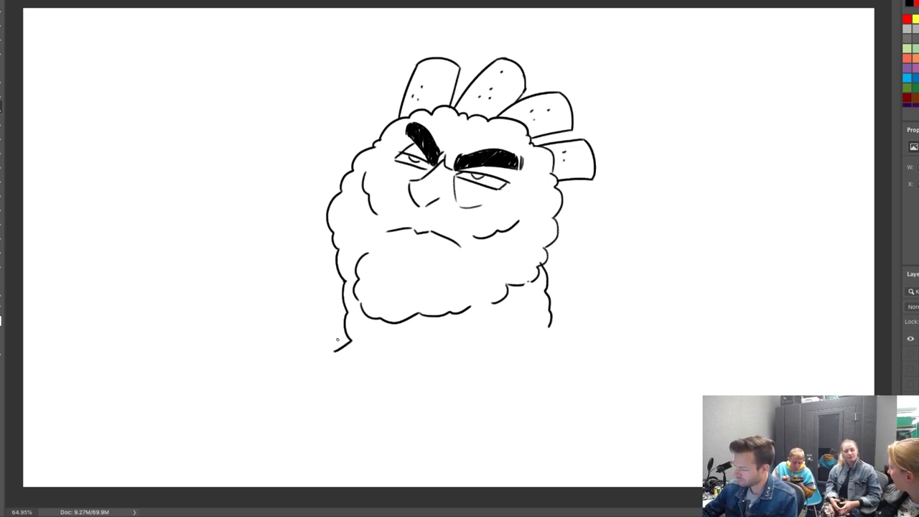
key("v")
key("b")
mouse_move(349, 339)
left_mouse_down()
mouse_move(316, 356)
mouse_move(312, 371)
mouse_move(424, 461)
left_mouse_up()
key("ctrl+z")
key("ctrl+z")
mouse_move(316, 360)
left_mouse_down()
mouse_move(312, 369)
mouse_move(382, 467)
left_mouse_up()
key("ctrl+z")
key("ctrl+z")
key("ctrl+z")
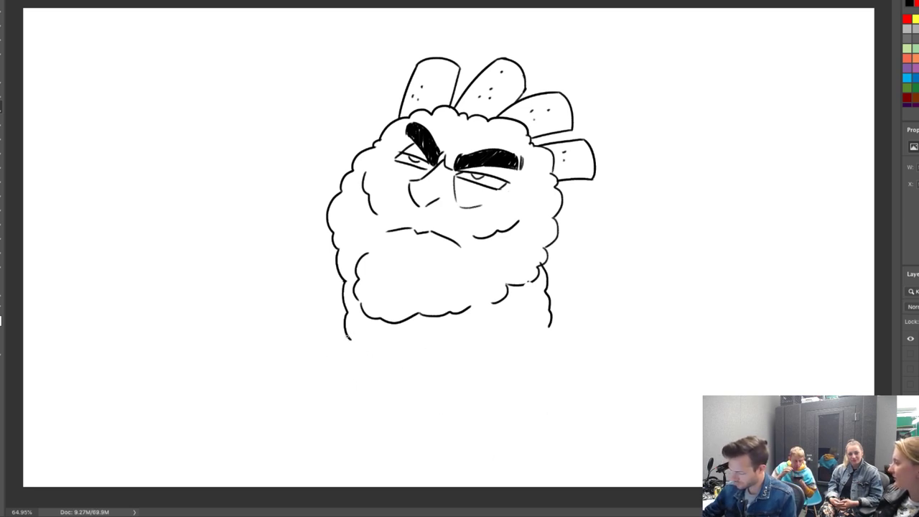
left_click_drag(349, 338, 300, 345)
key("ctrl+z")
Draw a wide V-shaped neckline below the neck with bumpy upper edges, and extend a shoulder line outward from each of its corners.
mouse_move(345, 313)
left_mouse_down()
mouse_move(285, 331)
mouse_move(337, 468)
left_mouse_up()
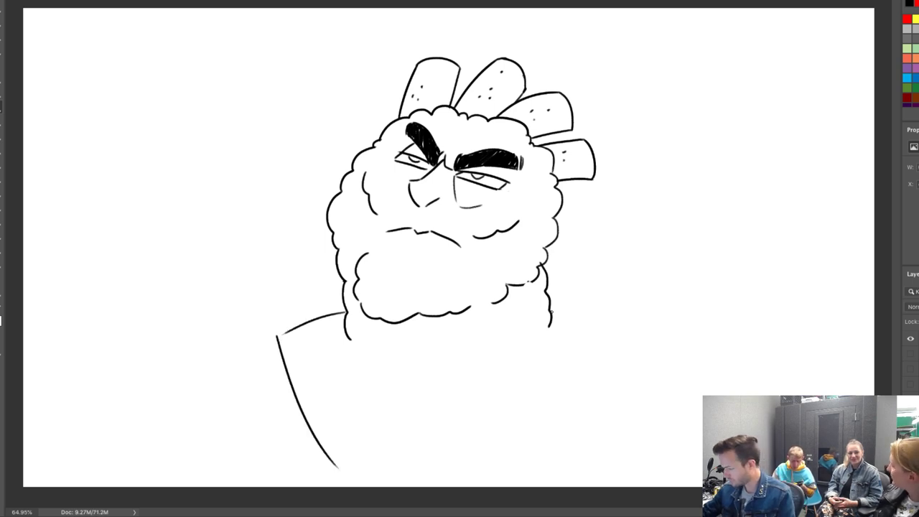
mouse_move(551, 314)
left_mouse_down()
mouse_move(645, 353)
mouse_move(436, 472)
left_mouse_up()
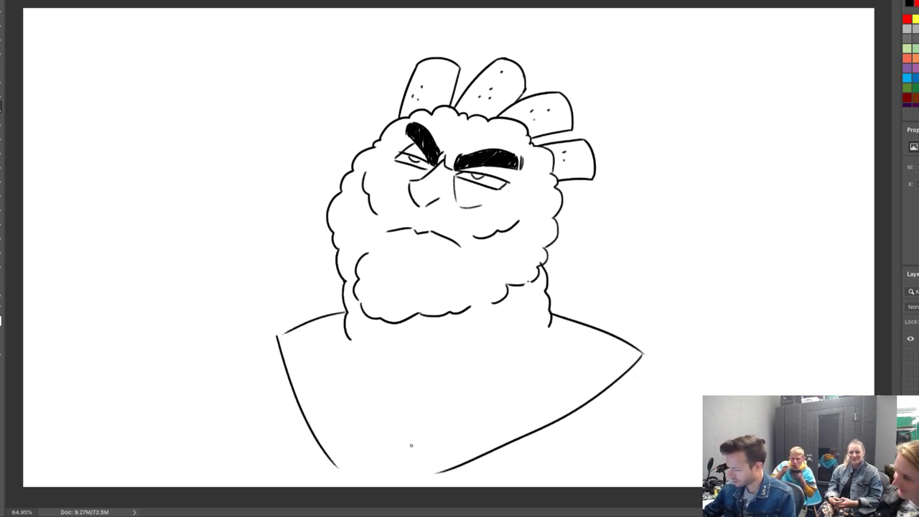
mouse_move(277, 335)
left_mouse_down()
mouse_move(310, 310)
mouse_move(345, 300)
left_mouse_up()
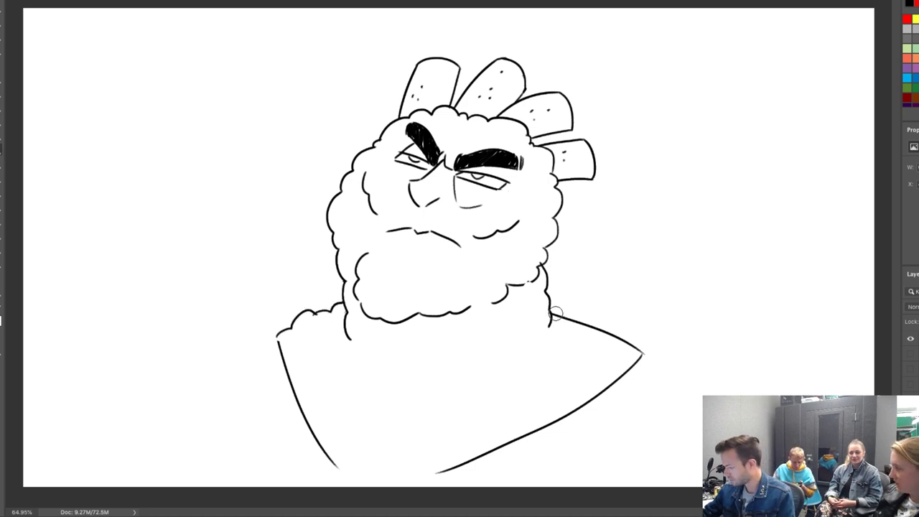
mouse_move(552, 314)
left_mouse_down()
mouse_move(638, 348)
mouse_move(567, 310)
mouse_move(641, 353)
left_mouse_up()
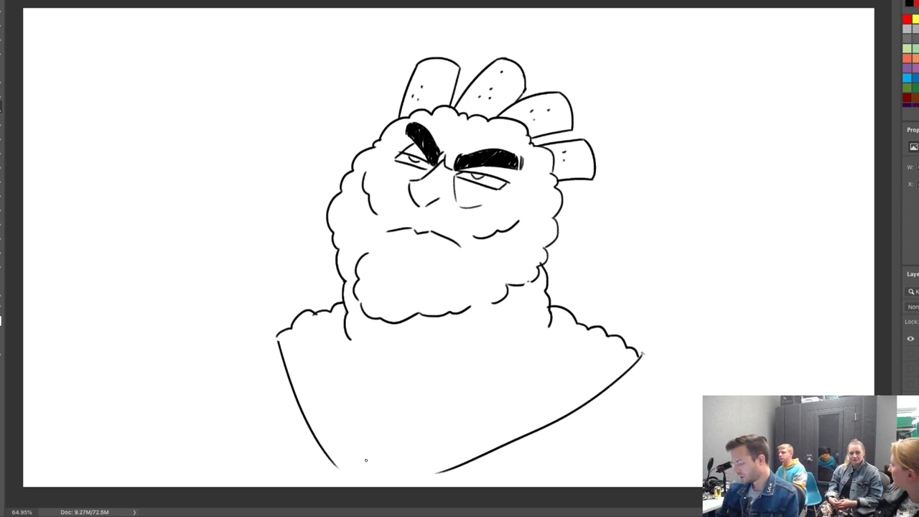
left_click_drag(275, 337, 173, 351)
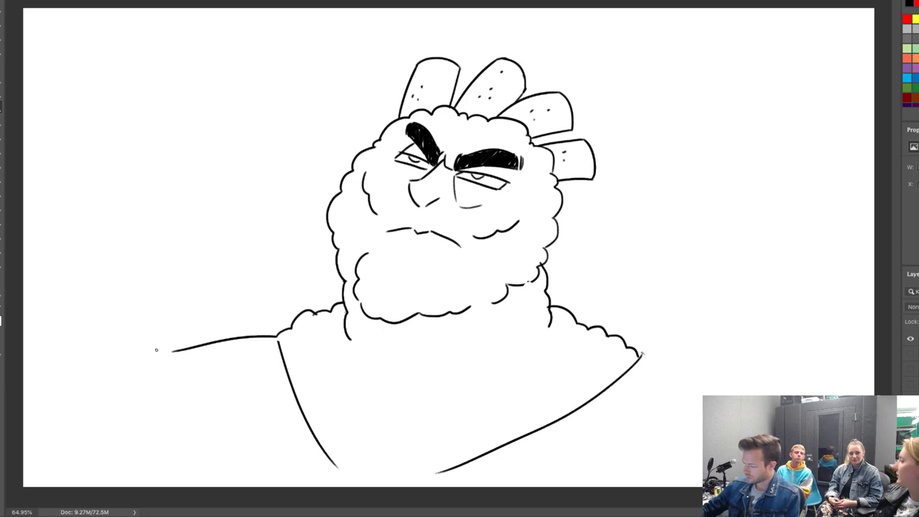
left_click_drag(641, 353, 774, 388)
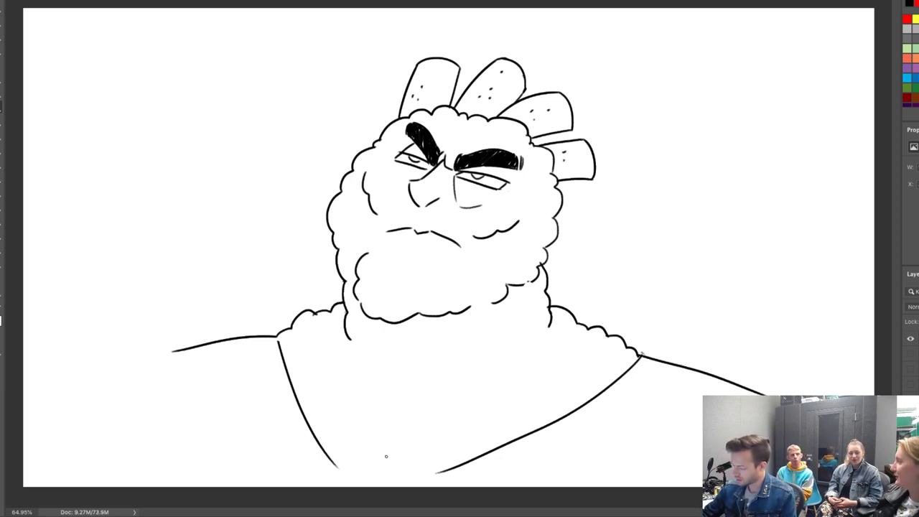
Add bumpy chest contours inside the neckline, a small V-shaped throat mark, and a curved crease in the chin.
mouse_move(381, 470)
left_mouse_down()
mouse_move(415, 418)
mouse_move(471, 385)
left_mouse_up()
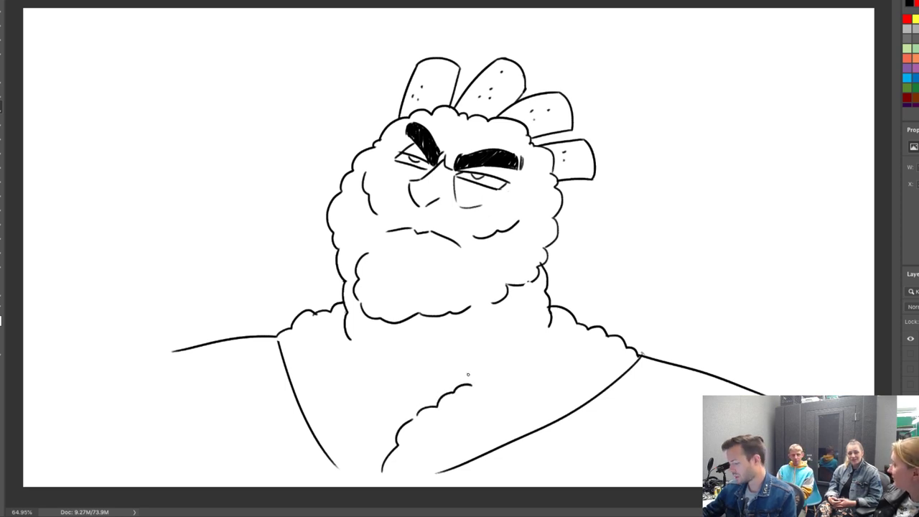
left_click_drag(408, 421, 383, 385)
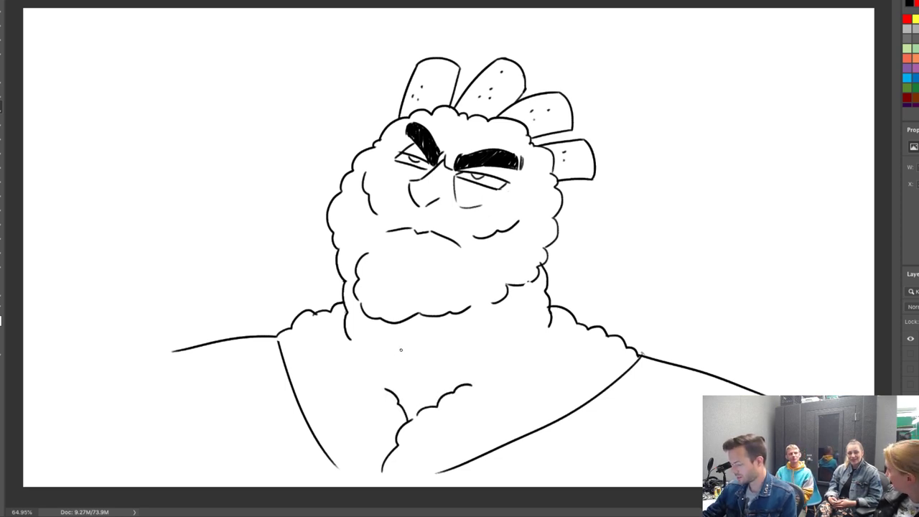
mouse_move(401, 350)
left_mouse_down()
mouse_move(421, 376)
mouse_move(443, 355)
left_mouse_up()
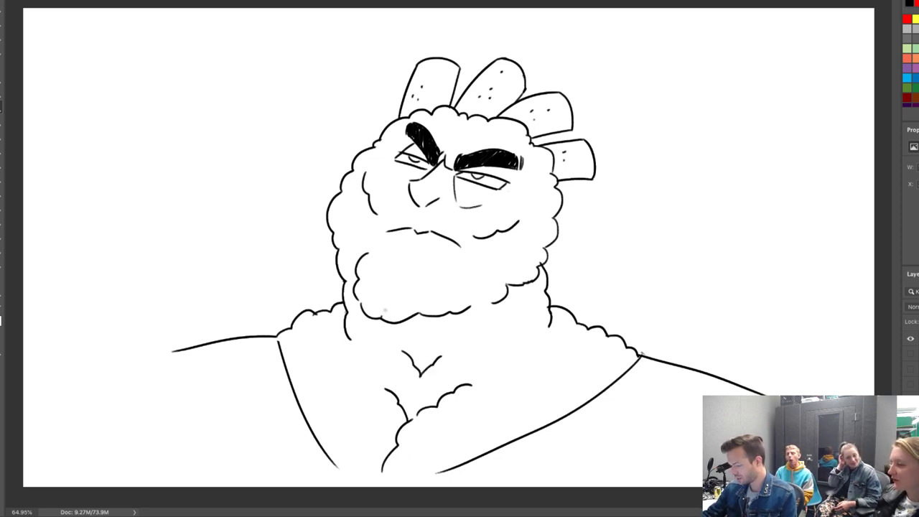
left_click_drag(382, 316, 403, 286)
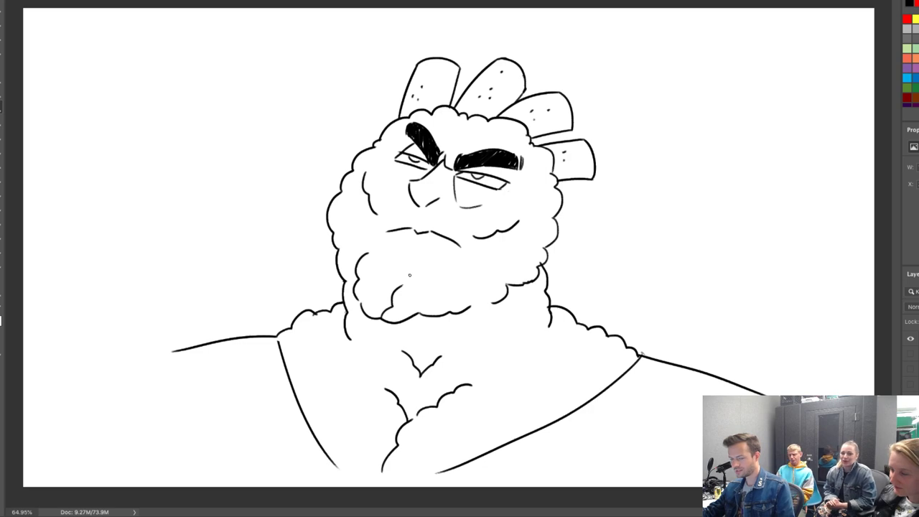
Scale the whole bust drawing down proportionally and shift it up toward the canvas's top centre.
key("ctrl+t")
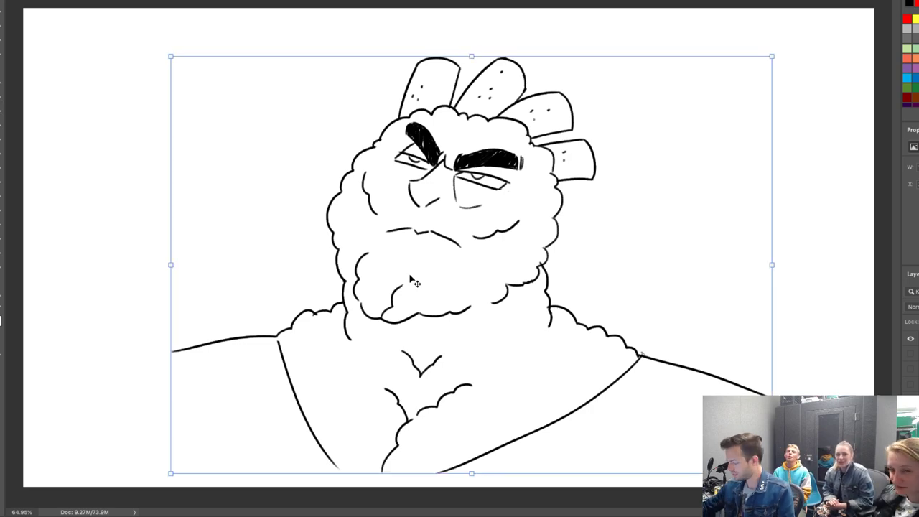
left_click_drag(781, 431, 693, 362)
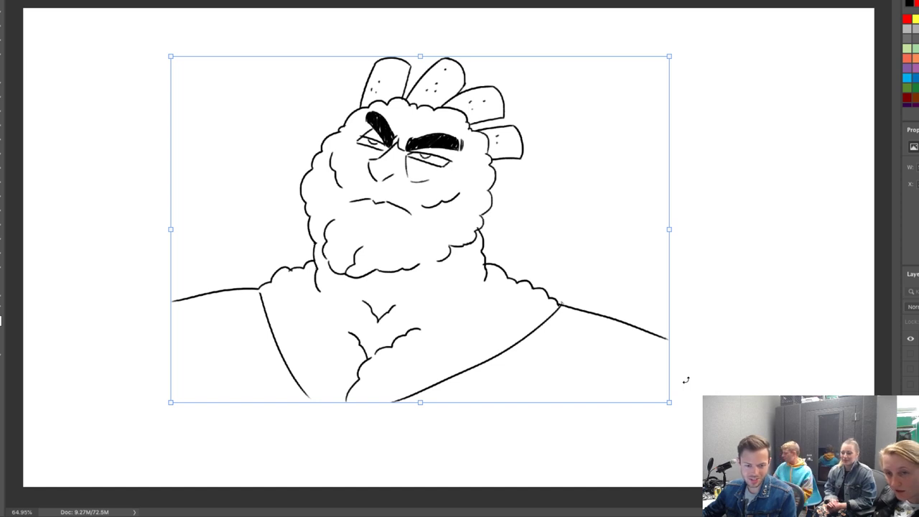
left_click_drag(606, 237, 638, 219)
key("Return")
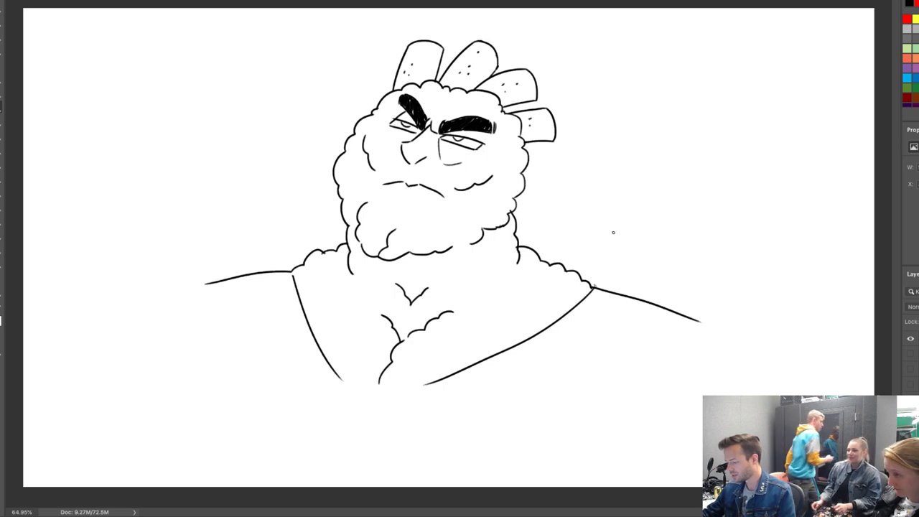
Extend both neckline edges down until they meet in a sharp V point, redrawing the tip until it fits.
left_click_drag(348, 385, 396, 400)
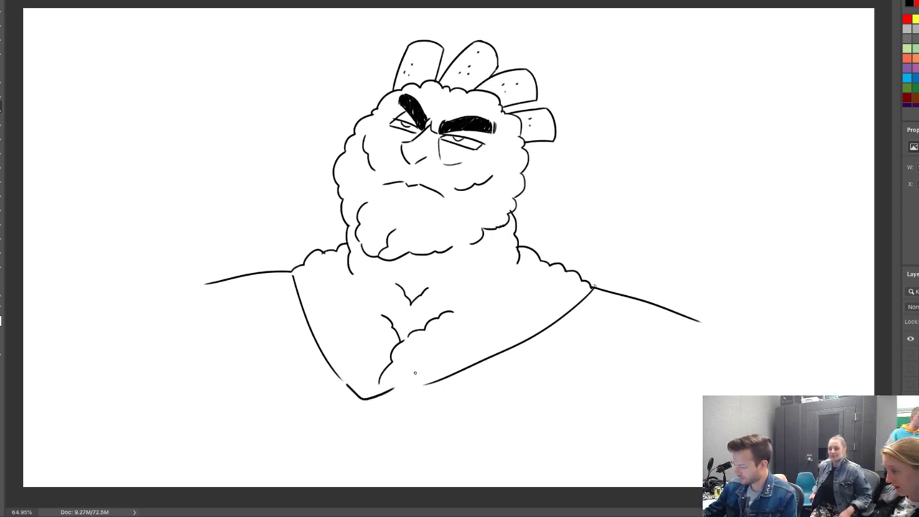
key("ctrl+z")
left_click_drag(344, 386, 378, 406)
key("ctrl+z")
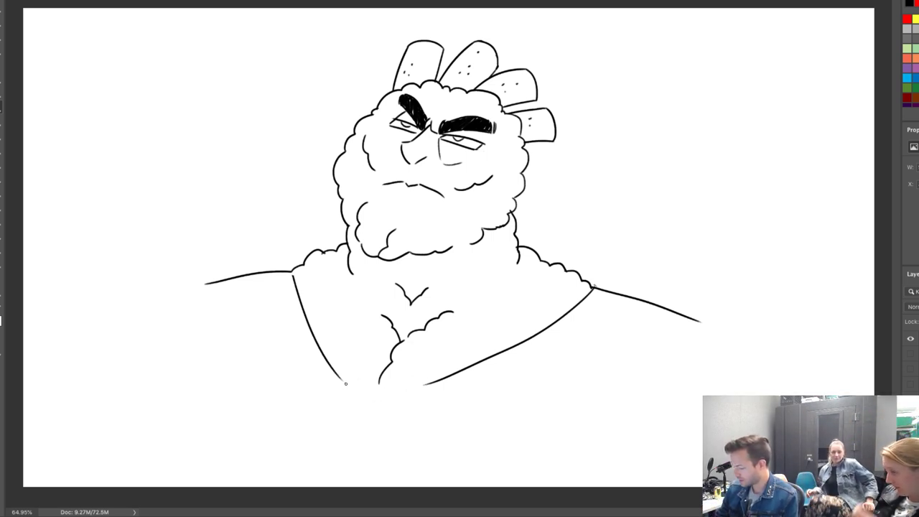
left_click_drag(338, 377, 379, 406)
key("ctrl+z")
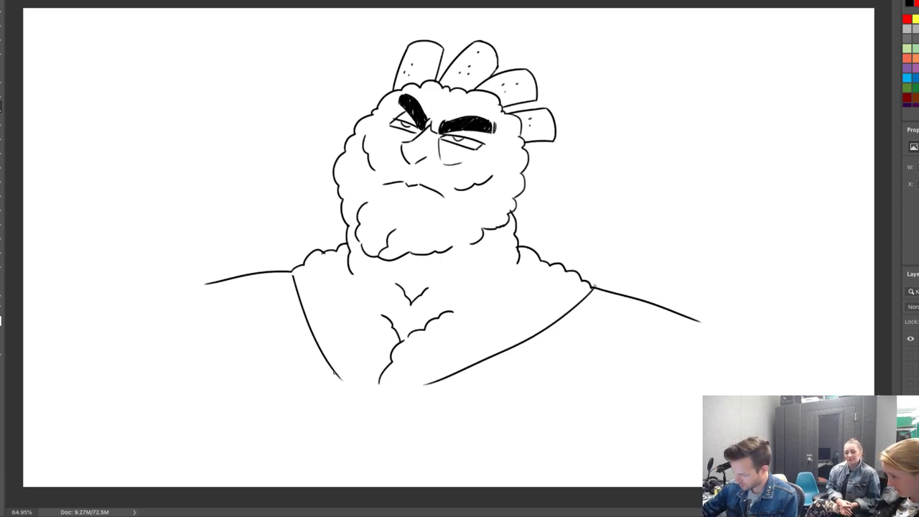
left_click_drag(334, 372, 366, 402)
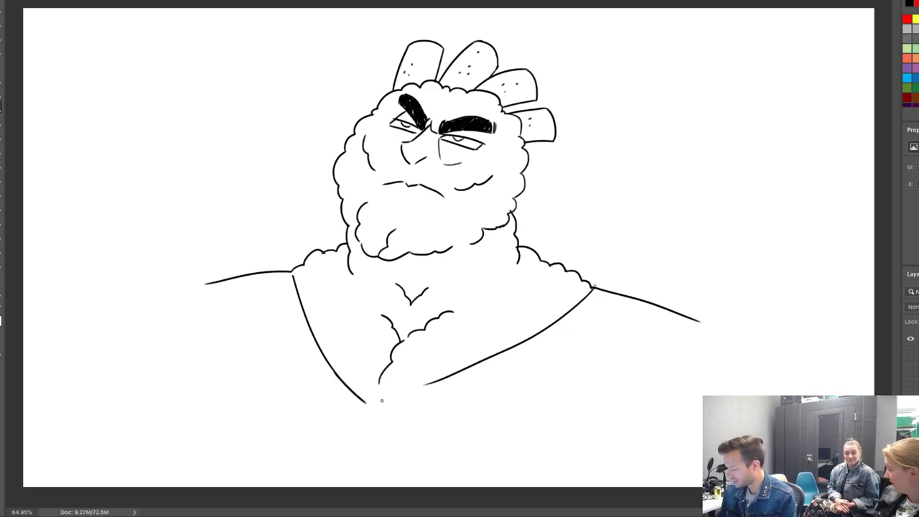
left_click_drag(367, 403, 424, 383)
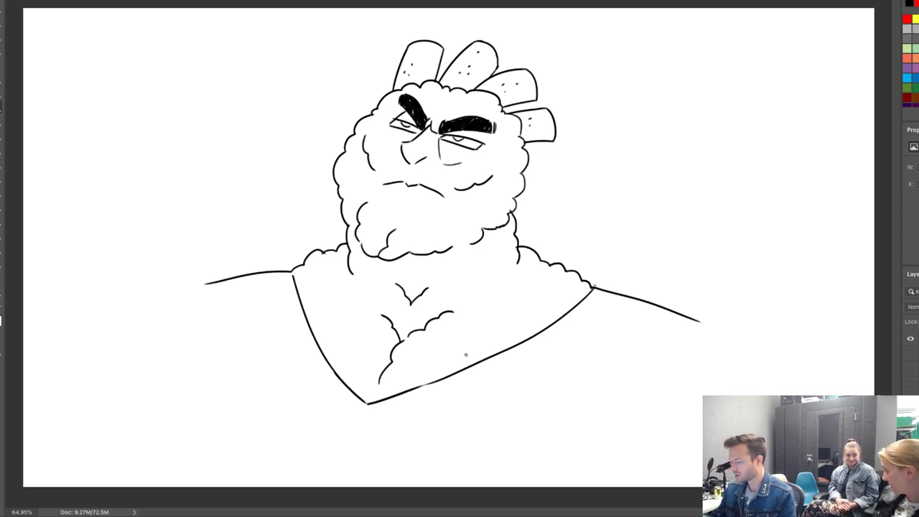
Draw a curved sleeve edge down from each shoulder end and shift the whole drawing right to make room for an arm.
left_click_drag(202, 286, 169, 411)
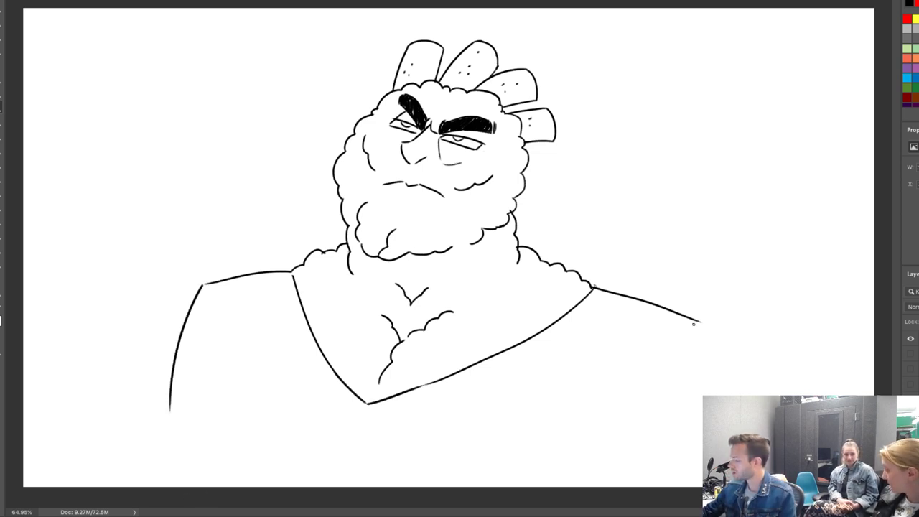
left_click_drag(700, 323, 689, 411)
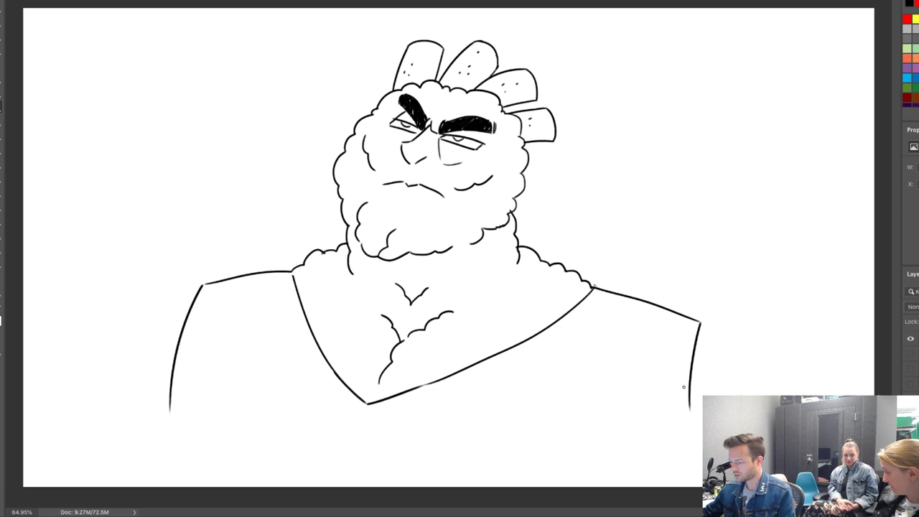
left_click_drag(646, 277, 739, 284)
Draw a bumpy upper arm beyond the left-hand sleeve edge and the bumpy outer side and top of a raised fist.
key("b")
mouse_move(295, 290)
left_mouse_down()
mouse_move(240, 284)
mouse_move(195, 317)
left_mouse_up()
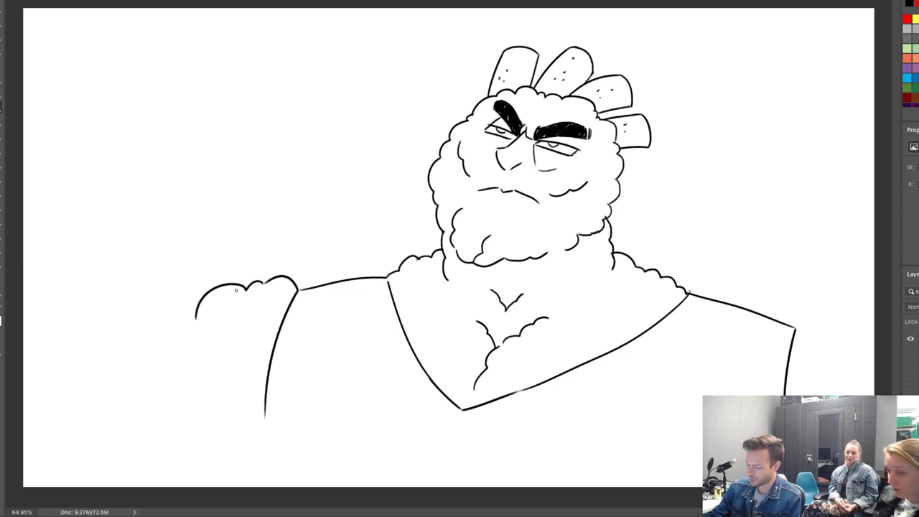
left_click_drag(78, 430, 72, 341)
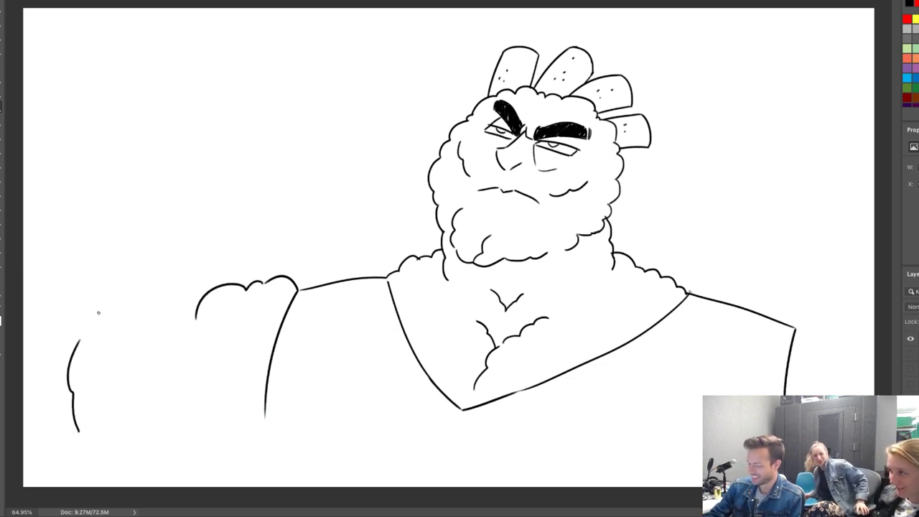
key("ctrl+z")
mouse_move(62, 425)
left_mouse_down()
mouse_move(86, 317)
mouse_move(151, 316)
left_mouse_up()
key("ctrl+z")
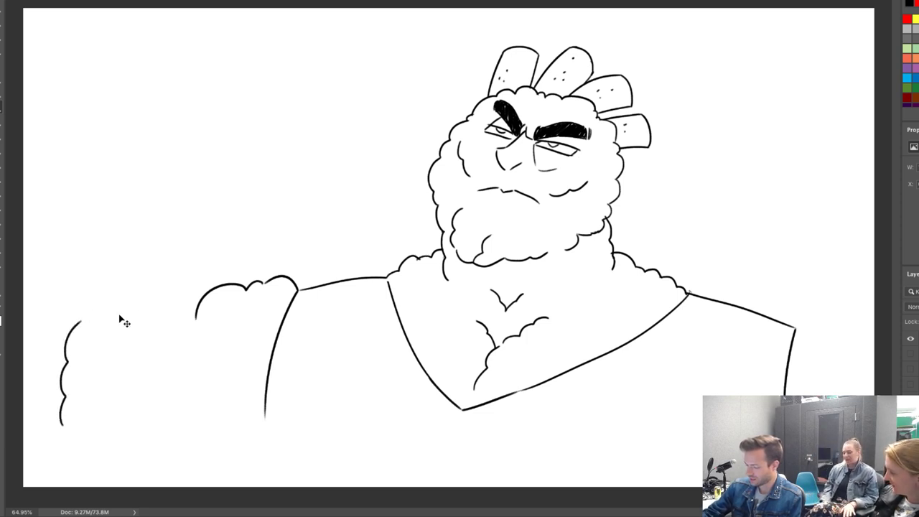
mouse_move(83, 320)
left_mouse_down()
mouse_move(118, 313)
mouse_move(180, 332)
mouse_move(190, 325)
mouse_move(176, 332)
mouse_move(206, 342)
left_mouse_up()
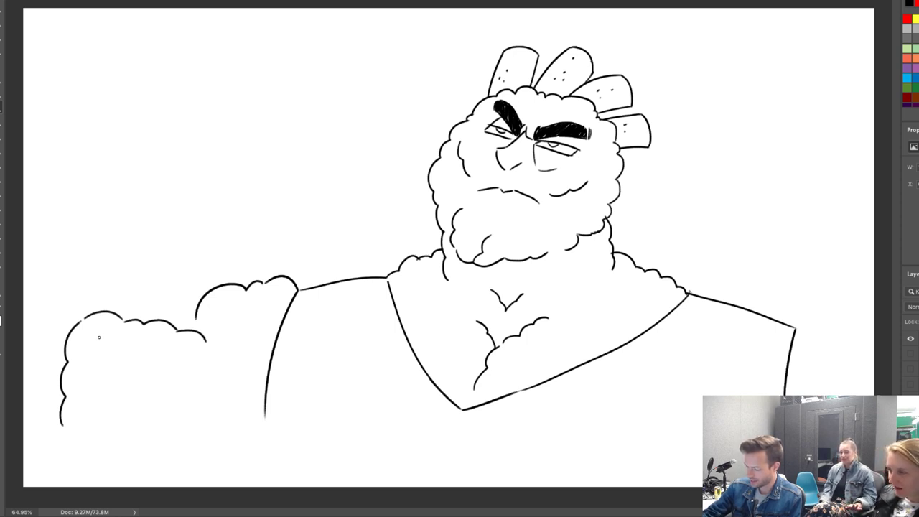
Draw bumpy knuckle lines, a curled finger and the bumpy inner side of the fist, redoing the first finger lines.
mouse_move(97, 342)
left_mouse_down()
mouse_move(151, 315)
mouse_move(143, 342)
mouse_move(177, 323)
left_mouse_up()
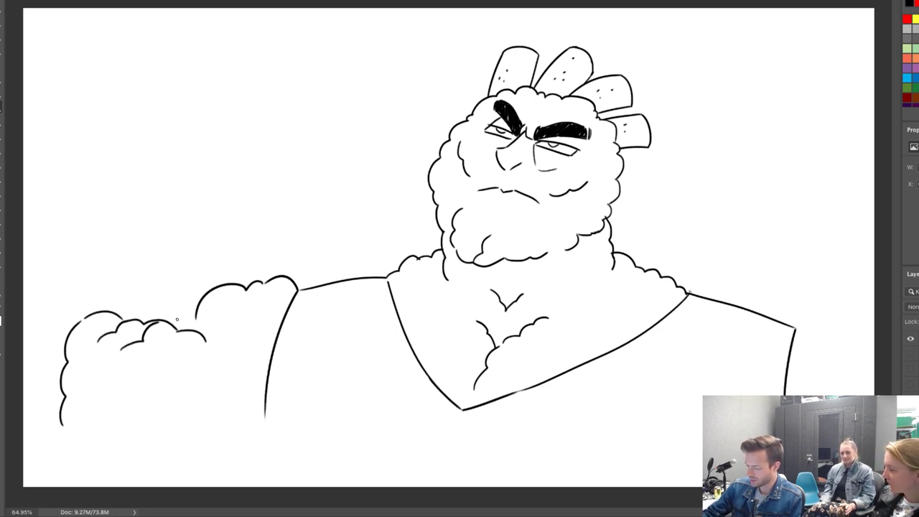
key("ctrl+z")
mouse_move(128, 353)
left_mouse_down()
mouse_move(161, 333)
mouse_move(202, 343)
mouse_move(215, 360)
mouse_move(207, 384)
mouse_move(188, 365)
mouse_move(195, 362)
mouse_move(189, 392)
mouse_move(177, 382)
mouse_move(189, 398)
mouse_move(163, 446)
left_mouse_up()
key("ctrl+z")
left_click_drag(59, 426, 59, 442)
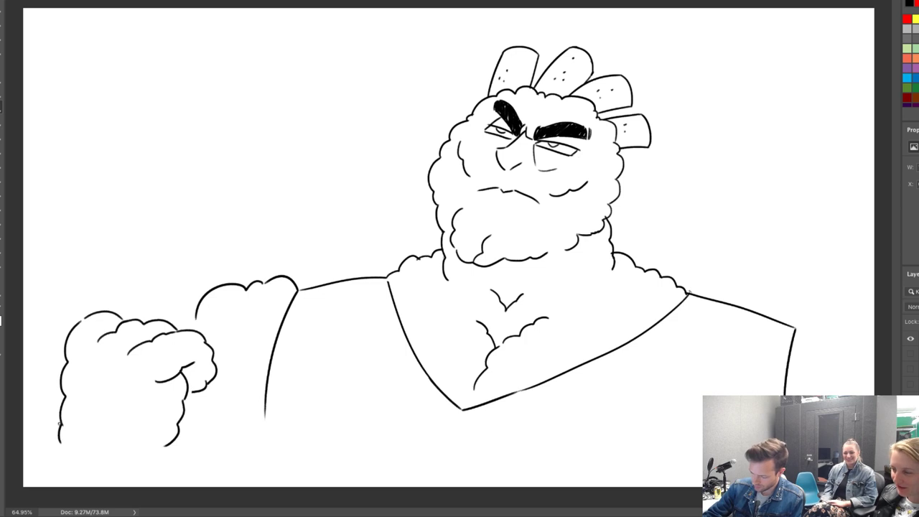
Close the fist with a bumpy lower edge and add a short wrist line below each side.
left_click_drag(59, 423, 78, 448)
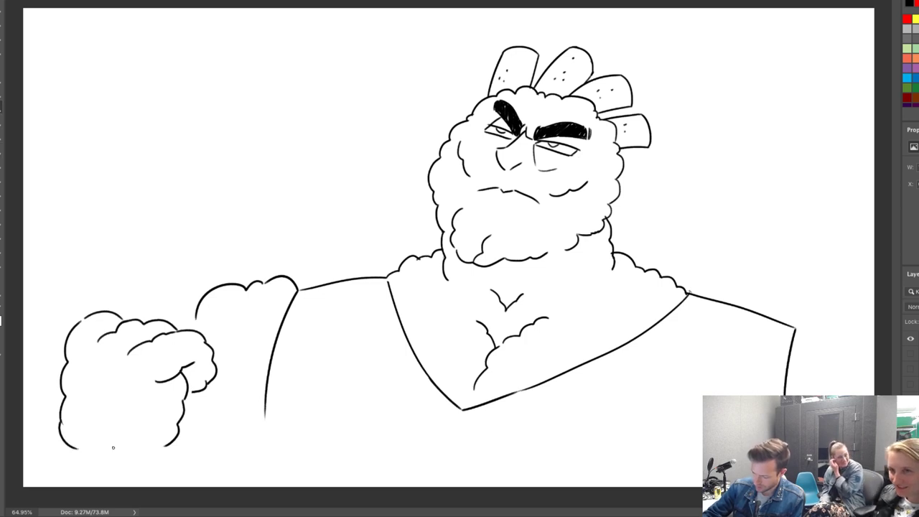
left_click_drag(166, 444, 149, 450)
left_click_drag(69, 460, 73, 445)
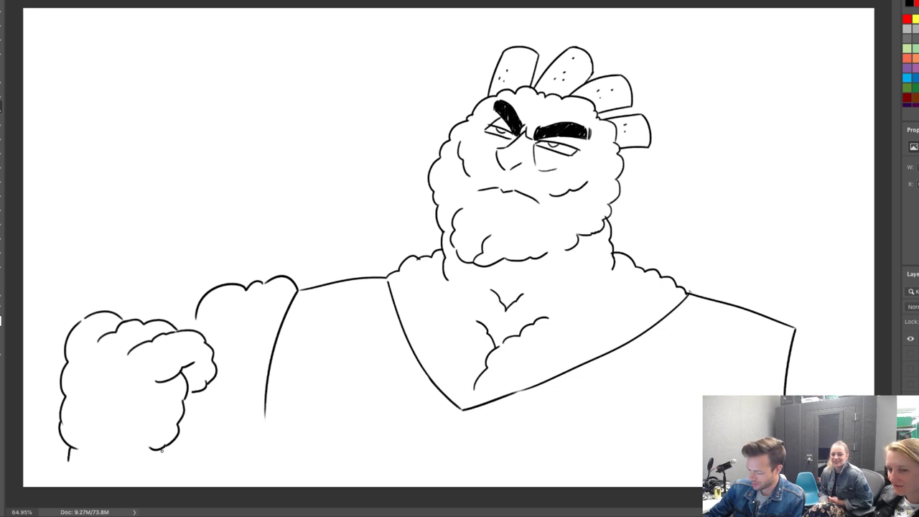
left_click_drag(161, 449, 163, 476)
mouse_move(69, 445)
left_mouse_down()
mouse_move(131, 440)
mouse_move(126, 449)
mouse_move(152, 437)
left_mouse_up()
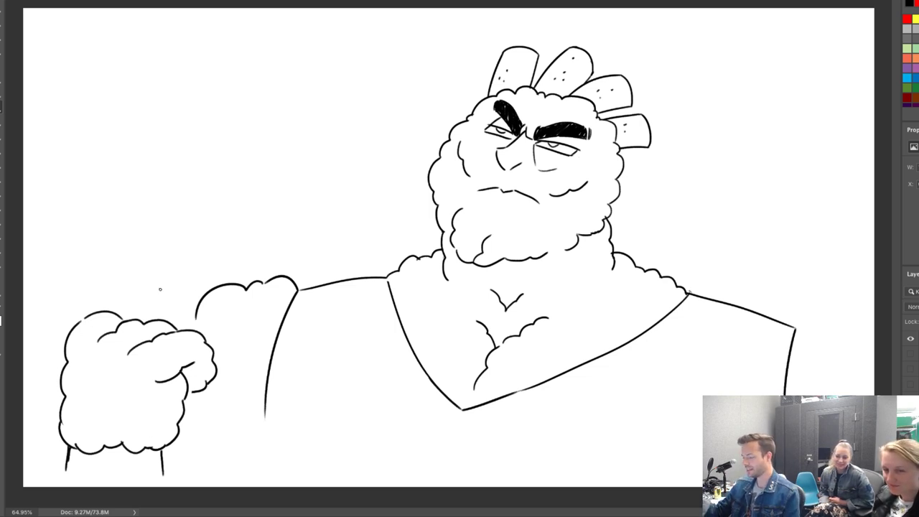
Link the fist to the upper arm with a bumpy line, then extend the wrist to the canvas edge with diagonal wrap lines.
left_click_drag(195, 307, 167, 322)
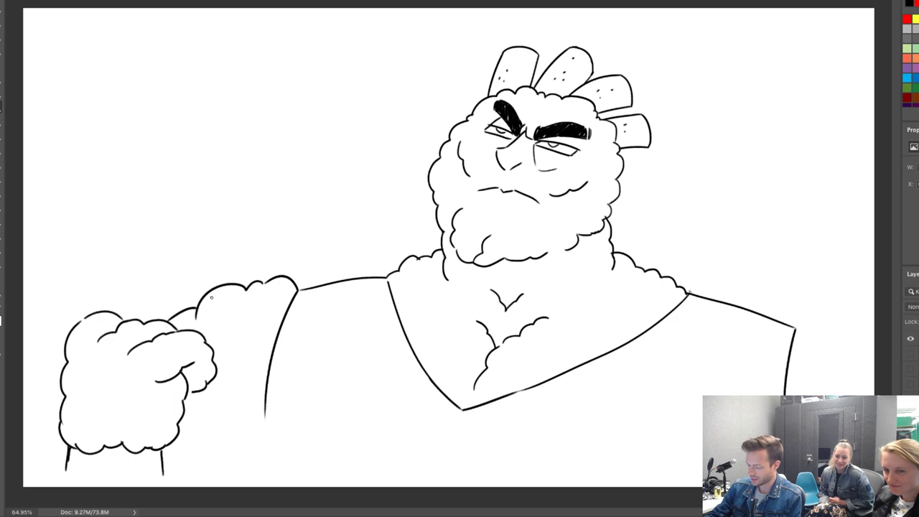
left_click_drag(68, 447, 59, 487)
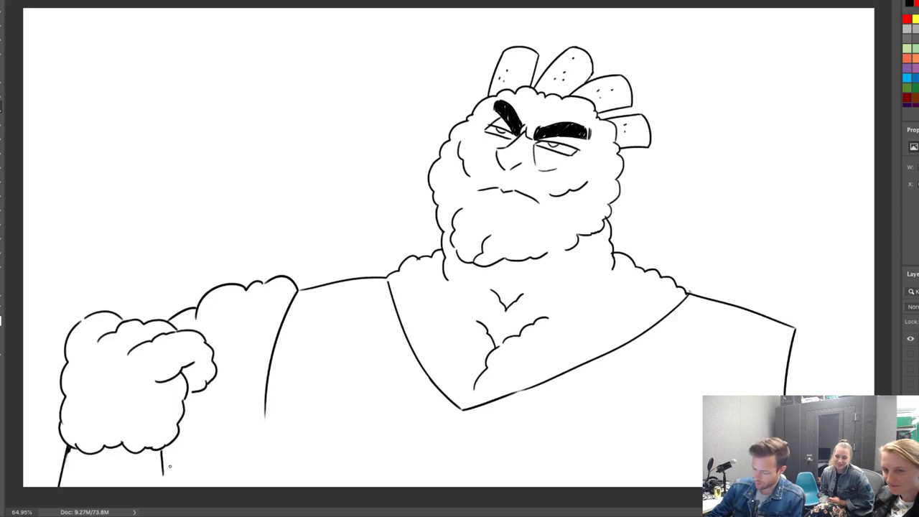
left_click_drag(161, 448, 162, 488)
left_click_drag(70, 451, 97, 487)
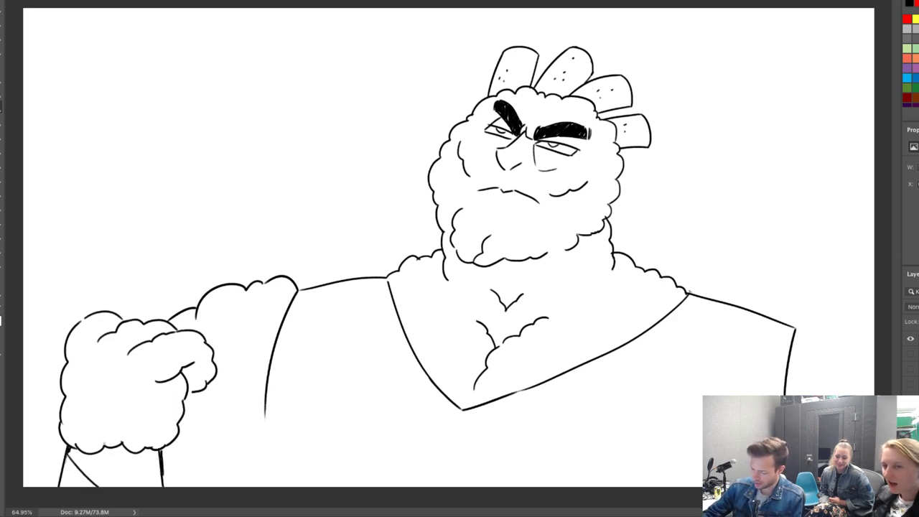
left_click_drag(102, 443, 149, 478)
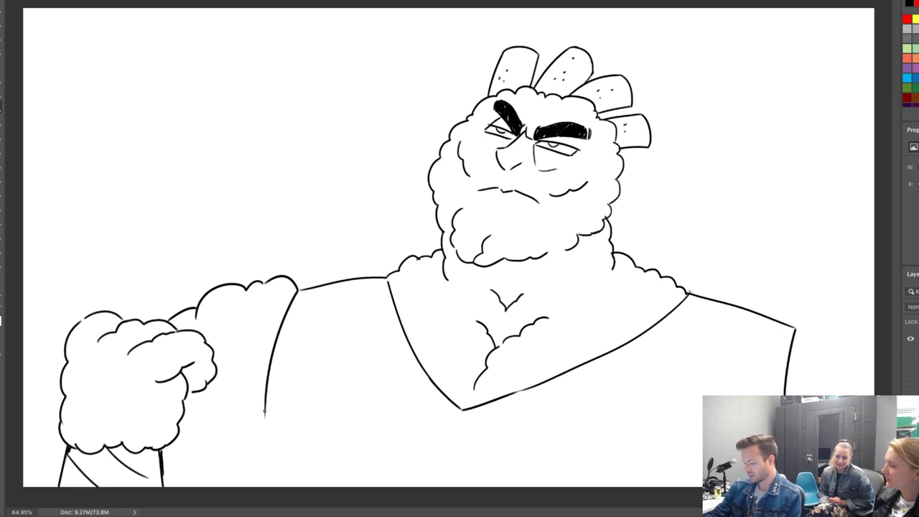
Extend the left-hand sleeve edge to the canvas bottom and draw bumpy contours for its underarm and the opposite upper arm.
left_click_drag(264, 410, 266, 488)
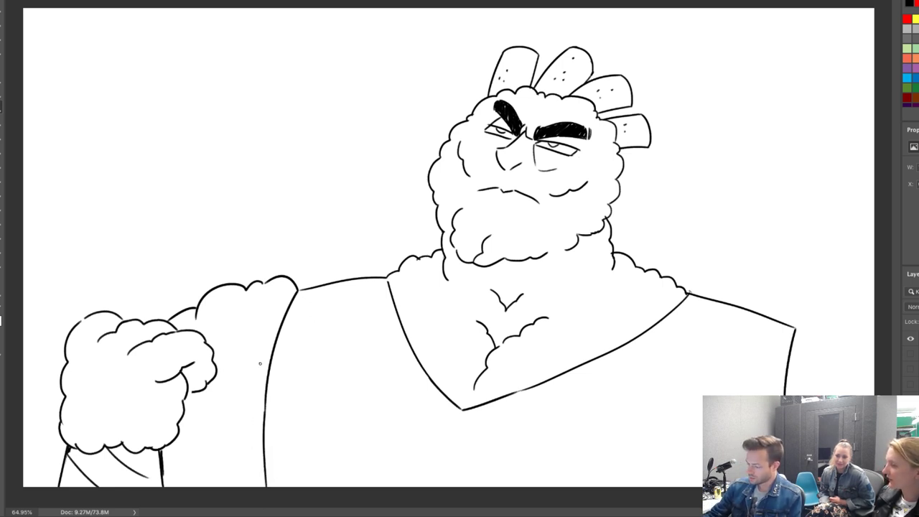
left_click_drag(264, 408, 211, 405)
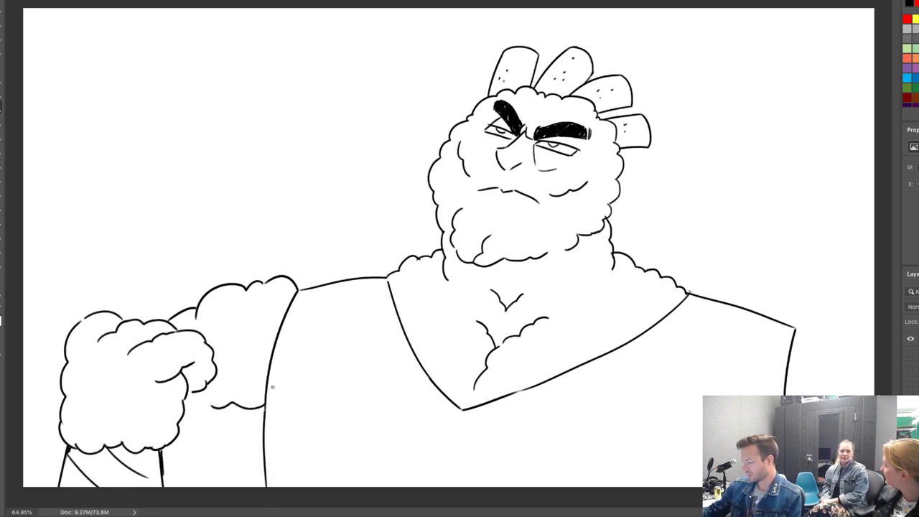
mouse_move(794, 327)
left_mouse_down()
mouse_move(846, 320)
mouse_move(838, 324)
mouse_move(875, 331)
left_mouse_up()
key("ctrl+z")
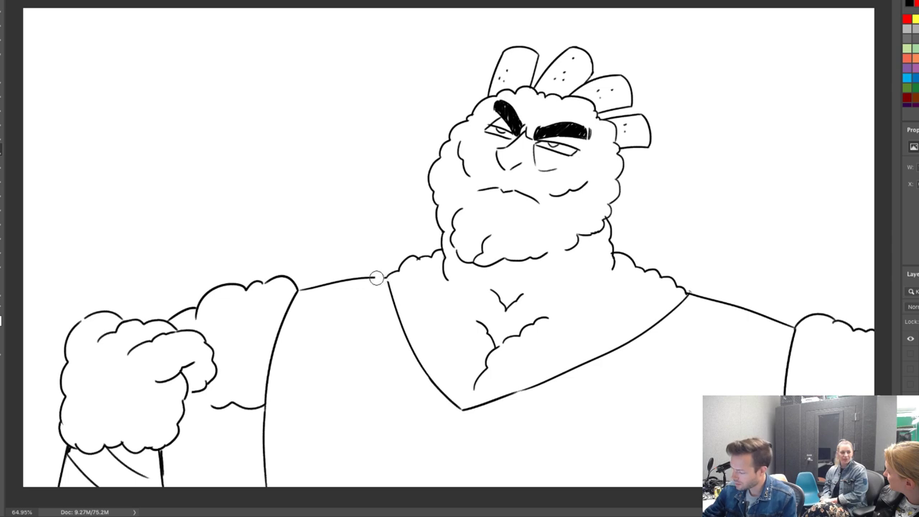
Replace the ends of the left-hand shoulder line with rounded fabric rolls at collar and sleeve, each with a fold line below.
left_click_drag(380, 273, 304, 289)
mouse_move(386, 277)
left_mouse_down()
mouse_move(368, 285)
mouse_move(367, 329)
left_mouse_up()
mouse_move(365, 281)
left_mouse_down()
mouse_move(294, 288)
mouse_move(303, 343)
left_mouse_up()
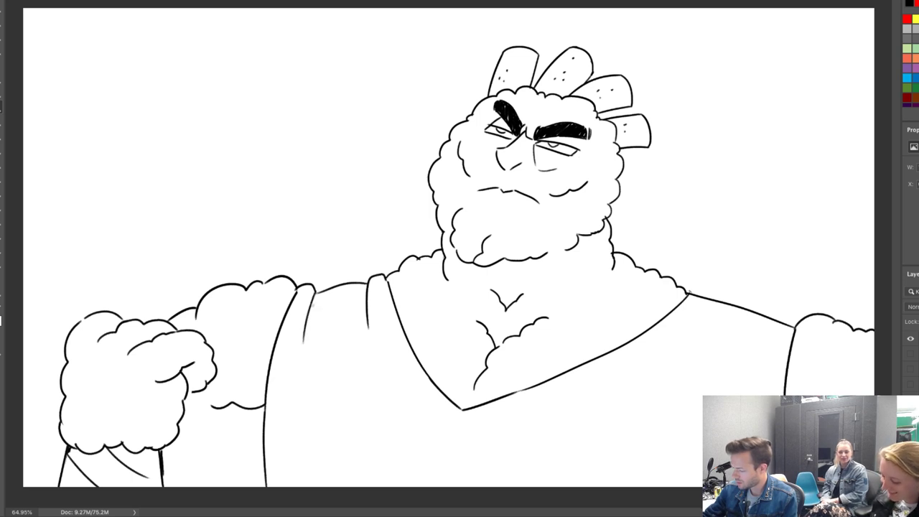
left_click_drag(317, 293, 309, 325)
Add matching rounded fabric rolls with tapering fold lines at the collar and sleeve ends of the right-hand shoulder.
mouse_move(688, 293)
left_mouse_down()
mouse_move(694, 287)
mouse_move(707, 306)
left_mouse_up()
mouse_move(797, 320)
left_mouse_down()
mouse_move(784, 316)
mouse_move(774, 334)
left_mouse_up()
mouse_move(693, 290)
left_mouse_down()
mouse_move(690, 298)
mouse_move(708, 295)
left_mouse_up()
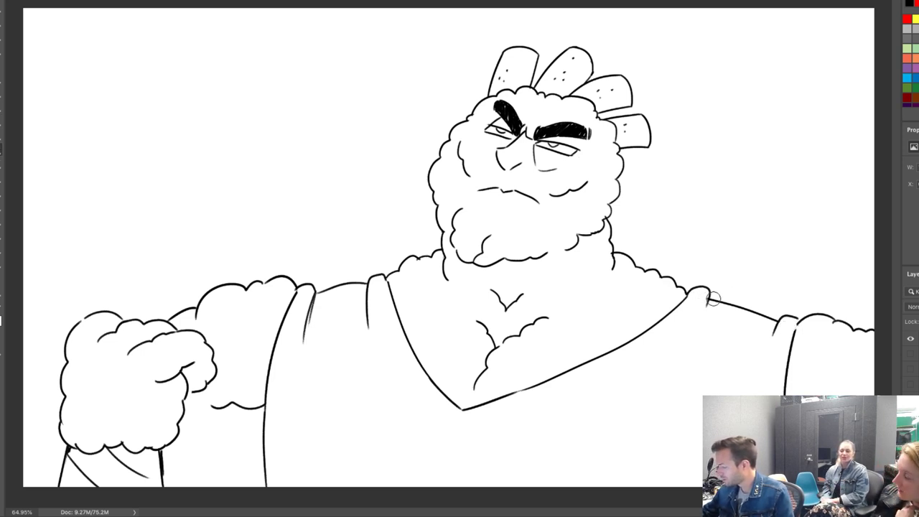
mouse_move(684, 355)
left_mouse_down()
mouse_move(707, 303)
mouse_move(697, 327)
left_mouse_up()
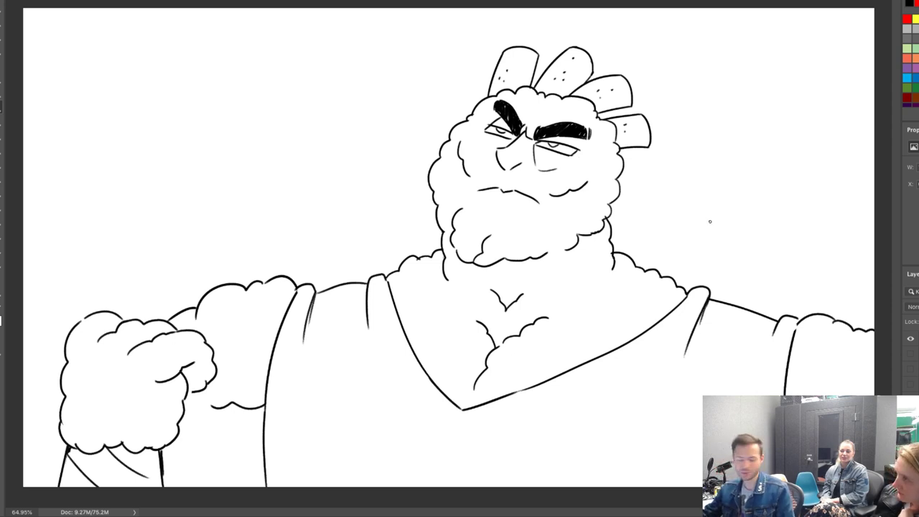
left_click_drag(778, 320, 756, 382)
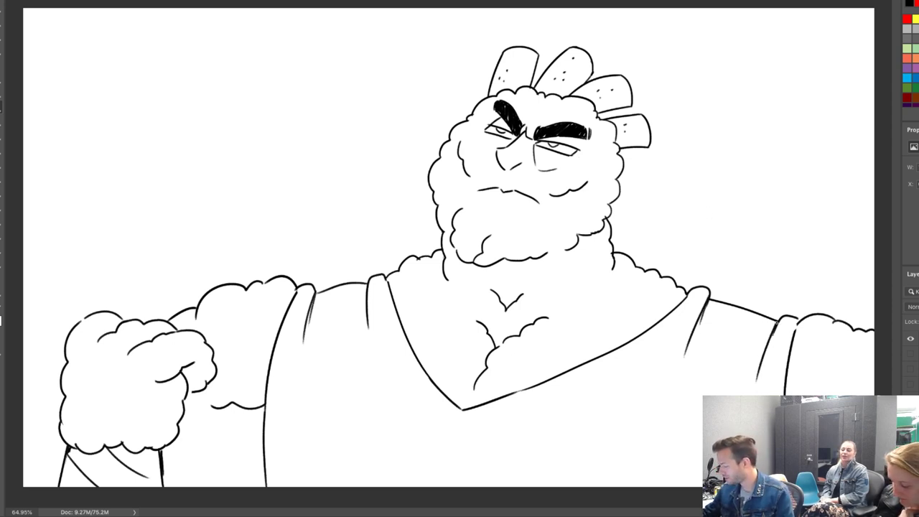
left_click_drag(776, 321, 759, 347)
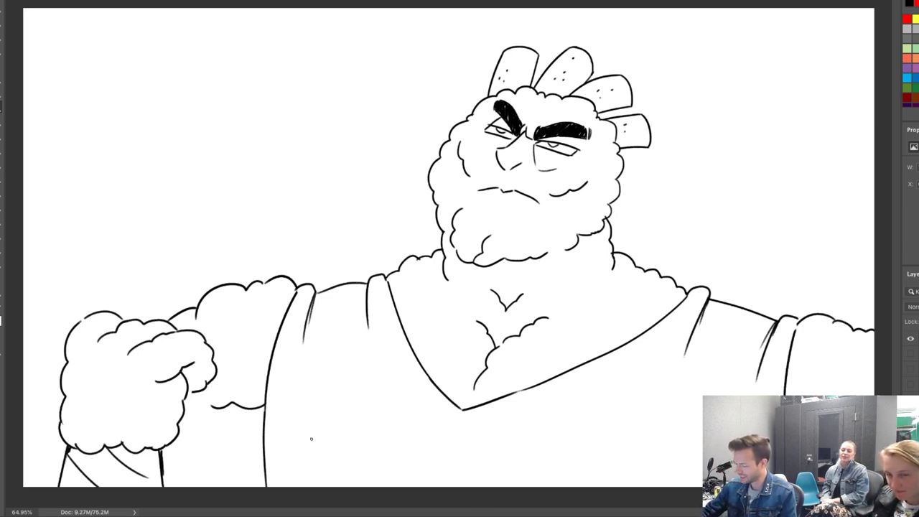
Add two vertical fold lines low on the shirt and scatter small dots over the left-hand upper arm.
mouse_move(311, 436)
left_mouse_down()
mouse_move(319, 514)
mouse_move(336, 488)
left_mouse_up()
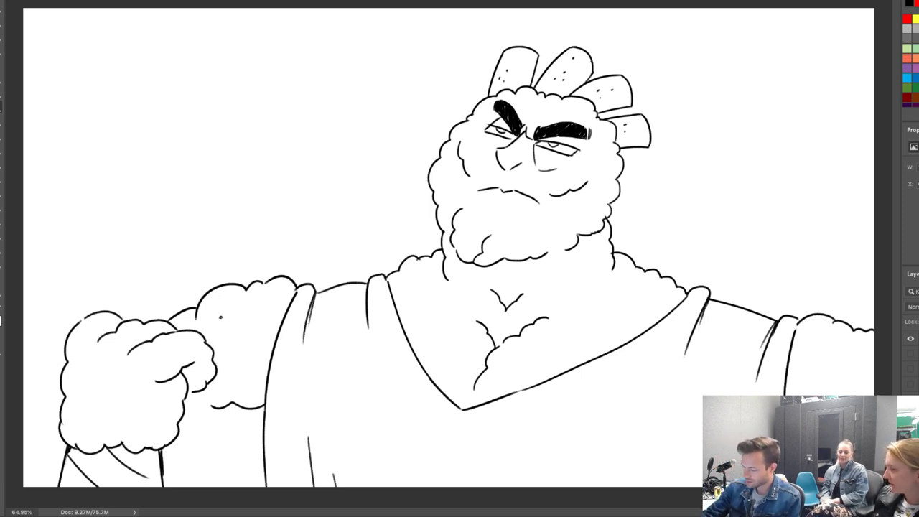
left_click(234, 320)
left_click(243, 337)
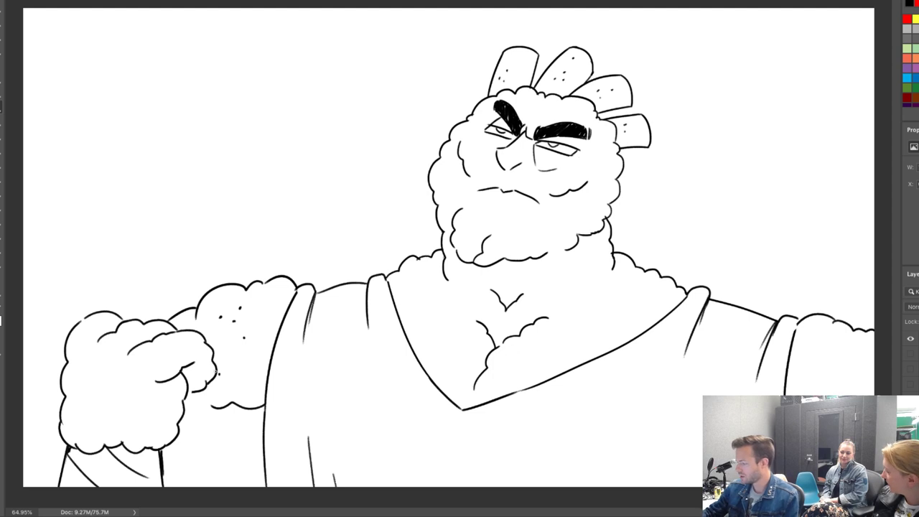
Draw a bumpy ear on the right-hand side of the head with a small bumpy contour inside it.
mouse_move(617, 173)
left_mouse_down()
mouse_move(636, 189)
mouse_move(631, 208)
mouse_move(607, 219)
left_mouse_up()
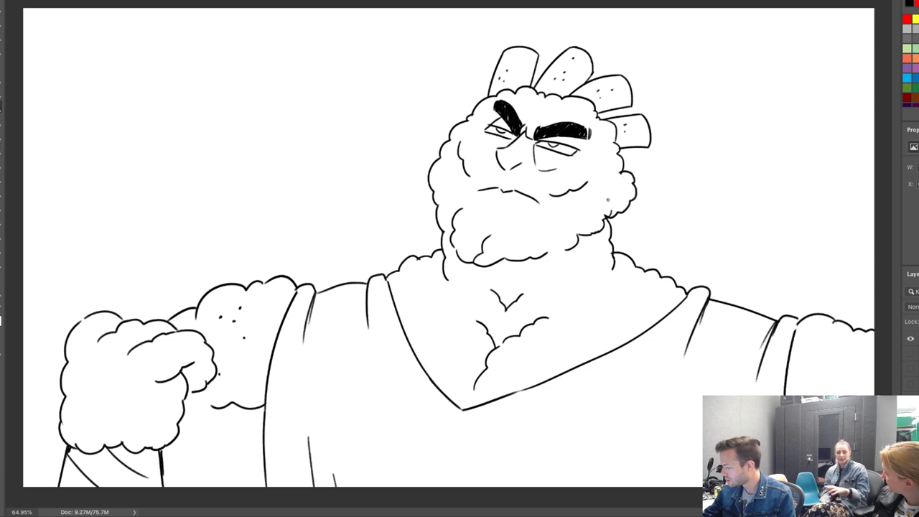
left_click_drag(612, 195, 626, 184)
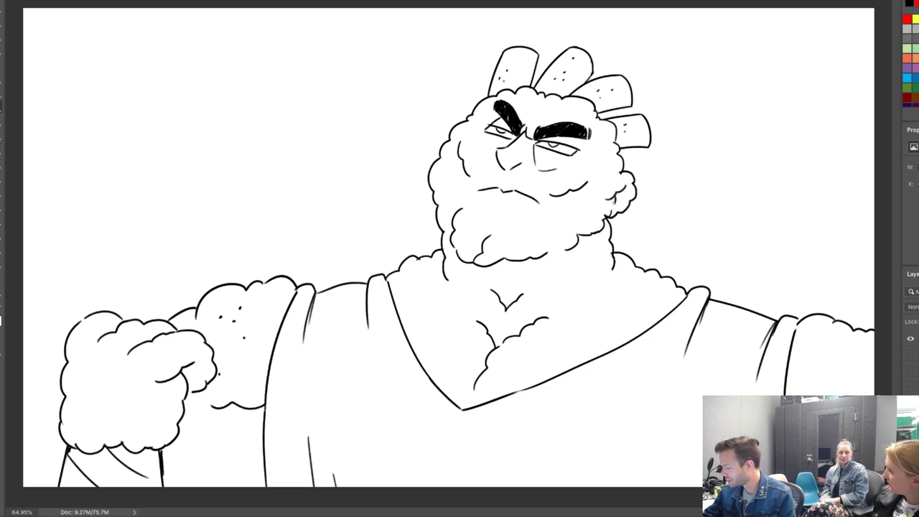
Redraw the right-hand sleeve edge as one clean curved line and add short slanted fold lines low on the right-hand side of the shirt.
left_click_drag(608, 215, 615, 199)
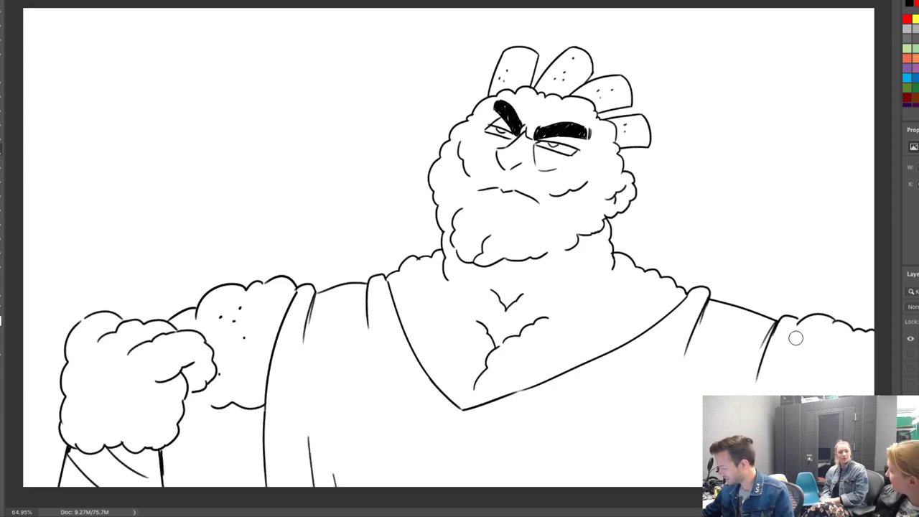
left_click_drag(797, 319, 784, 394)
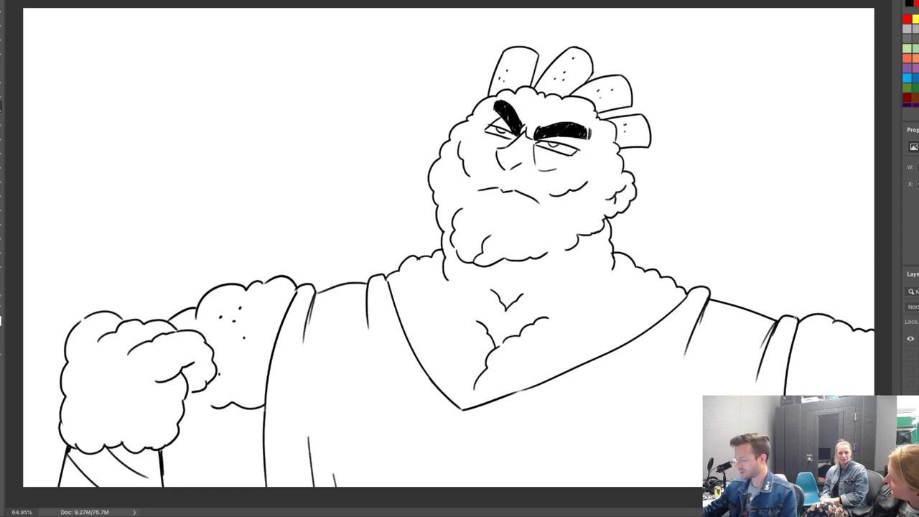
mouse_move(651, 433)
left_mouse_down()
mouse_move(612, 508)
mouse_move(645, 486)
left_mouse_up()
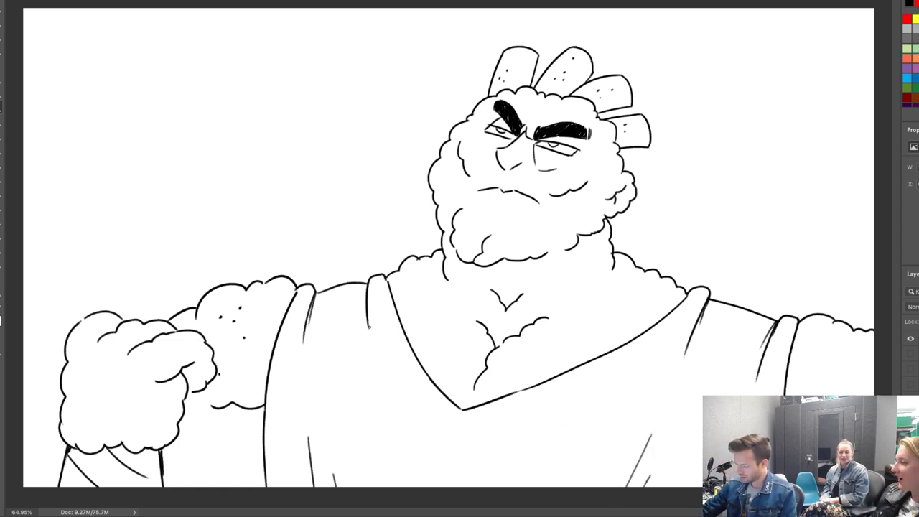
Add an outer band line along the left-hand side of the V-neck and extend both bumpy chest contours out to the collar.
left_click_drag(379, 279, 428, 423)
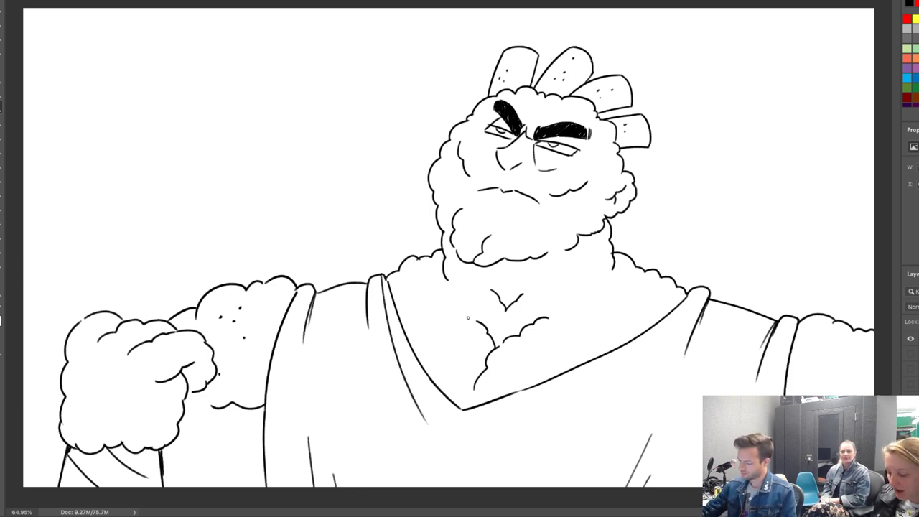
left_click_drag(468, 317, 397, 307)
left_click_drag(554, 318, 645, 325)
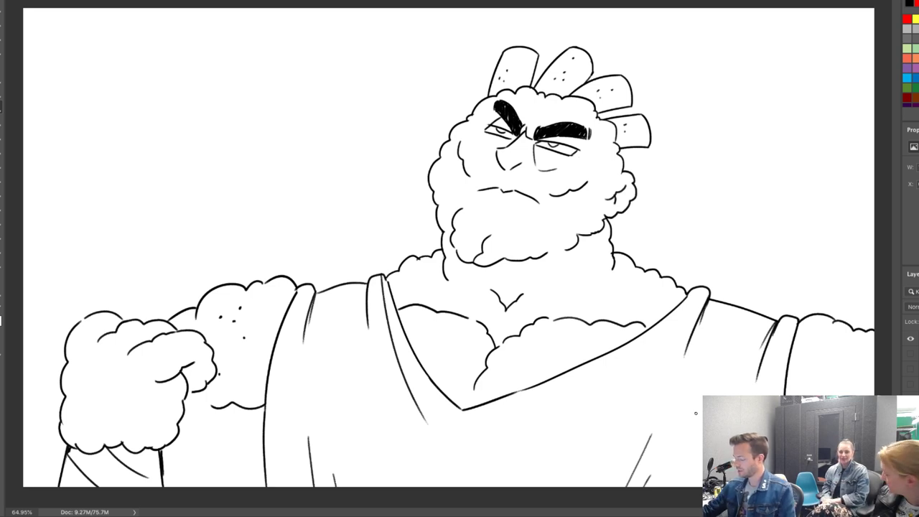
Erase the slanted fold lines low on the right-hand side of the shirt and draw two concentric arcs there as a round badge.
key("e")
mouse_move(652, 429)
left_mouse_down()
mouse_move(644, 469)
mouse_move(661, 443)
left_mouse_up()
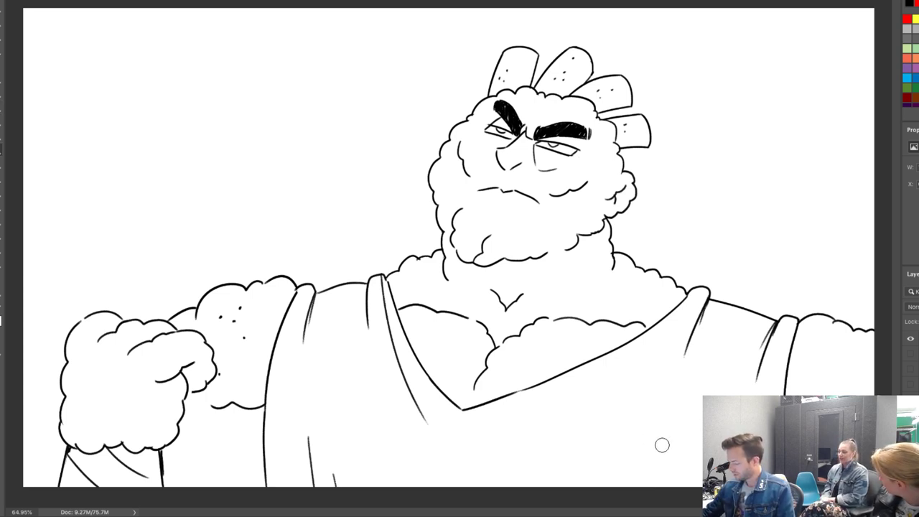
key("b")
mouse_move(570, 486)
left_mouse_down()
mouse_move(649, 416)
mouse_move(700, 448)
left_mouse_up()
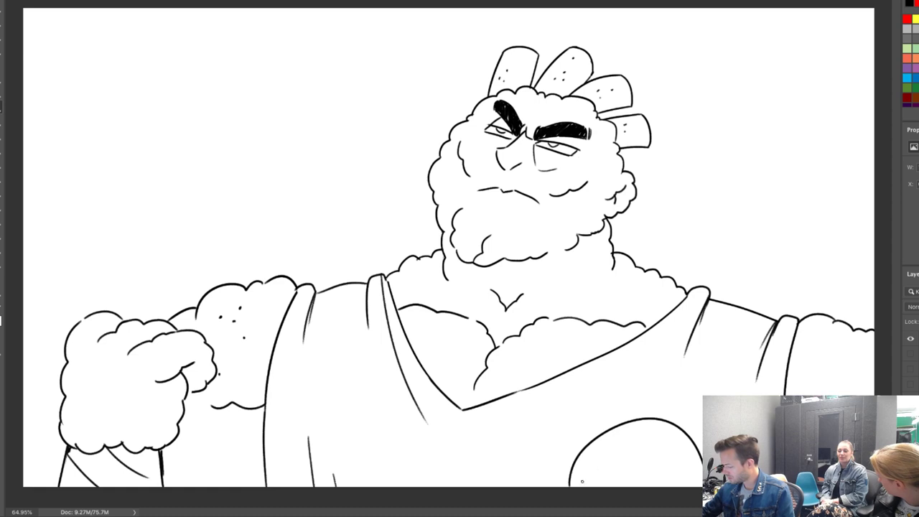
mouse_move(583, 482)
left_mouse_down()
mouse_move(587, 458)
mouse_move(693, 464)
left_mouse_up()
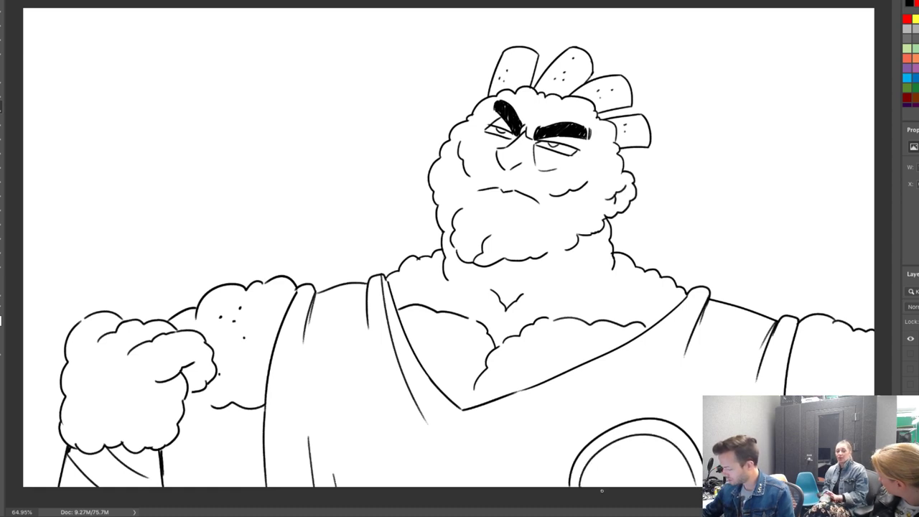
left_click_drag(602, 491, 606, 455)
key("ctrl+z")
mouse_move(603, 490)
left_mouse_down()
mouse_move(614, 454)
mouse_move(665, 477)
left_mouse_up()
key("ctrl+z")
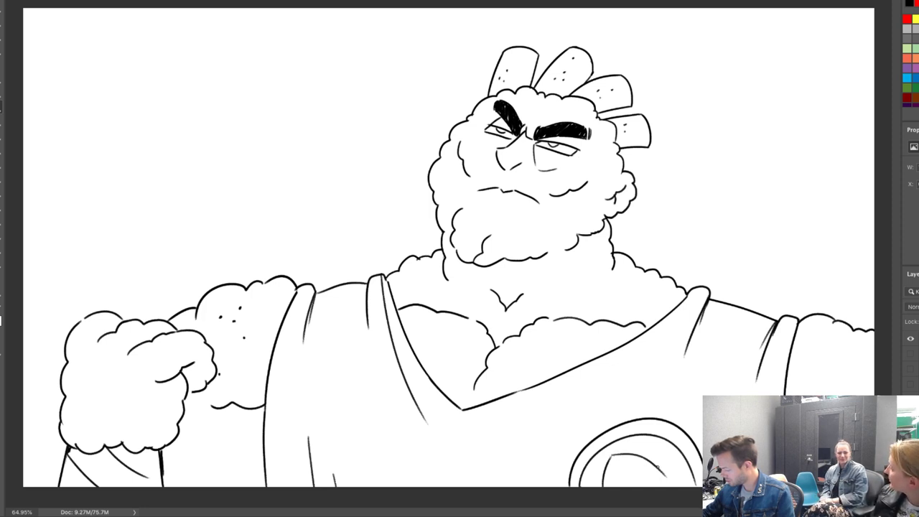
key("ctrl+z")
Draw a ham with a knobbly bone end inside the badge, adding a curved cut face and small cross-hatched marks.
left_click_drag(611, 454, 678, 481)
left_click_drag(609, 455, 616, 486)
left_click(614, 480)
key("ctrl+z")
key("ctrl+z")
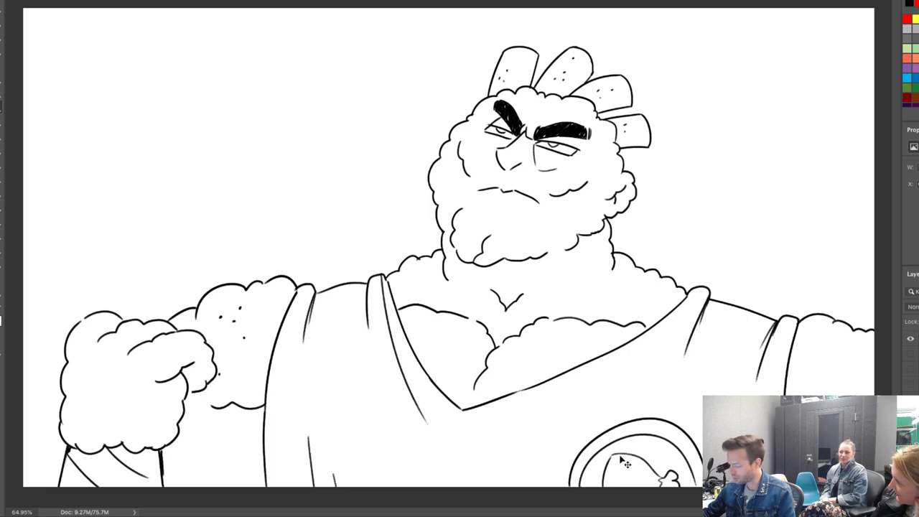
mouse_move(610, 453)
left_mouse_down()
mouse_move(604, 487)
mouse_move(614, 491)
left_mouse_up()
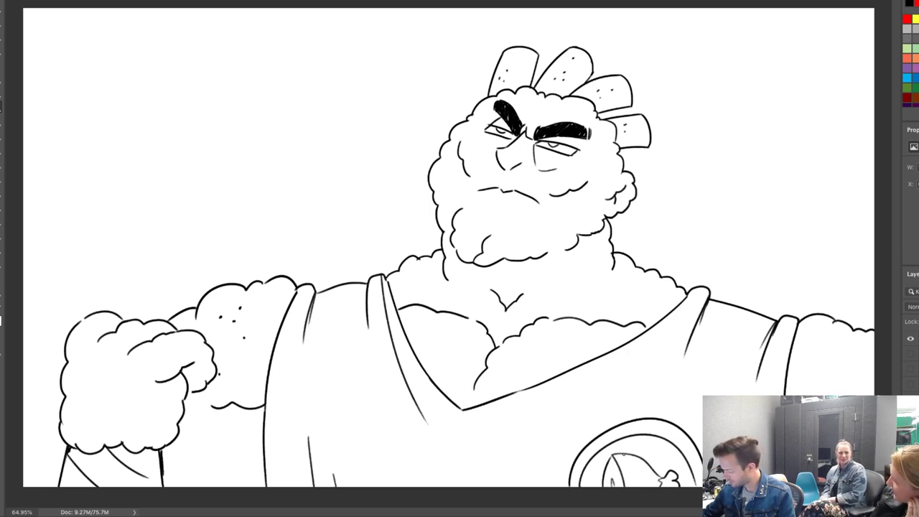
mouse_move(622, 455)
left_mouse_down()
mouse_move(625, 475)
mouse_move(639, 470)
left_mouse_up()
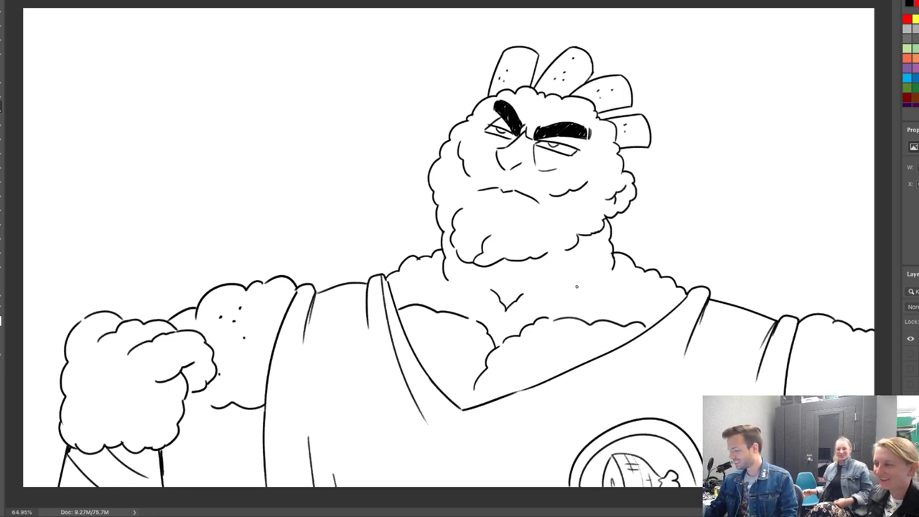
Scatter small dots over the right-hand upper arm.
left_click(844, 370)
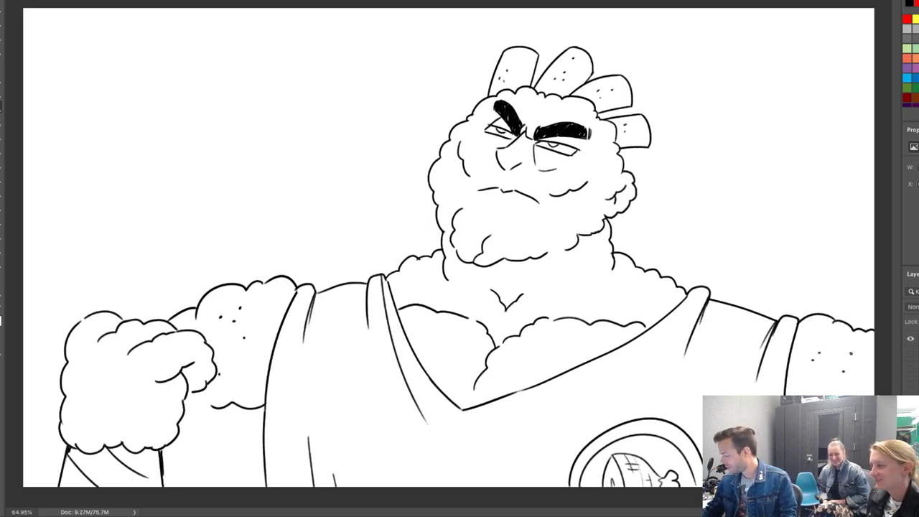
left_click(864, 350)
left_click(855, 341)
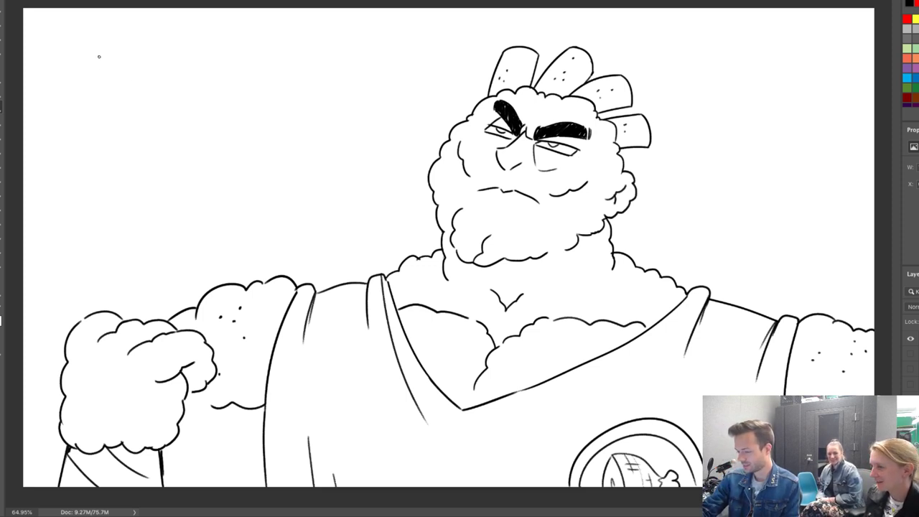
Hand-letter "I WILL AVENGE" in capitals in the blank area beside the character's head.
mouse_move(101, 48)
left_mouse_down()
mouse_move(101, 68)
mouse_move(108, 41)
mouse_move(115, 71)
mouse_move(160, 66)
mouse_move(168, 46)
left_mouse_up()
key("ctrl+z")
left_click_drag(176, 41, 178, 69)
mouse_move(187, 38)
left_mouse_down()
mouse_move(187, 62)
mouse_move(198, 61)
left_mouse_up()
mouse_move(211, 36)
left_mouse_down()
mouse_move(211, 60)
mouse_move(224, 62)
mouse_move(204, 43)
mouse_move(219, 62)
mouse_move(260, 63)
mouse_move(257, 51)
mouse_move(280, 35)
mouse_move(295, 60)
mouse_move(290, 50)
mouse_move(310, 40)
mouse_move(331, 57)
mouse_move(330, 48)
mouse_move(349, 48)
left_mouse_up()
key("ctrl+z")
key("ctrl+z")
key("ctrl+z")
key("ctrl+z")
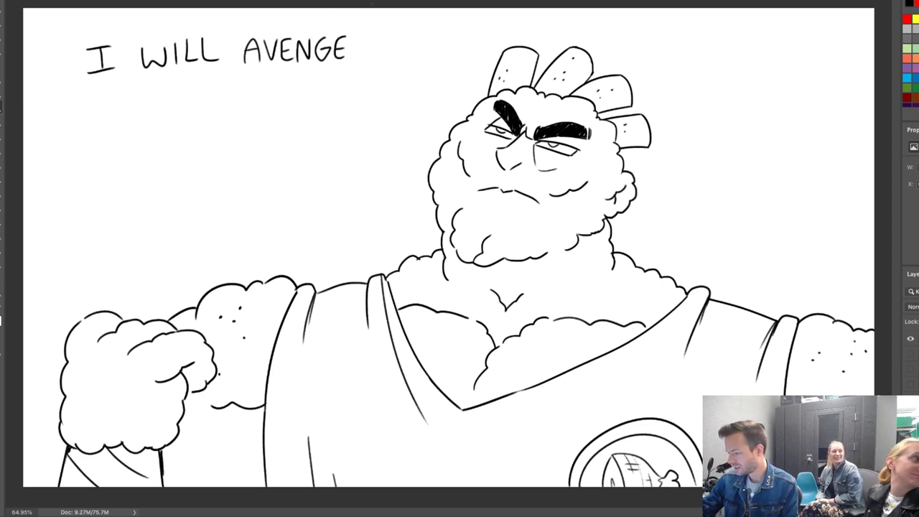
Hand-letter "YOU..." at the start of a second line beneath "I WILL AVENGE".
mouse_move(71, 102)
left_mouse_down()
mouse_move(82, 131)
mouse_move(101, 96)
mouse_move(127, 97)
left_mouse_up()
key("ctrl+z")
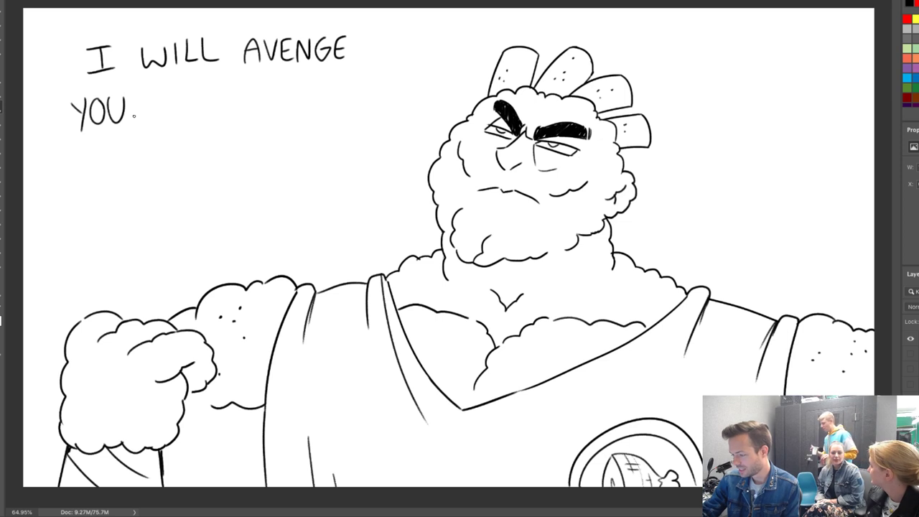
left_click(147, 117)
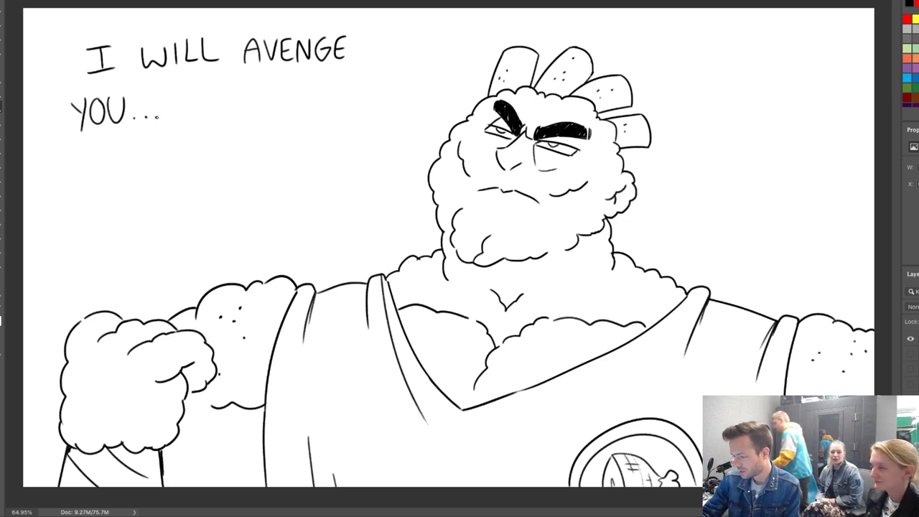
Complete the second line of lettering with "MEAT FATHER" in matching hand-drawn capitals.
mouse_move(175, 124)
left_mouse_down()
mouse_move(174, 94)
mouse_move(201, 117)
left_mouse_up()
mouse_move(200, 94)
left_mouse_down()
mouse_move(211, 92)
mouse_move(210, 105)
left_mouse_up()
mouse_move(201, 117)
left_mouse_down()
mouse_move(211, 118)
mouse_move(215, 93)
left_mouse_up()
mouse_move(216, 93)
left_mouse_down()
mouse_move(226, 115)
mouse_move(210, 105)
mouse_move(216, 94)
left_mouse_up()
key("ctrl+z")
key("ctrl+z")
mouse_move(215, 94)
left_mouse_down()
mouse_move(226, 115)
mouse_move(230, 95)
mouse_move(220, 91)
left_mouse_up()
key("ctrl+z")
key("ctrl+z")
mouse_move(220, 91)
left_mouse_down()
mouse_move(228, 118)
mouse_move(226, 106)
mouse_move(242, 94)
mouse_move(236, 118)
mouse_move(255, 121)
left_mouse_up()
left_click_drag(256, 94, 267, 94)
mouse_move(256, 104)
left_mouse_down()
mouse_move(278, 104)
mouse_move(282, 119)
left_mouse_up()
left_click_drag(271, 109, 289, 118)
mouse_move(281, 91)
left_mouse_down()
mouse_move(294, 92)
mouse_move(301, 116)
left_mouse_up()
left_click_drag(309, 91, 311, 113)
mouse_move(302, 105)
left_mouse_down()
mouse_move(328, 116)
mouse_move(326, 104)
left_mouse_up()
mouse_move(333, 91)
left_mouse_down()
mouse_move(333, 115)
mouse_move(349, 115)
left_mouse_up()
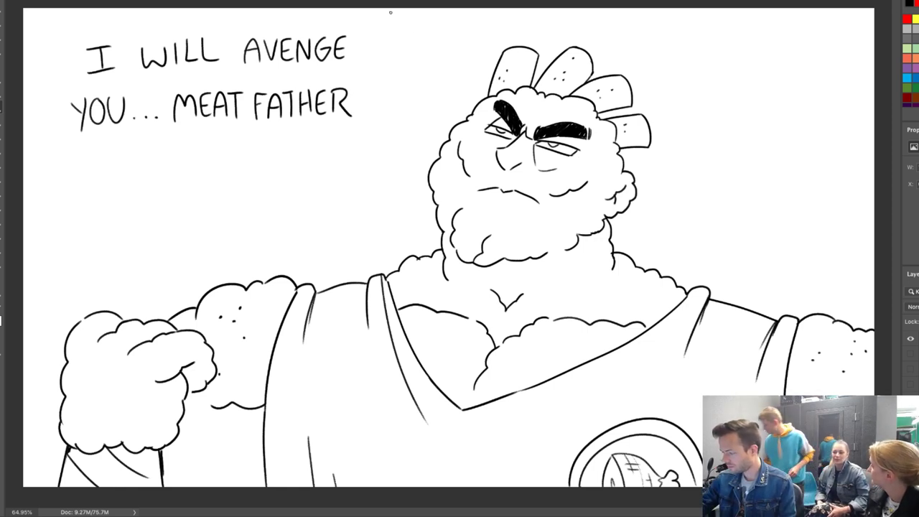
Draw a large curved speech bubble around the lettering with a pointed tail aimed at the character's mouth.
mouse_move(386, 6)
left_mouse_down()
mouse_move(393, 25)
mouse_move(372, 140)
mouse_move(1, 81)
left_mouse_up()
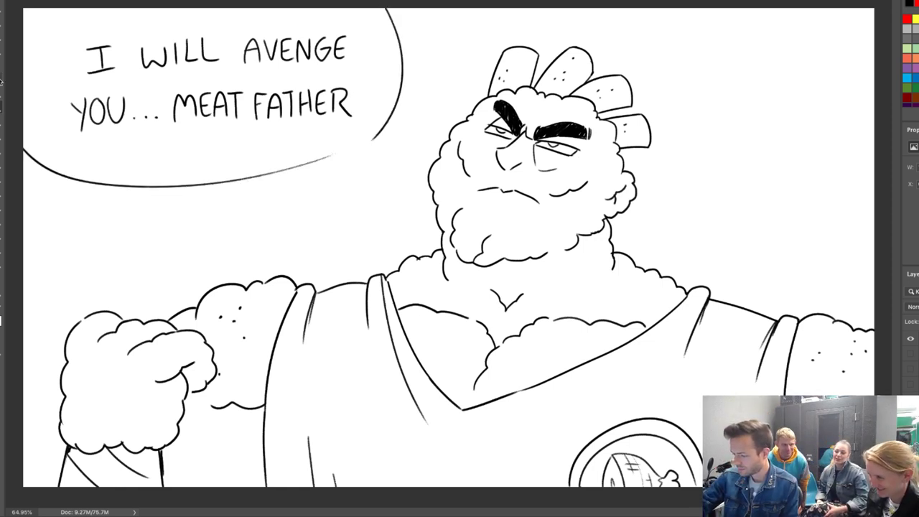
left_click_drag(332, 154, 403, 183)
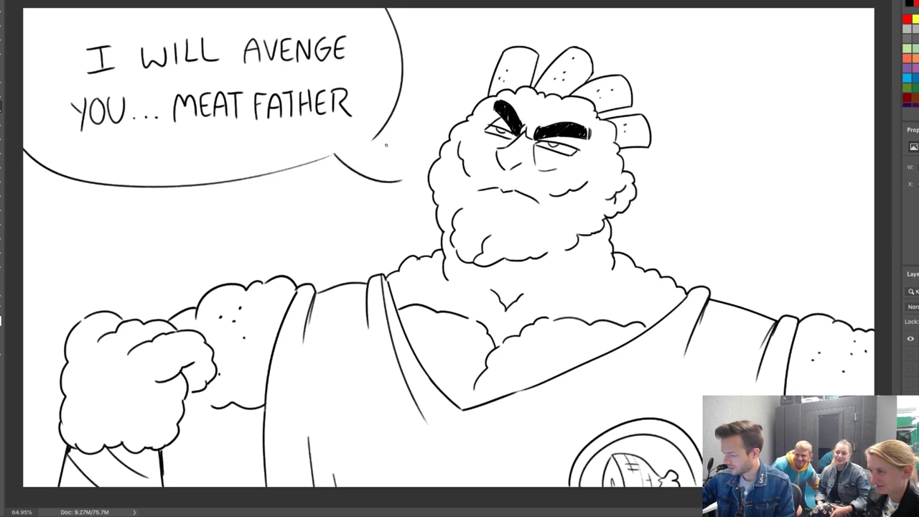
key("ctrl+z")
mouse_move(333, 153)
left_mouse_down()
mouse_move(357, 174)
mouse_move(397, 181)
left_mouse_up()
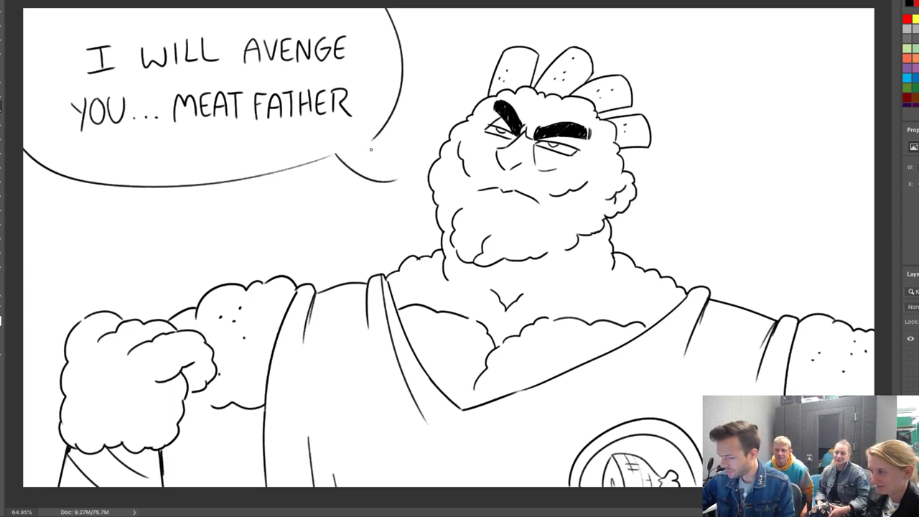
left_click_drag(369, 141, 397, 181)
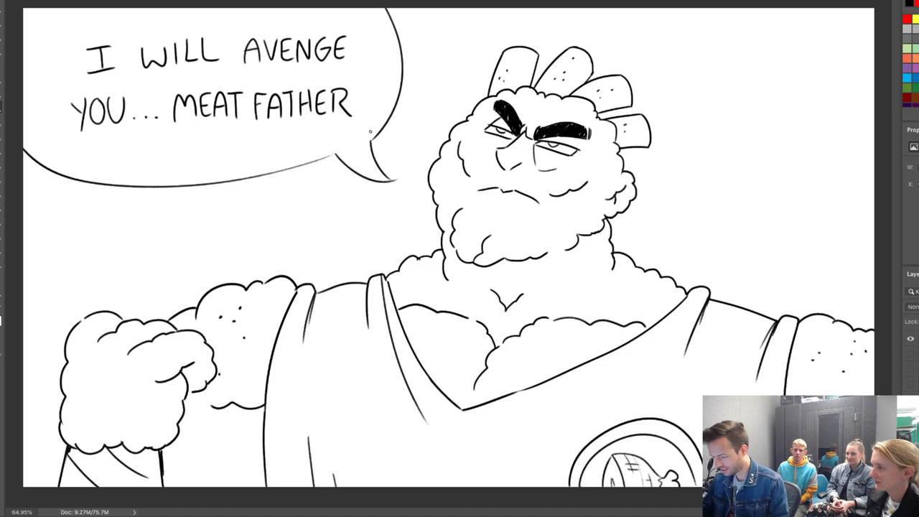
Lasso both lines of lettering and shift them slightly down and to the left within the speech bubble.
mouse_move(373, 110)
left_mouse_down()
mouse_move(341, 138)
mouse_move(134, 153)
mouse_move(53, 69)
mouse_move(185, 9)
mouse_move(315, 9)
mouse_move(376, 118)
left_mouse_up()
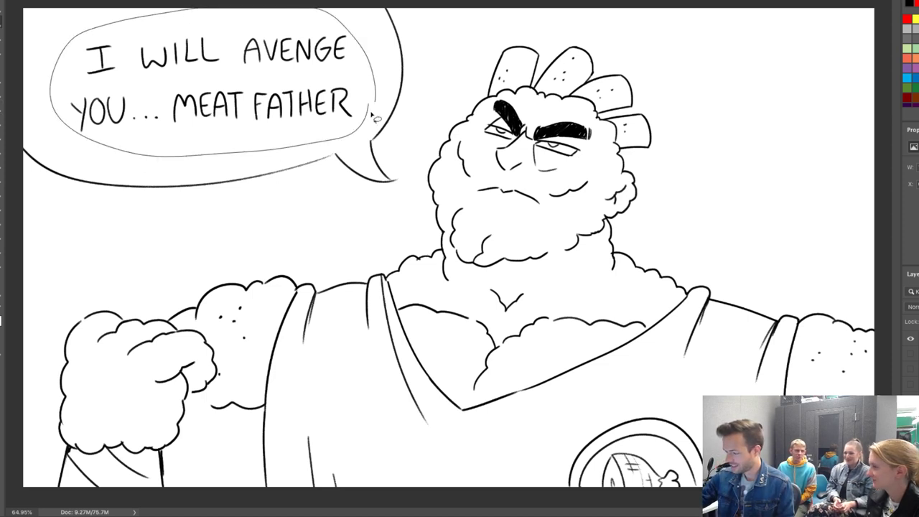
left_click_drag(377, 58, 364, 66)
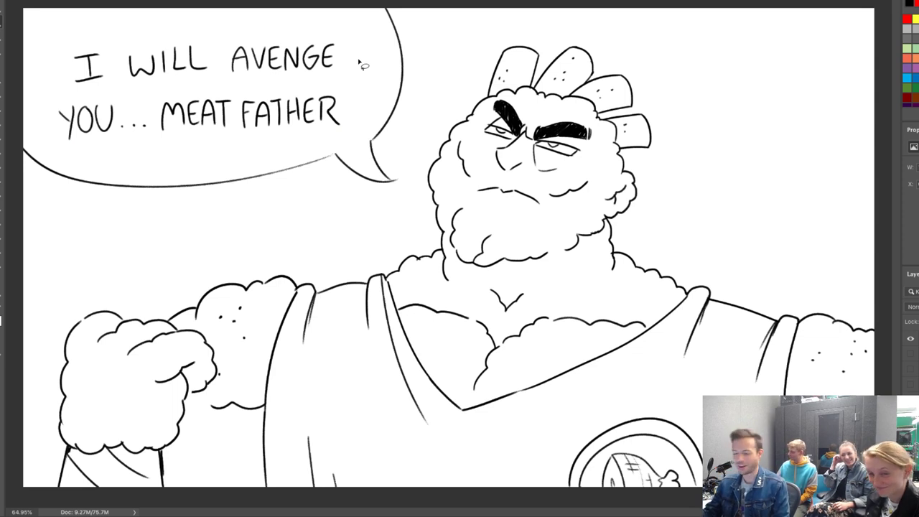
key("b")
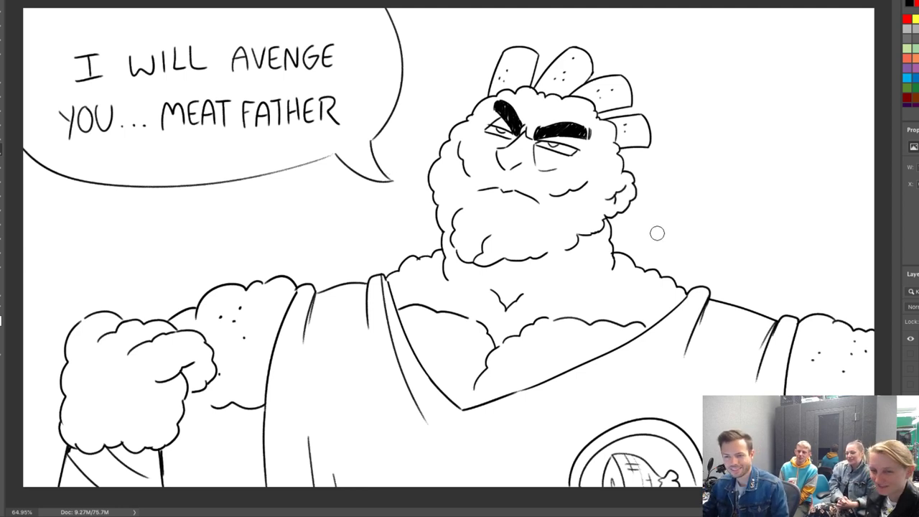
Draw a bumpy vertical contour below the left-hand upper arm, between the raised fist and the shirt, with a smaller brush.
key("bracketleft")
key("bracketleft")
key("bracketleft")
left_click_drag(216, 418, 227, 487)
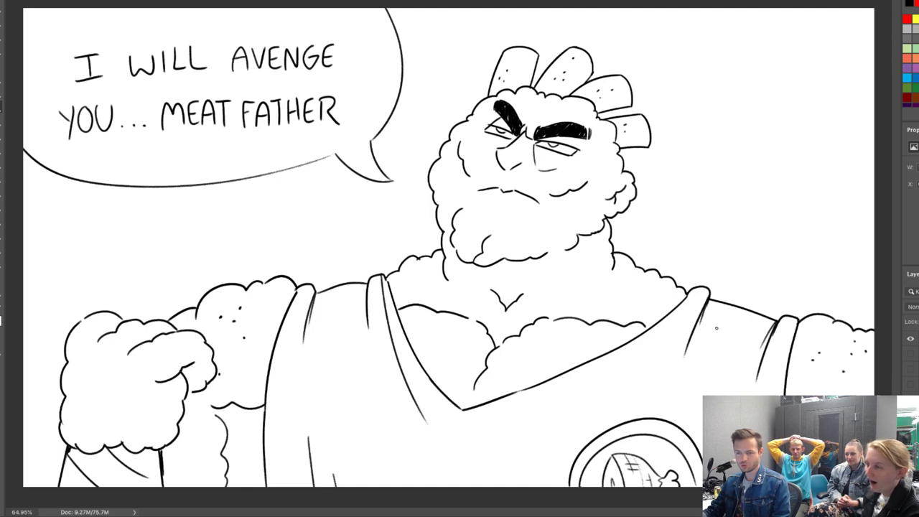
Hide the finished character drawing and sketch a thick round head outline with two short neck strokes on the blank canvas.
left_click(910, 338)
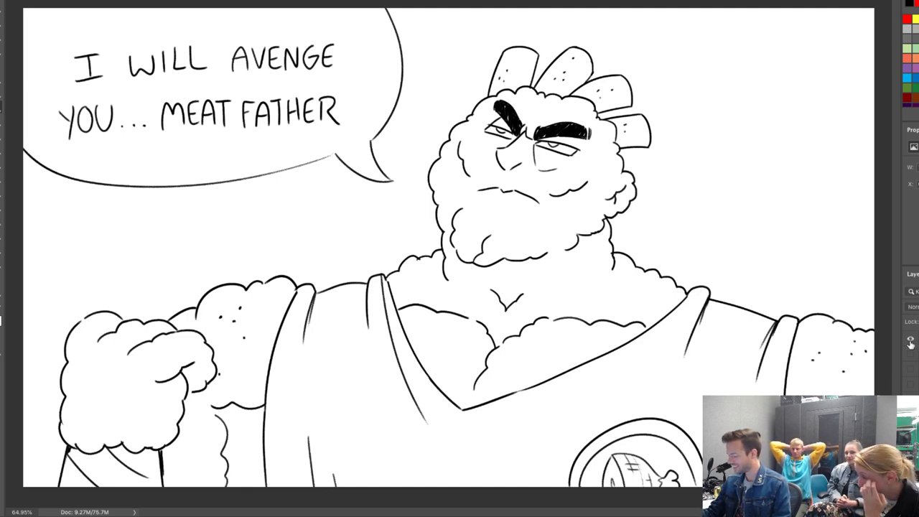
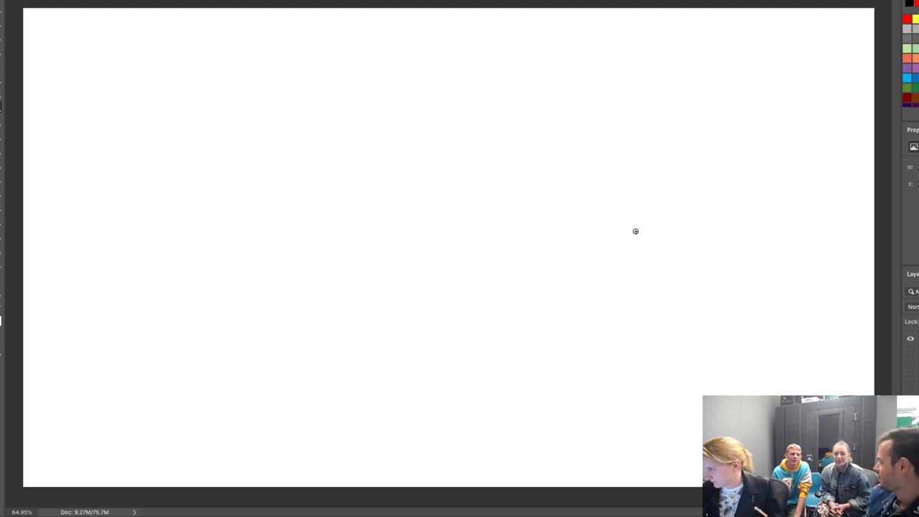
mouse_move(586, 100)
left_mouse_down()
mouse_move(516, 150)
mouse_move(562, 189)
mouse_move(621, 170)
mouse_move(605, 94)
mouse_move(520, 168)
mouse_move(606, 214)
left_mouse_up()
key("ctrl+z")
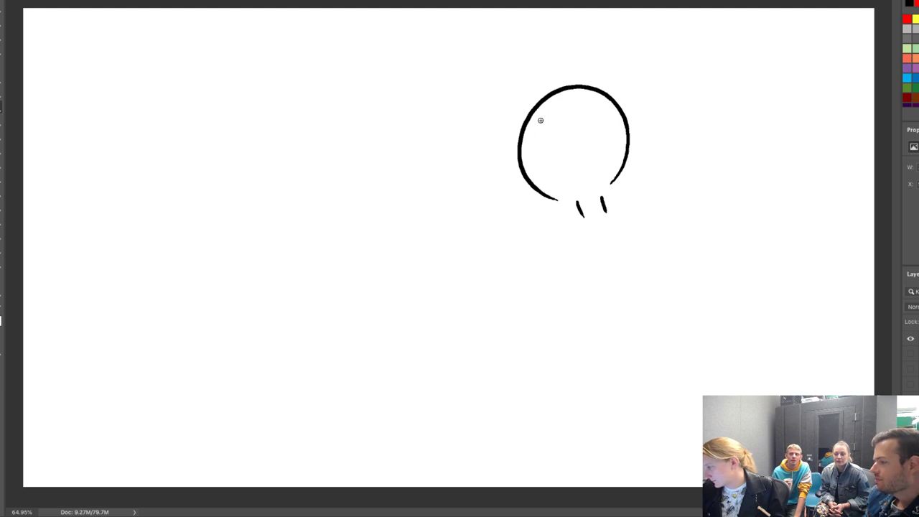
Add two oval eyes and small nostril marks to the face, plus the hooked inner line of a saxophone from the mouth.
mouse_move(528, 135)
left_mouse_down()
mouse_move(553, 142)
mouse_move(608, 132)
mouse_move(589, 157)
mouse_move(577, 124)
mouse_move(531, 148)
mouse_move(601, 146)
mouse_move(564, 159)
mouse_move(519, 199)
mouse_move(522, 322)
left_mouse_up()
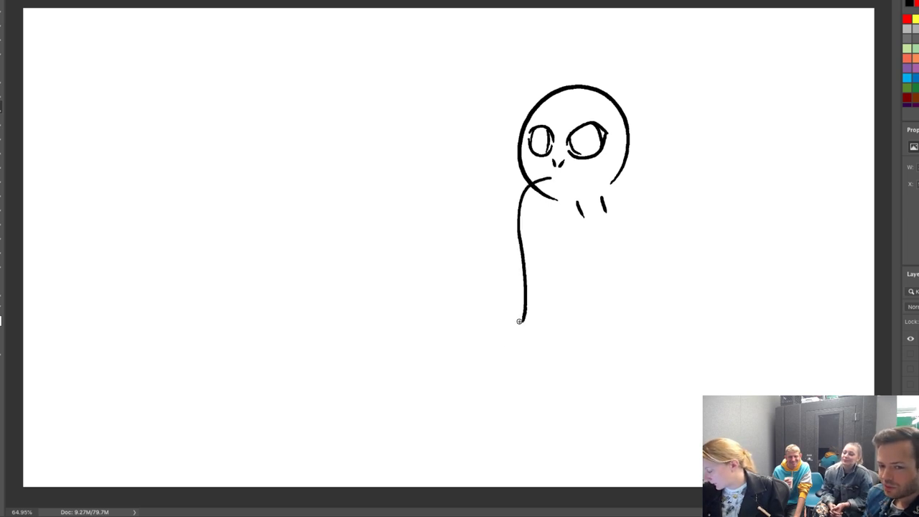
key("ctrl+z")
mouse_move(550, 178)
left_mouse_down()
mouse_move(526, 193)
mouse_move(518, 345)
mouse_move(517, 309)
mouse_move(528, 334)
mouse_move(525, 321)
mouse_move(510, 310)
mouse_move(496, 259)
mouse_move(507, 309)
mouse_move(535, 316)
left_mouse_up()
key("ctrl+z")
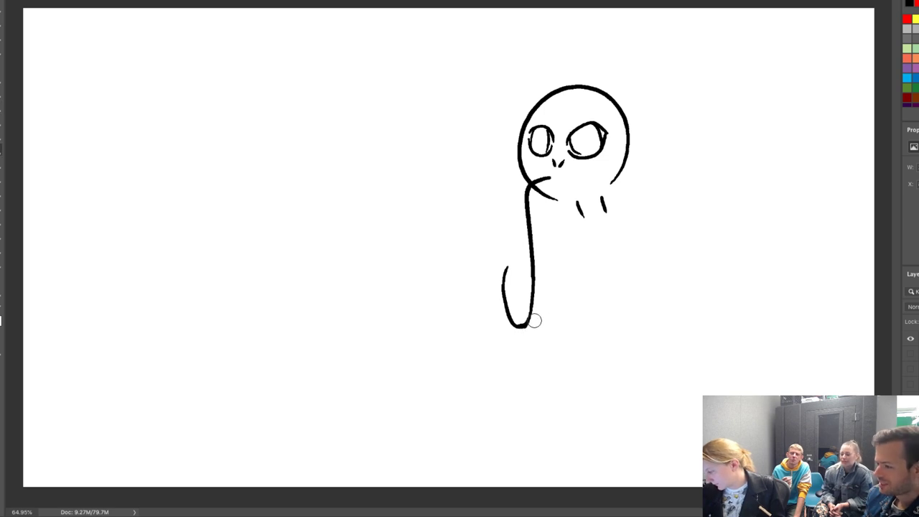
Complete the saxophone's outline with a mouthpiece, a curved outer body and a flared bell with a blackened opening.
mouse_move(508, 262)
left_mouse_down()
mouse_move(483, 255)
mouse_move(451, 262)
mouse_move(480, 355)
mouse_move(504, 370)
mouse_move(533, 360)
mouse_move(551, 332)
mouse_move(556, 275)
mouse_move(532, 191)
left_mouse_up()
key("ctrl+z")
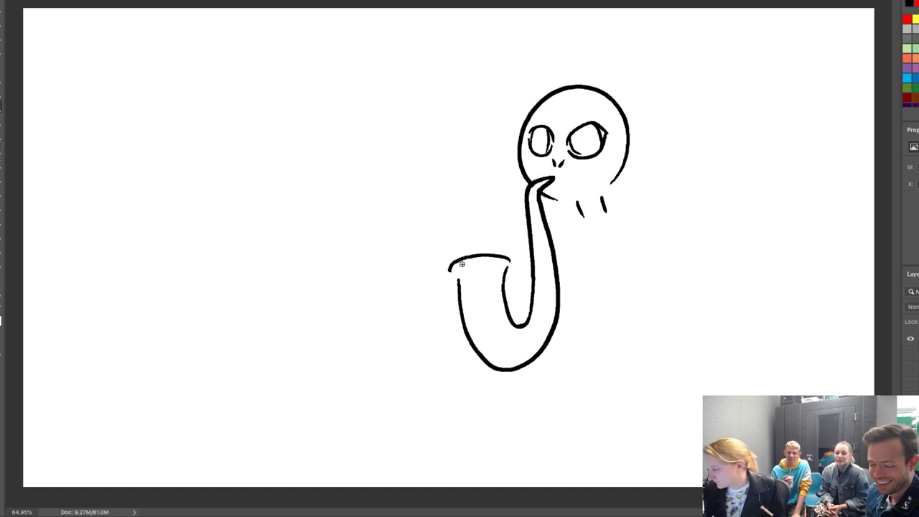
mouse_move(458, 265)
left_mouse_down()
mouse_move(497, 263)
mouse_move(459, 268)
mouse_move(474, 256)
mouse_move(450, 268)
mouse_move(458, 289)
left_mouse_up()
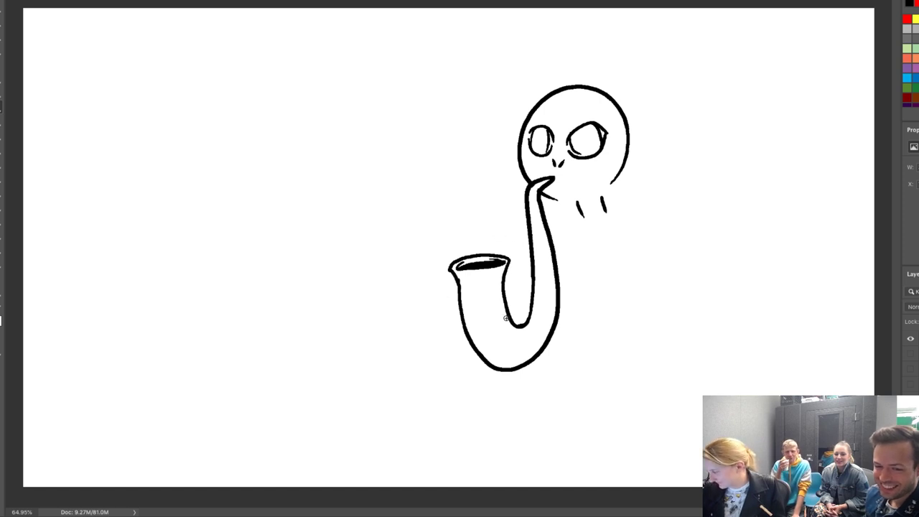
Add three round keys on the saxophone's neck and turn the open eyes into closed lids with lines beneath.
left_click_drag(533, 224, 542, 256)
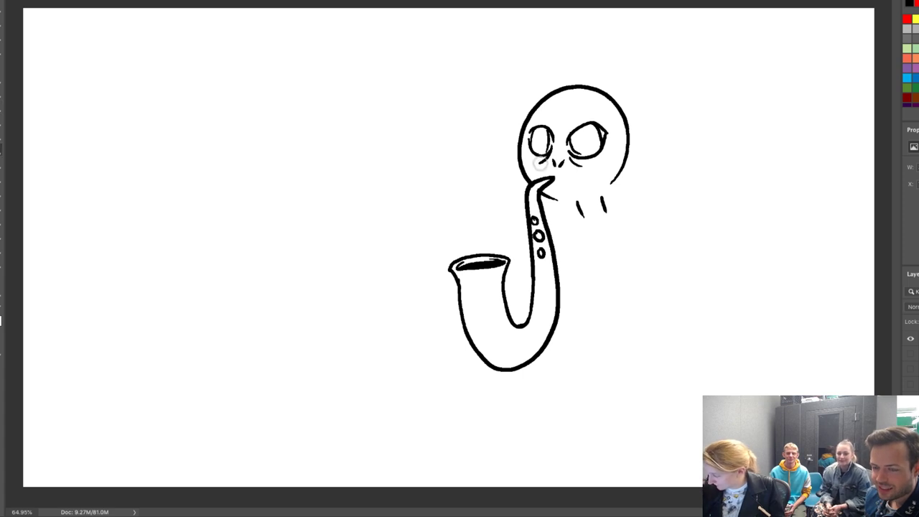
mouse_move(544, 144)
left_mouse_down()
mouse_move(547, 131)
mouse_move(536, 132)
mouse_move(540, 148)
mouse_move(535, 136)
mouse_move(583, 149)
mouse_move(606, 124)
mouse_move(592, 146)
mouse_move(570, 125)
mouse_move(584, 121)
mouse_move(531, 136)
left_mouse_up()
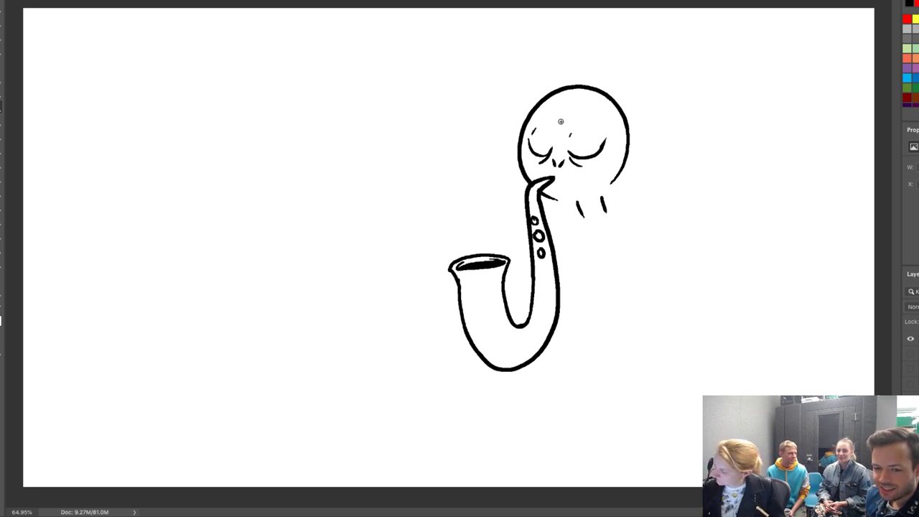
Draw the player's shoulders and a bent arm reaching to the saxophone, redrawing the forearm's lower edge and erasing stray lines.
mouse_move(607, 209)
left_mouse_down()
mouse_move(630, 223)
mouse_move(622, 291)
mouse_move(573, 322)
mouse_move(535, 271)
mouse_move(538, 248)
mouse_move(575, 274)
mouse_move(611, 242)
left_mouse_up()
mouse_move(579, 206)
left_mouse_down()
mouse_move(552, 241)
mouse_move(554, 229)
mouse_move(532, 253)
mouse_move(572, 306)
mouse_move(545, 269)
mouse_move(574, 293)
mouse_move(575, 271)
left_mouse_up()
key("e")
key("b")
key("ctrl+z")
left_click_drag(530, 244, 573, 277)
left_click_drag(521, 255, 553, 306)
left_click_drag(560, 313, 578, 325)
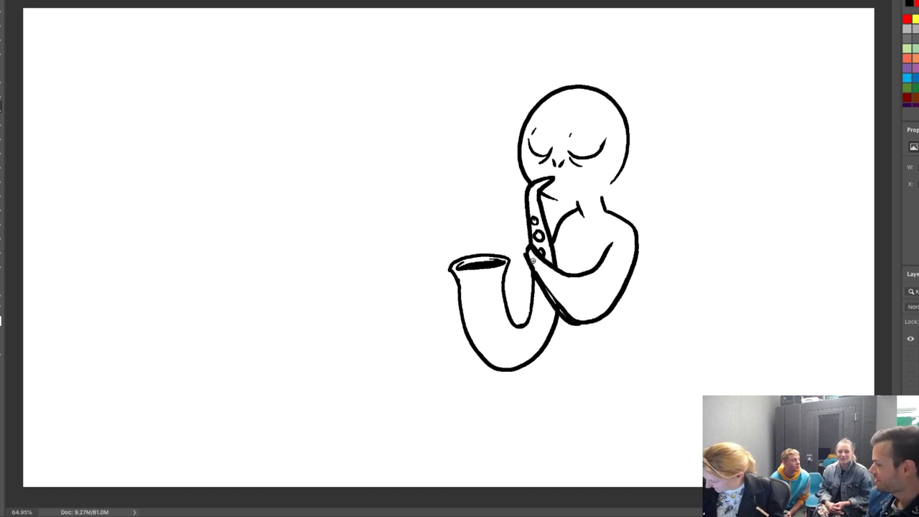
key("ctrl+z")
left_click_drag(526, 249, 548, 298)
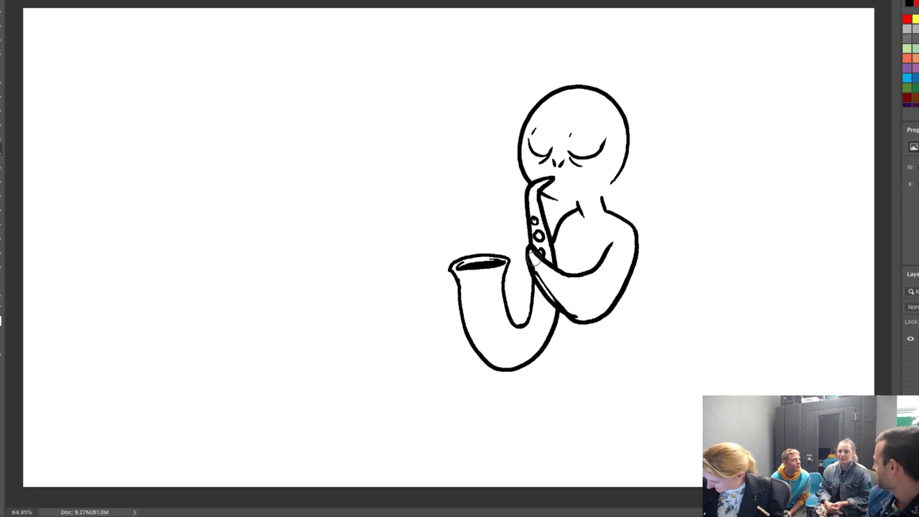
left_click_drag(532, 258, 579, 313)
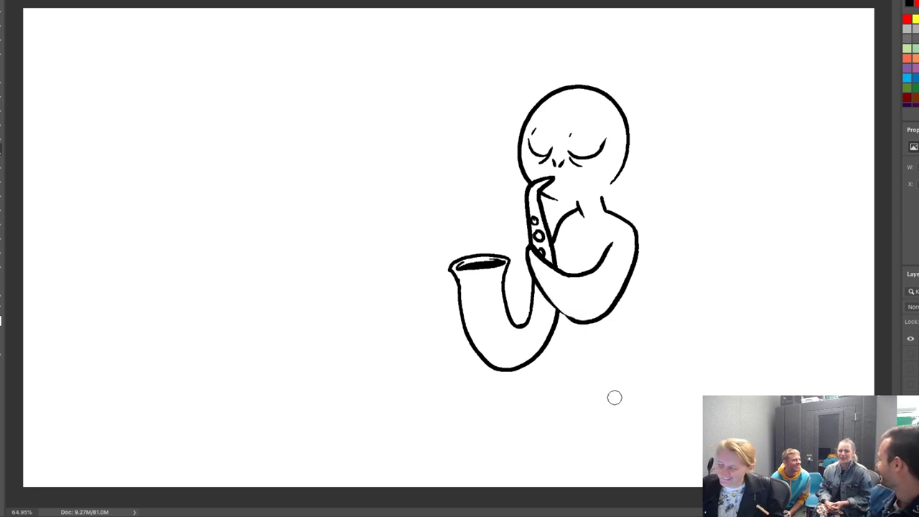
Add an oval hand over the saxophone's keys and close the collar with a pointed neckline.
key("bracketleft")
key("bracketleft")
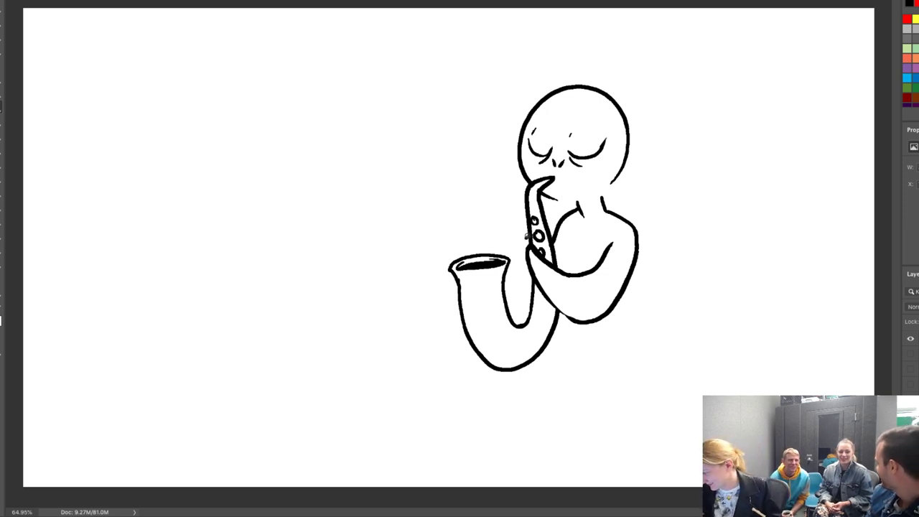
mouse_move(526, 229)
left_mouse_down()
mouse_move(546, 241)
mouse_move(525, 248)
mouse_move(546, 243)
mouse_move(528, 244)
mouse_move(540, 229)
left_mouse_up()
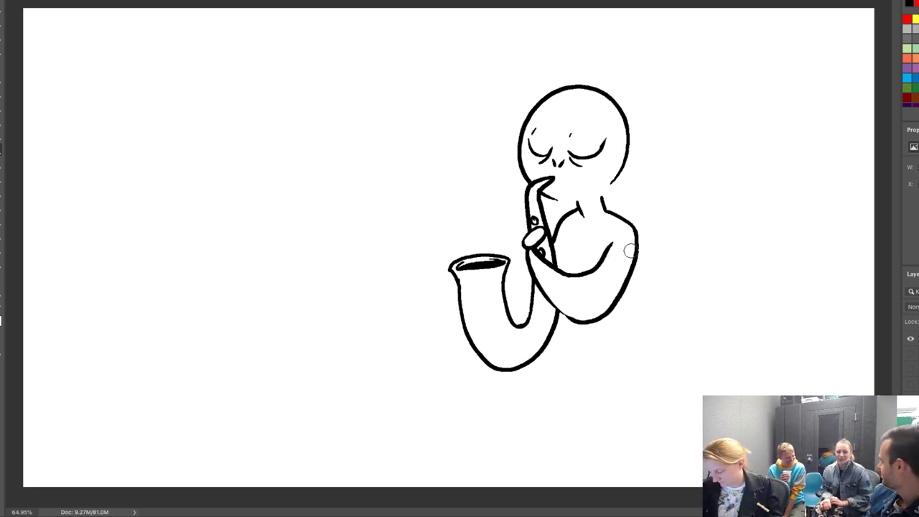
left_click_drag(603, 202, 576, 207)
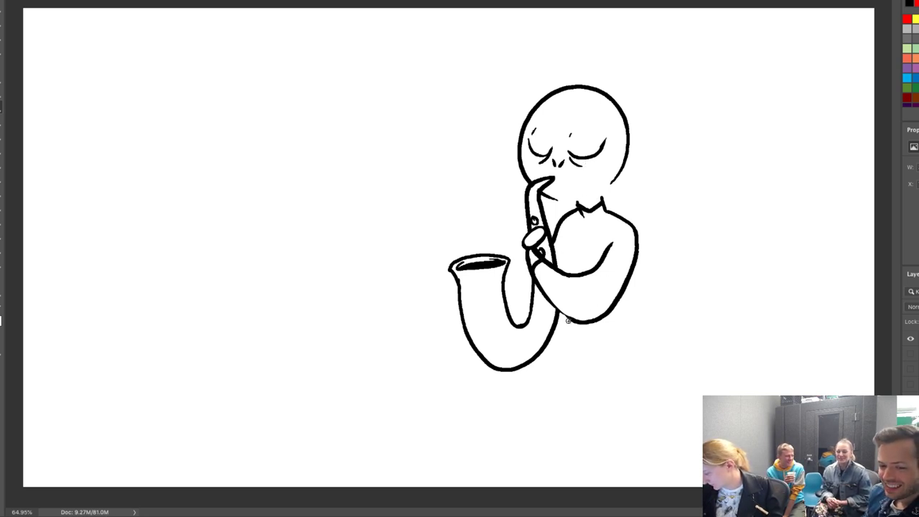
Draw the long legs with two pointed shoes below the torso and fill the body and legs with black.
mouse_move(567, 321)
left_mouse_down()
mouse_move(572, 430)
mouse_move(553, 439)
mouse_move(589, 440)
left_mouse_up()
mouse_move(619, 297)
left_mouse_down()
mouse_move(615, 433)
mouse_move(587, 442)
mouse_move(616, 442)
left_mouse_up()
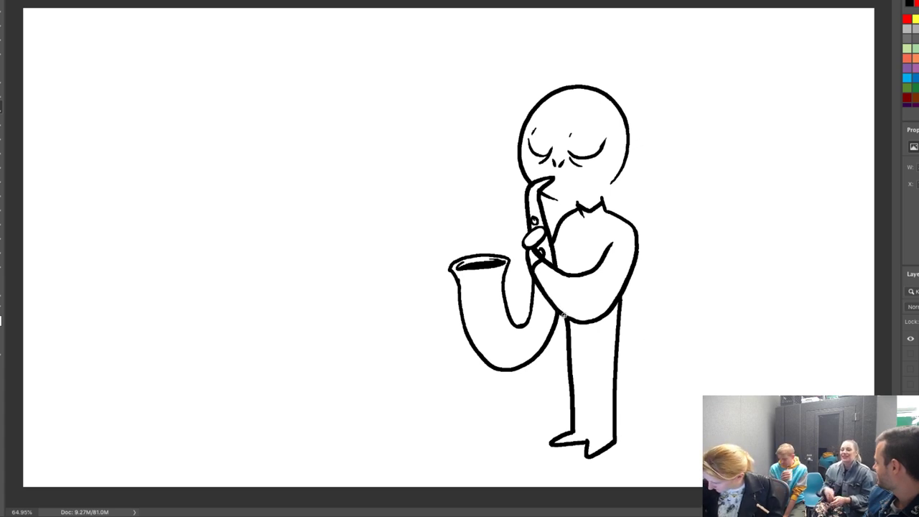
left_click(602, 303)
left_click(599, 342)
Add two short white collar lines and a curved white arm crease on the black clothing.
key("b")
key("x")
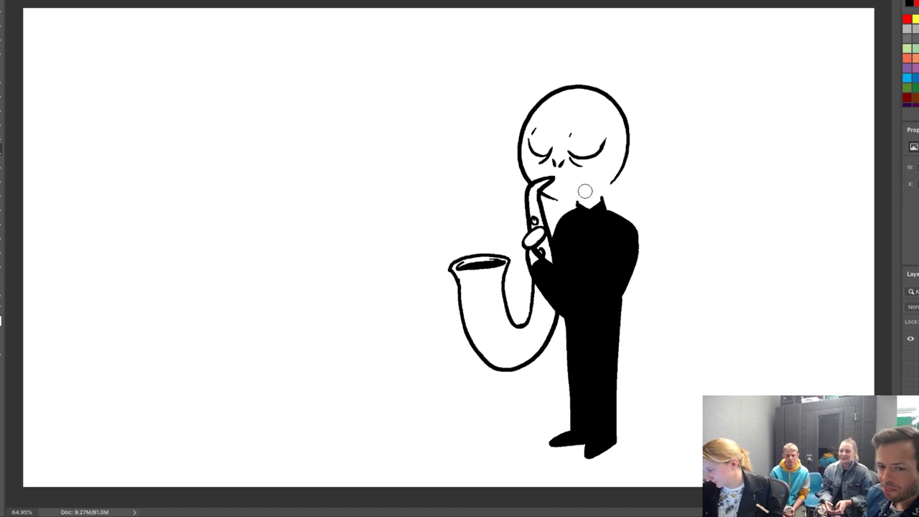
mouse_move(585, 211)
left_mouse_down()
mouse_move(580, 223)
mouse_move(596, 223)
mouse_move(593, 264)
mouse_move(565, 272)
left_mouse_up()
Draw a pair of music notes above the saxophone's bell with three short sound marks beneath them.
key("bracketleft")
key("bracketleft")
key("bracketleft")
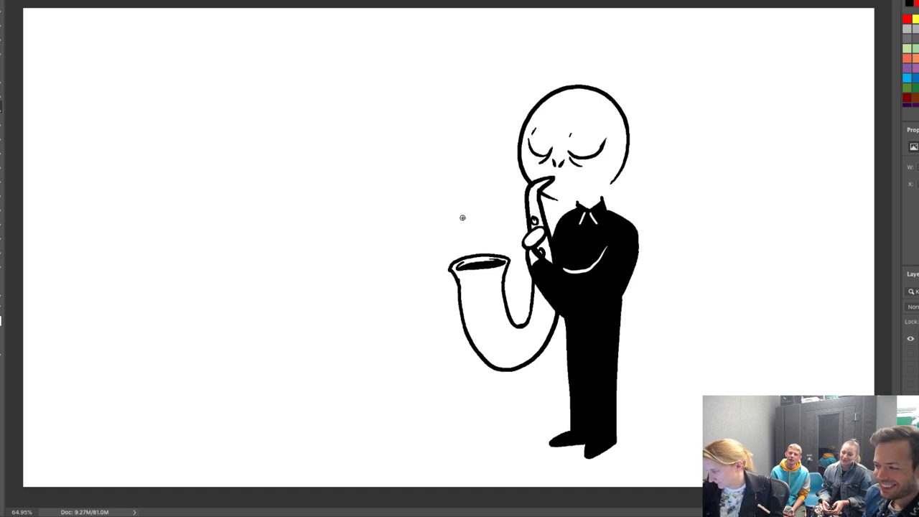
mouse_move(462, 221)
left_mouse_down()
mouse_move(458, 202)
mouse_move(474, 213)
mouse_move(474, 186)
left_mouse_up()
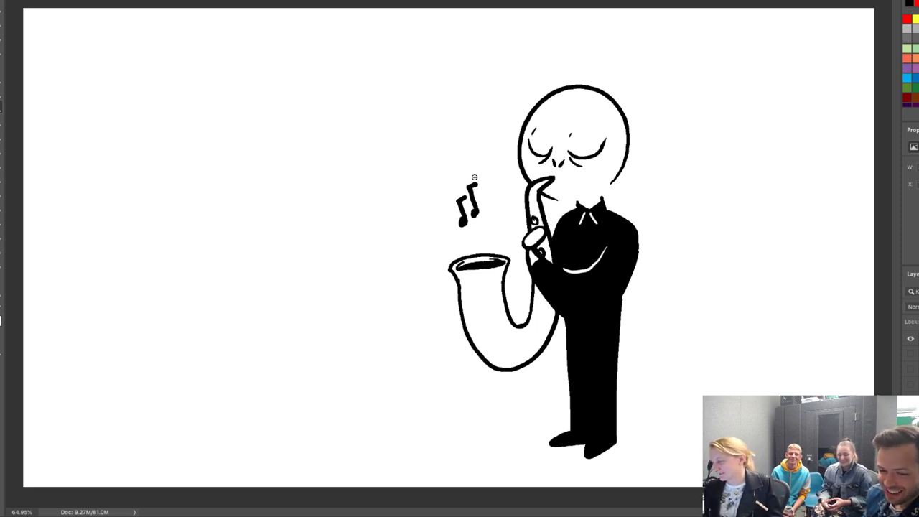
left_click_drag(450, 242, 497, 247)
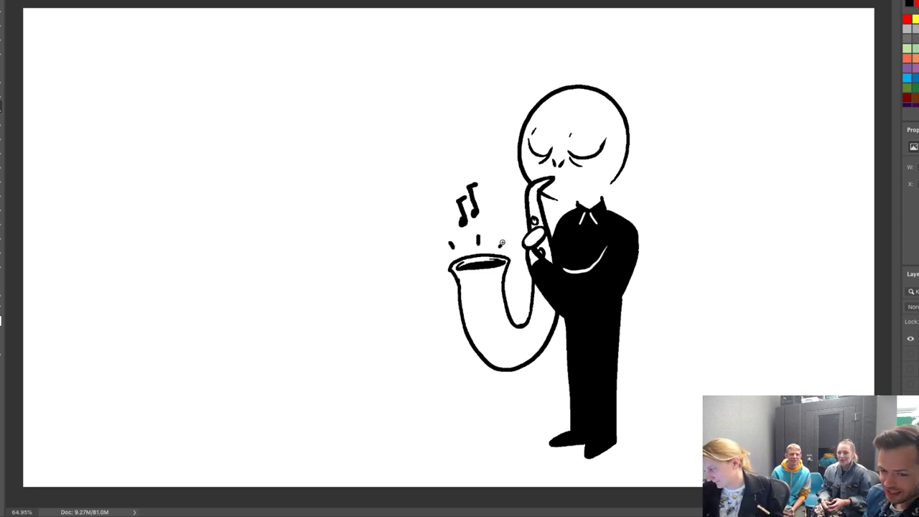
Select the whole player with the saxophone and notes, and shift the selection slightly up and to the right.
key("l")
mouse_move(544, 471)
left_mouse_down()
mouse_move(690, 323)
mouse_move(409, 214)
mouse_move(414, 382)
left_mouse_up()
key("ctrl+t")
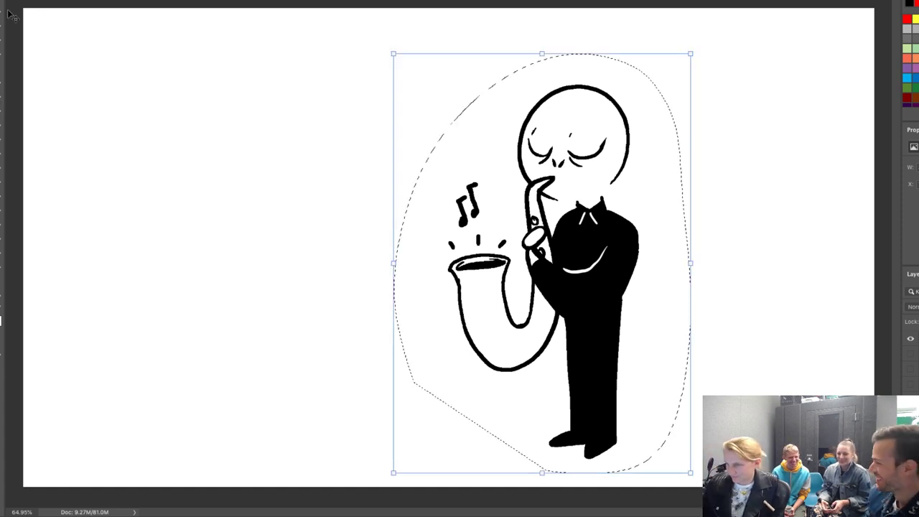
mouse_move(601, 287)
left_mouse_down()
mouse_move(713, 293)
mouse_move(608, 289)
mouse_move(606, 299)
mouse_move(808, 323)
left_mouse_up()
key("Return")
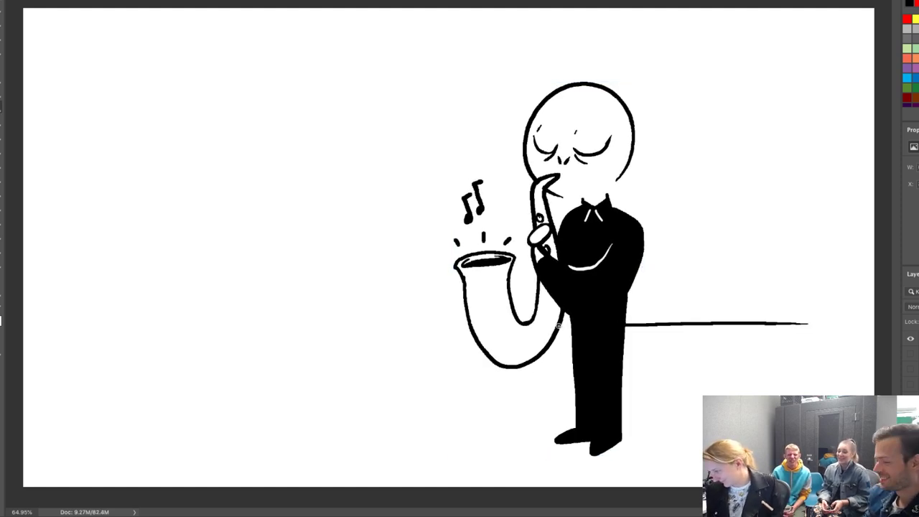
Draw a thin, level horizon line behind the player, extending well out past the saxophone.
left_click_drag(559, 325, 566, 325)
left_click_drag(466, 328, 178, 316)
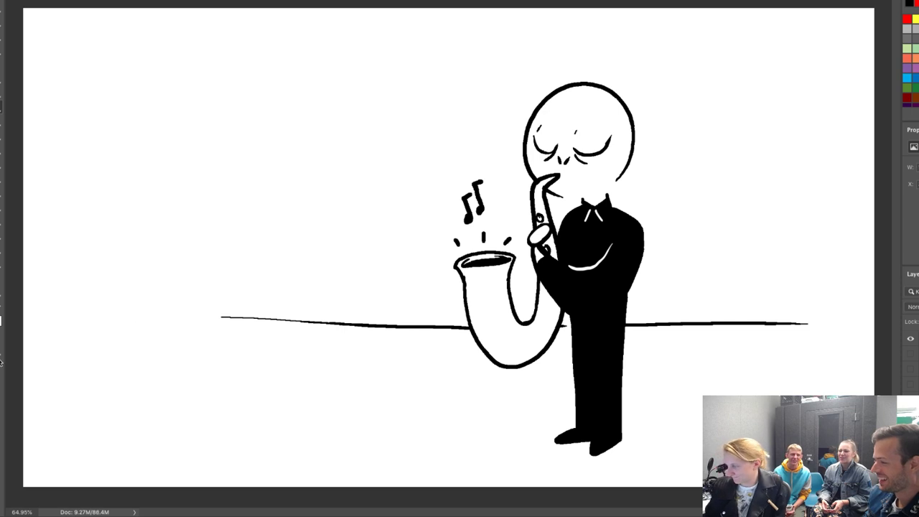
key("ctrl+z")
left_click_drag(471, 324, 218, 323)
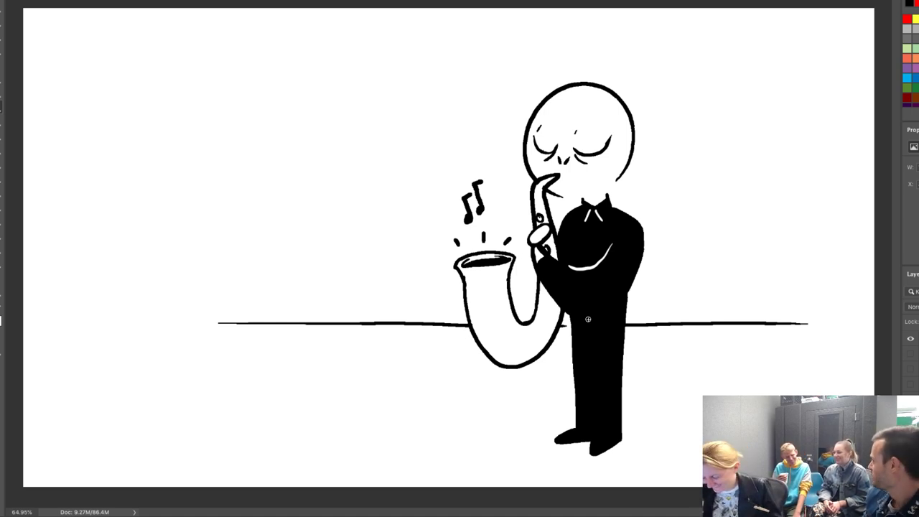
Accent the saxophone's inner bend with a small curve and separate the arm from the legs with a white line.
mouse_move(522, 322)
left_mouse_down()
mouse_move(540, 332)
mouse_move(544, 322)
left_mouse_up()
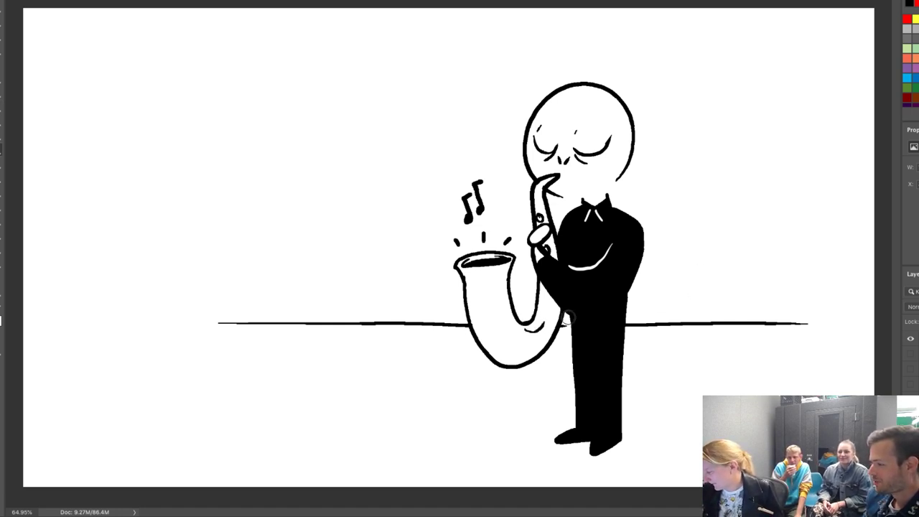
mouse_move(565, 317)
left_mouse_down()
mouse_move(603, 312)
mouse_move(644, 273)
left_mouse_up()
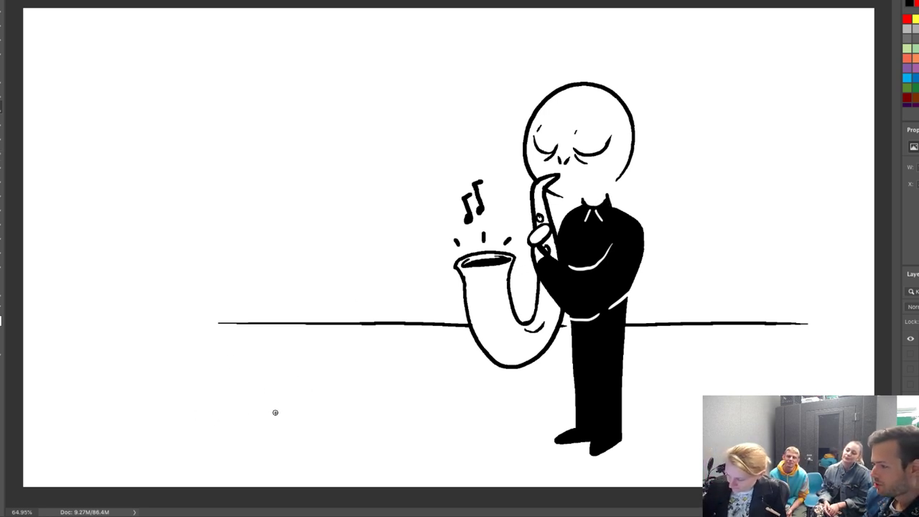
Draw a tilted gravestone outline with a large rounded shape overlapping it, and erase the lines hidden behind each.
left_click_drag(288, 401, 117, 209)
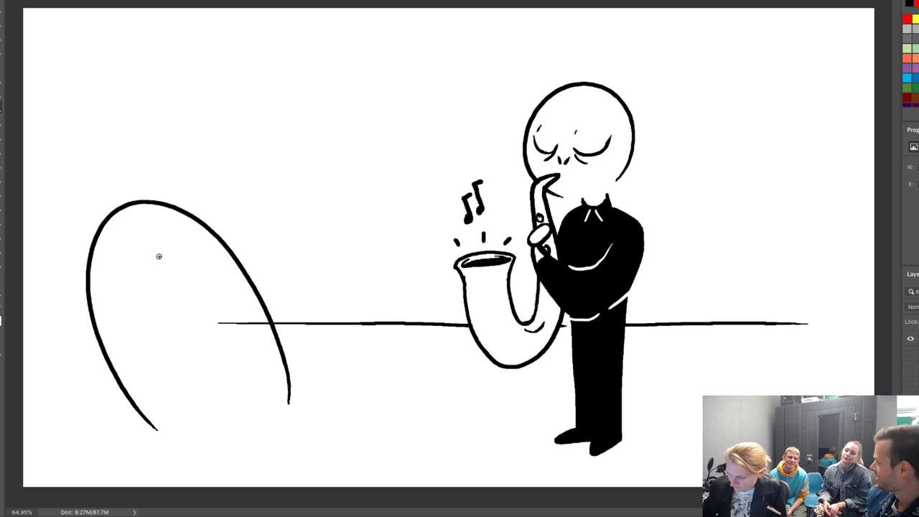
mouse_move(230, 342)
left_mouse_down()
mouse_move(243, 314)
mouse_move(268, 340)
left_mouse_up()
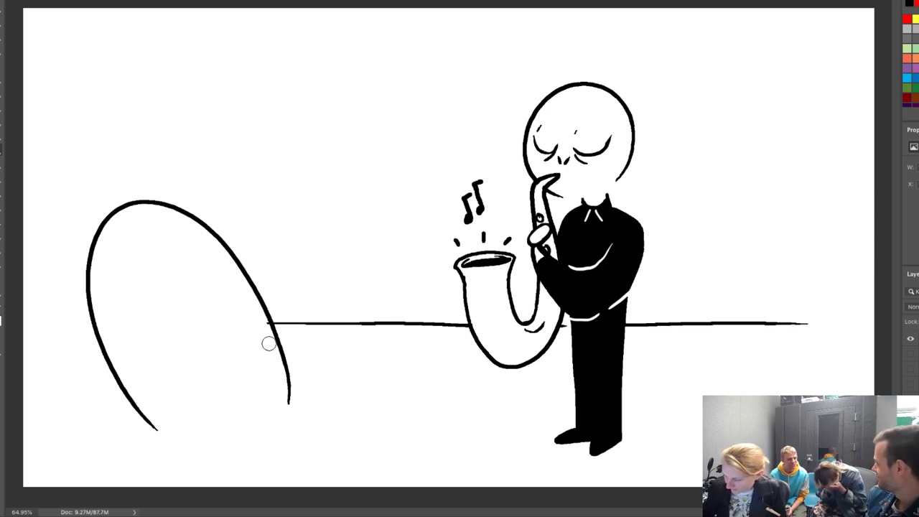
key("b")
mouse_move(145, 267)
left_mouse_down()
mouse_move(301, 243)
mouse_move(244, 372)
left_mouse_up()
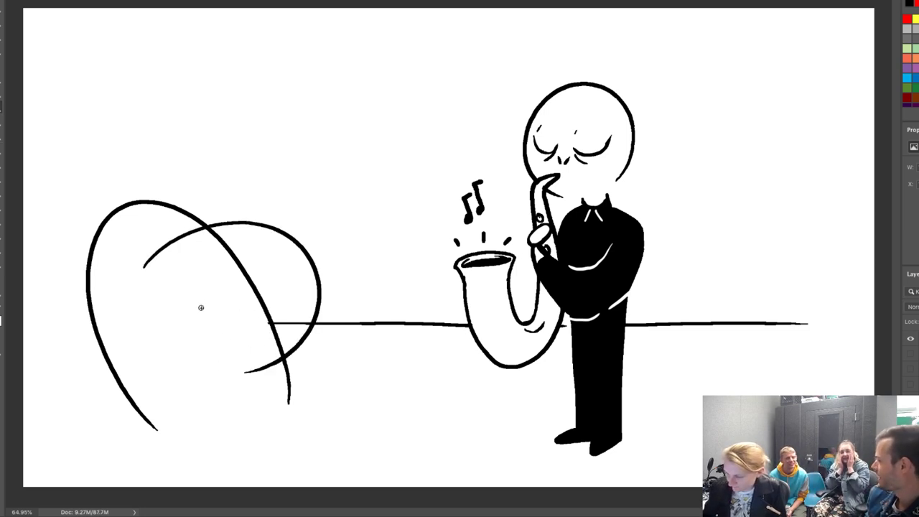
mouse_move(145, 266)
left_mouse_down()
mouse_move(195, 365)
mouse_move(250, 381)
mouse_move(282, 360)
left_mouse_up()
mouse_move(306, 318)
left_mouse_down()
mouse_move(280, 350)
mouse_move(240, 374)
mouse_move(275, 328)
mouse_move(239, 266)
mouse_move(206, 232)
left_mouse_up()
left_click_drag(302, 322, 257, 326)
key("b")
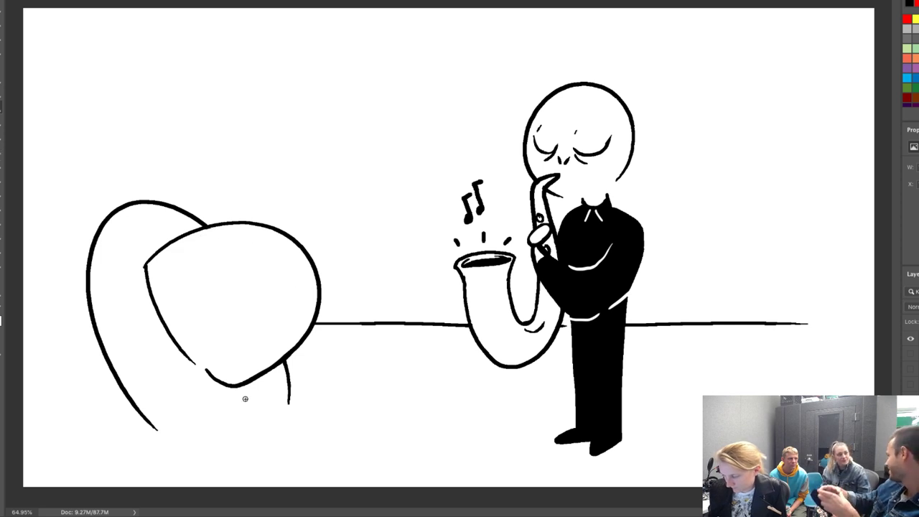
Draw a ragged ground line at the gravestone's base and a thin wavy line for the grave mound's far edge.
mouse_move(296, 395)
left_mouse_down()
mouse_move(127, 450)
mouse_move(156, 430)
left_mouse_up()
left_click_drag(322, 394, 511, 408)
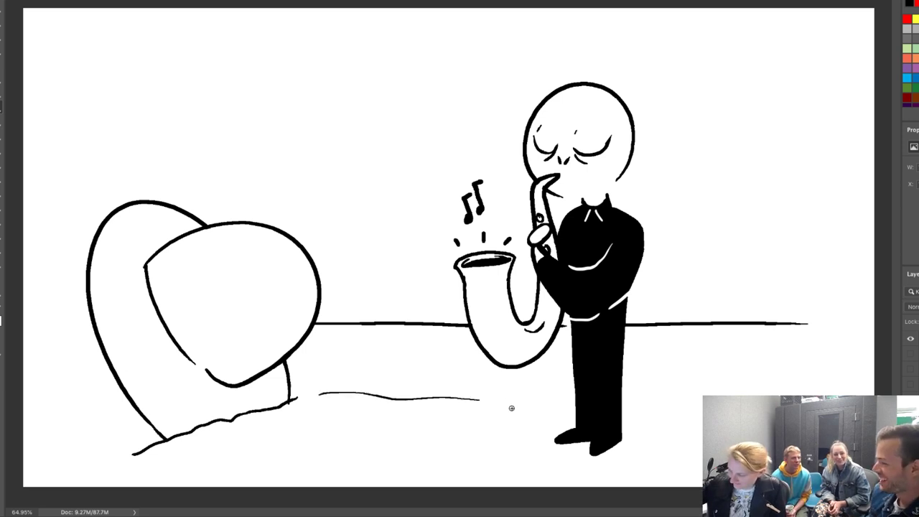
left_click(514, 410)
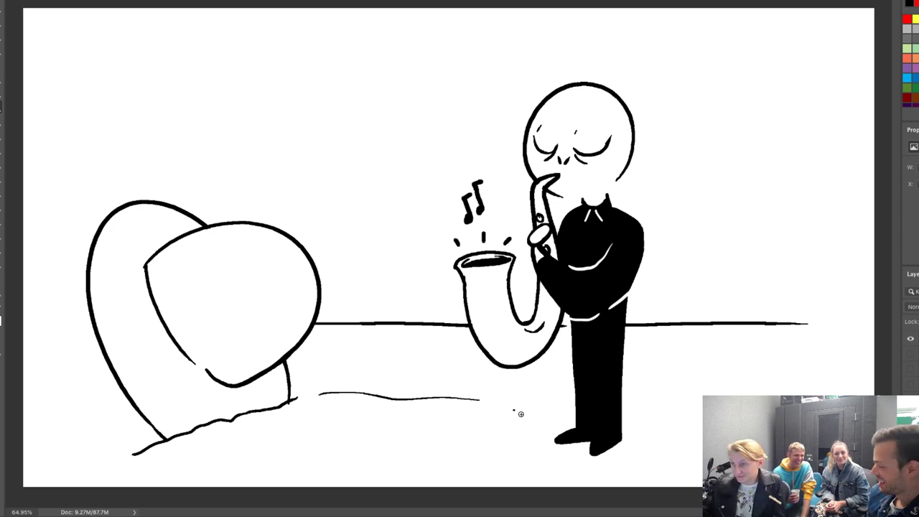
Shift the artwork slightly to the right and extend the horizon line beyond the gravestone's outer side.
key("v")
mouse_move(586, 372)
left_mouse_down()
mouse_move(614, 372)
mouse_move(602, 371)
left_mouse_up()
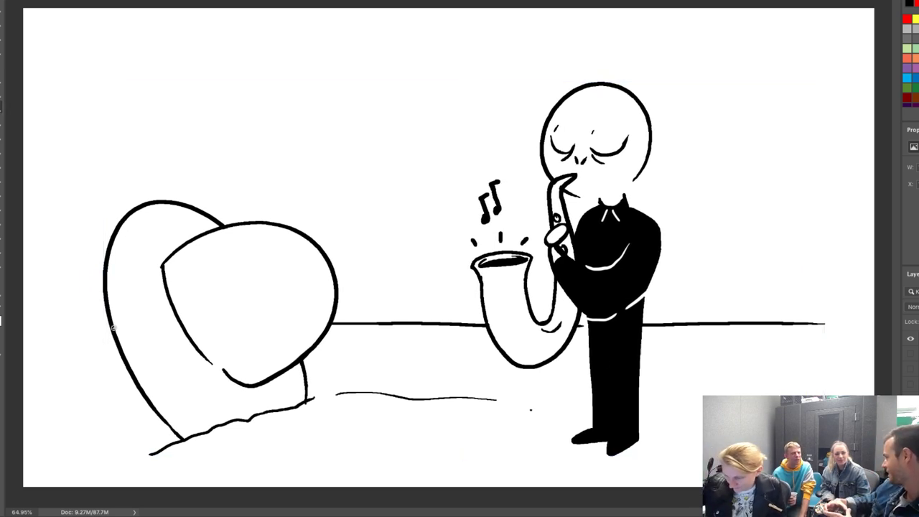
left_click_drag(110, 329, 46, 322)
key("ctrl+z")
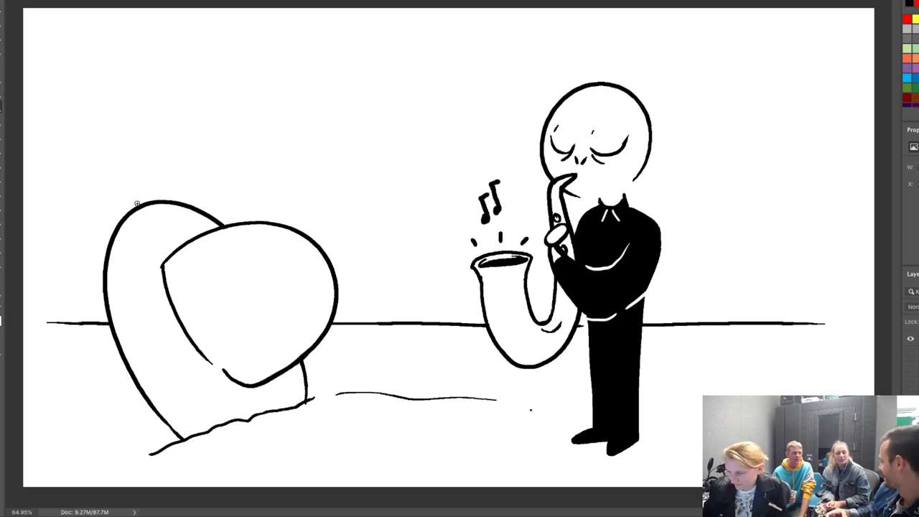
Add an inner edge line along the gravestone's side, plus a near mound line and three grass tufts around the grave.
mouse_move(127, 219)
left_mouse_down()
mouse_move(120, 242)
mouse_move(133, 352)
mouse_move(185, 430)
left_mouse_up()
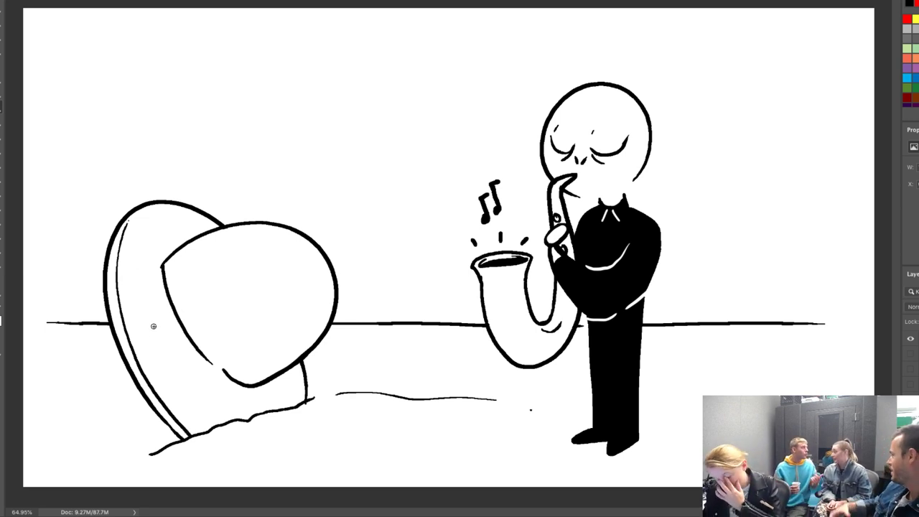
left_click_drag(207, 462, 457, 461)
mouse_move(511, 439)
left_mouse_down()
mouse_move(520, 409)
mouse_move(524, 428)
left_mouse_up()
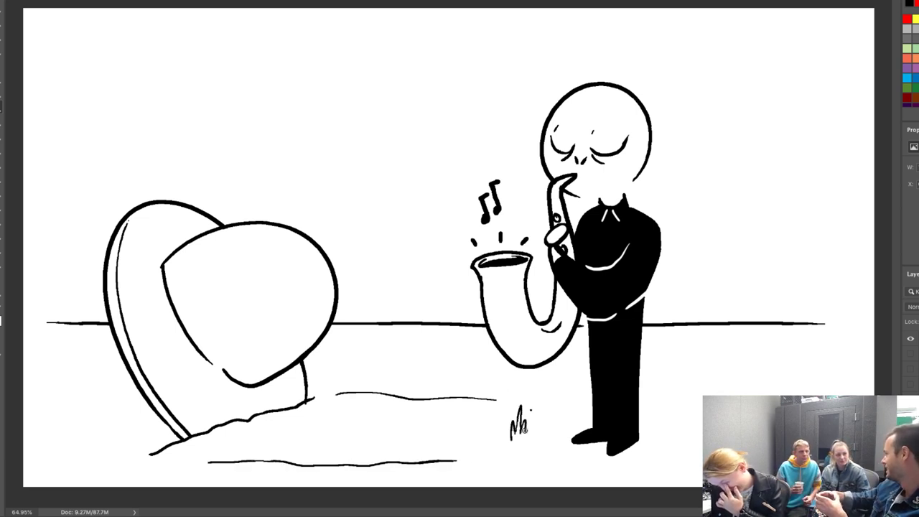
left_click_drag(483, 381, 500, 372)
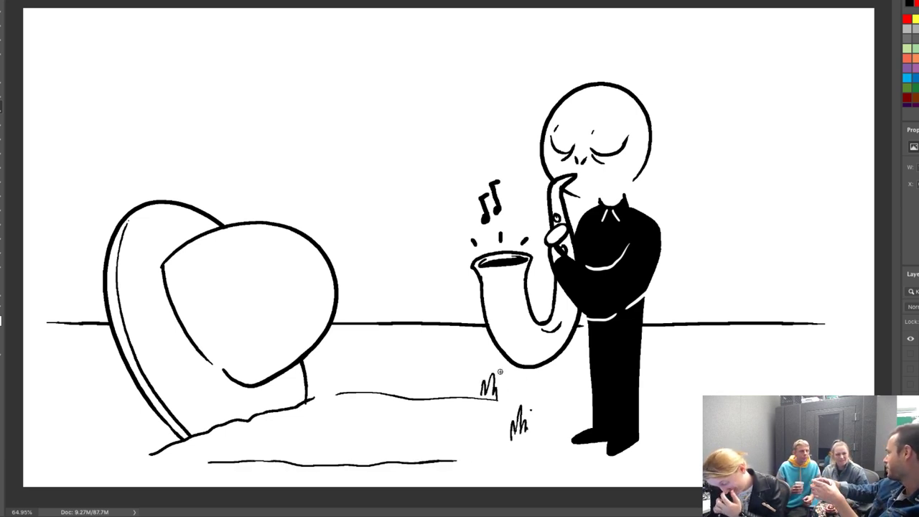
mouse_move(369, 388)
left_mouse_down()
mouse_move(379, 366)
mouse_move(391, 388)
left_mouse_up()
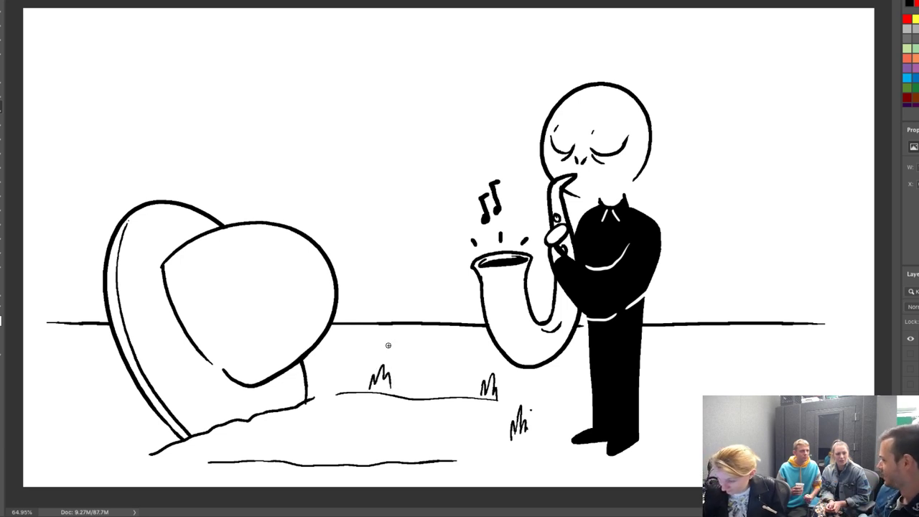
Letter "RIP" by hand across the upper part of the gravestone.
mouse_move(144, 231)
left_mouse_down()
mouse_move(145, 251)
mouse_move(168, 231)
left_mouse_up()
mouse_move(171, 216)
left_mouse_down()
mouse_move(184, 219)
mouse_move(173, 227)
left_mouse_up()
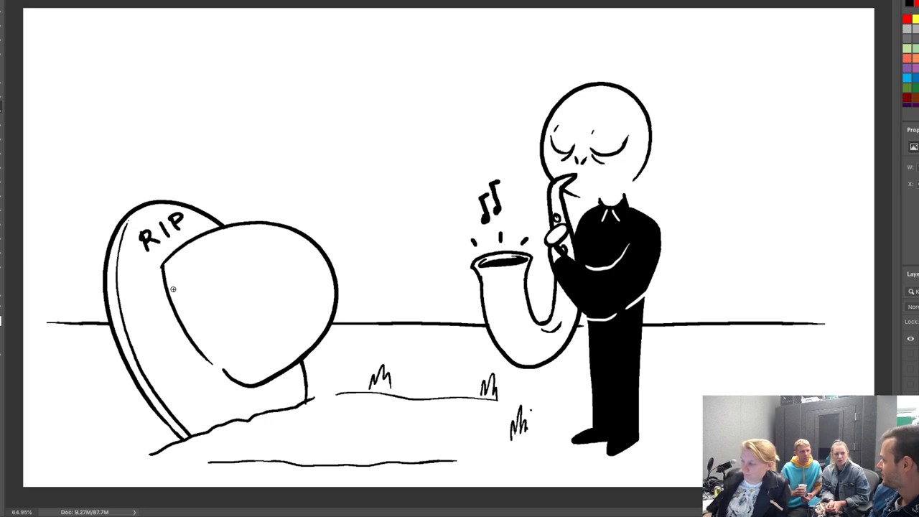
Scatter thin slanted rain strokes across the sky around the gravestone and the player.
left_click_drag(400, 240, 466, 126)
left_click_drag(411, 114, 443, 79)
mouse_move(316, 213)
left_mouse_down()
mouse_move(341, 178)
mouse_move(420, 139)
left_mouse_up()
left_click_drag(699, 269, 716, 245)
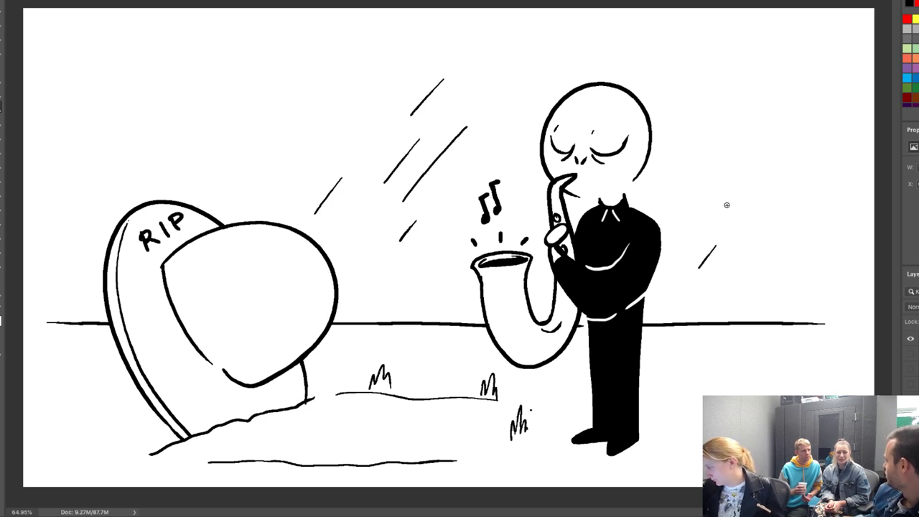
left_click_drag(705, 183, 750, 129)
left_click_drag(719, 101, 751, 63)
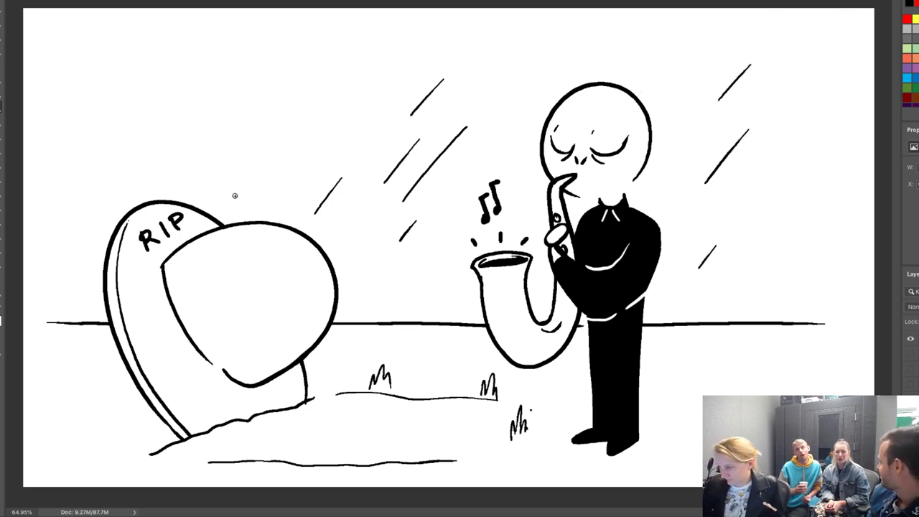
left_click_drag(64, 262, 82, 237)
left_click_drag(120, 172, 166, 117)
left_click_drag(220, 122, 272, 63)
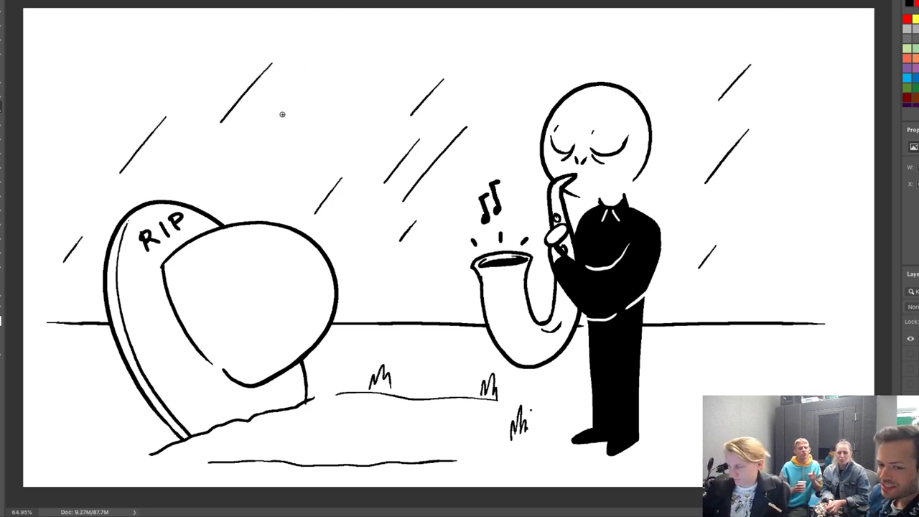
left_click_drag(318, 81, 359, 32)
mouse_move(243, 197)
left_mouse_down()
mouse_move(282, 145)
mouse_move(351, 105)
left_mouse_up()
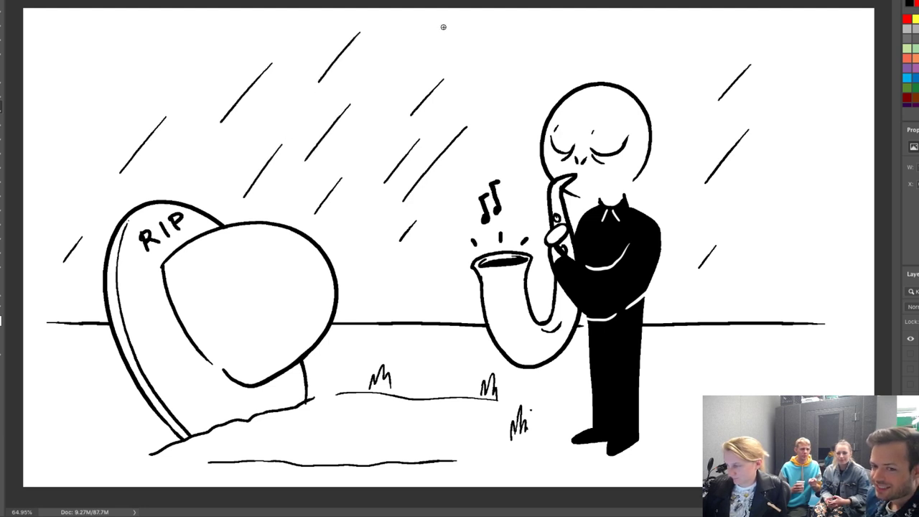
left_click_drag(397, 303, 435, 250)
mouse_move(501, 130)
left_mouse_down()
mouse_move(542, 89)
mouse_move(553, 41)
left_mouse_up()
left_click_drag(431, 60, 473, 17)
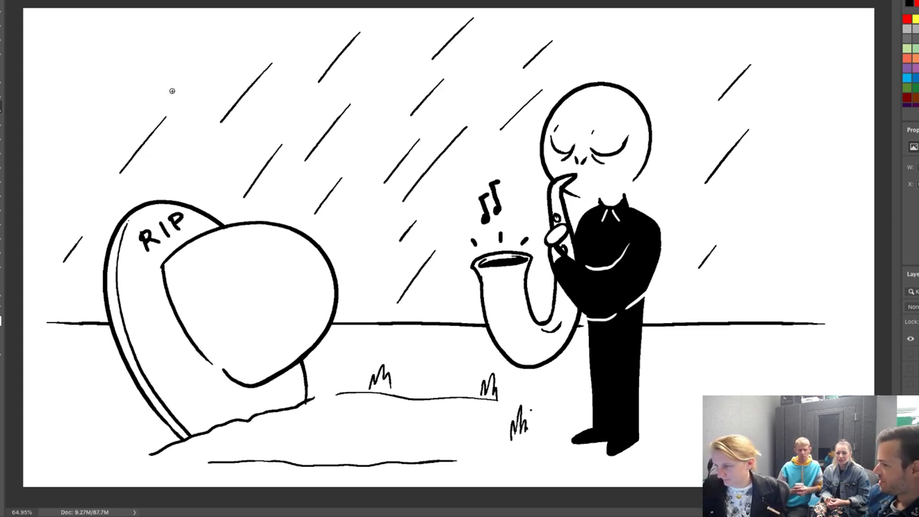
Fill the gaps in the upper sky with more thin slanted rain strokes, from above the gravestone to around the player's head.
left_click_drag(136, 99, 173, 64)
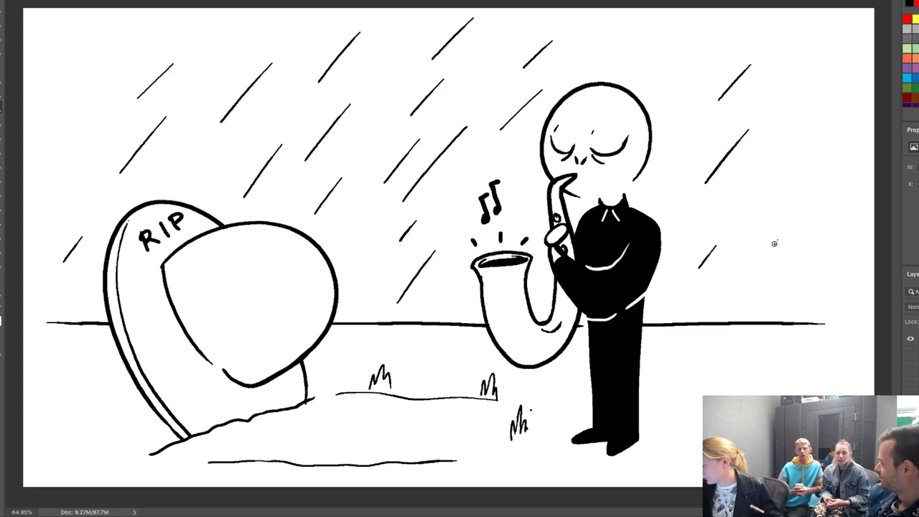
left_click_drag(772, 248, 804, 210)
left_click_drag(807, 92, 831, 68)
mouse_move(664, 117)
left_mouse_down()
mouse_move(716, 60)
mouse_move(695, 27)
left_mouse_up()
mouse_move(624, 43)
left_mouse_down()
mouse_move(641, 26)
mouse_move(626, 9)
left_mouse_up()
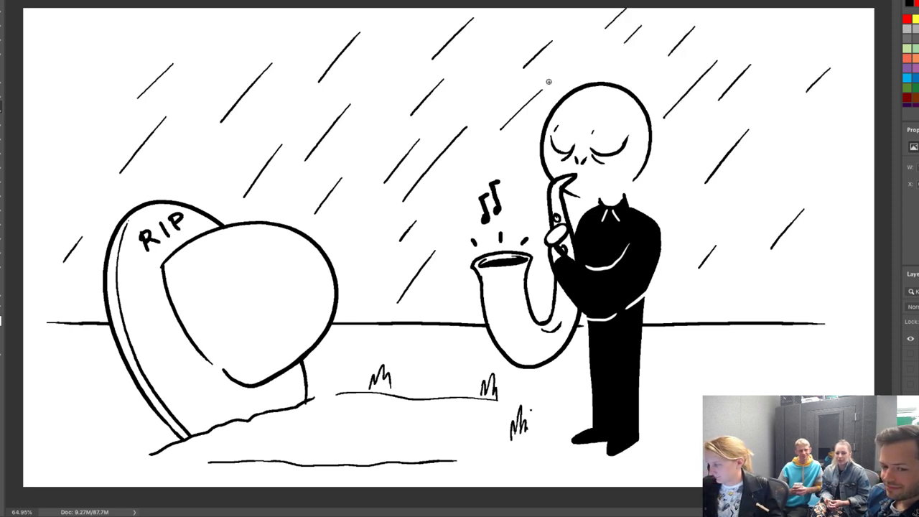
left_click_drag(555, 79, 571, 63)
left_click_drag(496, 51, 507, 40)
left_click_drag(242, 44, 267, 17)
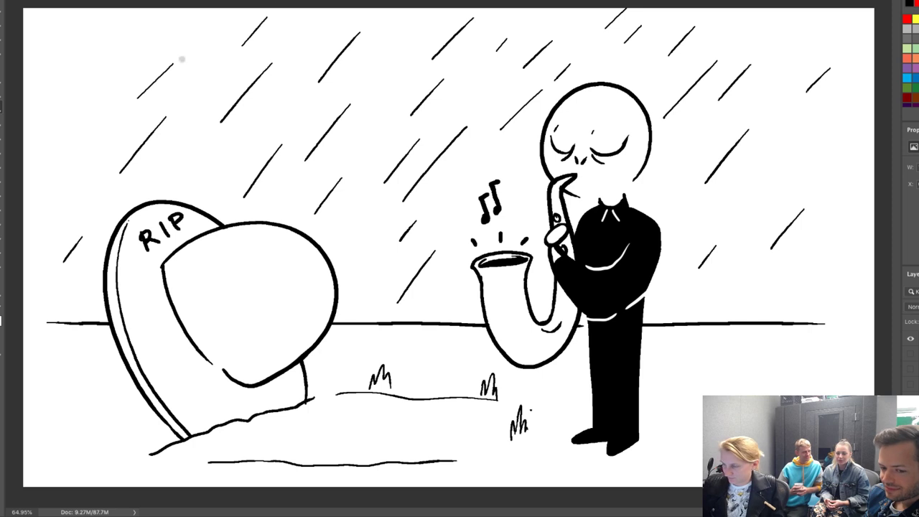
mouse_move(66, 135)
left_mouse_down()
mouse_move(120, 76)
mouse_move(111, 42)
mouse_move(143, 16)
left_mouse_up()
left_click_drag(52, 224, 63, 211)
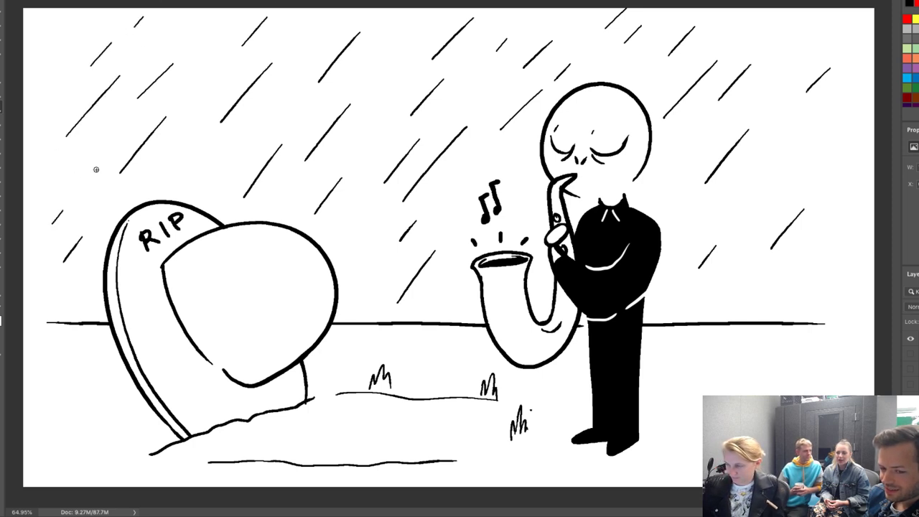
Add slanted rain strokes of varied length in the open sky behind the player's back.
left_click_drag(785, 307, 795, 293)
left_click_drag(791, 189, 836, 141)
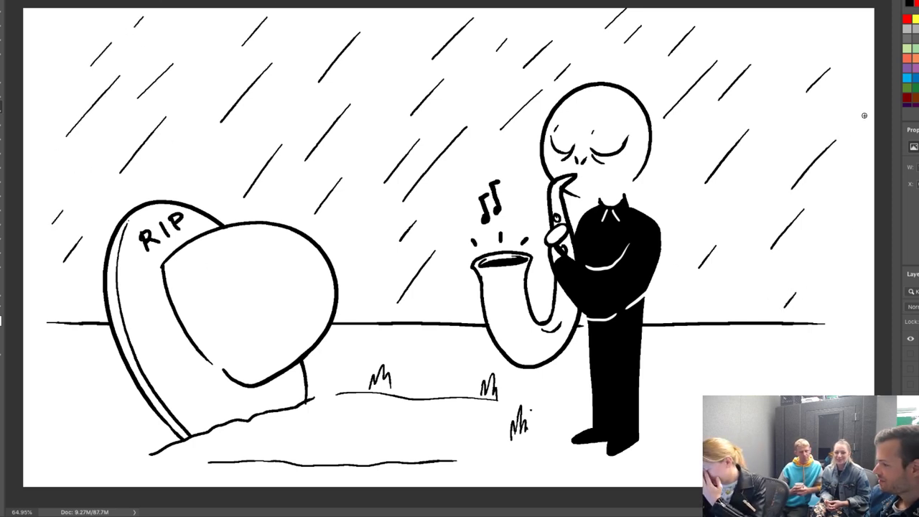
left_click_drag(805, 247, 841, 204)
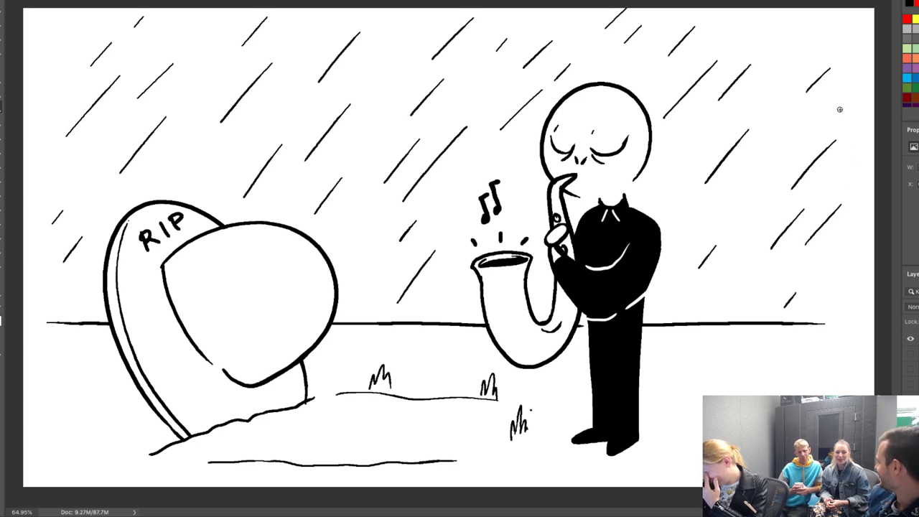
left_click_drag(836, 110, 856, 91)
left_click_drag(760, 40, 792, 11)
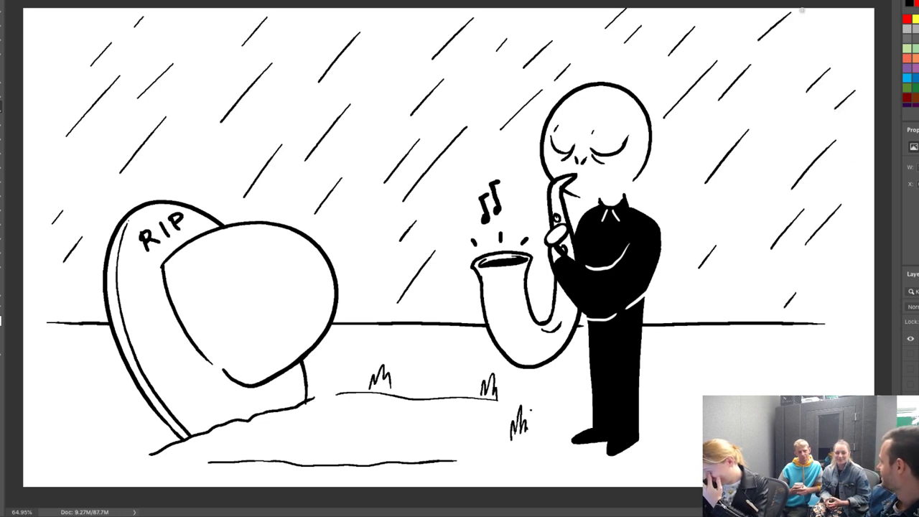
Continue the slanted rain below the horizon, behind the player's legs and in front of the saxophone.
mouse_move(690, 365)
left_mouse_down()
mouse_move(714, 344)
mouse_move(721, 296)
left_mouse_up()
left_click_drag(685, 418, 713, 390)
left_click_drag(723, 394, 770, 344)
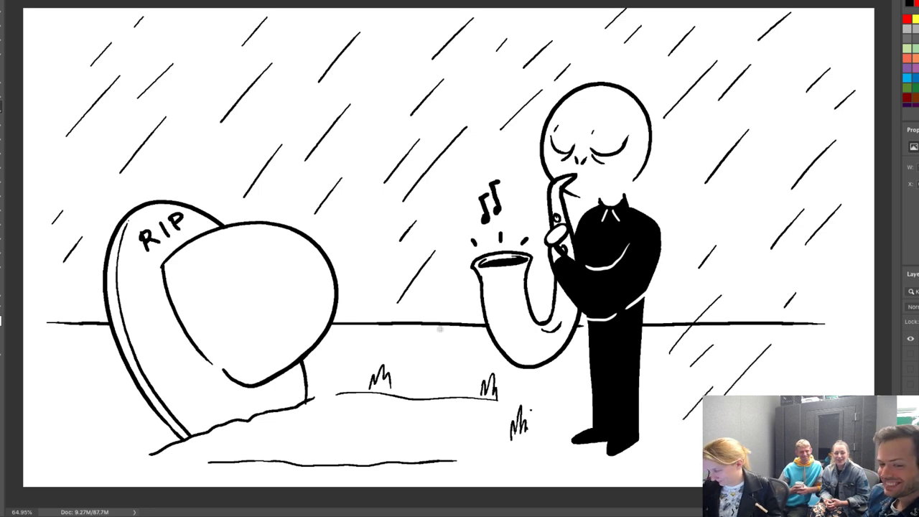
left_click_drag(400, 337, 411, 325)
left_click_drag(418, 368, 451, 302)
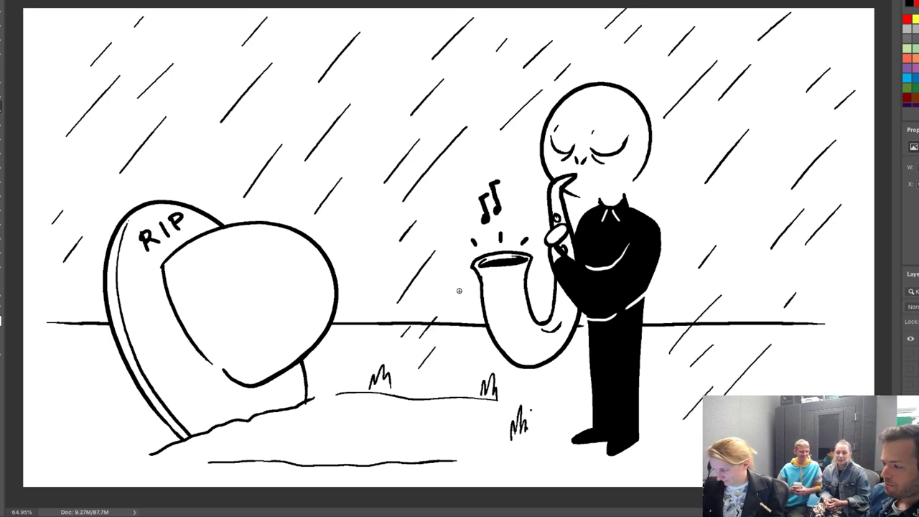
Draw rain strokes on the ground beside the gravestone's outer side and one across the horizon next to the round form.
left_click_drag(45, 362, 80, 325)
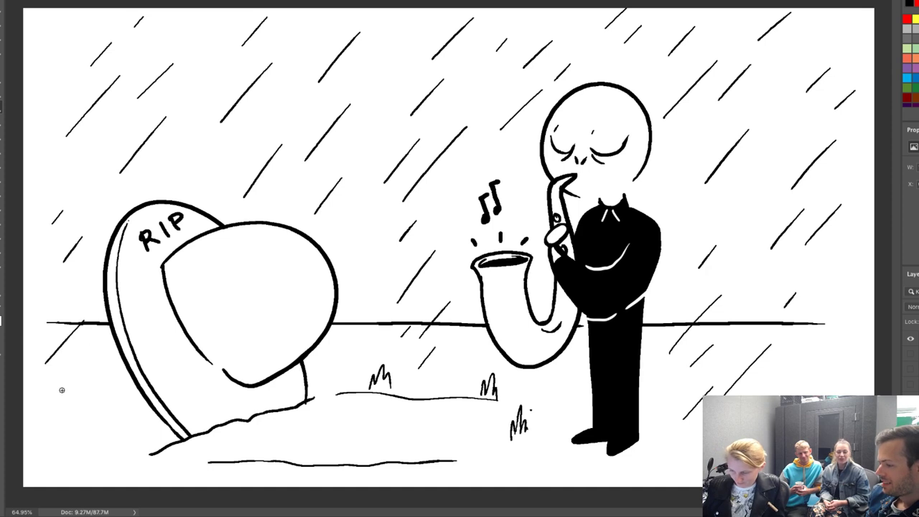
left_click_drag(57, 408, 91, 359)
key("ctrl+z")
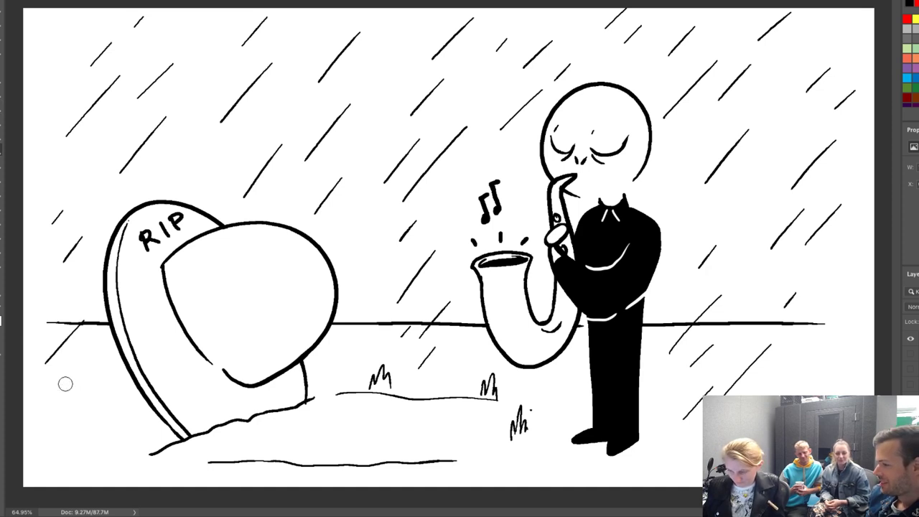
left_click_drag(62, 406, 98, 360)
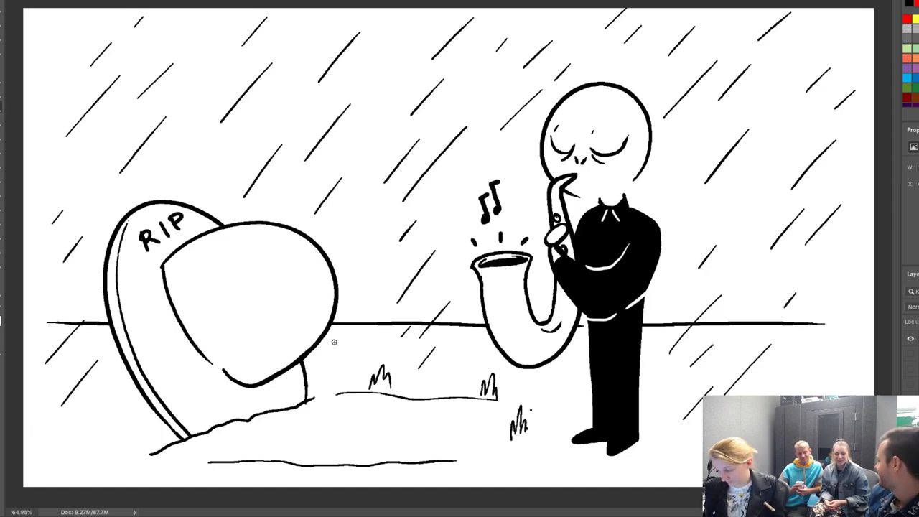
left_click_drag(335, 342, 397, 282)
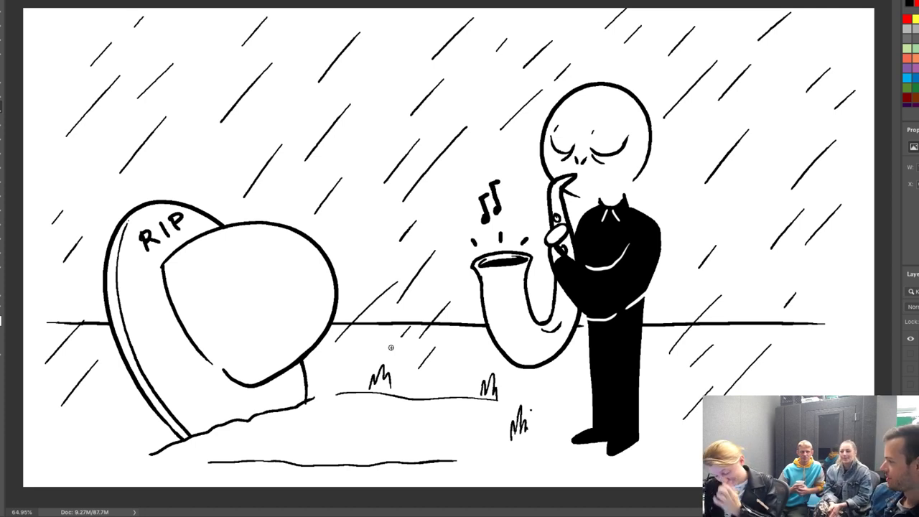
key("ctrl+z")
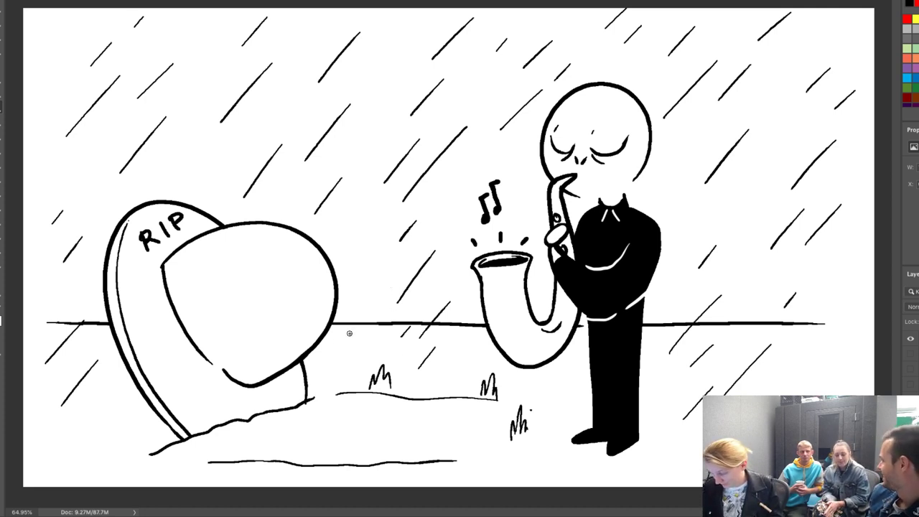
left_click_drag(348, 337, 383, 283)
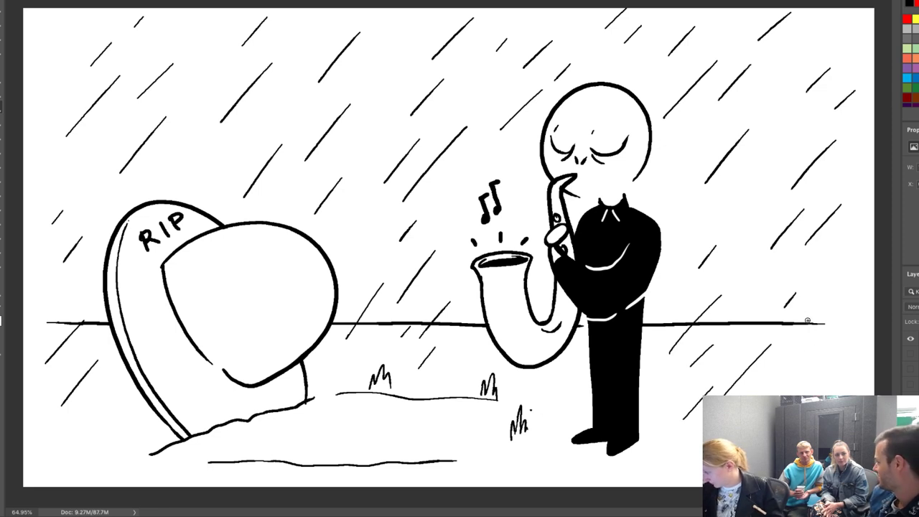
Run slanted rain strokes over the round form on the gravestone, plus a few short ones behind the player.
left_click_drag(775, 77, 792, 60)
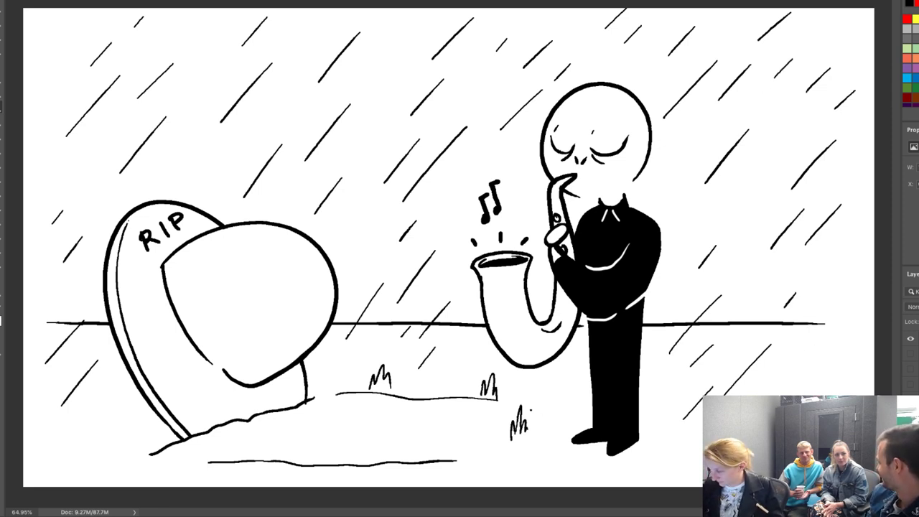
left_click_drag(305, 263, 334, 223)
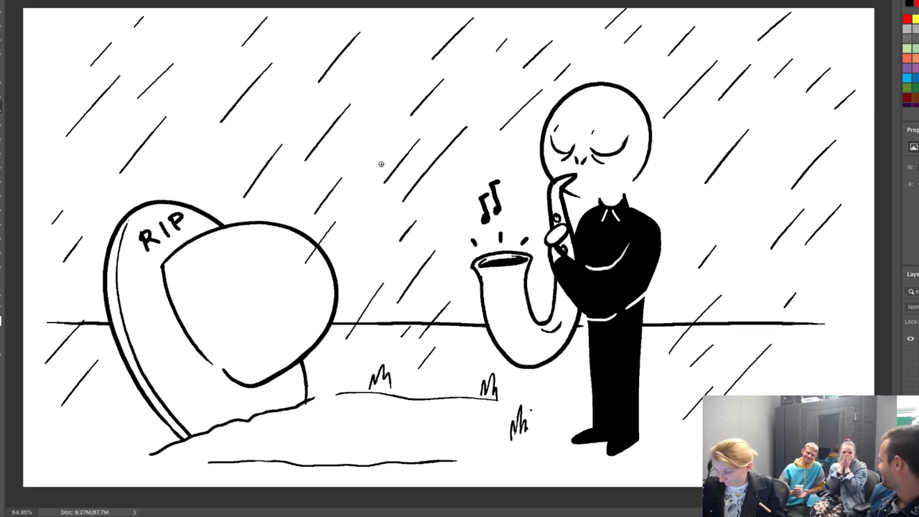
left_click_drag(205, 318, 291, 181)
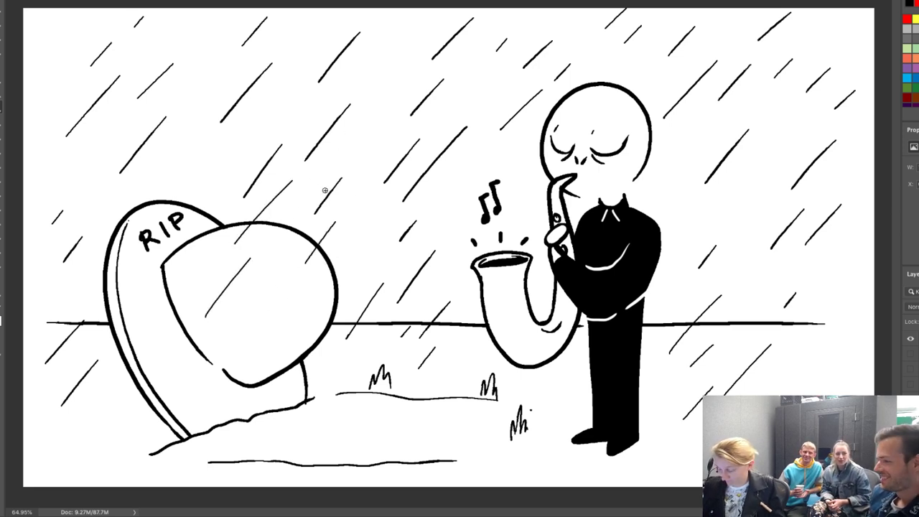
left_click_drag(157, 336, 197, 286)
left_click_drag(224, 403, 294, 328)
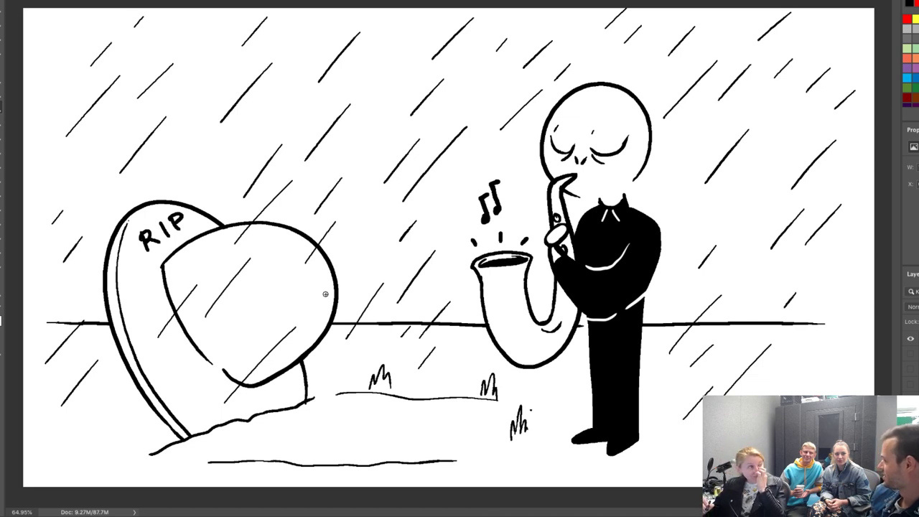
key("ctrl+z")
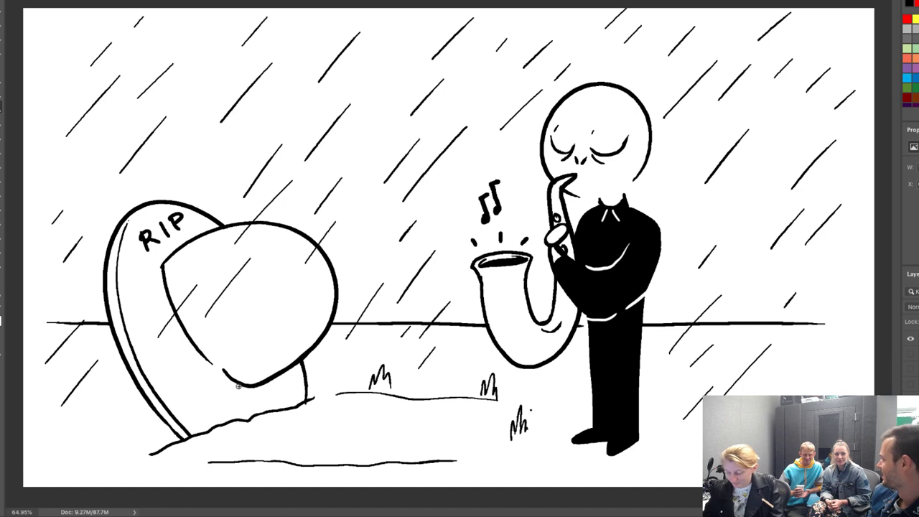
left_click_drag(229, 396, 256, 355)
left_click_drag(318, 277, 354, 224)
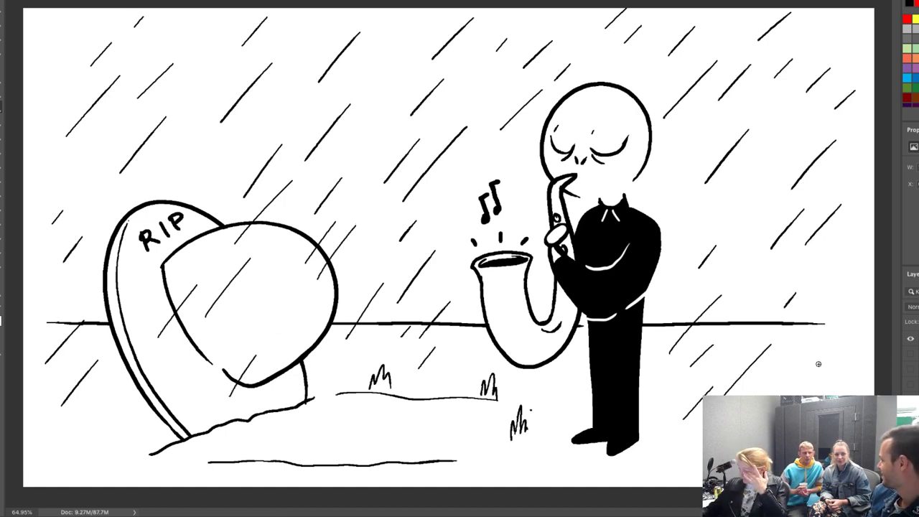
left_click_drag(805, 373, 828, 351)
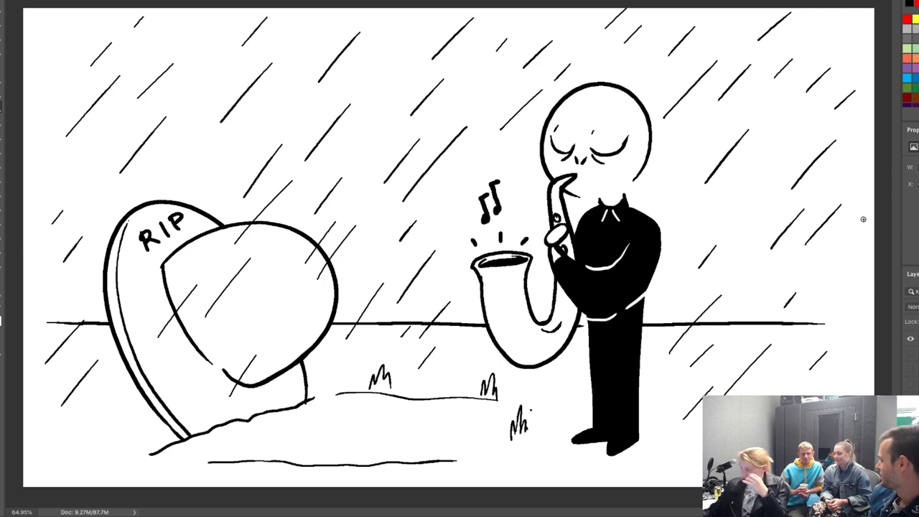
Draw thin wavy horizontal lines in the background behind the player's back, plus a short one beyond the gravestone.
left_click_drag(861, 243, 673, 246)
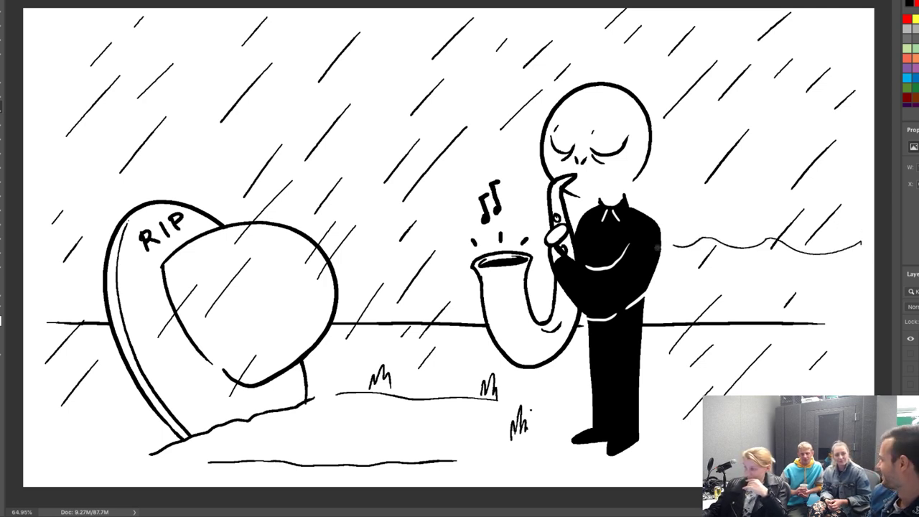
mouse_move(32, 247)
left_mouse_down()
mouse_move(76, 239)
mouse_move(94, 249)
left_mouse_up()
left_click_drag(667, 202, 872, 190)
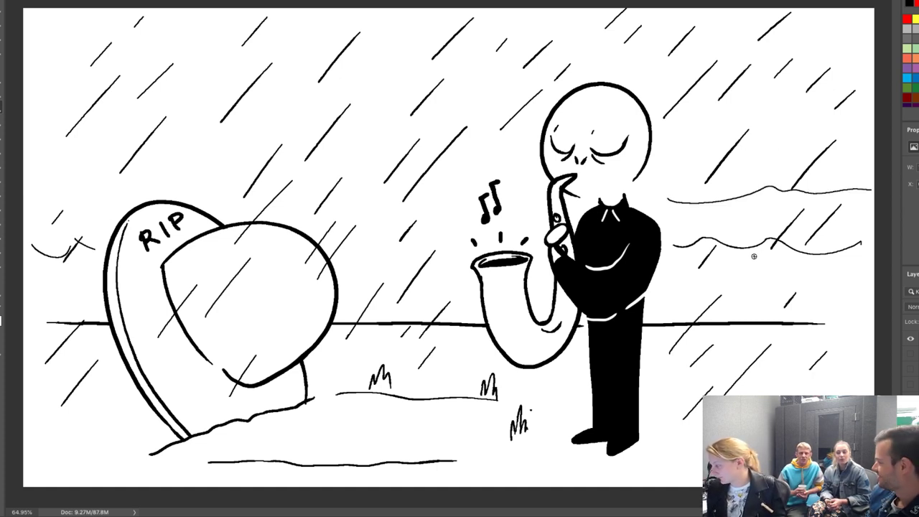
left_click_drag(754, 257, 865, 246)
mouse_move(742, 261)
left_mouse_down()
mouse_move(675, 267)
mouse_move(830, 294)
mouse_move(843, 282)
left_mouse_up()
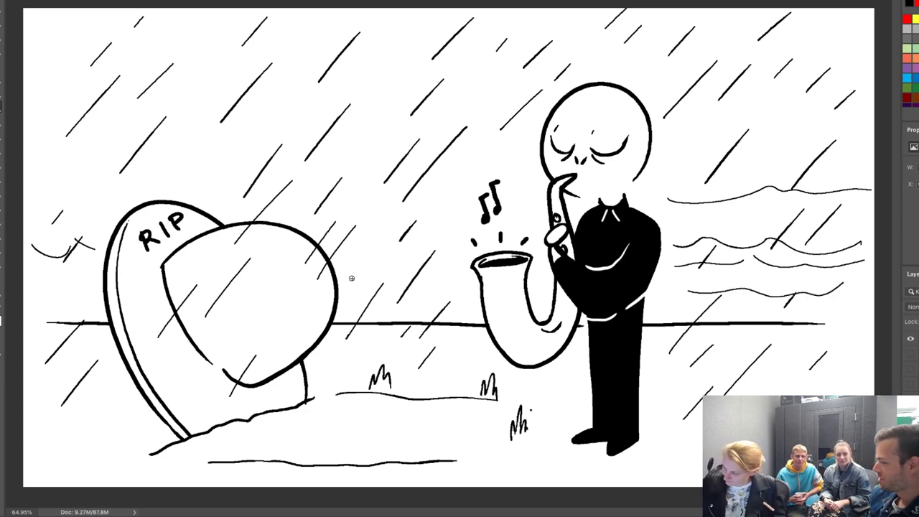
Extend the thin wavy background lines between the gravestone and the saxophone and on both sides of the player's head.
left_click_drag(351, 280, 435, 284)
left_click_drag(399, 259, 471, 258)
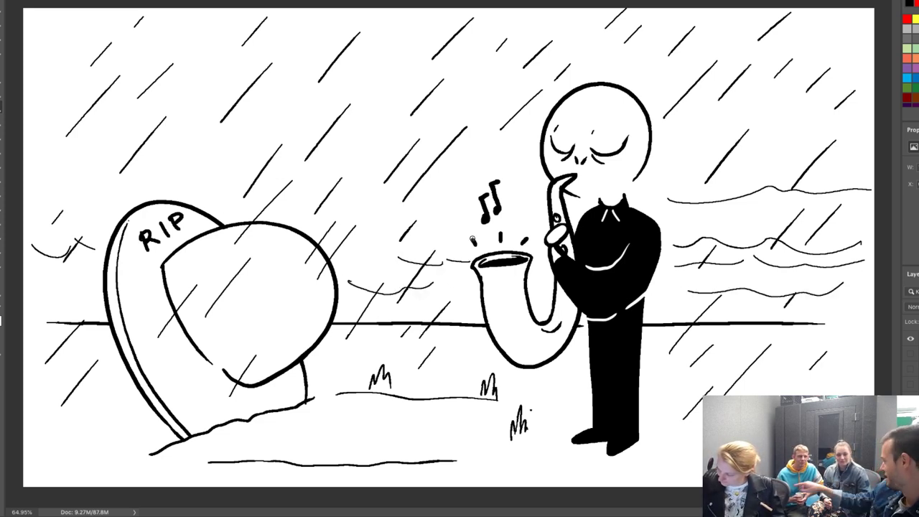
left_click_drag(644, 163, 790, 153)
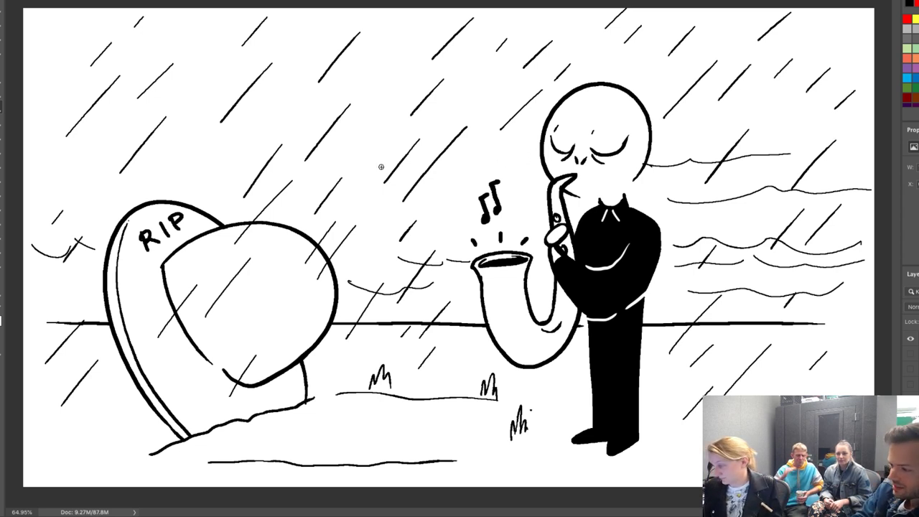
mouse_move(532, 157)
left_mouse_down()
mouse_move(406, 162)
mouse_move(331, 149)
left_mouse_up()
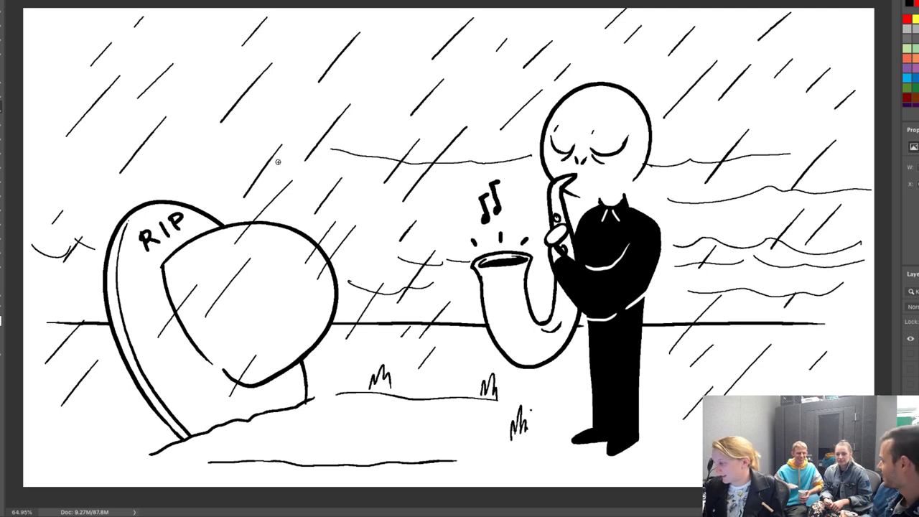
left_click_drag(454, 212, 287, 216)
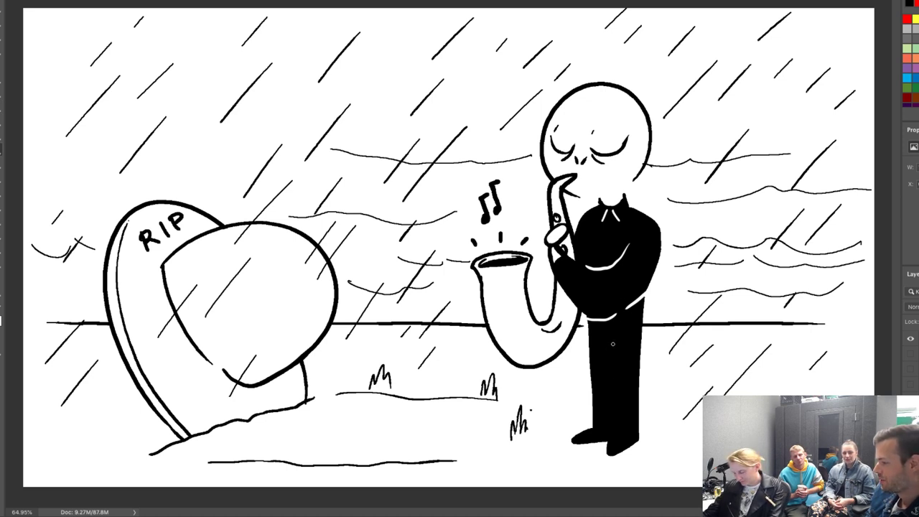
Separate the player's black trouser legs with a thin white line and add two curved contour lines inside the round form.
left_click_drag(612, 344, 612, 431)
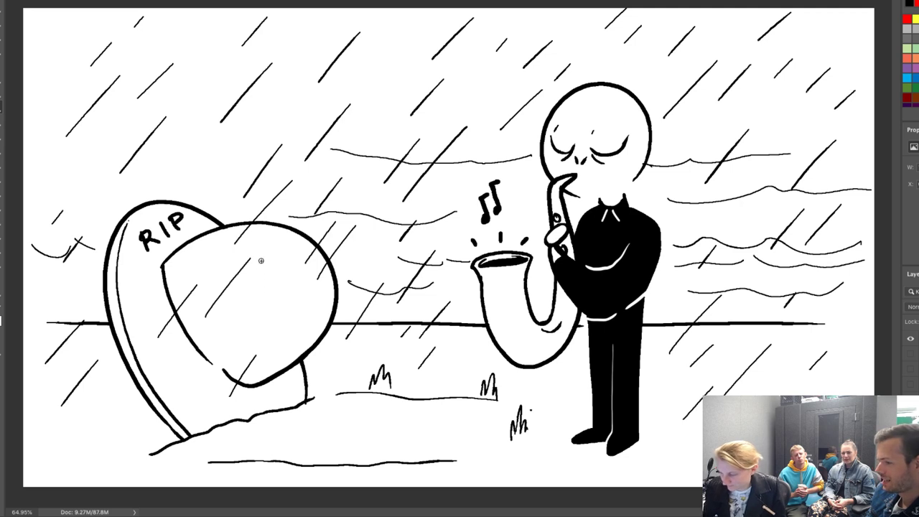
mouse_move(261, 260)
left_mouse_down()
mouse_move(257, 294)
mouse_move(281, 352)
left_mouse_up()
left_click_drag(235, 293, 241, 336)
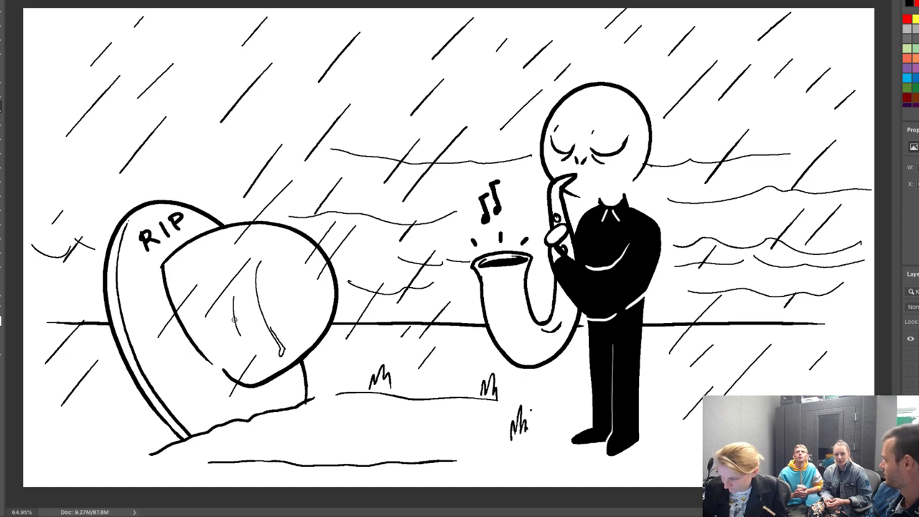
Erase the thick inner edge of the round form on the gravestone and redraw it as a thinner, broken curve.
mouse_move(167, 267)
left_mouse_down()
mouse_move(198, 352)
mouse_move(174, 312)
left_mouse_up()
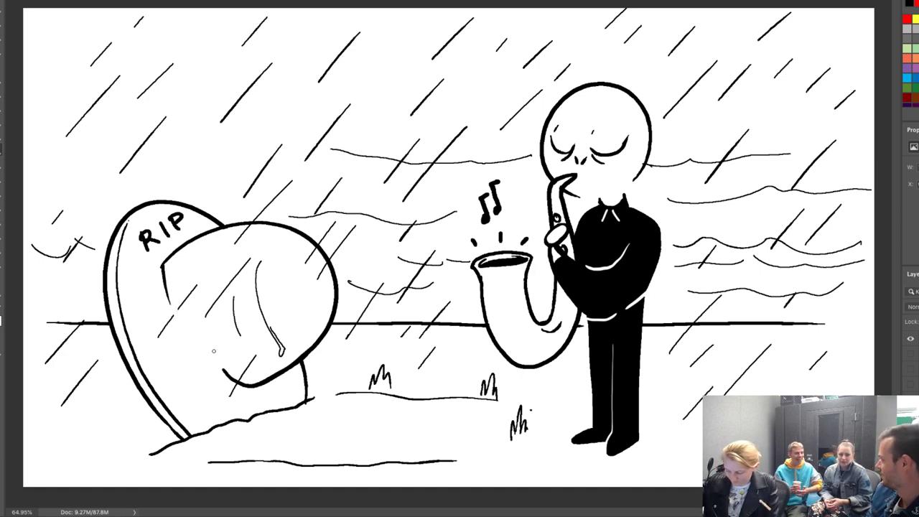
left_click_drag(251, 381, 238, 378)
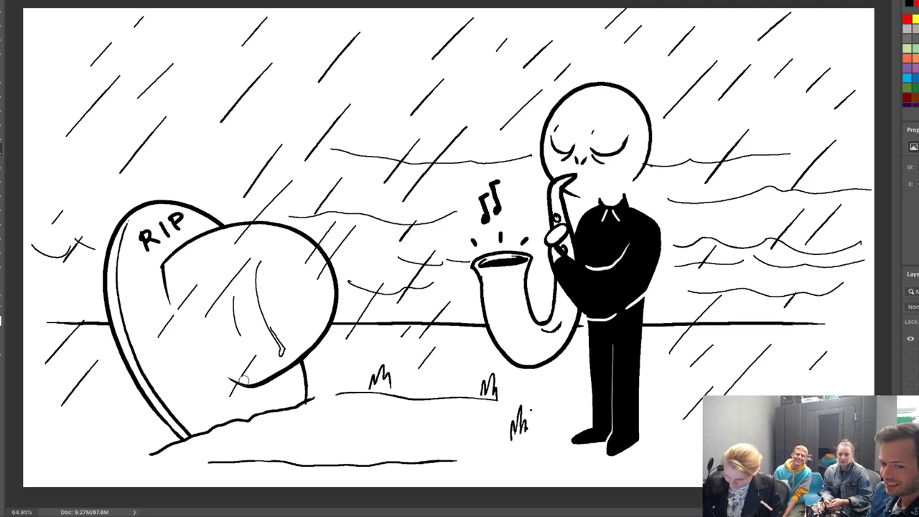
mouse_move(163, 265)
left_mouse_down()
mouse_move(190, 352)
mouse_move(248, 387)
left_mouse_up()
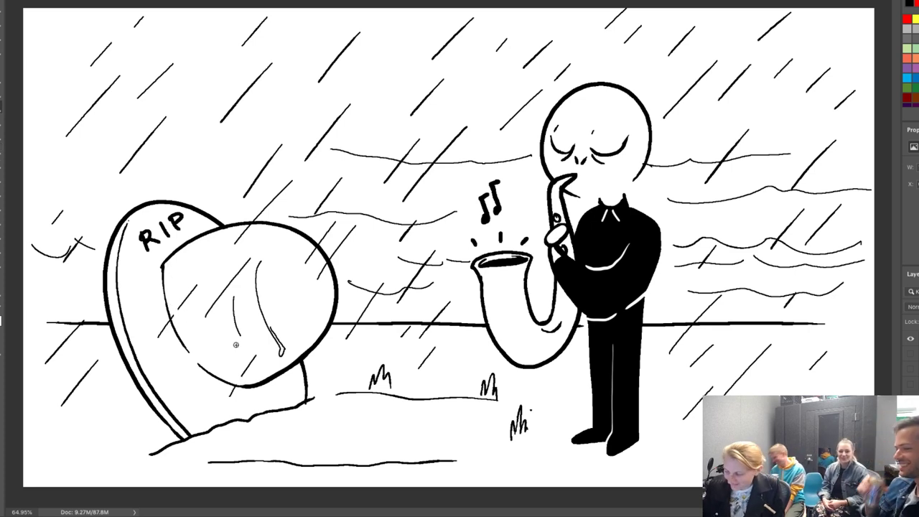
left_click_drag(230, 391, 243, 375)
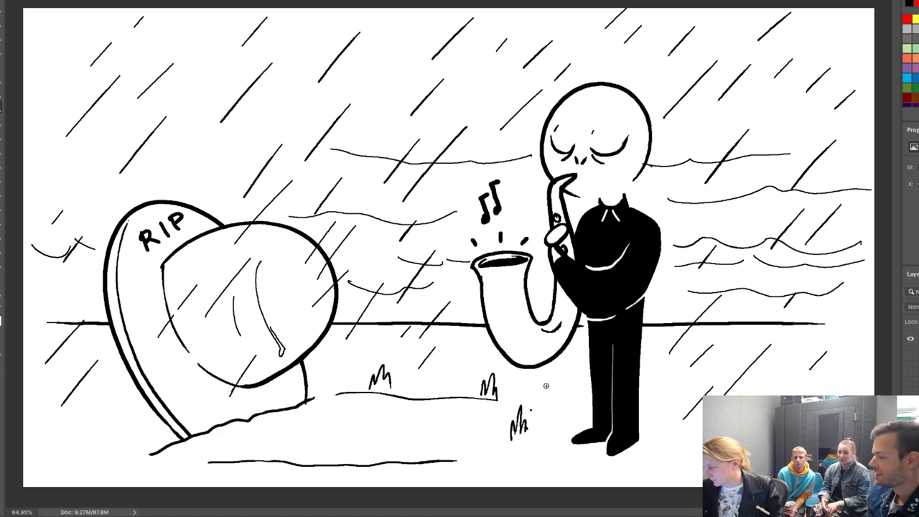
Add a second pair of music notes above the saxophone bell and white tie, lapel and sleeve-fold lines on the black suit.
mouse_move(513, 222)
left_mouse_down()
mouse_move(514, 208)
mouse_move(531, 203)
mouse_move(535, 223)
left_mouse_up()
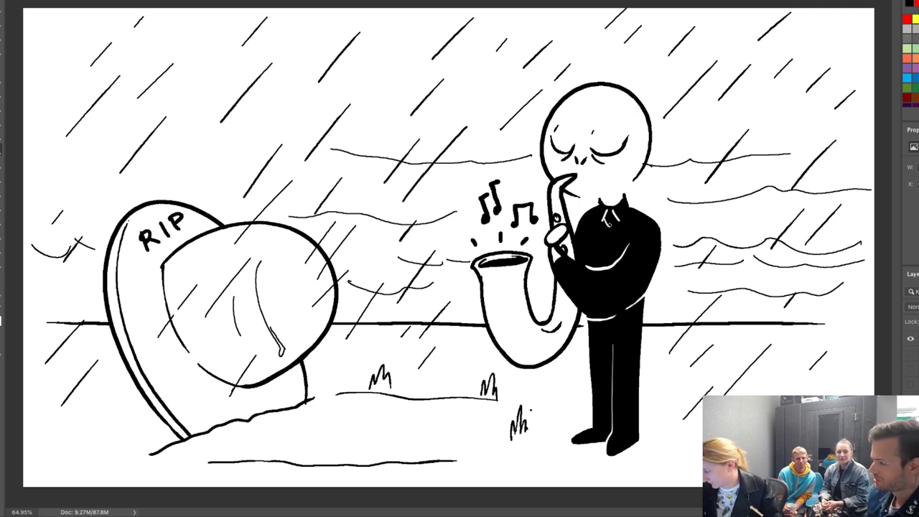
mouse_move(611, 221)
left_mouse_down()
mouse_move(606, 262)
mouse_move(616, 258)
left_mouse_up()
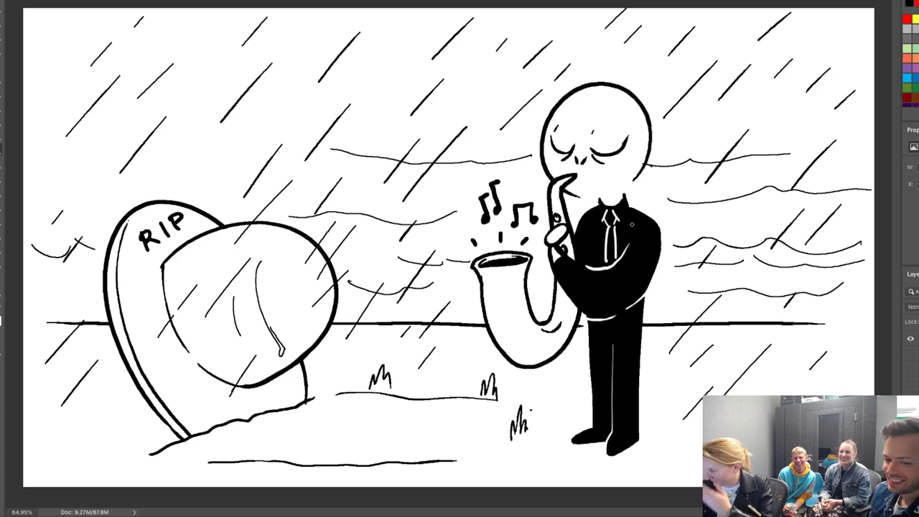
left_click_drag(590, 229, 591, 263)
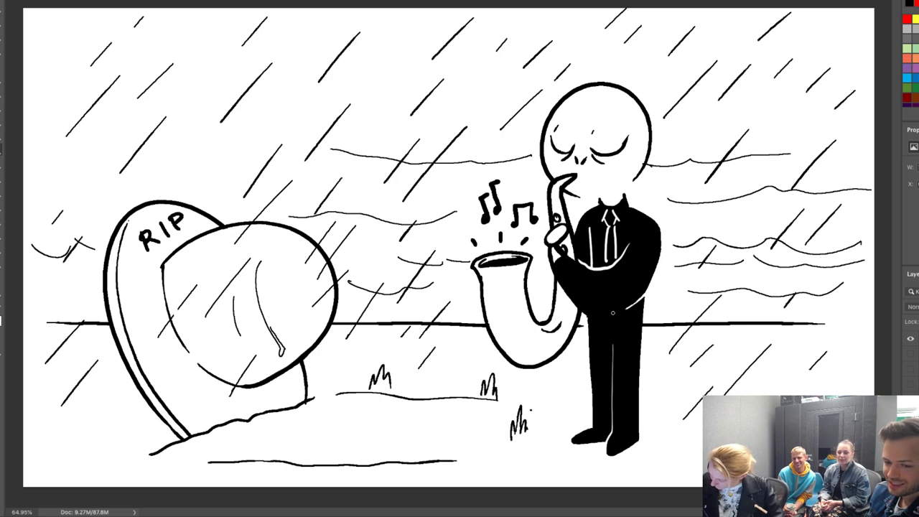
left_click_drag(612, 314, 587, 317)
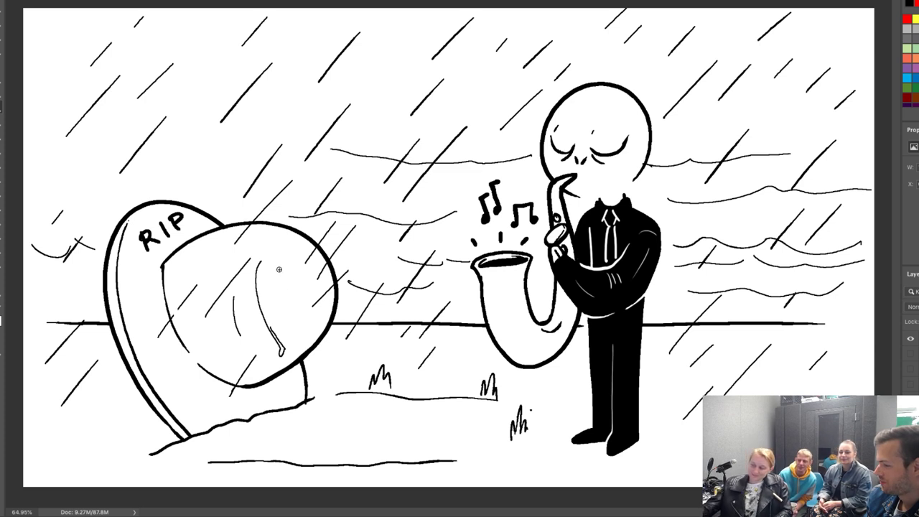
Add short thin contour and drip strokes inside and along the lower edge of the round form on the gravestone.
mouse_move(281, 272)
left_mouse_down()
mouse_move(288, 293)
mouse_move(281, 262)
mouse_move(300, 328)
left_mouse_up()
left_click_drag(262, 366, 277, 373)
left_click_drag(302, 340, 313, 348)
left_click_drag(198, 334, 234, 367)
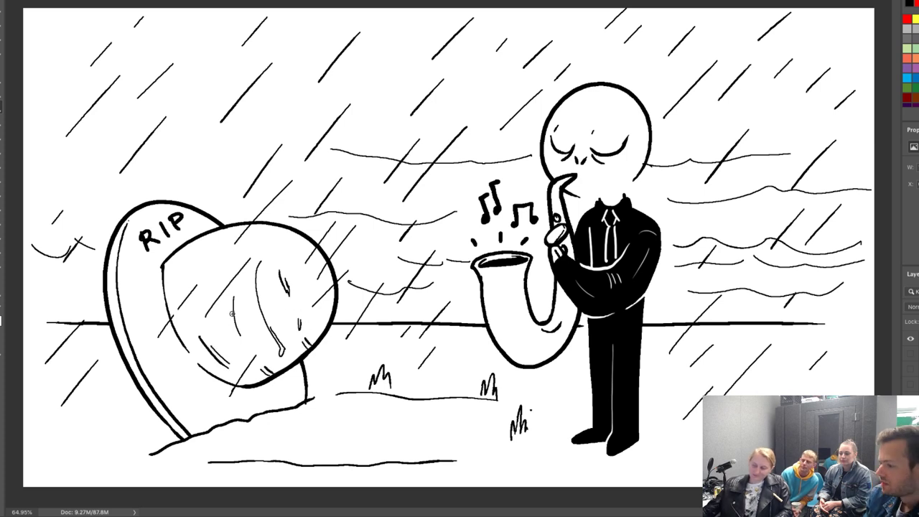
mouse_move(305, 351)
left_mouse_down()
mouse_move(312, 359)
mouse_move(273, 385)
left_mouse_up()
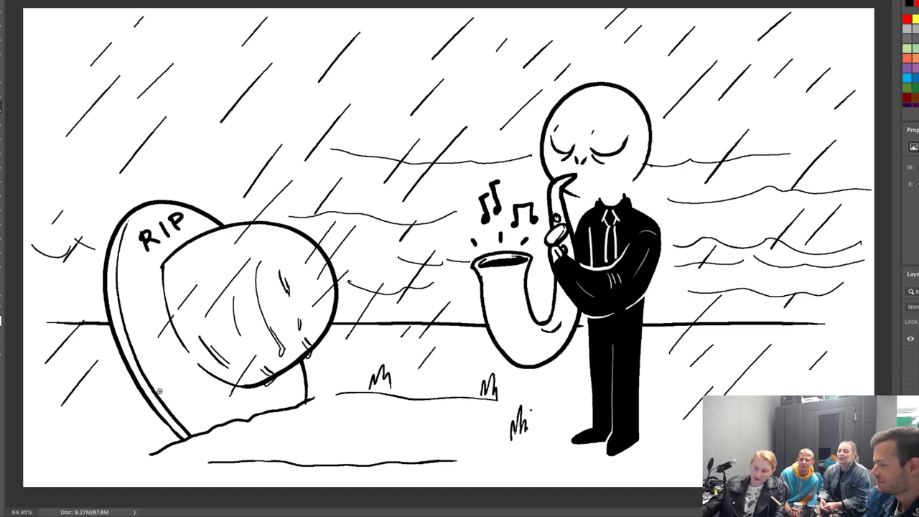
left_click_drag(97, 289, 38, 304)
left_click_drag(105, 315, 70, 356)
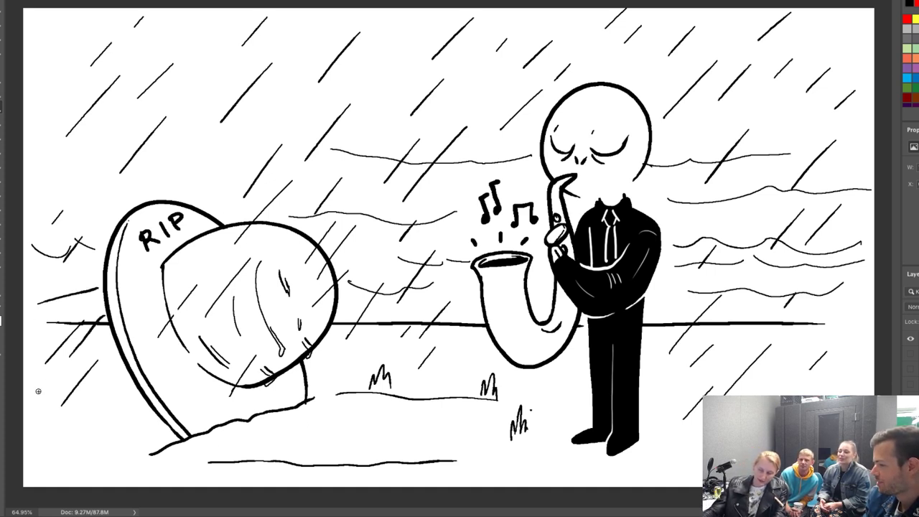
left_click_drag(125, 378, 76, 392)
left_click_drag(141, 398, 120, 430)
key("ctrl+z")
key("ctrl+z")
key("ctrl+z")
key("ctrl+z")
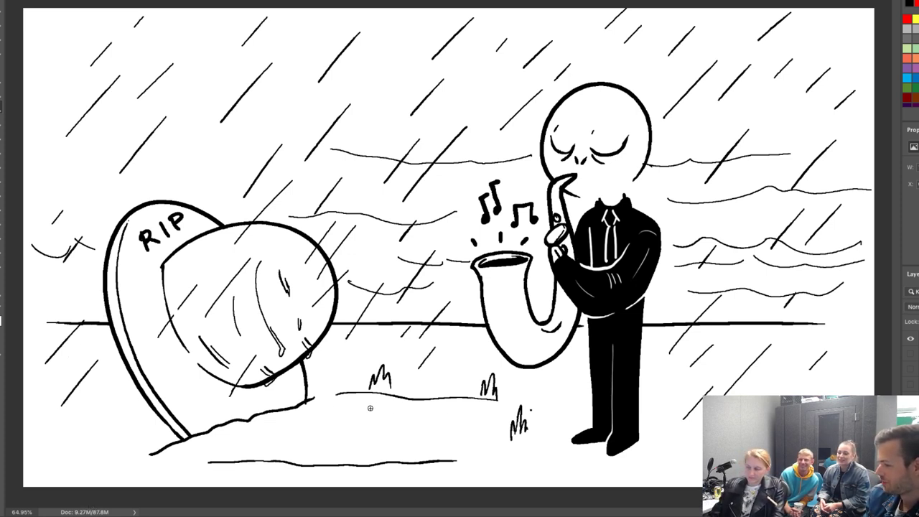
Draw a low earth mound before the gravestone and an oval shadow under the player's feet, both filled with solid black.
mouse_move(308, 396)
left_mouse_down()
mouse_move(332, 398)
mouse_move(384, 429)
mouse_move(236, 455)
mouse_move(173, 443)
left_mouse_up()
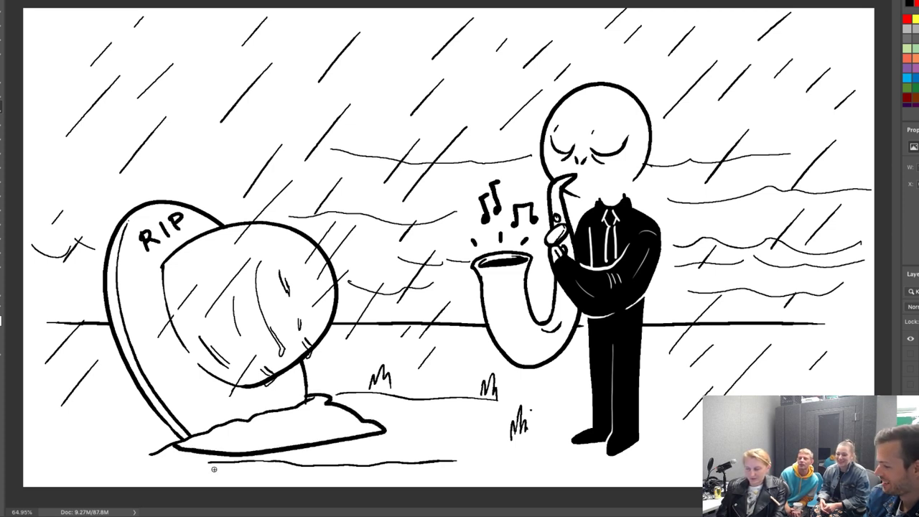
left_click(298, 439)
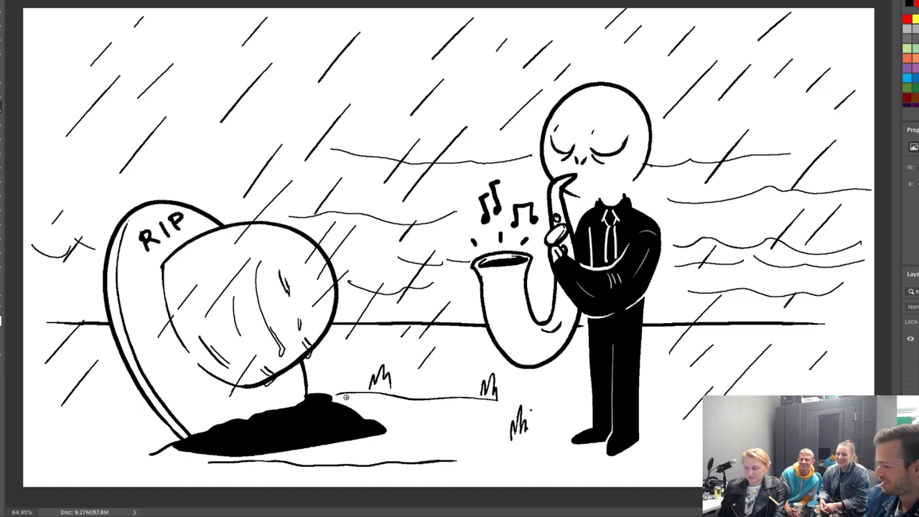
mouse_move(584, 422)
left_mouse_down()
mouse_move(528, 437)
mouse_move(539, 453)
mouse_move(593, 460)
mouse_move(646, 456)
mouse_move(680, 437)
mouse_move(641, 425)
mouse_move(642, 442)
mouse_move(658, 418)
mouse_move(644, 446)
mouse_move(600, 462)
mouse_move(619, 457)
mouse_move(578, 445)
mouse_move(596, 440)
mouse_move(563, 442)
mouse_move(586, 425)
mouse_move(546, 441)
left_mouse_up()
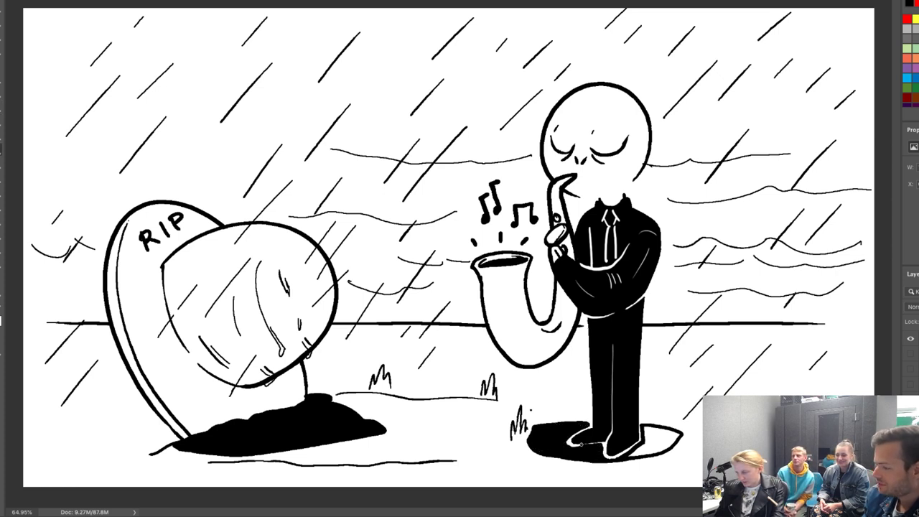
key("g")
left_click(657, 449)
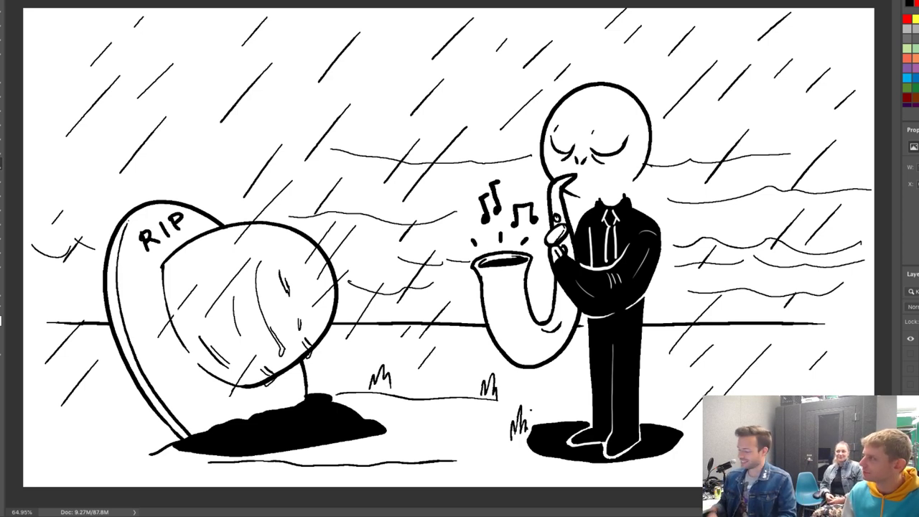
Hide the saxophonist drawing to get a blank canvas and select the Brush tool.
left_click(910, 339)
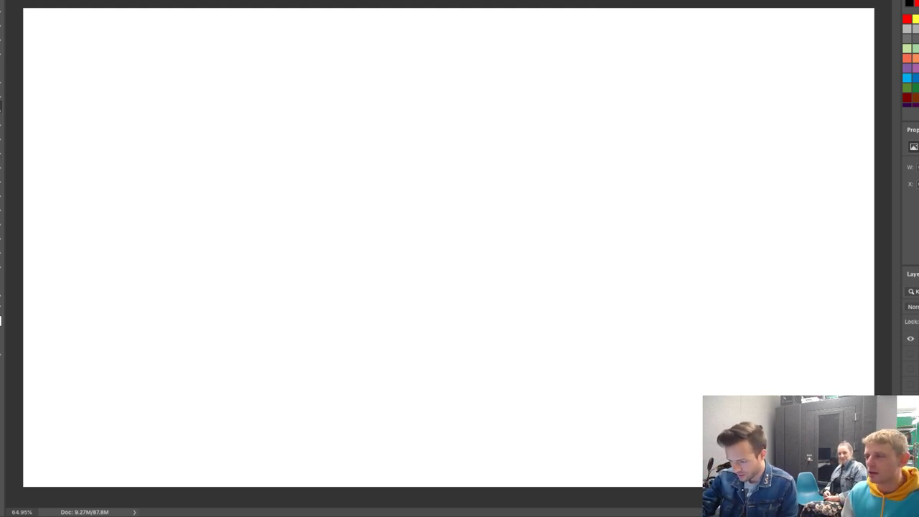
right_click(2, 105)
left_click(53, 115)
mouse_move(208, 111)
left_mouse_down()
mouse_move(199, 139)
mouse_move(433, 265)
left_mouse_up()
key("ctrl+z")
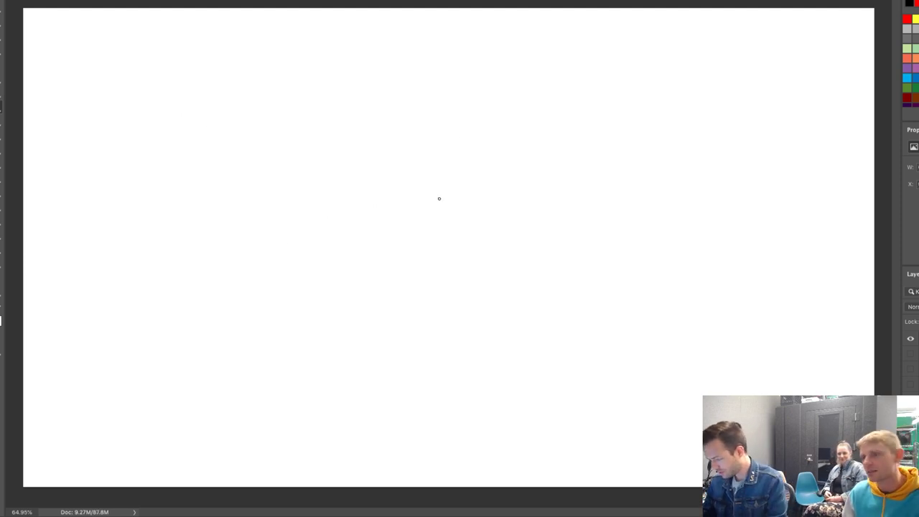
mouse_move(427, 144)
left_mouse_down()
mouse_move(456, 189)
mouse_move(554, 248)
left_mouse_up()
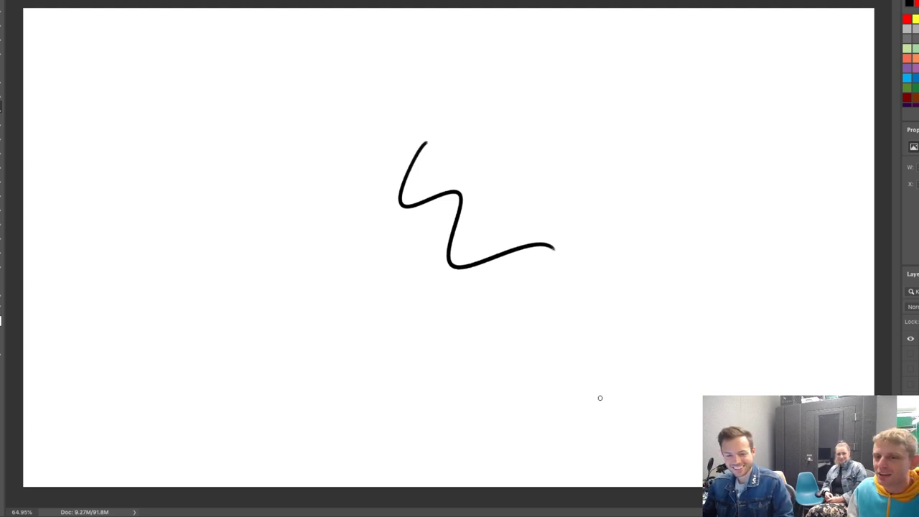
key("ctrl+z")
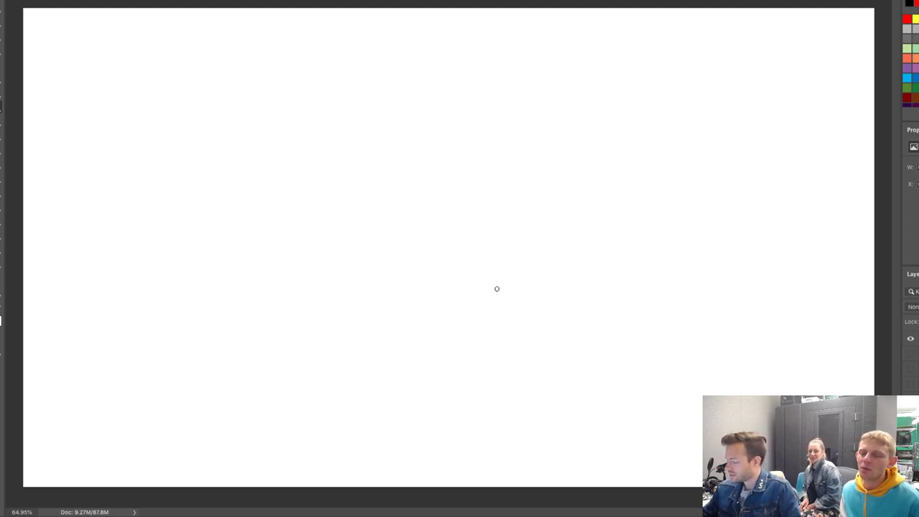
left_click(505, 329)
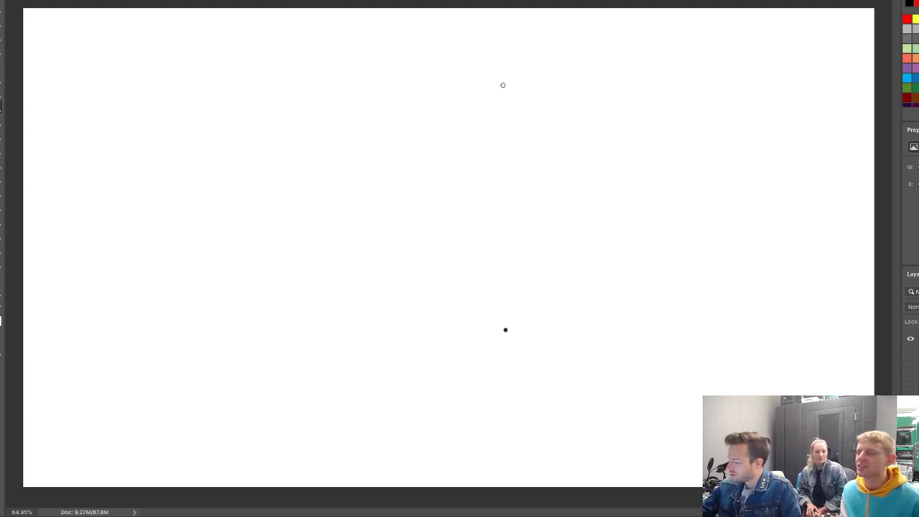
left_click(584, 170)
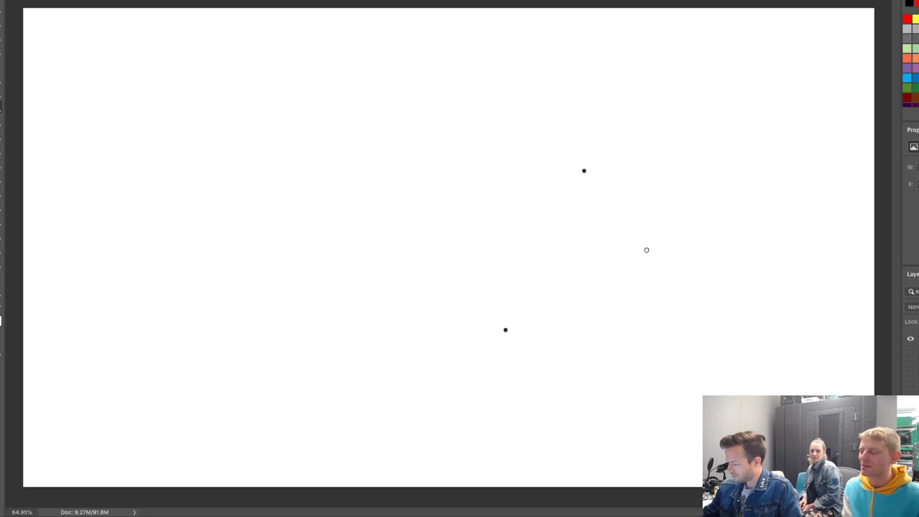
mouse_move(658, 193)
left_mouse_down()
mouse_move(591, 366)
mouse_move(683, 256)
left_mouse_up()
key("ctrl+z")
key("ctrl+z")
key("ctrl+z")
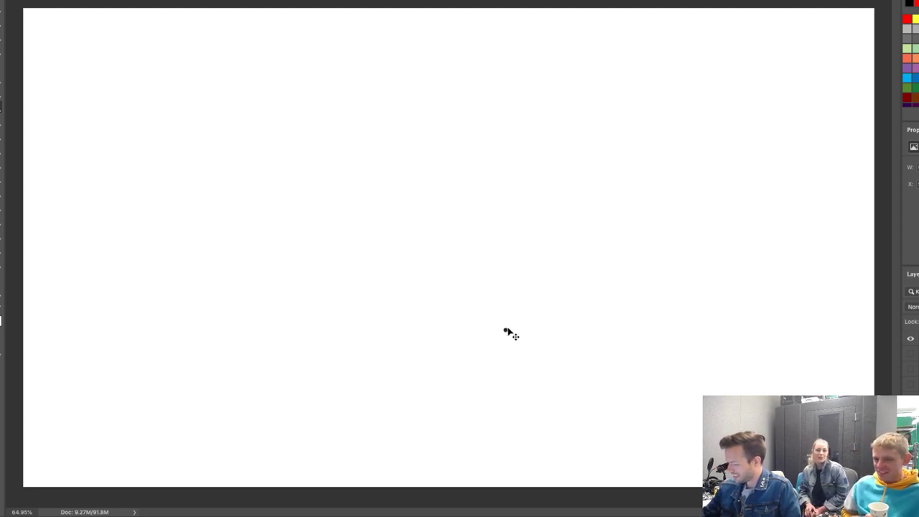
left_click_drag(532, 354, 539, 251)
key("ctrl+z")
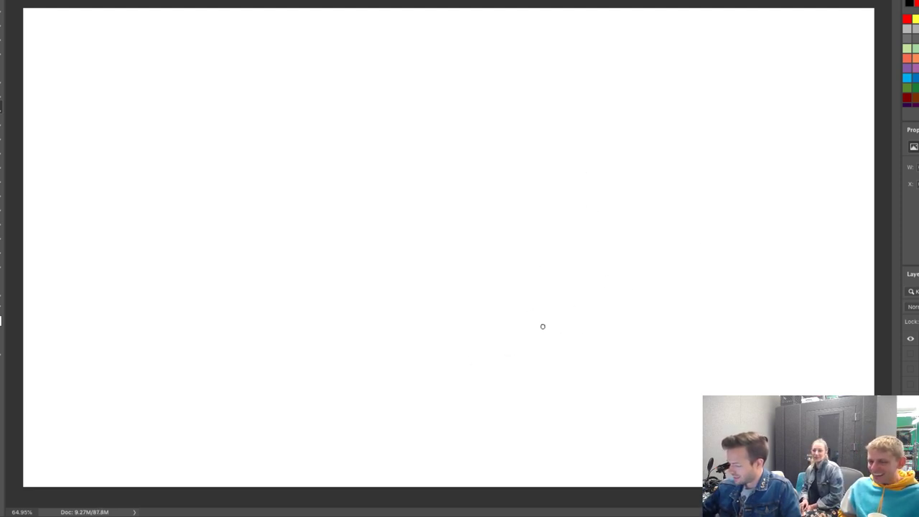
Draw a large tilted egg-shaped outline in black, erase its overlapping lower-right end and redraw that section.
mouse_move(534, 350)
left_mouse_down()
mouse_move(445, 394)
mouse_move(272, 308)
mouse_move(387, 74)
mouse_move(588, 151)
mouse_move(493, 396)
left_mouse_up()
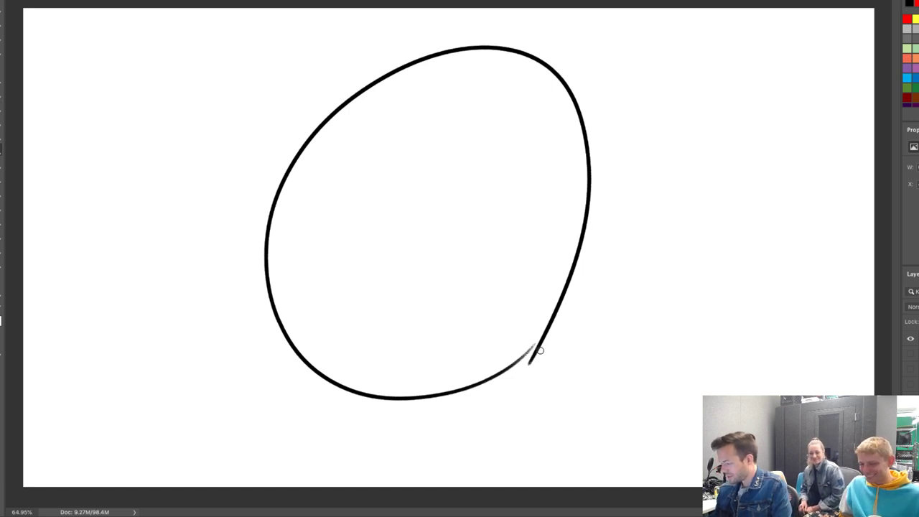
key("e")
mouse_move(520, 371)
left_mouse_down()
mouse_move(588, 269)
mouse_move(551, 328)
mouse_move(605, 173)
left_mouse_up()
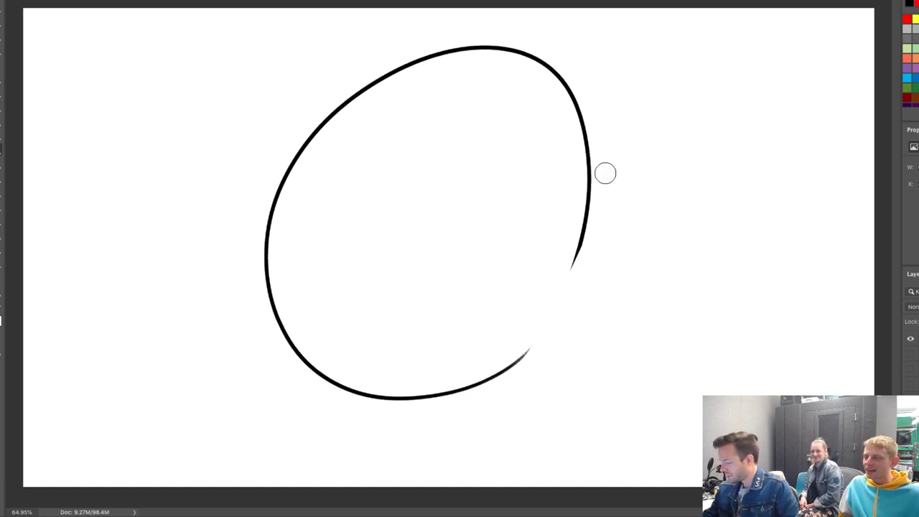
key("b")
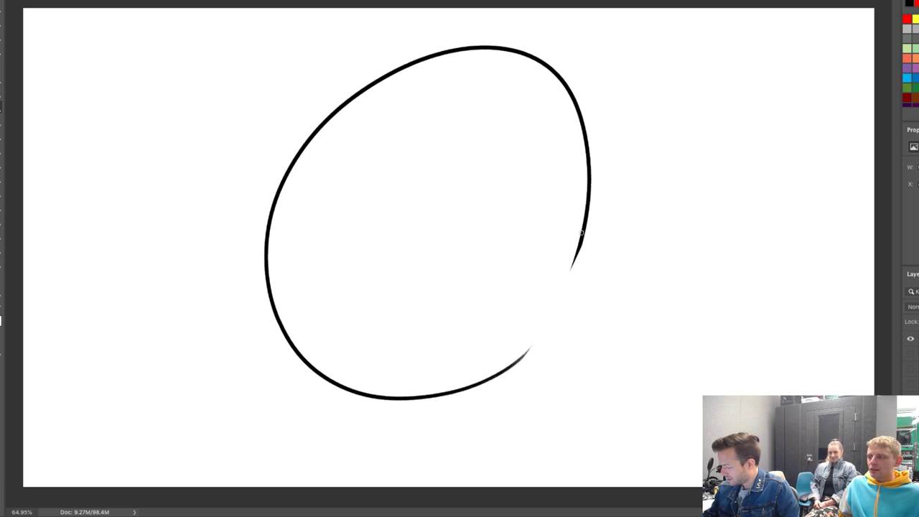
left_click_drag(580, 233, 540, 330)
key("ctrl+z")
left_click_drag(584, 222, 527, 355)
Move the egg-shaped outline slightly down and to the right on the canvas.
key("v")
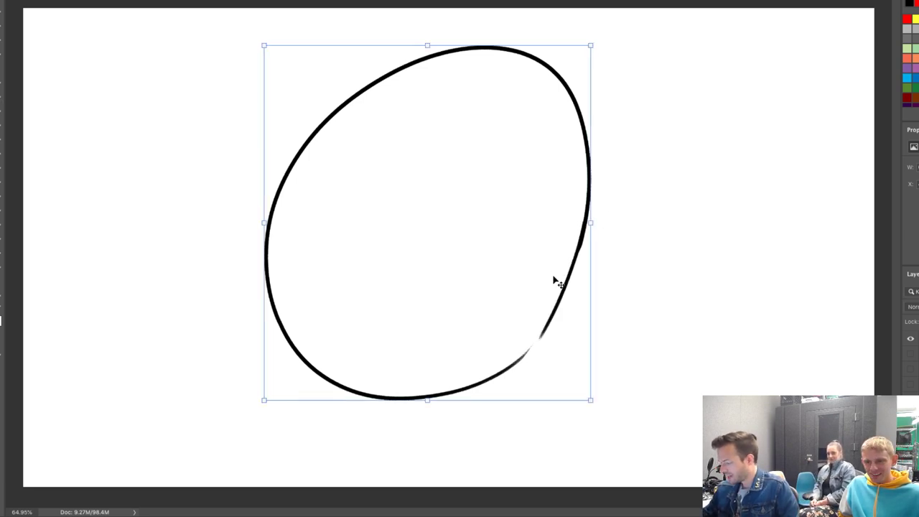
mouse_move(554, 281)
left_mouse_down()
mouse_move(554, 314)
mouse_move(574, 258)
left_mouse_up()
key("b")
key("ctrl+z")
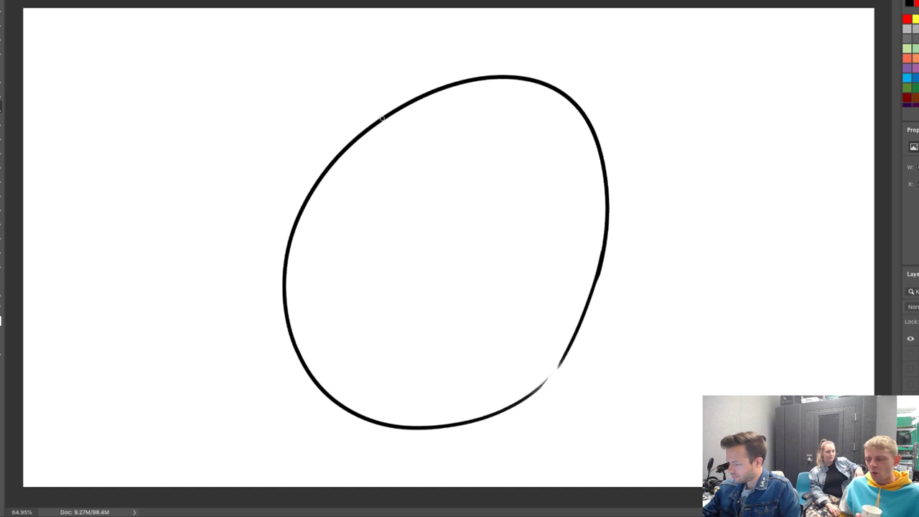
Add a rounded bulge at the outline's upper left and an open curve inside, erasing the outline segment crossing the bulge.
mouse_move(382, 118)
left_mouse_down()
mouse_move(309, 117)
mouse_move(266, 230)
mouse_move(318, 217)
left_mouse_up()
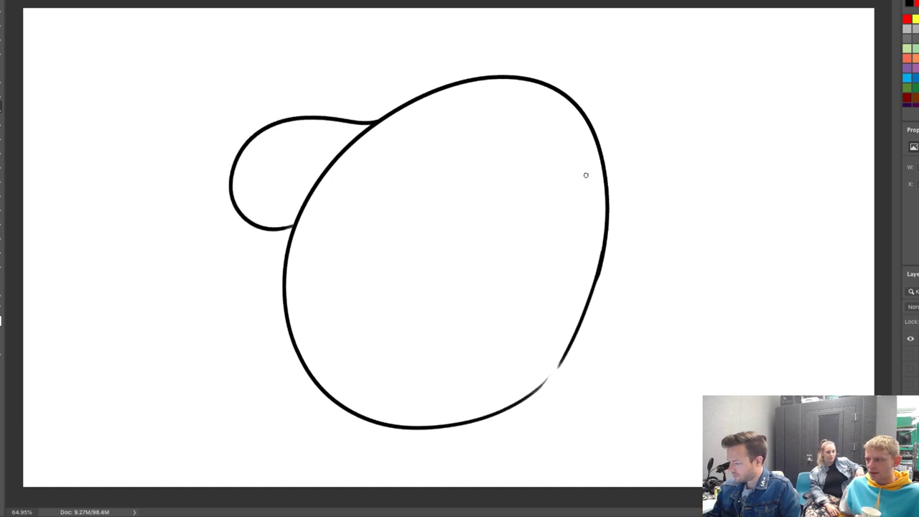
mouse_move(464, 252)
left_mouse_down()
mouse_move(320, 223)
mouse_move(415, 153)
left_mouse_up()
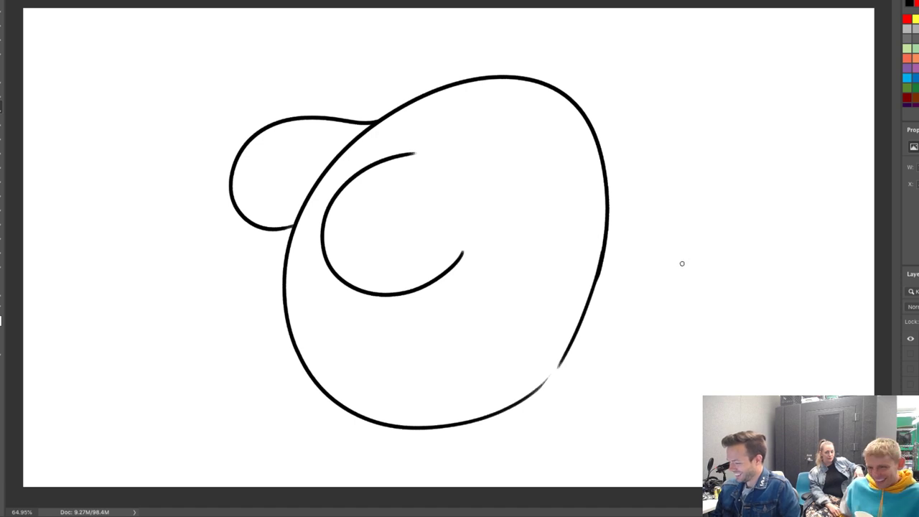
key("e")
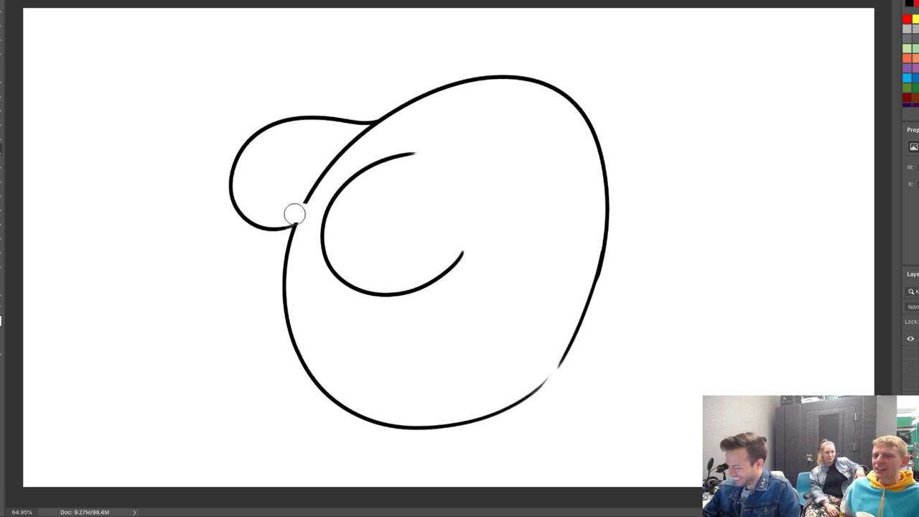
left_click_drag(294, 214, 367, 135)
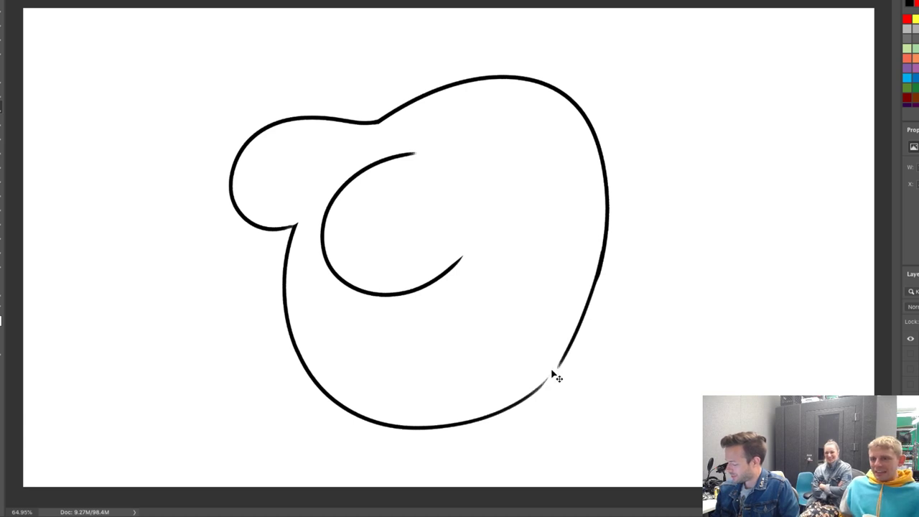
Close the gap at the outline's lower right and draw a curved line down across the rounded bulge.
left_click_drag(540, 387, 561, 362)
key("ctrl+z")
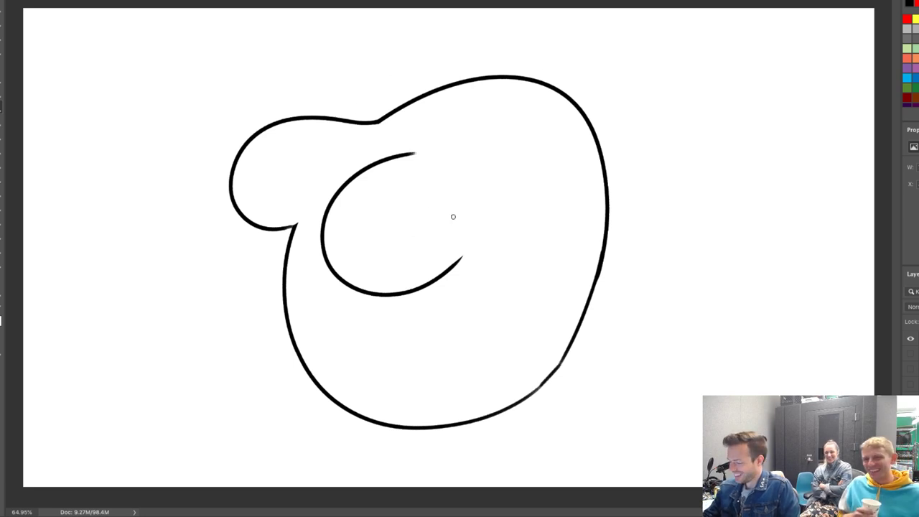
left_click_drag(309, 117, 320, 141)
left_click_drag(323, 178, 325, 188)
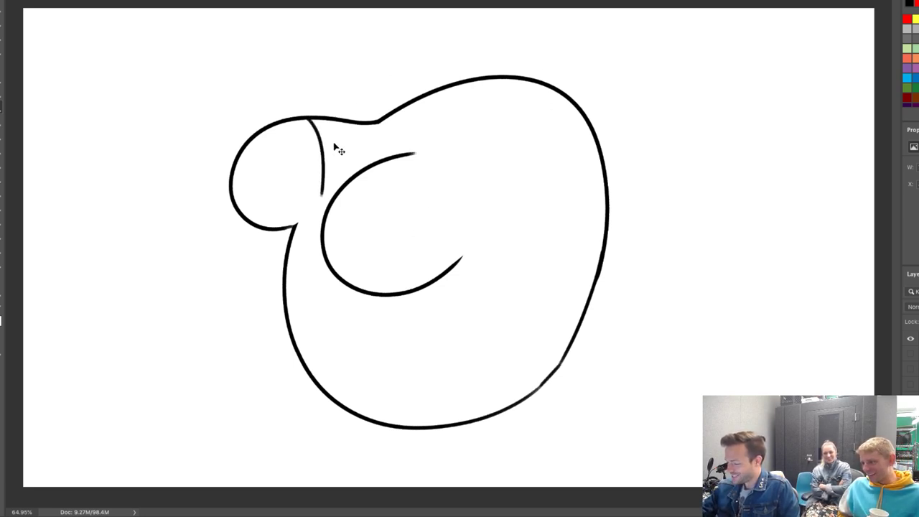
key("ctrl+z")
mouse_move(309, 115)
left_mouse_down()
mouse_move(322, 137)
mouse_move(327, 189)
mouse_move(453, 226)
mouse_move(457, 248)
mouse_move(396, 181)
mouse_move(337, 184)
left_mouse_up()
key("ctrl+z")
key("ctrl+z")
Close the inner round shape with an arched upper edge and link it to the bulge with a short two-line bridge.
left_click_drag(460, 257, 351, 188)
key("ctrl+z")
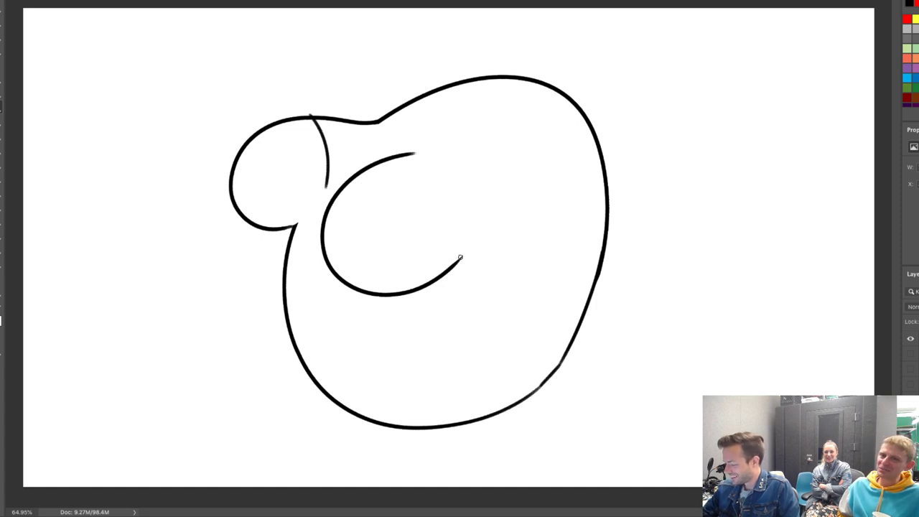
mouse_move(460, 256)
left_mouse_down()
mouse_move(443, 220)
mouse_move(337, 183)
left_mouse_up()
mouse_move(300, 224)
left_mouse_down()
mouse_move(320, 164)
mouse_move(325, 201)
mouse_move(315, 206)
mouse_move(335, 194)
left_mouse_up()
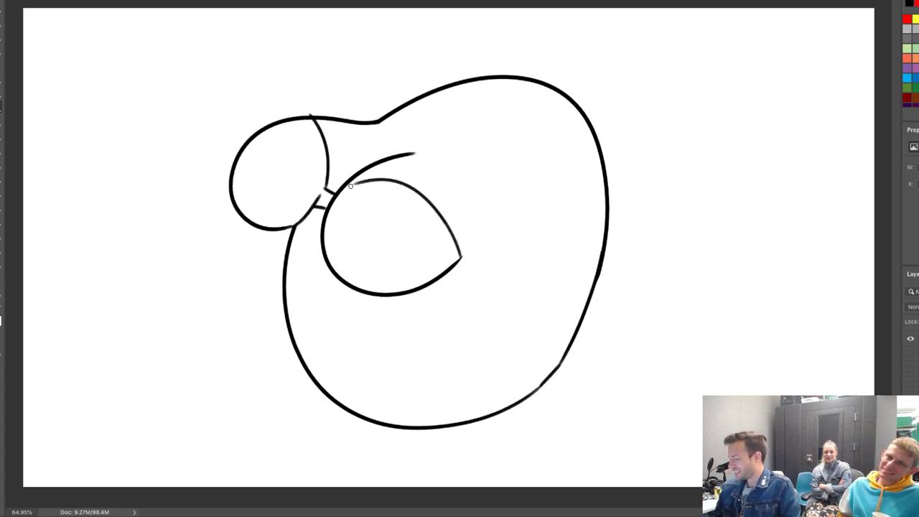
left_click_drag(460, 253, 583, 262)
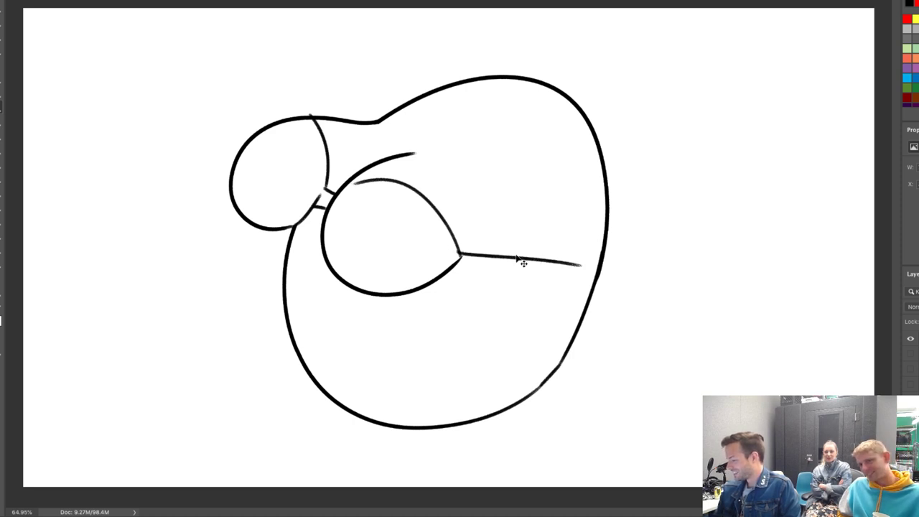
key("ctrl+z")
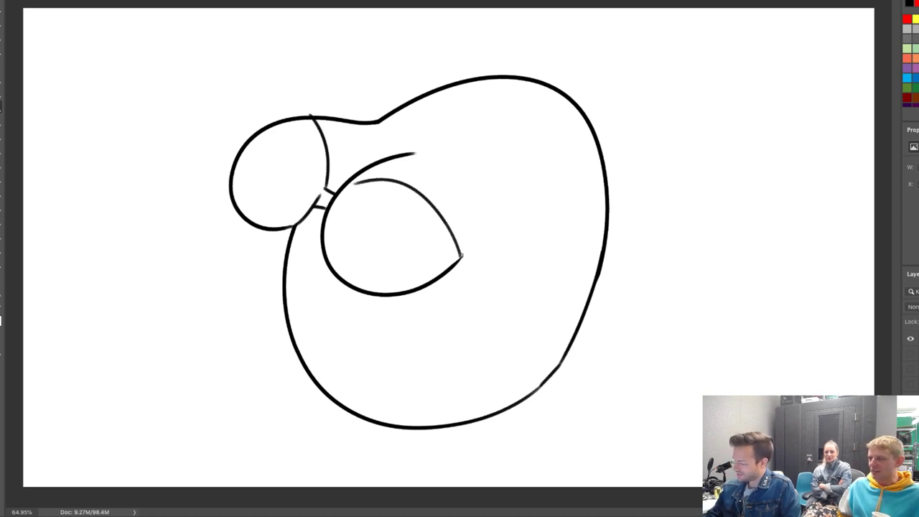
Smooth the outline's lower right and draw a curved line across the lower body with a smaller arc branching below it, trimming overhanging ends.
left_click_drag(531, 392, 582, 284)
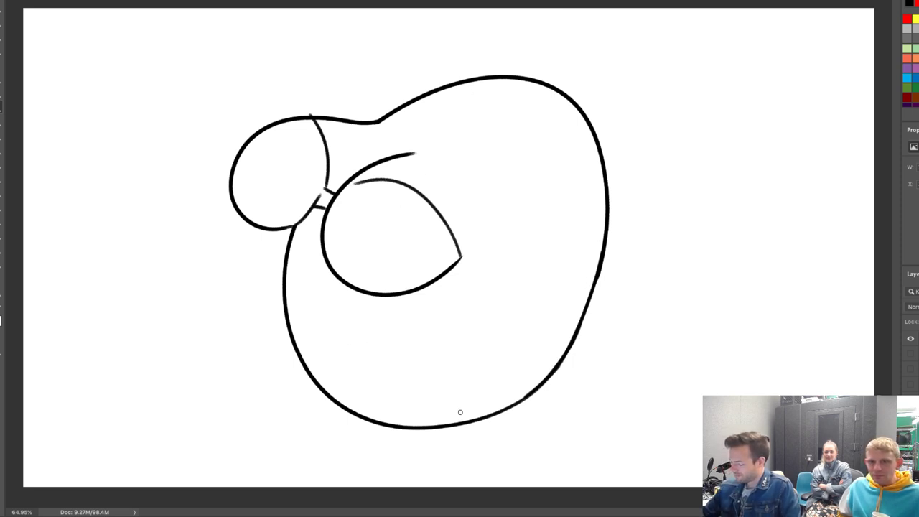
mouse_move(499, 409)
left_mouse_down()
mouse_move(352, 317)
mouse_move(275, 307)
left_mouse_up()
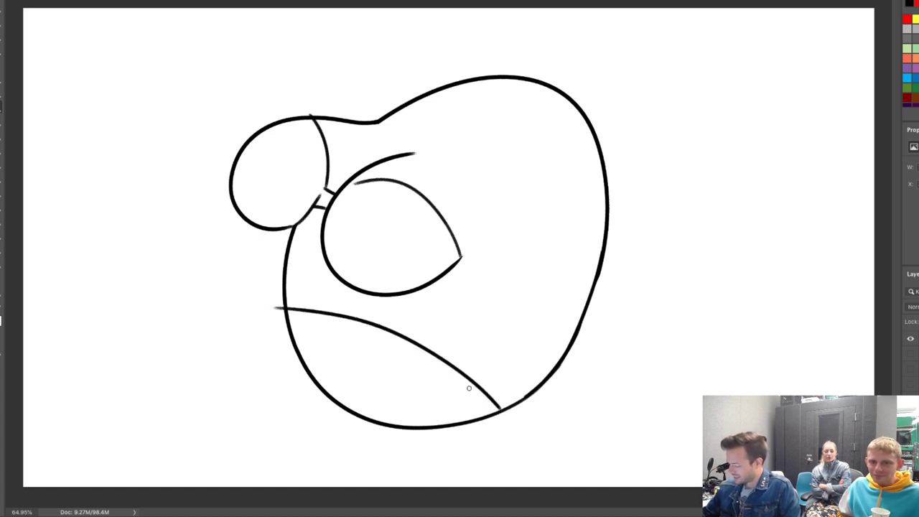
mouse_move(425, 349)
left_mouse_down()
mouse_move(346, 338)
mouse_move(296, 367)
left_mouse_up()
key("e")
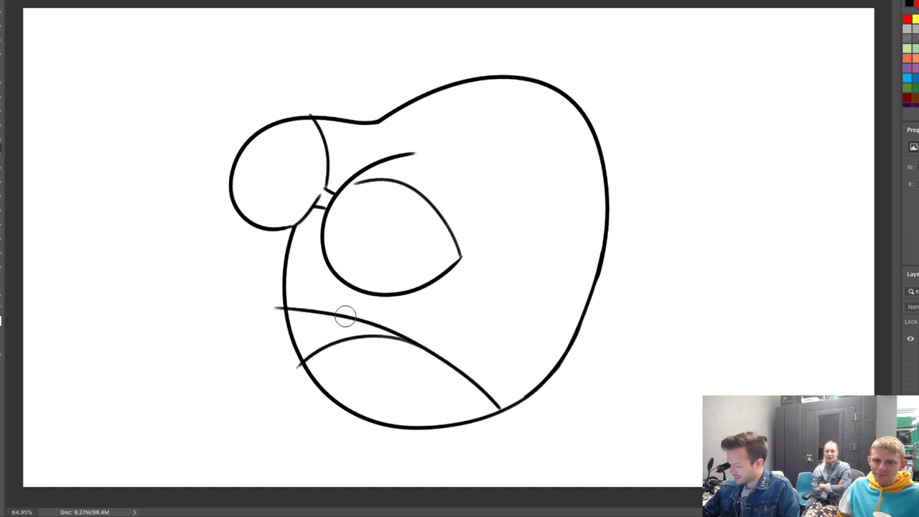
left_click(277, 310)
left_click_drag(279, 335, 287, 359)
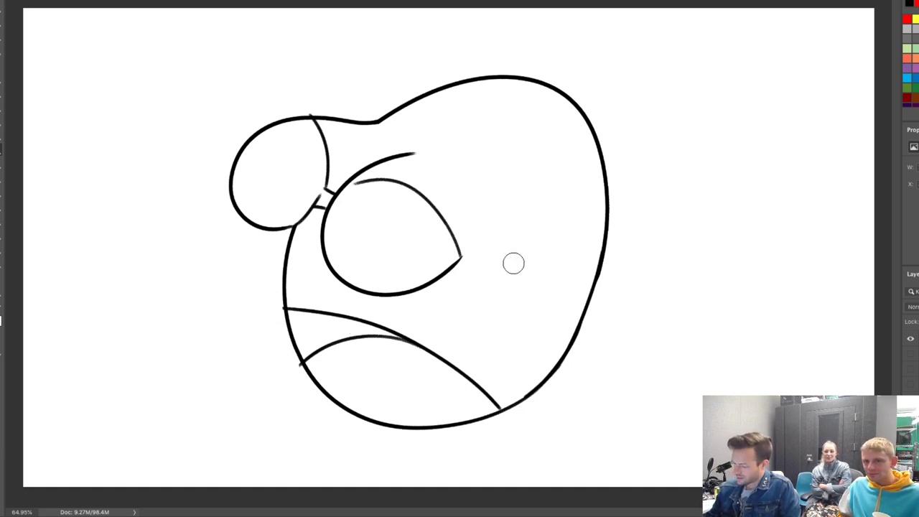
mouse_move(406, 342)
left_mouse_down()
mouse_move(372, 339)
mouse_move(308, 353)
mouse_move(302, 363)
left_mouse_up()
left_click_drag(423, 348, 329, 392)
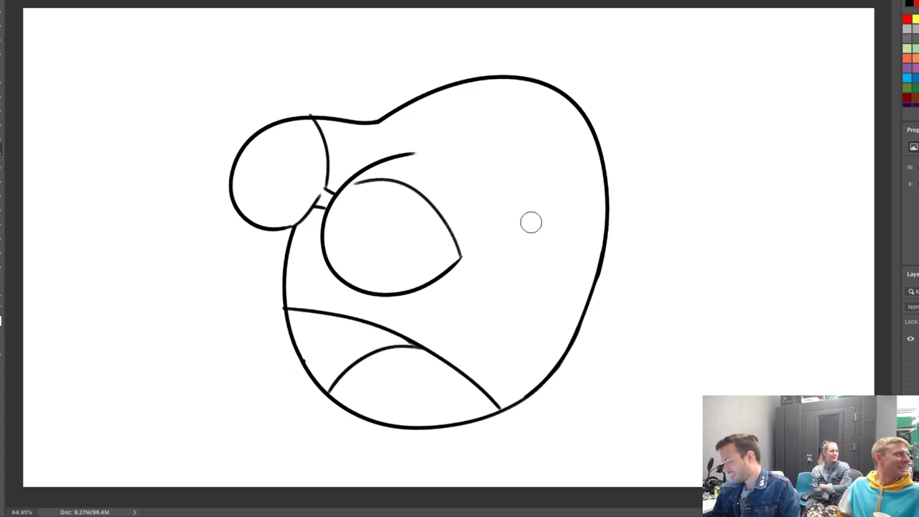
key("b")
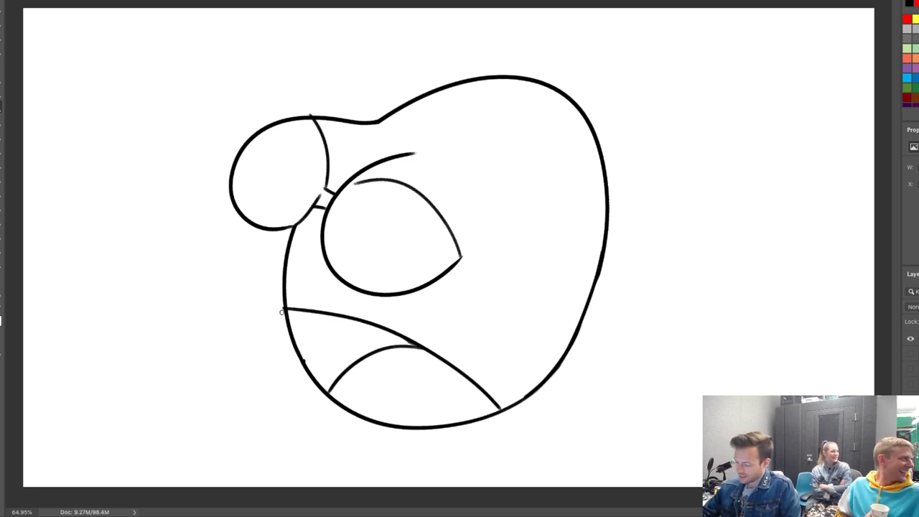
left_click_drag(281, 311, 195, 272)
key("ctrl+z")
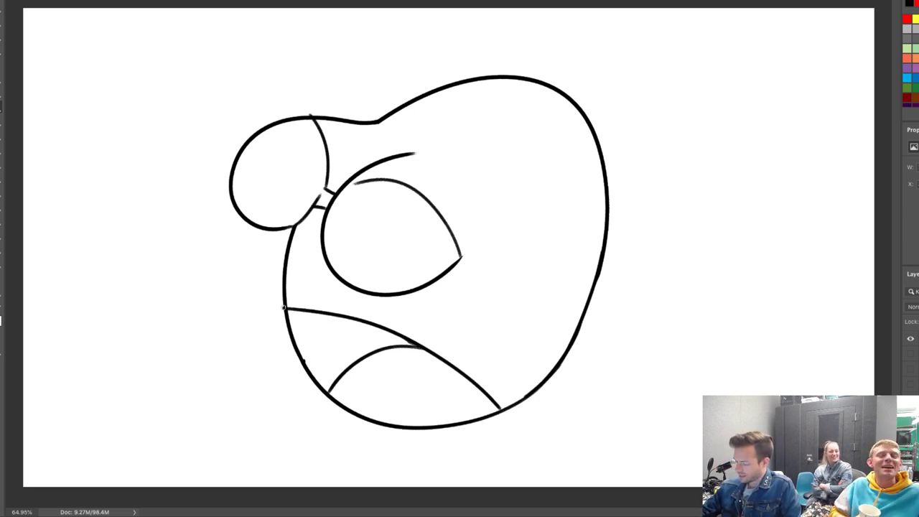
left_click_drag(283, 310, 166, 267)
key("ctrl+z")
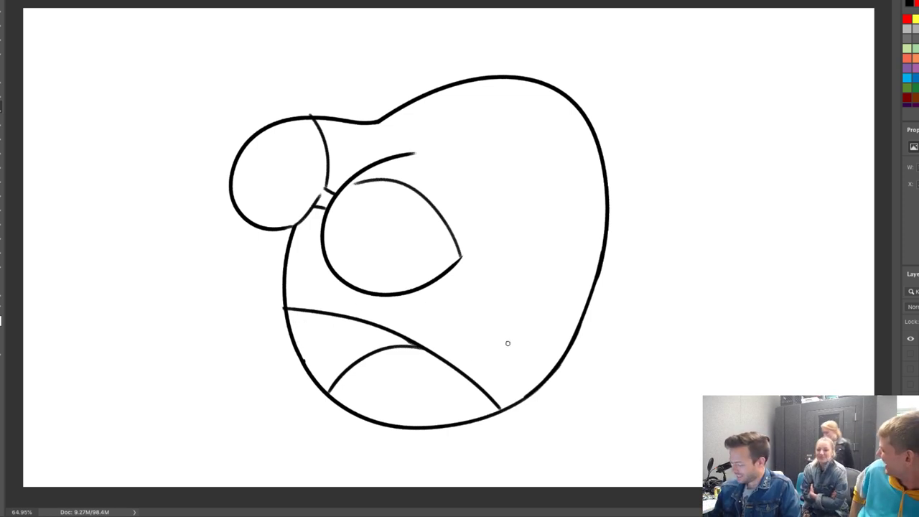
Scale the whole drawing down and shift it right to leave room beside the body.
key("ctrl+t")
mouse_move(607, 428)
left_mouse_down()
mouse_move(579, 377)
mouse_move(536, 335)
mouse_move(610, 328)
left_mouse_up()
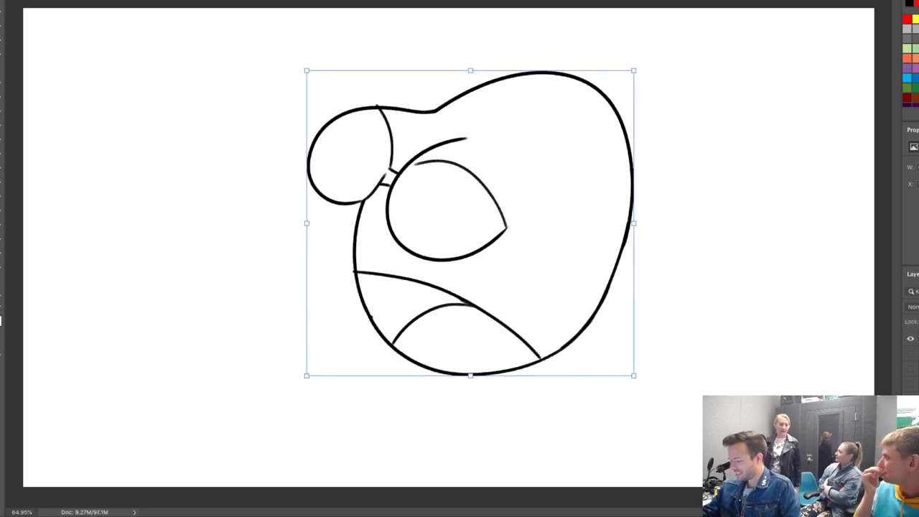
key("Return")
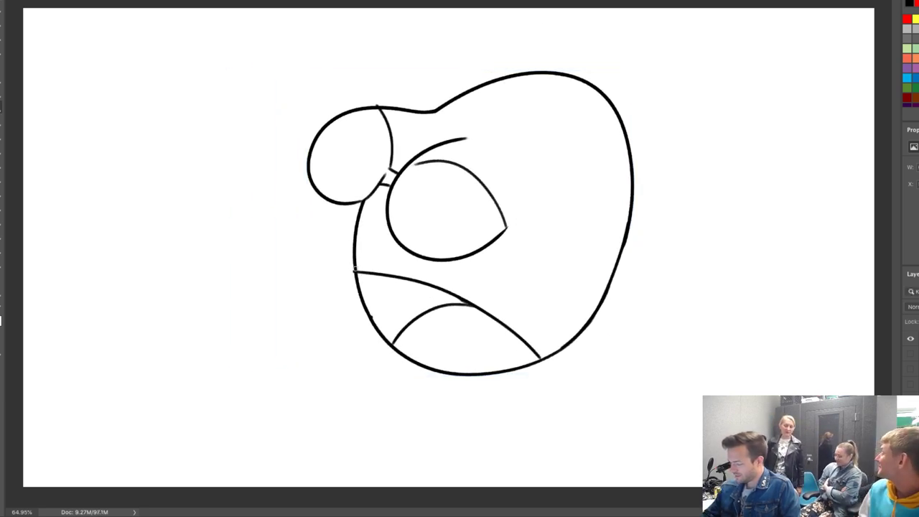
Draw a bent leg with a raised knee and tapering shin out from the body's lower left, erasing the stray mark on the outline.
left_click_drag(353, 272, 275, 229)
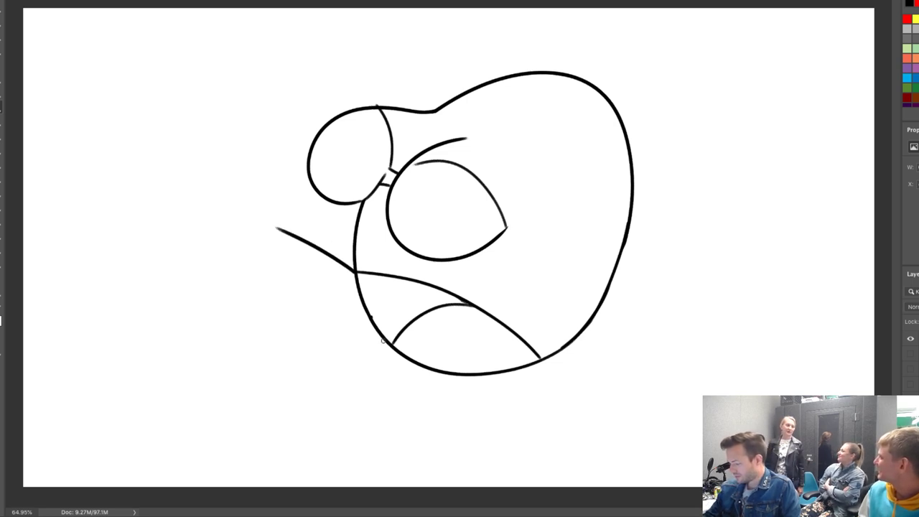
left_click_drag(390, 344, 295, 295)
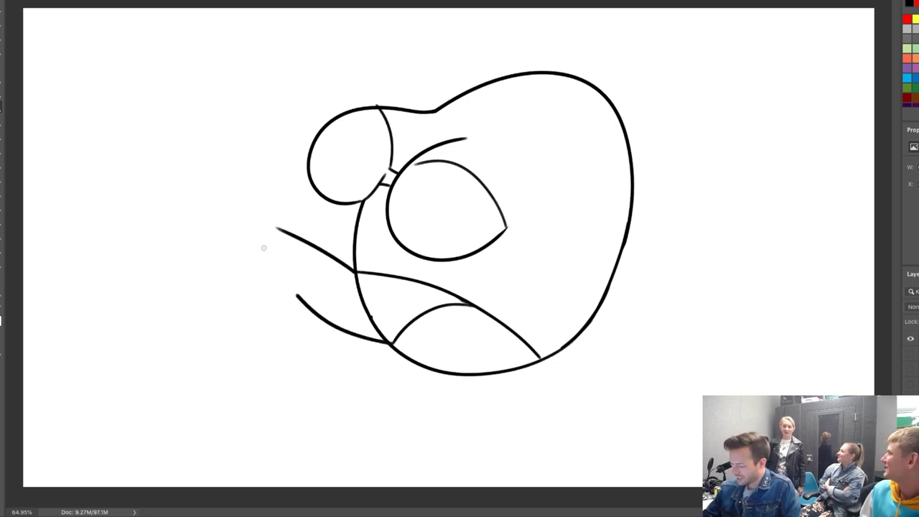
mouse_move(264, 248)
left_mouse_down()
mouse_move(259, 237)
mouse_move(180, 344)
left_mouse_up()
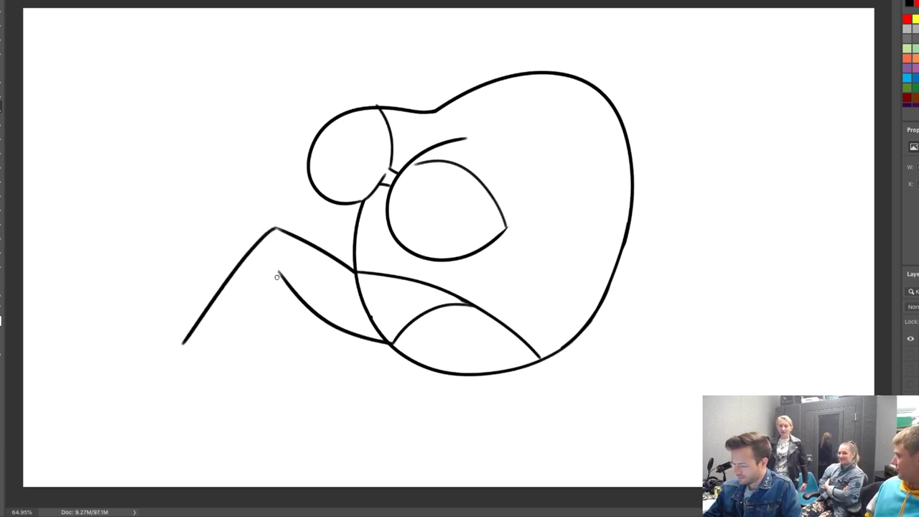
left_click_drag(279, 273, 184, 344)
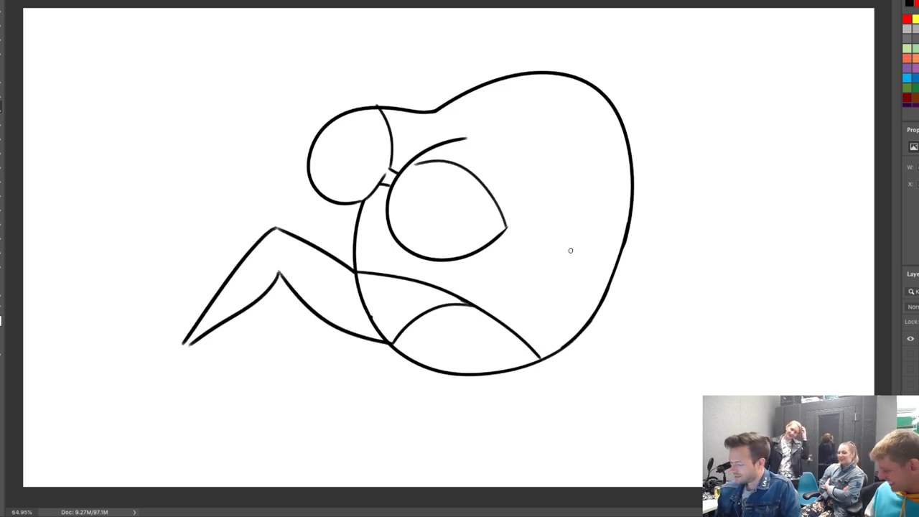
key("e")
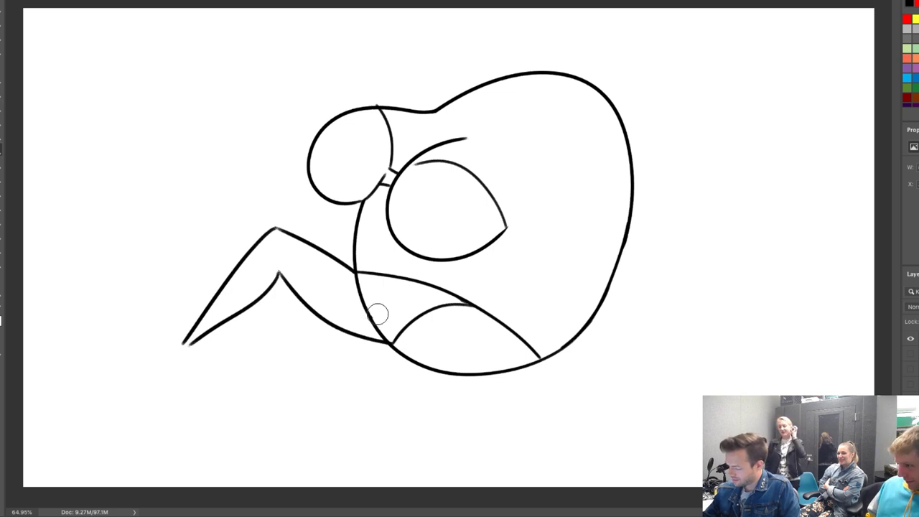
Draw the hip and thigh of a second, outstretched leg below the bent one, erasing the body and leg lines that cross it.
key("b")
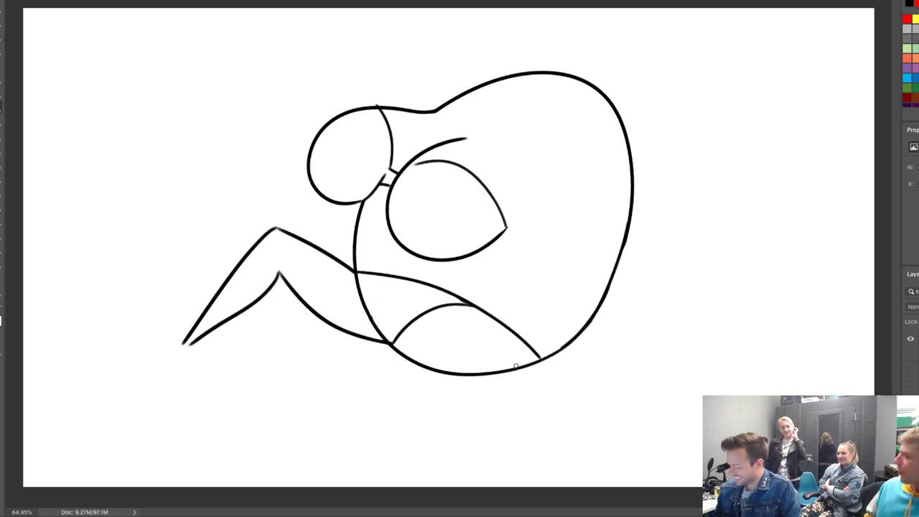
left_click_drag(539, 355, 314, 371)
left_click_drag(411, 316, 298, 325)
key("e")
mouse_move(434, 326)
left_mouse_down()
mouse_move(403, 338)
mouse_move(352, 337)
mouse_move(366, 328)
mouse_move(338, 328)
mouse_move(399, 327)
mouse_move(440, 353)
mouse_move(410, 356)
mouse_move(503, 365)
left_mouse_up()
Extend the outstretched leg with a tapering lower leg and a small upturned foot, lengthening the thigh's underside toward the knee.
key("b")
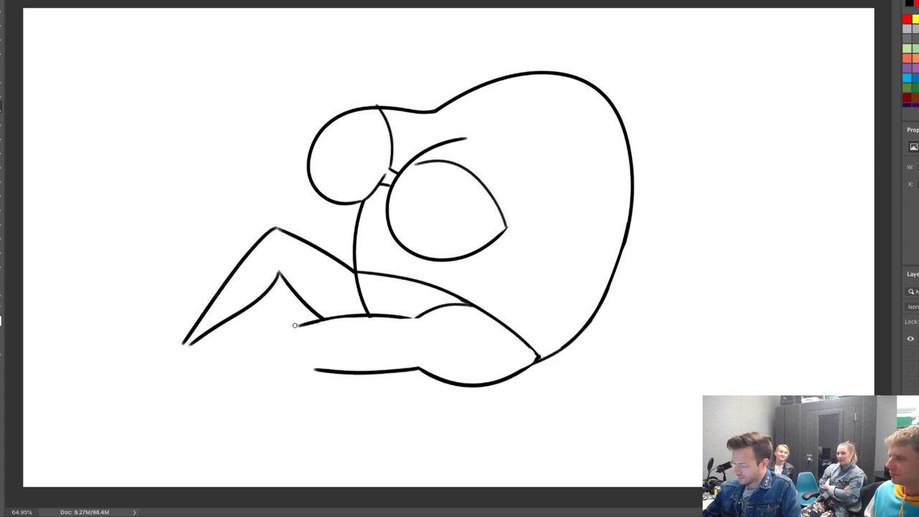
left_click_drag(295, 325, 155, 346)
key("ctrl+z")
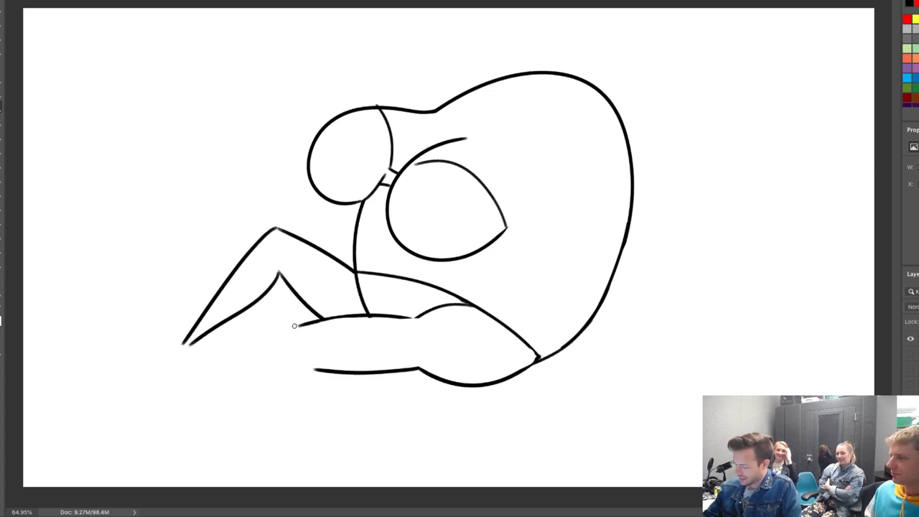
left_click_drag(292, 326, 148, 346)
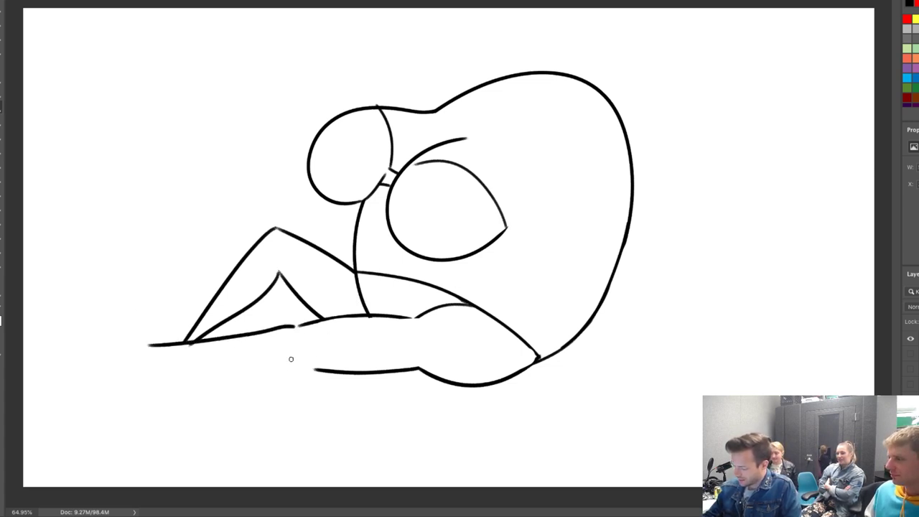
left_click_drag(290, 362, 149, 355)
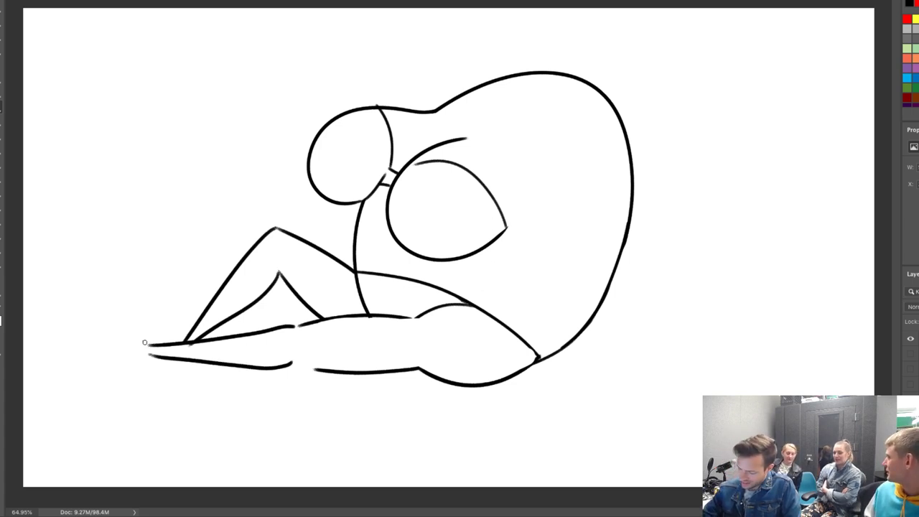
mouse_move(147, 345)
left_mouse_down()
mouse_move(136, 324)
mouse_move(151, 354)
left_mouse_up()
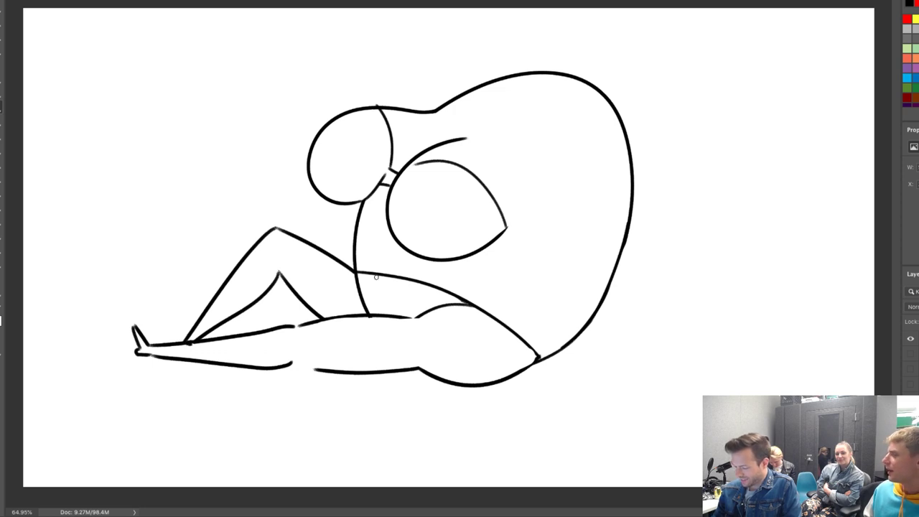
left_click_drag(301, 364, 325, 371)
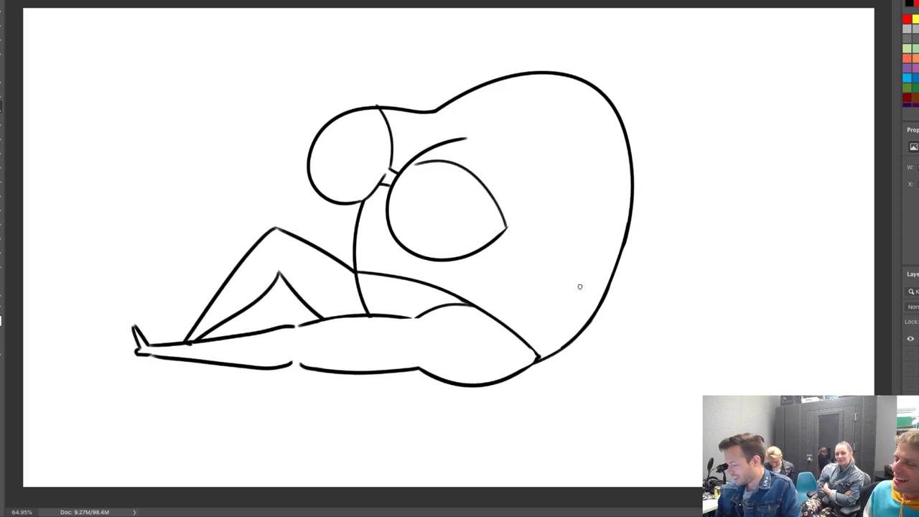
Move the whole figure down and to the right, and touch up the outline where the back meets the hip.
key("v")
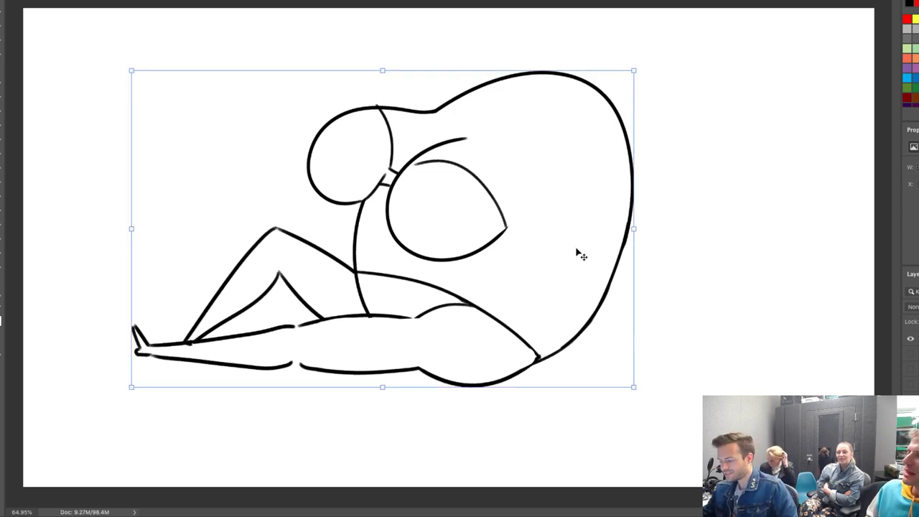
mouse_move(580, 252)
left_mouse_down()
mouse_move(607, 283)
mouse_move(610, 273)
left_mouse_up()
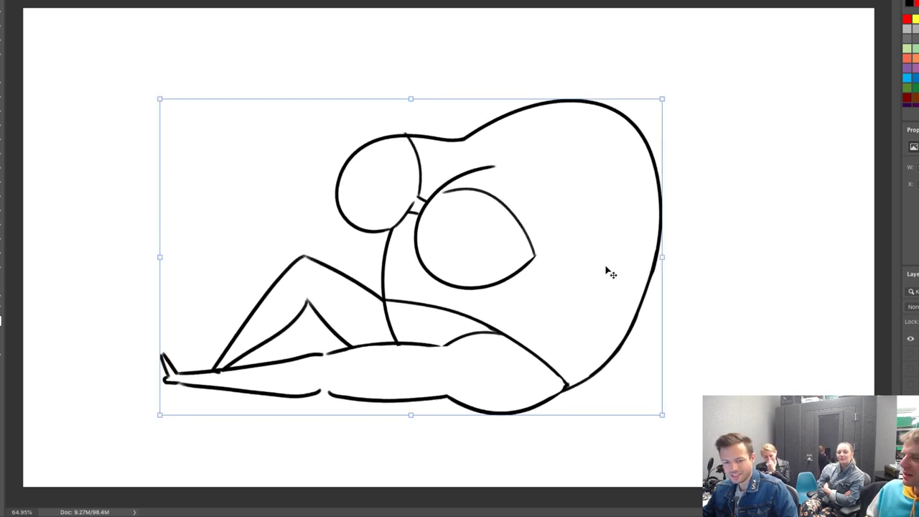
key("b")
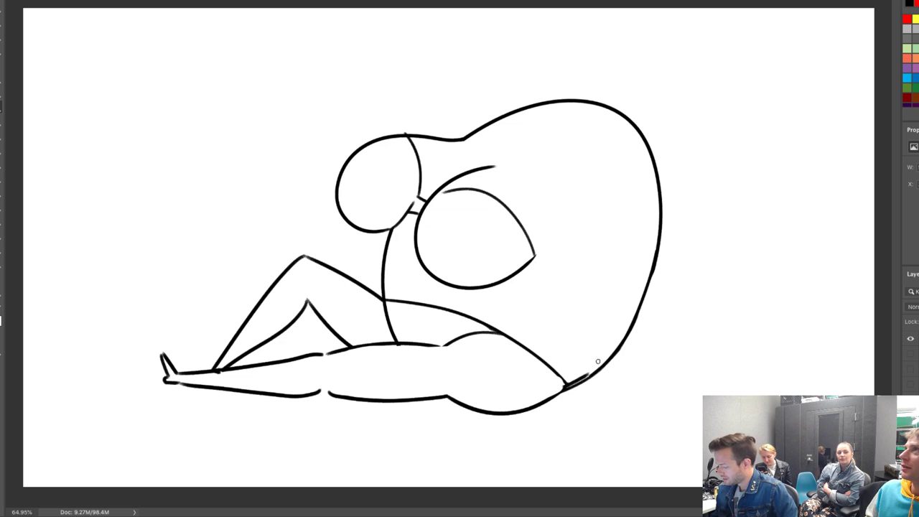
left_click_drag(565, 387, 591, 373)
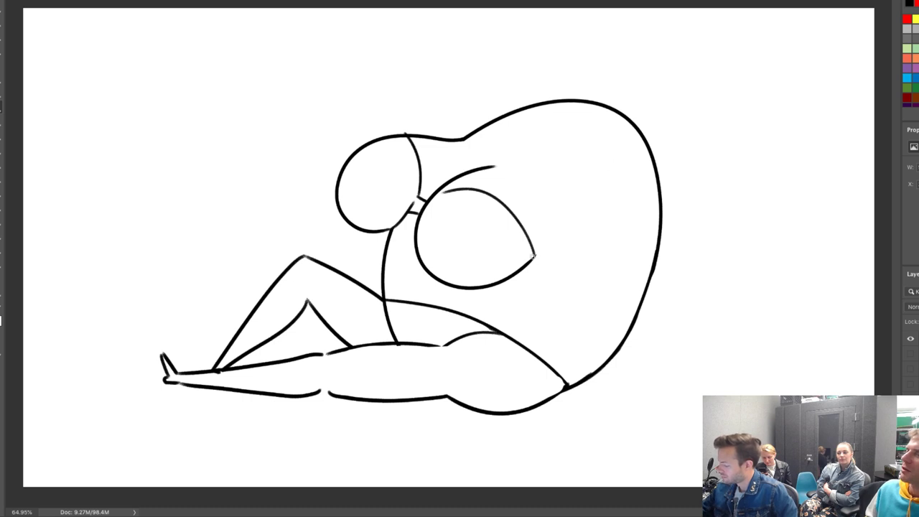
Draw a two-line strap from the inner round shape's tip to the body's right edge, trimming the ends past the outline.
left_click_drag(534, 259, 652, 319)
key("ctrl+z")
left_click_drag(534, 258, 625, 311)
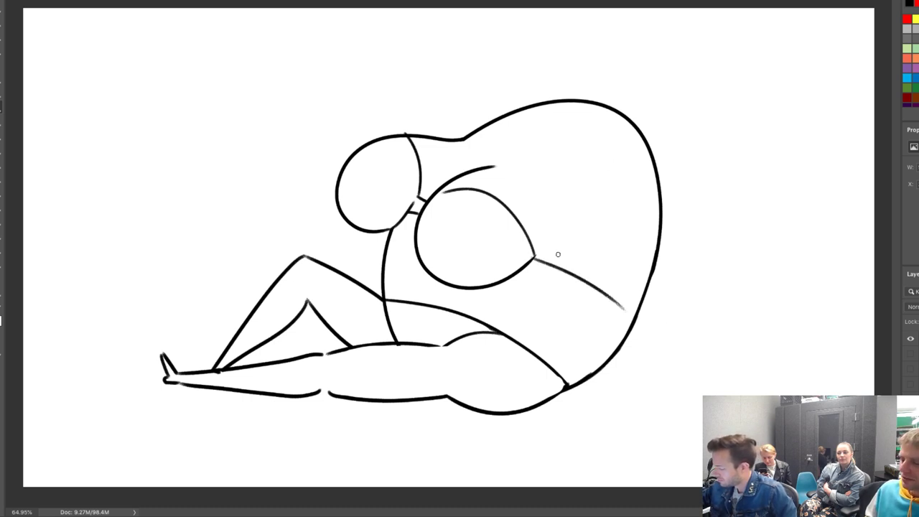
left_click_drag(534, 252, 636, 314)
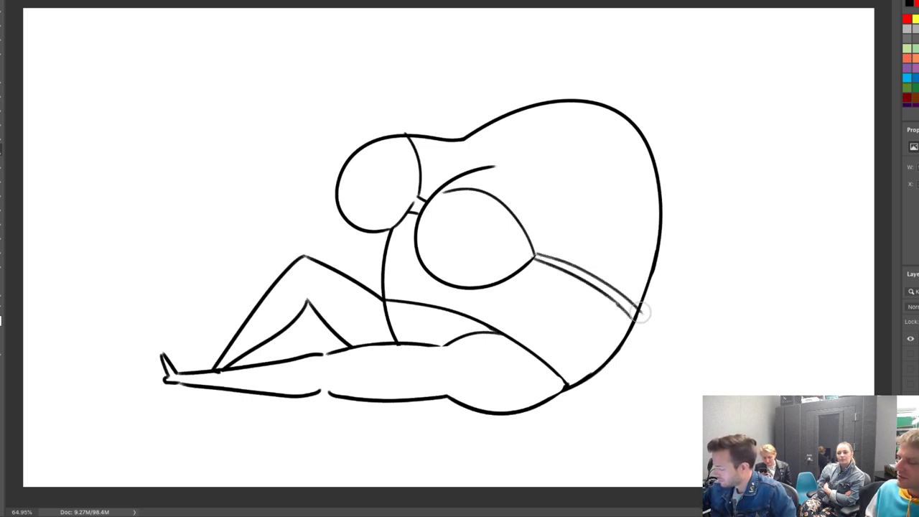
key("bracketleft")
key("bracketleft")
key("bracketleft")
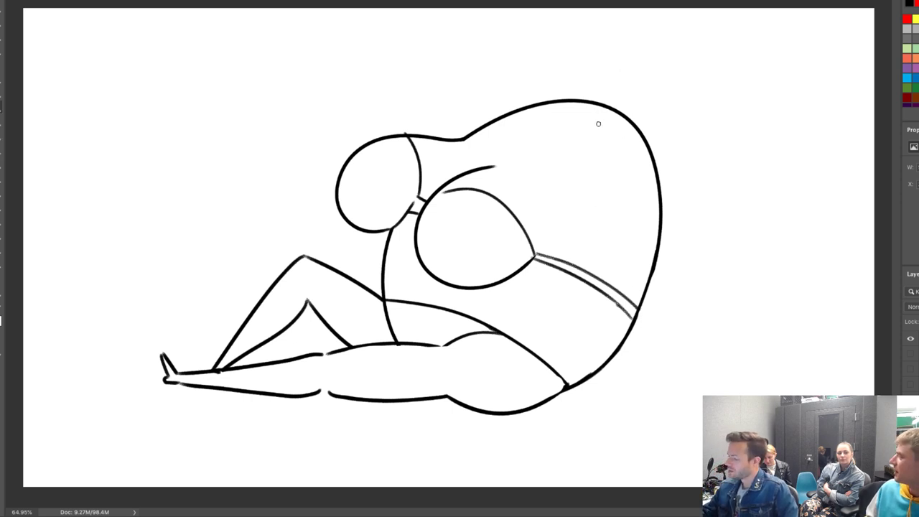
Draw a thin bent arm rising above the rounded bulge, with its hand resting on the top of the body.
mouse_move(413, 133)
left_mouse_down()
mouse_move(426, 66)
mouse_move(468, 108)
left_mouse_up()
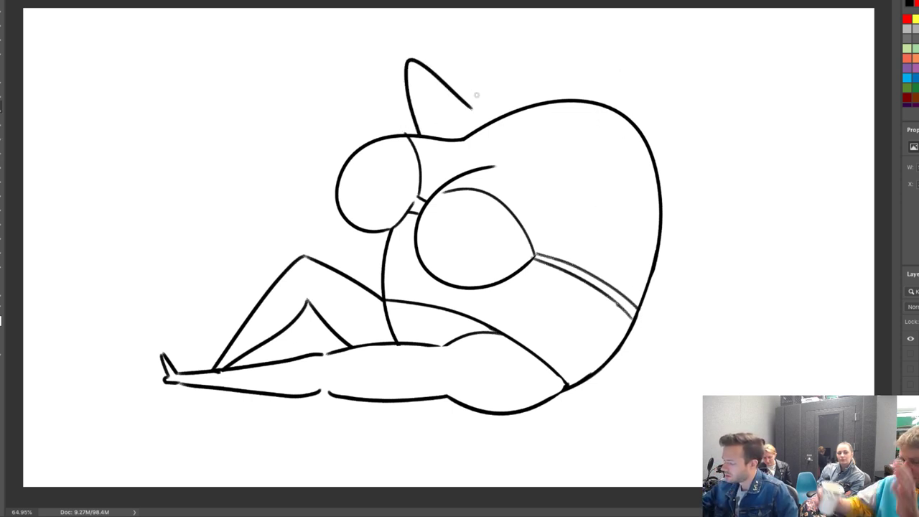
key("ctrl+z")
mouse_move(415, 135)
left_mouse_down()
mouse_move(410, 102)
mouse_move(487, 118)
mouse_move(464, 106)
left_mouse_up()
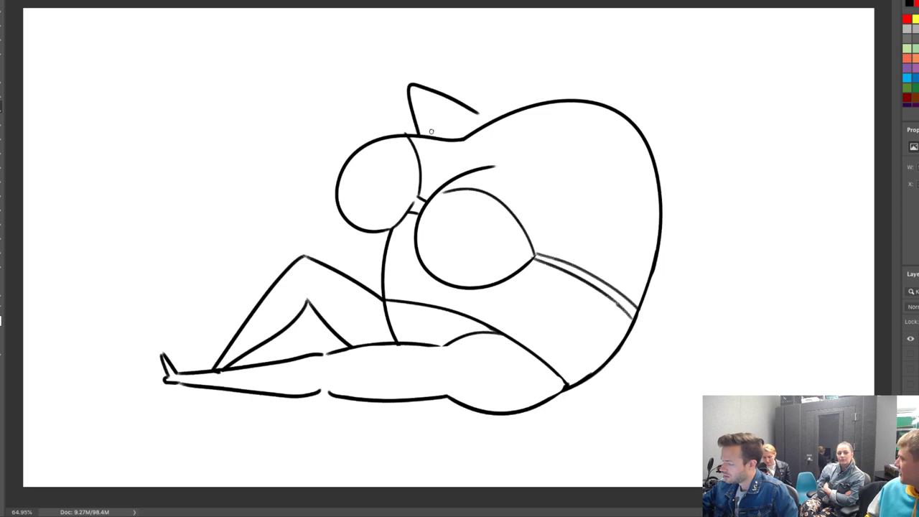
left_click_drag(437, 135, 467, 108)
key("ctrl+z")
mouse_move(437, 134)
left_mouse_down()
mouse_move(423, 96)
mouse_move(480, 115)
mouse_move(469, 119)
mouse_move(506, 112)
left_mouse_up()
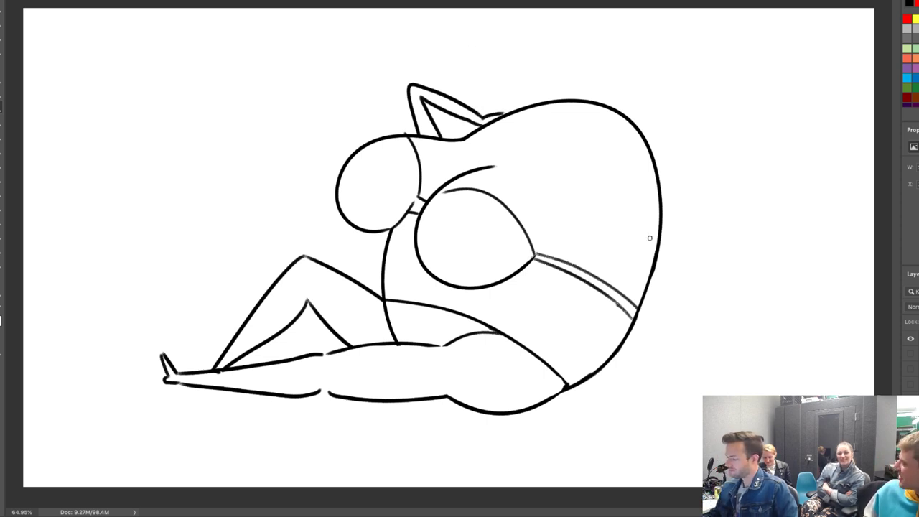
Draw a straight arm with a flat hand propping up the body's right side, erasing the body outline inside the arm.
left_click_drag(636, 248, 689, 371)
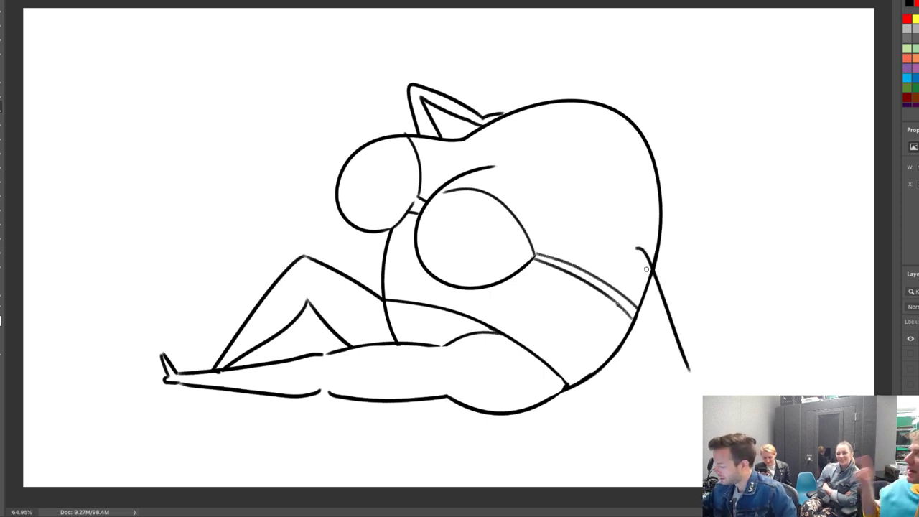
left_click_drag(636, 270, 686, 376)
key("ctrl+z")
left_click_drag(637, 273, 686, 389)
mouse_move(673, 338)
left_mouse_down()
mouse_move(702, 407)
mouse_move(725, 395)
left_mouse_up()
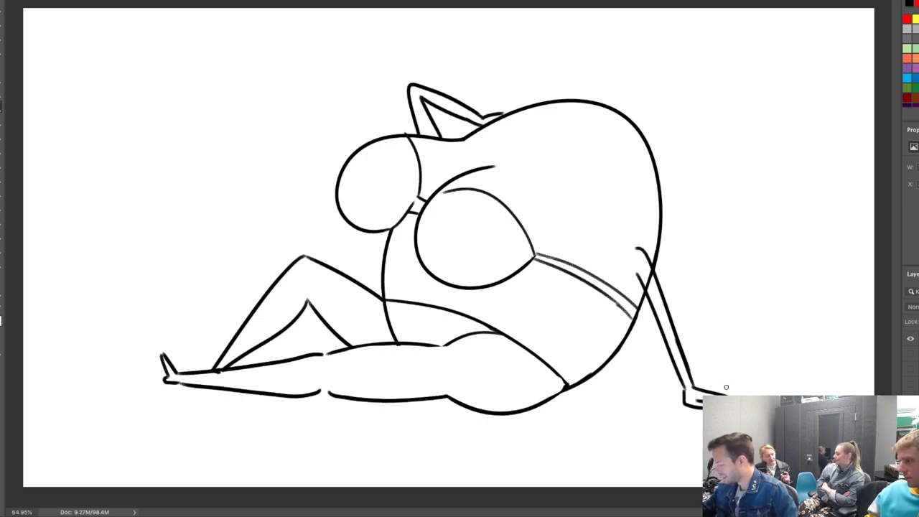
key("e")
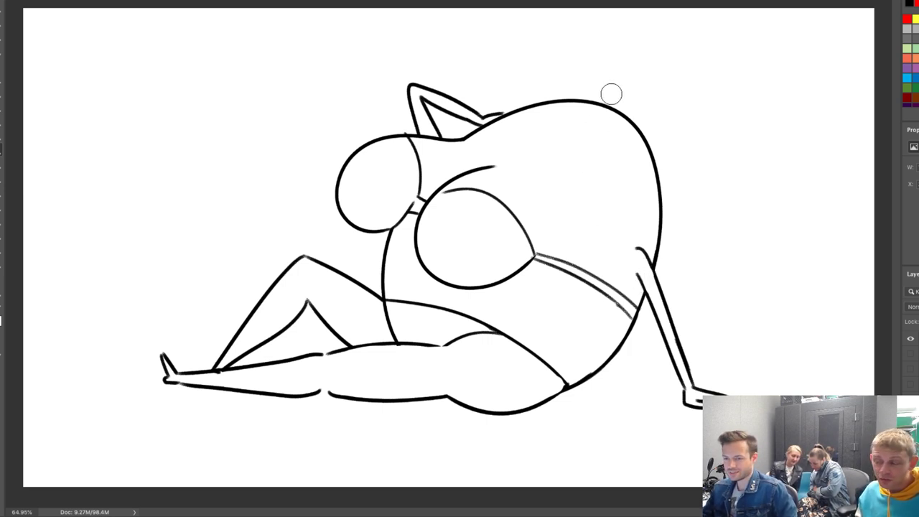
Draw two dot eyes and a small smile on the egg's upper end, with a looped bow on the outline beside them.
key("b")
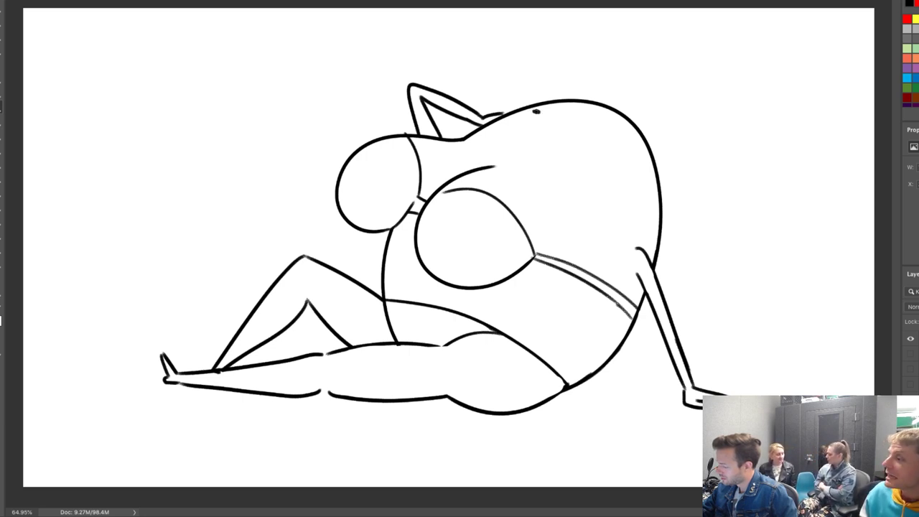
left_click(536, 111)
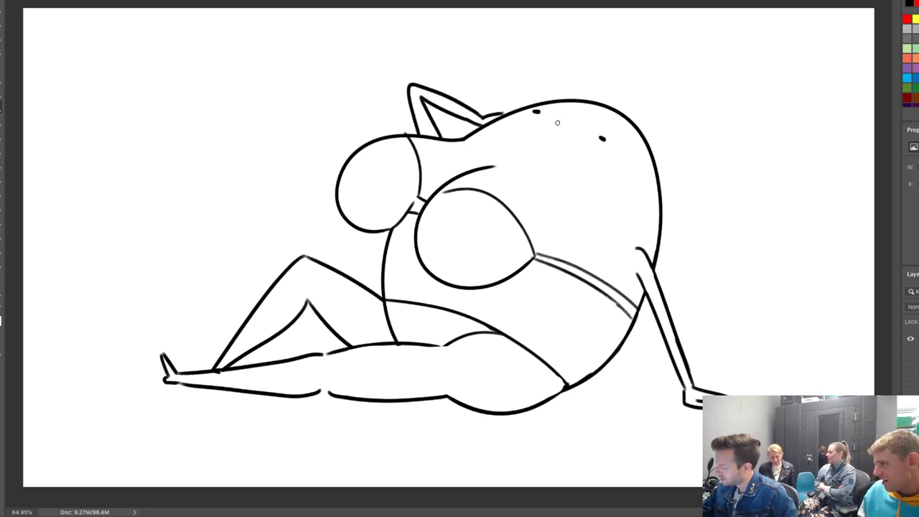
mouse_move(552, 120)
left_mouse_down()
mouse_move(574, 126)
mouse_move(569, 131)
mouse_move(559, 126)
mouse_move(573, 123)
left_mouse_up()
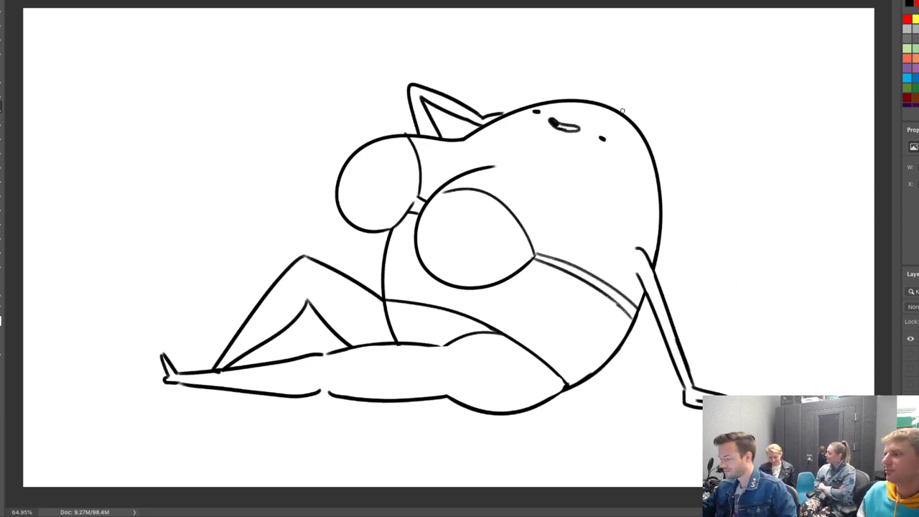
mouse_move(614, 108)
left_mouse_down()
mouse_move(637, 97)
mouse_move(643, 117)
mouse_move(606, 58)
mouse_move(603, 82)
mouse_move(581, 80)
mouse_move(670, 133)
mouse_move(678, 127)
mouse_move(643, 136)
left_mouse_up()
key("ctrl+z")
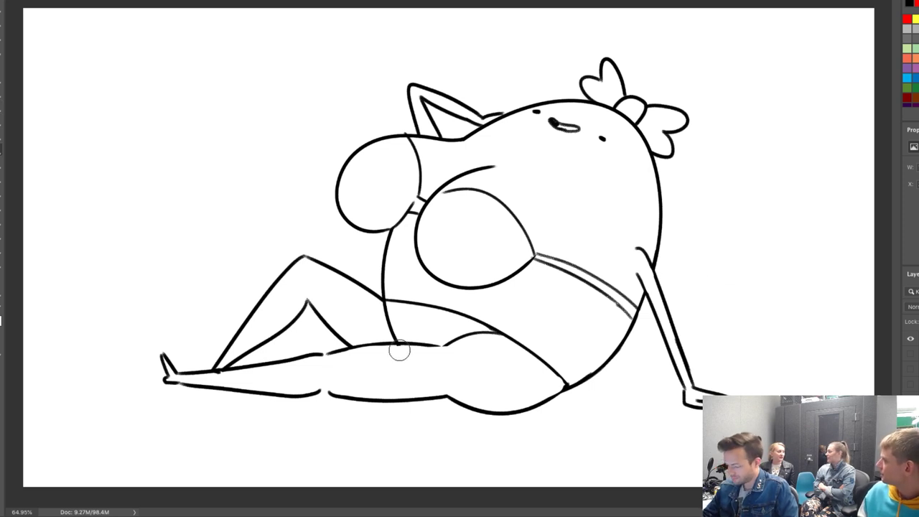
Draw angled stocking edges with a lengthwise line on both lower legs, and a short curve closing the thigh at the hip.
mouse_move(247, 391)
left_mouse_down()
mouse_move(233, 378)
mouse_move(247, 369)
mouse_move(186, 377)
mouse_move(243, 370)
left_mouse_up()
key("ctrl+z")
key("ctrl+z")
left_click_drag(177, 378, 171, 368)
mouse_move(261, 300)
left_mouse_down()
mouse_move(268, 328)
mouse_move(275, 321)
mouse_move(244, 342)
mouse_move(243, 329)
mouse_move(204, 354)
left_mouse_up()
key("ctrl+z")
key("ctrl+z")
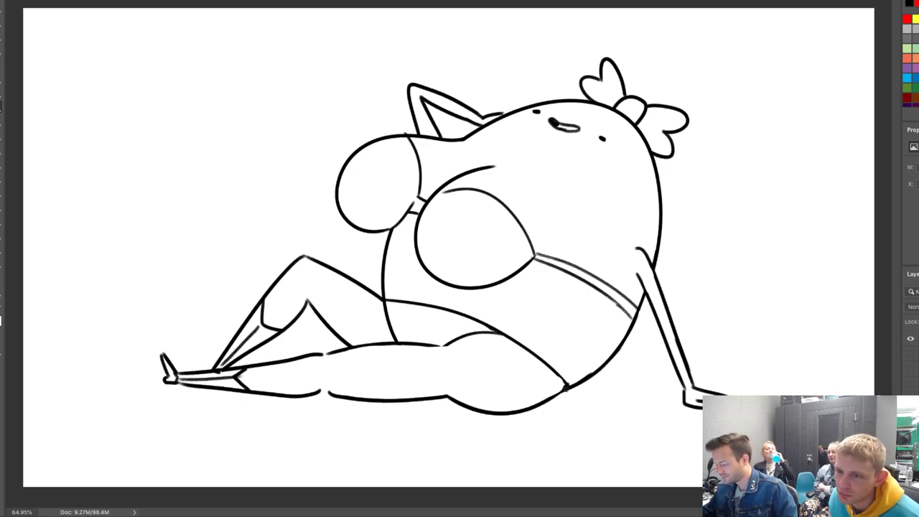
mouse_move(537, 405)
left_mouse_down()
mouse_move(552, 360)
mouse_move(559, 382)
left_mouse_up()
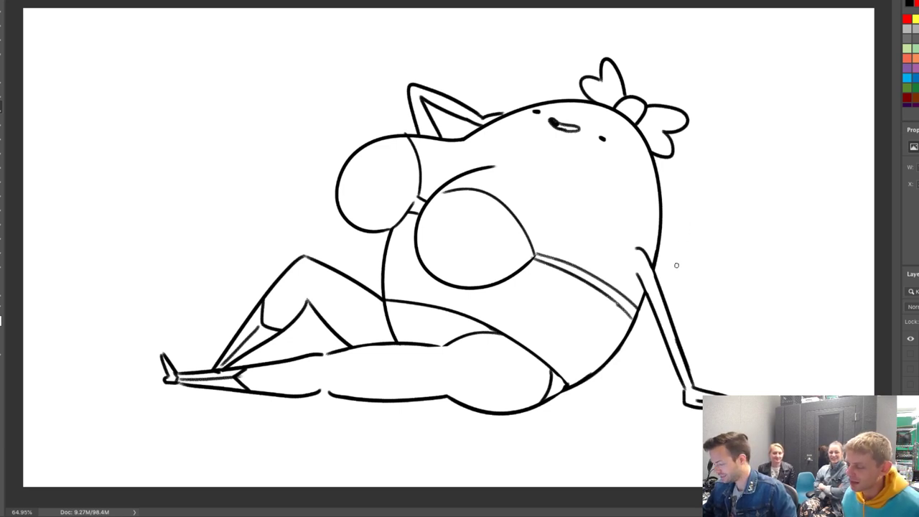
Move the whole reclining figure slightly down and to the left on the canvas.
key("ctrl+t")
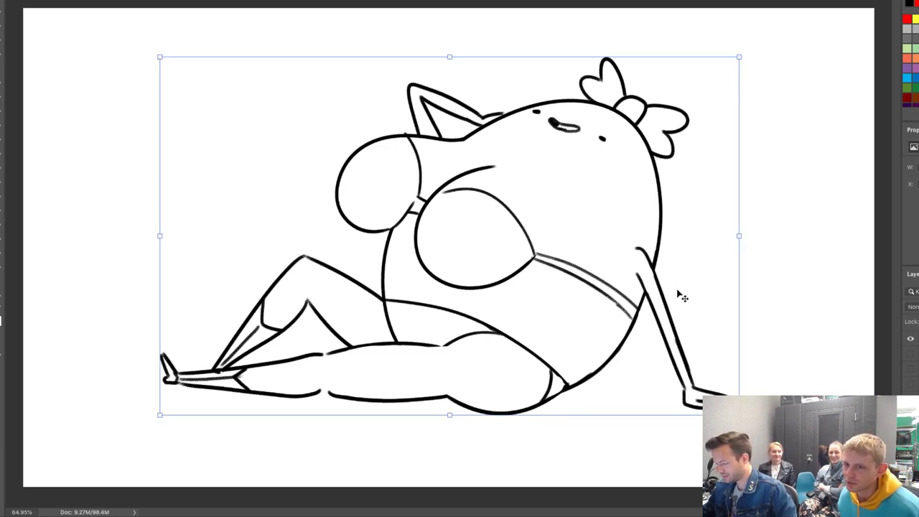
left_click_drag(681, 292, 662, 303)
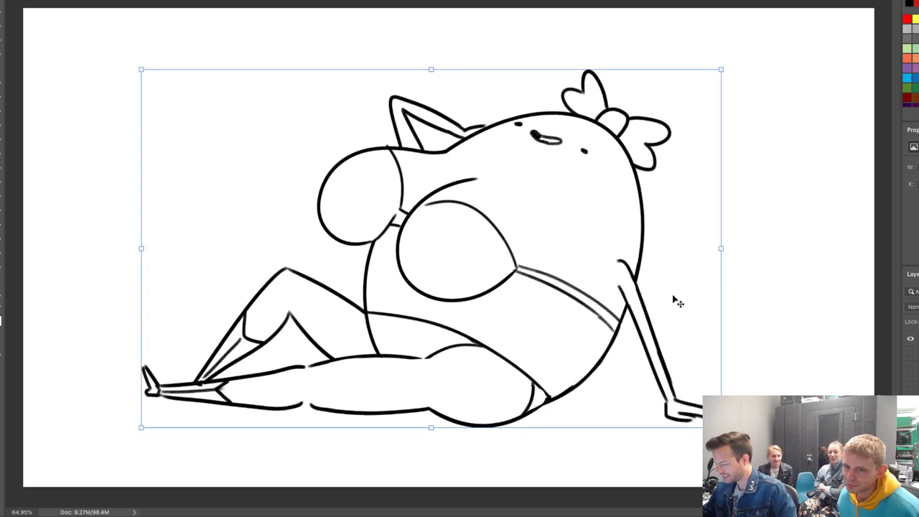
key("Return")
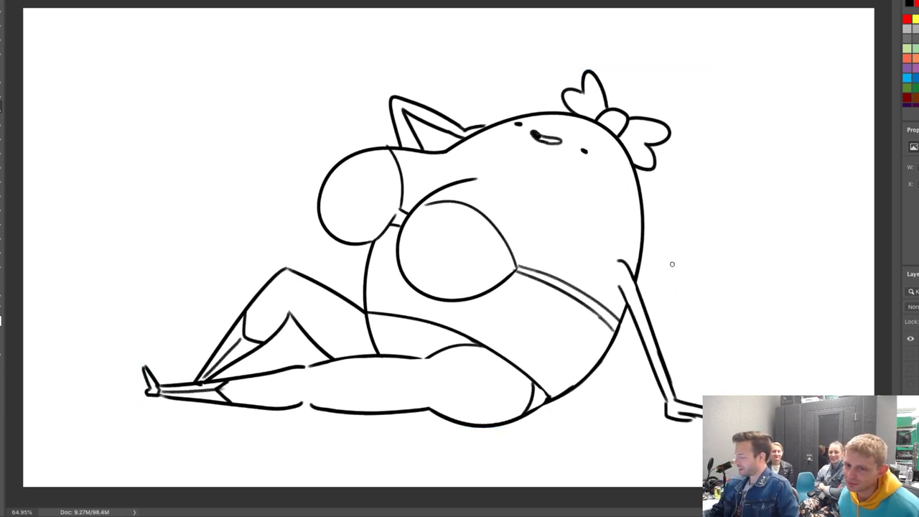
mouse_move(651, 231)
left_mouse_down()
mouse_move(707, 224)
mouse_move(749, 240)
left_mouse_up()
key("ctrl+z")
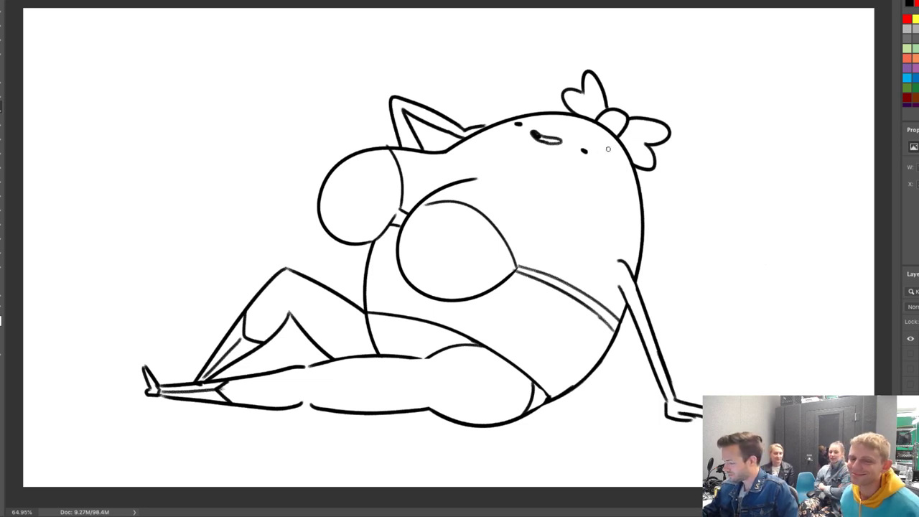
mouse_move(532, 133)
left_mouse_down()
mouse_move(555, 141)
mouse_move(540, 138)
left_mouse_up()
key("ctrl+z")
key("ctrl+z")
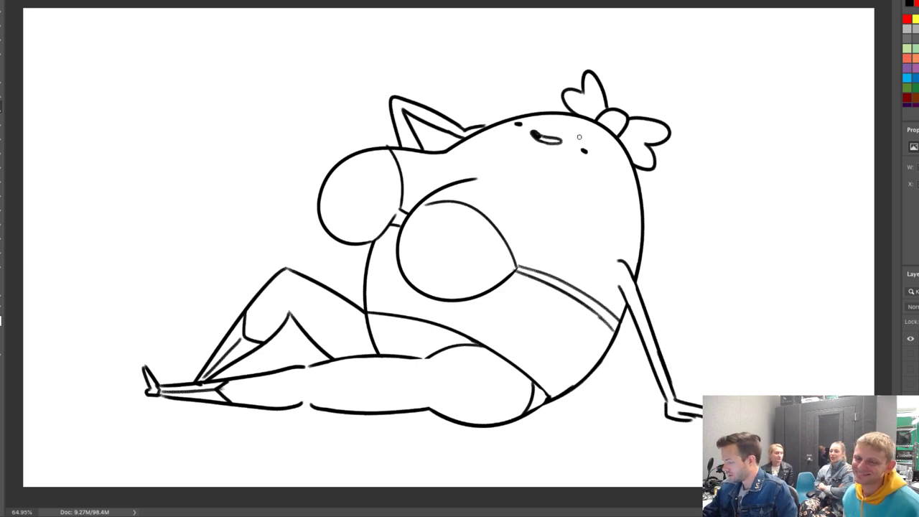
Draw a thick arched eyebrow above each eye, the far one overlapping the body's top outline.
left_click_drag(579, 137, 599, 148)
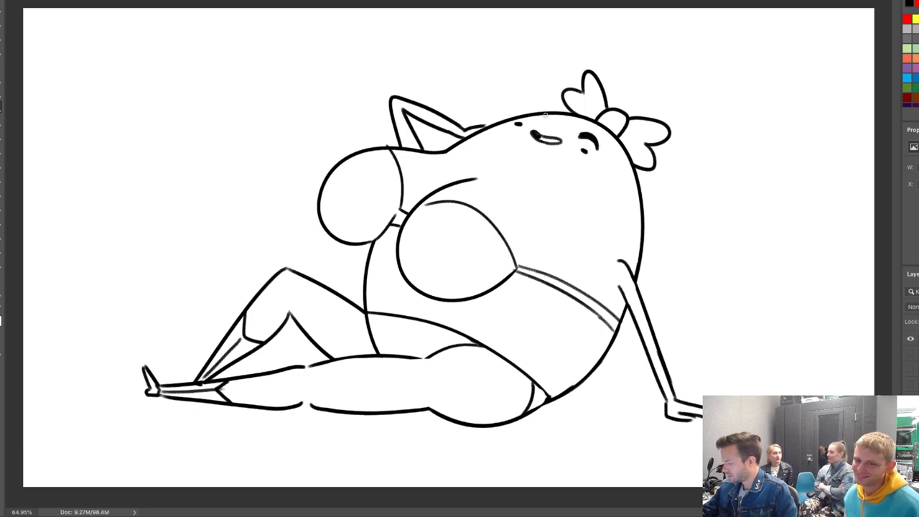
left_click_drag(537, 115, 539, 111)
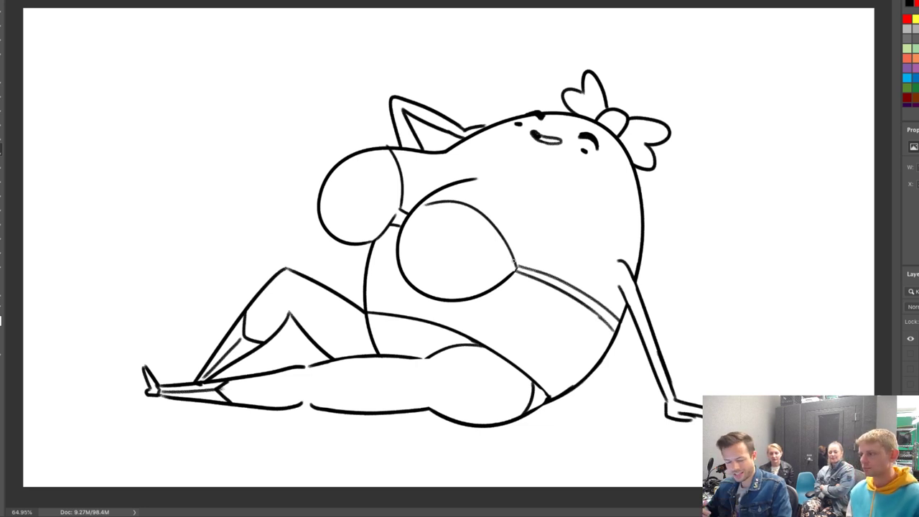
Hide the reclining figure's layer and show only the empty layer on the white canvas for a new drawing.
left_click(910, 338)
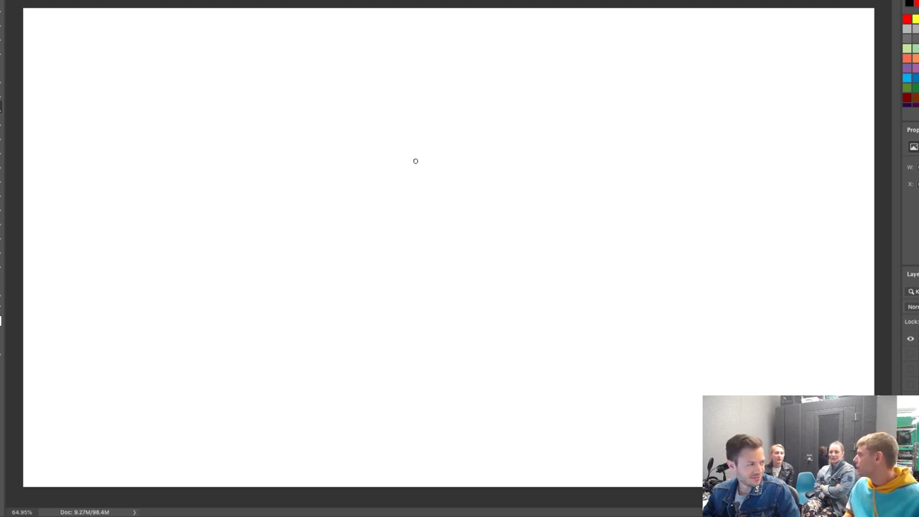
left_click(912, 354)
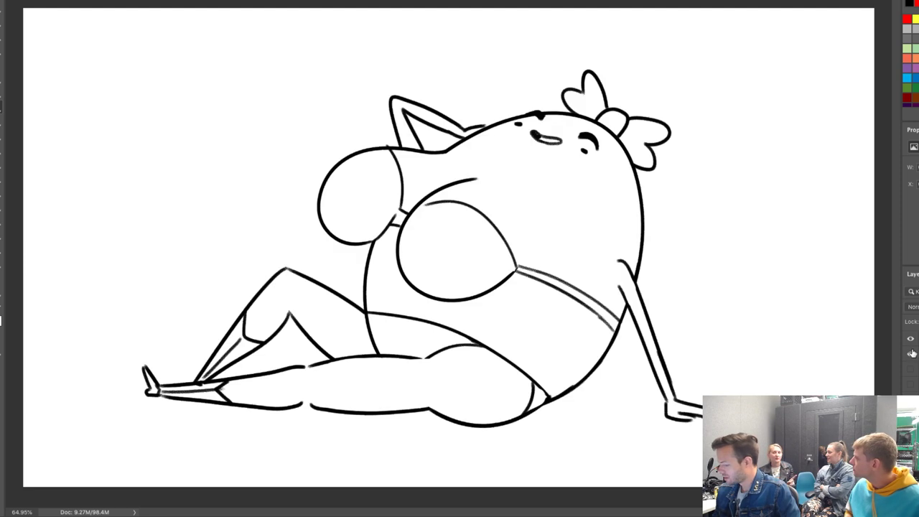
left_click(912, 340)
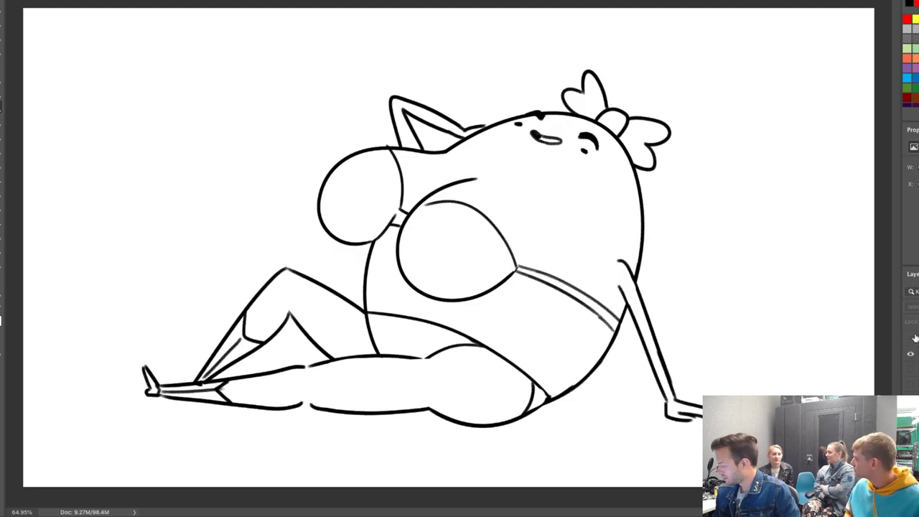
left_click(911, 339)
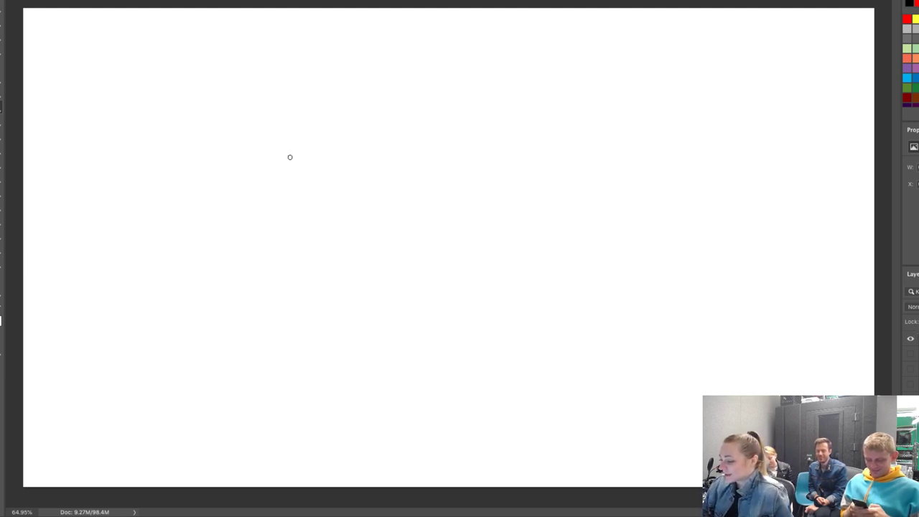
Draw a long arched back line and, below its front end, upper and lower sets of zigzag shark teeth.
mouse_move(238, 190)
left_mouse_down()
mouse_move(329, 137)
mouse_move(501, 103)
mouse_move(584, 107)
mouse_move(692, 158)
left_mouse_up()
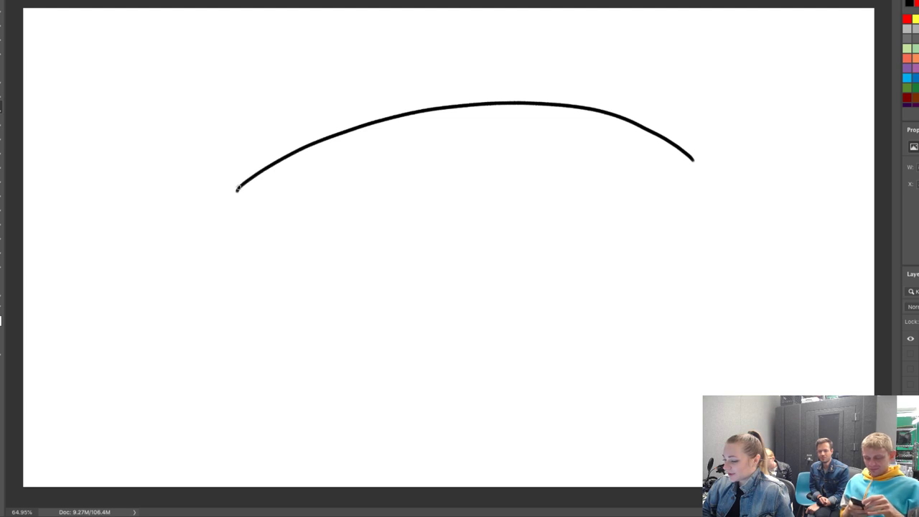
mouse_move(238, 189)
left_mouse_down()
mouse_move(217, 223)
mouse_move(240, 224)
mouse_move(214, 218)
mouse_move(222, 231)
mouse_move(219, 221)
mouse_move(236, 230)
mouse_move(224, 198)
mouse_move(234, 220)
mouse_move(232, 198)
mouse_move(240, 223)
left_mouse_up()
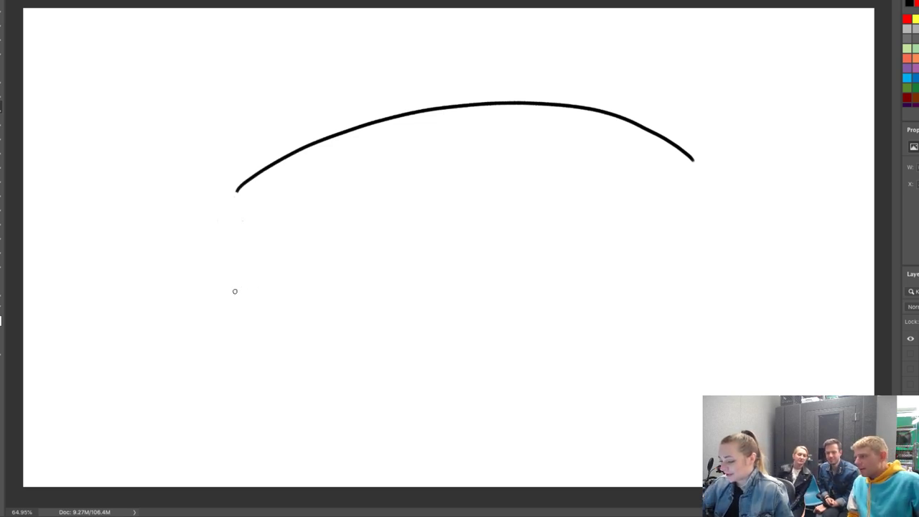
mouse_move(234, 291)
left_mouse_down()
mouse_move(239, 297)
mouse_move(245, 286)
mouse_move(251, 298)
mouse_move(258, 286)
mouse_move(264, 297)
mouse_move(271, 284)
mouse_move(274, 298)
mouse_move(285, 281)
mouse_move(236, 287)
mouse_move(243, 277)
mouse_move(299, 273)
mouse_move(301, 263)
mouse_move(288, 281)
mouse_move(307, 270)
left_mouse_up()
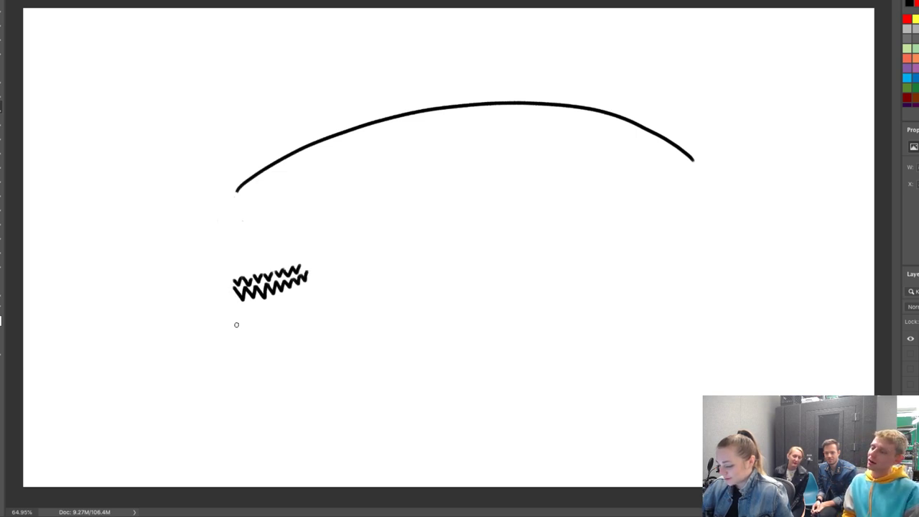
left_click_drag(234, 331, 313, 311)
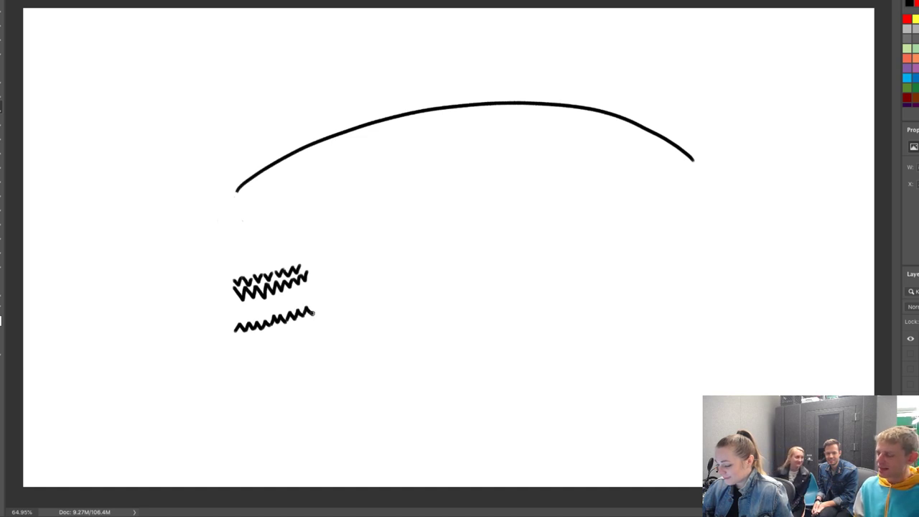
left_click_drag(236, 341, 321, 323)
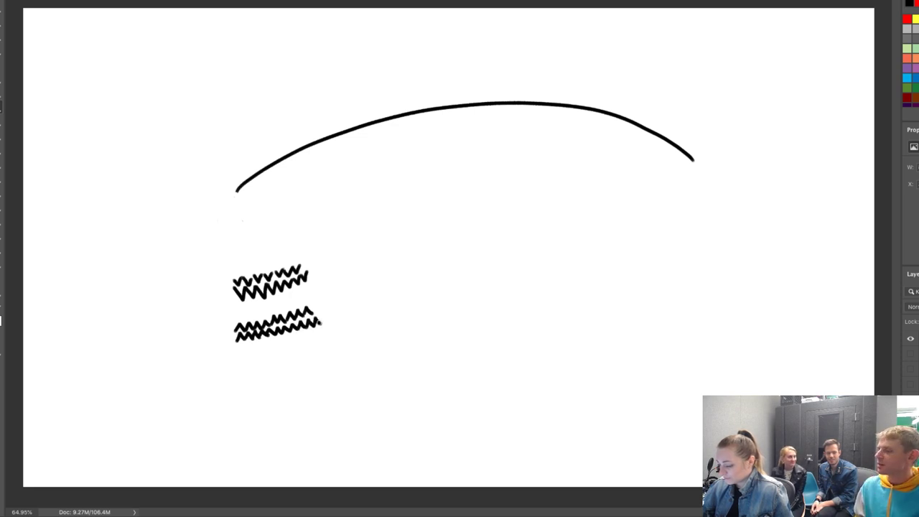
mouse_move(242, 345)
left_mouse_down()
mouse_move(314, 336)
mouse_move(324, 329)
mouse_move(317, 317)
left_mouse_up()
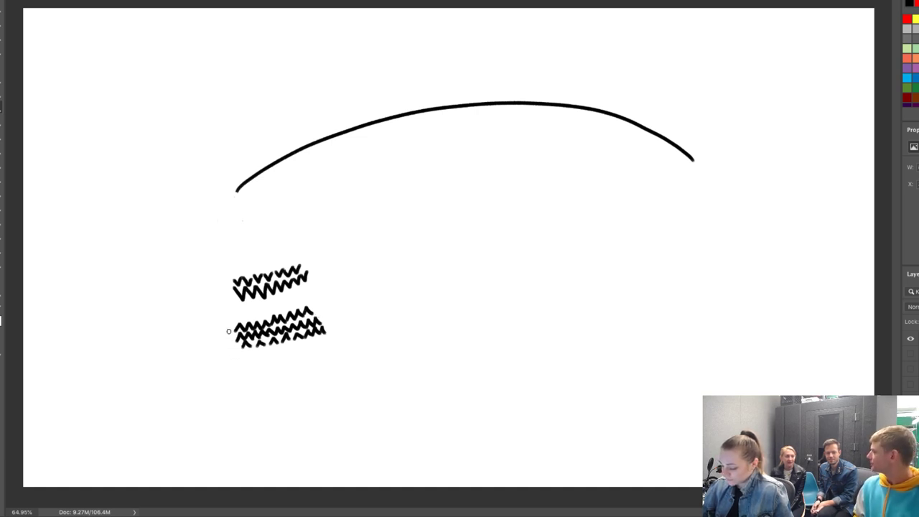
Draw the shark's long belly line rising toward the rear and a tall pointed tail fin joining back and belly.
mouse_move(237, 361)
left_mouse_down()
mouse_move(297, 375)
mouse_move(355, 367)
mouse_move(735, 253)
left_mouse_up()
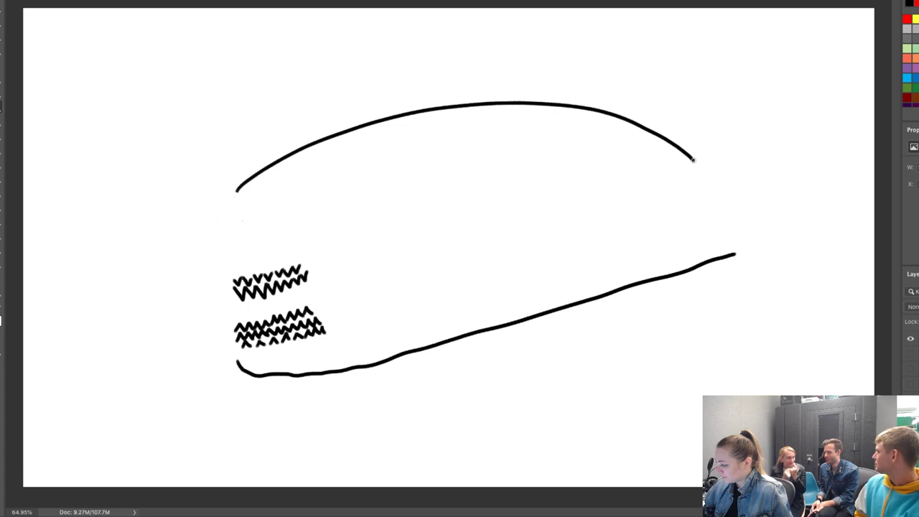
mouse_move(694, 159)
left_mouse_down()
mouse_move(697, 25)
mouse_move(764, 204)
mouse_move(801, 355)
left_mouse_up()
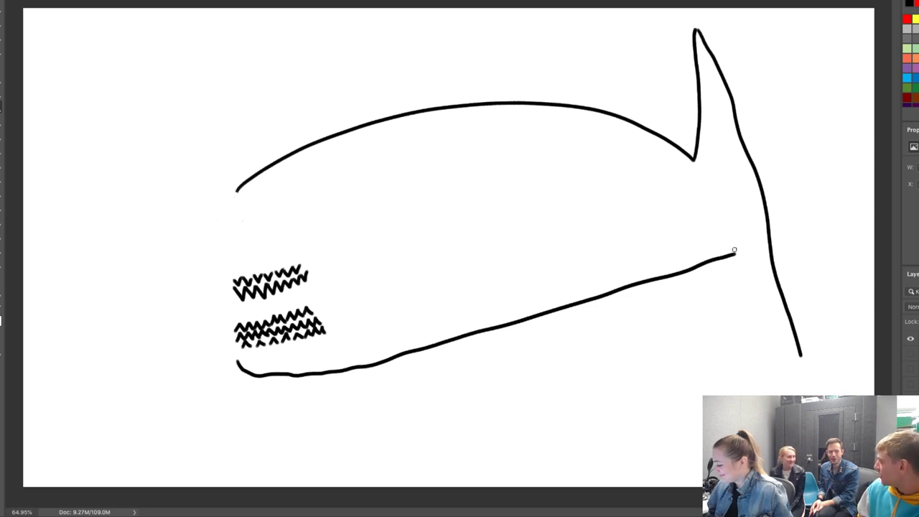
mouse_move(734, 251)
left_mouse_down()
mouse_move(799, 352)
mouse_move(797, 337)
left_mouse_up()
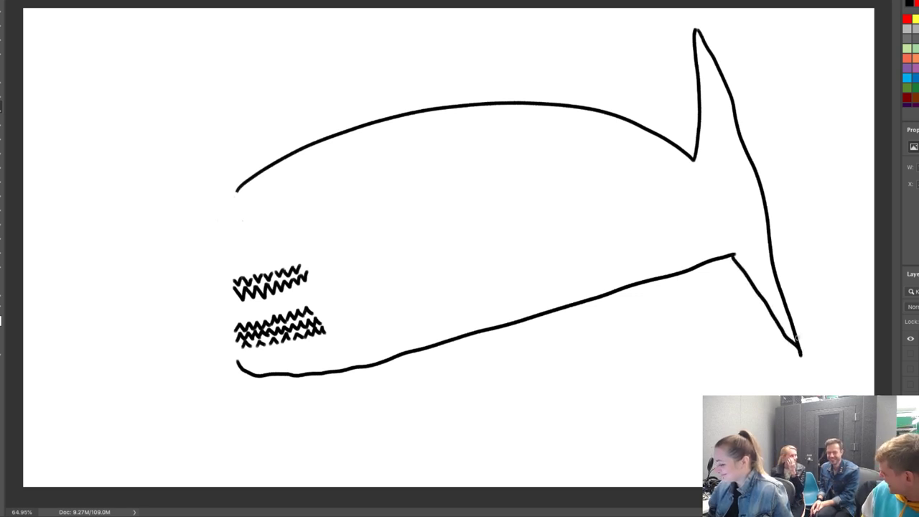
Draw a pointed dorsal fin at the middle of the back and erase the back line inside its base.
mouse_move(443, 112)
left_mouse_down()
mouse_move(477, 16)
mouse_move(515, 106)
left_mouse_up()
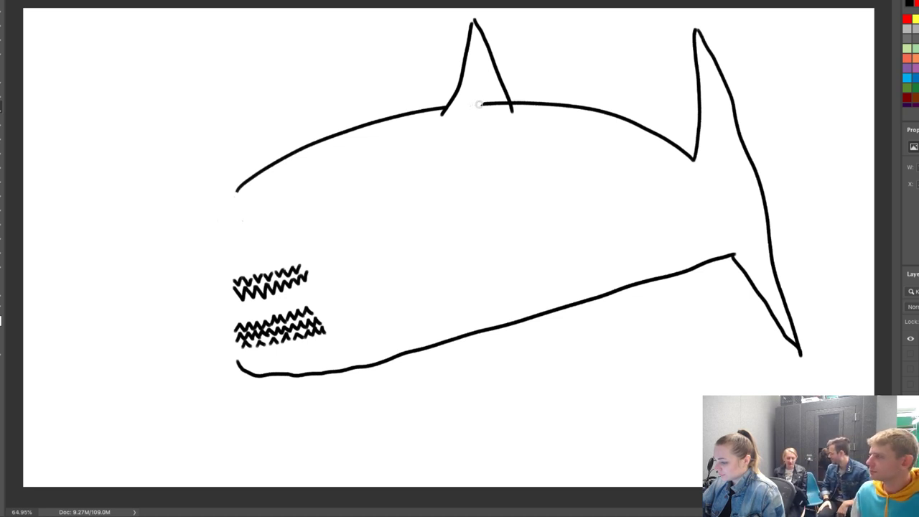
left_click_drag(472, 104, 506, 105)
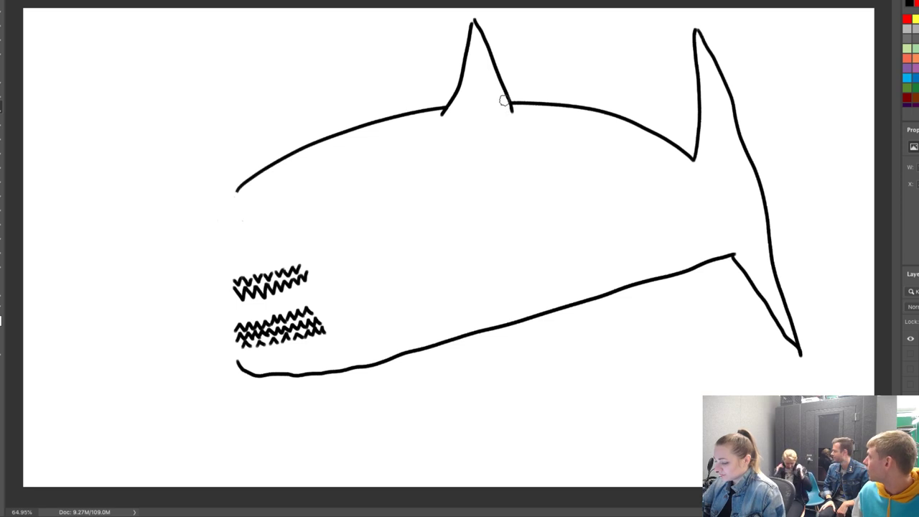
key("bracketright")
key("bracketright")
key("bracketright")
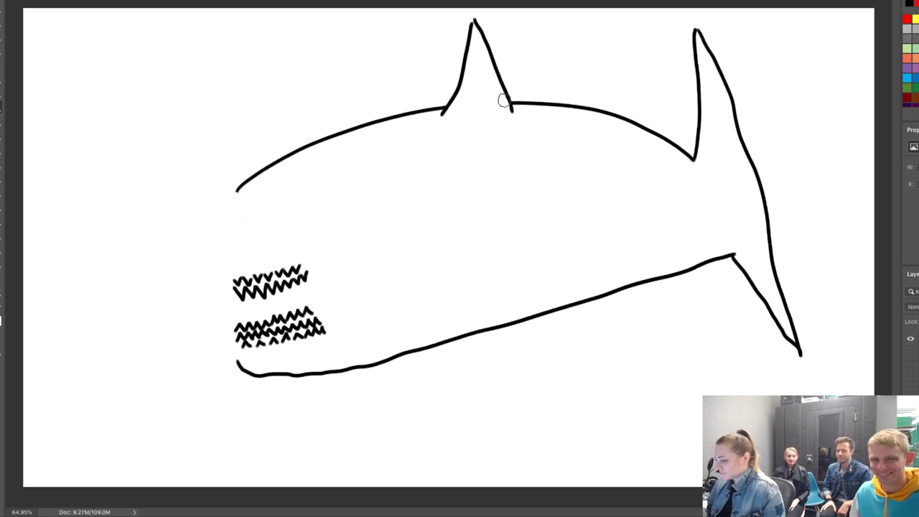
key("bracketleft")
key("bracketleft")
key("bracketleft")
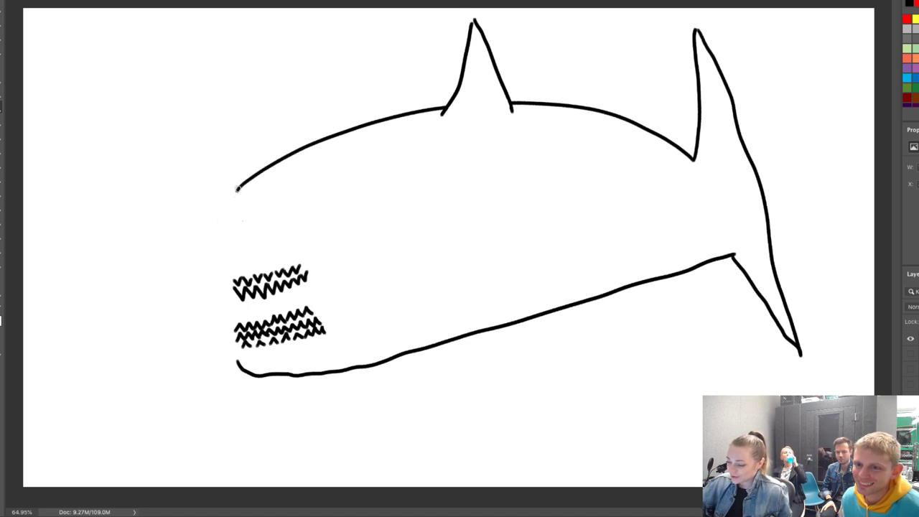
Draw the shark's rounded snout and the front of its lower jaw up to the teeth, and add a small solid eye.
mouse_move(237, 189)
left_mouse_down()
mouse_move(219, 250)
mouse_move(234, 295)
left_mouse_up()
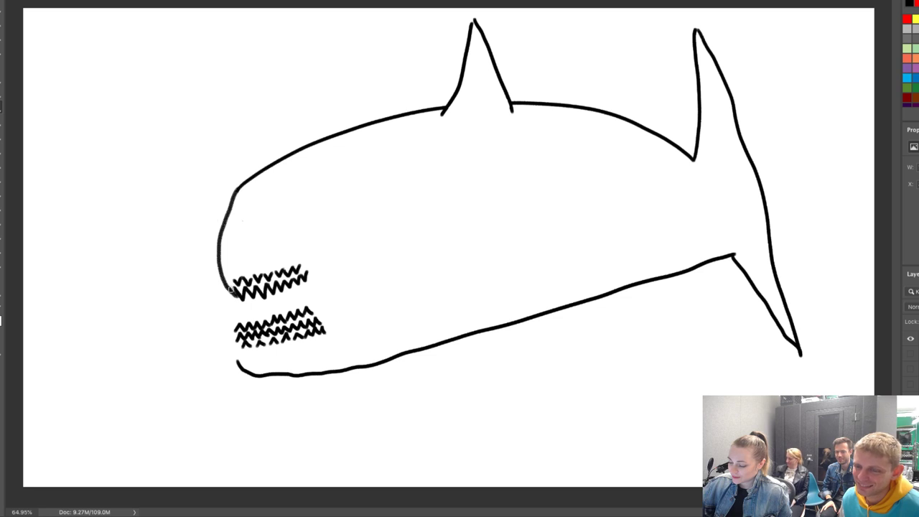
left_click_drag(237, 365, 234, 320)
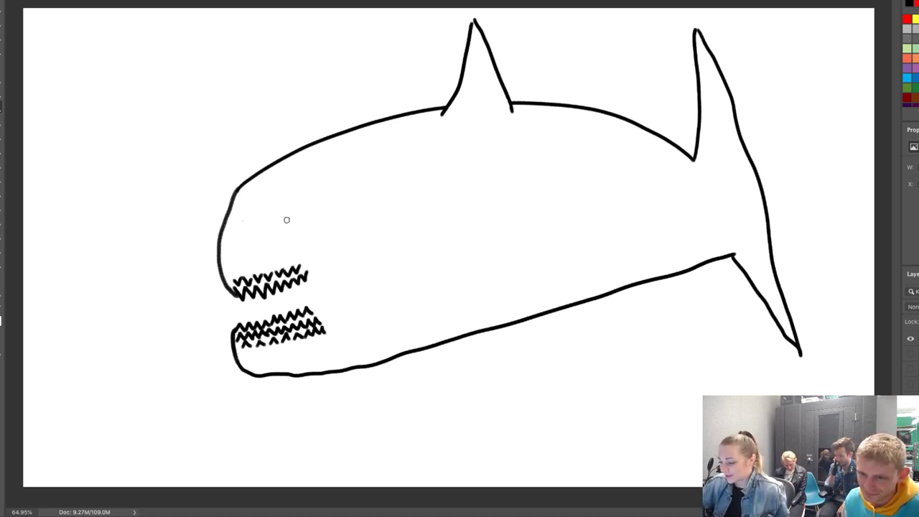
left_click_drag(279, 224, 285, 220)
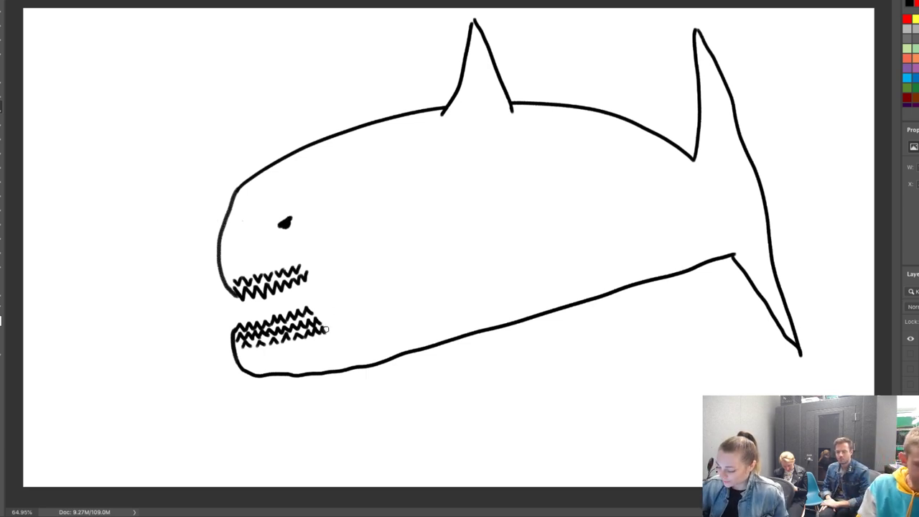
Draw a curved mouth corner joining the upper and lower teeth, and line its inside with more zigzag teeth.
mouse_move(326, 330)
left_mouse_down()
mouse_move(334, 300)
mouse_move(323, 274)
mouse_move(296, 262)
left_mouse_up()
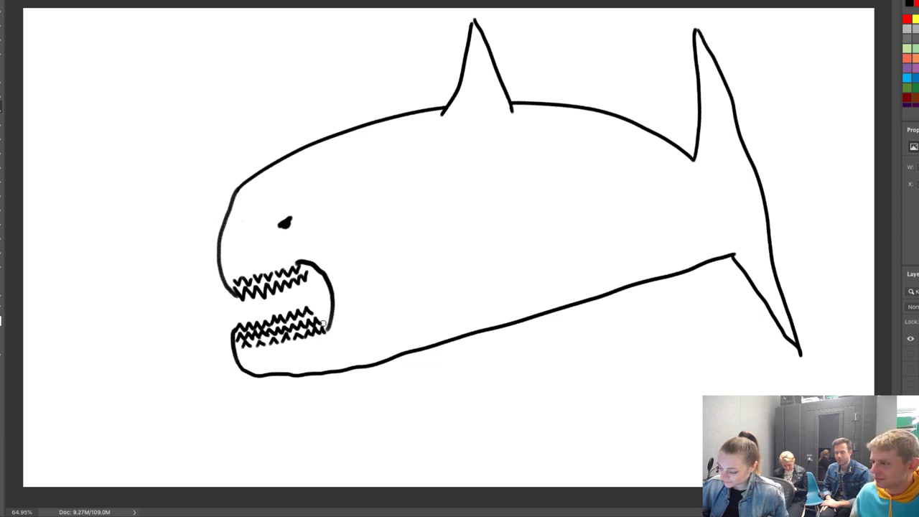
mouse_move(324, 324)
left_mouse_down()
mouse_move(323, 268)
mouse_move(306, 266)
mouse_move(322, 300)
mouse_move(314, 312)
left_mouse_up()
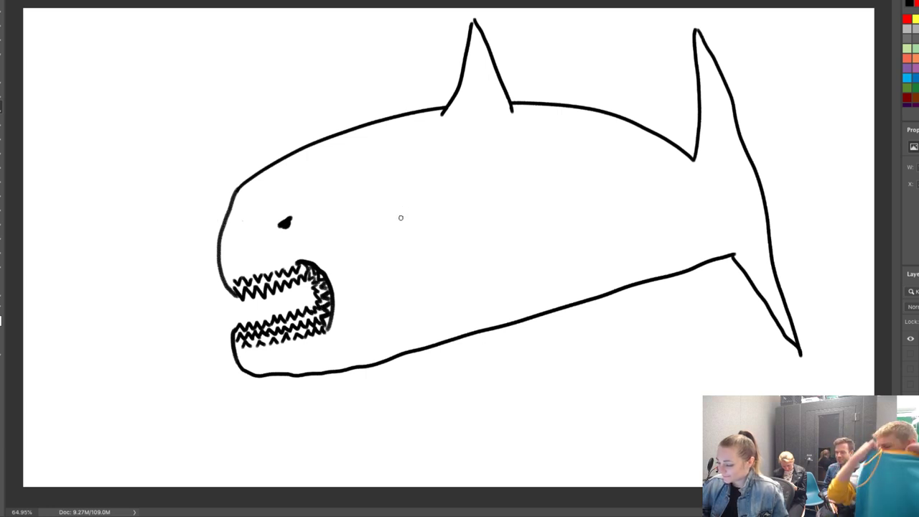
Draw a V-shaped pectoral fin above the belly line and four short slanted gill slits behind the shark's eye.
left_click_drag(425, 265, 516, 314)
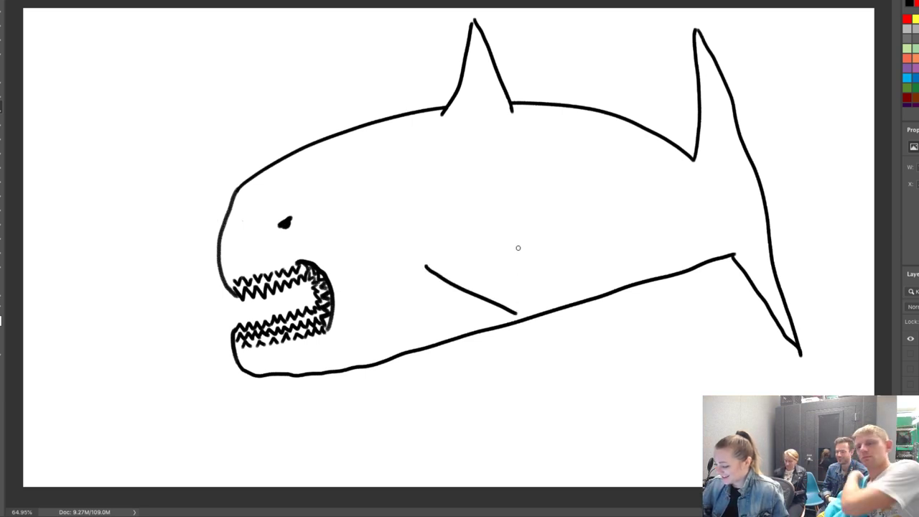
left_click_drag(517, 247, 515, 312)
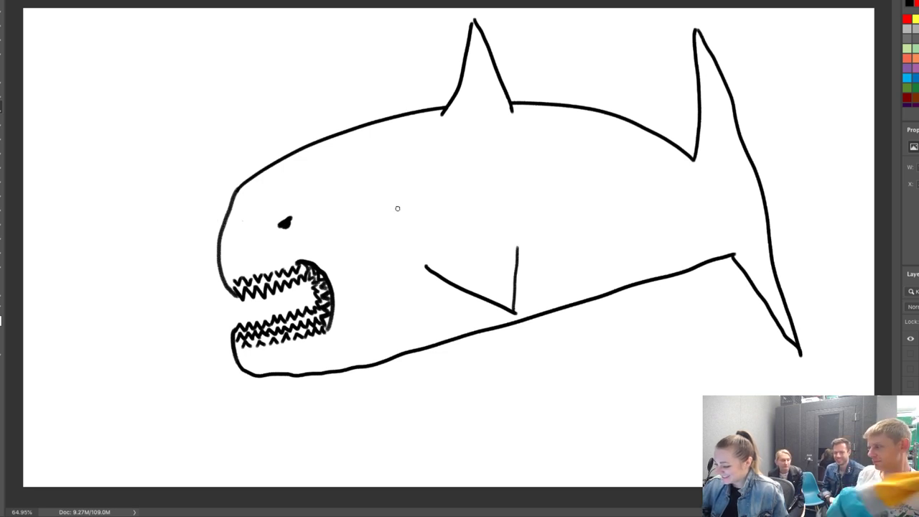
mouse_move(381, 209)
left_mouse_down()
mouse_move(393, 230)
mouse_move(411, 211)
mouse_move(414, 220)
left_mouse_up()
left_click_drag(415, 199, 422, 211)
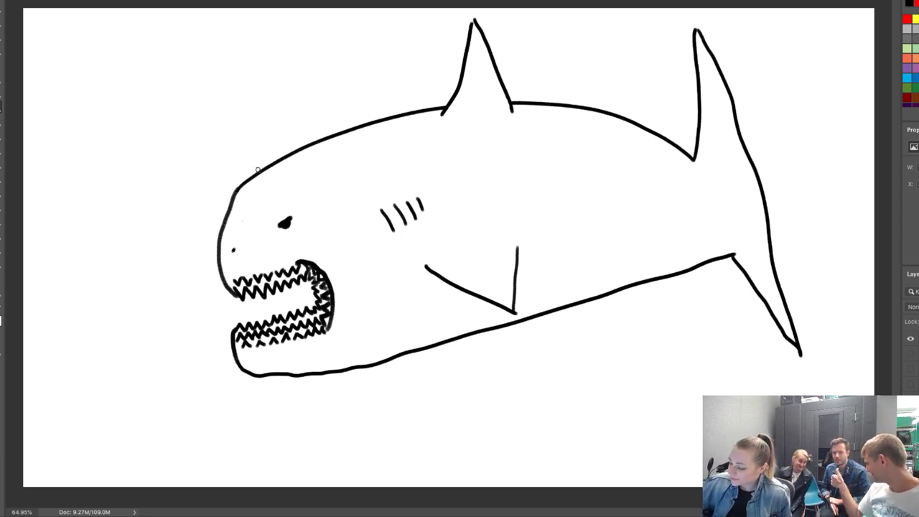
Draw a jagged, spiky crest along the shark's forehead and erase the back line beneath it.
mouse_move(258, 174)
left_mouse_down()
mouse_move(258, 118)
mouse_move(274, 144)
mouse_move(272, 130)
mouse_move(285, 137)
mouse_move(284, 118)
mouse_move(298, 130)
mouse_move(299, 109)
mouse_move(313, 124)
mouse_move(313, 111)
mouse_move(322, 116)
mouse_move(324, 92)
mouse_move(339, 111)
mouse_move(341, 102)
mouse_move(361, 104)
mouse_move(364, 93)
mouse_move(369, 115)
left_mouse_up()
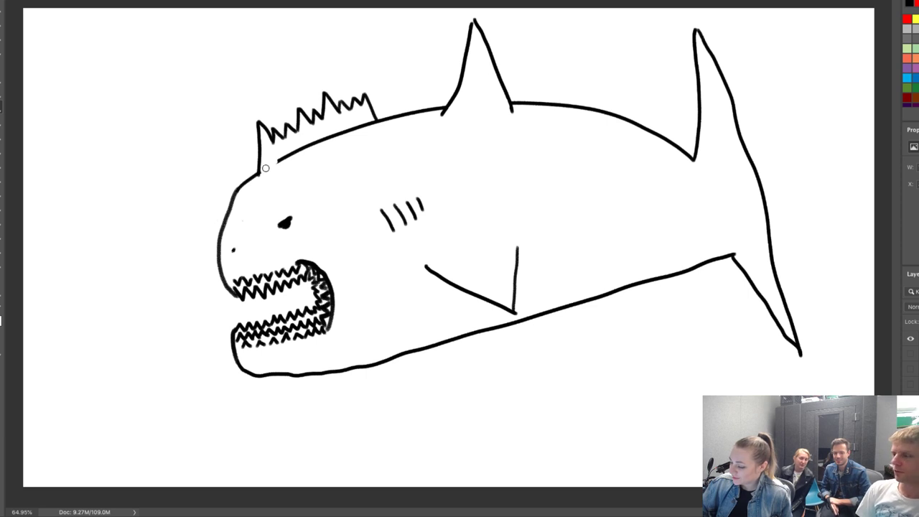
mouse_move(269, 166)
left_mouse_down()
mouse_move(306, 143)
mouse_move(300, 156)
mouse_move(374, 124)
left_mouse_up()
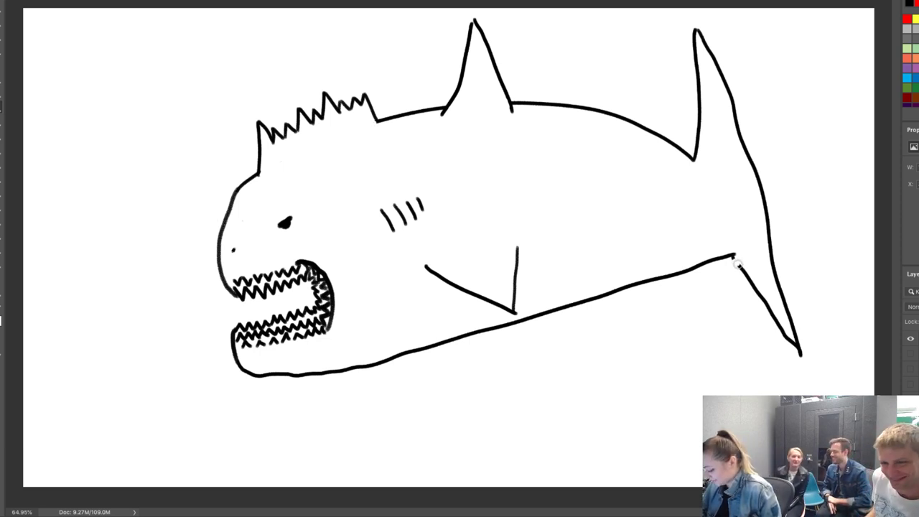
Erase the inner edge of the lower tail lobe and redraw it from the belly line to a sharp tip.
mouse_move(737, 264)
left_mouse_down()
mouse_move(797, 357)
mouse_move(747, 273)
left_mouse_up()
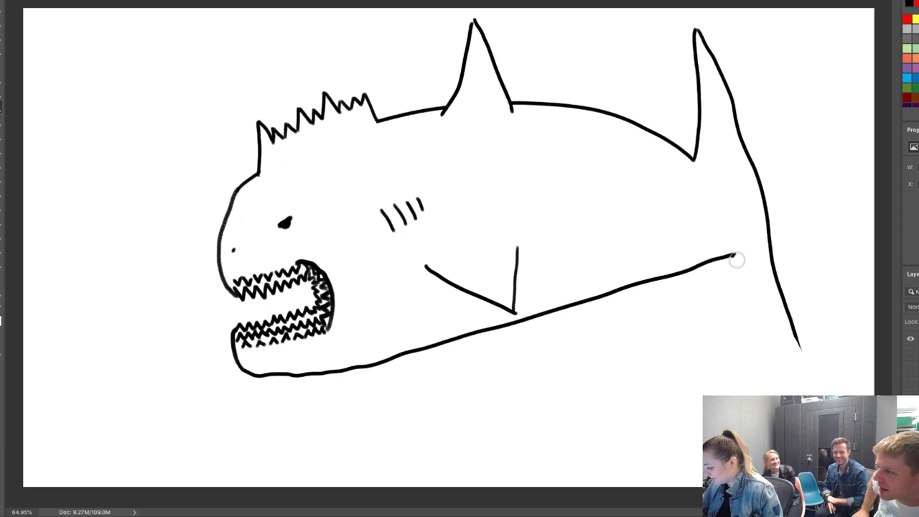
key("b")
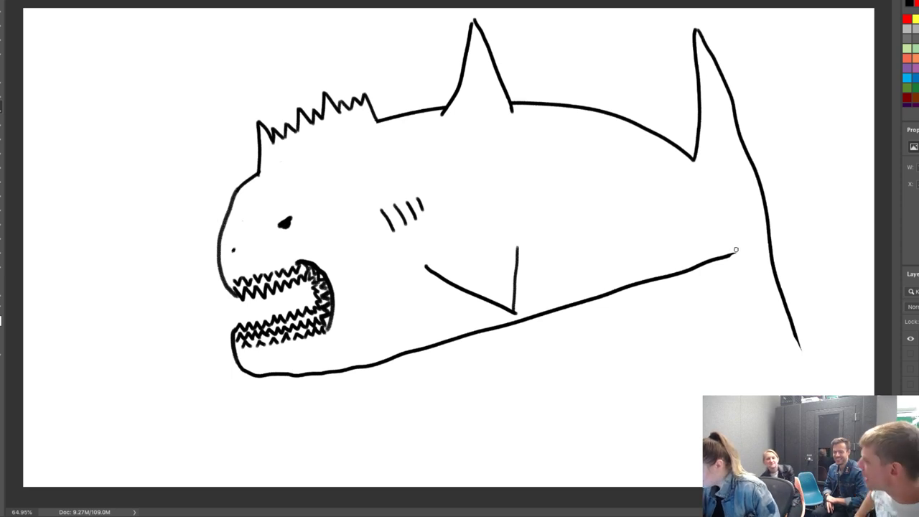
left_click_drag(734, 254, 802, 362)
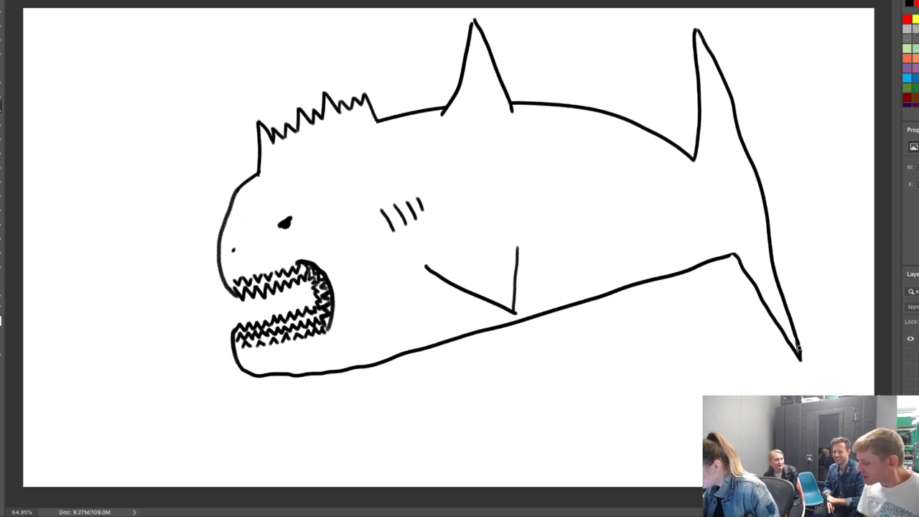
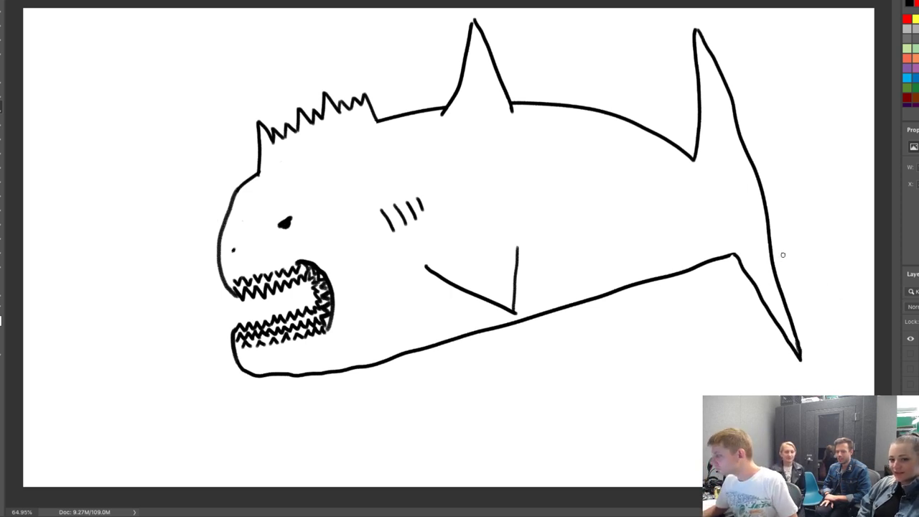
Scale the shark down to a bit under half the canvas width and move it into the left half of the canvas.
key("v")
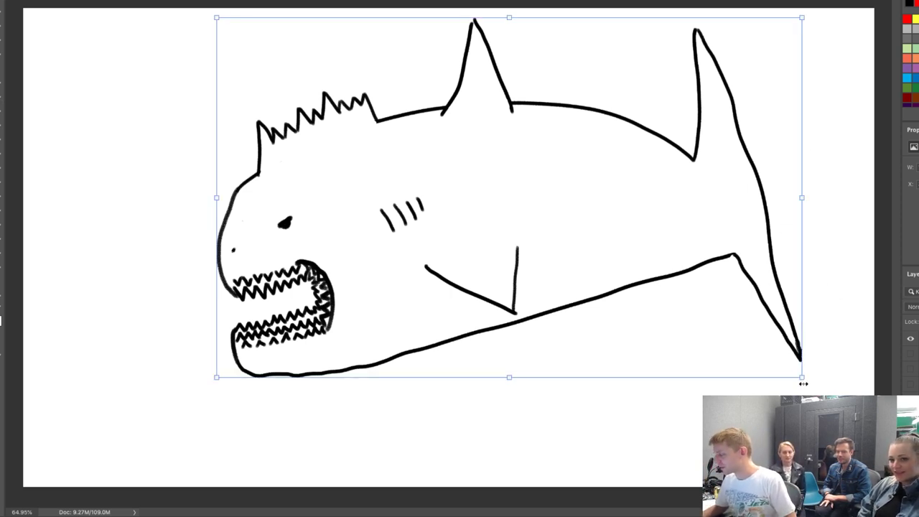
mouse_move(803, 384)
left_mouse_down()
mouse_move(792, 365)
mouse_move(675, 288)
left_mouse_up()
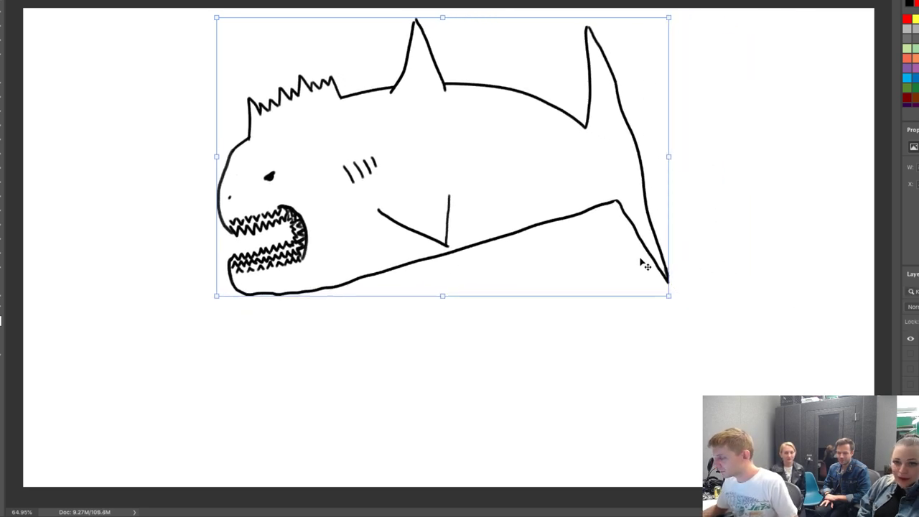
mouse_move(565, 224)
left_mouse_down()
mouse_move(428, 342)
mouse_move(397, 336)
mouse_move(415, 348)
mouse_move(407, 223)
mouse_move(713, 396)
mouse_move(745, 387)
left_mouse_up()
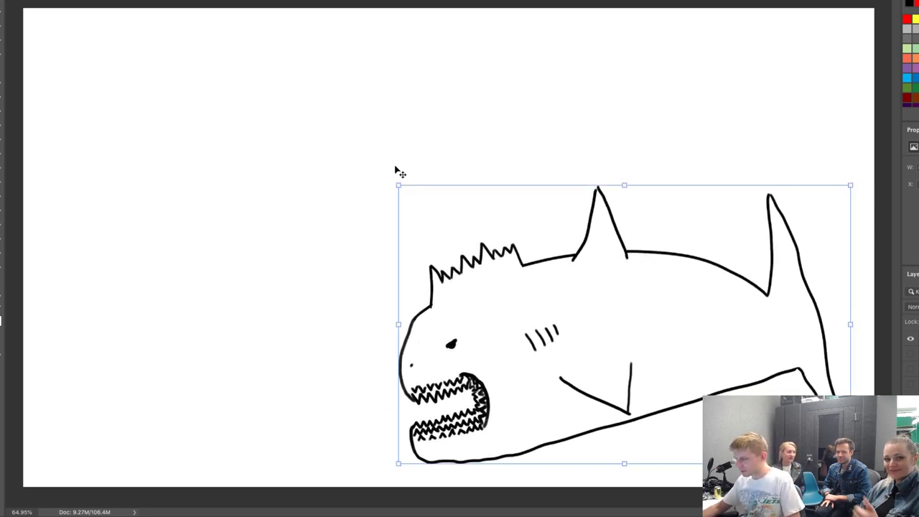
left_click_drag(538, 267, 174, 146)
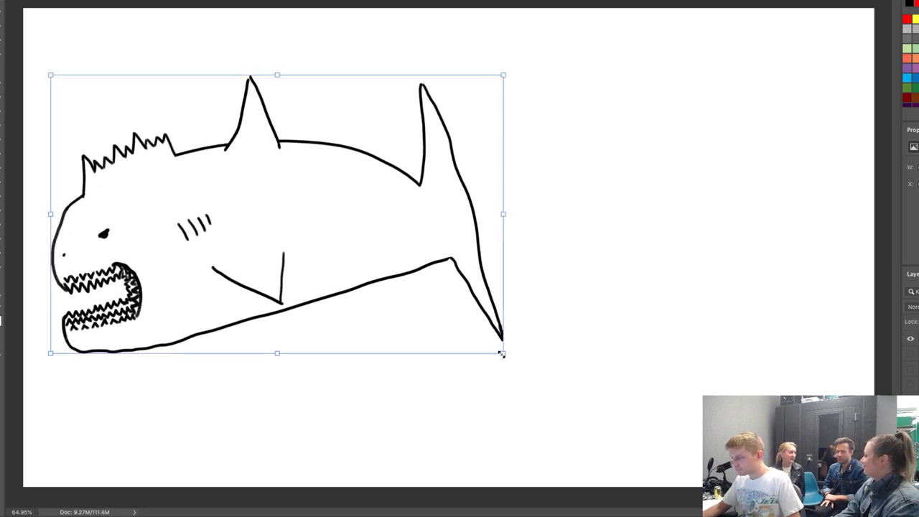
left_click_drag(501, 352, 439, 345)
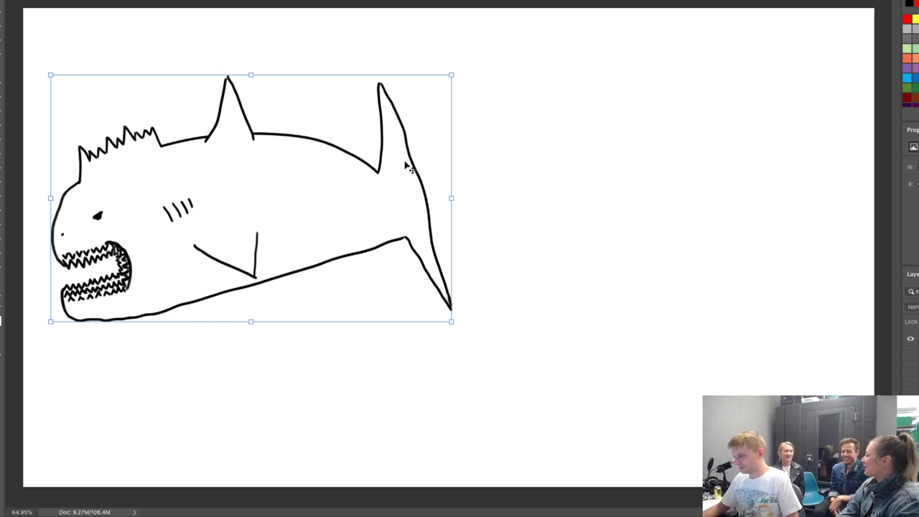
left_click_drag(365, 168, 372, 191)
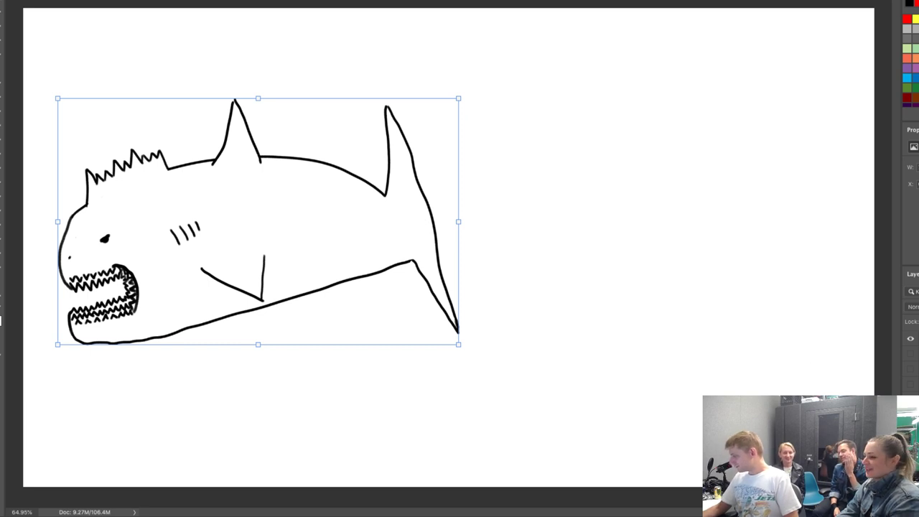
Add a new layer, reduce the brush size to 9 px, and undo a zigzag test stroke beside the shark.
key("ctrl+shift+alt+n")
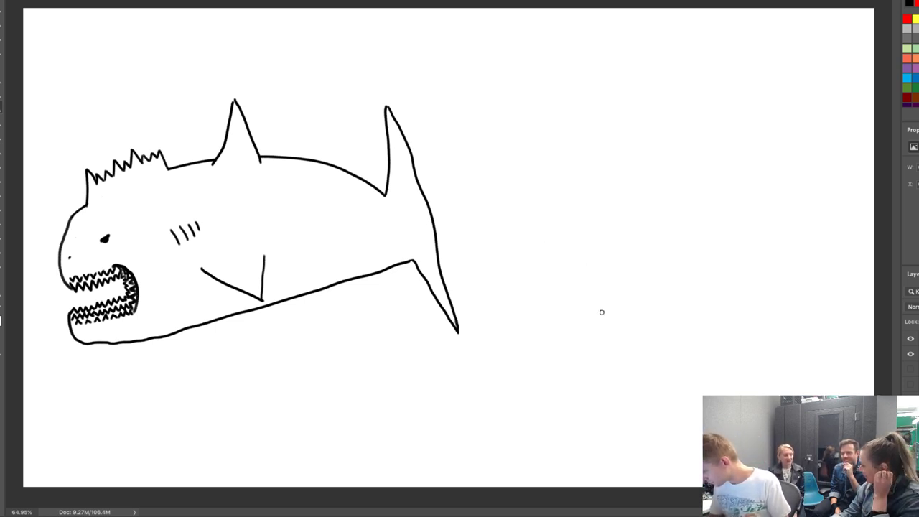
right_click(603, 294)
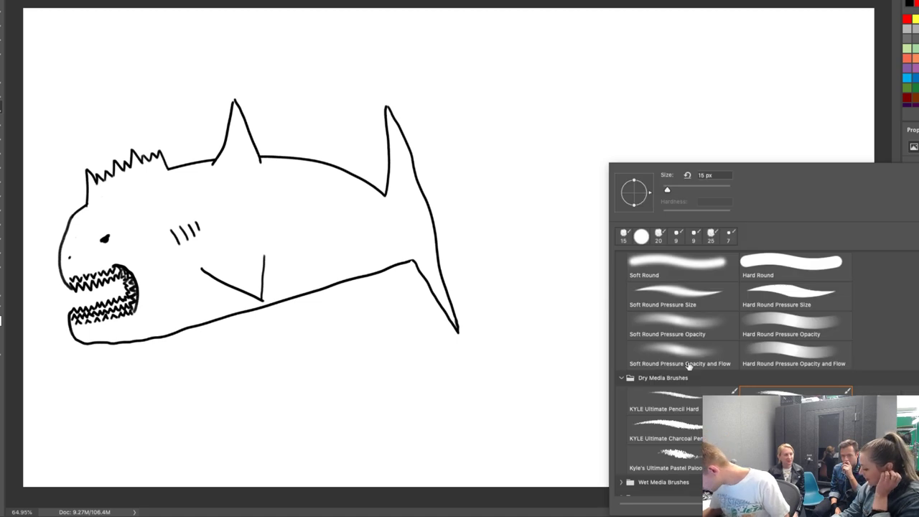
left_click_drag(667, 191, 665, 190)
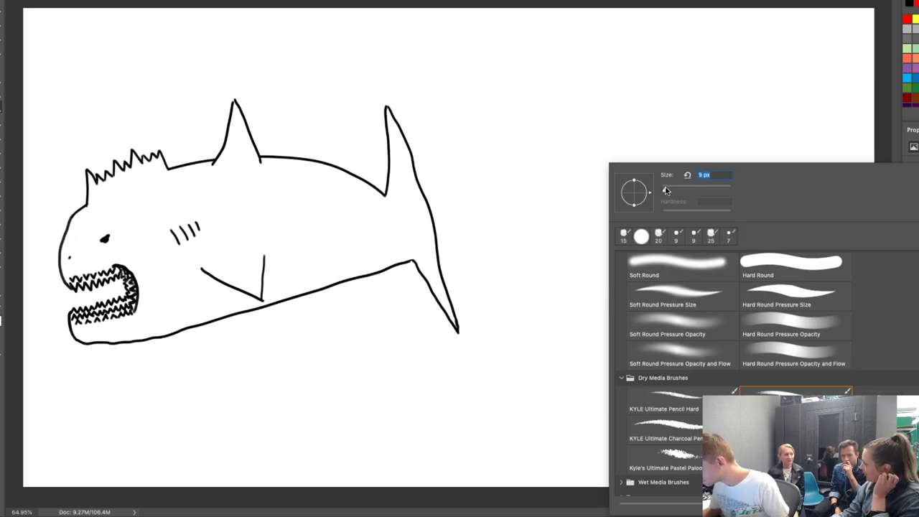
key("Return")
left_click_drag(538, 174, 563, 255)
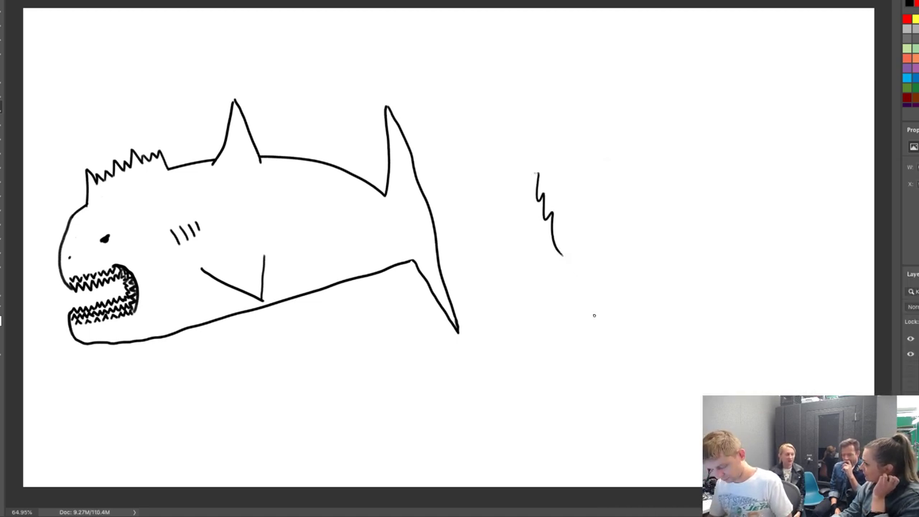
key("ctrl+z")
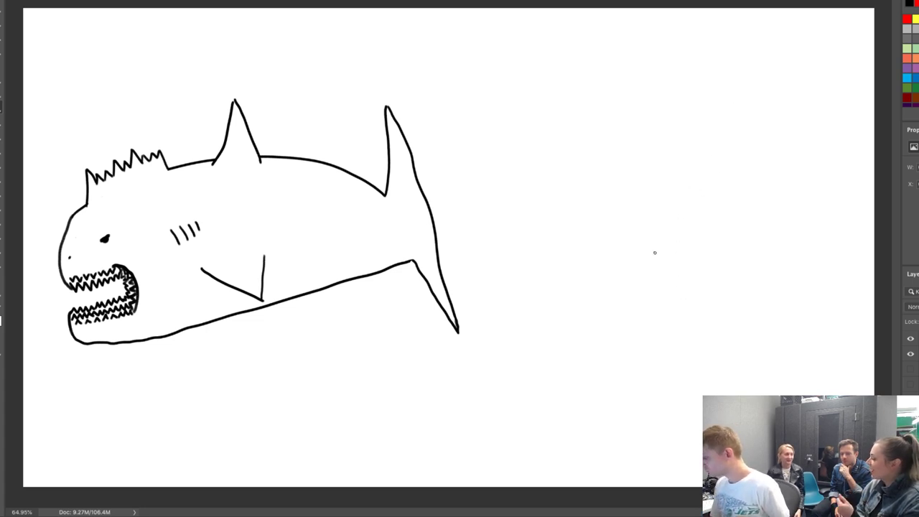
Rough out a second figure beside the shark with a wide body arc, a lower belly curve and faint upright strokes above.
mouse_move(731, 237)
left_mouse_down()
mouse_move(570, 255)
mouse_move(561, 294)
mouse_move(565, 350)
left_mouse_up()
left_click_drag(573, 342, 580, 354)
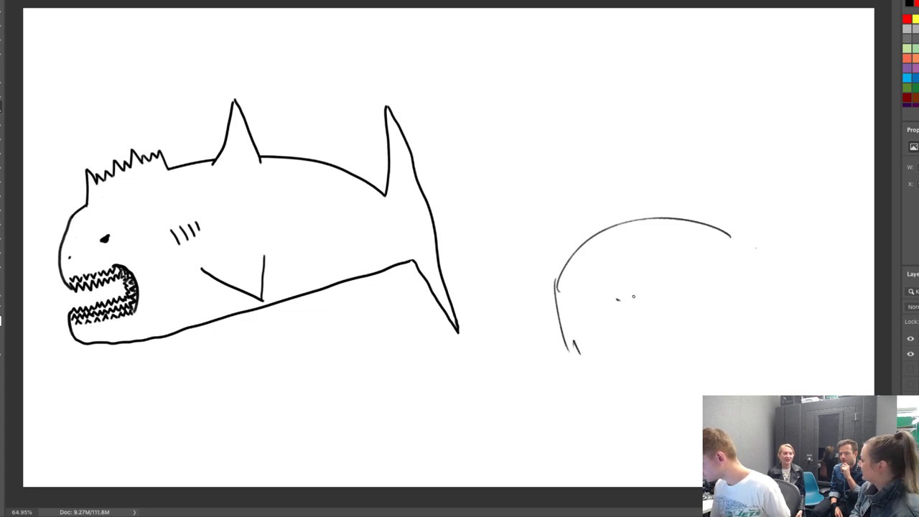
mouse_move(633, 296)
left_mouse_down()
mouse_move(679, 341)
mouse_move(779, 349)
left_mouse_up()
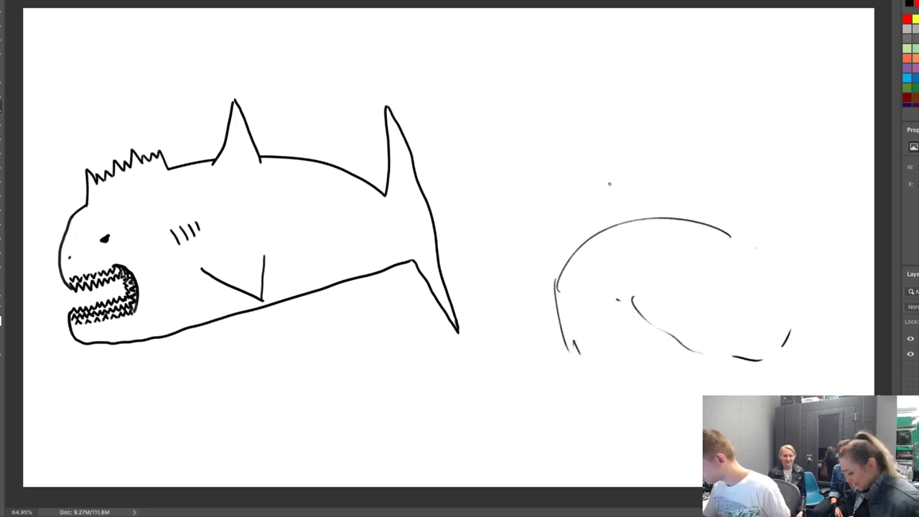
left_click_drag(602, 210, 615, 221)
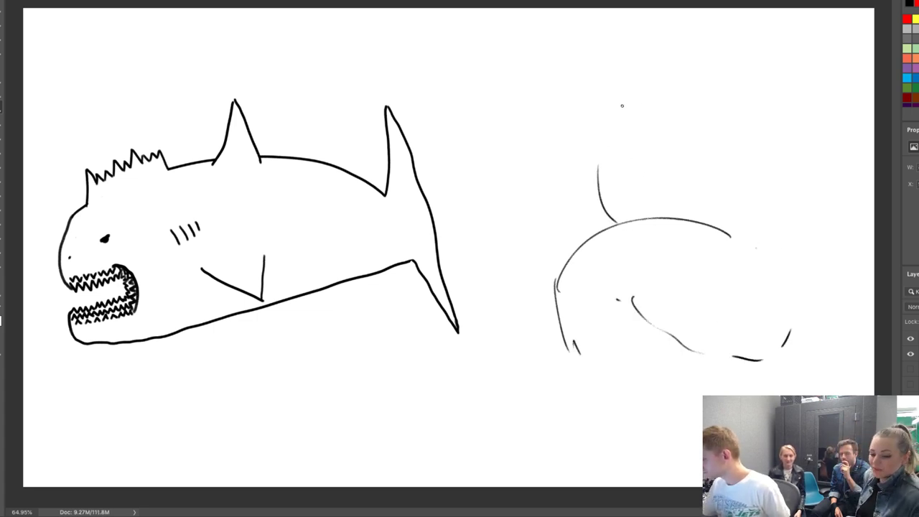
left_click_drag(596, 84, 597, 144)
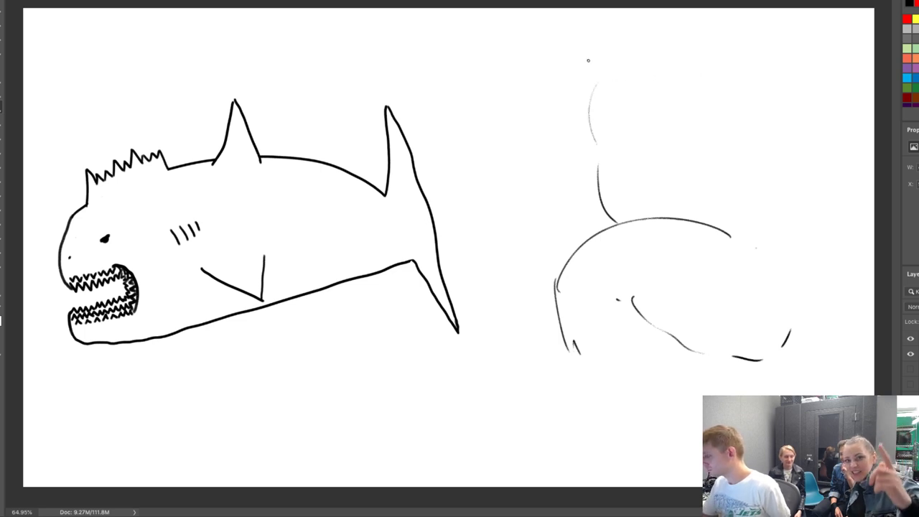
Sketch a large rounded shape above the body arc with loose curved strokes for its sides and top.
left_click_drag(544, 77, 596, 165)
left_click_drag(741, 109, 730, 170)
left_click_drag(768, 80, 716, 176)
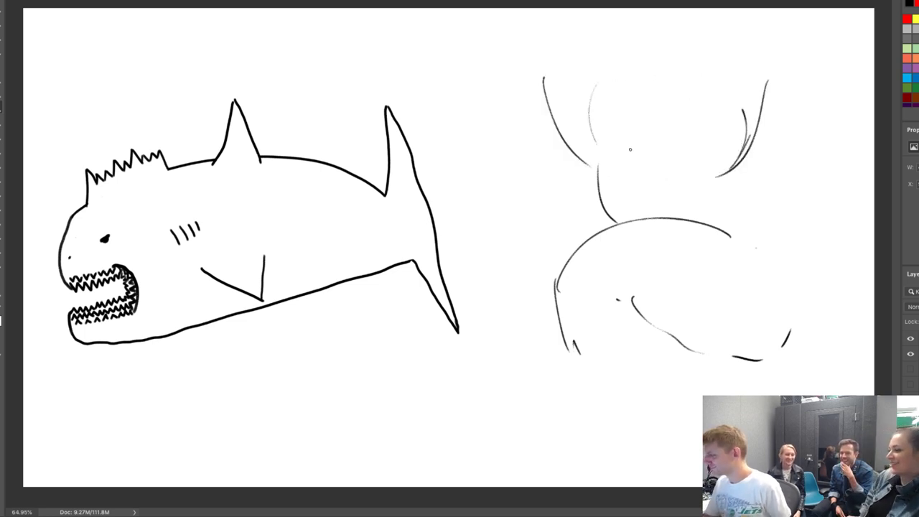
left_click_drag(570, 69, 552, 108)
left_click_drag(573, 46, 550, 79)
mouse_move(665, 16)
left_mouse_down()
mouse_move(716, 30)
mouse_move(758, 71)
left_mouse_up()
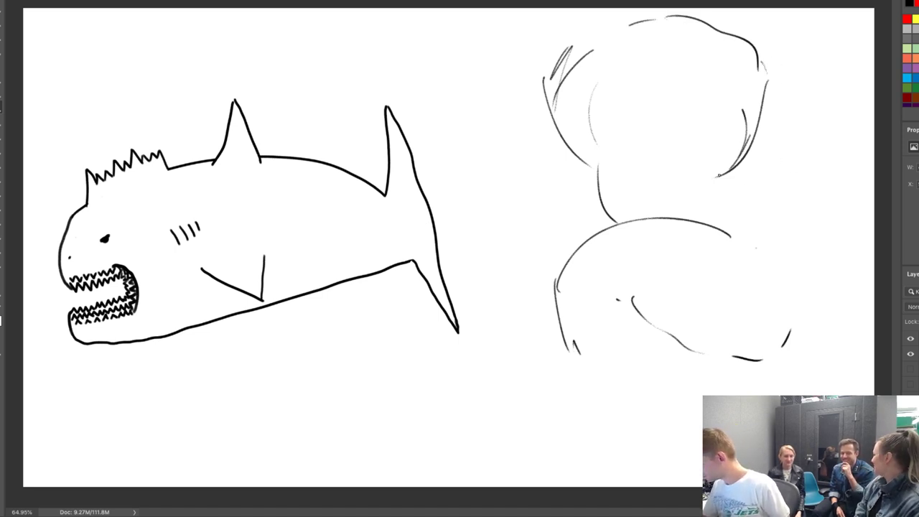
Sketch short slanted and curved strokes joining the rounded upper shape to the body arc on both sides.
mouse_move(719, 174)
left_mouse_down()
mouse_move(672, 222)
mouse_move(657, 214)
left_mouse_up()
mouse_move(753, 156)
left_mouse_down()
mouse_move(737, 204)
mouse_move(708, 219)
left_mouse_up()
left_click_drag(587, 168, 583, 188)
left_click_drag(579, 179, 592, 210)
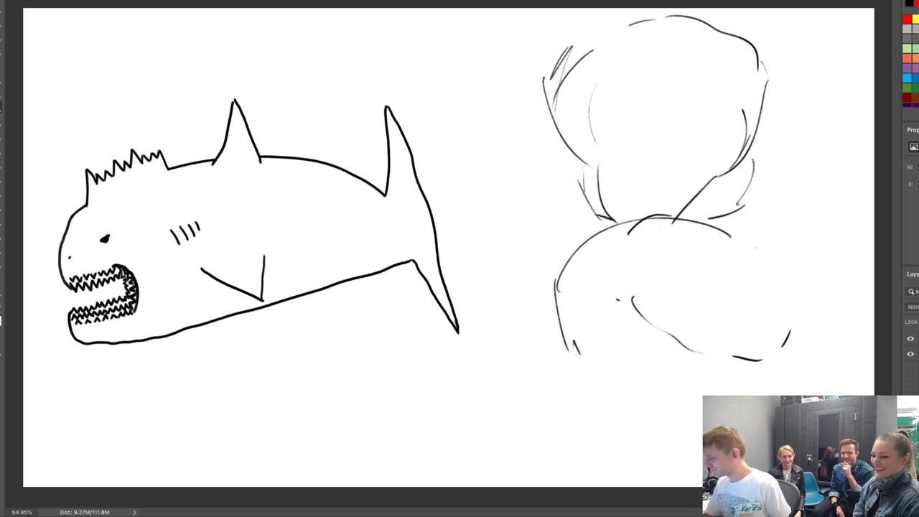
Scale the rough figure sketch down slightly and shift it closer to the shark's tail.
key("ctrl+t")
left_click_drag(787, 22, 753, 91)
key("Return")
key("v")
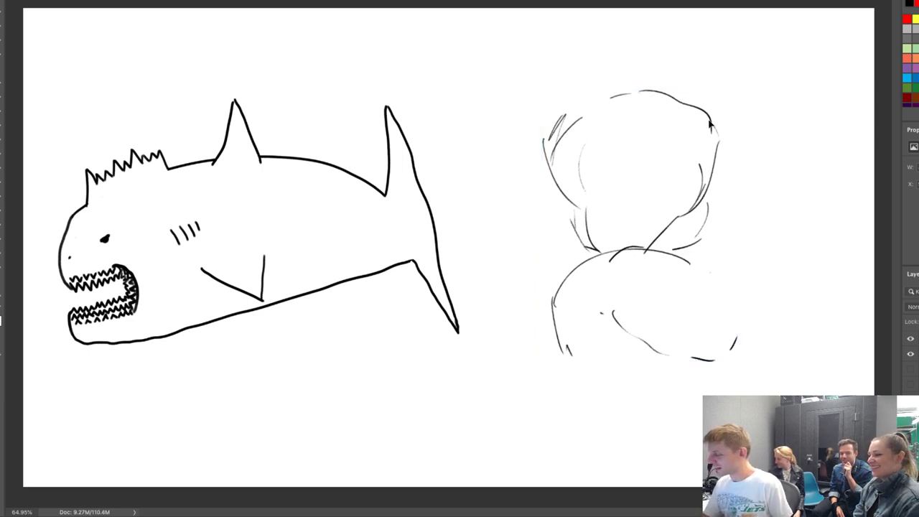
left_click_drag(708, 121, 689, 136)
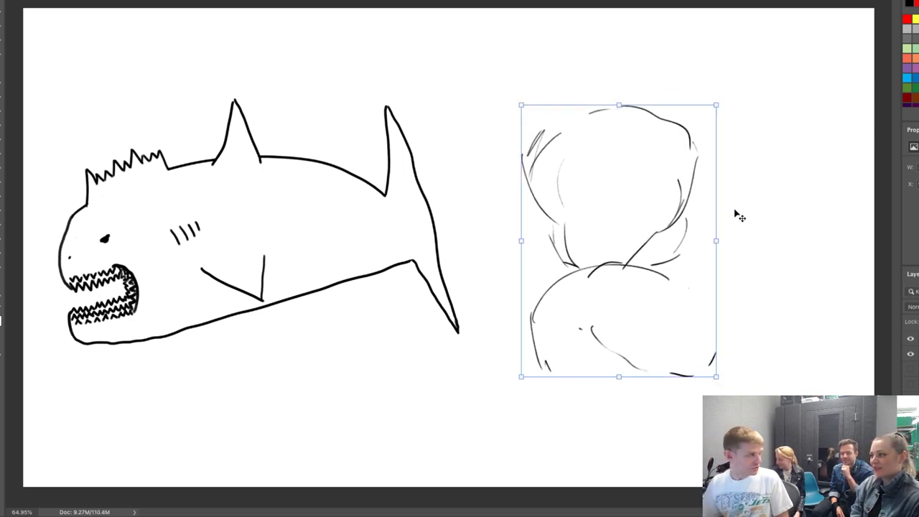
Erase the sketch's lower body strokes and redraw a sweeping bottom curve, a longer sloping side line and a short vertical side stroke.
key("e")
left_click_drag(535, 298, 550, 380)
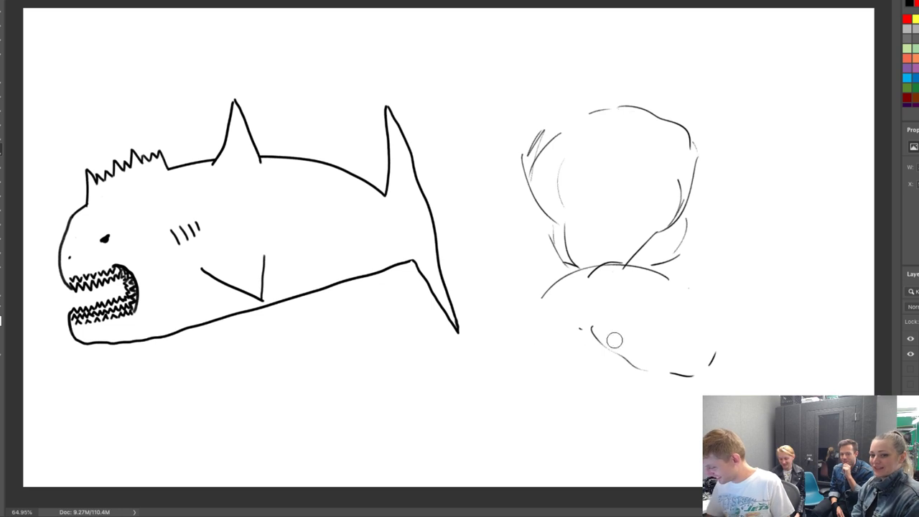
left_click_drag(614, 339, 686, 379)
key("b")
mouse_move(710, 341)
left_mouse_down()
mouse_move(682, 366)
mouse_move(526, 352)
left_mouse_up()
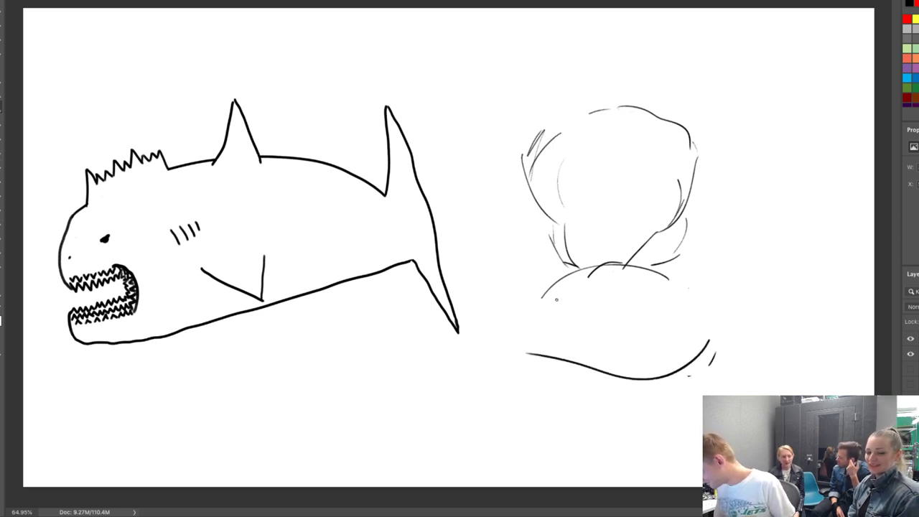
mouse_move(548, 292)
left_mouse_down()
mouse_move(501, 340)
mouse_move(484, 388)
mouse_move(542, 408)
left_mouse_up()
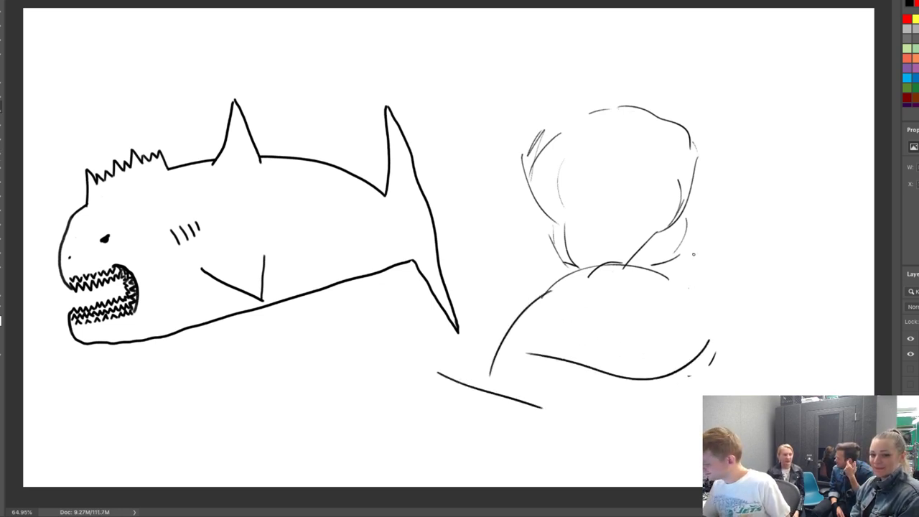
left_click_drag(694, 231, 700, 309)
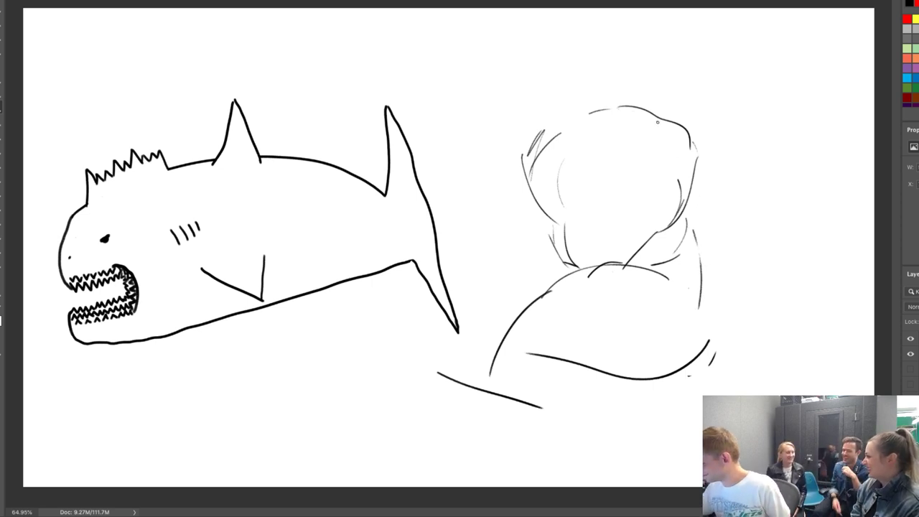
Sketch a round head circle above the body and a bent, raised arm with a hand on the side away from the shark.
mouse_move(605, 74)
left_mouse_down()
mouse_move(578, 47)
mouse_move(553, 45)
left_mouse_up()
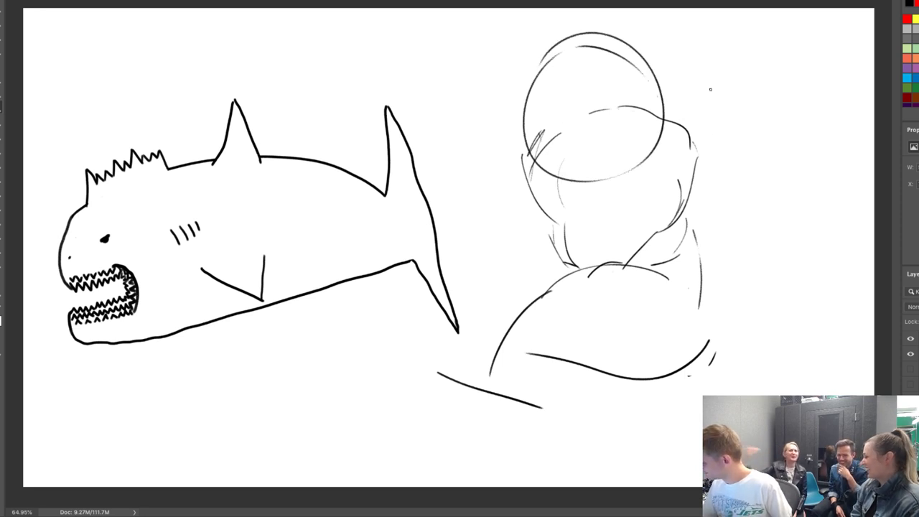
left_click_drag(686, 136, 718, 215)
left_click_drag(612, 190, 702, 264)
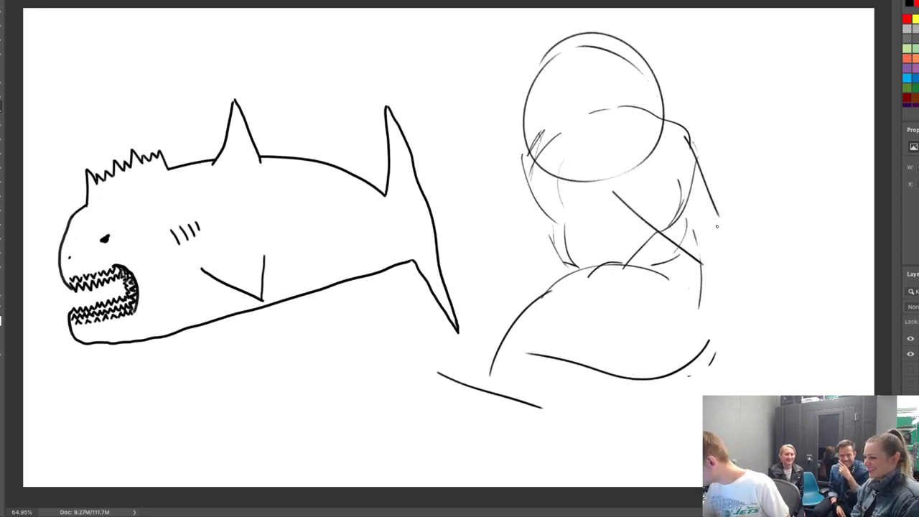
mouse_move(739, 178)
left_mouse_down()
mouse_move(713, 265)
mouse_move(750, 173)
mouse_move(763, 175)
left_mouse_up()
left_click_drag(763, 183, 743, 196)
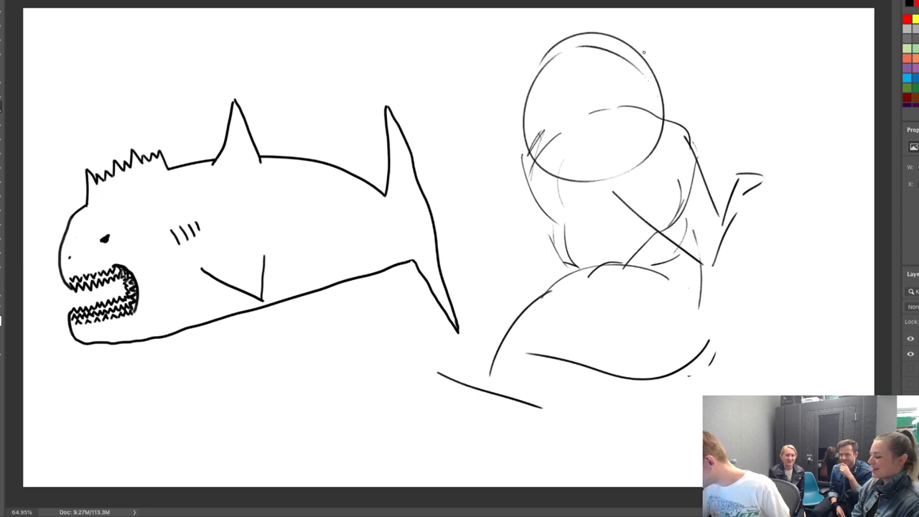
Rough in a larger snouted head outline around the circle with an open mouth, and a hanging arm on the shark's side.
mouse_move(680, 90)
left_mouse_down()
mouse_move(648, 9)
mouse_move(570, 29)
mouse_move(527, 129)
left_mouse_up()
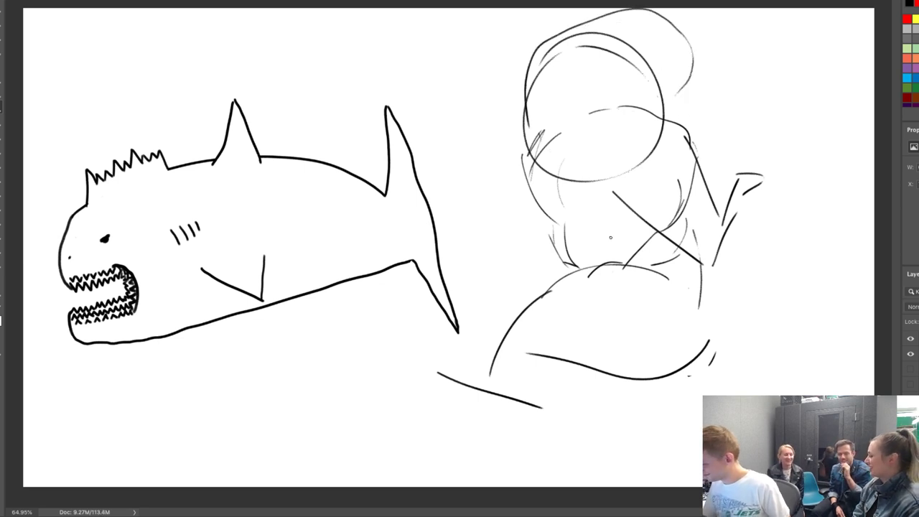
left_click_drag(528, 196, 543, 302)
left_click_drag(540, 229, 536, 296)
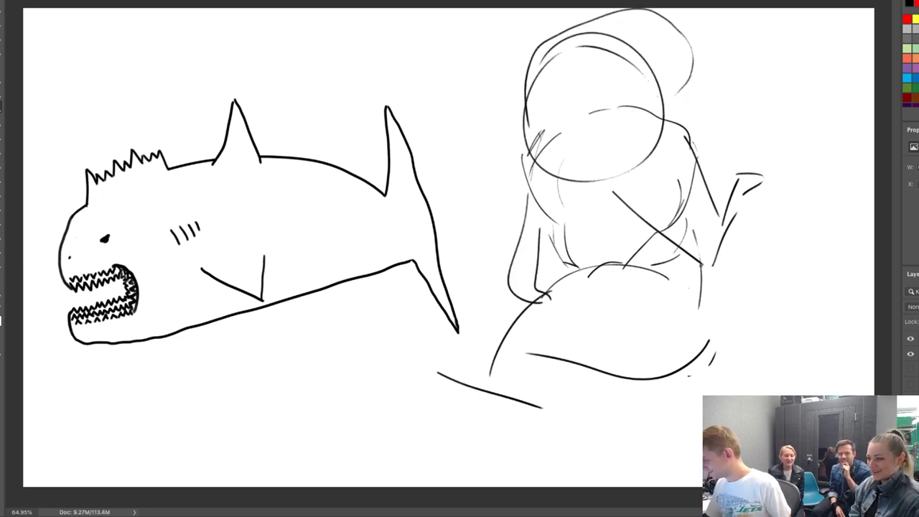
mouse_move(670, 98)
left_mouse_down()
mouse_move(588, 140)
mouse_move(650, 157)
left_mouse_up()
left_click_drag(698, 89, 698, 139)
Scale the rough figure sketch down and shift it slightly farther from the shark's tail.
key("ctrl+t")
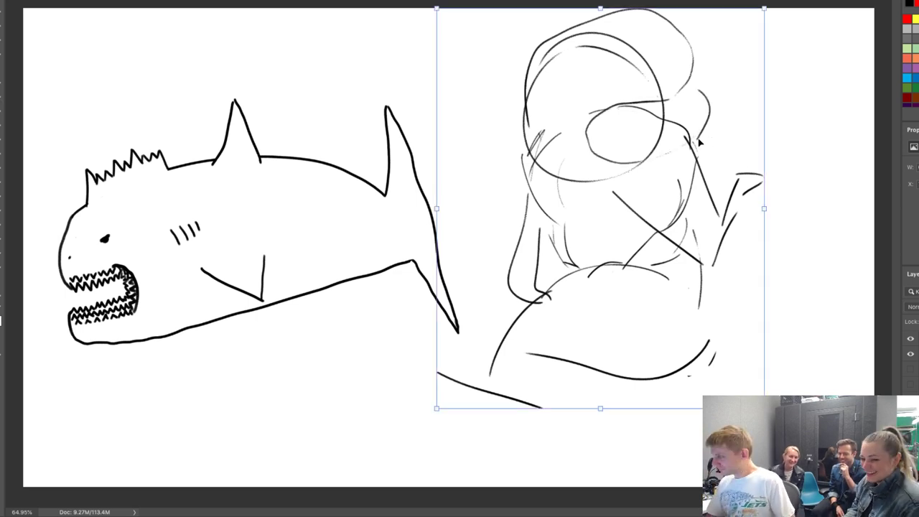
left_click_drag(764, 9, 735, 79)
key("Return")
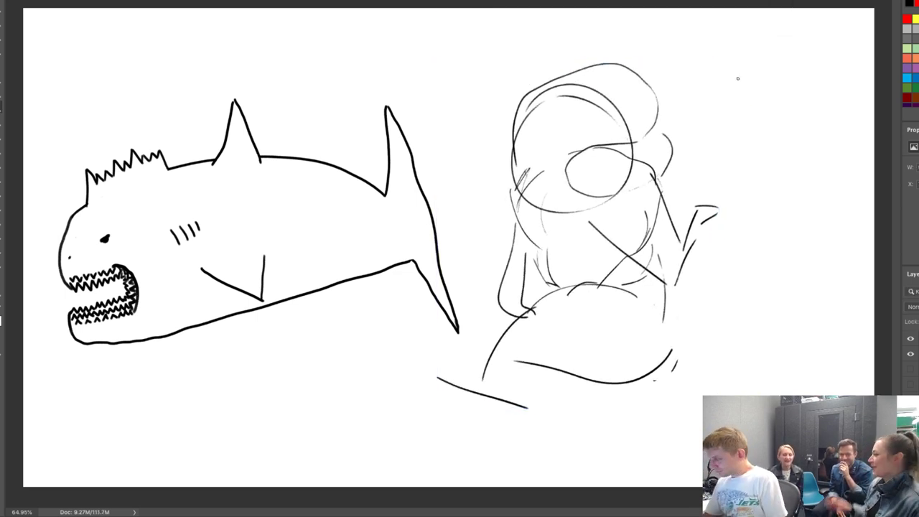
key("v")
mouse_move(649, 92)
left_mouse_down()
mouse_move(682, 90)
mouse_move(686, 99)
left_mouse_up()
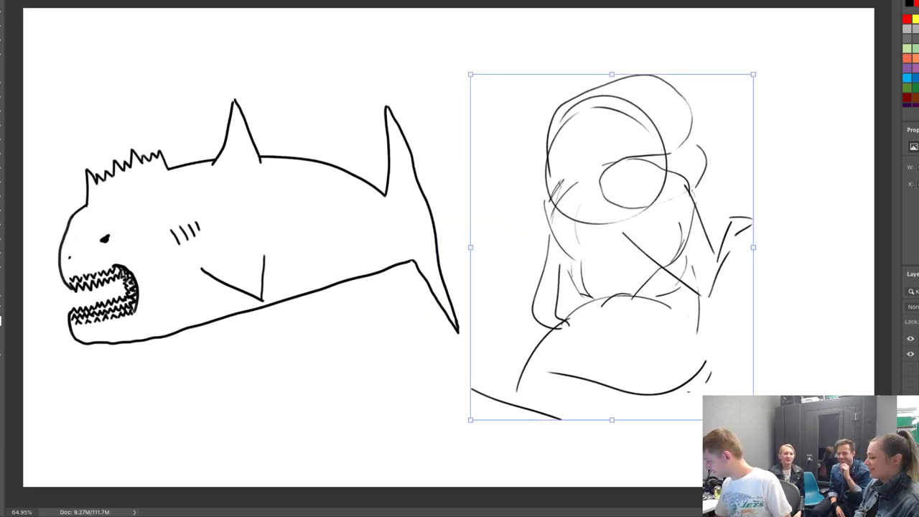
Fade the rough sketch layer to 50% opacity and add a new layer for the inked lines.
key("5")
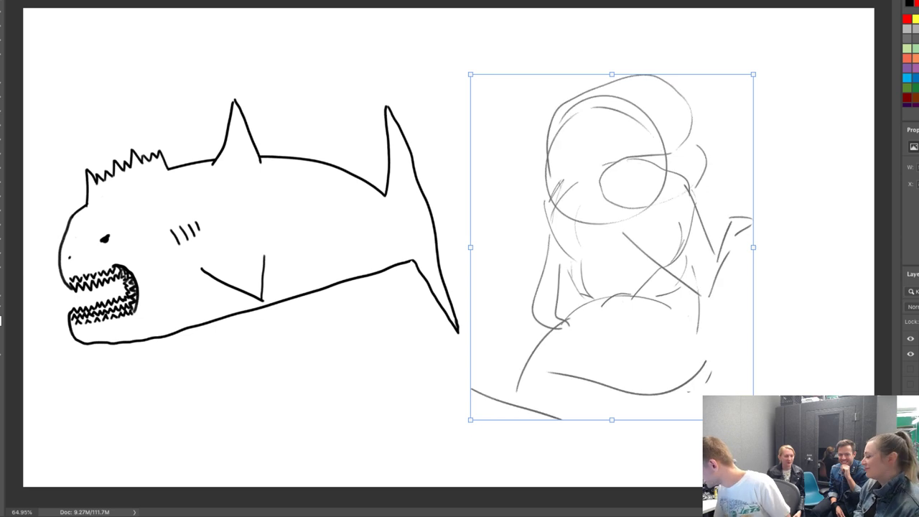
key("ctrl+shift+alt+n")
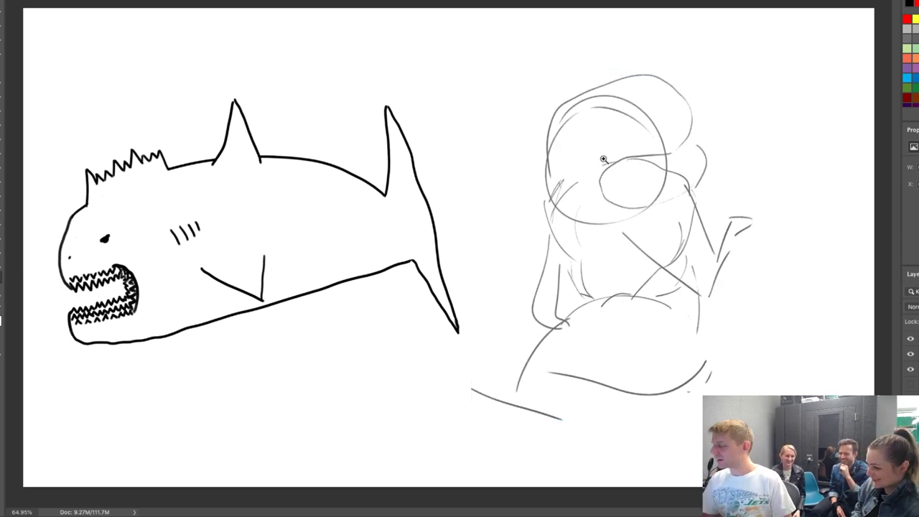
Ink the near eye on the sketched head as a black pupil with a curved rim and a short crease beside it.
left_click_drag(613, 148, 642, 89)
key("h")
left_click_drag(689, 194, 683, 140)
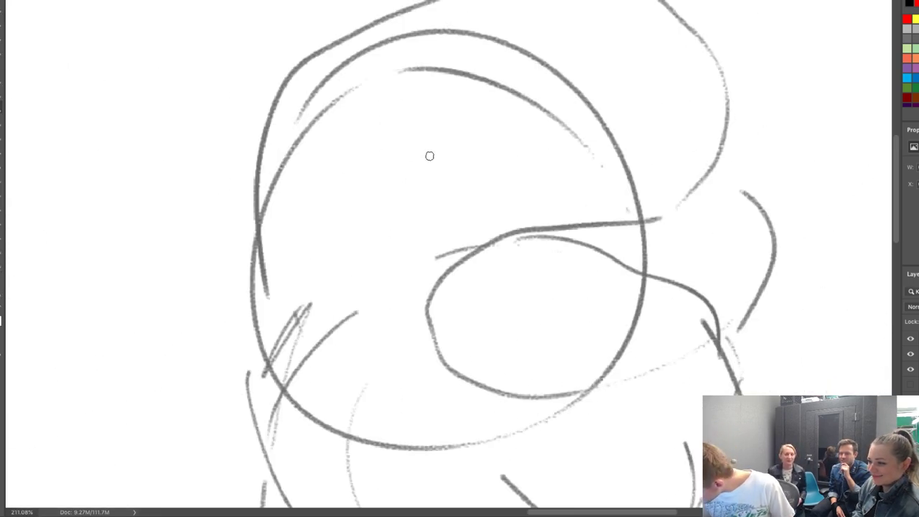
left_click_drag(426, 150, 418, 191)
left_click_drag(465, 164, 454, 195)
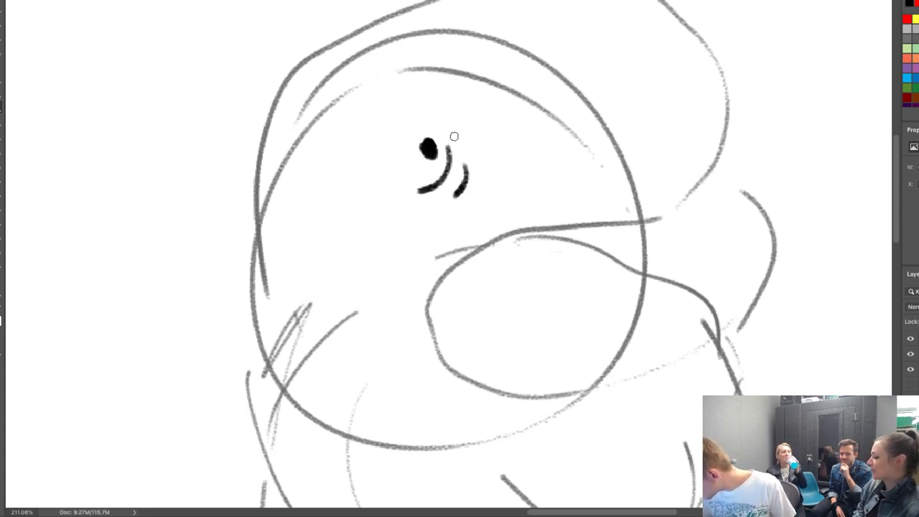
left_click_drag(422, 115, 453, 153)
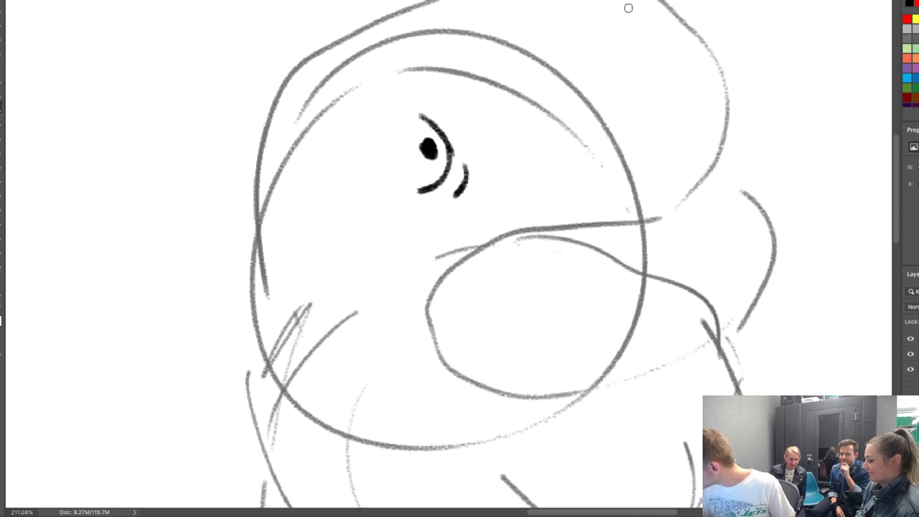
Ink the far eye, then outline the snout, the wide open mouth and the lower jaw in one thick contour.
mouse_move(632, 11)
left_mouse_down()
mouse_move(666, 50)
mouse_move(660, 28)
mouse_move(718, 43)
mouse_move(737, 63)
mouse_move(724, 146)
mouse_move(672, 181)
mouse_move(419, 284)
mouse_move(389, 303)
mouse_move(378, 344)
mouse_move(446, 436)
mouse_move(528, 449)
mouse_move(754, 359)
mouse_move(753, 392)
left_mouse_up()
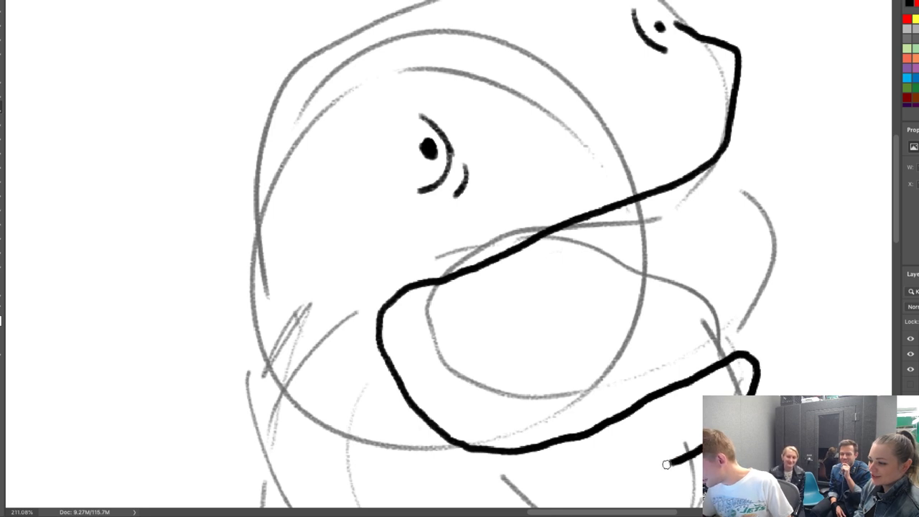
left_click_drag(666, 465, 606, 465)
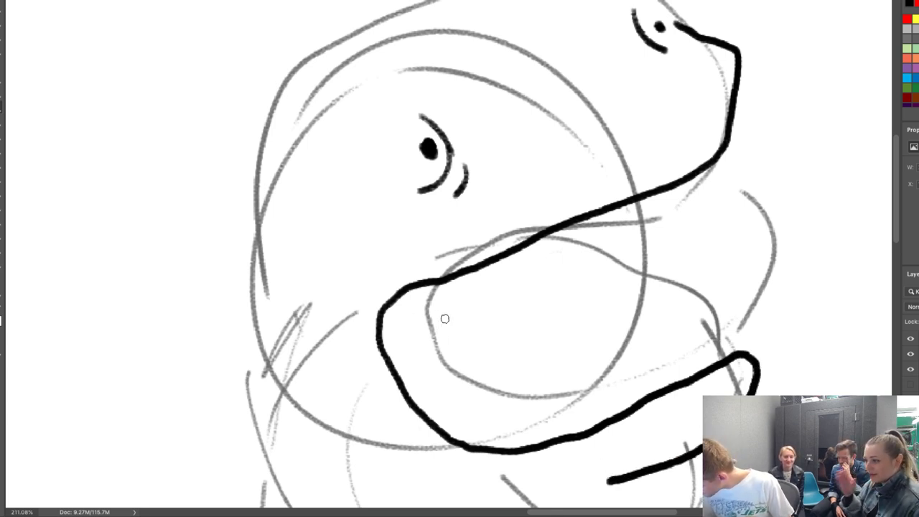
Fill the open mouth with zigzag rows of pointed teeth along the upper and lower jaws.
mouse_move(405, 358)
left_mouse_down()
mouse_move(447, 383)
mouse_move(513, 327)
mouse_move(636, 292)
mouse_move(709, 246)
left_mouse_up()
mouse_move(384, 330)
left_mouse_down()
mouse_move(454, 322)
mouse_move(649, 244)
left_mouse_up()
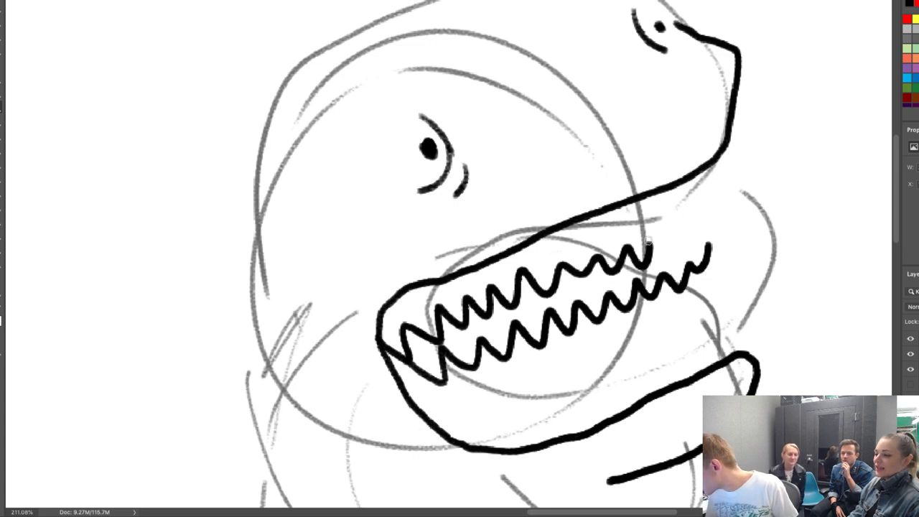
mouse_move(704, 169)
left_mouse_down()
mouse_move(717, 217)
mouse_move(688, 248)
mouse_move(650, 240)
mouse_move(646, 232)
left_mouse_up()
mouse_move(676, 185)
left_mouse_down()
mouse_move(657, 219)
mouse_move(625, 231)
mouse_move(581, 229)
left_mouse_up()
mouse_move(391, 307)
left_mouse_down()
mouse_move(413, 308)
mouse_move(477, 274)
mouse_move(578, 252)
mouse_move(594, 228)
left_mouse_up()
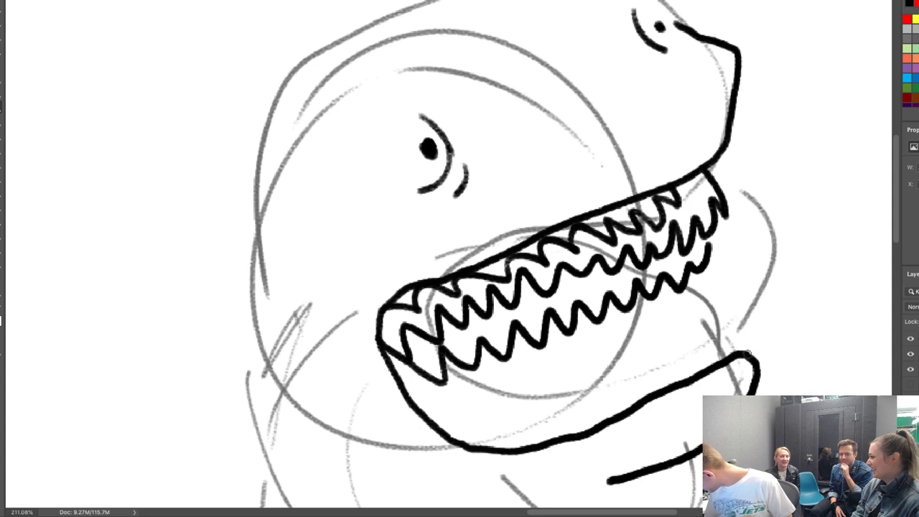
mouse_move(751, 350)
left_mouse_down()
mouse_move(731, 332)
mouse_move(565, 437)
mouse_move(517, 438)
mouse_move(523, 384)
mouse_move(575, 352)
mouse_move(656, 348)
mouse_move(715, 289)
mouse_move(745, 320)
left_mouse_up()
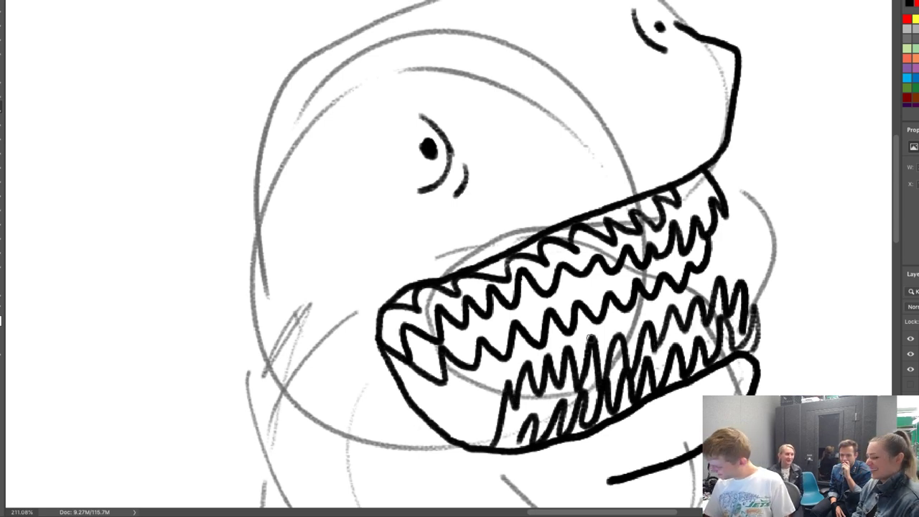
Select the empty gap between the upper and lower teeth and fill it with black.
key("w")
left_click(698, 286)
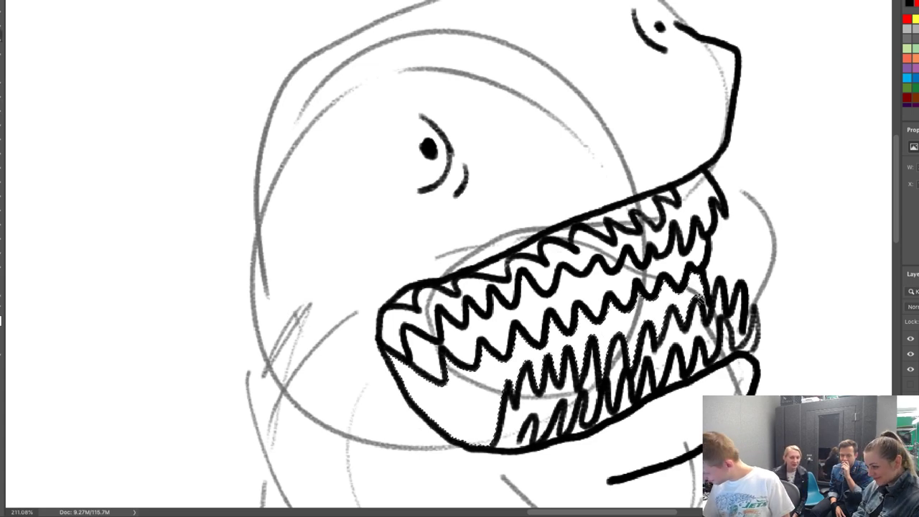
key("g")
left_click(492, 407)
left_click(489, 412)
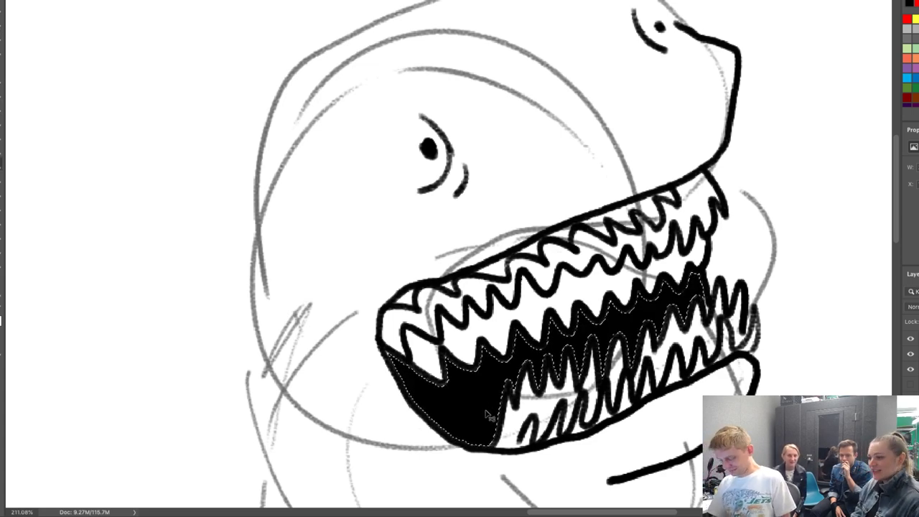
left_click(485, 415)
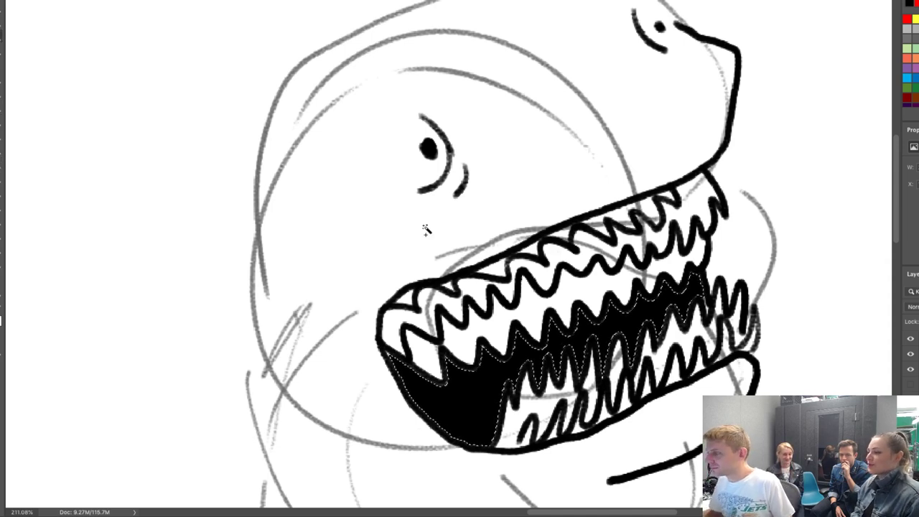
Expand the mouth gap selection by 3 pixels, refill it with black to cover the edges, and deselect.
left_click(222, 0)
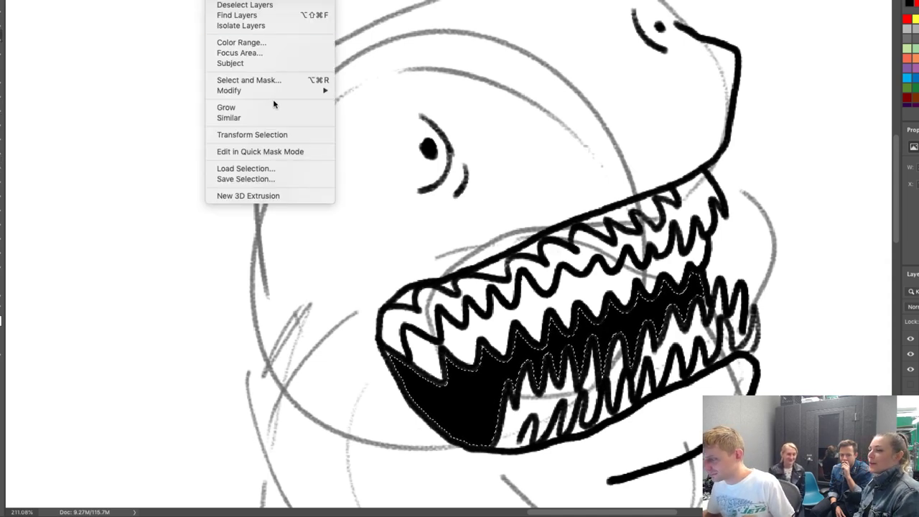
mouse_move(283, 96)
left_click(355, 113)
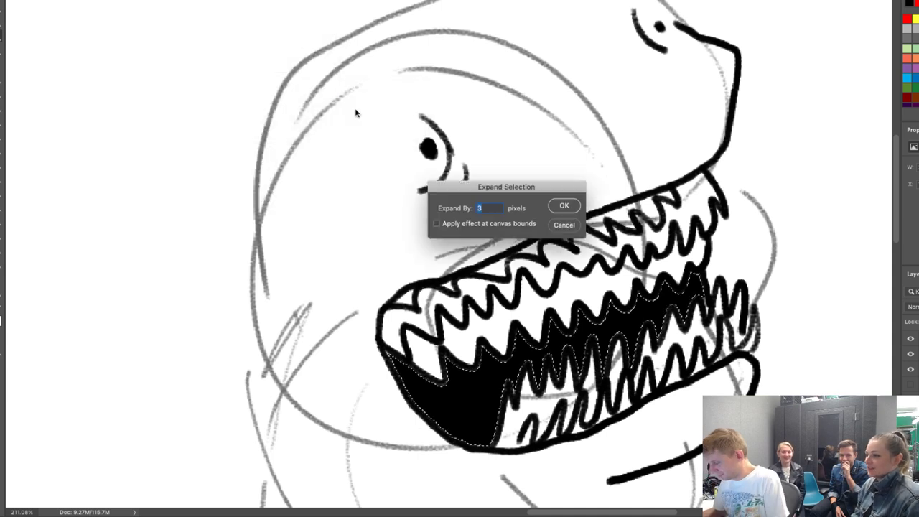
key("Return")
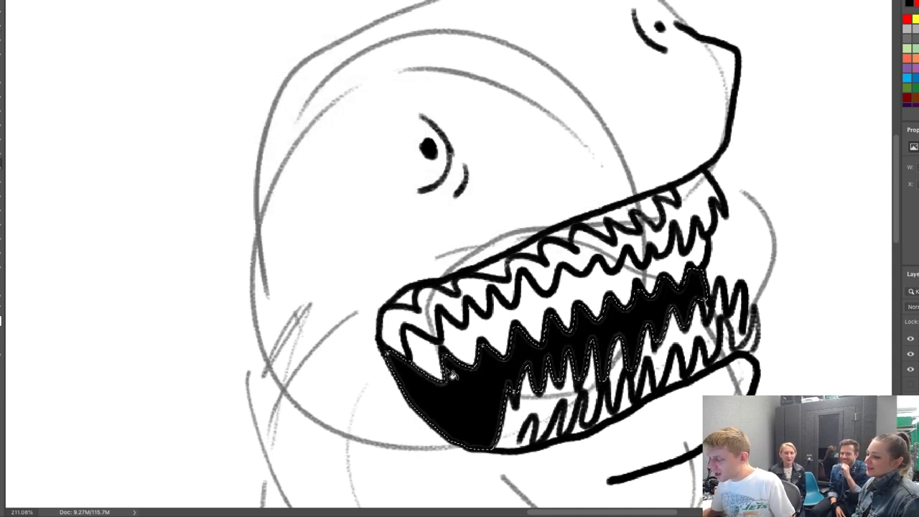
key("alt+BackSpace")
key("ctrl+d")
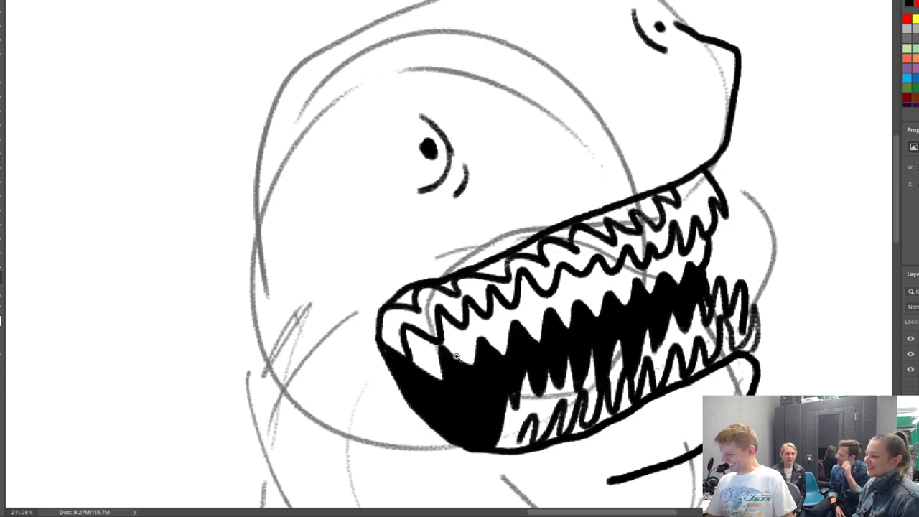
Ink a pair of small linked rings in black on the shark's snout, between its two eyes.
scroll(464, 362, "down", 5)
scroll(725, 118, "up", 2)
scroll(724, 118, "up", 3)
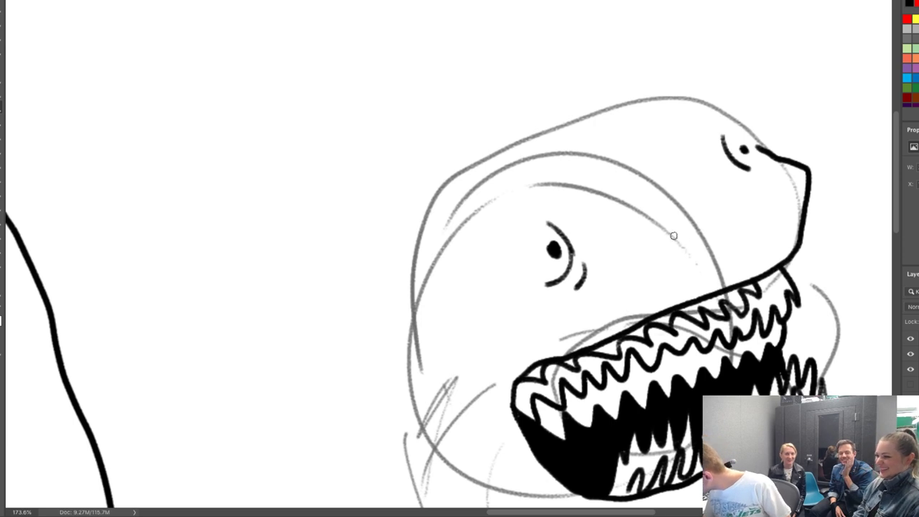
mouse_move(674, 235)
left_mouse_down()
mouse_move(655, 241)
mouse_move(718, 200)
mouse_move(734, 203)
mouse_move(716, 194)
left_mouse_up()
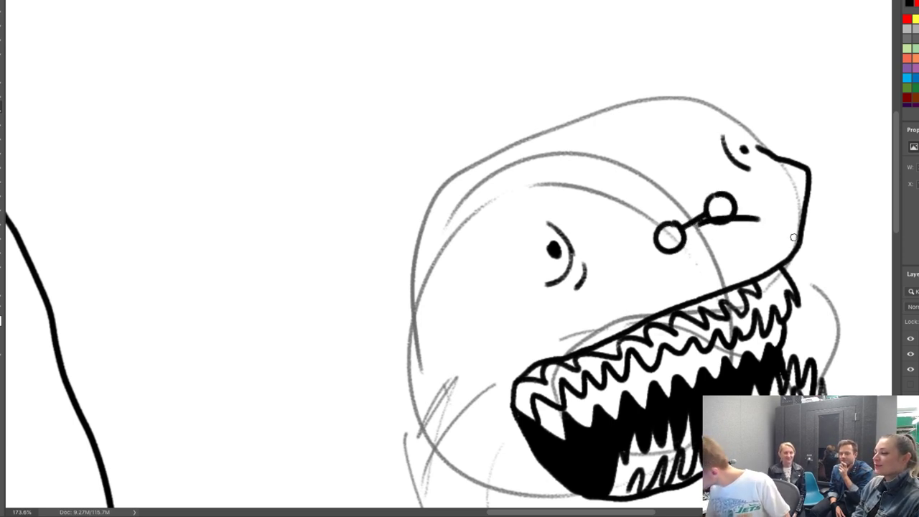
Erase the lower half of the front ring, re-ink a smooth curve beneath it, and add a short dash below.
key("e")
key("bracketright")
key("bracketright")
key("bracketright")
key("bracketright")
mouse_move(711, 227)
left_mouse_down()
mouse_move(754, 224)
mouse_move(747, 211)
mouse_move(763, 214)
left_mouse_up()
key("b")
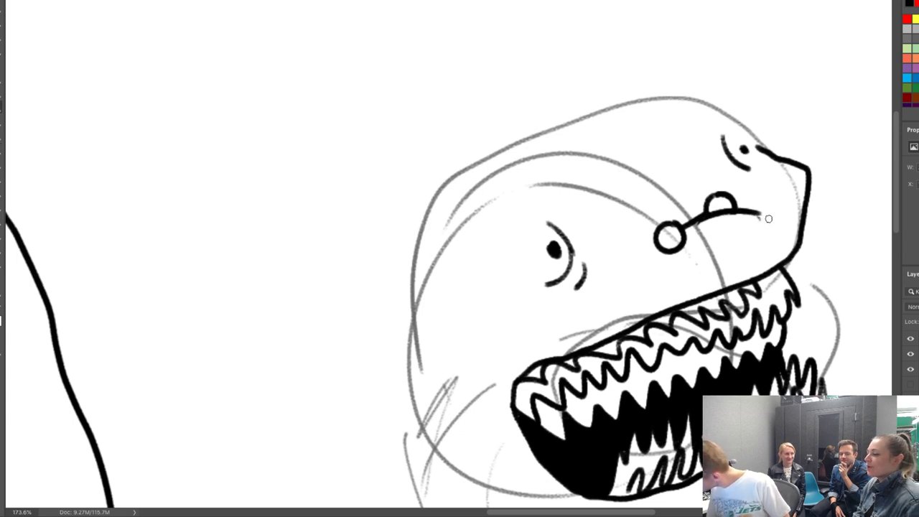
left_click_drag(710, 245, 722, 244)
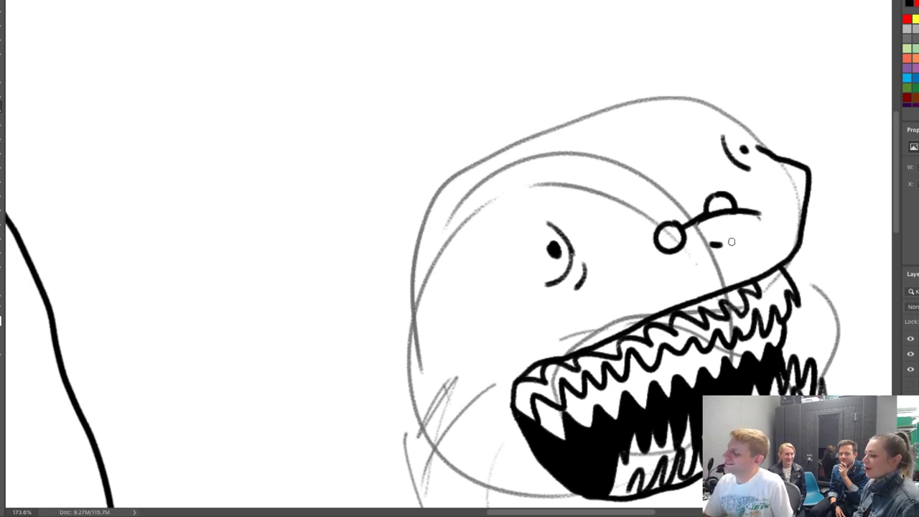
Ink the top of the head from the far eye backwards, and erase the middle of the rear stretch.
mouse_move(758, 146)
left_mouse_down()
mouse_move(704, 101)
mouse_move(662, 94)
mouse_move(496, 169)
left_mouse_up()
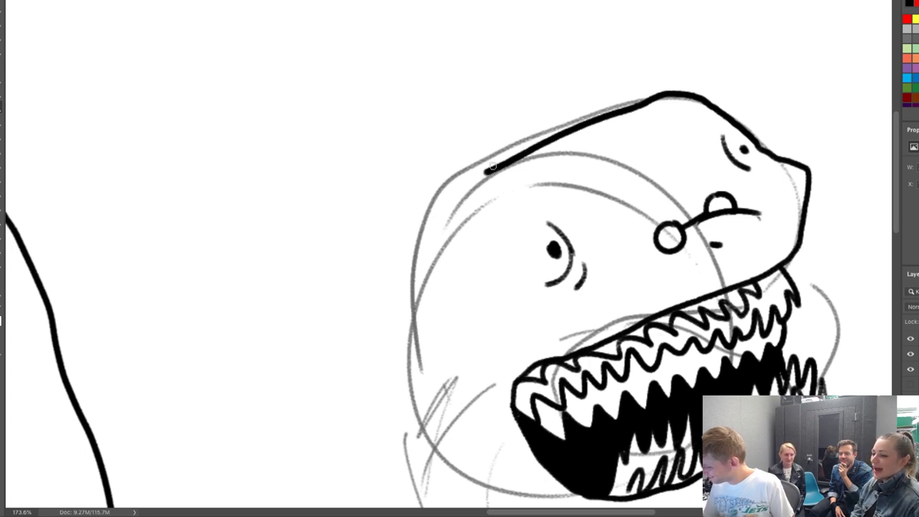
key("e")
left_click_drag(553, 138, 528, 143)
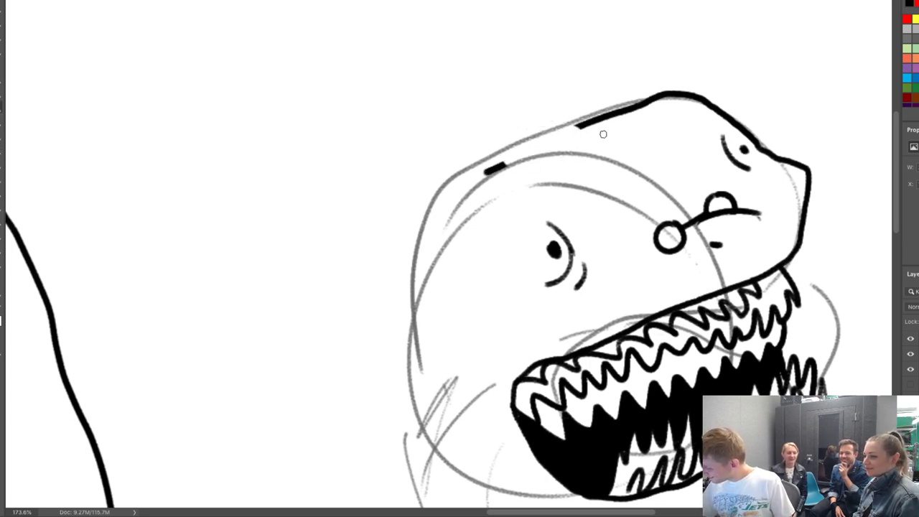
Ink the upright front section of the head fin with two long sides and a ragged base.
mouse_move(601, 135)
left_mouse_down()
mouse_move(577, 119)
mouse_move(593, 107)
mouse_move(615, 128)
mouse_move(579, 2)
mouse_move(497, 18)
left_mouse_up()
key("b")
mouse_move(501, 60)
left_mouse_down()
mouse_move(582, 186)
mouse_move(610, 175)
mouse_move(622, 140)
left_mouse_up()
left_click_drag(615, 108, 585, 153)
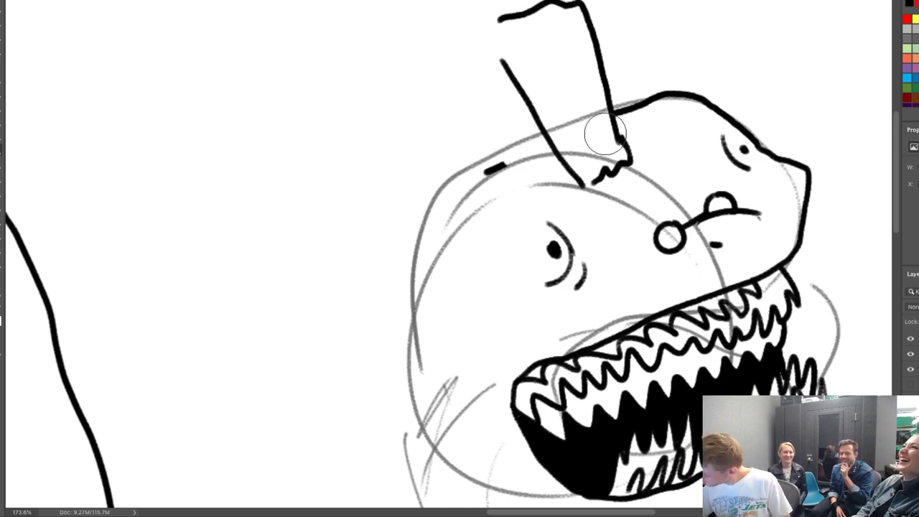
key("ctrl+z")
Detail the head fin with fold lines, base dashes and a jagged rear edge, and outline the back of the head.
left_click_drag(560, 32, 595, 133)
left_click_drag(503, 56, 548, 109)
mouse_move(565, 183)
left_mouse_down()
mouse_move(528, 165)
mouse_move(504, 171)
mouse_move(521, 175)
left_mouse_up()
left_click_drag(515, 143, 526, 153)
left_click_drag(452, 151, 476, 163)
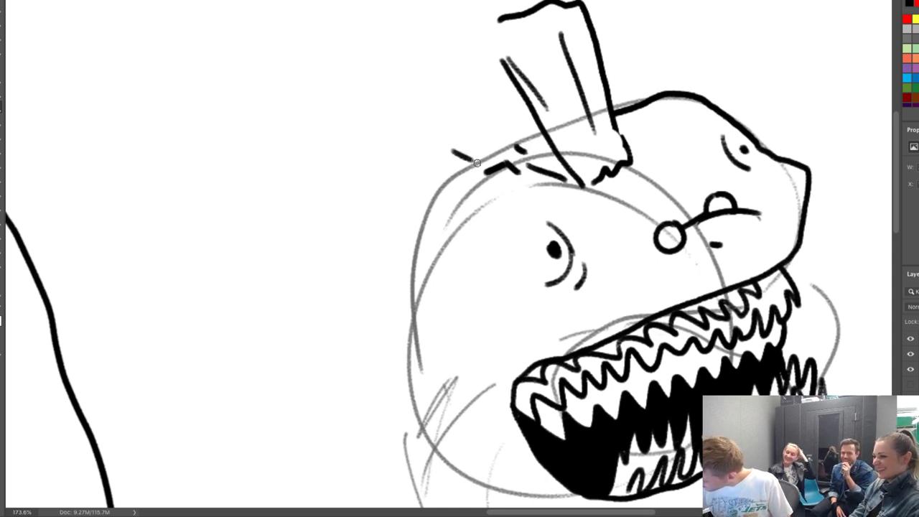
mouse_move(483, 33)
left_mouse_down()
mouse_move(457, 51)
mouse_move(419, 102)
mouse_move(412, 168)
left_mouse_up()
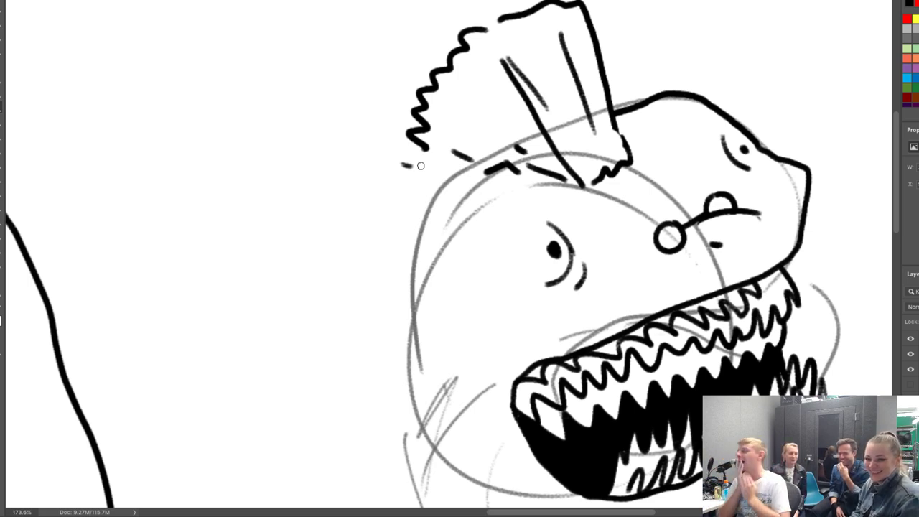
mouse_move(485, 174)
left_mouse_down()
mouse_move(415, 236)
mouse_move(406, 320)
left_mouse_up()
Ink the raised bent arm from under the jaw to the elbow and up to the flat open hand.
scroll(627, 292, "down", 10)
scroll(627, 292, "up", 4)
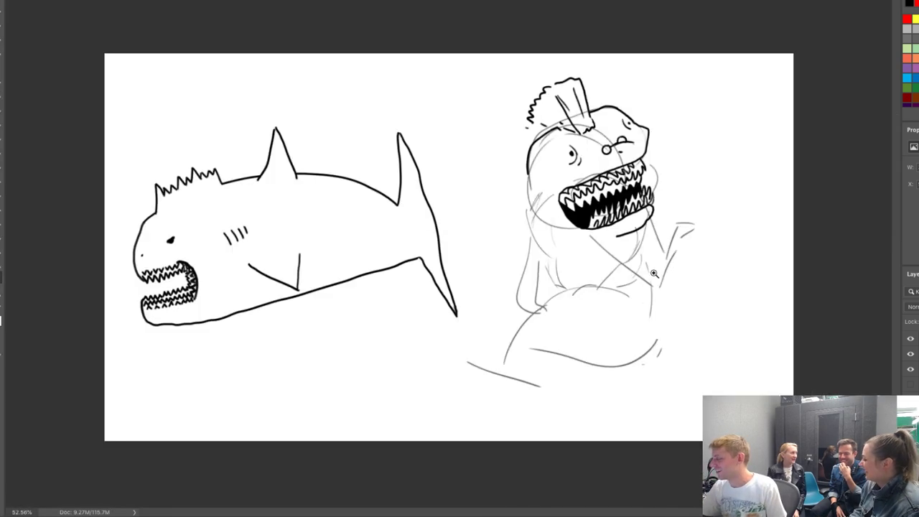
scroll(658, 213, "up", 4)
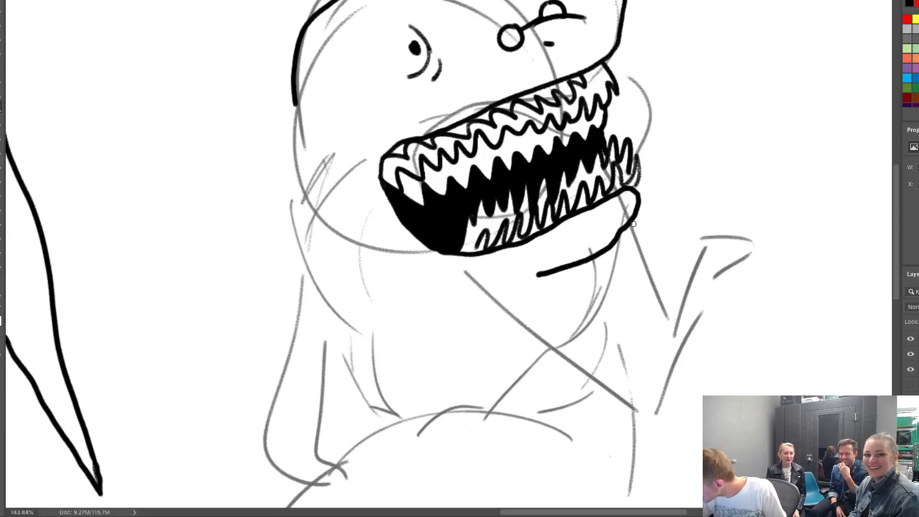
left_click_drag(633, 224, 666, 303)
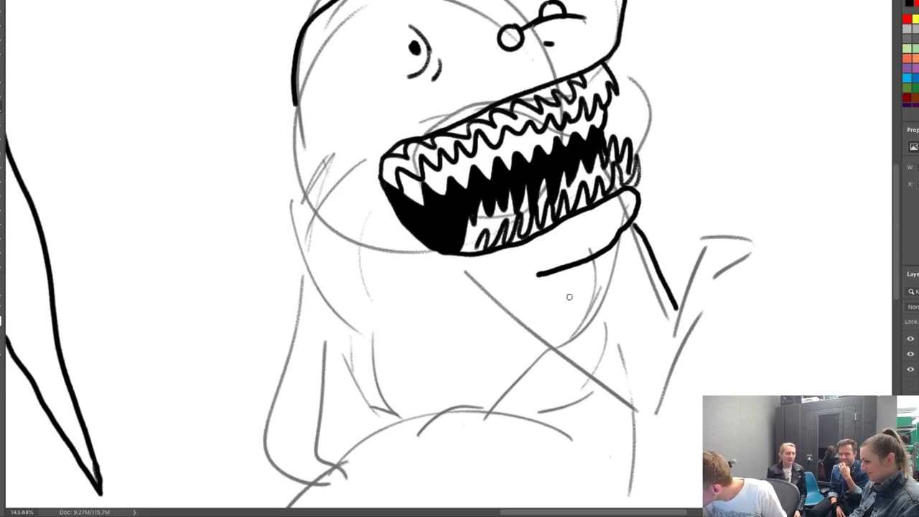
mouse_move(551, 328)
left_mouse_down()
mouse_move(603, 368)
mouse_move(660, 395)
mouse_move(682, 392)
mouse_move(705, 337)
left_mouse_up()
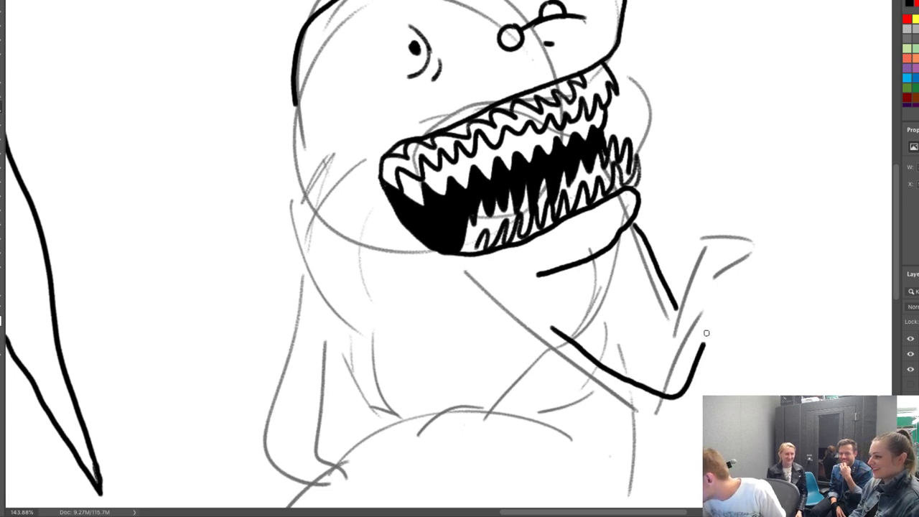
mouse_move(679, 307)
left_mouse_down()
mouse_move(704, 247)
mouse_move(715, 239)
mouse_move(764, 243)
mouse_move(723, 273)
mouse_move(701, 343)
left_mouse_up()
Draw a round wrapped candy with twisted ends resting on the raised hand.
mouse_move(712, 220)
left_mouse_down()
mouse_move(743, 230)
mouse_move(751, 203)
mouse_move(736, 191)
mouse_move(711, 198)
mouse_move(711, 216)
mouse_move(744, 206)
mouse_move(743, 219)
mouse_move(759, 217)
mouse_move(777, 237)
mouse_move(790, 200)
mouse_move(758, 214)
left_mouse_up()
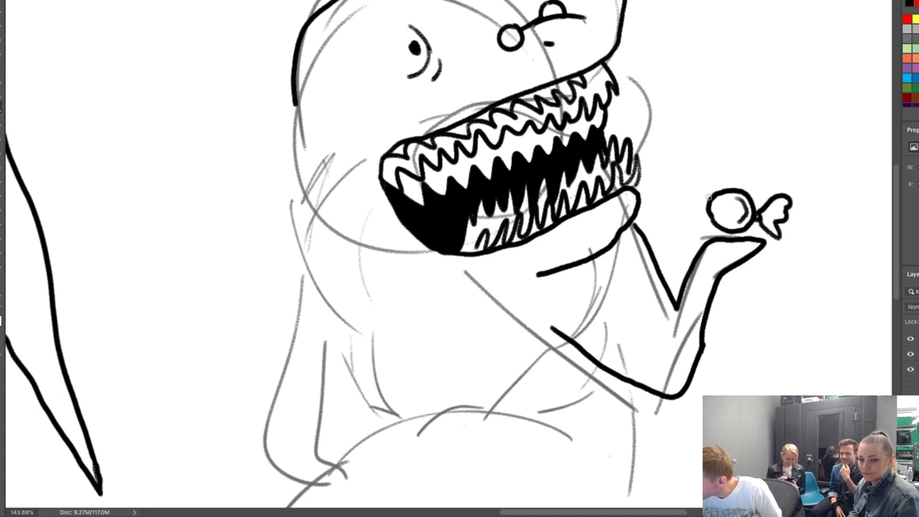
mouse_move(708, 196)
left_mouse_down()
mouse_move(687, 188)
mouse_move(684, 217)
mouse_move(707, 216)
mouse_move(698, 203)
left_mouse_up()
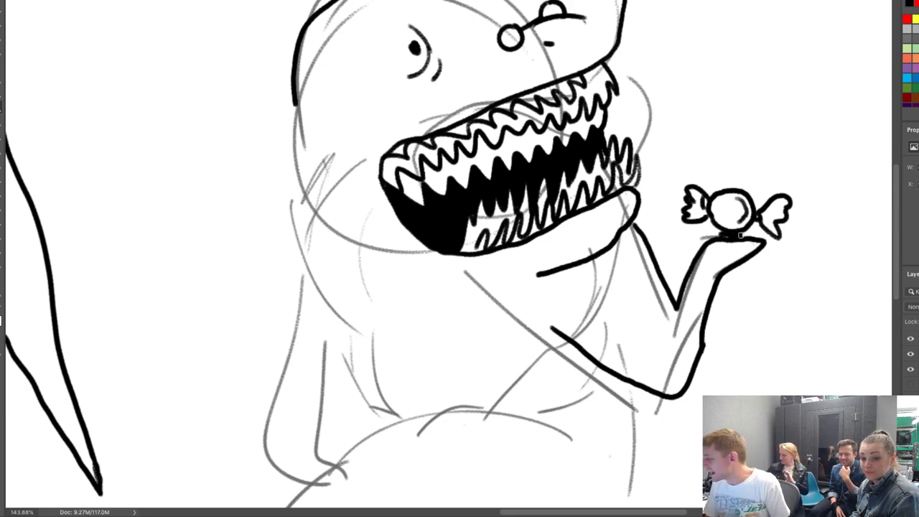
Ink the back of the head, the underside of the lower jaw, and the shoulder bump of the hanging arm.
scroll(747, 221, "down", 5)
scroll(597, 213, "up", 3)
scroll(597, 212, "up", 4)
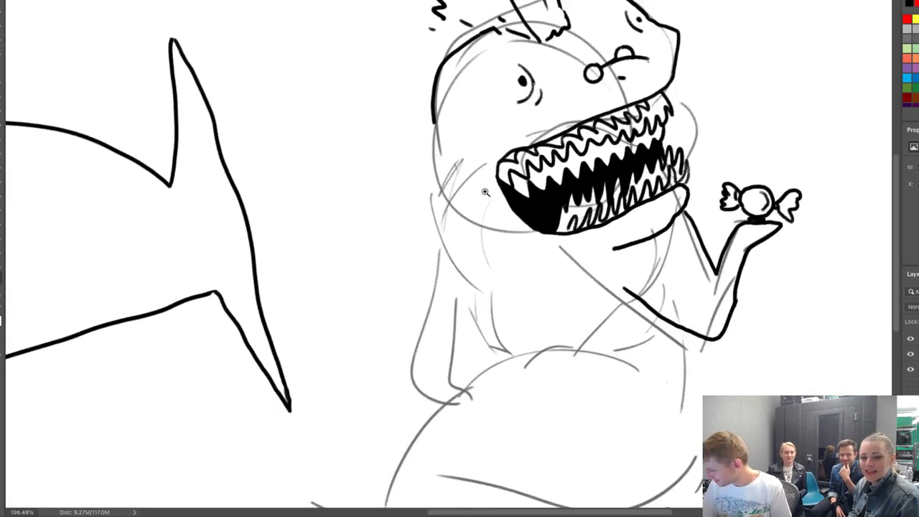
mouse_move(418, 81)
left_mouse_down()
mouse_move(428, 176)
mouse_move(445, 206)
left_mouse_up()
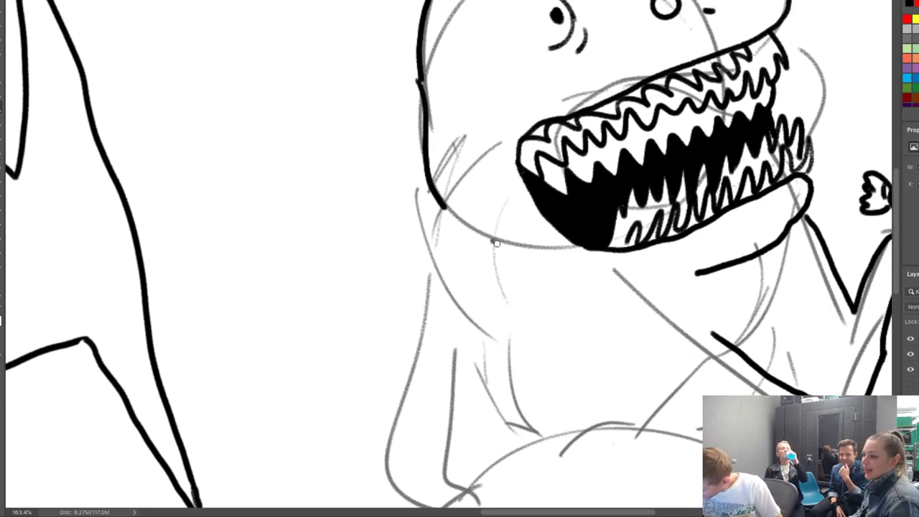
mouse_move(495, 243)
left_mouse_down()
mouse_move(549, 273)
mouse_move(649, 272)
left_mouse_up()
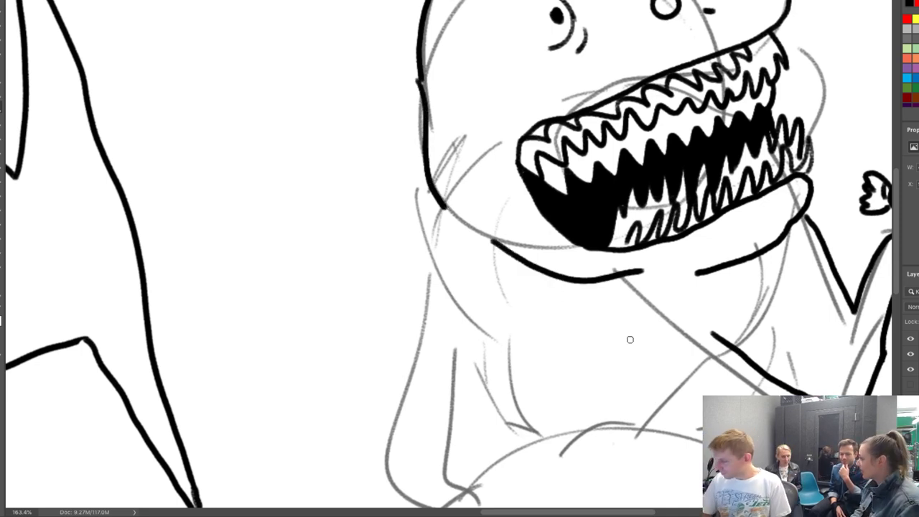
mouse_move(429, 188)
left_mouse_down()
mouse_move(418, 241)
mouse_move(432, 307)
left_mouse_up()
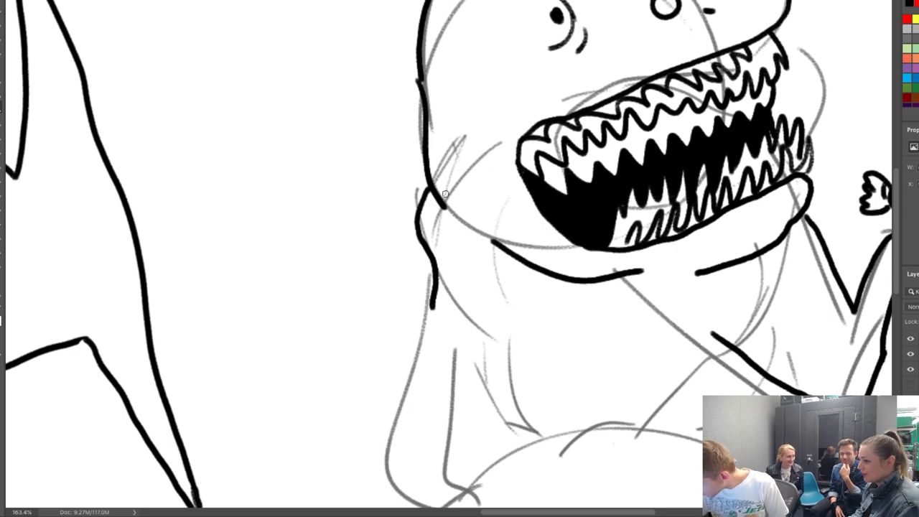
Ink the upper curve of the round belly over the grey sketch line.
left_click_drag(565, 290, 519, 350)
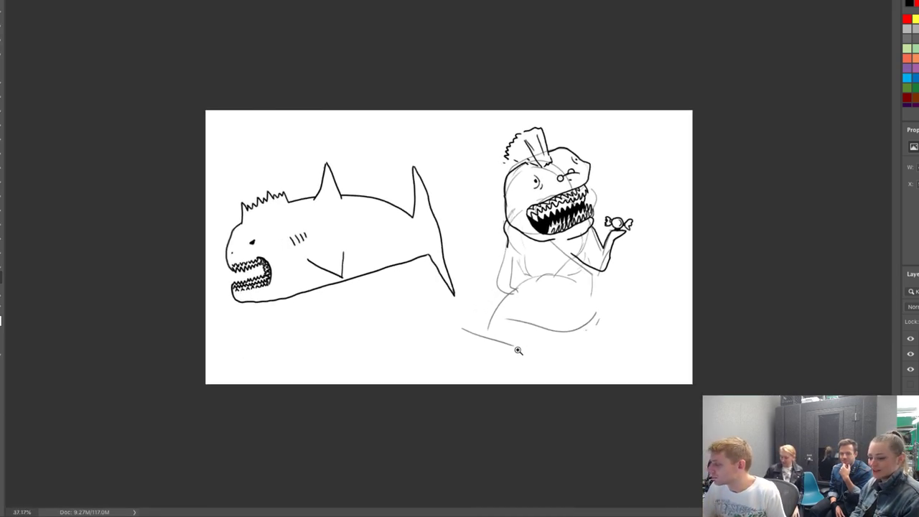
left_click_drag(546, 277, 599, 236)
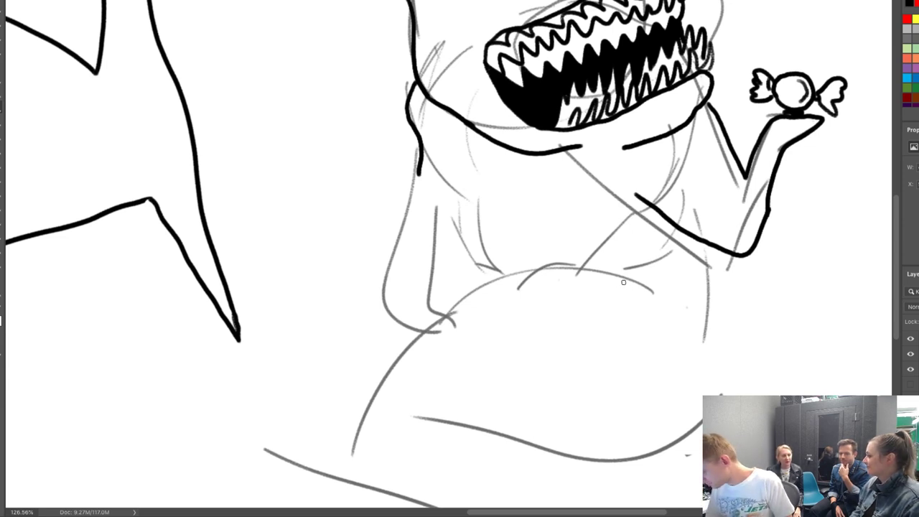
mouse_move(650, 287)
left_mouse_down()
mouse_move(553, 261)
mouse_move(491, 273)
mouse_move(441, 303)
left_mouse_up()
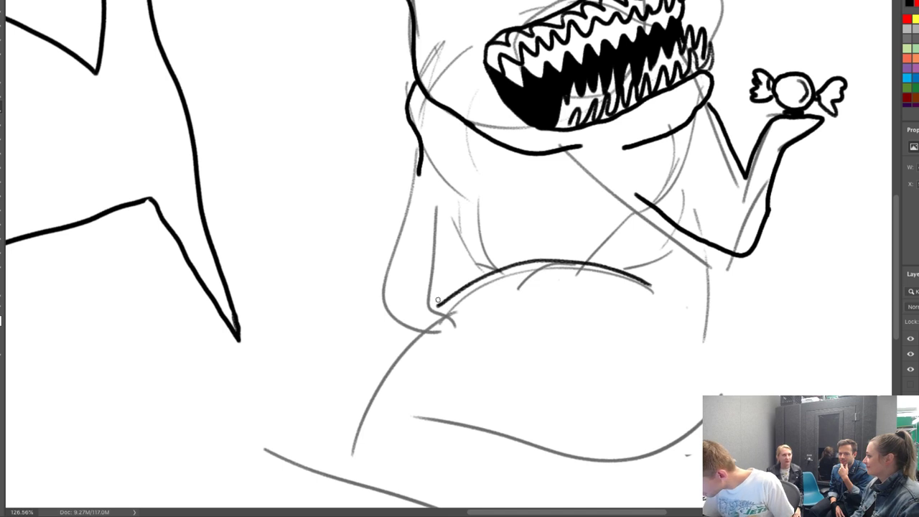
Ink the hanging arm with its hand and crease lines, plus the adjoining torso side down to the belly.
mouse_move(449, 189)
left_mouse_down()
mouse_move(438, 297)
mouse_move(465, 328)
mouse_move(416, 334)
mouse_move(388, 268)
mouse_move(418, 167)
left_mouse_up()
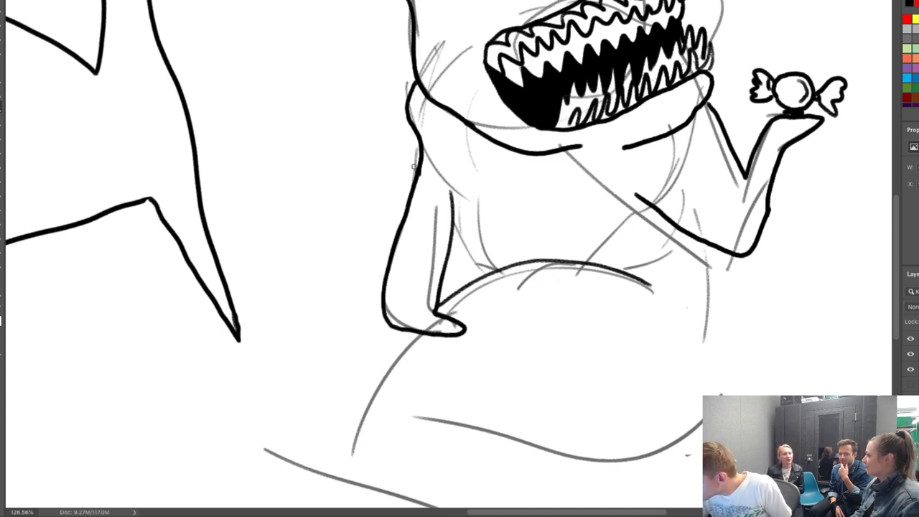
left_click_drag(400, 311, 429, 306)
mouse_move(432, 181)
left_mouse_down()
mouse_move(443, 232)
mouse_move(447, 217)
left_mouse_up()
left_click_drag(444, 195, 451, 241)
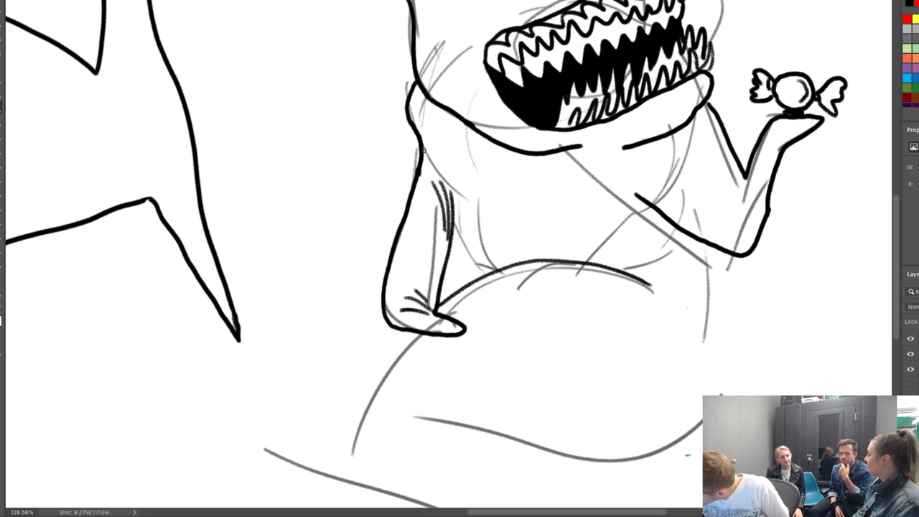
mouse_move(443, 179)
left_mouse_down()
mouse_move(457, 208)
mouse_move(473, 208)
mouse_move(465, 233)
left_mouse_up()
mouse_move(463, 224)
left_mouse_down()
mouse_move(479, 272)
mouse_move(478, 254)
mouse_move(491, 271)
left_mouse_up()
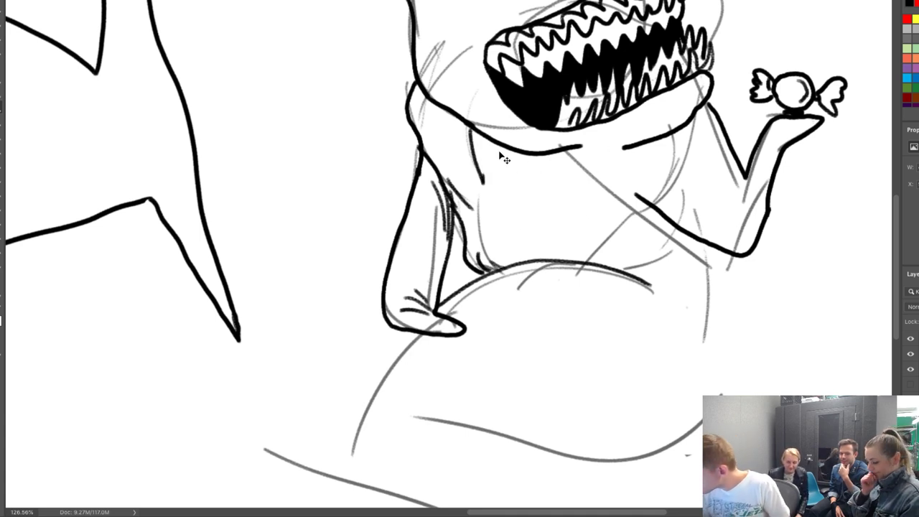
Erase the rear jaw line and upper torso line, and re-ink the torso side from the shoulder to the inner arm.
mouse_move(431, 104)
left_mouse_down()
mouse_move(428, 93)
mouse_move(482, 126)
left_mouse_up()
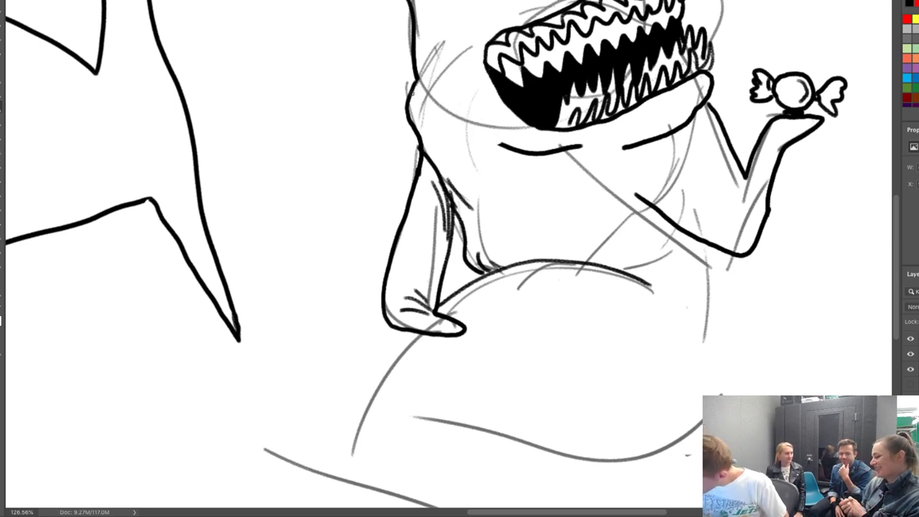
mouse_move(446, 122)
left_mouse_down()
mouse_move(455, 166)
mouse_move(444, 189)
mouse_move(433, 149)
mouse_move(451, 186)
left_mouse_up()
key("b")
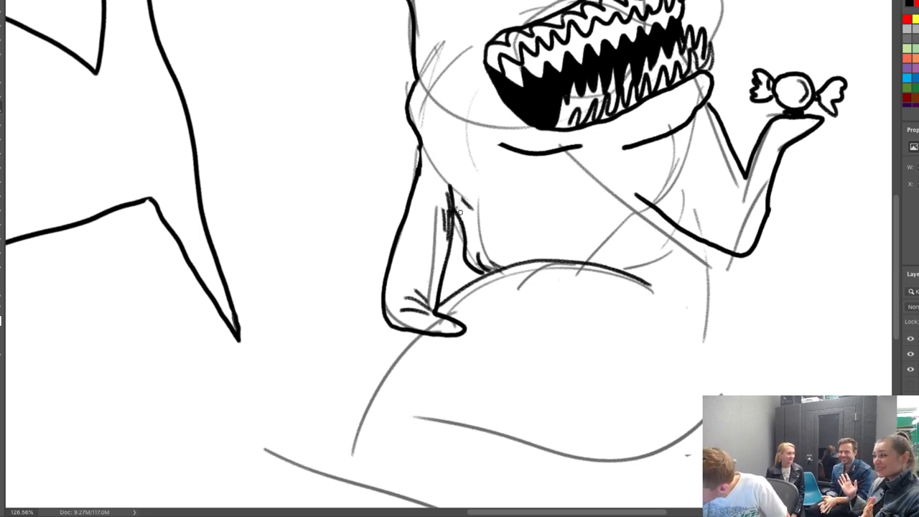
key("e")
key("b")
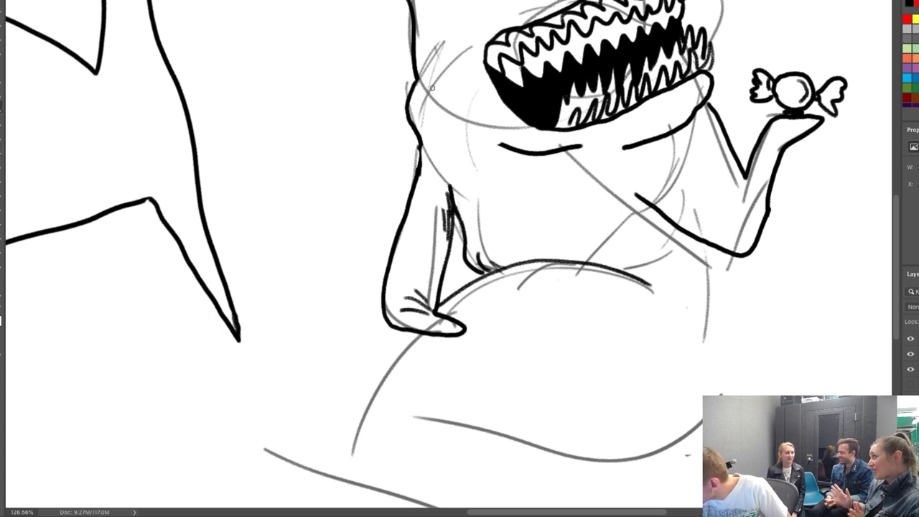
left_click_drag(410, 97, 448, 191)
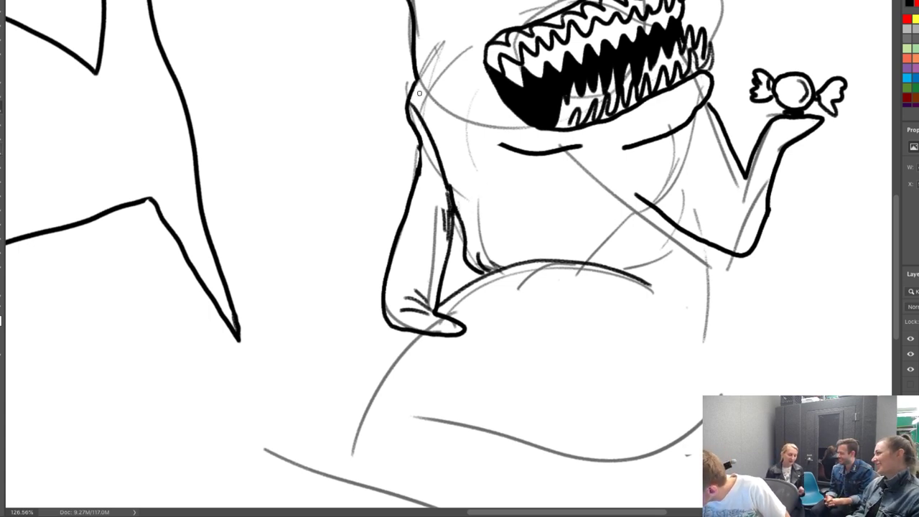
Ink a U-shaped neckline below the jaw with a second line beside its far edge, and add curly chest hairs.
mouse_move(419, 93)
left_mouse_down()
mouse_move(499, 208)
mouse_move(528, 226)
mouse_move(594, 226)
mouse_move(622, 205)
mouse_move(574, 246)
left_mouse_up()
mouse_move(543, 214)
left_mouse_down()
mouse_move(545, 192)
mouse_move(558, 185)
mouse_move(507, 176)
left_mouse_up()
mouse_move(548, 195)
left_mouse_down()
mouse_move(590, 202)
mouse_move(600, 194)
left_mouse_up()
mouse_move(572, 184)
left_mouse_down()
mouse_move(575, 168)
mouse_move(528, 174)
left_mouse_up()
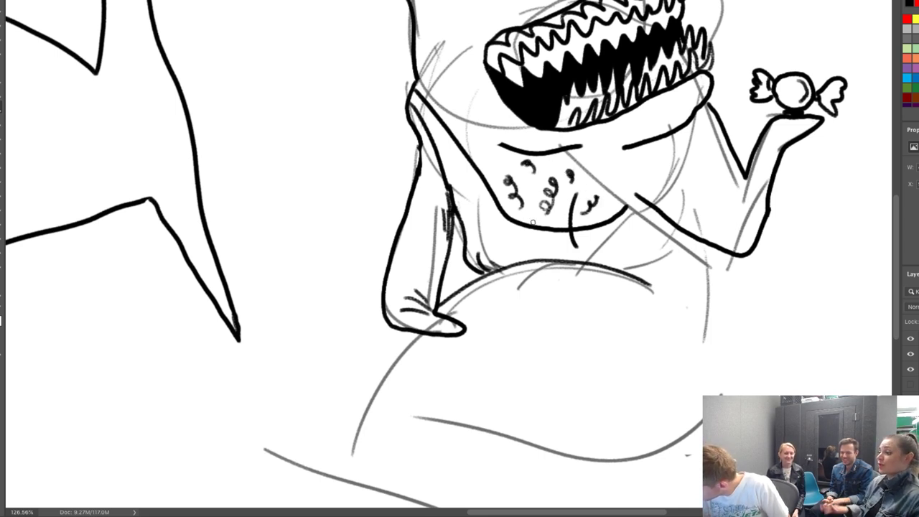
left_click_drag(538, 219, 537, 231)
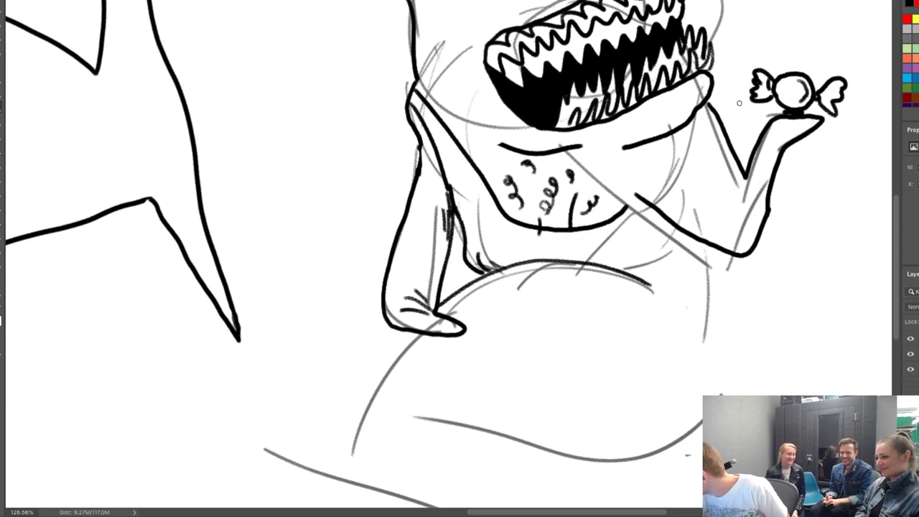
left_click_drag(624, 207, 654, 136)
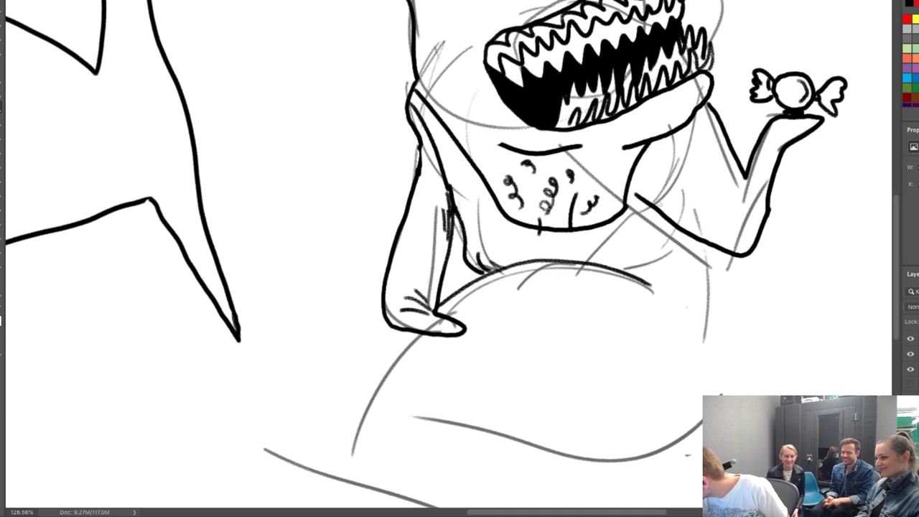
left_click_drag(657, 205, 670, 137)
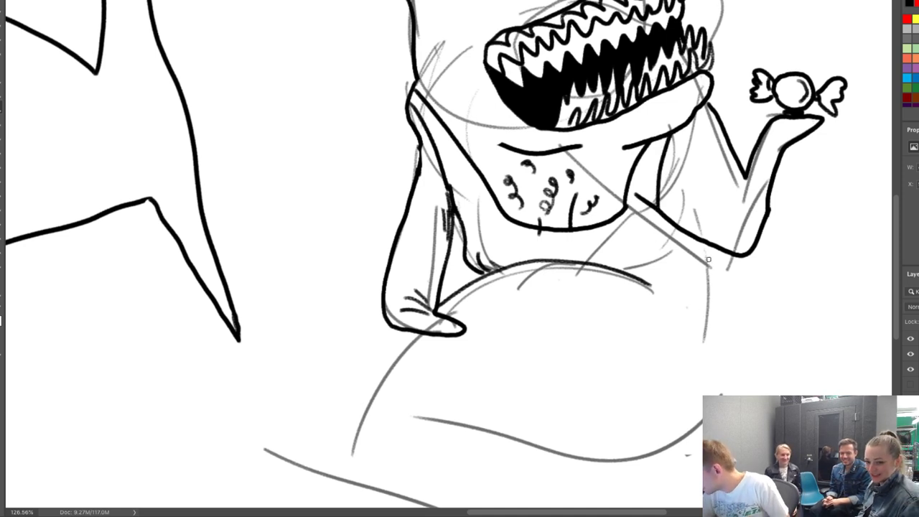
Ink the short body line below the raised elbow and extend the belly outline down its far side with small creases.
left_click_drag(705, 243, 718, 299)
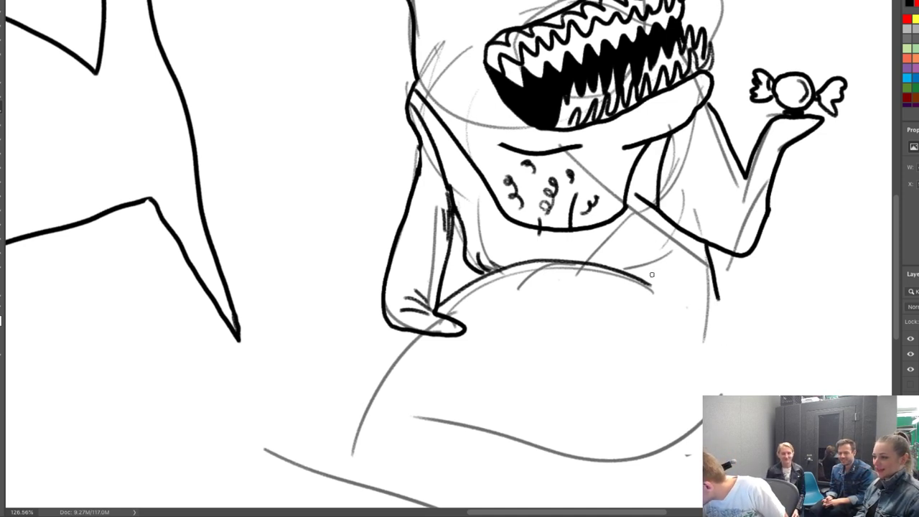
mouse_move(652, 274)
left_mouse_down()
mouse_move(686, 266)
mouse_move(684, 292)
mouse_move(700, 304)
mouse_move(726, 393)
left_mouse_up()
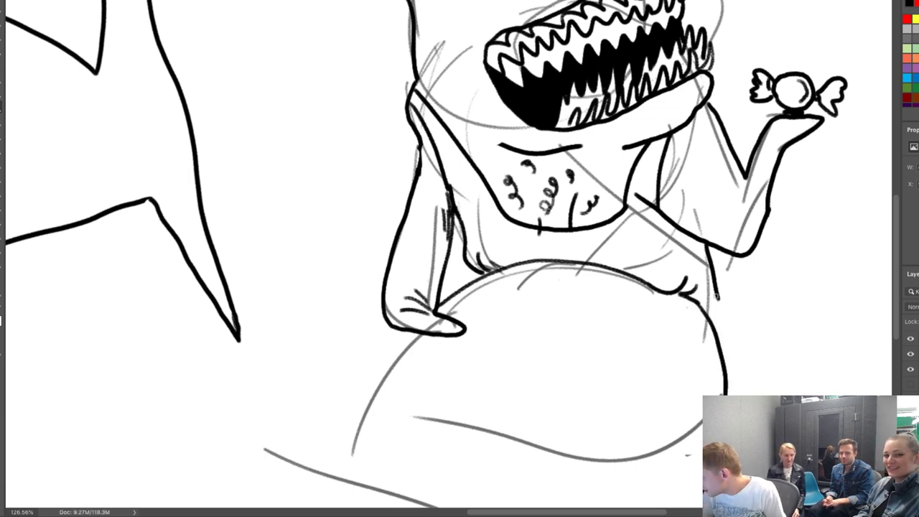
Ink the body line down to the belly, the nearly flat underside, and the belly side tapering from the hanging hand to the tail.
left_click_drag(716, 295, 716, 322)
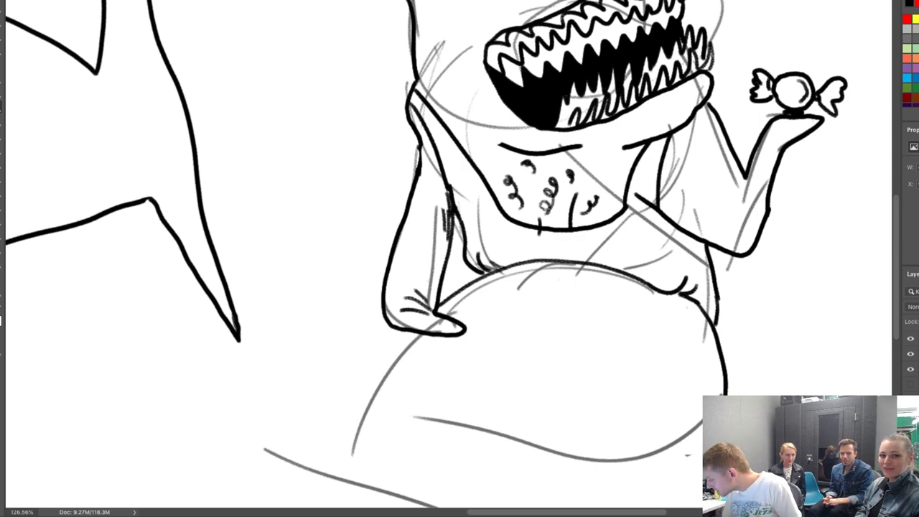
mouse_move(638, 448)
left_mouse_down()
mouse_move(472, 441)
mouse_move(365, 451)
mouse_move(348, 464)
left_mouse_up()
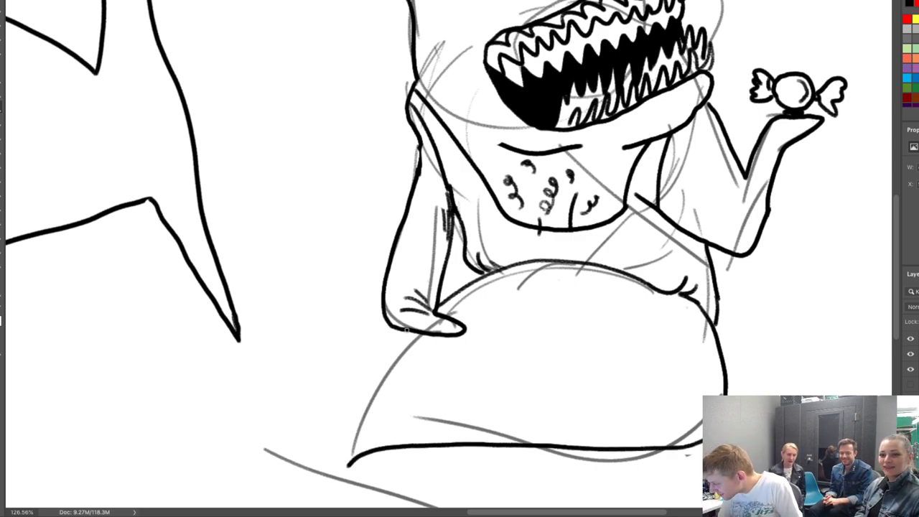
left_click_drag(407, 329, 327, 460)
Ink the two-lobed tail fin at the narrow end of the body, with a pointed notch between the lobes.
key("h")
mouse_move(503, 269)
left_mouse_down()
mouse_move(541, 208)
mouse_move(587, 412)
left_mouse_up()
mouse_move(324, 272)
left_mouse_down()
mouse_move(189, 302)
mouse_move(180, 318)
mouse_move(345, 307)
mouse_move(353, 327)
mouse_move(385, 326)
left_mouse_up()
mouse_move(351, 278)
left_mouse_down()
mouse_move(412, 326)
mouse_move(382, 325)
left_mouse_up()
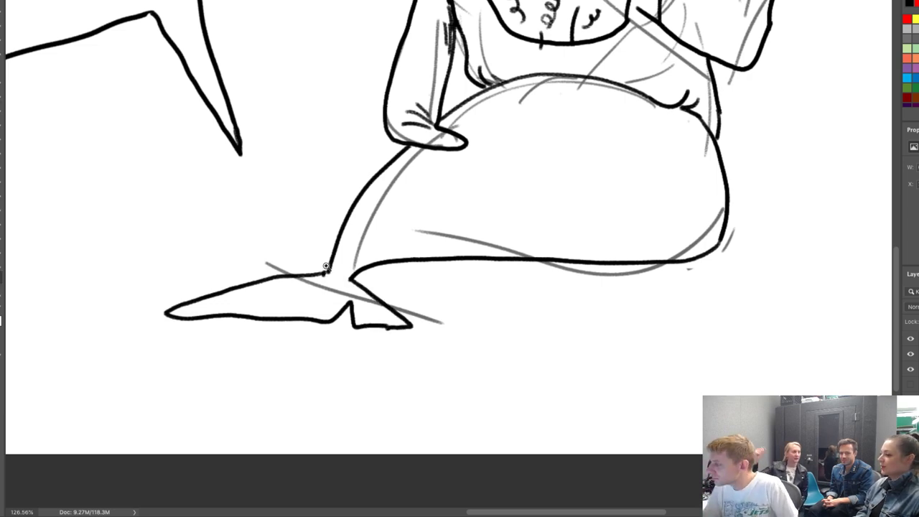
Ink a large triangular fin behind the raised arm, joining it to the character's back.
key("h")
left_click_drag(324, 275, 777, 190)
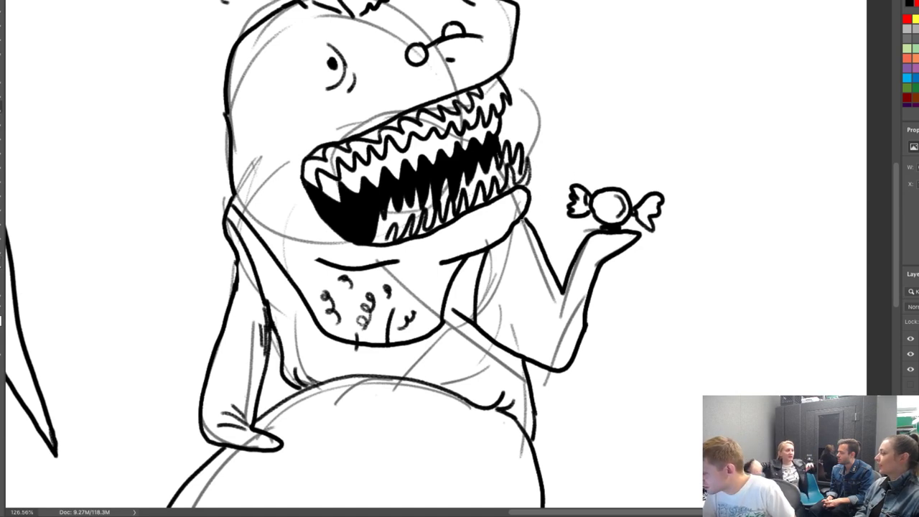
mouse_move(528, 191)
left_mouse_down()
mouse_move(560, 172)
mouse_move(645, 152)
mouse_move(733, 170)
mouse_move(751, 188)
left_mouse_up()
key("ctrl+z")
mouse_move(537, 232)
left_mouse_down()
mouse_move(610, 256)
mouse_move(670, 328)
mouse_move(708, 398)
mouse_move(589, 406)
mouse_move(530, 446)
left_mouse_up()
scroll(696, 249, "down", 5)
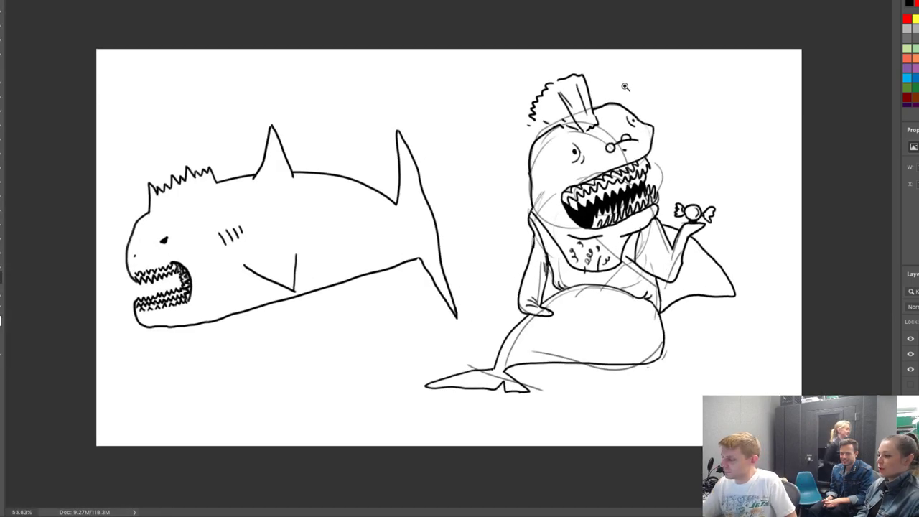
Ink the rest of the head fin's wavy rear edge and the dark fold at its base, and hide the grey sketch layer.
scroll(626, 87, "up", 4)
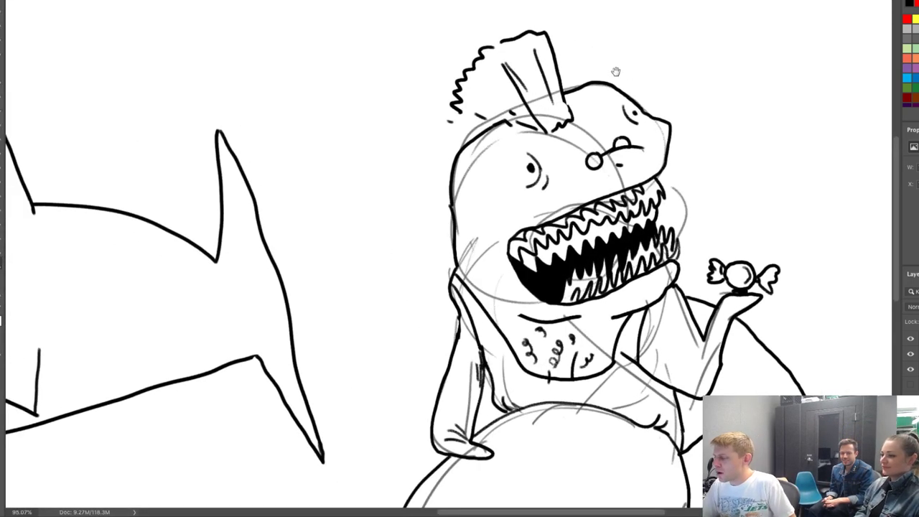
scroll(443, 115, "up", 3)
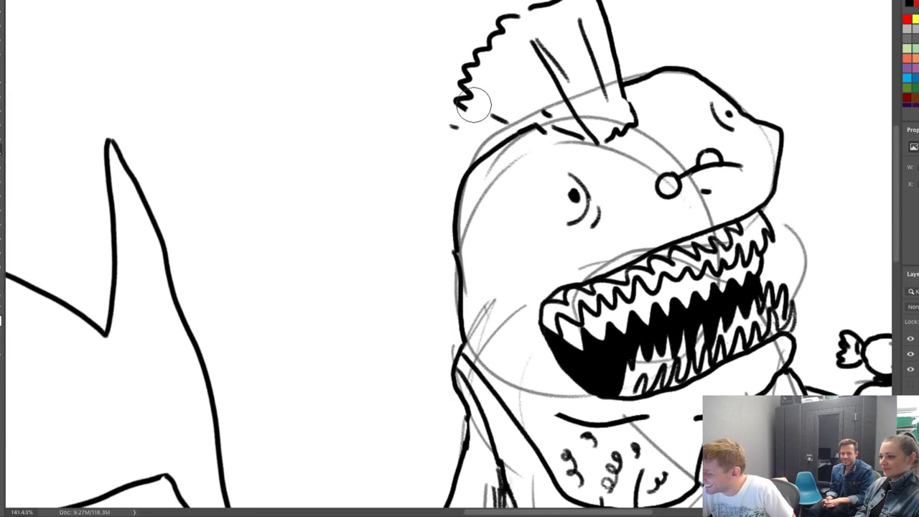
left_click_drag(453, 115, 458, 176)
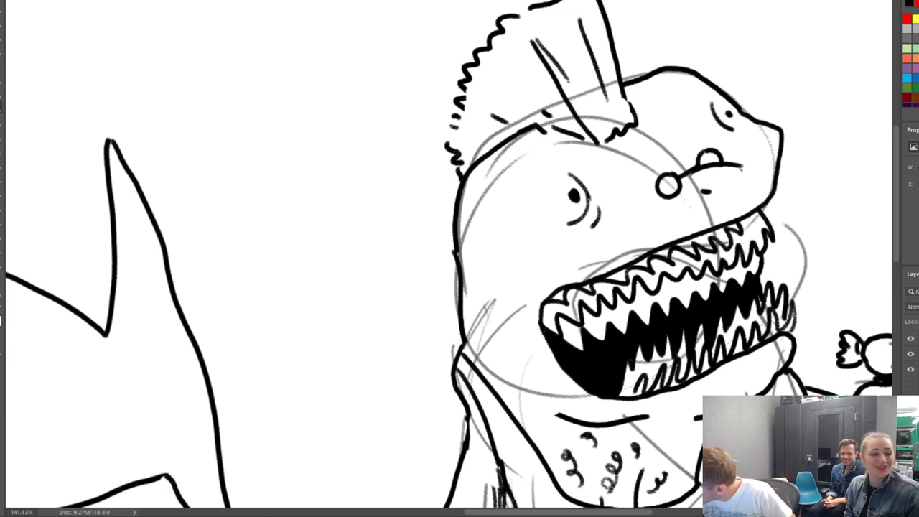
left_click_drag(491, 107, 539, 132)
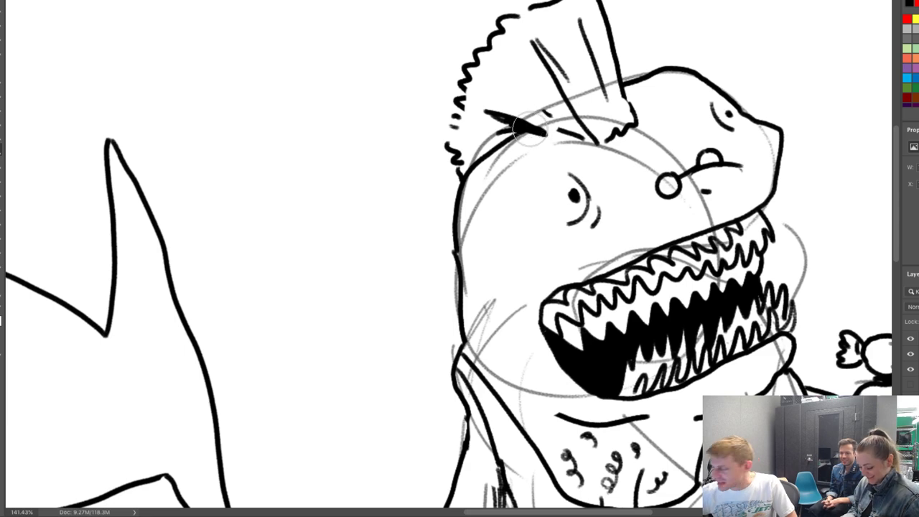
key("ctrl+0")
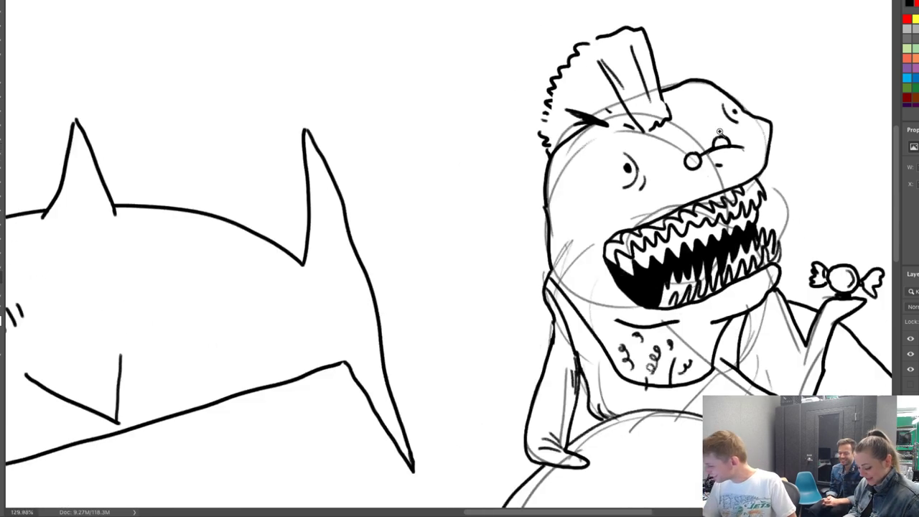
left_click(910, 354)
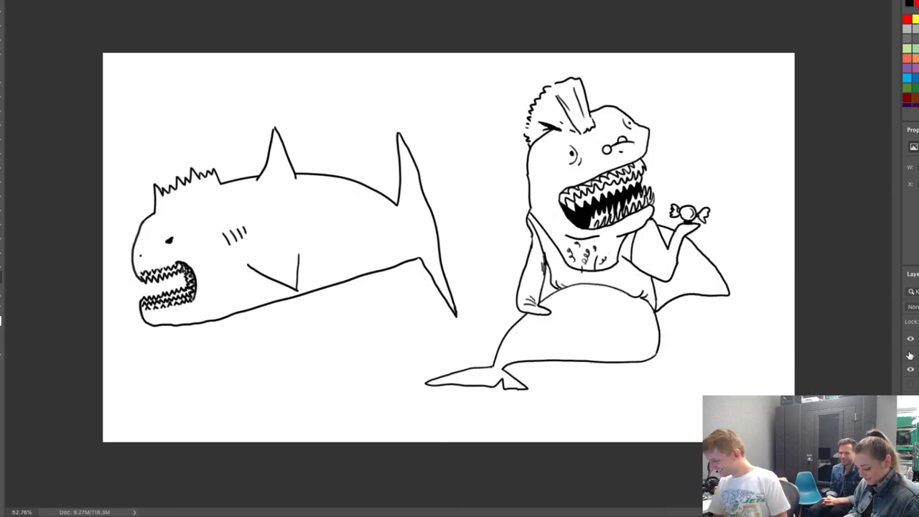
Draw wrinkle lines on the face: a mouth-corner crease, a long cheek fold, forehead creases and a brow line below the head fin.
scroll(646, 182, "up", 5)
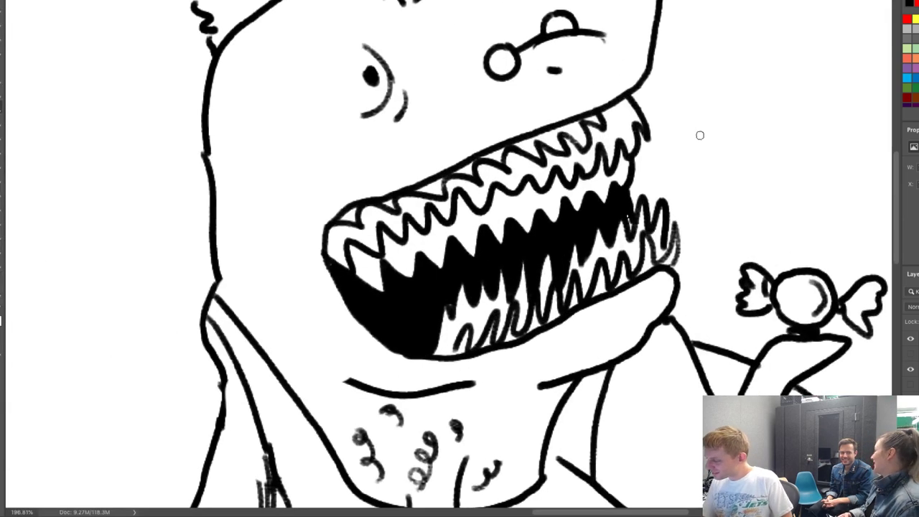
mouse_move(313, 201)
left_mouse_down()
mouse_move(297, 237)
mouse_move(302, 267)
left_mouse_up()
left_click_drag(444, 73, 259, 219)
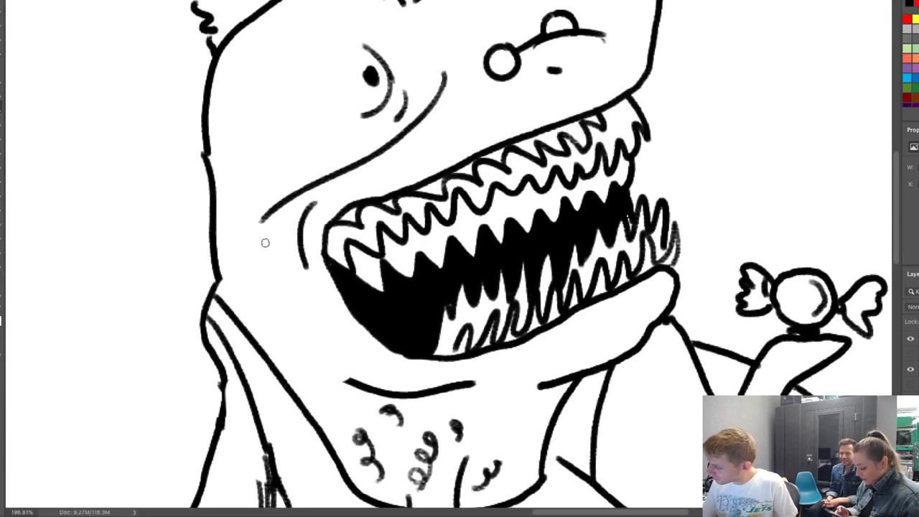
key("h")
left_click_drag(443, 134, 679, 79)
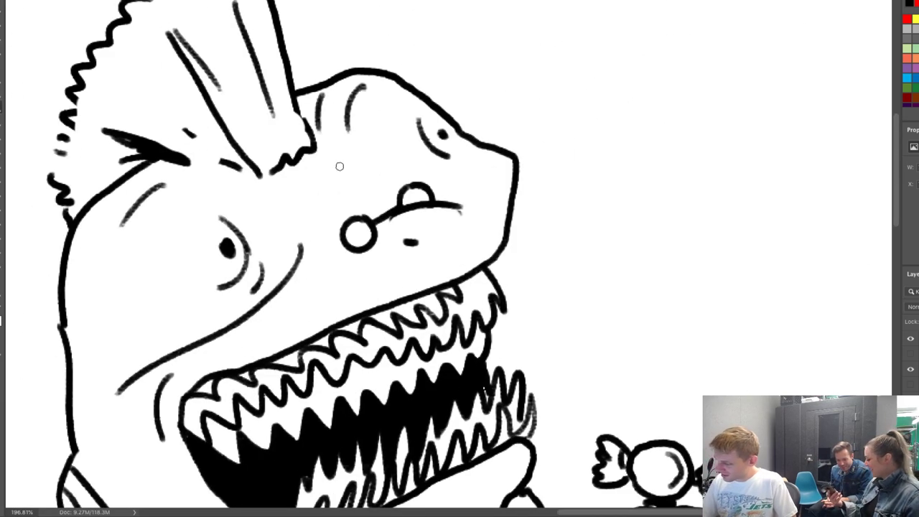
left_click_drag(198, 194, 325, 160)
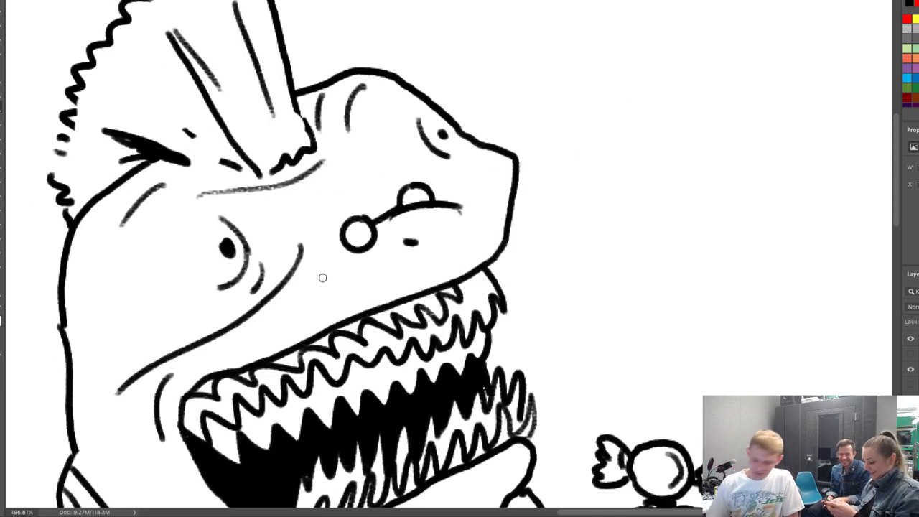
Add short stubble marks and dots above the mouth, around the snout and along the lower jaw.
left_click_drag(270, 331, 279, 320)
left_click_drag(297, 316, 298, 326)
left_click_drag(409, 267, 413, 271)
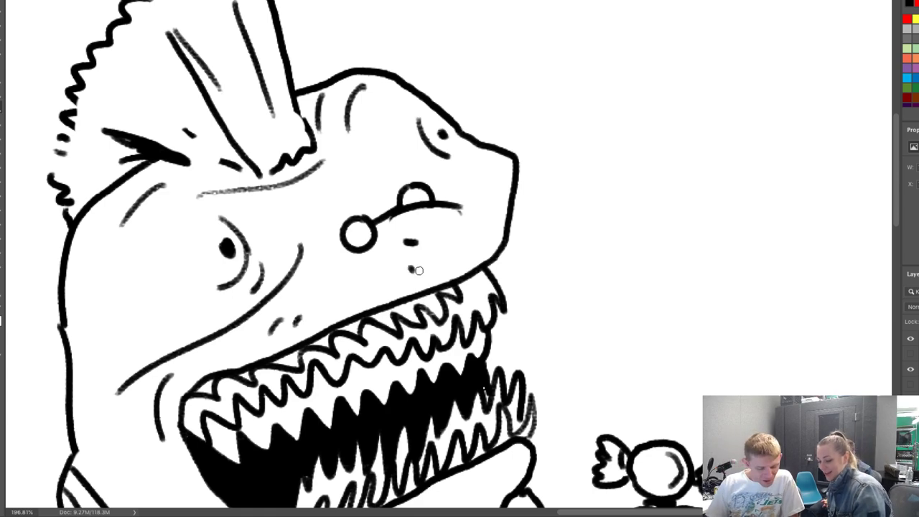
mouse_move(514, 192)
left_mouse_down()
mouse_move(530, 189)
mouse_move(527, 211)
left_mouse_up()
left_click_drag(515, 229, 524, 231)
scroll(550, 277, "down", 5)
key("b")
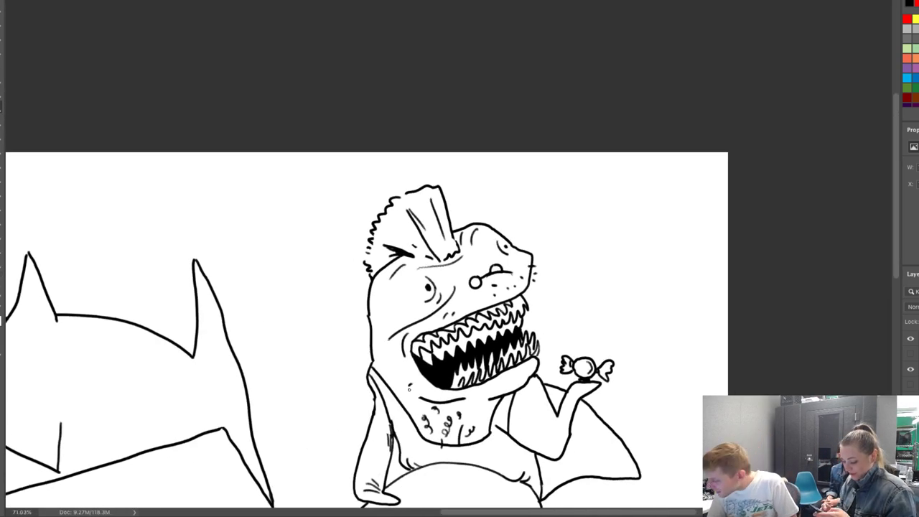
left_click_drag(546, 360, 540, 355)
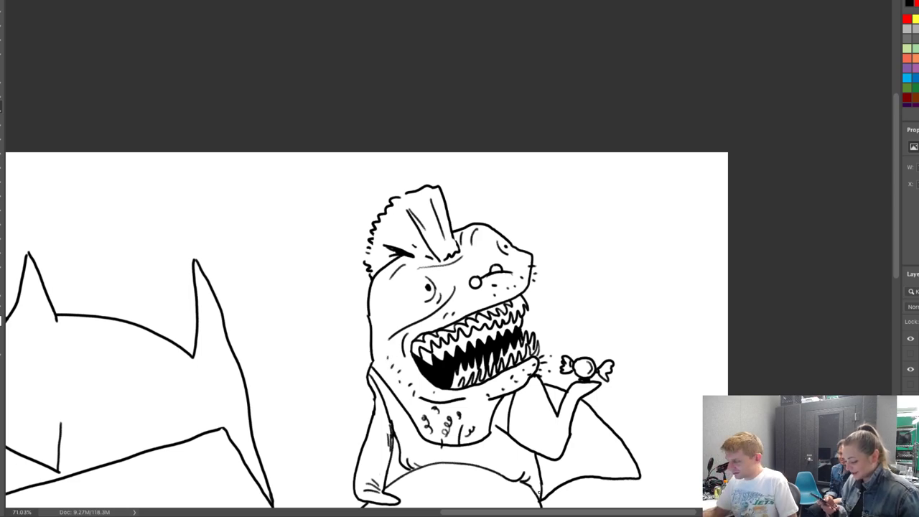
Hide the original shark drawing's layer and move the humanlike shark to the left half of the canvas.
key("ctrl+0")
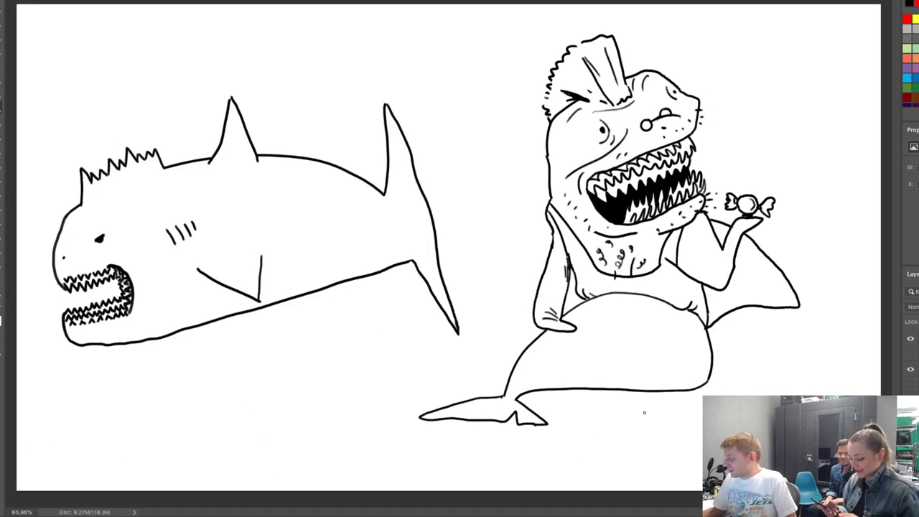
scroll(719, 330, "up", 3)
scroll(722, 330, "down", 4)
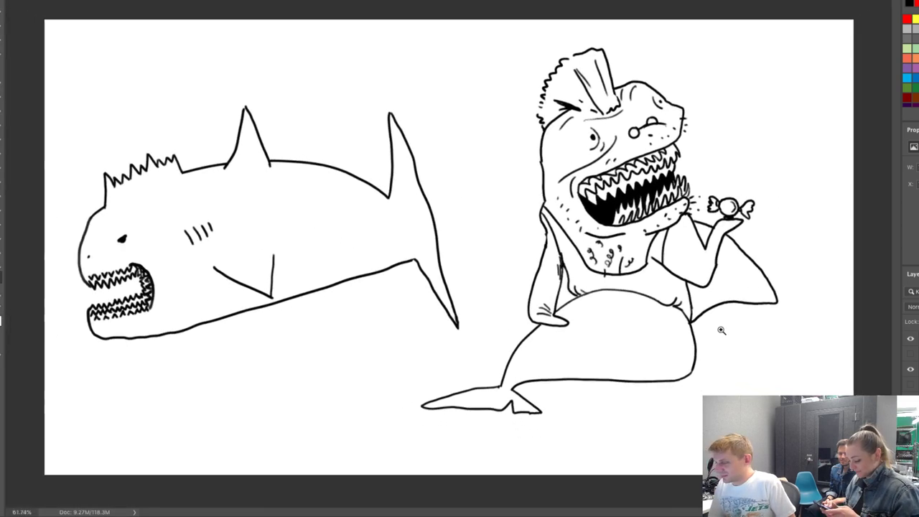
scroll(722, 330, "down", 2)
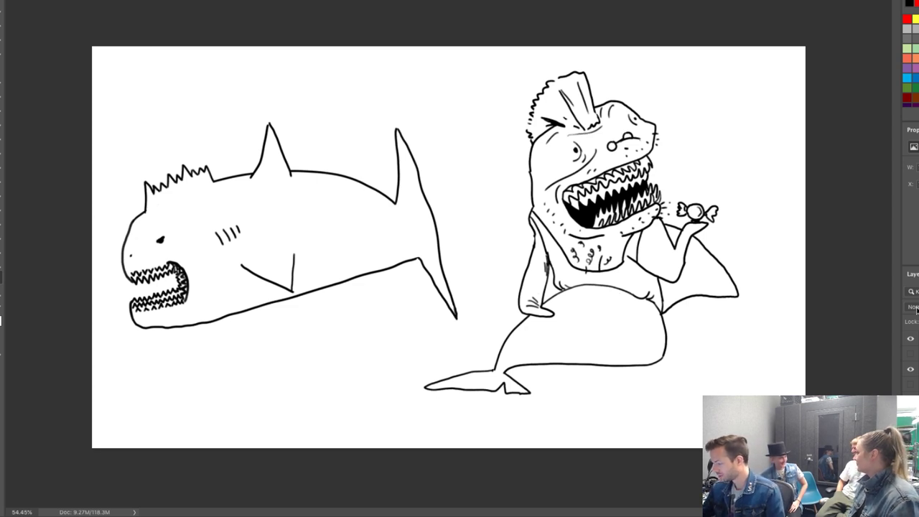
left_click(910, 369)
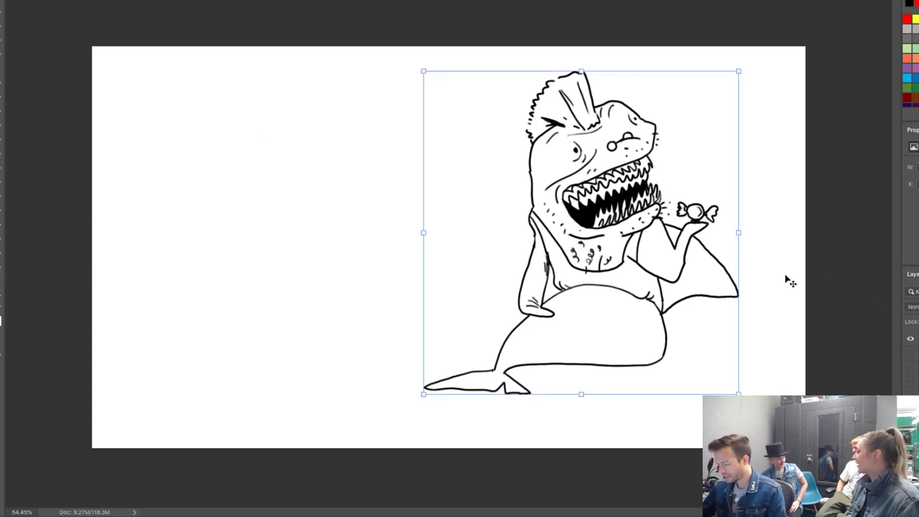
mouse_move(708, 332)
left_mouse_down()
mouse_move(376, 330)
mouse_move(385, 333)
left_mouse_up()
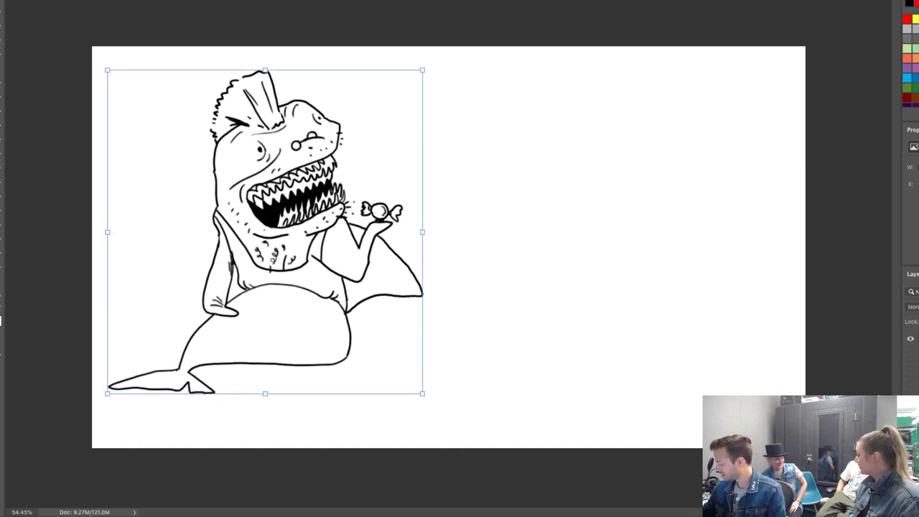
Add a new layer and try a brush stroke on the blank half of the canvas.
key("ctrl+shift+alt+n")
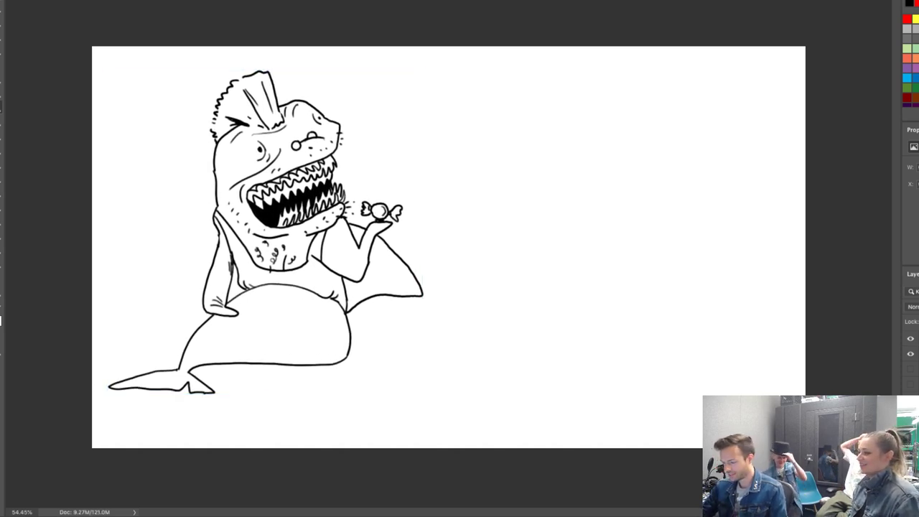
key("z")
left_click_drag(591, 292, 599, 276)
key("b")
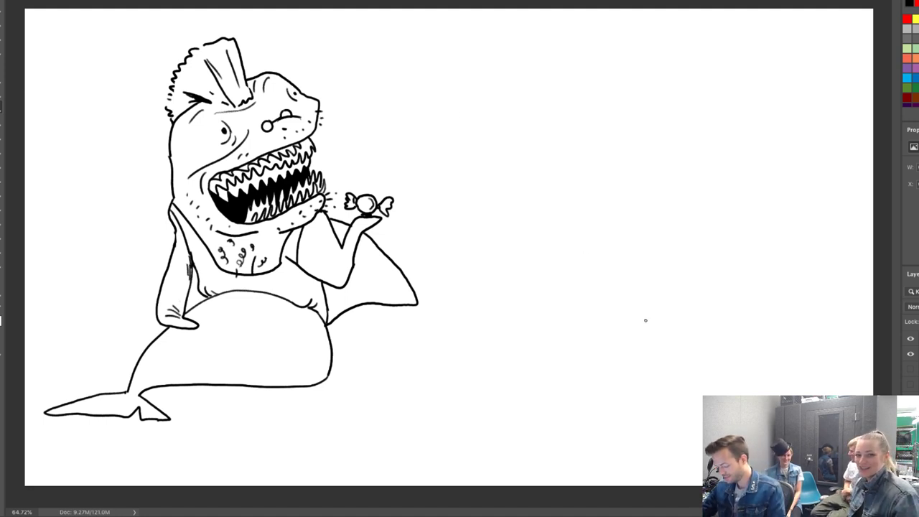
mouse_move(649, 319)
left_mouse_down()
mouse_move(639, 240)
mouse_move(728, 203)
mouse_move(737, 177)
left_mouse_up()
key("ctrl+z")
Switch the Brush tool to the Inker: Brush preset from the Frenden_Pencils_&_Inks_v1_2b set.
right_click(2, 113)
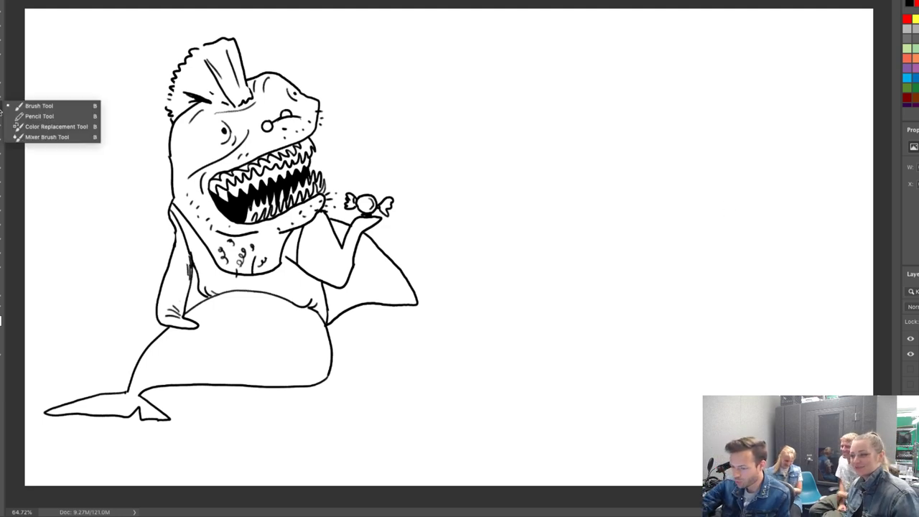
left_click(39, 106)
left_click(38, 1)
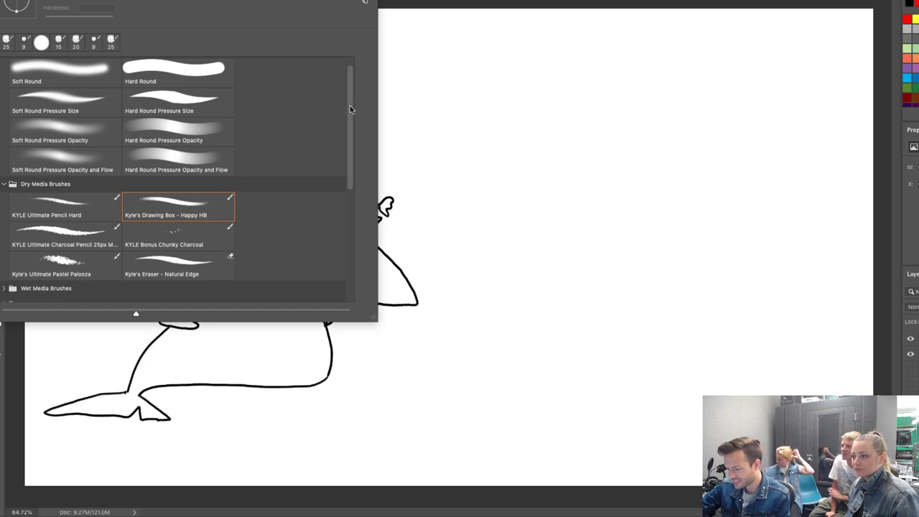
scroll(351, 111, "down", 2)
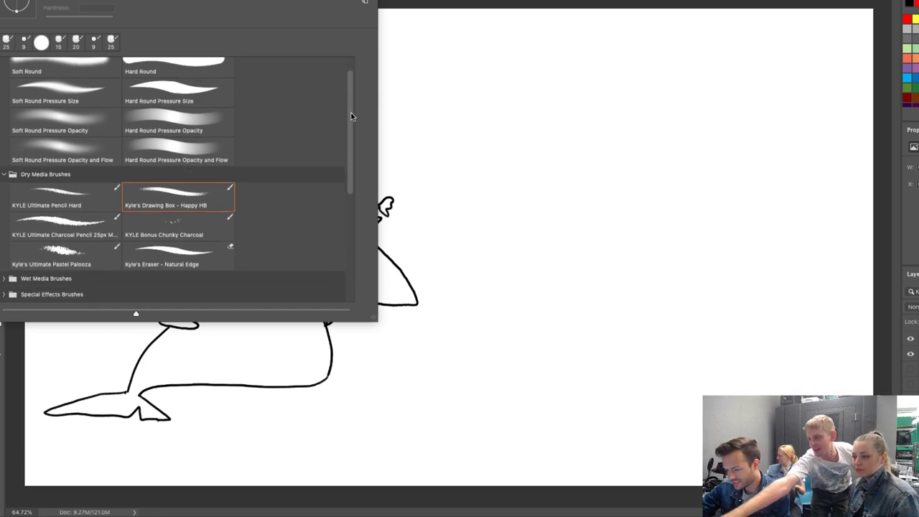
scroll(351, 122, "down", 5)
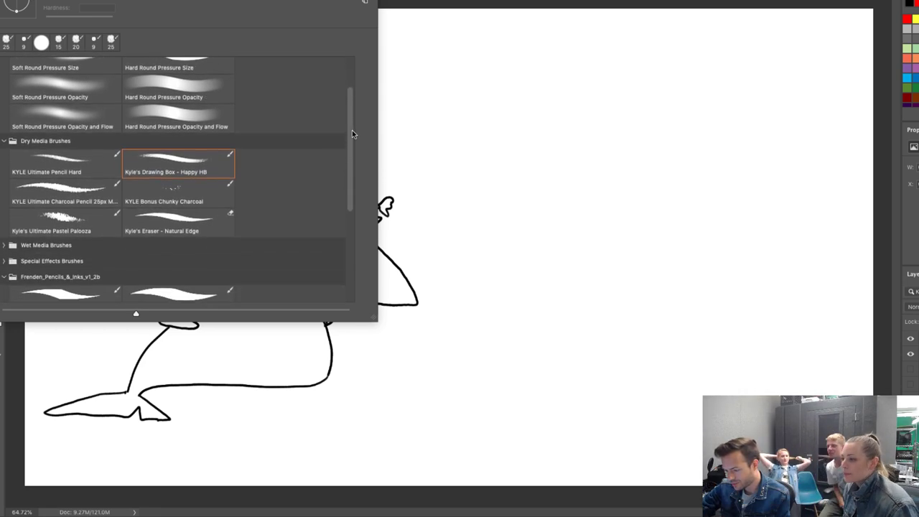
left_click_drag(352, 130, 353, 220)
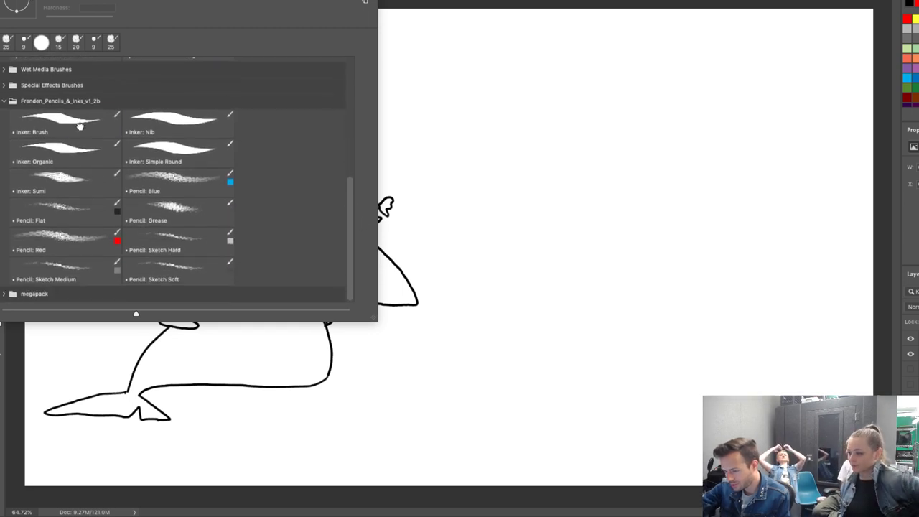
left_click(79, 126)
left_click(479, 3)
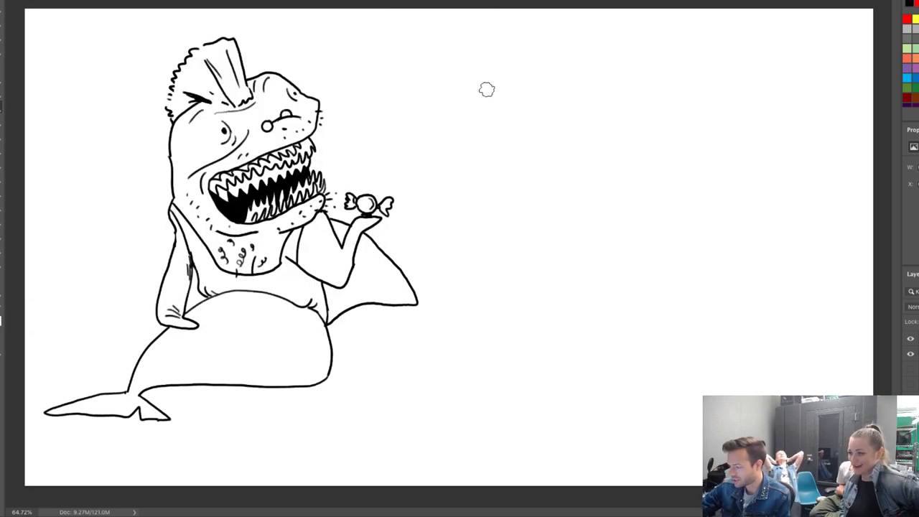
Try freehand brush strokes on the blank half of the canvas, undoing each one.
mouse_move(487, 89)
left_mouse_down()
mouse_move(544, 149)
mouse_move(626, 287)
left_mouse_up()
key("ctrl+z")
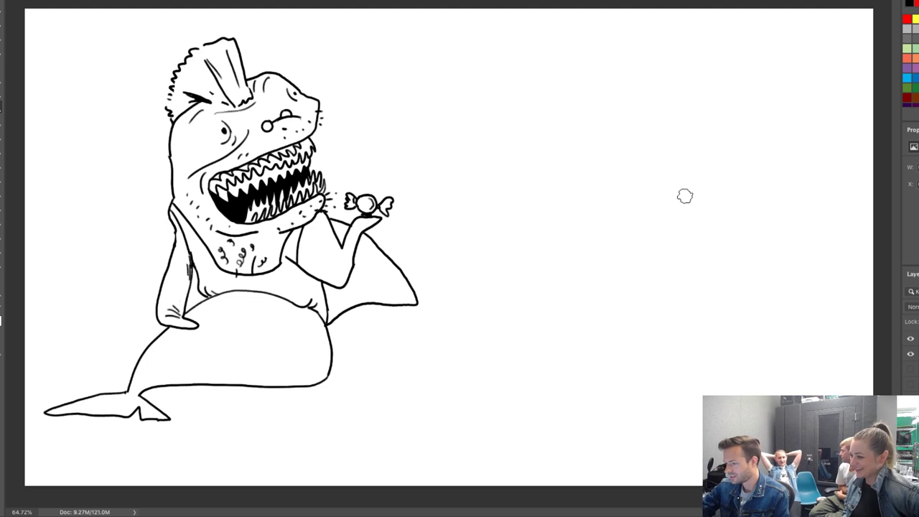
left_click_drag(593, 147, 641, 280)
key("ctrl+z")
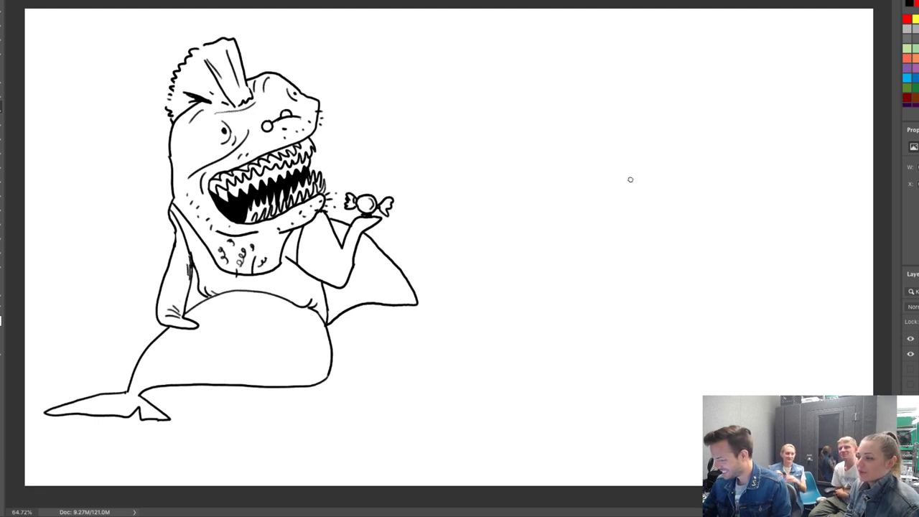
mouse_move(542, 150)
left_mouse_down()
mouse_move(591, 91)
mouse_move(633, 97)
left_mouse_up()
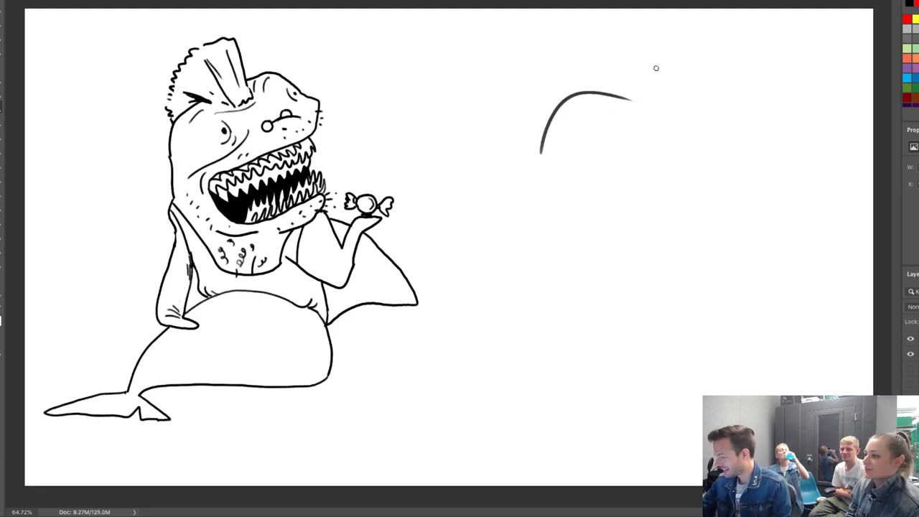
key("ctrl+z")
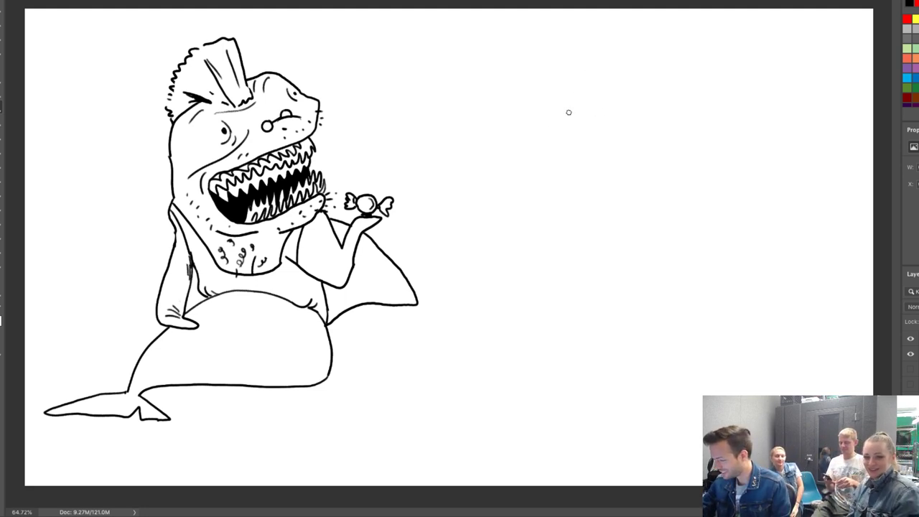
Draw the new creature's curved forehead, rounded snout and wide-open mouth outline on the blank half of the canvas.
mouse_move(557, 143)
left_mouse_down()
mouse_move(591, 100)
mouse_move(639, 111)
left_mouse_up()
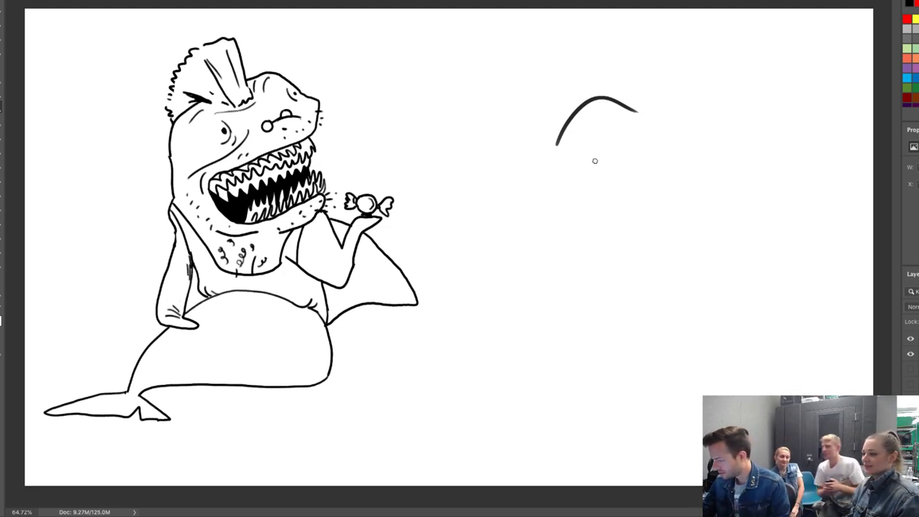
left_click_drag(607, 156, 528, 196)
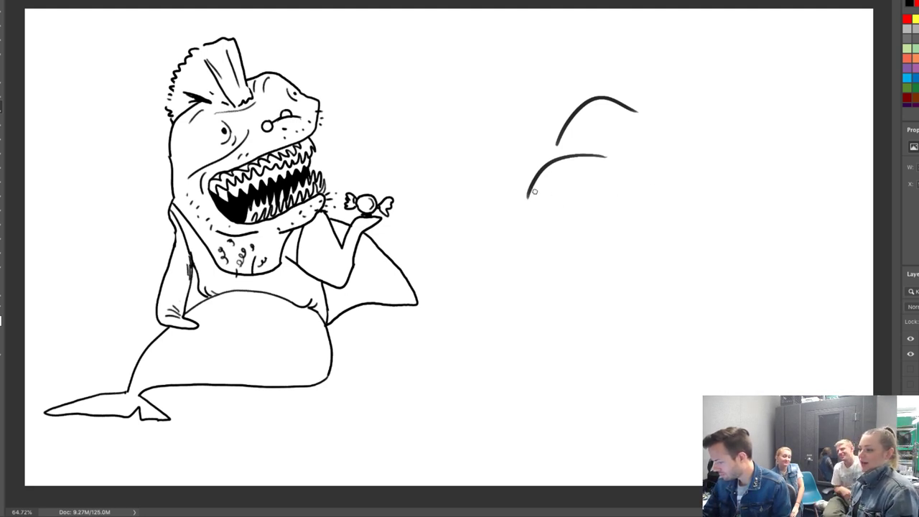
mouse_move(527, 198)
left_mouse_down()
mouse_move(699, 199)
mouse_move(720, 228)
mouse_move(713, 247)
mouse_move(535, 284)
left_mouse_up()
key("ctrl+z")
mouse_move(712, 232)
left_mouse_down()
mouse_move(690, 287)
mouse_move(492, 272)
left_mouse_up()
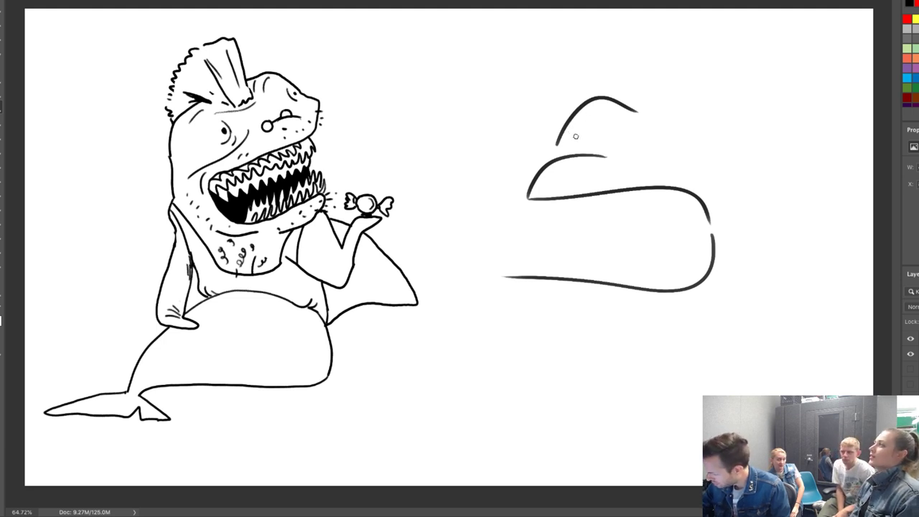
Draw two slanted heavy-lidded eyes with dark pupils and a row of small round nostrils on top of the snout.
left_click_drag(574, 136, 576, 135)
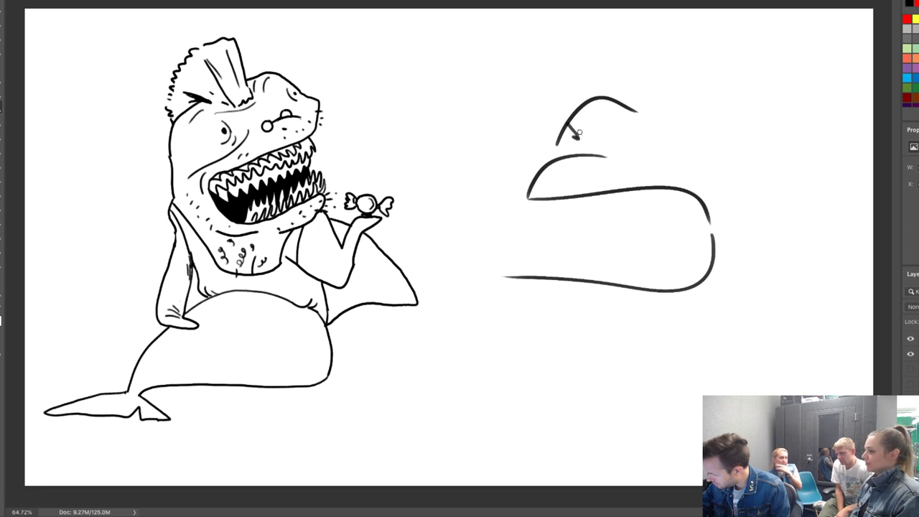
mouse_move(579, 139)
left_mouse_down()
mouse_move(564, 122)
mouse_move(578, 115)
mouse_move(586, 132)
mouse_move(568, 121)
mouse_move(574, 128)
left_mouse_up()
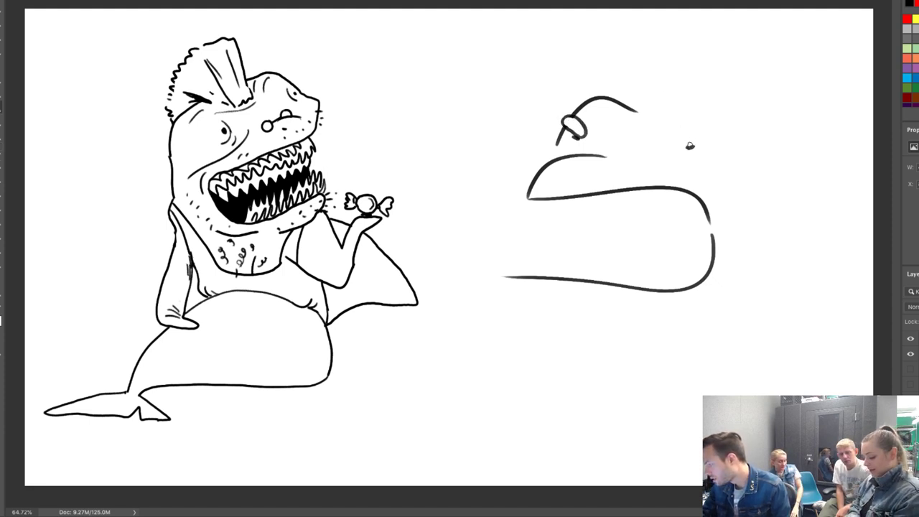
left_click_drag(692, 147, 682, 148)
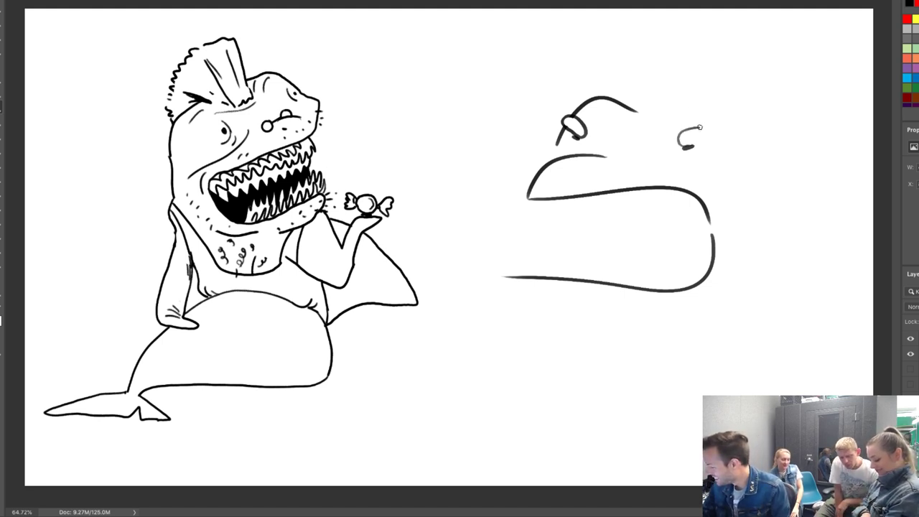
mouse_move(689, 145)
left_mouse_down()
mouse_move(677, 143)
mouse_move(699, 125)
mouse_move(710, 138)
mouse_move(681, 147)
mouse_move(694, 144)
left_mouse_up()
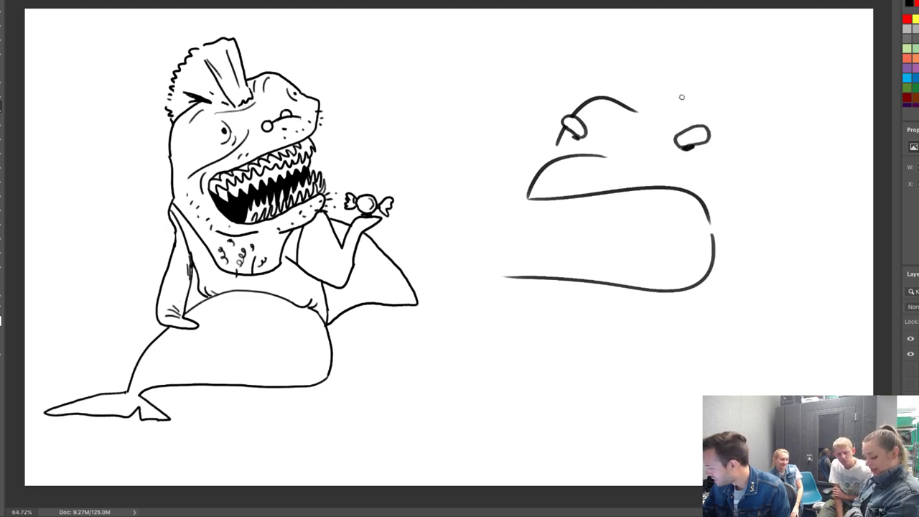
left_click_drag(574, 138, 572, 136)
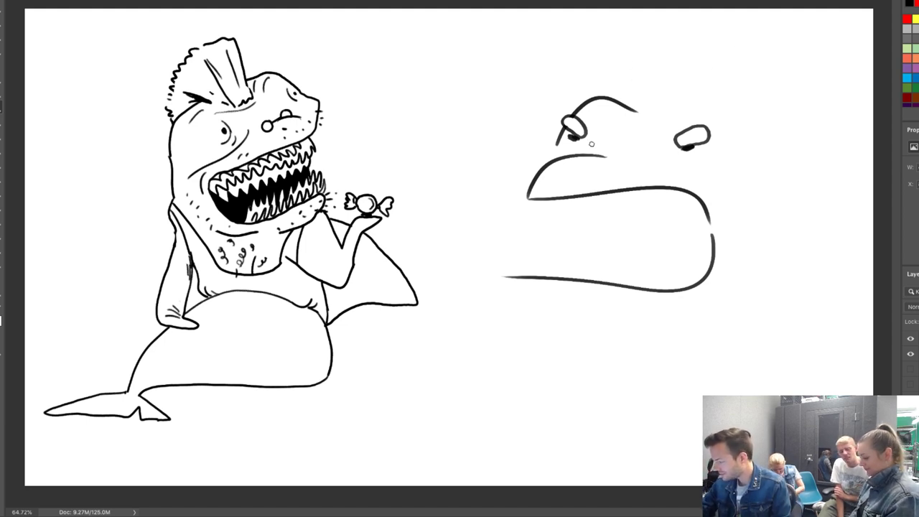
left_click_drag(585, 153, 612, 153)
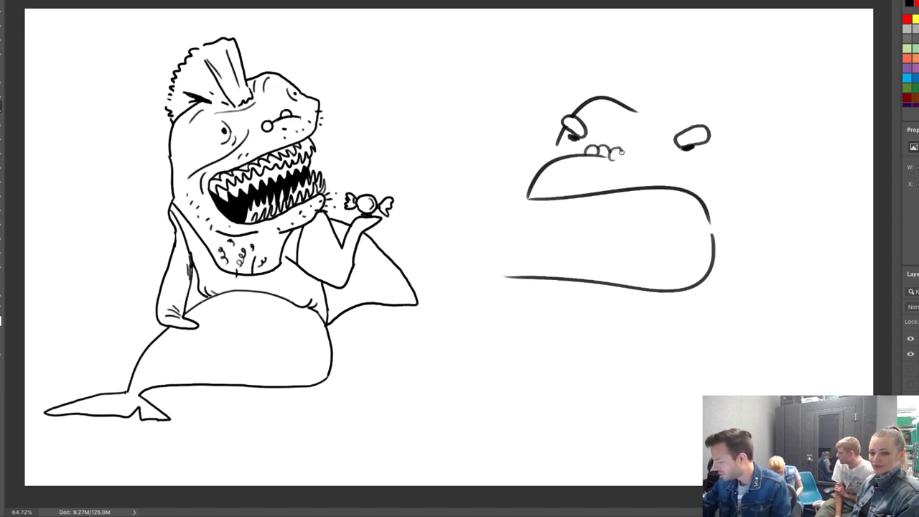
mouse_move(611, 155)
left_mouse_down()
mouse_move(623, 154)
mouse_move(612, 158)
left_mouse_up()
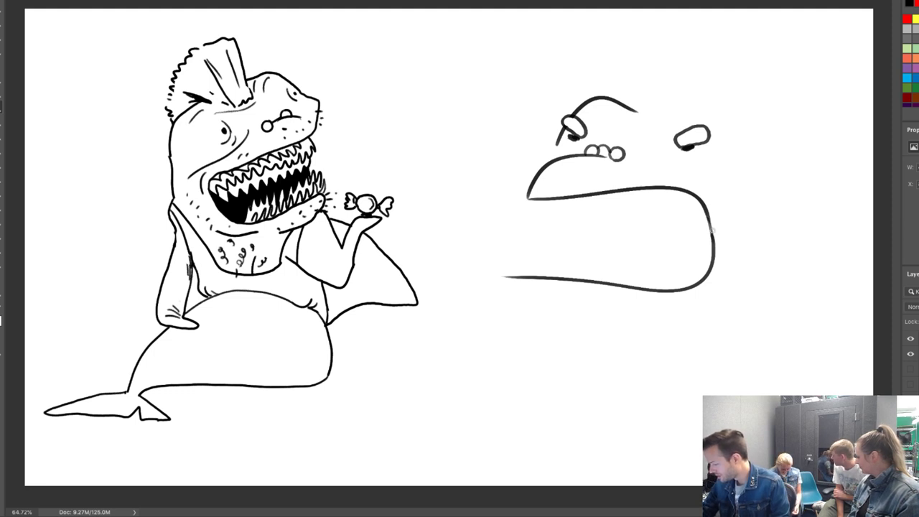
Draw the rounded lower jaw beneath the open mouth and join the forehead line to the snout.
left_click_drag(504, 277, 625, 346)
key("ctrl+z")
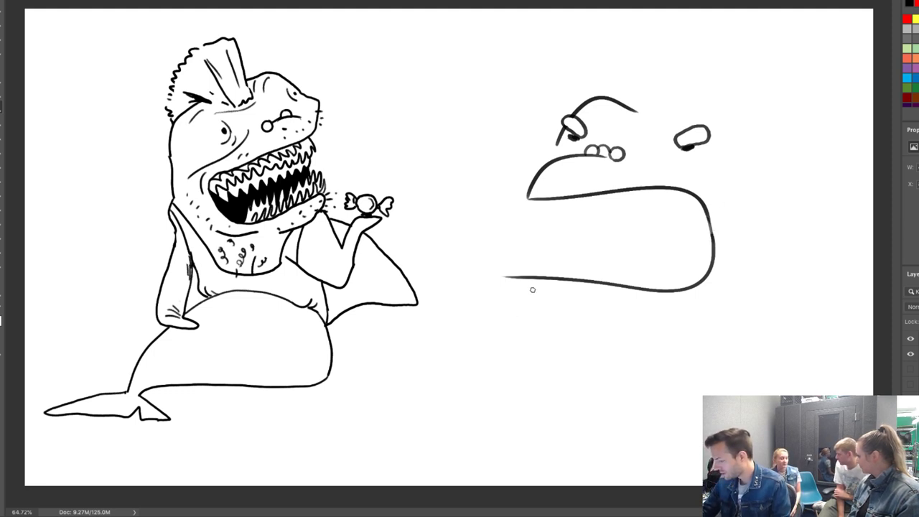
left_click_drag(502, 280, 639, 338)
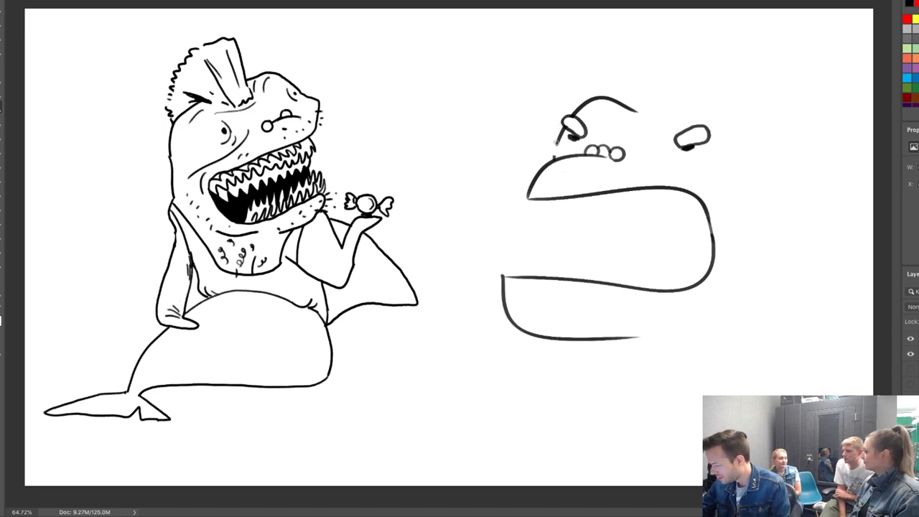
left_click_drag(568, 118, 555, 158)
key("ctrl+z")
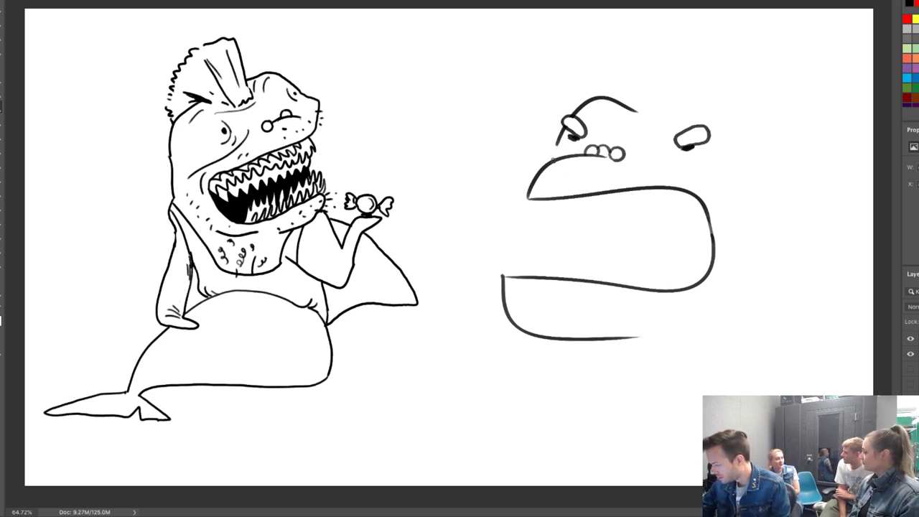
left_click_drag(567, 117, 554, 159)
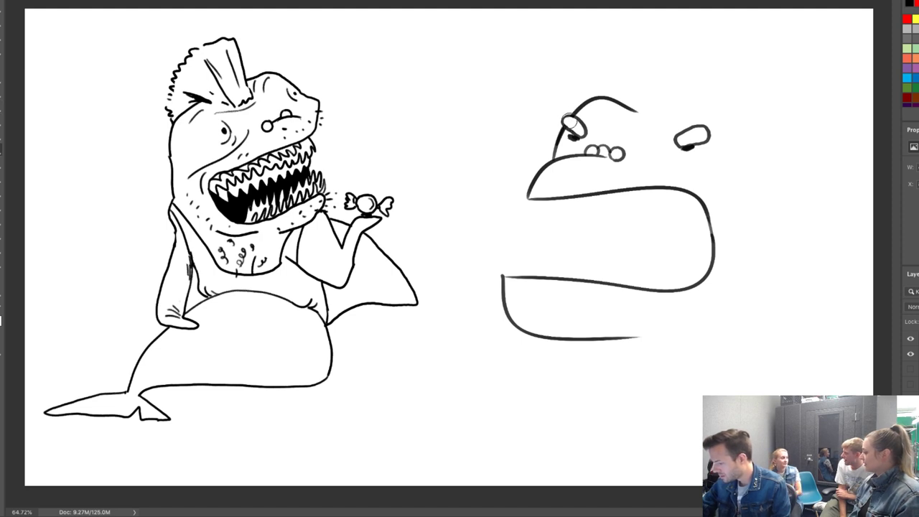
With a smaller brush, draw the brow creases, a spiky-edged crest on the head and the curved back of the head.
key("bracketleft")
key("bracketleft")
key("bracketleft")
mouse_move(590, 112)
left_mouse_down()
mouse_move(615, 133)
mouse_move(668, 126)
mouse_move(634, 131)
mouse_move(646, 132)
mouse_move(695, 115)
left_mouse_up()
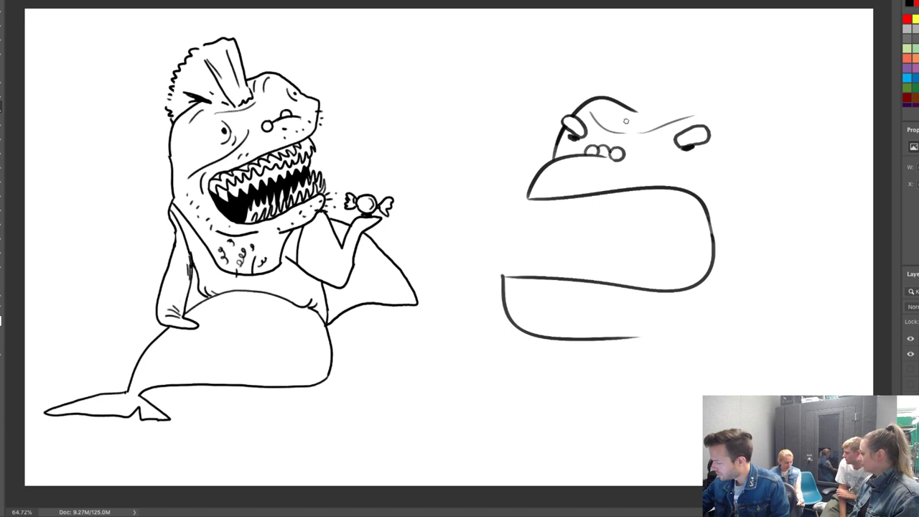
mouse_move(625, 118)
left_mouse_down()
mouse_move(680, 34)
mouse_move(670, 51)
mouse_move(712, 45)
mouse_move(660, 105)
left_mouse_up()
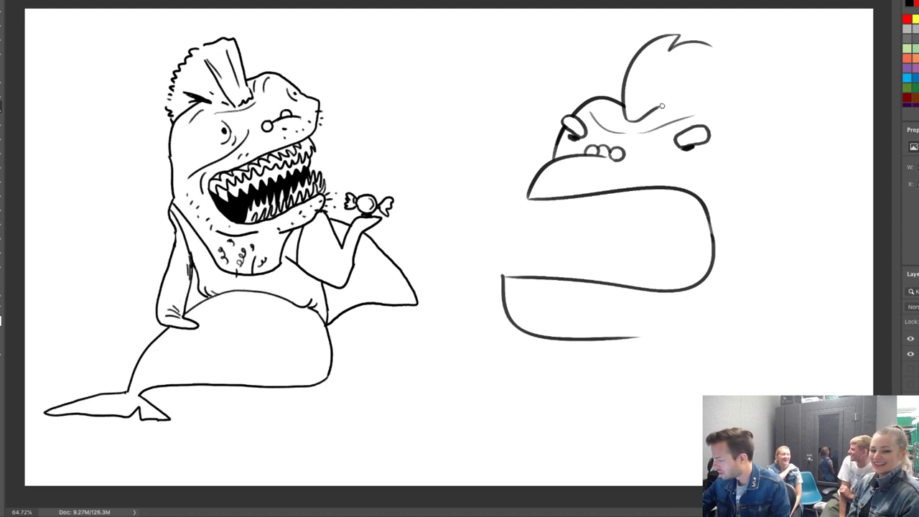
mouse_move(653, 108)
left_mouse_down()
mouse_move(684, 104)
mouse_move(761, 171)
left_mouse_up()
left_click_drag(707, 44, 724, 62)
mouse_move(703, 61)
left_mouse_down()
mouse_move(740, 77)
mouse_move(721, 91)
mouse_move(734, 114)
left_mouse_up()
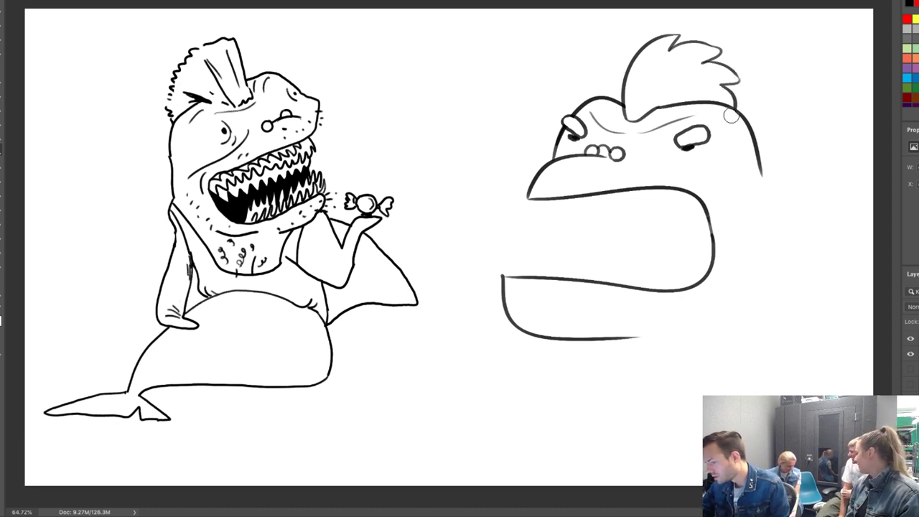
key("ctrl+z")
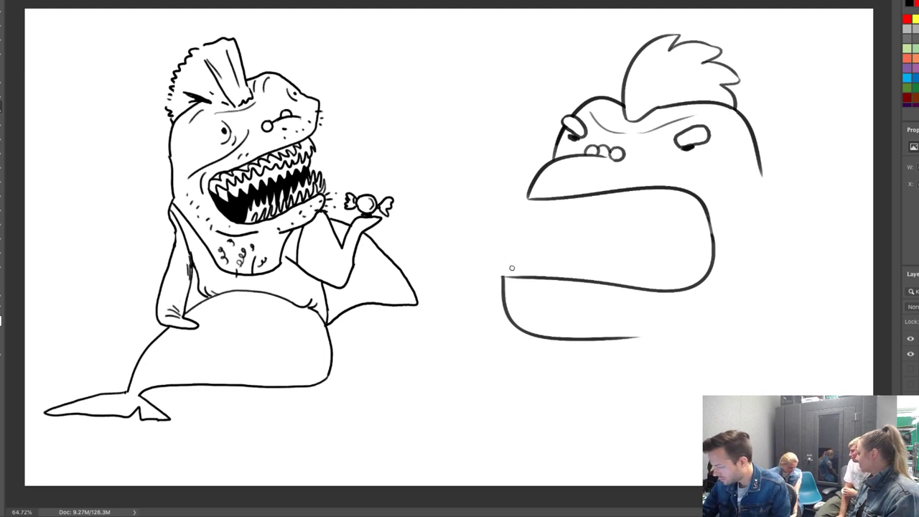
Fill the open mouth with upper and lower rows of pointed teeth, adding overlapping back teeth and a short line between the rows.
mouse_move(504, 275)
left_mouse_down()
mouse_move(512, 244)
mouse_move(523, 270)
mouse_move(536, 243)
mouse_move(543, 268)
mouse_move(560, 246)
mouse_move(571, 265)
mouse_move(584, 247)
mouse_move(601, 268)
mouse_move(607, 250)
mouse_move(622, 249)
mouse_move(613, 246)
mouse_move(619, 272)
mouse_move(637, 248)
mouse_move(641, 275)
mouse_move(660, 248)
mouse_move(668, 280)
mouse_move(682, 250)
mouse_move(697, 286)
left_mouse_up()
key("ctrl+z")
mouse_move(532, 203)
left_mouse_down()
mouse_move(543, 224)
mouse_move(554, 203)
mouse_move(568, 220)
mouse_move(587, 198)
mouse_move(593, 224)
mouse_move(609, 194)
mouse_move(620, 216)
mouse_move(632, 191)
mouse_move(641, 221)
mouse_move(654, 194)
mouse_move(662, 220)
left_mouse_up()
left_click_drag(662, 219, 676, 219)
left_click_drag(676, 220, 679, 190)
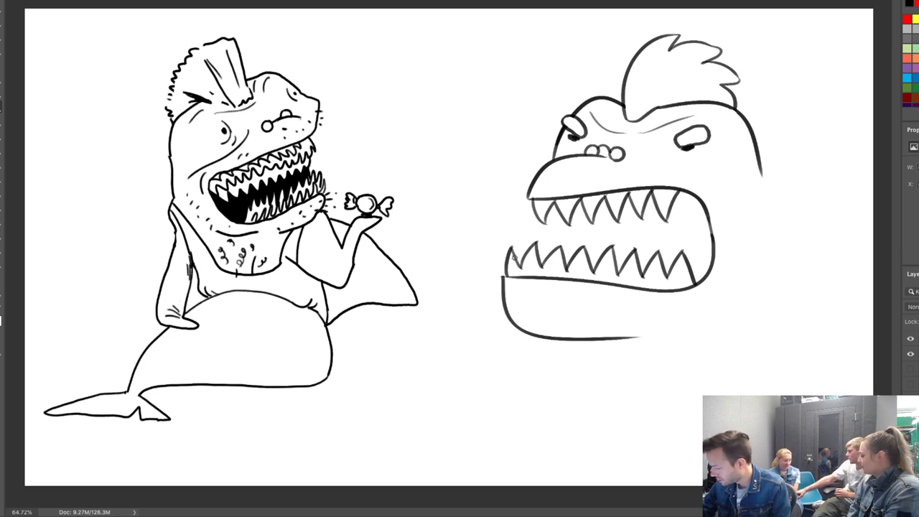
mouse_move(513, 257)
left_mouse_down()
mouse_move(526, 239)
mouse_move(539, 250)
mouse_move(551, 239)
mouse_move(566, 242)
mouse_move(565, 252)
mouse_move(594, 243)
mouse_move(589, 253)
mouse_move(625, 247)
mouse_move(614, 254)
mouse_move(624, 243)
mouse_move(643, 255)
mouse_move(635, 257)
mouse_move(640, 249)
mouse_move(650, 258)
mouse_move(671, 248)
left_mouse_up()
mouse_move(547, 210)
left_mouse_down()
mouse_move(576, 222)
mouse_move(604, 176)
mouse_move(601, 214)
mouse_move(595, 209)
mouse_move(604, 219)
mouse_move(636, 197)
mouse_move(622, 214)
mouse_move(632, 204)
mouse_move(686, 190)
left_mouse_up()
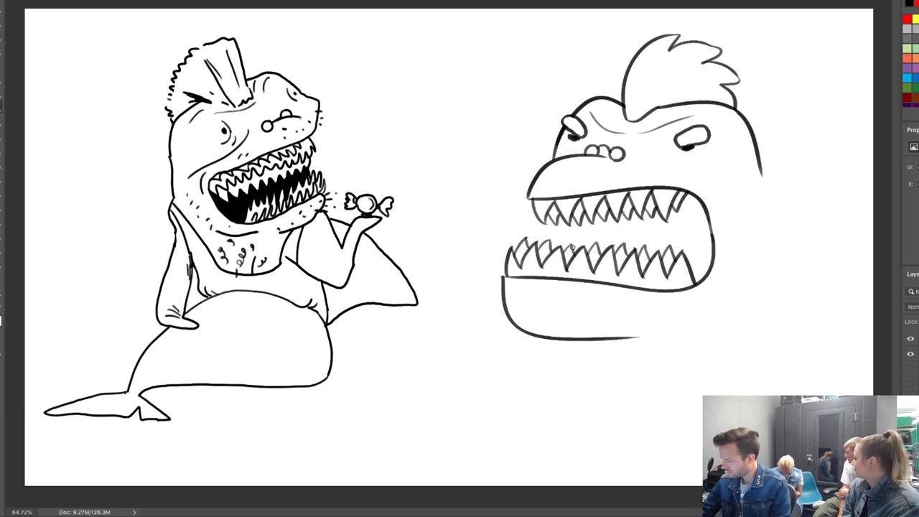
left_click_drag(574, 247, 587, 207)
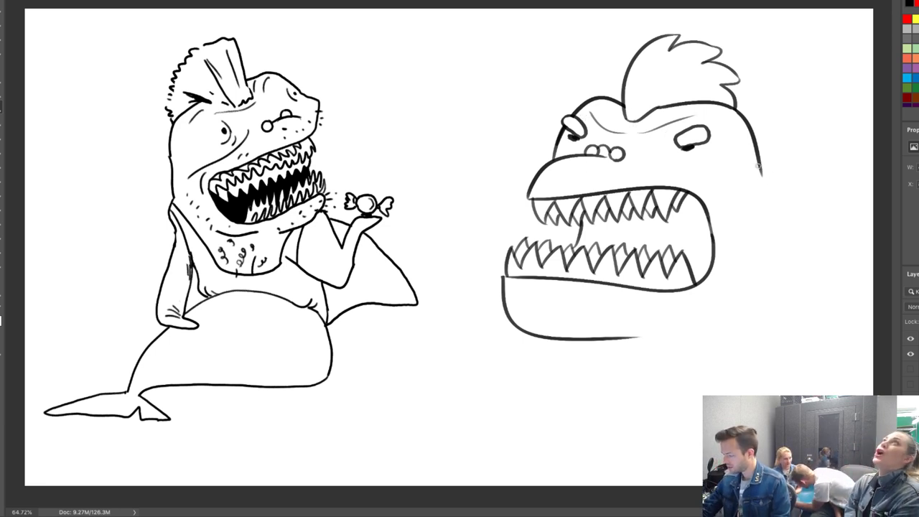
Extend the back-of-head line down to jaw level and scale the whole head drawing down.
left_click_drag(759, 165, 769, 260)
key("v")
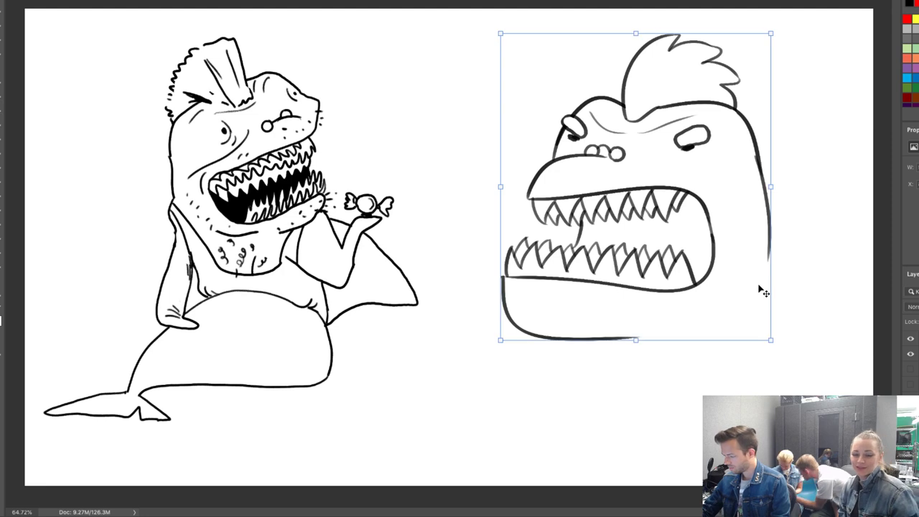
mouse_move(770, 339)
left_mouse_down()
mouse_move(695, 236)
mouse_move(716, 229)
left_mouse_up()
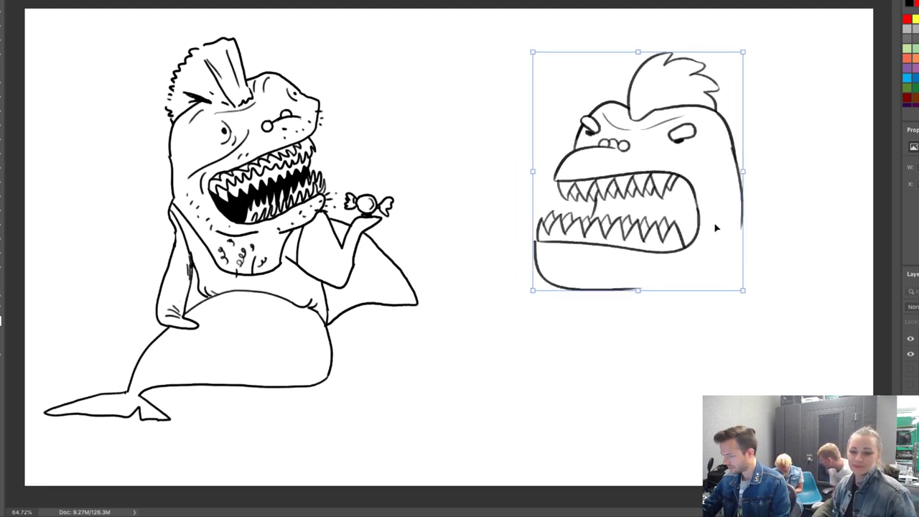
key("Return")
Brush thin wrinkle lines under both eyes and light crease lines around the back corner of the mouth.
key("b")
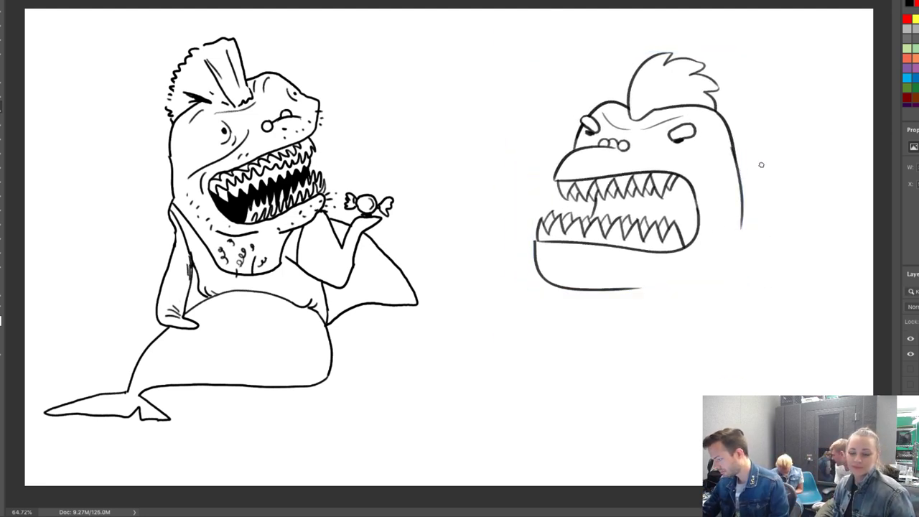
left_click_drag(672, 142, 681, 154)
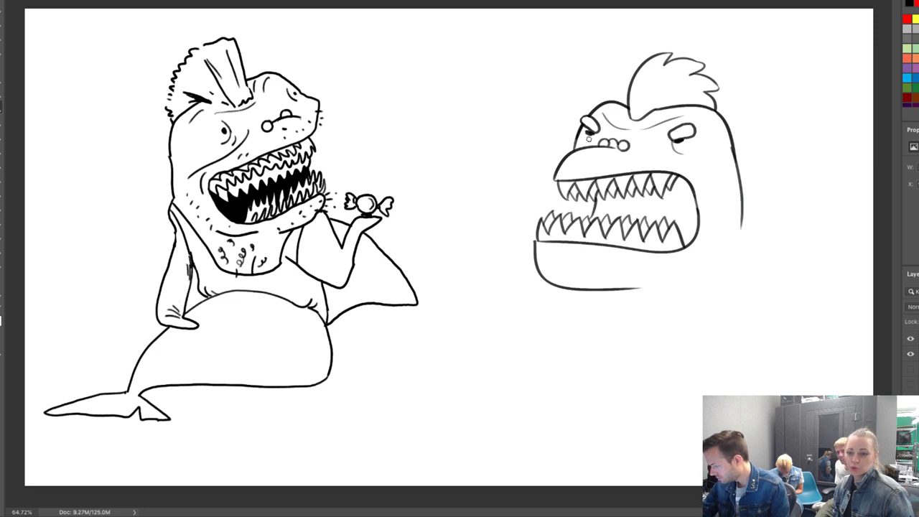
left_click_drag(588, 139, 590, 124)
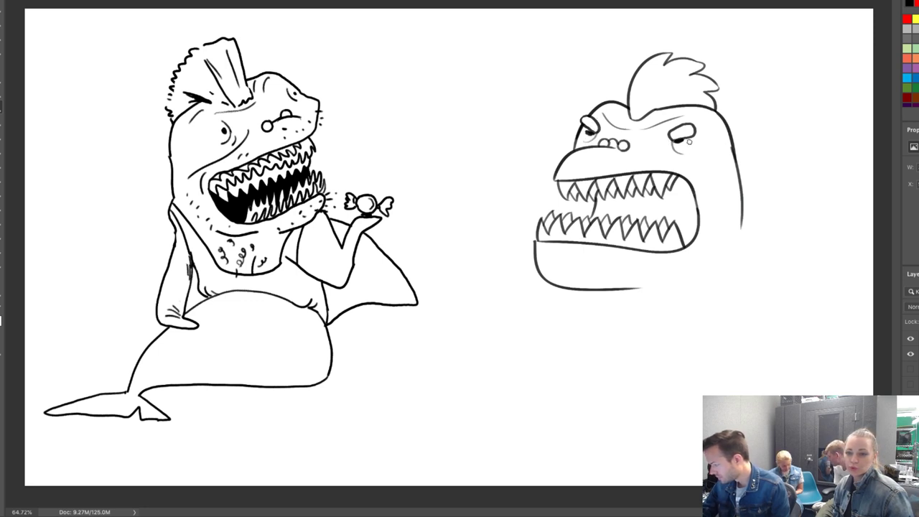
left_click_drag(687, 153, 694, 146)
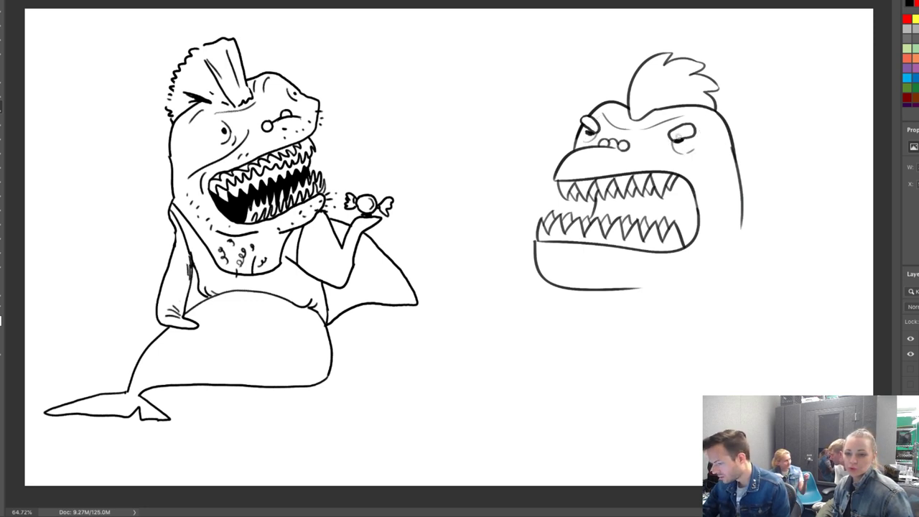
mouse_move(672, 158)
left_mouse_down()
mouse_move(698, 201)
mouse_move(686, 260)
mouse_move(647, 265)
left_mouse_up()
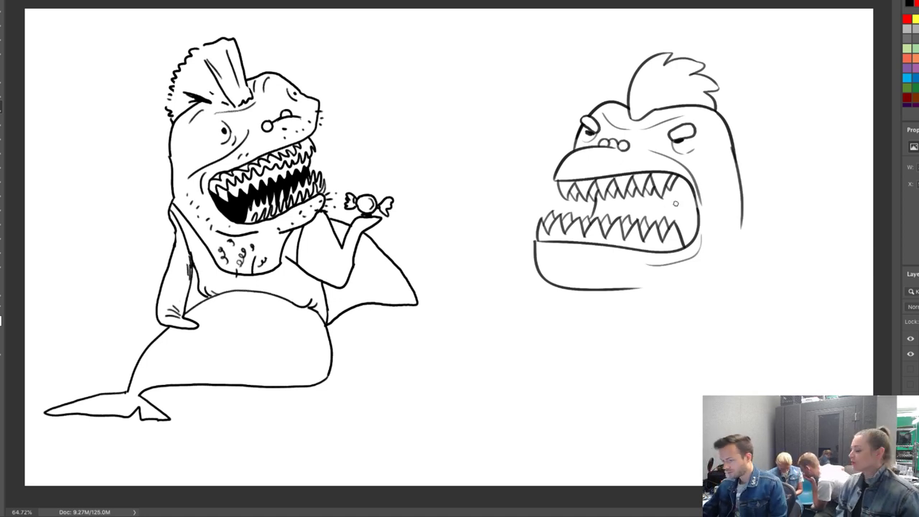
Add short stubble marks along the snout, chin, lower jaw and cheek.
left_click_drag(557, 162, 563, 156)
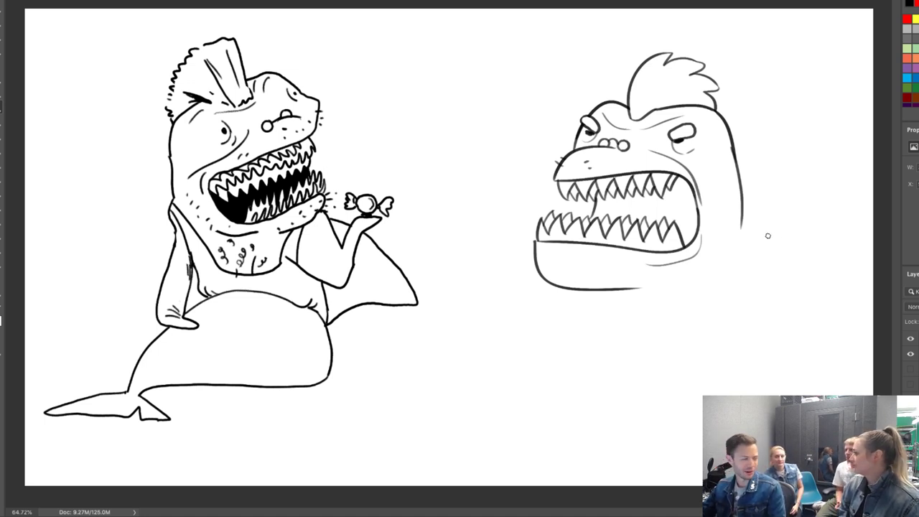
mouse_move(547, 273)
left_mouse_down()
mouse_move(538, 281)
mouse_move(545, 287)
left_mouse_up()
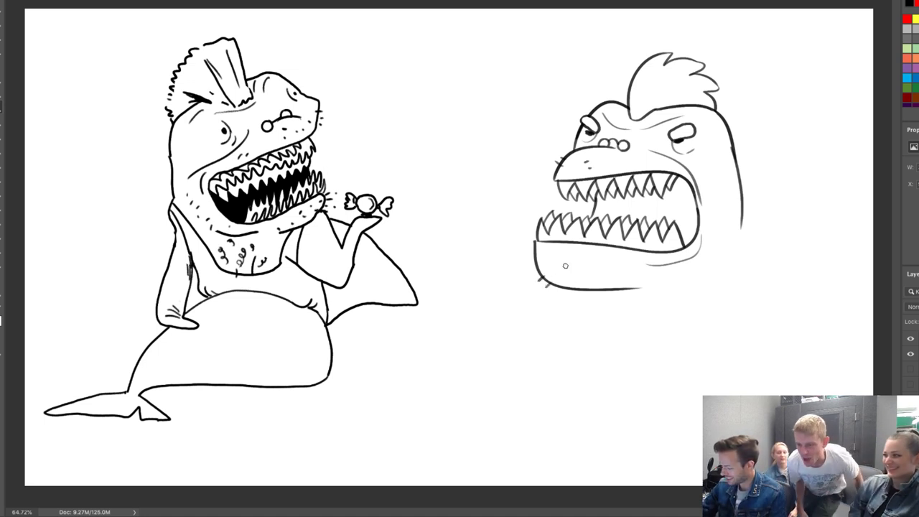
left_click_drag(616, 273, 625, 273)
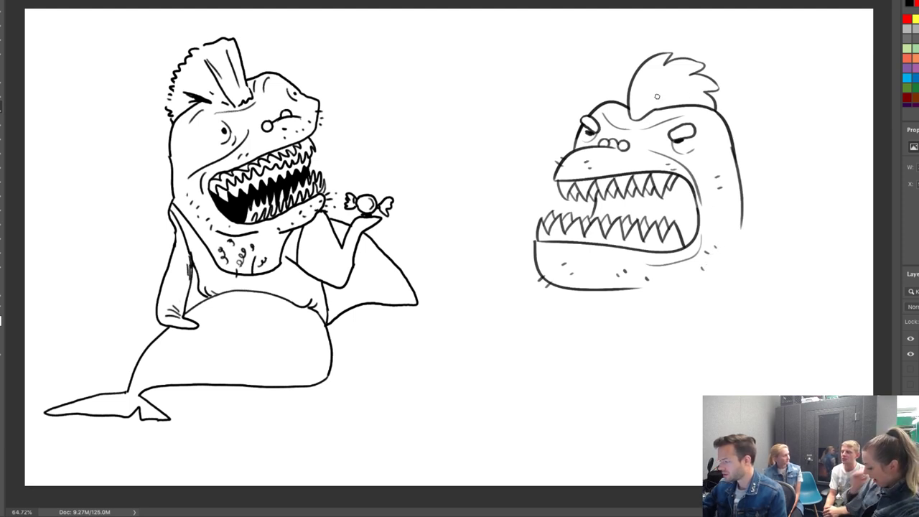
Draw thin curved strand lines inside the head crest, redoing the one near its front edge.
left_click_drag(652, 109, 679, 63)
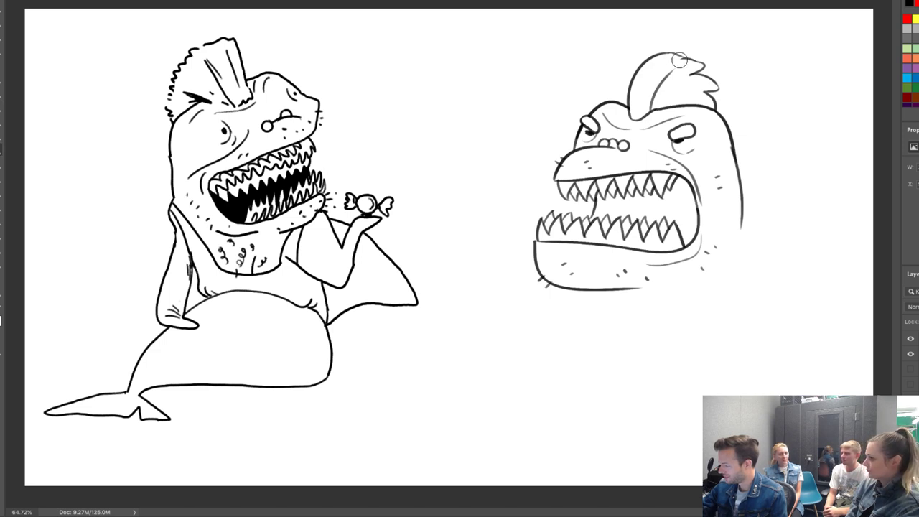
left_click_drag(633, 119, 646, 87)
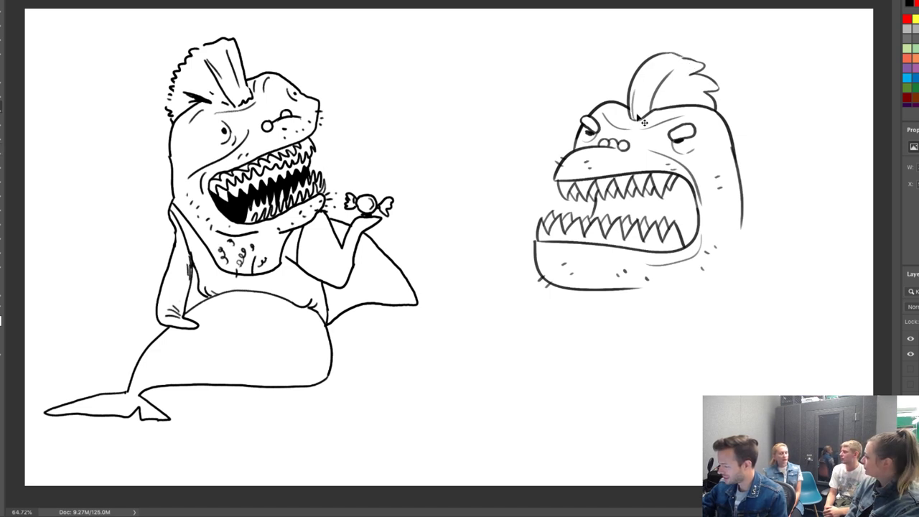
key("ctrl+z")
left_click_drag(636, 119, 651, 74)
key("ctrl+z")
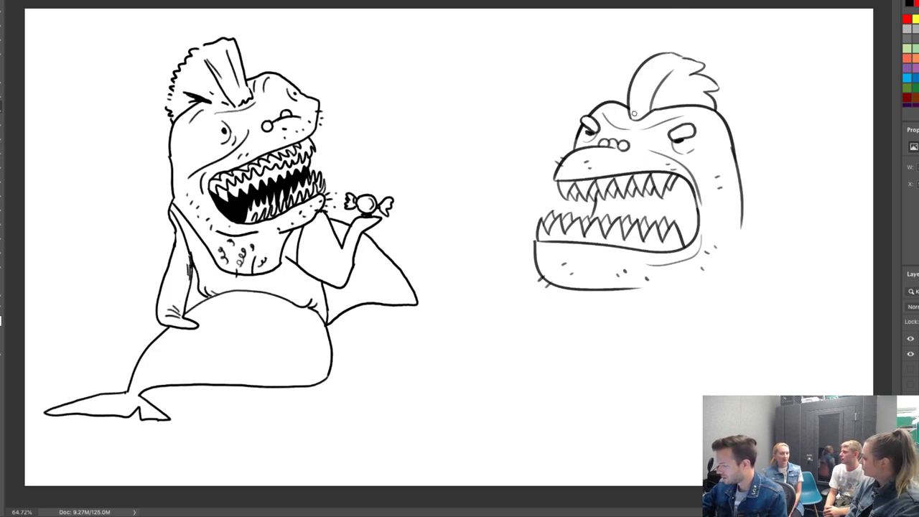
left_click_drag(637, 109, 642, 79)
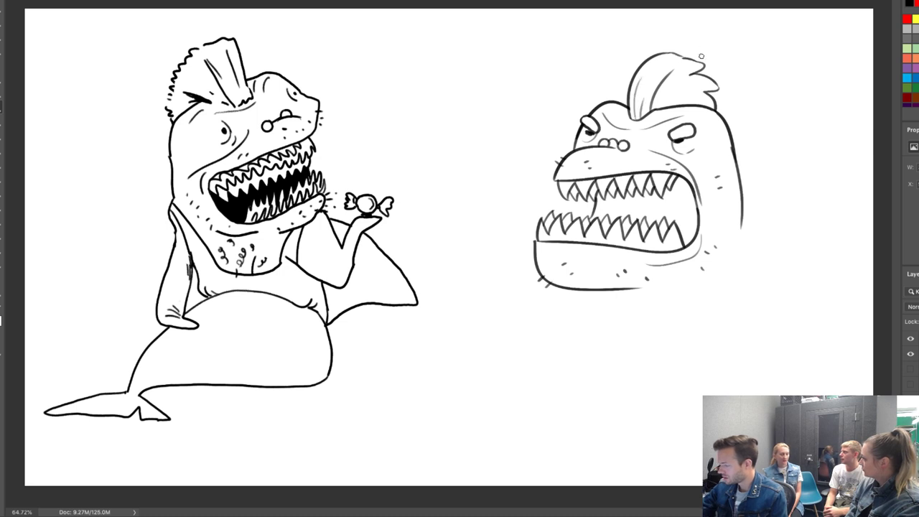
Erase the crest's feathery rear tips and redraw its back edge as a rounded contour with light inner strands.
key("e")
left_click_drag(694, 61, 715, 87)
key("b")
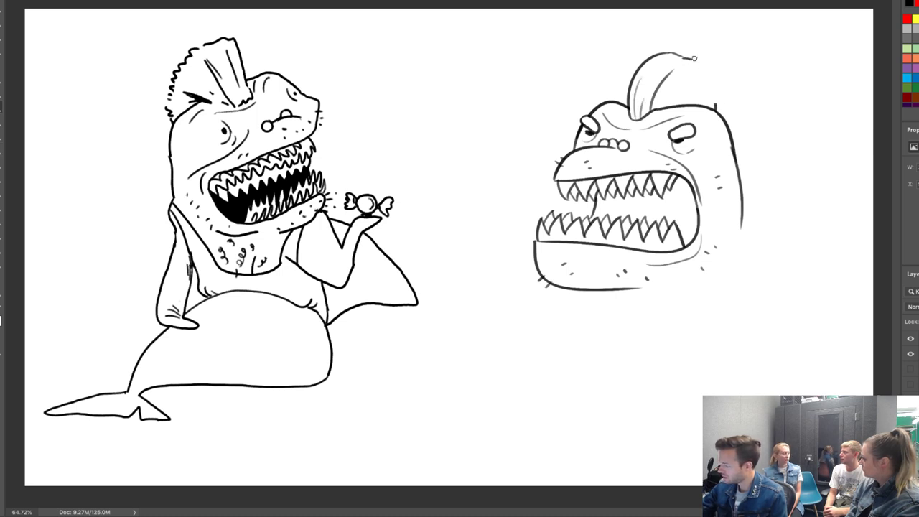
mouse_move(689, 59)
left_mouse_down()
mouse_move(714, 86)
mouse_move(717, 108)
left_mouse_up()
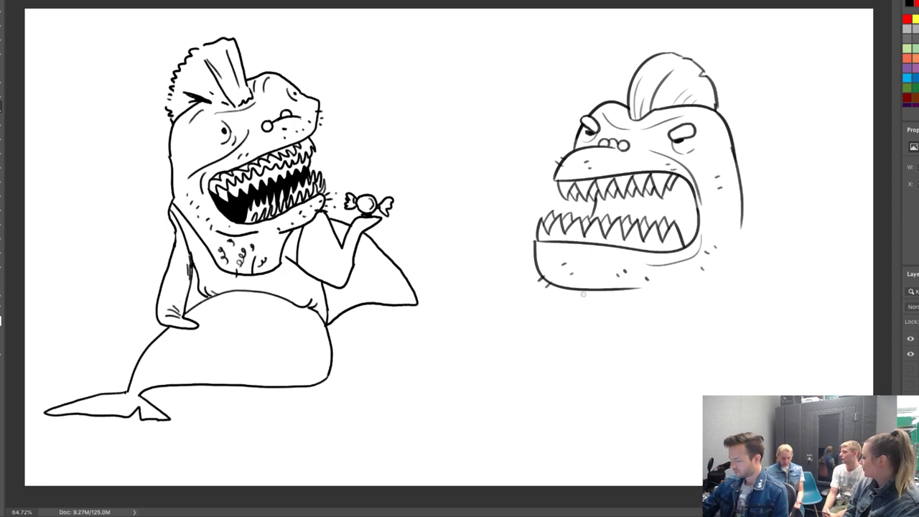
Draw the double chin, the broad rounded back, the belly curve and the short side contour below the back.
left_click_drag(582, 288, 620, 307)
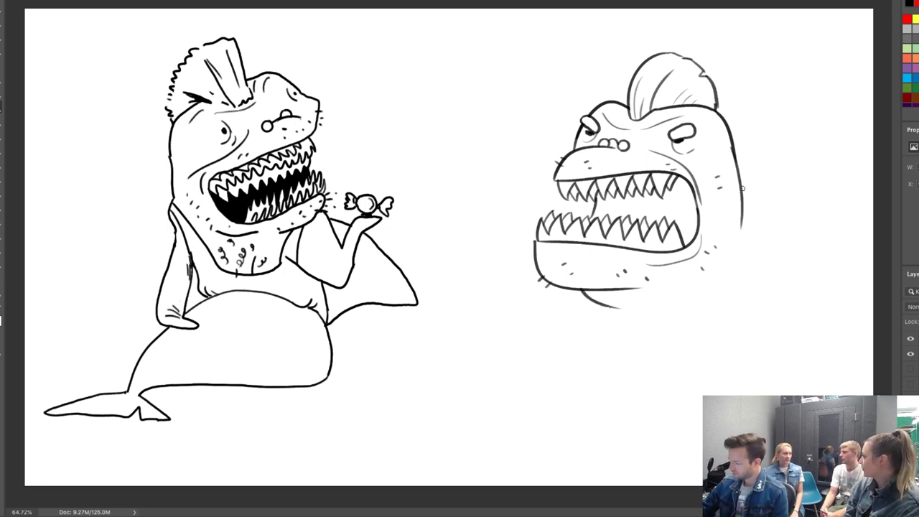
mouse_move(735, 159)
left_mouse_down()
mouse_move(818, 316)
mouse_move(793, 352)
left_mouse_up()
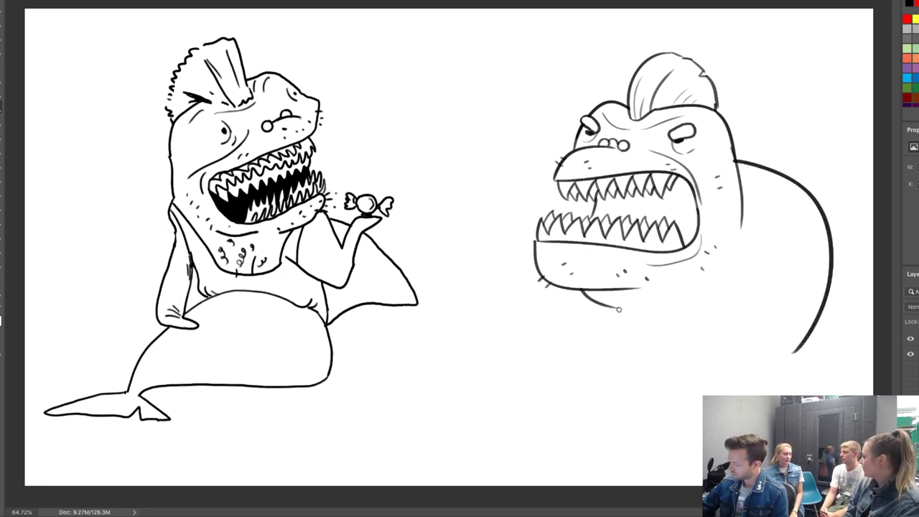
mouse_move(612, 307)
left_mouse_down()
mouse_move(682, 302)
mouse_move(588, 346)
mouse_move(577, 373)
left_mouse_up()
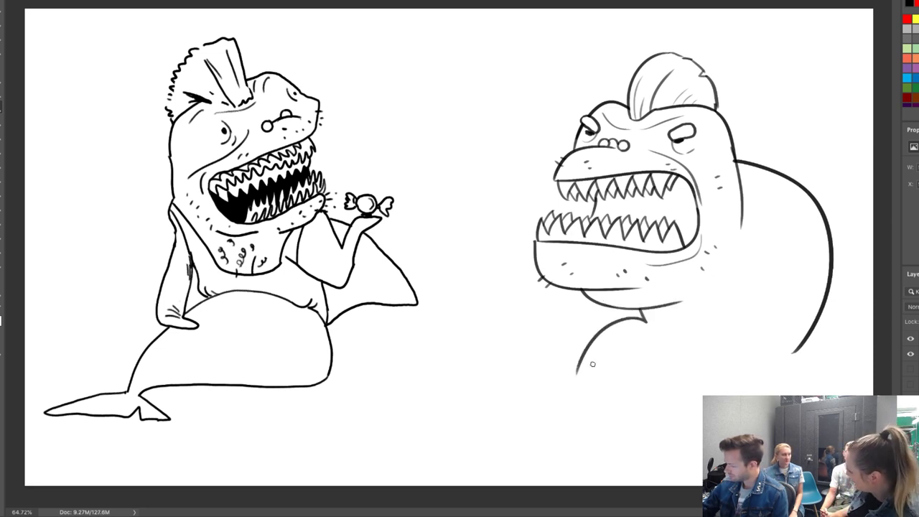
left_click_drag(811, 334, 823, 396)
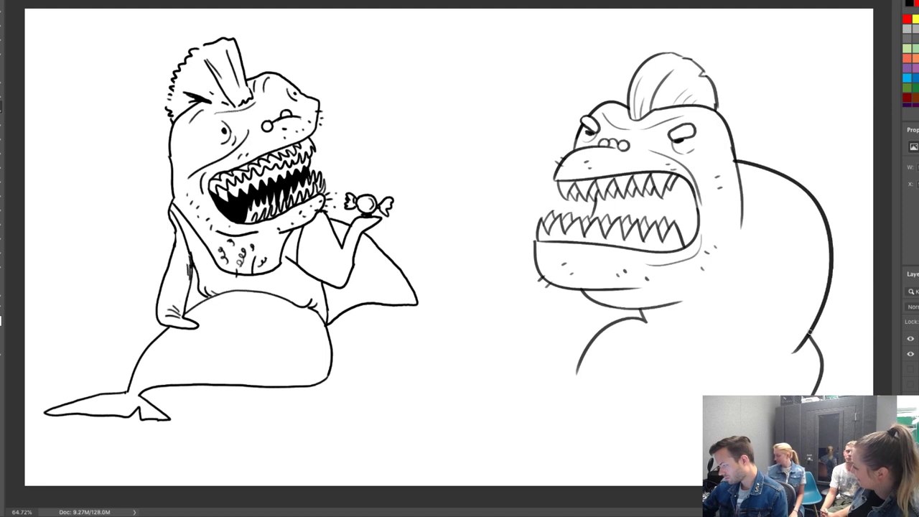
Shift the creature toward the canvas center and draw a large curved fin rising behind its back, redoing the first fin stroke.
left_click_drag(801, 248, 726, 233)
mouse_move(690, 153)
left_mouse_down()
mouse_move(746, 146)
mouse_move(831, 293)
left_mouse_up()
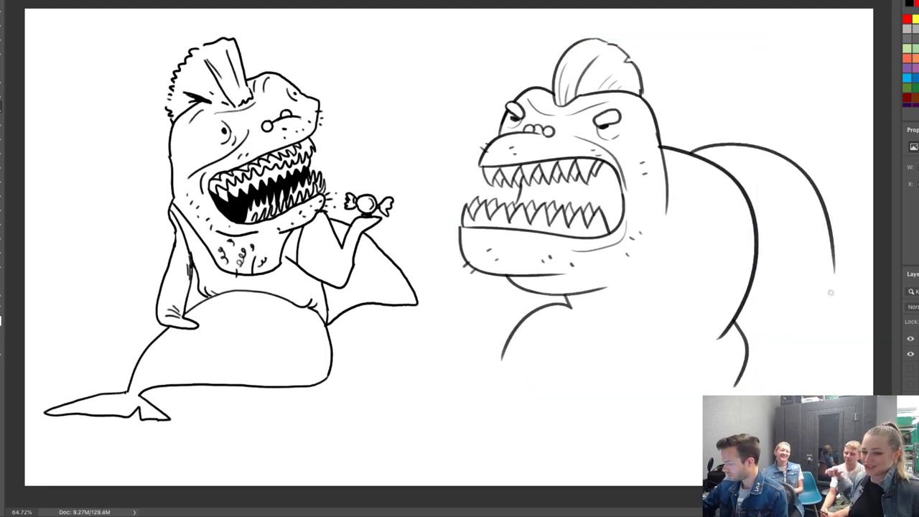
key("ctrl+z")
mouse_move(680, 150)
left_mouse_down()
mouse_move(803, 181)
mouse_move(850, 263)
mouse_move(842, 257)
mouse_move(841, 272)
mouse_move(739, 286)
mouse_move(745, 229)
mouse_move(719, 338)
left_mouse_up()
Erase the rough back contour beside the fin and redraw it as one clean curve meeting the hip line.
key("e")
mouse_move(744, 201)
left_mouse_down()
mouse_move(756, 241)
mouse_move(739, 336)
left_mouse_up()
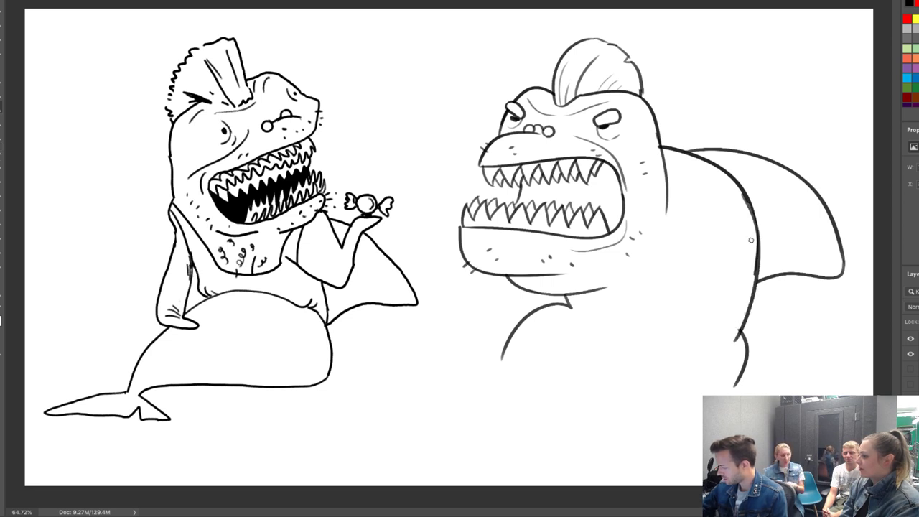
key("ctrl+z")
left_click_drag(743, 185, 740, 335)
key("ctrl+z")
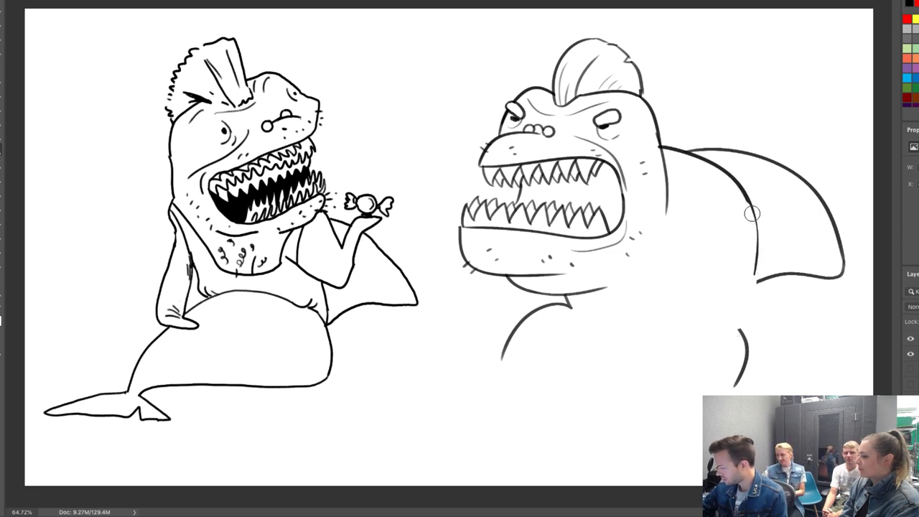
left_click_drag(744, 188, 739, 338)
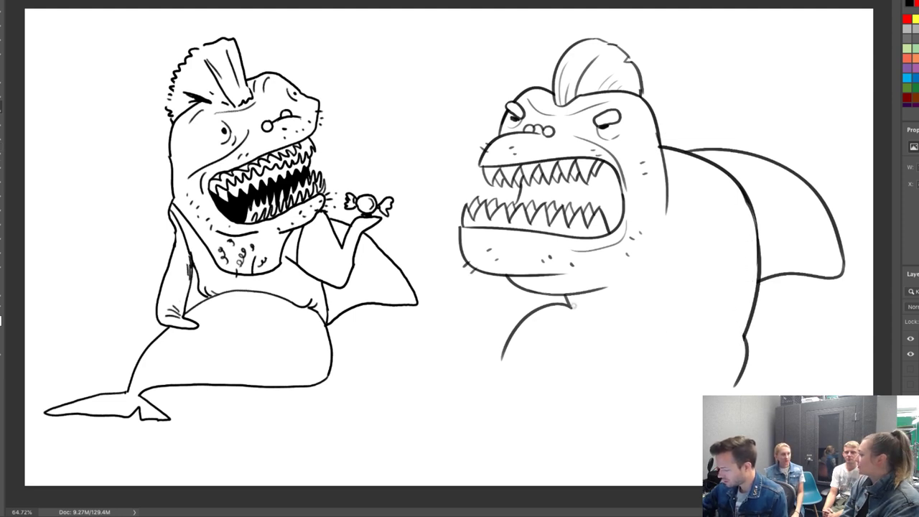
Draw the tank top on the second creature: a curved waist hem, a scooped neckline and the shoulder strap with armhole.
mouse_move(741, 334)
left_mouse_down()
mouse_move(713, 323)
mouse_move(554, 309)
mouse_move(667, 270)
left_mouse_up()
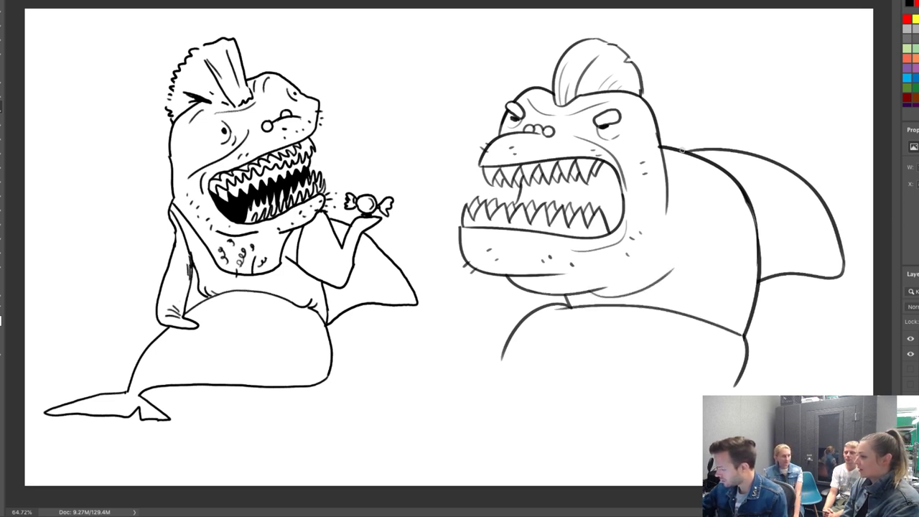
mouse_move(682, 150)
left_mouse_down()
mouse_move(662, 276)
mouse_move(692, 143)
mouse_move(715, 282)
left_mouse_up()
key("ctrl+z")
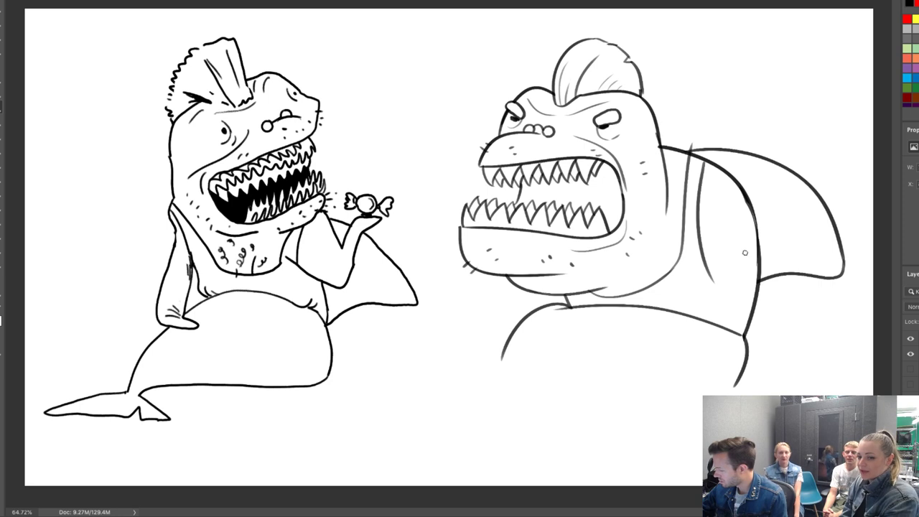
Draw the near arm bent at the elbow with its small hand resting on the hip, removing body lines that cross it.
mouse_move(727, 192)
left_mouse_down()
mouse_move(805, 274)
mouse_move(756, 319)
left_mouse_up()
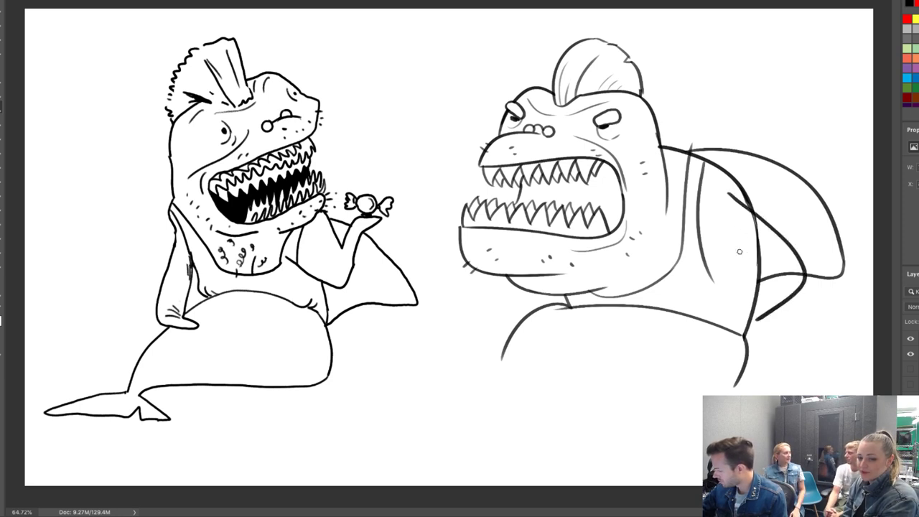
left_click_drag(723, 267, 748, 312)
key("ctrl+z")
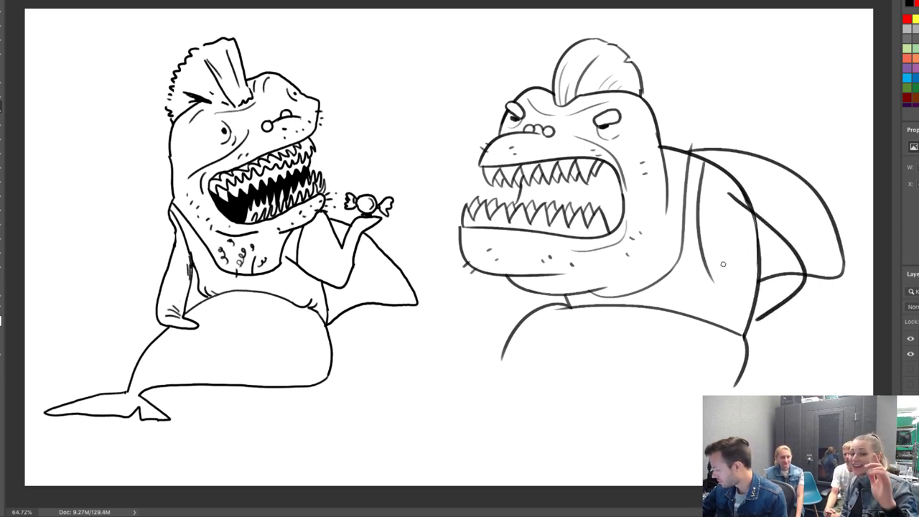
mouse_move(721, 264)
left_mouse_down()
mouse_move(803, 275)
mouse_move(757, 260)
mouse_move(747, 218)
left_mouse_up()
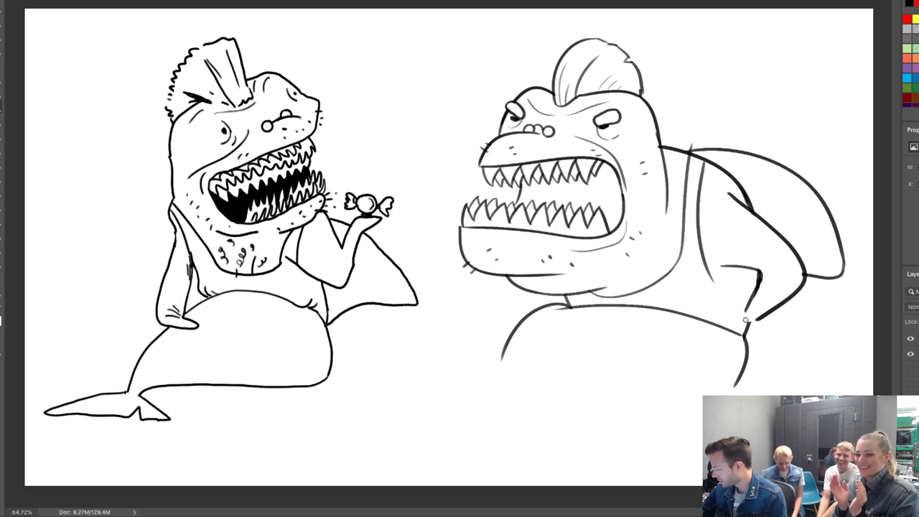
mouse_move(745, 325)
left_mouse_down()
mouse_move(747, 309)
mouse_move(765, 325)
mouse_move(745, 317)
mouse_move(766, 316)
mouse_move(756, 324)
left_mouse_up()
key("ctrl+z")
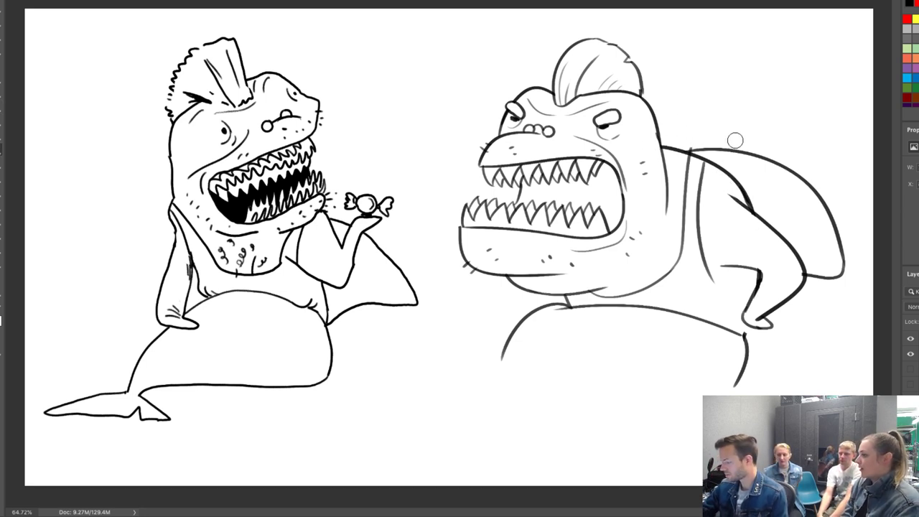
Add a thin fold line from jaw to neck and fill the open mouth behind the teeth with black.
key("v")
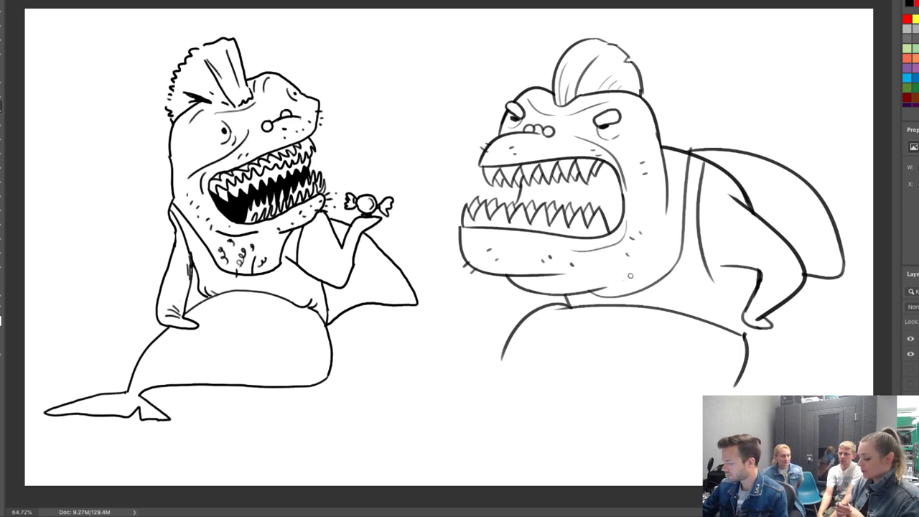
key("b")
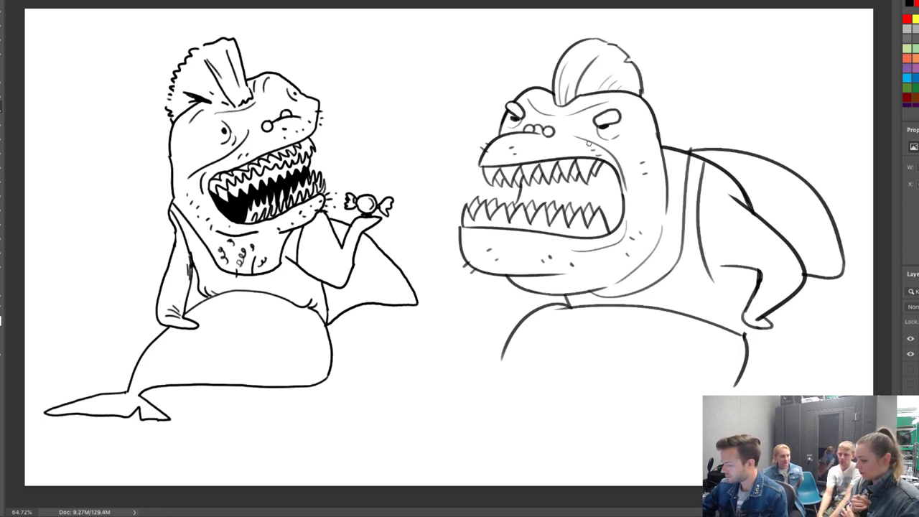
left_click(611, 197)
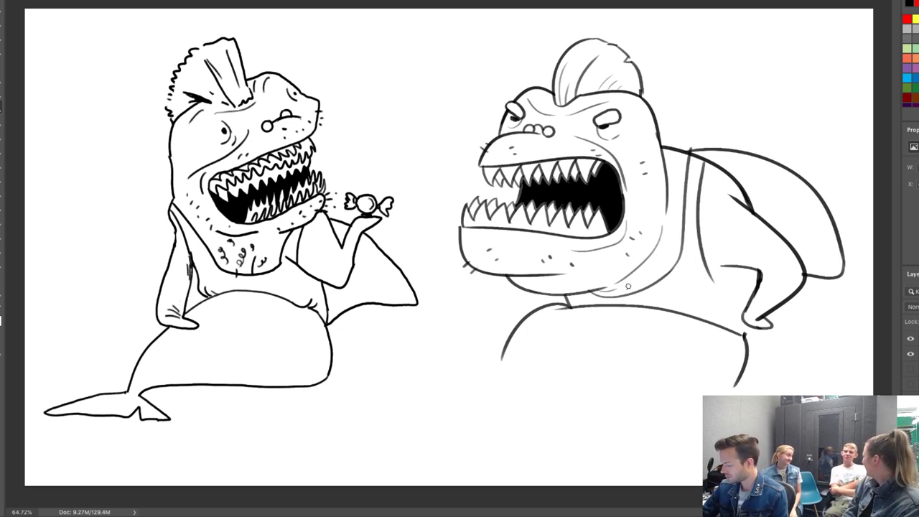
Add short hair strokes on the chest at the neckline and connect the side contour behind the hand.
left_click_drag(608, 300, 618, 291)
left_click_drag(620, 296, 622, 291)
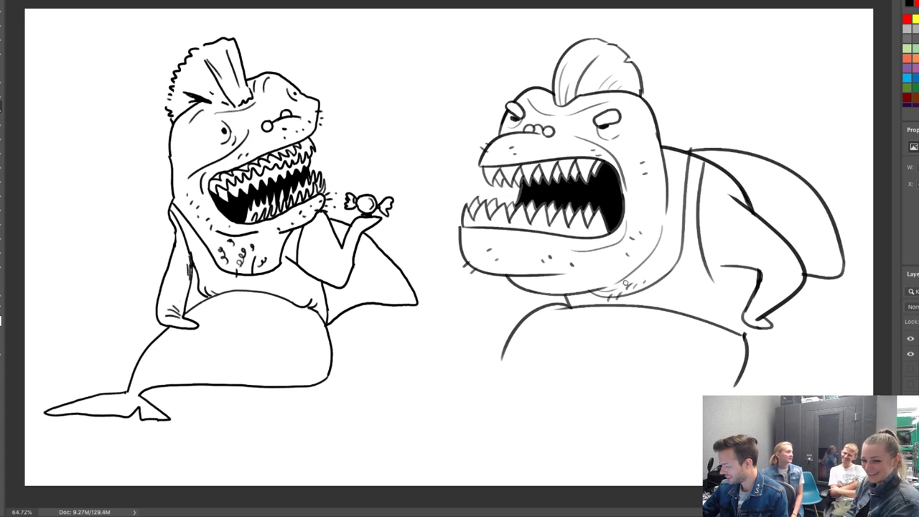
left_click_drag(747, 320, 746, 335)
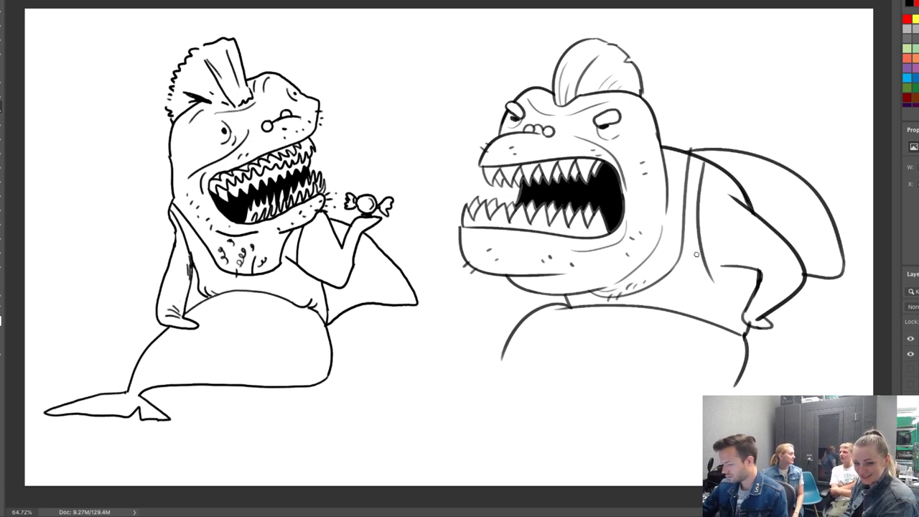
Clean up the waistline at the belly and add short crease lines beneath both ends of the hem.
key("bracketright")
key("bracketright")
key("bracketright")
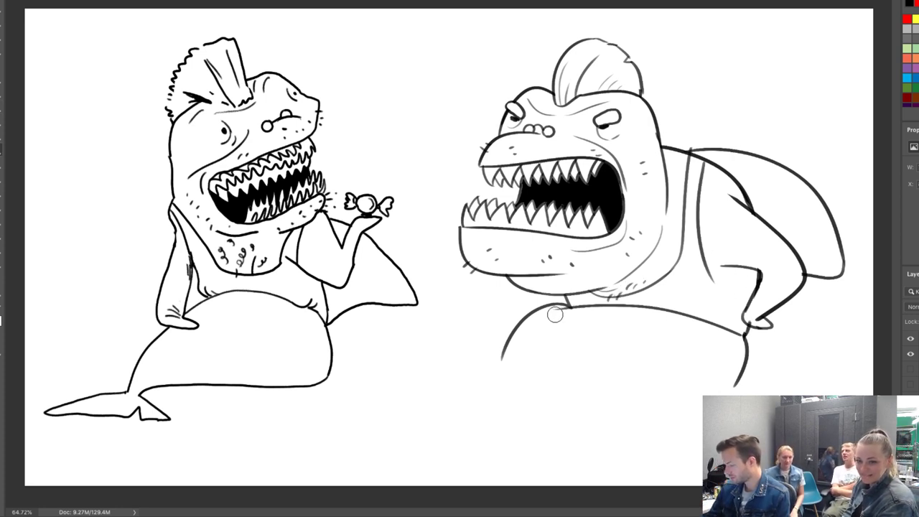
left_click_drag(556, 328, 600, 306)
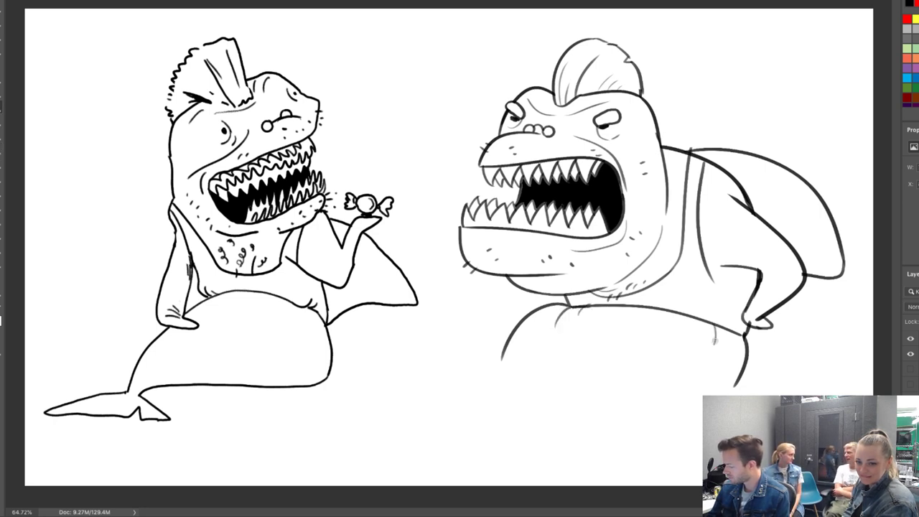
Scale the whole second creature down and complete the tank top's armhole with a curve under the arm.
key("ctrl+t")
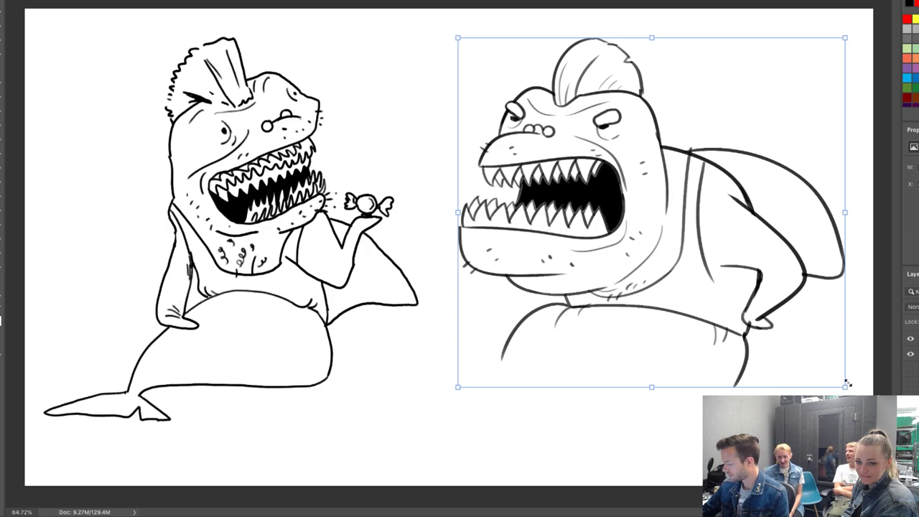
mouse_move(846, 385)
left_mouse_down()
mouse_move(764, 303)
mouse_move(805, 289)
left_mouse_up()
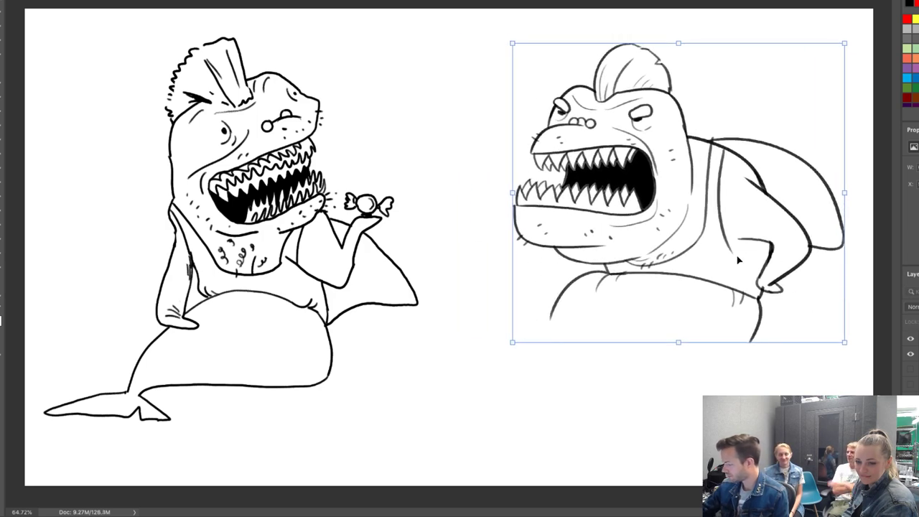
key("Return")
mouse_move(731, 258)
left_mouse_down()
mouse_move(759, 260)
mouse_move(759, 235)
left_mouse_up()
key("ctrl+z")
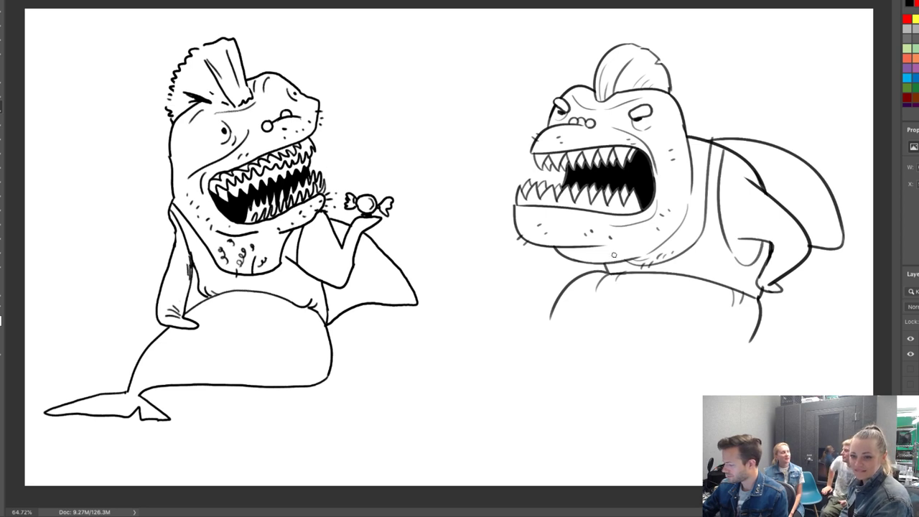
Draw the far arm reaching forward below the chin with an upturned hand, redoing the first stroke.
mouse_move(560, 254)
left_mouse_down()
mouse_move(517, 263)
mouse_move(526, 259)
left_mouse_up()
key("ctrl+z")
mouse_move(557, 297)
left_mouse_down()
mouse_move(498, 267)
mouse_move(520, 261)
left_mouse_up()
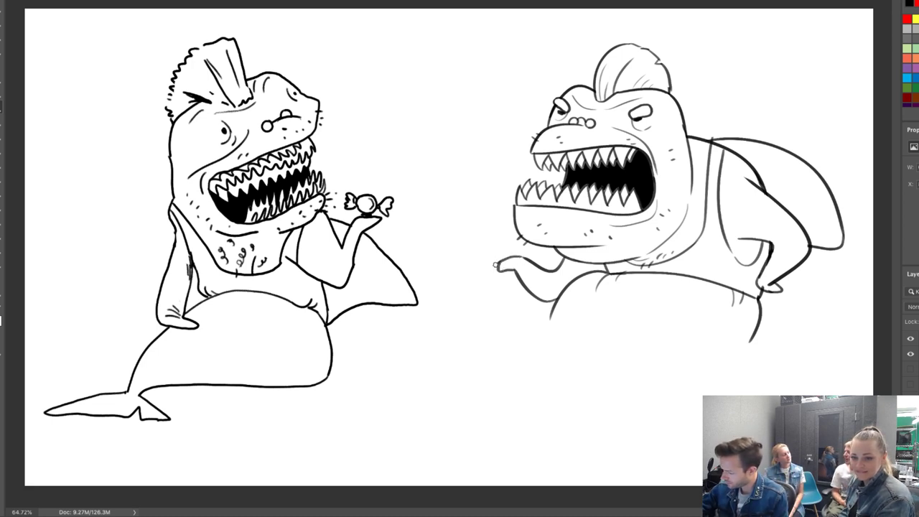
Draw a round wrapped candy with two flared wrapper ends in the outstretched hand, redoing strokes until it fits.
mouse_move(495, 265)
left_mouse_down()
mouse_move(485, 251)
mouse_move(503, 259)
mouse_move(487, 256)
mouse_move(499, 249)
mouse_move(495, 234)
mouse_move(513, 248)
left_mouse_up()
key("ctrl+z")
key("ctrl+z")
mouse_move(482, 258)
left_mouse_down()
mouse_move(474, 270)
mouse_move(488, 279)
mouse_move(491, 261)
mouse_move(471, 269)
mouse_move(490, 279)
mouse_move(493, 267)
mouse_move(481, 261)
mouse_move(491, 256)
left_mouse_up()
key("ctrl+z")
key("ctrl+z")
key("ctrl+z")
key("ctrl+z")
key("e")
key("b")
left_click_drag(484, 262, 497, 256)
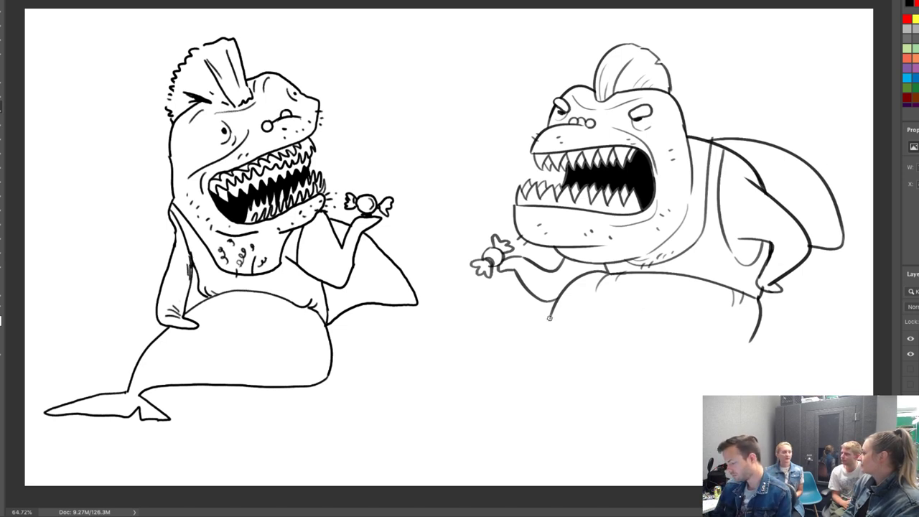
Draw the thick tail curling forward and under the body, redoing the outer curve smaller and adding the lower contour.
left_click_drag(550, 318, 429, 386)
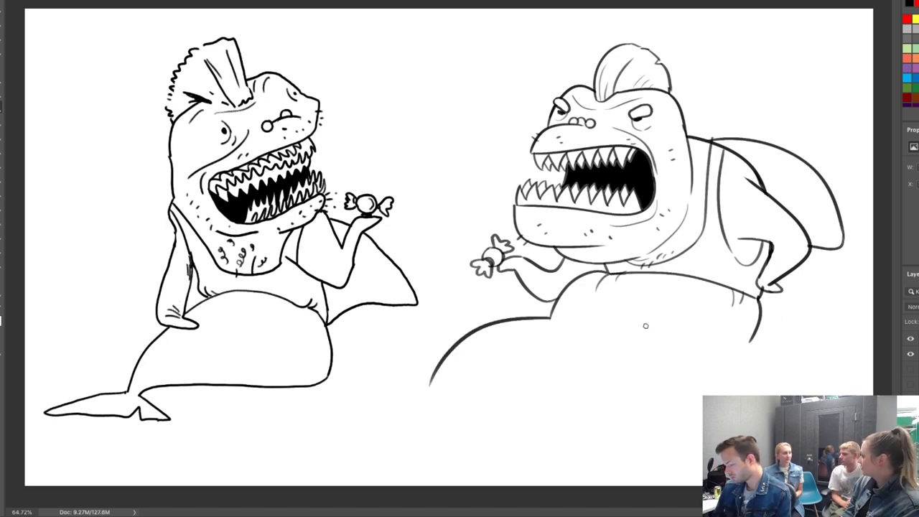
key("ctrl+z")
mouse_move(554, 313)
left_mouse_down()
mouse_move(474, 326)
mouse_move(476, 468)
mouse_move(574, 462)
left_mouse_up()
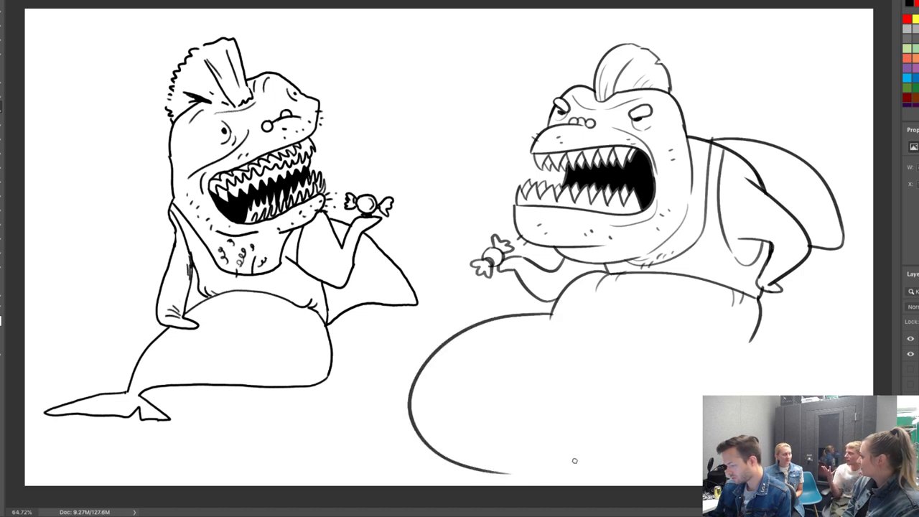
key("ctrl+z")
mouse_move(553, 313)
left_mouse_down()
mouse_move(449, 406)
mouse_move(583, 460)
left_mouse_up()
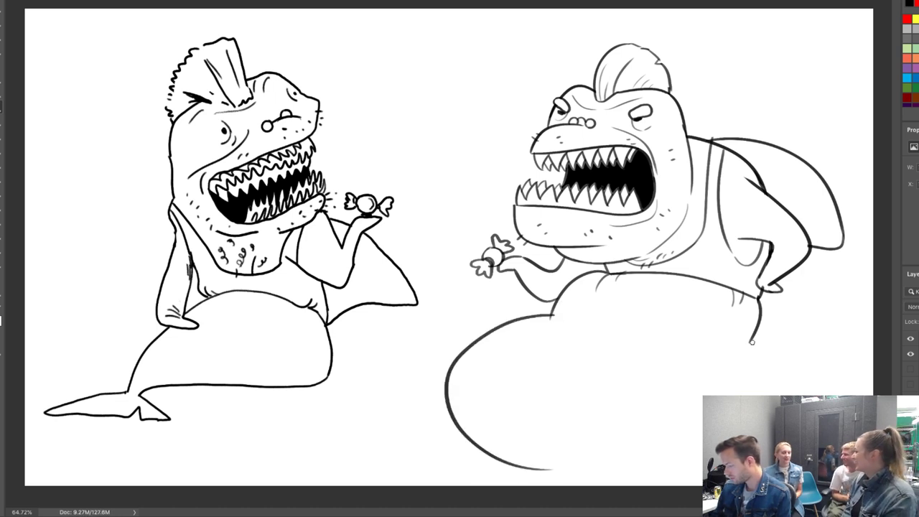
mouse_move(751, 342)
left_mouse_down()
mouse_move(516, 403)
mouse_move(561, 456)
left_mouse_up()
Tidy the line joint where the belly meets the tail and move the whole creature up on the canvas.
key("bracketright")
key("bracketright")
key("bracketright")
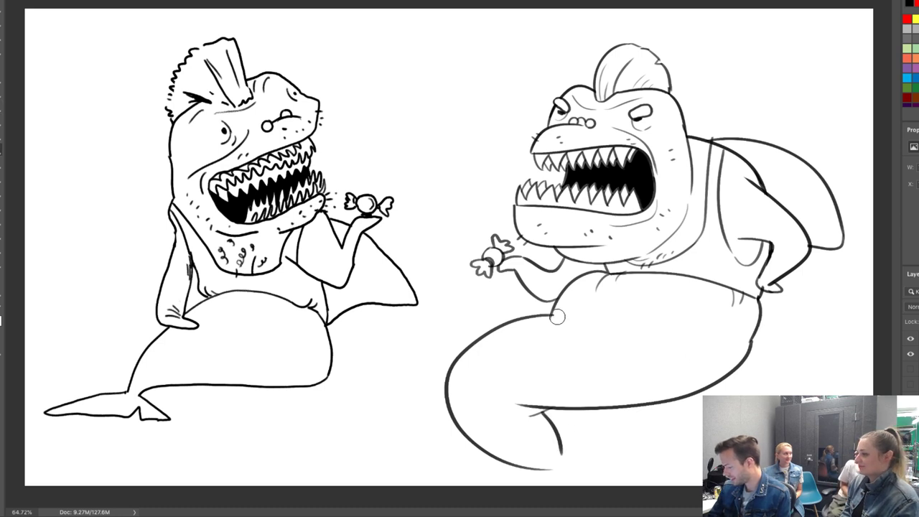
key("ctrl+shift+Up")
key("ctrl+shift+Up")
key("ctrl+shift+Up")
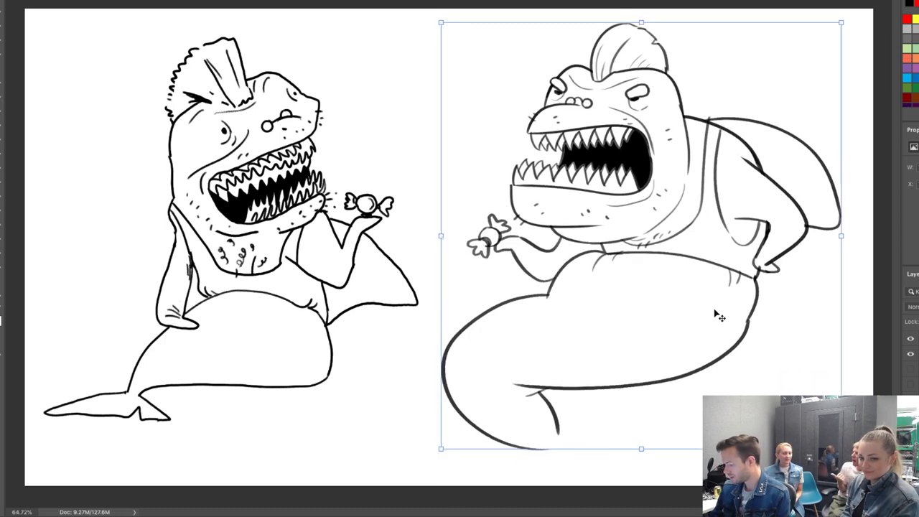
Start the fin at the tip of the curled tail with a short curved stroke, redoing it smaller.
mouse_move(559, 423)
left_mouse_down()
mouse_move(614, 431)
mouse_move(614, 407)
left_mouse_up()
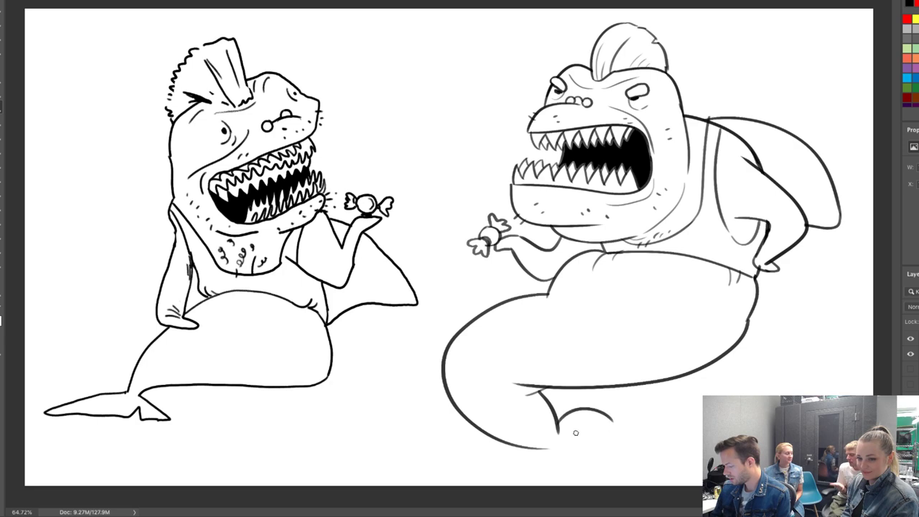
key("ctrl+z")
left_click_drag(557, 431, 596, 422)
key("c")
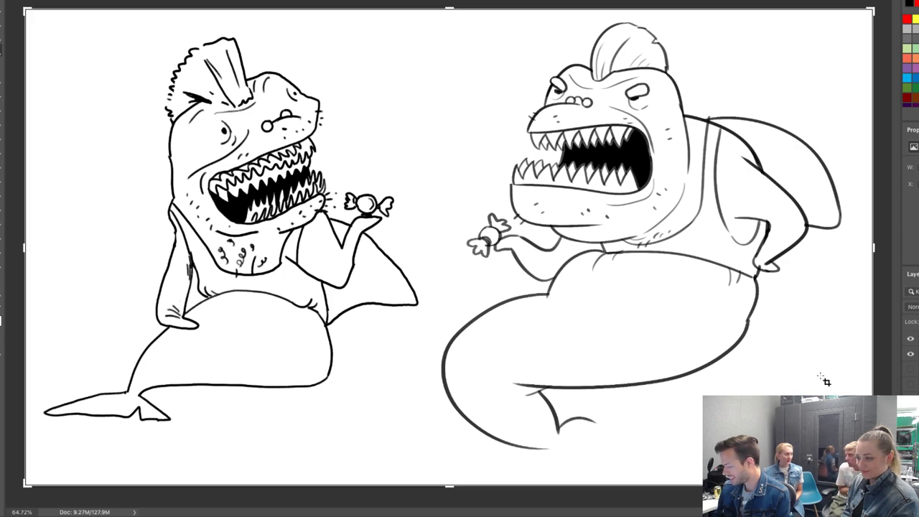
Scale the whole shark mermaid drawing down slightly to leave more room below the tail.
key("ctrl+t")
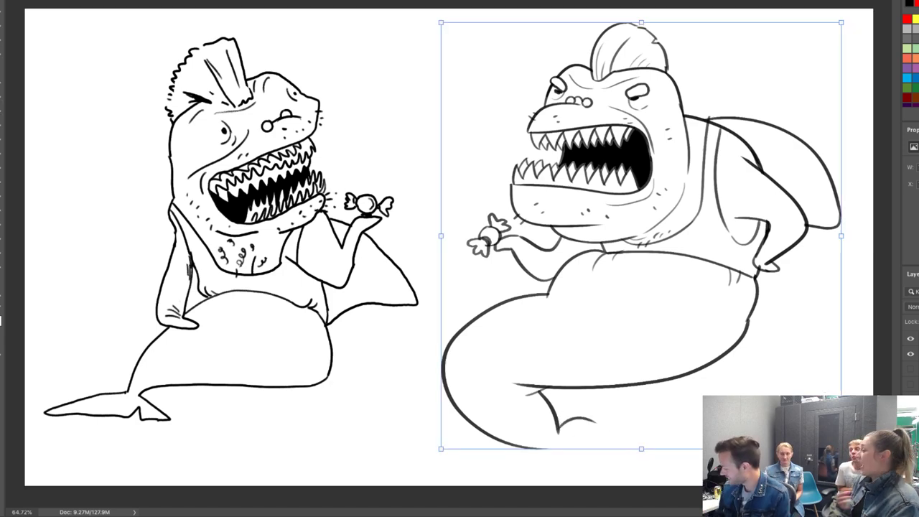
mouse_move(817, 383)
left_mouse_down()
mouse_move(799, 389)
mouse_move(818, 377)
left_mouse_up()
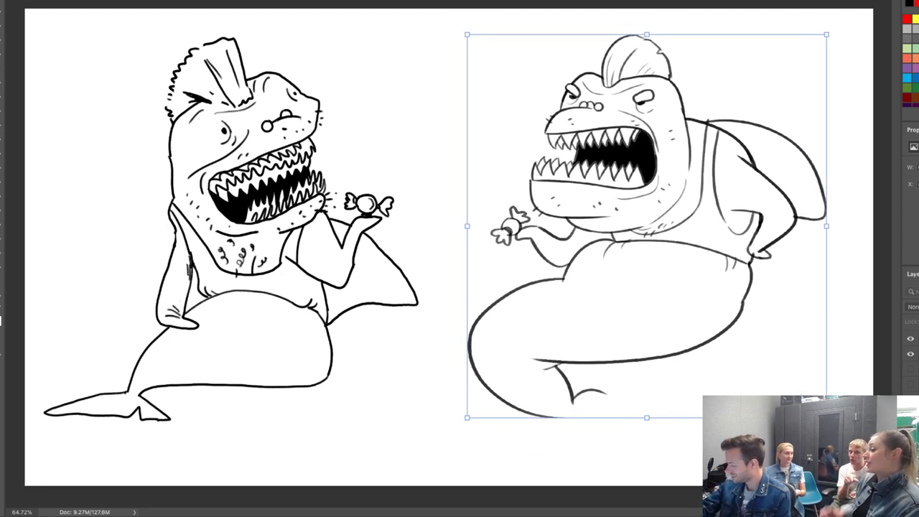
key("Return")
Finish the two-lobed tail fin and draw a chair's backrest and cushioned seat behind and beneath the creature.
mouse_move(557, 409)
left_mouse_down()
mouse_move(550, 436)
mouse_move(596, 452)
mouse_move(597, 465)
mouse_move(588, 409)
mouse_move(607, 394)
left_mouse_up()
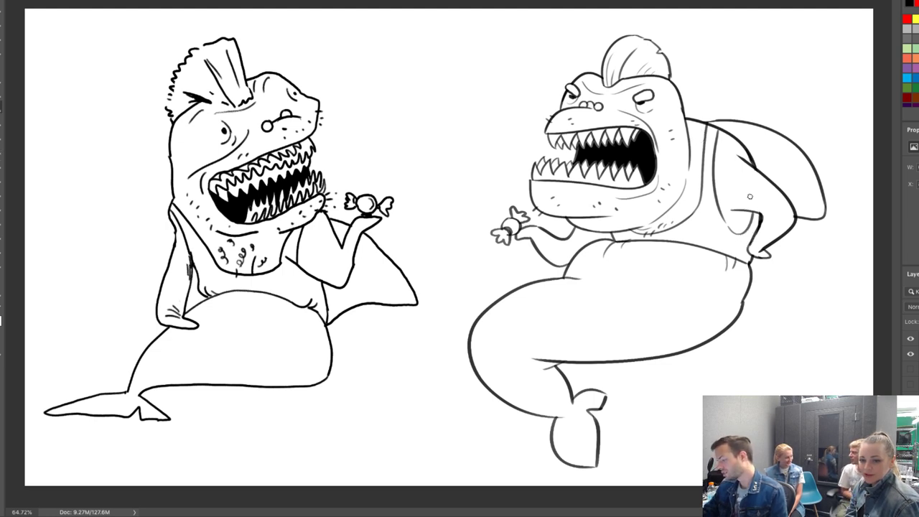
mouse_move(585, 362)
left_mouse_down()
mouse_move(610, 381)
mouse_move(696, 360)
mouse_move(663, 376)
mouse_move(689, 374)
mouse_move(753, 327)
mouse_move(728, 326)
mouse_move(755, 335)
mouse_move(797, 258)
mouse_move(806, 212)
left_mouse_up()
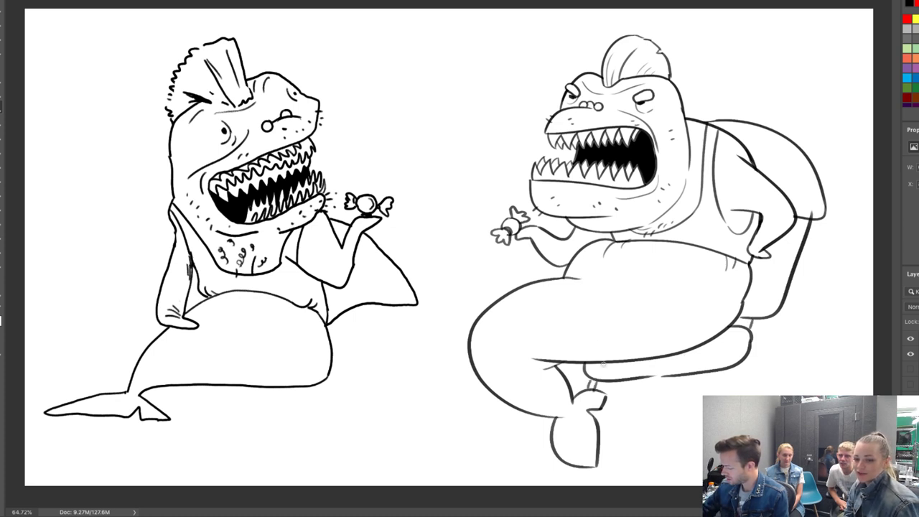
mouse_move(731, 370)
left_mouse_down()
mouse_move(739, 393)
mouse_move(751, 395)
left_mouse_up()
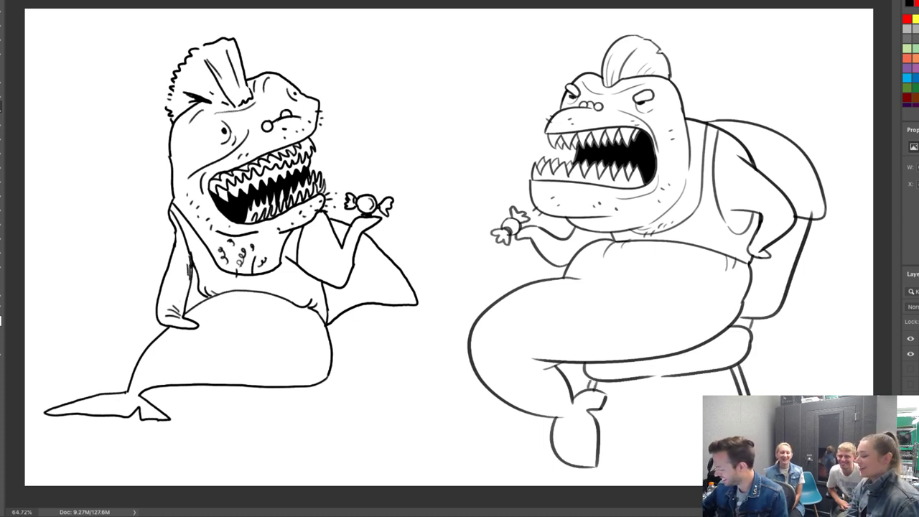
left_click_drag(572, 471, 575, 464)
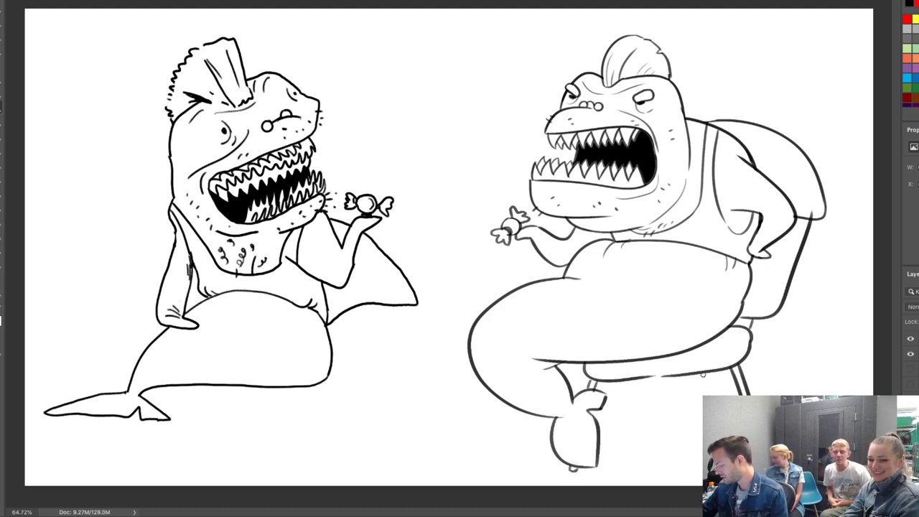
left_click_drag(703, 374, 705, 399)
left_click_drag(614, 381, 617, 443)
key("ctrl+z")
key("ctrl+z")
key("ctrl+z")
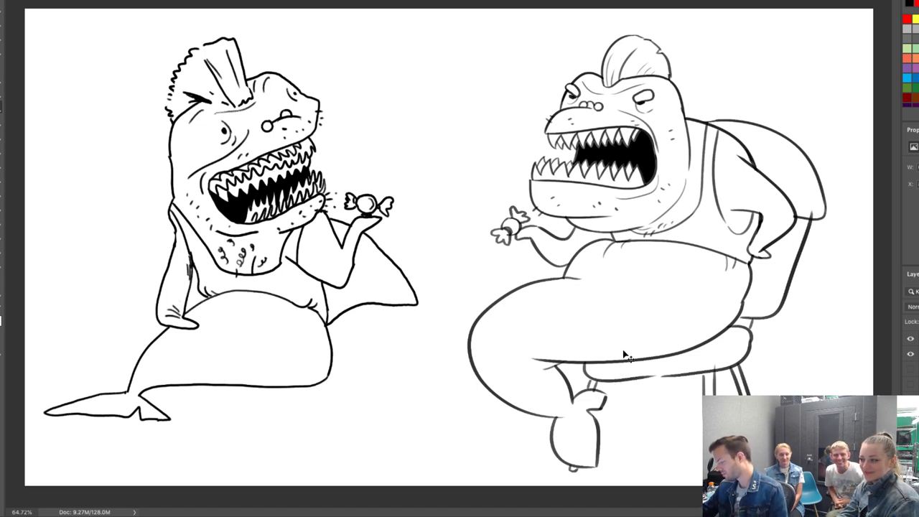
key("v")
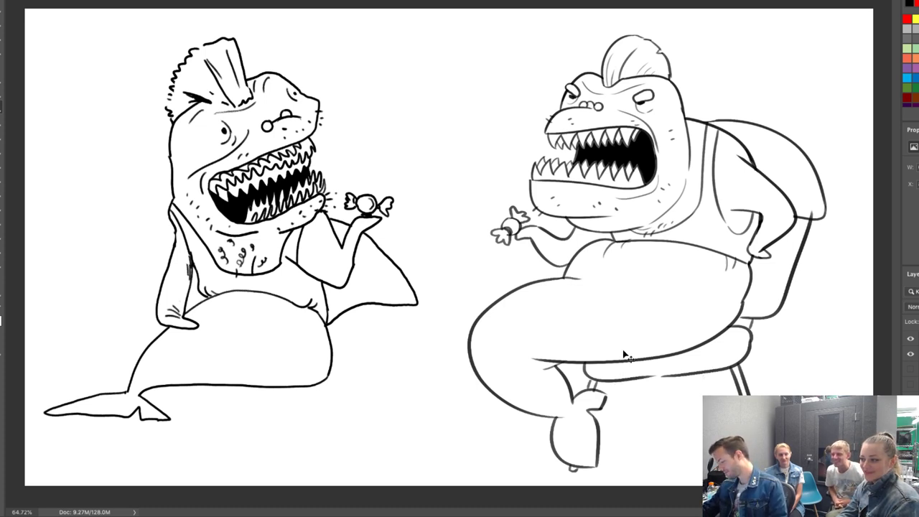
key("ctrl+z")
key("ctrl+z")
key("ctrl+z")
Draw two thin straight chair legs under the seat, redoing strokes until they fit, and shift the whole drawing up and sideways.
key("b")
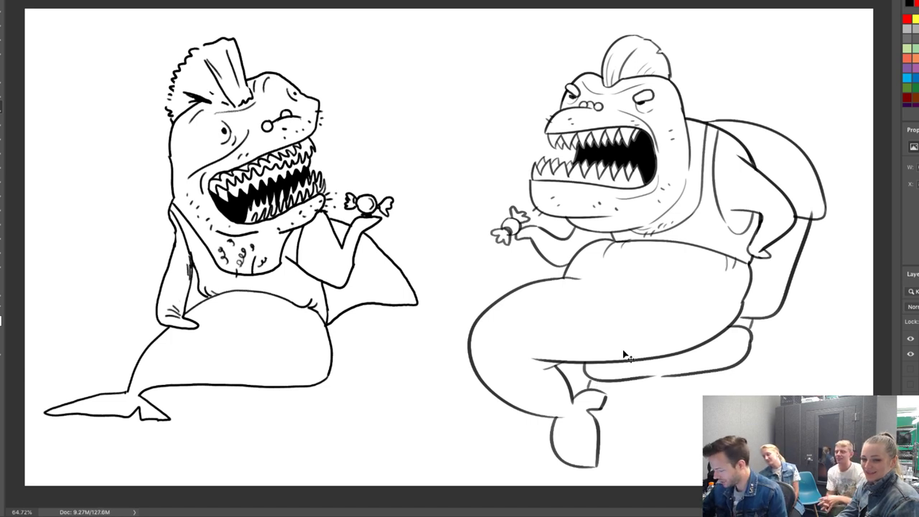
left_click_drag(619, 383, 626, 470)
key("ctrl+z")
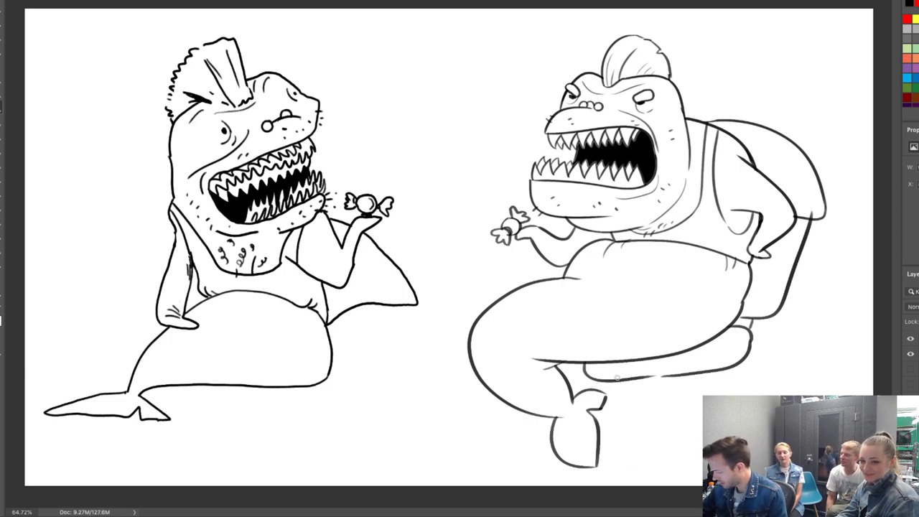
mouse_move(617, 380)
left_mouse_down()
mouse_move(625, 463)
mouse_move(633, 460)
mouse_move(625, 408)
mouse_move(630, 470)
left_mouse_up()
key("ctrl+z")
key("ctrl+z")
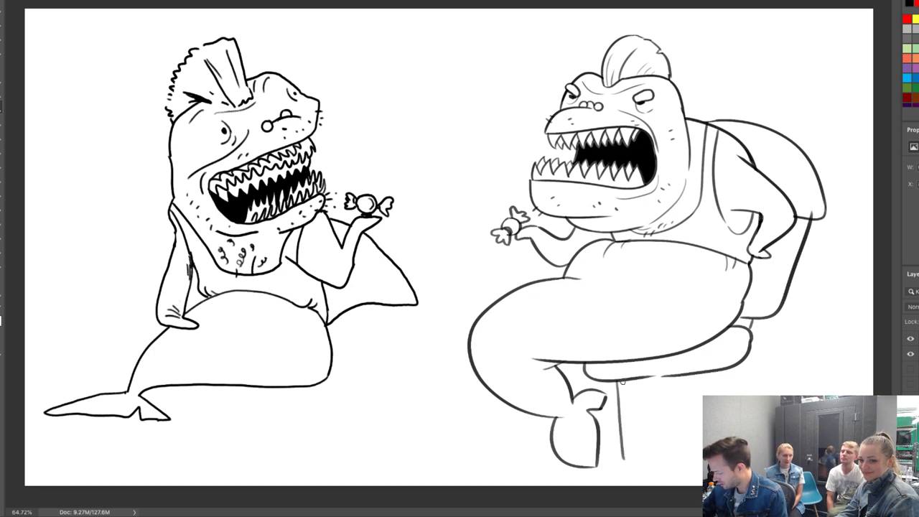
left_click_drag(627, 380, 631, 474)
key("ctrl+z")
left_click_drag(626, 380, 632, 461)
mouse_move(715, 375)
left_mouse_down()
mouse_move(716, 397)
mouse_move(724, 393)
left_mouse_up()
key("ctrl+z")
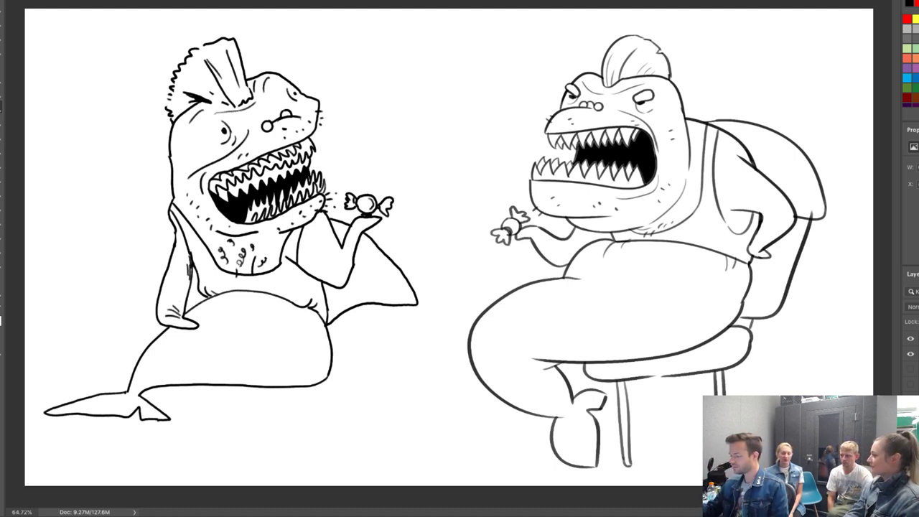
key("v")
left_click_drag(757, 335, 744, 324)
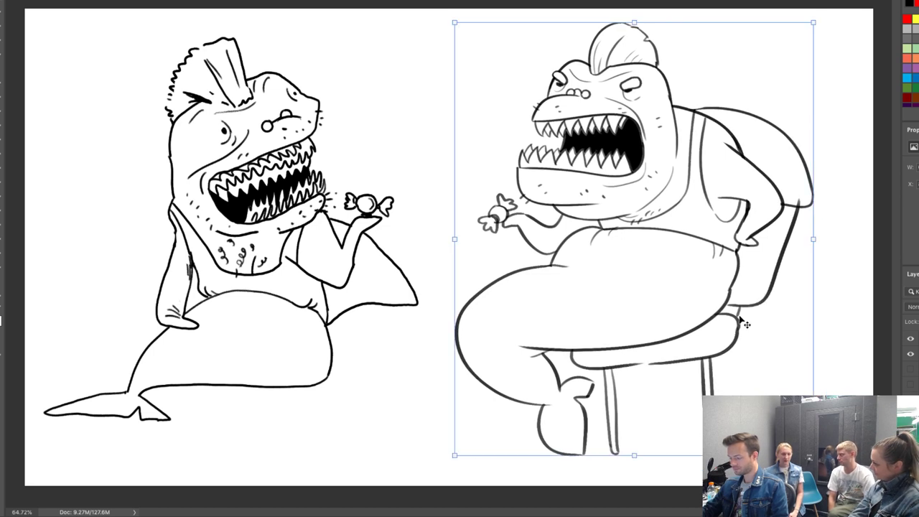
key("b")
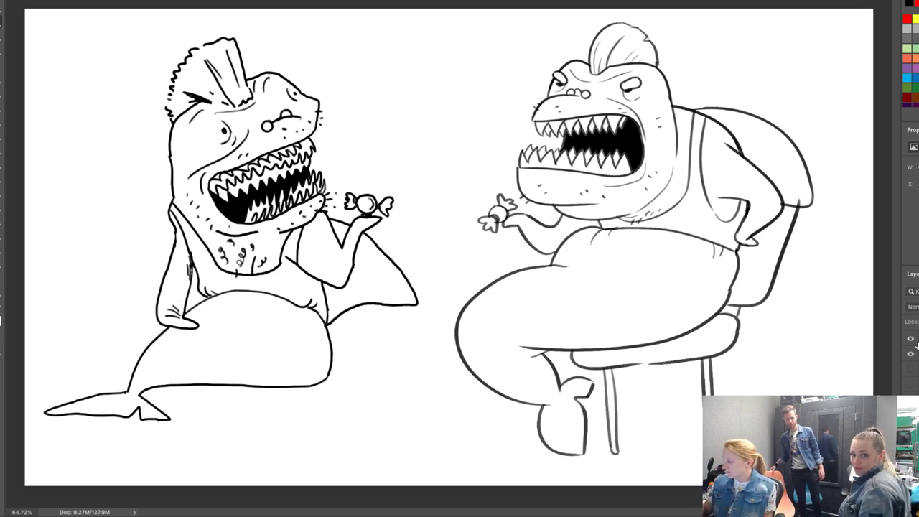
right_click(3, 117)
left_click(9, 115)
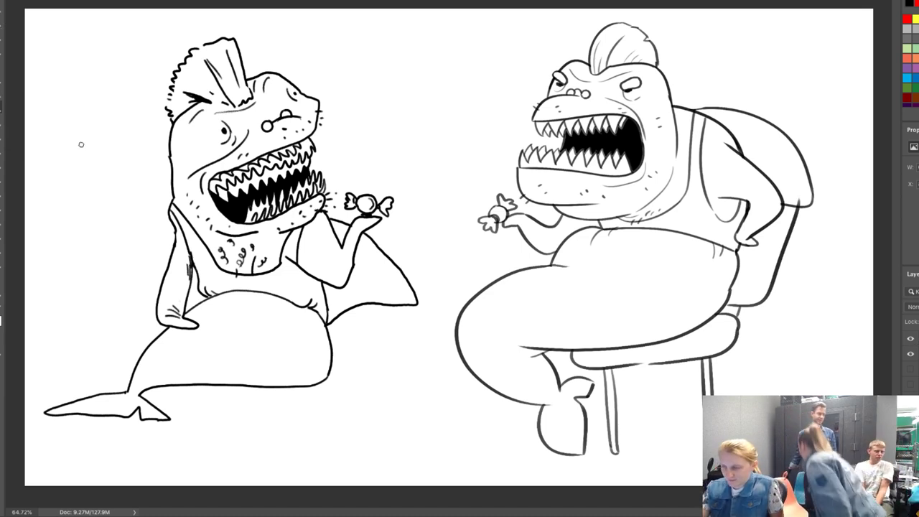
right_click(4, 110)
left_click(37, 124)
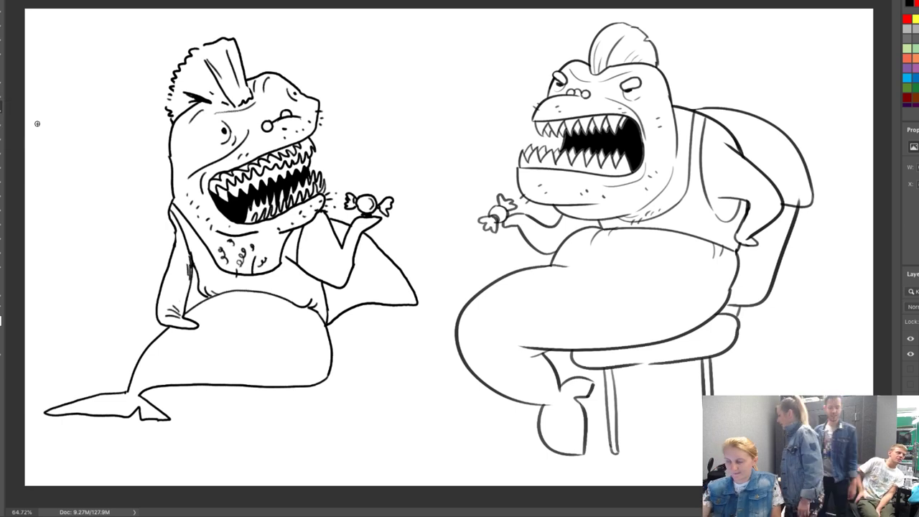
Hide the layer of the finished inked creature and move the seated shark mermaid into its place.
left_click(910, 354)
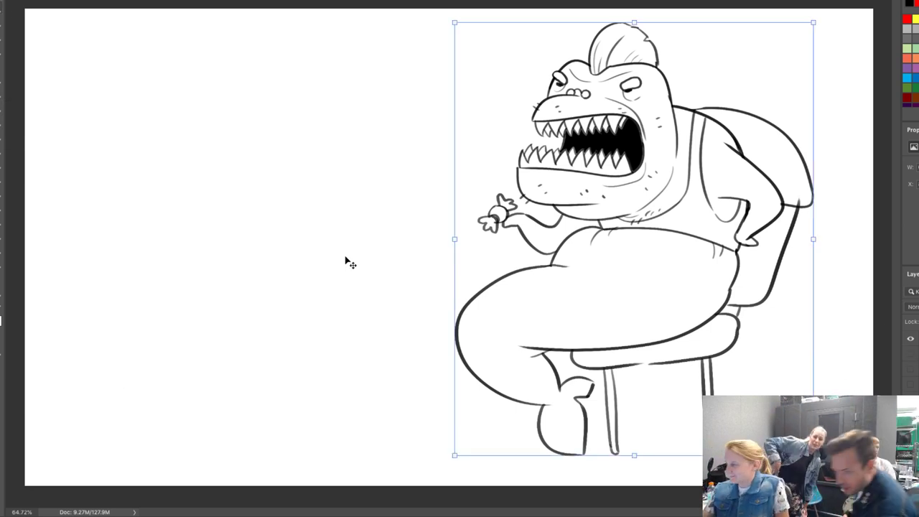
left_click_drag(629, 153, 294, 153)
left_click_drag(212, 147, 221, 147)
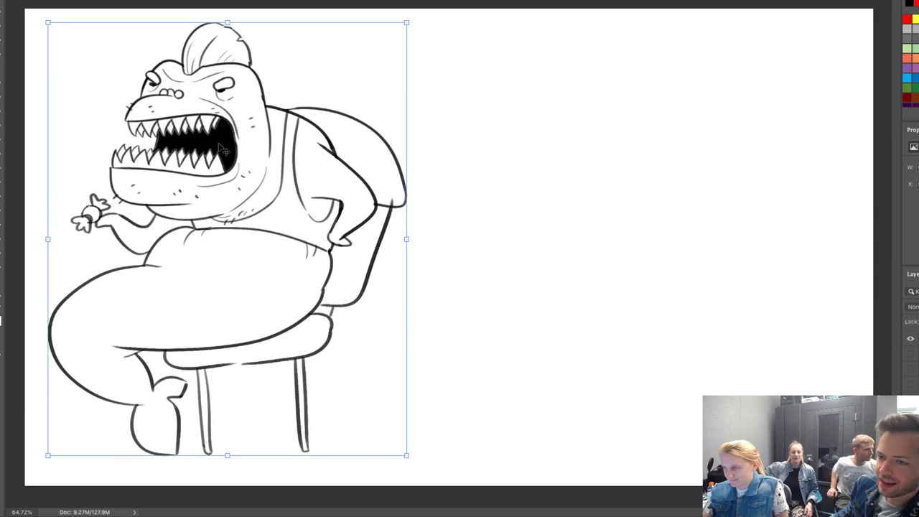
On a new layer, draw a tall rounded body outline in the empty half, redoing early strokes, and shift it toward the canvas centre.
key("ctrl+shift+alt+n")
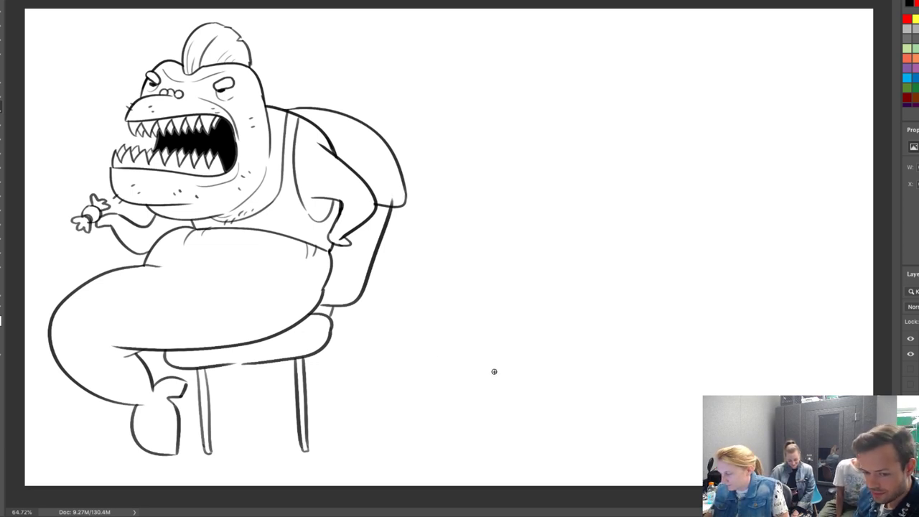
left_click(459, 359)
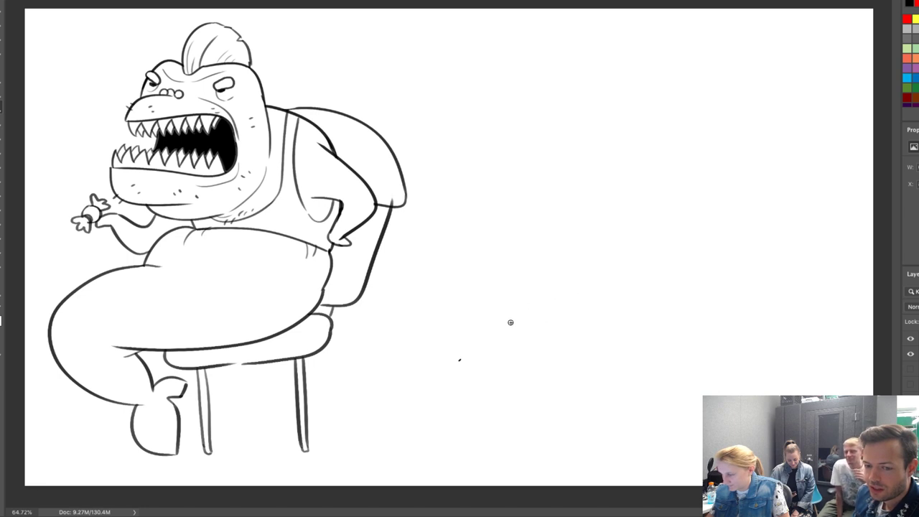
key("ctrl+z")
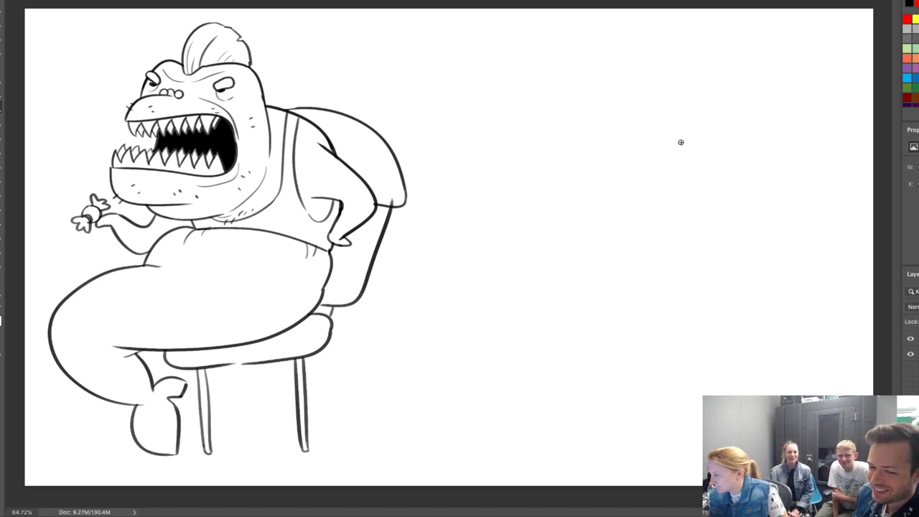
left_click_drag(693, 97, 652, 241)
key("ctrl+z")
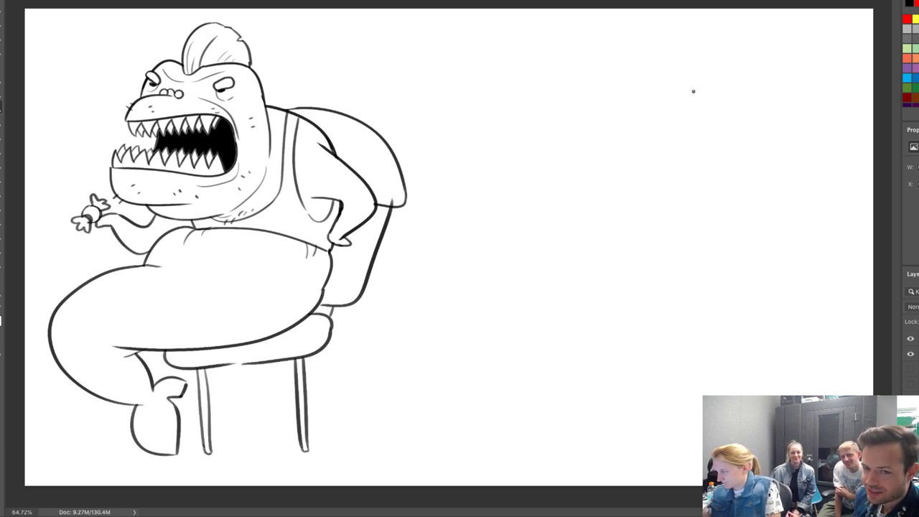
mouse_move(723, 84)
left_mouse_down()
mouse_move(696, 93)
mouse_move(672, 123)
mouse_move(669, 165)
mouse_move(713, 396)
left_mouse_up()
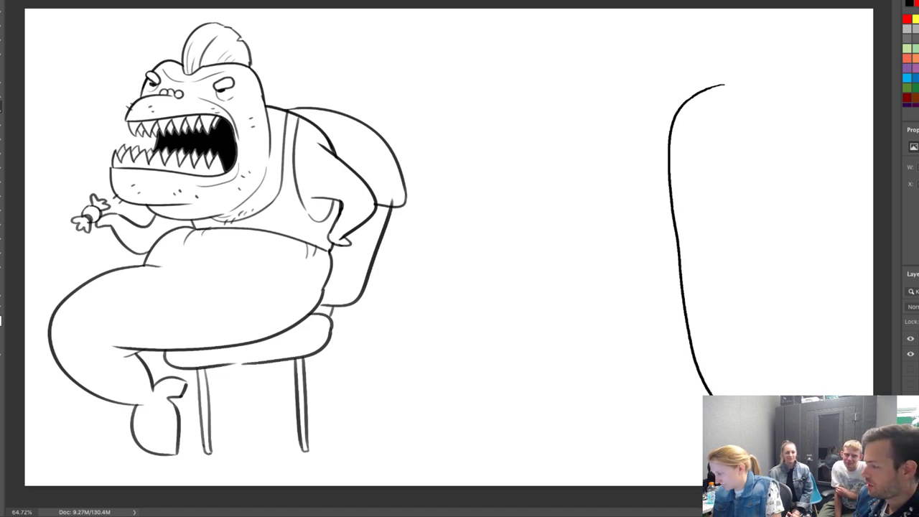
mouse_move(711, 86)
left_mouse_down()
mouse_move(729, 84)
mouse_move(771, 111)
mouse_move(787, 207)
mouse_move(787, 395)
left_mouse_up()
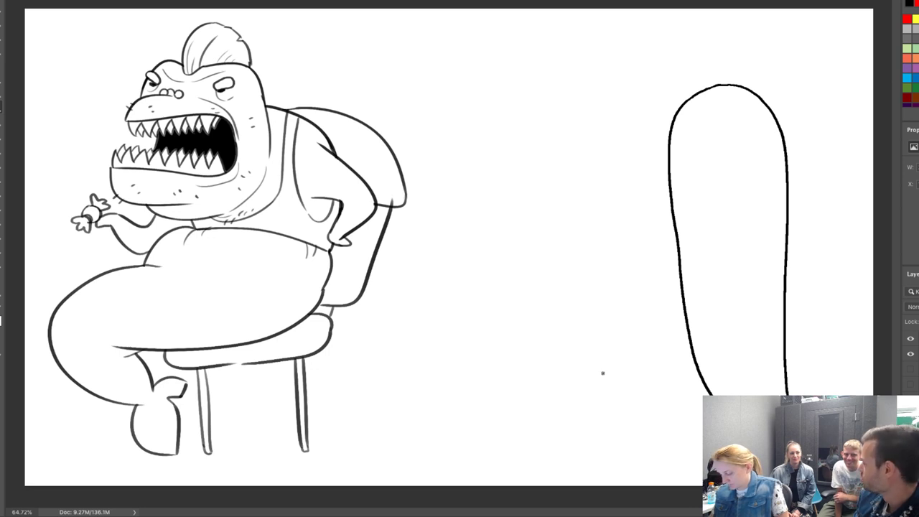
key("v")
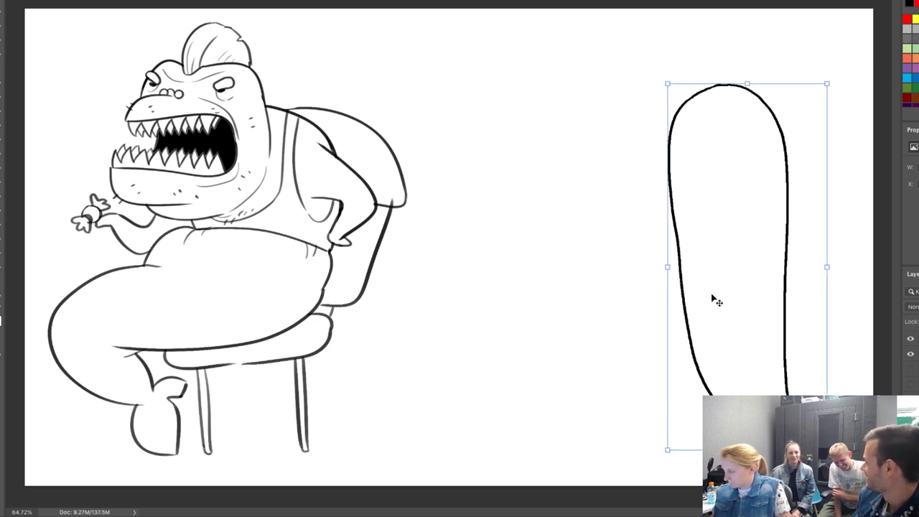
mouse_move(712, 300)
left_mouse_down()
mouse_move(642, 297)
mouse_move(636, 286)
left_mouse_up()
Draw a small side-view face with snout, open toothy mouth, chin and cheek line, erasing the body line crossing it.
key("b")
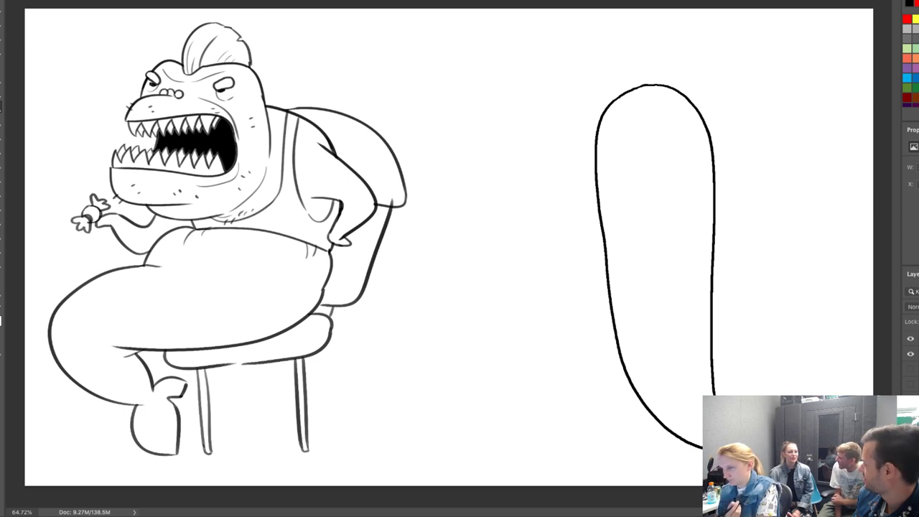
mouse_move(596, 138)
left_mouse_down()
mouse_move(572, 170)
mouse_move(579, 165)
mouse_move(573, 174)
mouse_move(591, 176)
mouse_move(592, 194)
mouse_move(567, 200)
mouse_move(578, 220)
mouse_move(600, 209)
mouse_move(586, 211)
mouse_move(603, 233)
left_mouse_up()
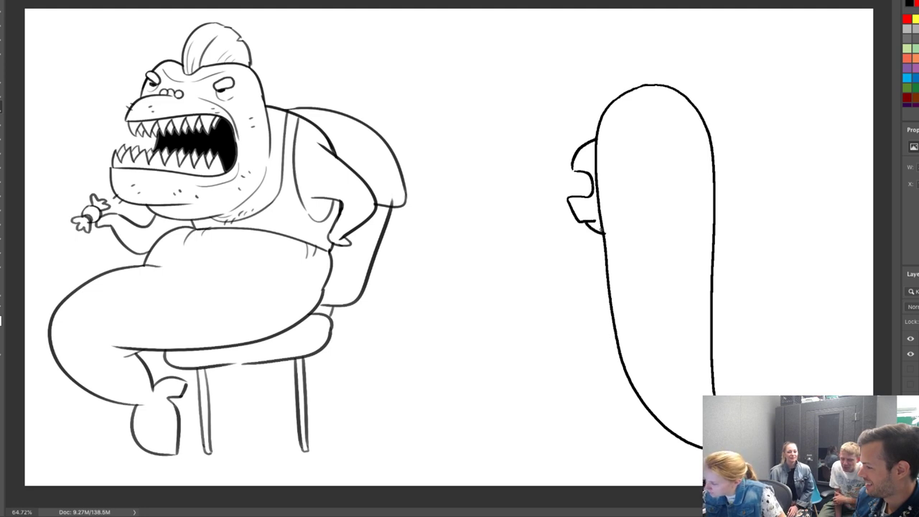
mouse_move(603, 136)
left_mouse_down()
mouse_move(605, 223)
mouse_move(595, 212)
left_mouse_up()
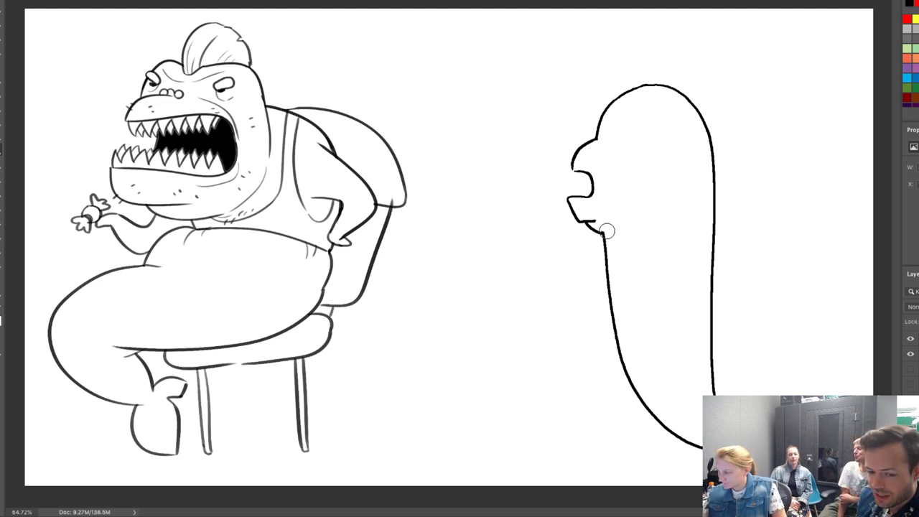
mouse_move(585, 220)
left_mouse_down()
mouse_move(570, 151)
mouse_move(612, 203)
left_mouse_up()
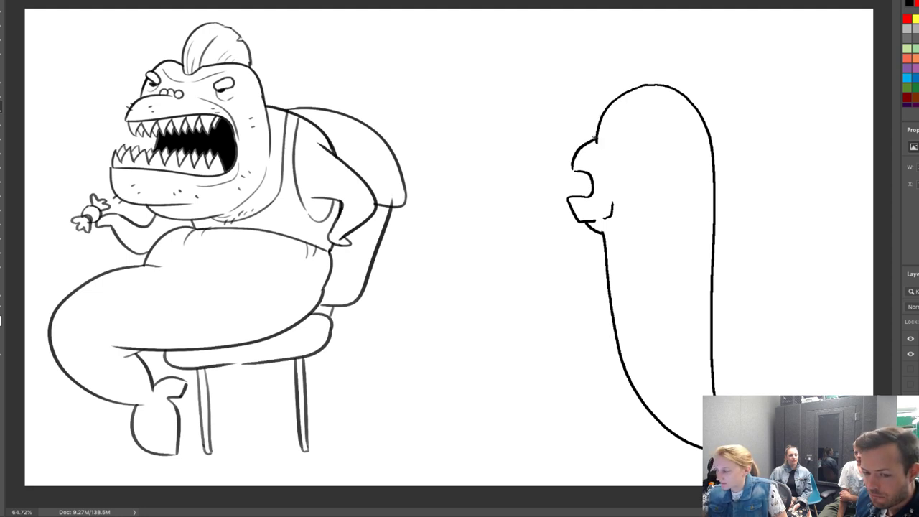
mouse_move(568, 194)
left_mouse_down()
mouse_move(594, 192)
mouse_move(579, 176)
mouse_move(590, 175)
mouse_move(573, 166)
left_mouse_up()
Add two small eyes and a large crest curving over the head and down the back, erasing the head line beneath it.
mouse_move(590, 134)
left_mouse_down()
mouse_move(596, 142)
mouse_move(595, 118)
mouse_move(598, 125)
mouse_move(609, 109)
mouse_move(597, 112)
mouse_move(605, 125)
mouse_move(596, 122)
mouse_move(609, 58)
mouse_move(646, 33)
left_mouse_up()
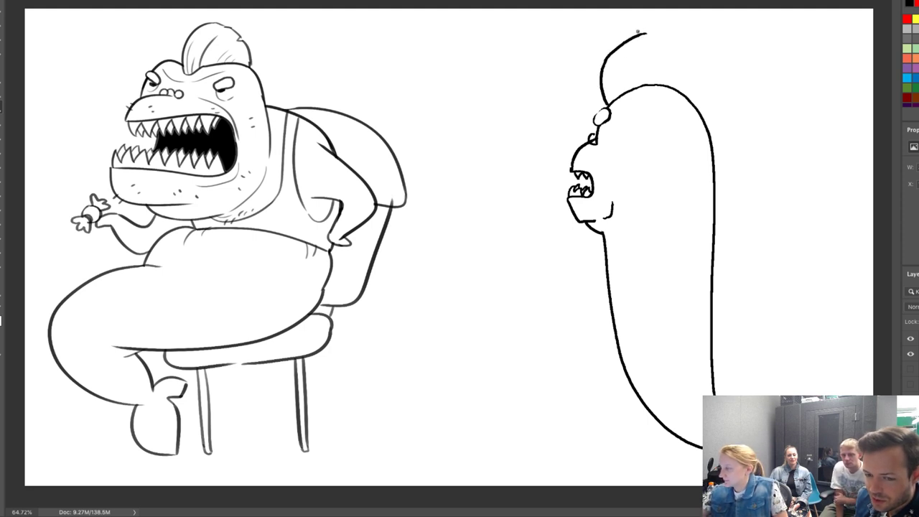
key("ctrl+z")
mouse_move(602, 69)
left_mouse_down()
mouse_move(634, 36)
mouse_move(672, 41)
mouse_move(740, 155)
mouse_move(733, 173)
left_mouse_up()
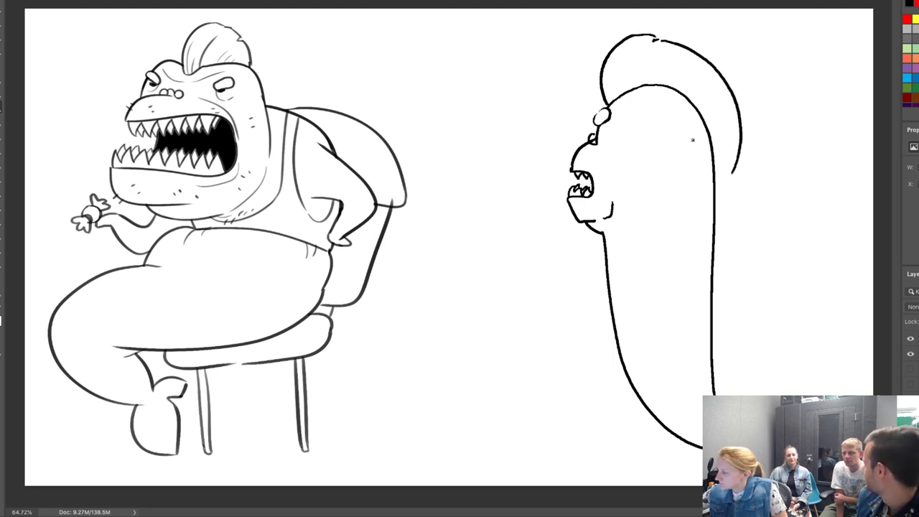
mouse_move(638, 87)
left_mouse_down()
mouse_move(675, 103)
mouse_move(698, 175)
mouse_move(729, 181)
mouse_move(733, 167)
left_mouse_up()
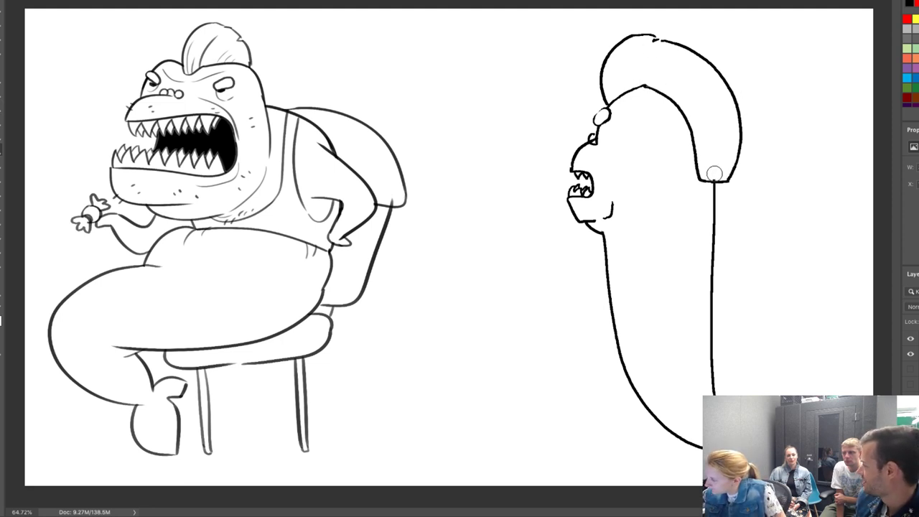
left_click_drag(704, 177, 725, 168)
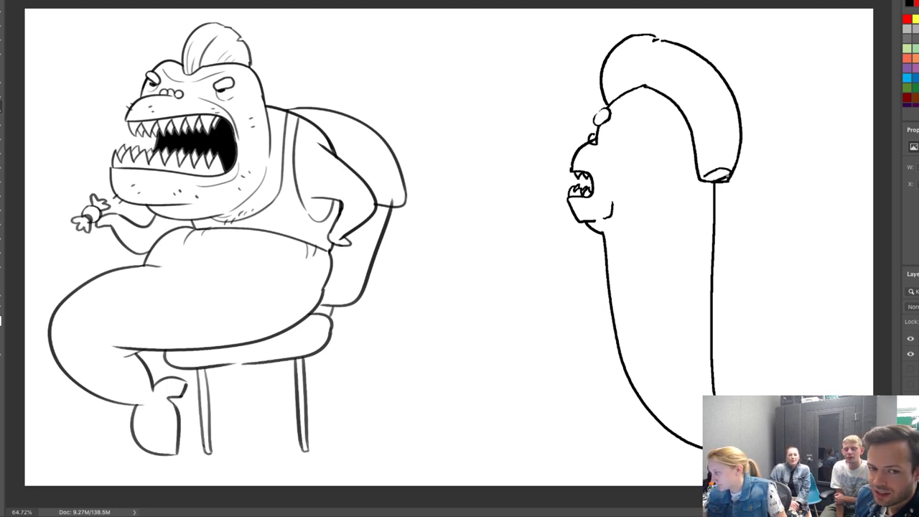
Add an inner contour line to the large crest and replace the back line beneath it with a flared, pointed lower section.
key("bracketright")
key("bracketright")
key("bracketleft")
key("bracketleft")
mouse_move(715, 158)
left_mouse_down()
mouse_move(719, 132)
mouse_move(695, 58)
mouse_move(654, 37)
left_mouse_up()
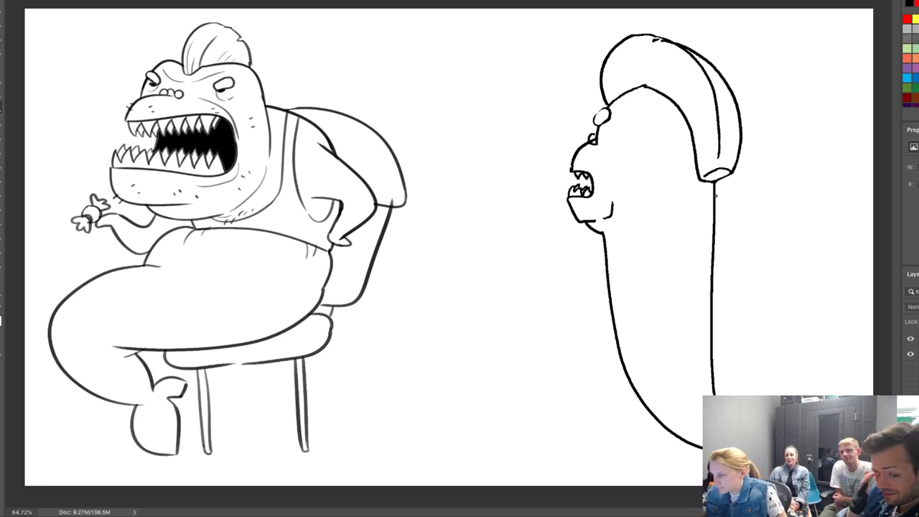
mouse_move(715, 184)
left_mouse_down()
mouse_move(753, 280)
mouse_move(744, 307)
mouse_move(711, 287)
left_mouse_up()
mouse_move(713, 189)
left_mouse_down()
mouse_move(711, 283)
mouse_move(695, 198)
mouse_move(694, 221)
mouse_move(698, 286)
mouse_move(711, 287)
left_mouse_up()
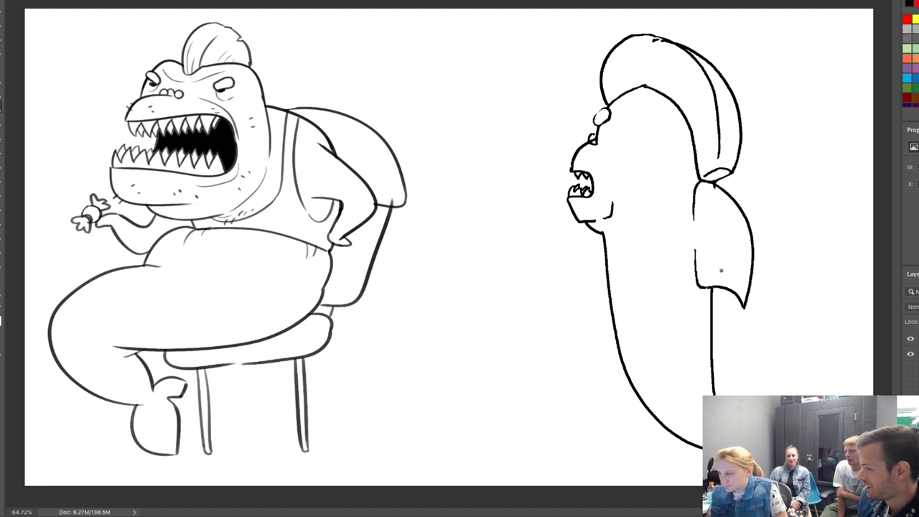
Erase the tall body's front and back lines and redraw the front as a notched neck and rounded belly curving into a raised tail edge.
mouse_move(601, 240)
left_mouse_down()
mouse_move(613, 356)
mouse_move(658, 416)
mouse_move(604, 303)
mouse_move(670, 414)
mouse_move(703, 446)
left_mouse_up()
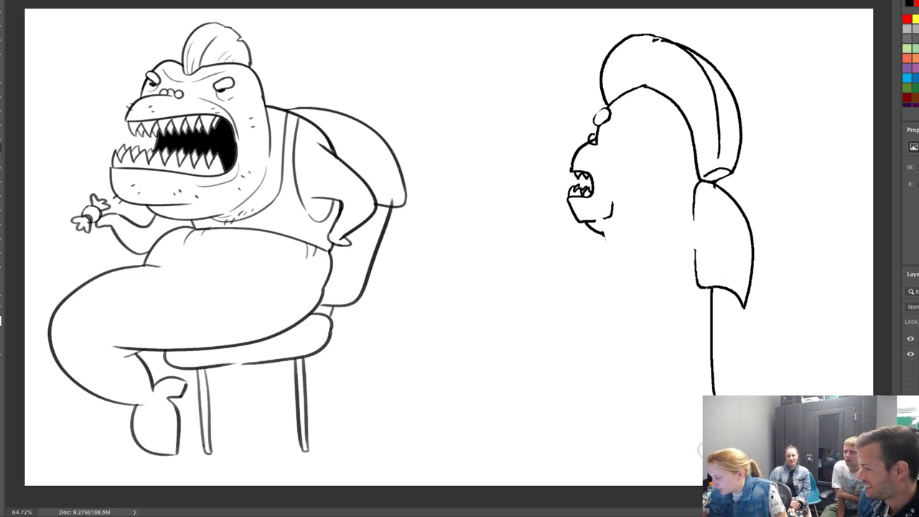
mouse_move(602, 230)
left_mouse_down()
mouse_move(592, 322)
mouse_move(599, 357)
left_mouse_up()
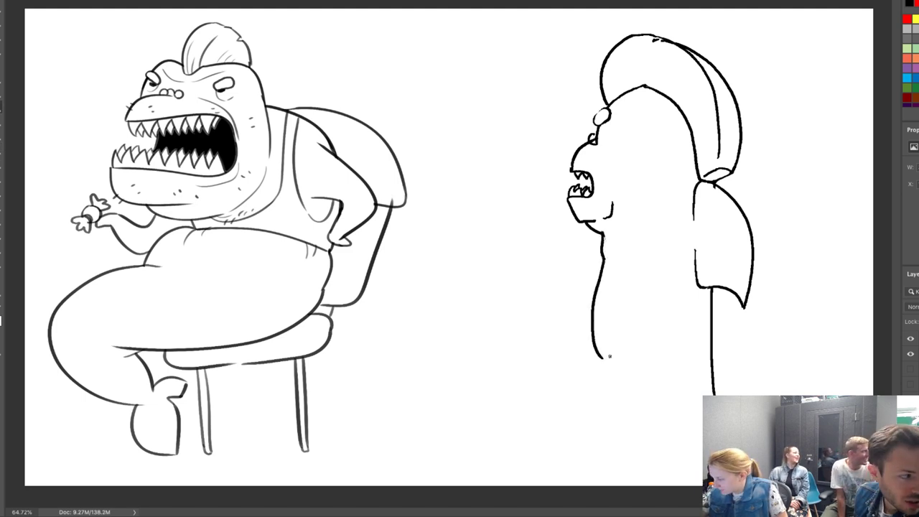
left_click_drag(711, 288, 712, 395)
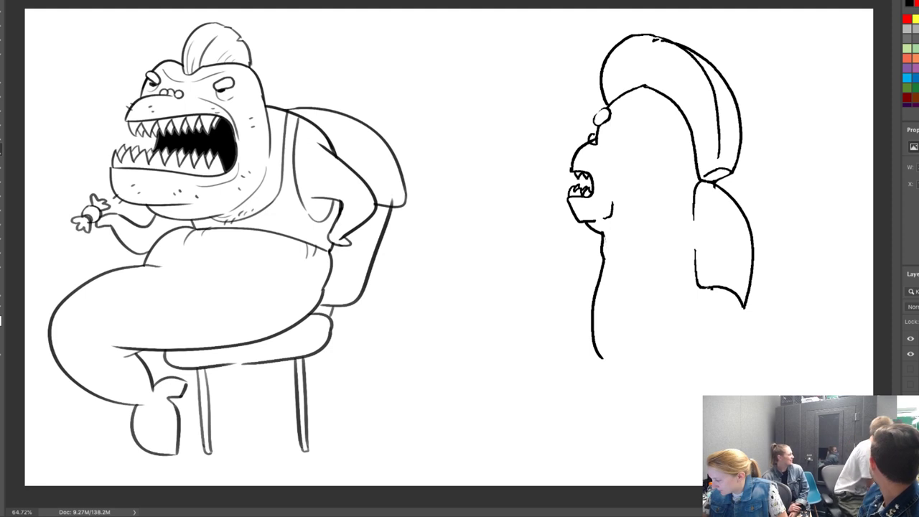
mouse_move(609, 257)
left_mouse_down()
mouse_move(594, 306)
mouse_move(600, 359)
left_mouse_up()
key("b")
mouse_move(603, 262)
left_mouse_down()
mouse_move(590, 294)
mouse_move(591, 352)
mouse_move(601, 367)
left_mouse_up()
key("ctrl+z")
mouse_move(603, 263)
left_mouse_down()
mouse_move(597, 415)
mouse_move(700, 454)
left_mouse_up()
left_click_drag(766, 395, 800, 339)
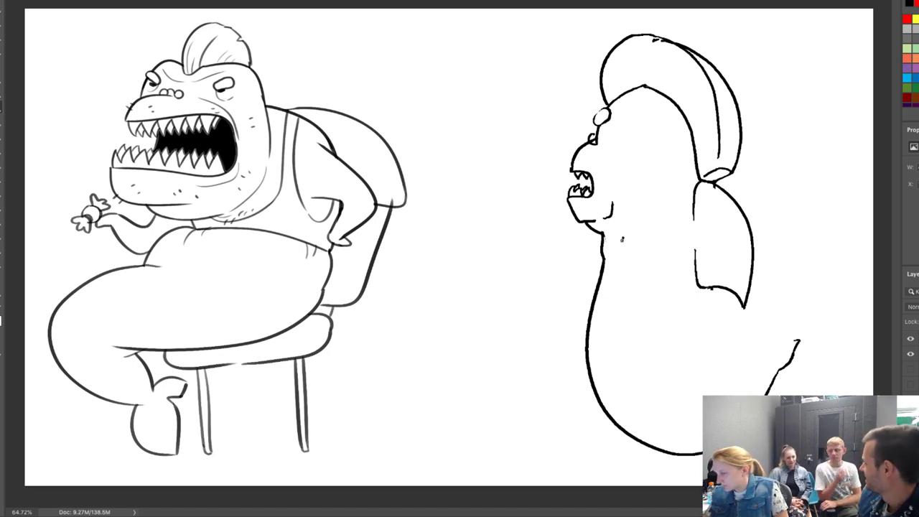
Draw a hanging arm inside a tank-top armhole, with the top's edge sweeping over the shoulder, and add the lower back line.
mouse_move(622, 239)
left_mouse_down()
mouse_move(616, 357)
mouse_move(631, 351)
mouse_move(624, 335)
mouse_move(638, 276)
left_mouse_up()
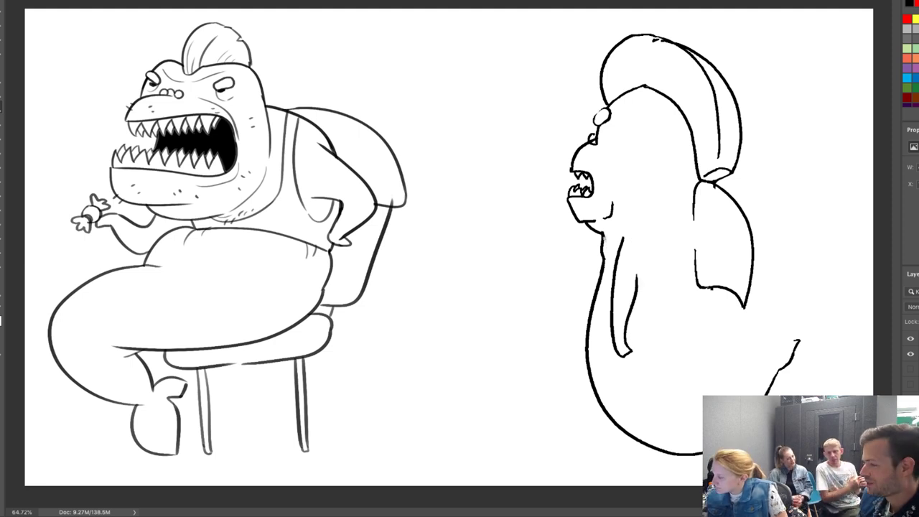
mouse_move(603, 230)
left_mouse_down()
mouse_move(640, 205)
mouse_move(683, 242)
left_mouse_up()
key("ctrl+z")
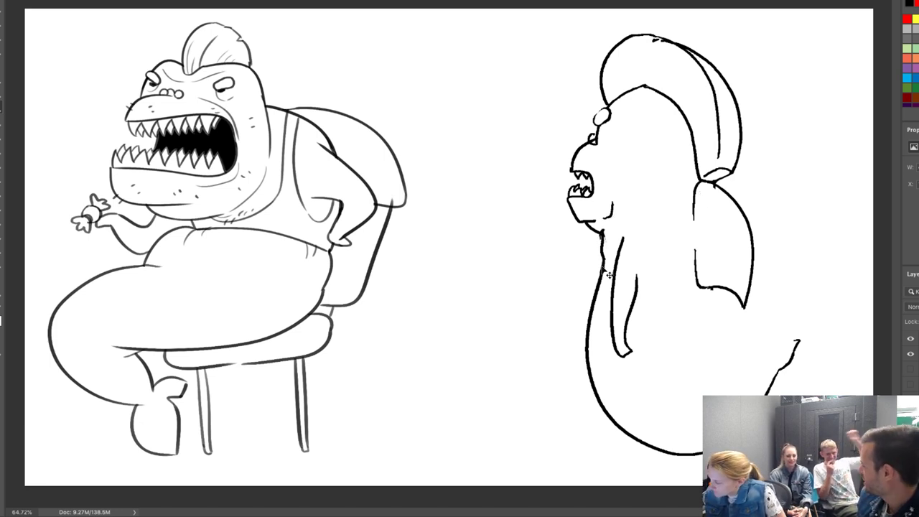
mouse_move(614, 231)
left_mouse_down()
mouse_move(642, 216)
mouse_move(660, 231)
mouse_move(677, 279)
mouse_move(712, 287)
left_mouse_up()
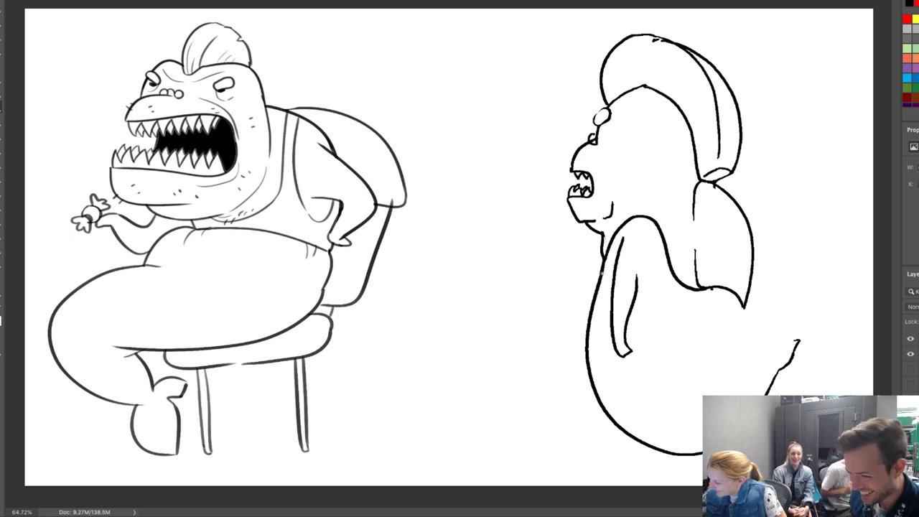
mouse_move(610, 285)
left_mouse_down()
mouse_move(616, 239)
mouse_move(633, 223)
mouse_move(651, 236)
mouse_move(656, 279)
mouse_move(641, 299)
mouse_move(624, 301)
left_mouse_up()
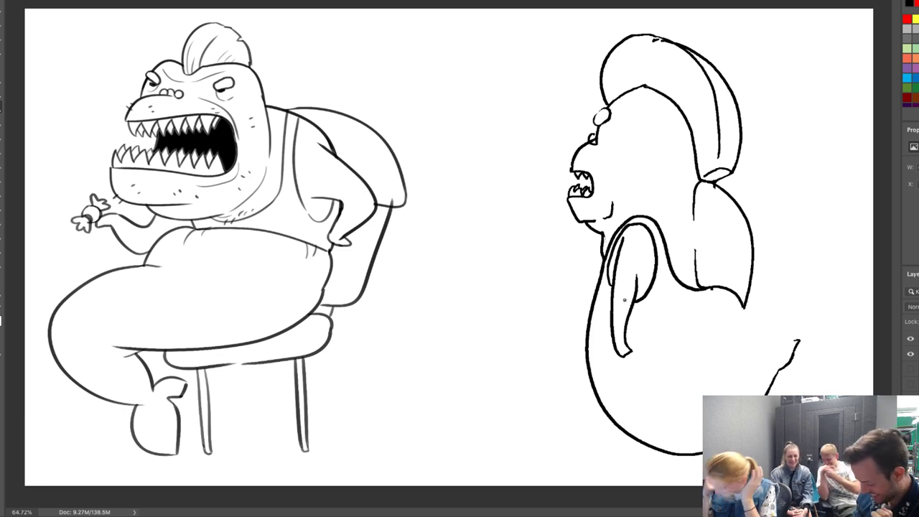
left_click_drag(711, 289, 710, 364)
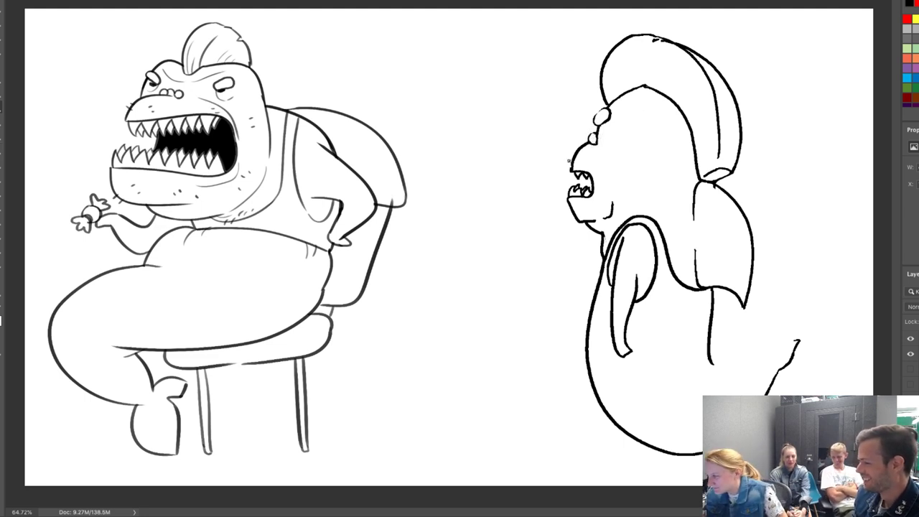
Add stubble dots and short bristles around the snout, cheek and chin, and an inner contour line on the lower crest section.
left_click_drag(570, 164, 572, 155)
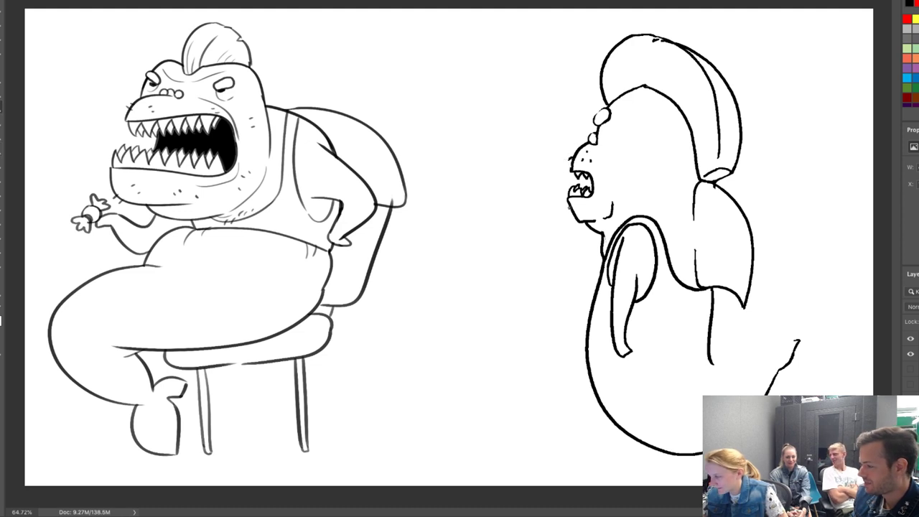
left_click_drag(585, 207, 586, 213)
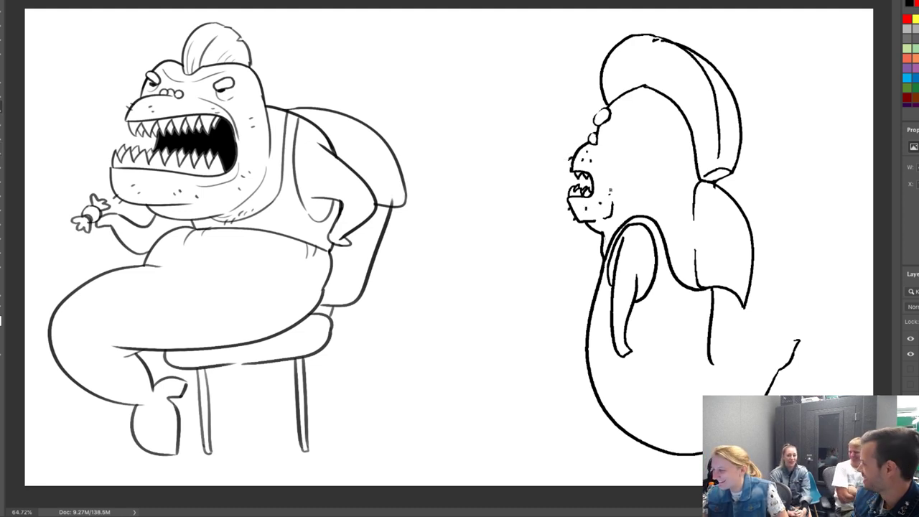
left_click_drag(588, 228, 597, 232)
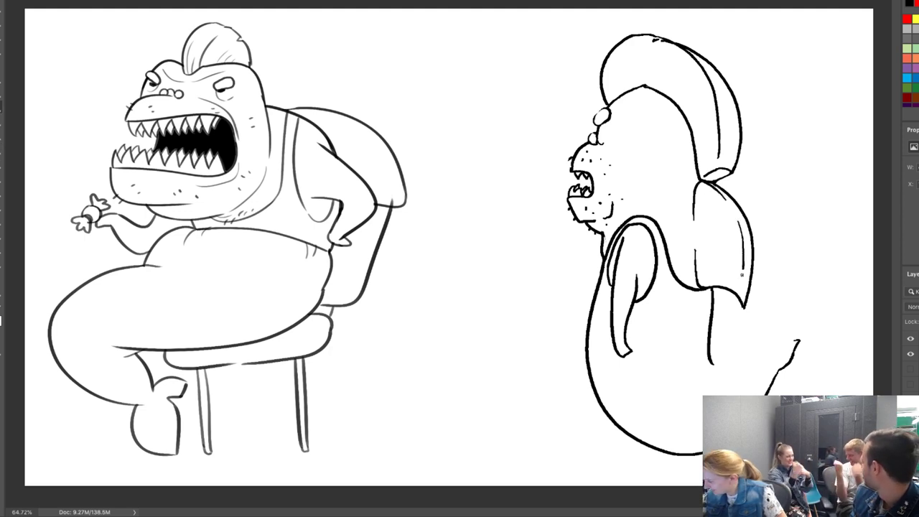
left_click_drag(737, 215, 740, 303)
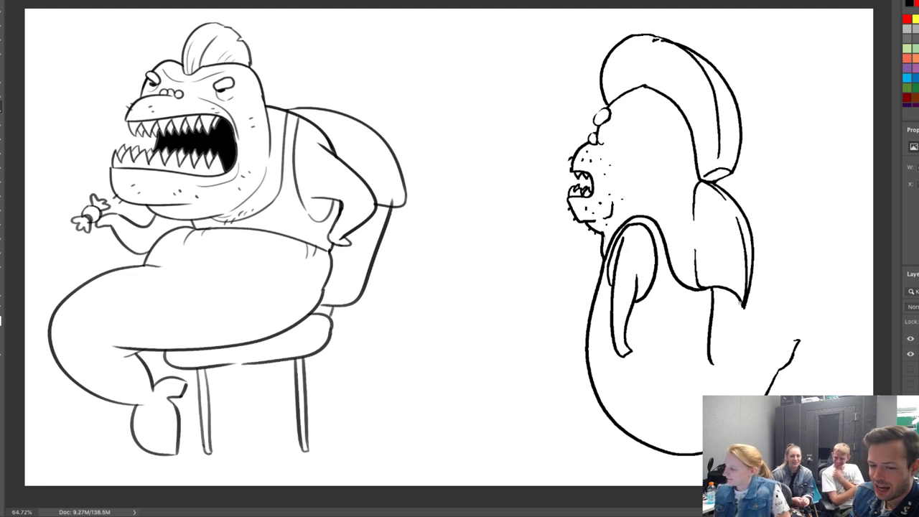
Draw the upper edge of the curled tail, then move the whole crested creature farther from the seated one.
mouse_move(709, 359)
left_mouse_down()
mouse_move(716, 368)
mouse_move(801, 287)
left_mouse_up()
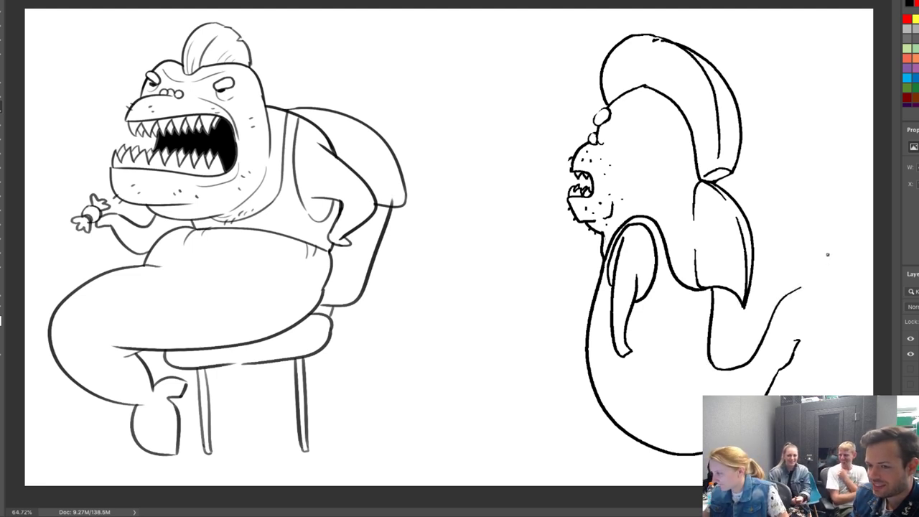
mouse_move(551, 411)
left_mouse_down()
mouse_move(664, 477)
mouse_move(730, 29)
mouse_move(503, 350)
left_mouse_up()
key("ctrl+t")
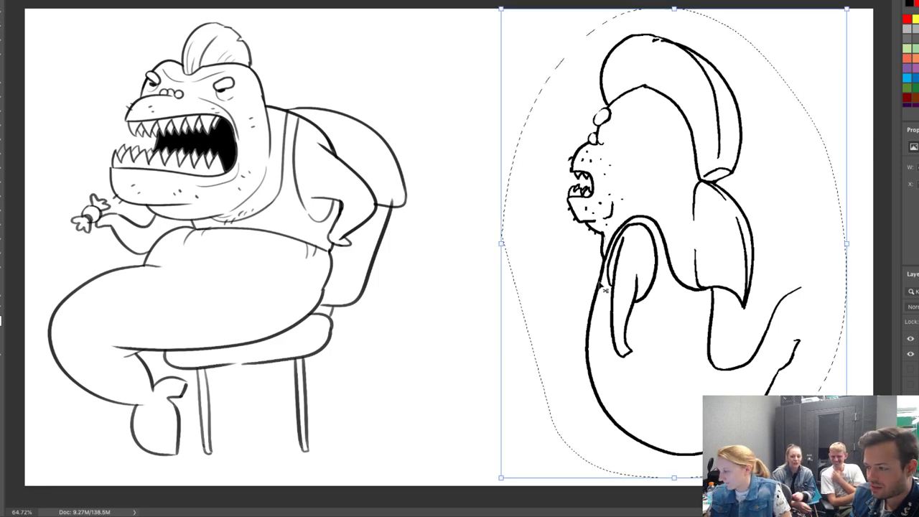
mouse_move(591, 294)
left_mouse_down()
mouse_move(633, 295)
mouse_move(638, 351)
left_mouse_up()
key("Return")
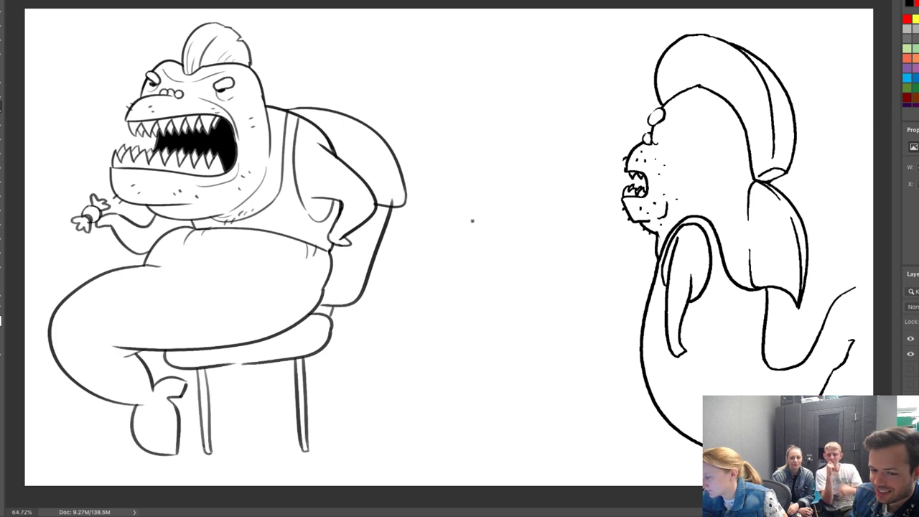
Draw a small beaked side-view head with a dot eye between the two creatures, then erase its round skull outline.
mouse_move(473, 171)
left_mouse_down()
mouse_move(483, 141)
mouse_move(501, 129)
mouse_move(524, 133)
mouse_move(557, 162)
mouse_move(527, 177)
left_mouse_up()
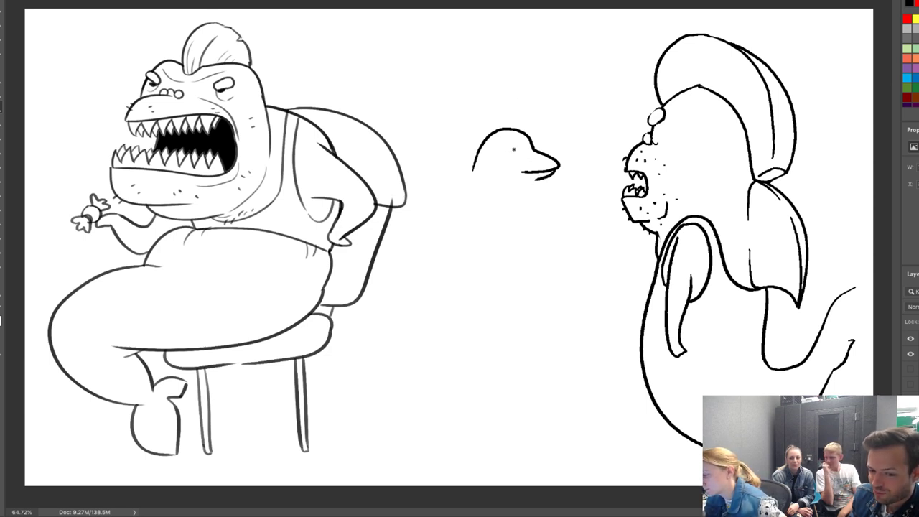
left_click(512, 151)
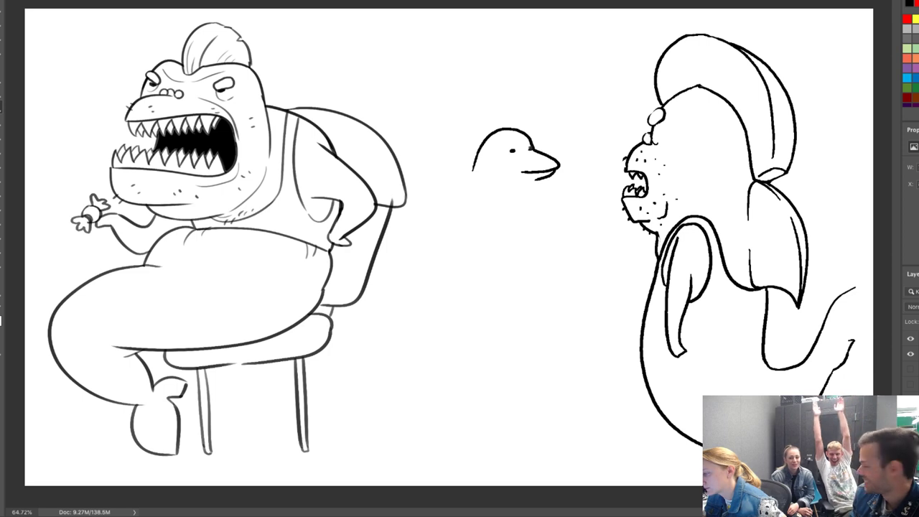
key("bracketright")
key("bracketright")
key("bracketright")
key("bracketright")
mouse_move(514, 141)
left_mouse_down()
mouse_move(522, 132)
mouse_move(471, 160)
mouse_move(468, 177)
left_mouse_up()
Draw a flipped bob with a fringe around the beaked face, and add the far eye bulge and a mouth-corner line.
key("b")
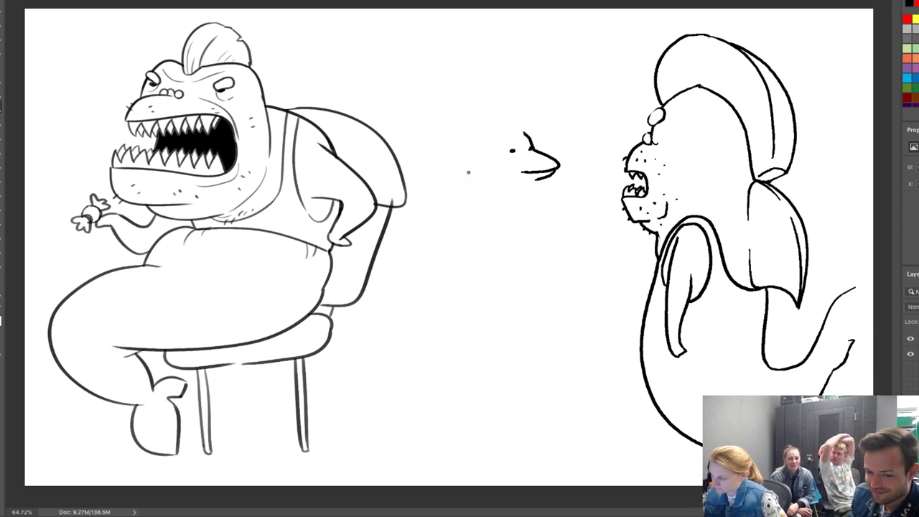
mouse_move(523, 122)
left_mouse_down()
mouse_move(506, 146)
mouse_move(510, 136)
mouse_move(498, 143)
mouse_move(488, 119)
mouse_move(510, 116)
mouse_move(491, 116)
mouse_move(462, 152)
mouse_move(462, 185)
left_mouse_up()
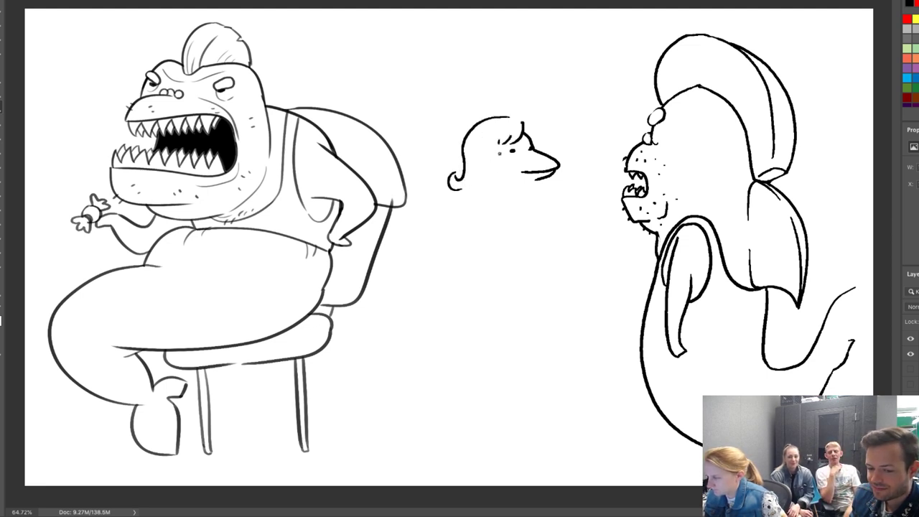
mouse_move(501, 152)
left_mouse_down()
mouse_move(478, 194)
mouse_move(464, 185)
left_mouse_up()
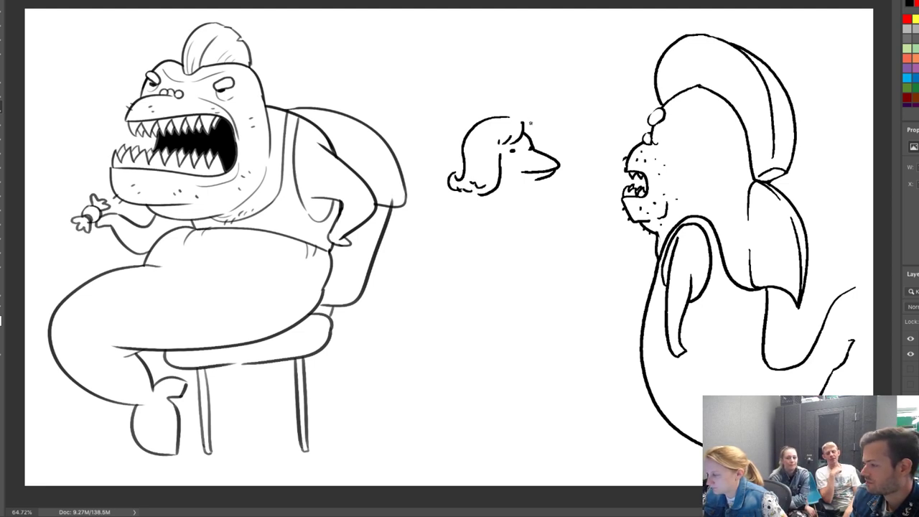
left_click_drag(530, 123, 536, 140)
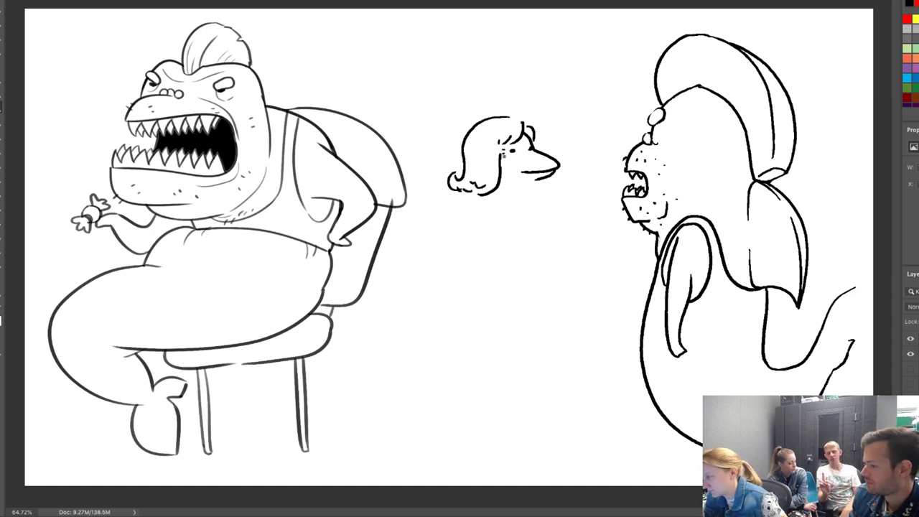
left_click_drag(512, 176, 520, 170)
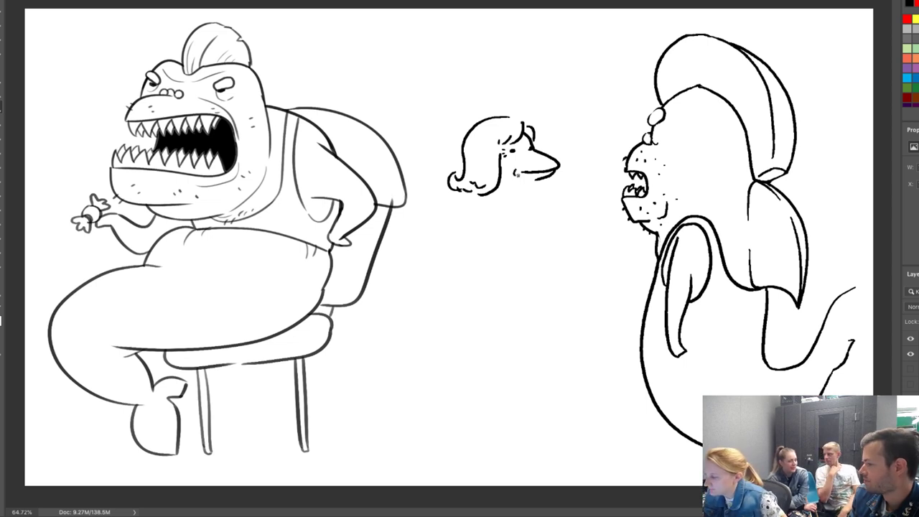
Draw a long flared dress outline with an open curved hem below the beaked head, redoing the unsatisfactory body strokes.
mouse_move(535, 189)
left_mouse_down()
mouse_move(553, 253)
mouse_move(547, 350)
left_mouse_up()
key("ctrl+z")
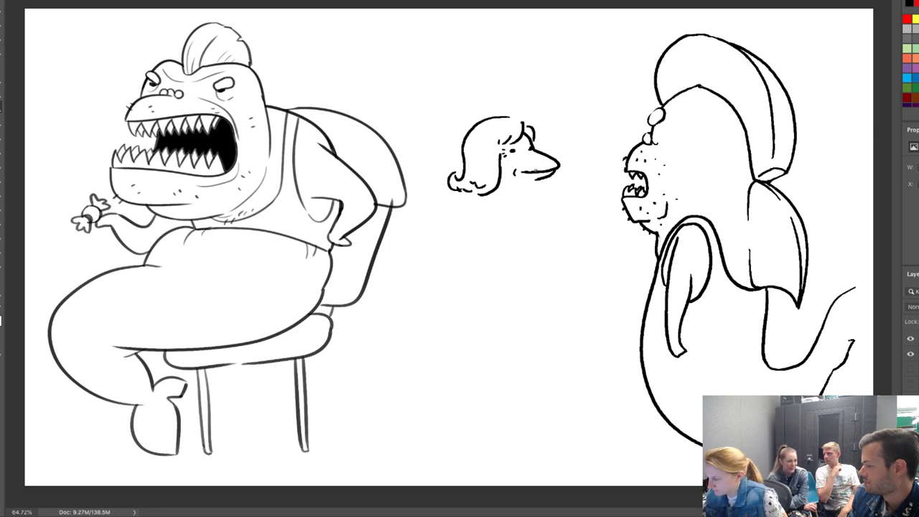
mouse_move(539, 179)
left_mouse_down()
mouse_move(522, 188)
mouse_move(543, 316)
mouse_move(525, 386)
mouse_move(484, 398)
left_mouse_up()
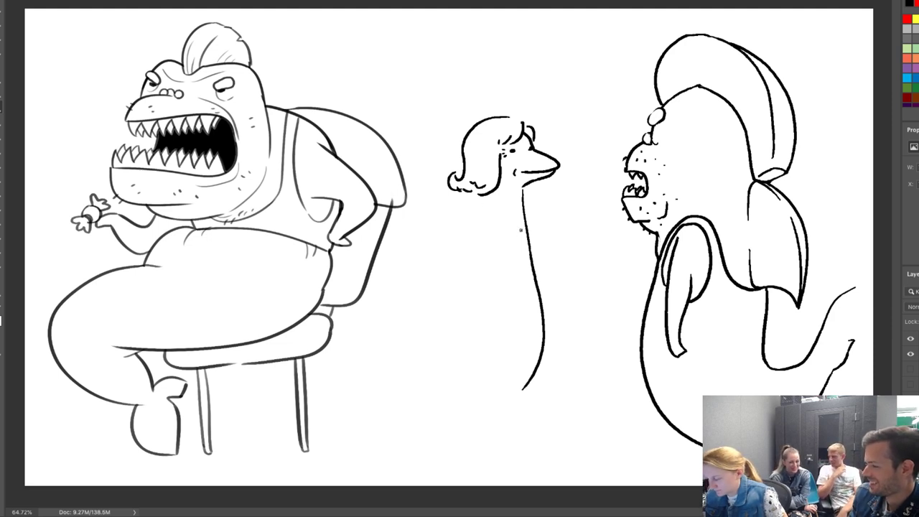
key("ctrl+z")
mouse_move(524, 192)
left_mouse_down()
mouse_move(604, 378)
mouse_move(580, 302)
mouse_move(601, 373)
mouse_move(543, 381)
mouse_move(460, 372)
mouse_move(421, 385)
left_mouse_up()
key("ctrl+z")
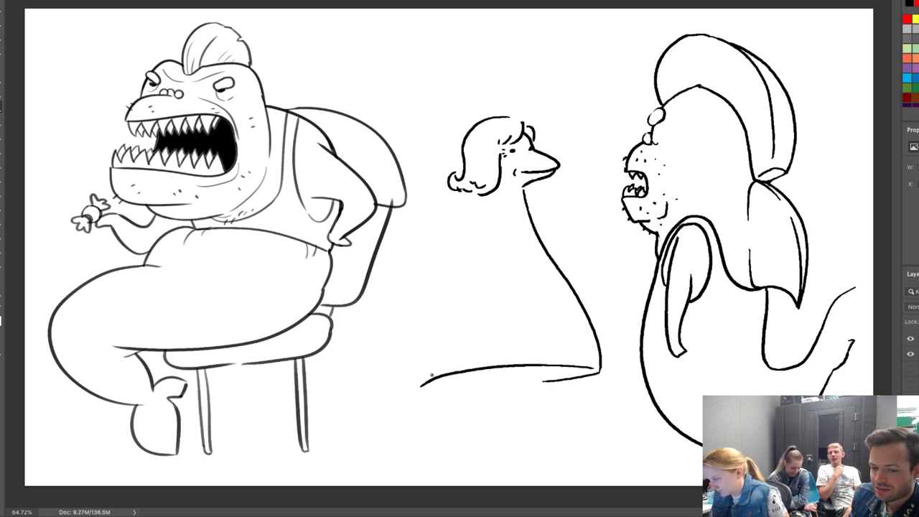
key("ctrl+z")
mouse_move(592, 368)
left_mouse_down()
mouse_move(483, 367)
mouse_move(454, 379)
mouse_move(485, 390)
mouse_move(444, 369)
left_mouse_up()
left_click_drag(486, 193, 441, 376)
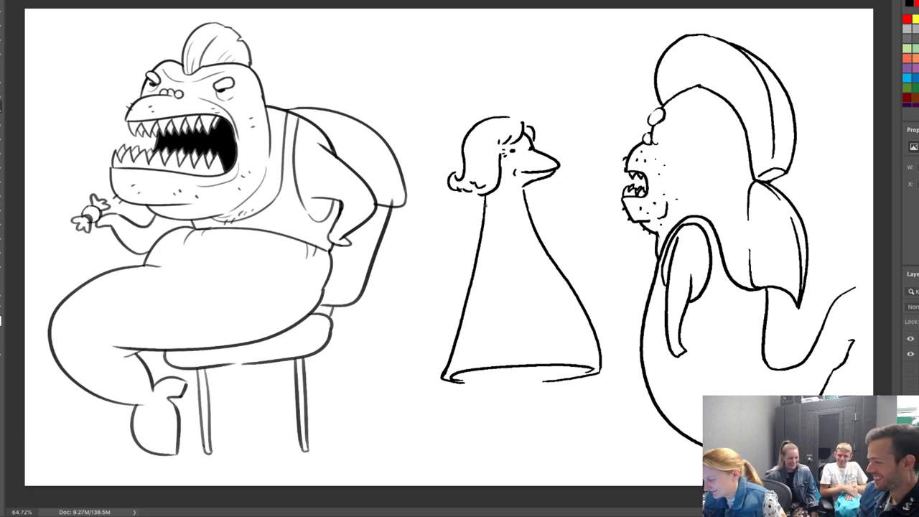
Add two pointed flared sleeves, a V neckline and a double-line waistband to the dress.
mouse_move(488, 204)
left_mouse_down()
mouse_move(448, 255)
mouse_move(488, 255)
left_mouse_up()
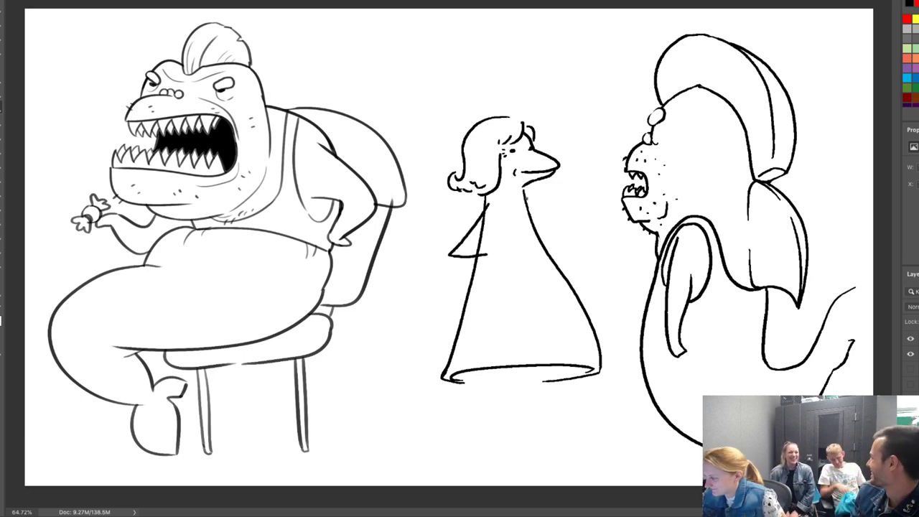
left_click_drag(528, 200, 565, 248)
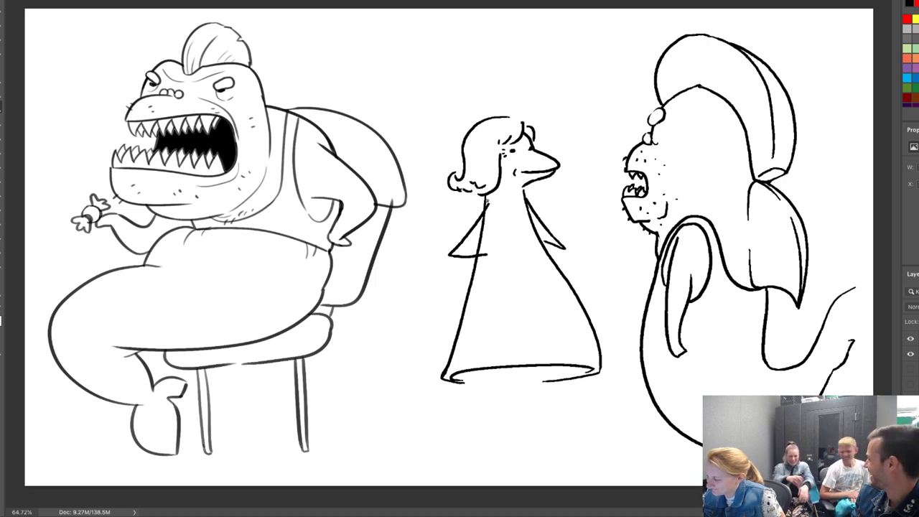
mouse_move(486, 202)
left_mouse_down()
mouse_move(524, 222)
mouse_move(528, 205)
left_mouse_up()
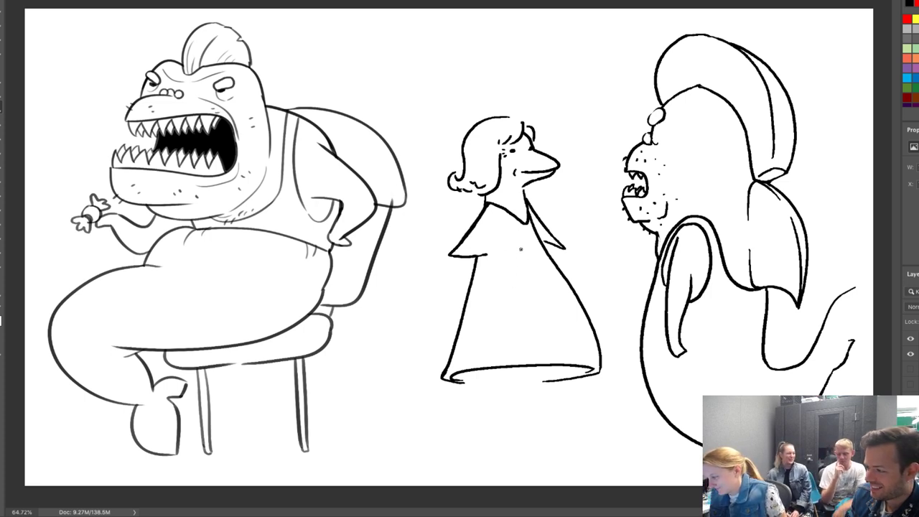
left_click_drag(471, 285, 558, 269)
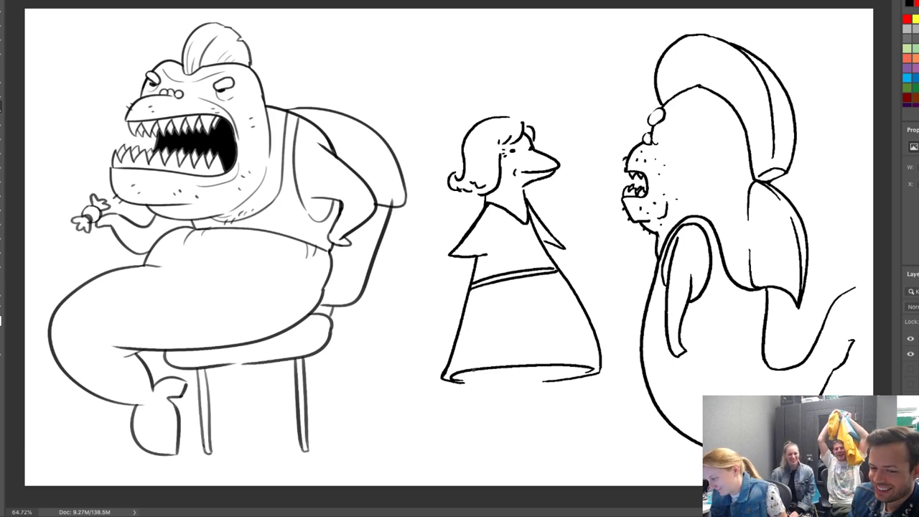
Draw a curved tail with wavy ends trailing from beneath the dress hem, and add arm lines inside the sleeves.
left_click_drag(472, 371, 423, 417)
mouse_move(551, 366)
left_mouse_down()
mouse_move(548, 395)
mouse_move(456, 433)
mouse_move(438, 421)
mouse_move(418, 434)
mouse_move(474, 426)
left_mouse_up()
left_click_drag(478, 224, 471, 256)
left_click_drag(546, 229, 550, 241)
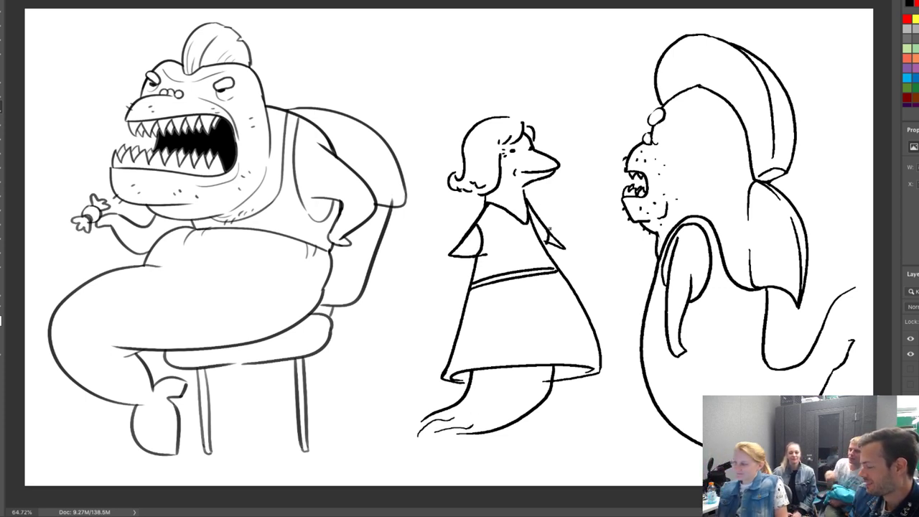
Add flowing wavy strands along the tip of the crested creature's raised tail, then switch to the Lasso tool.
left_click_drag(830, 335, 815, 366)
mouse_move(850, 301)
left_mouse_down()
mouse_move(832, 333)
mouse_move(834, 352)
left_mouse_up()
left_click_drag(847, 338, 844, 349)
key("l")
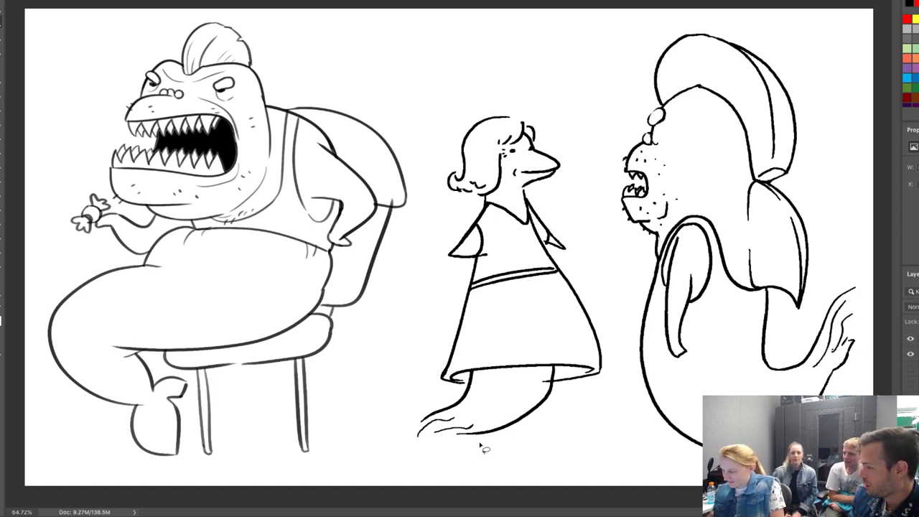
Select the dressed mermaid, scale her down slightly and reposition her between the two shark creatures.
mouse_move(463, 459)
left_mouse_down()
mouse_move(614, 385)
mouse_move(599, 259)
mouse_move(527, 76)
mouse_move(427, 170)
mouse_move(394, 393)
mouse_move(413, 415)
mouse_move(431, 395)
left_mouse_up()
key("ctrl+t")
left_click_drag(535, 314, 516, 319)
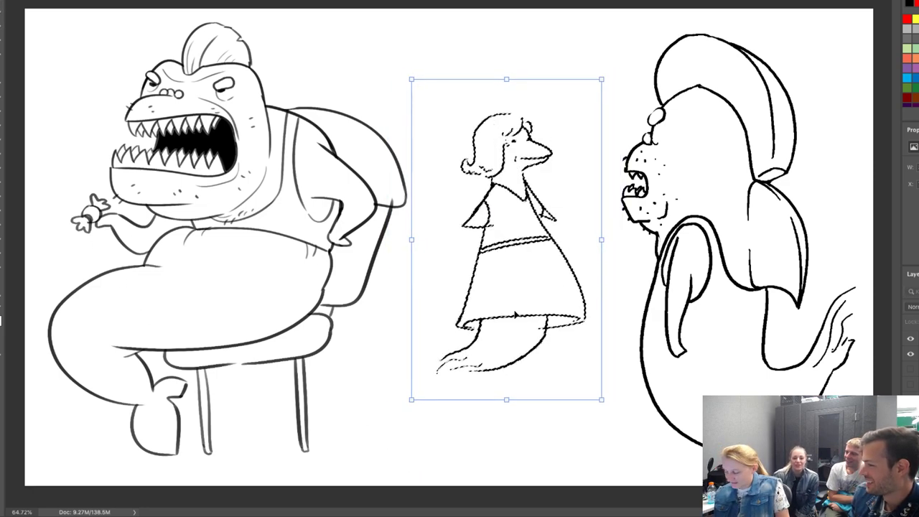
key("Return")
Draw a rounded apron pocket hanging from the dress waistband and add stubble beneath the mermaid's beak.
key("b")
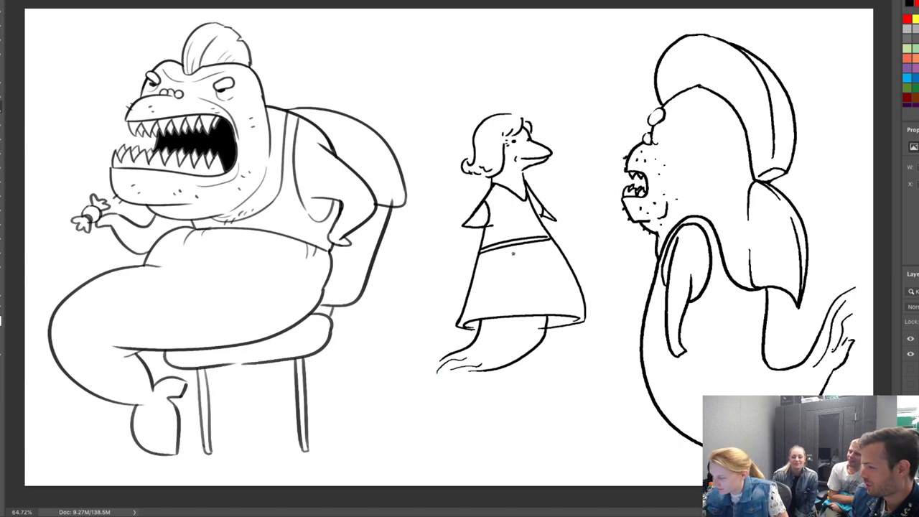
mouse_move(513, 253)
left_mouse_down()
mouse_move(551, 277)
mouse_move(553, 239)
left_mouse_up()
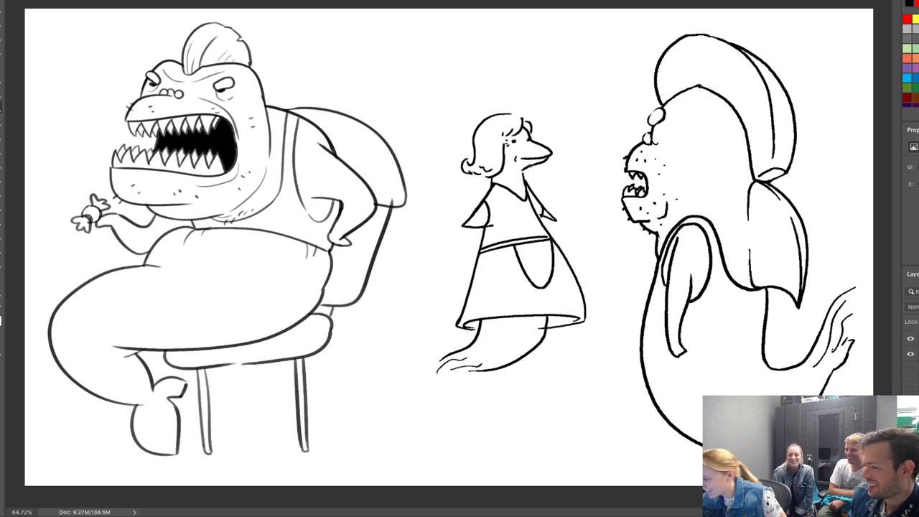
left_click_drag(533, 163, 527, 180)
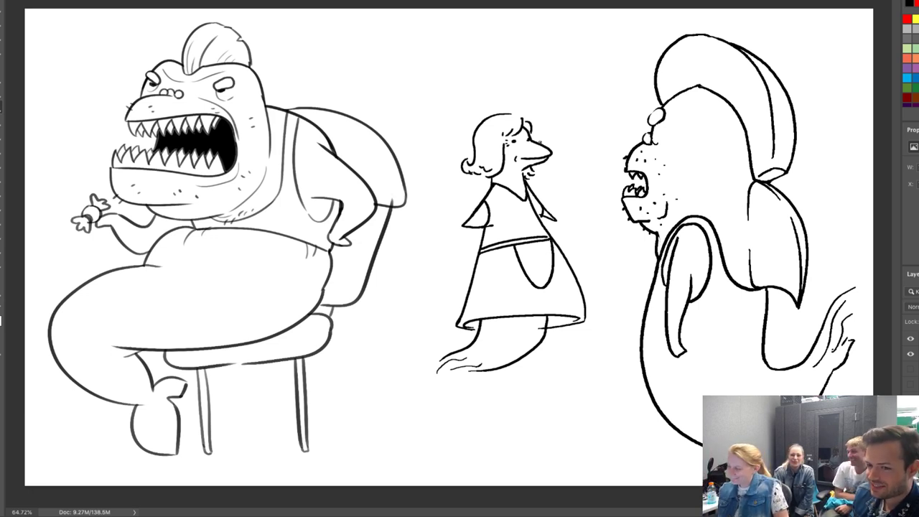
Redraw the wavy tail ends of the dressed mermaid and the crested creature as pointed, forked fins.
mouse_move(476, 348)
left_mouse_down()
mouse_move(428, 374)
mouse_move(445, 387)
mouse_move(481, 360)
left_mouse_up()
mouse_move(864, 277)
left_mouse_down()
mouse_move(814, 365)
mouse_move(853, 322)
mouse_move(853, 287)
mouse_move(853, 332)
mouse_move(843, 343)
mouse_move(850, 340)
left_mouse_up()
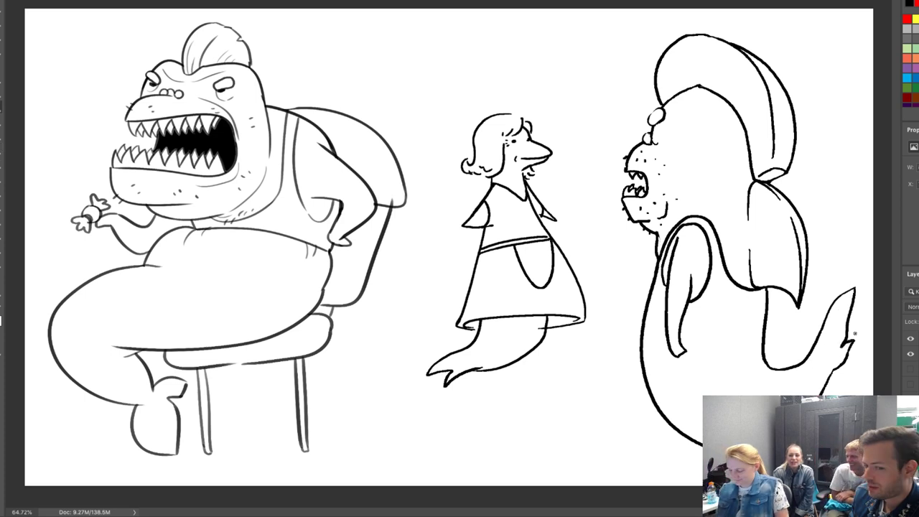
key("e")
Make a freehand selection around the crested creature's lower body and raised tail.
key("l")
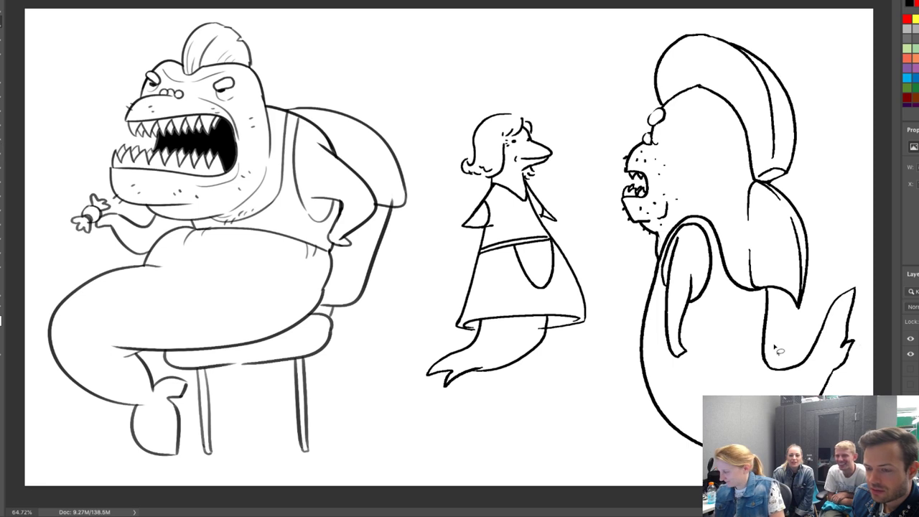
mouse_move(776, 348)
left_mouse_down()
mouse_move(671, 463)
mouse_move(852, 266)
mouse_move(872, 388)
left_mouse_up()
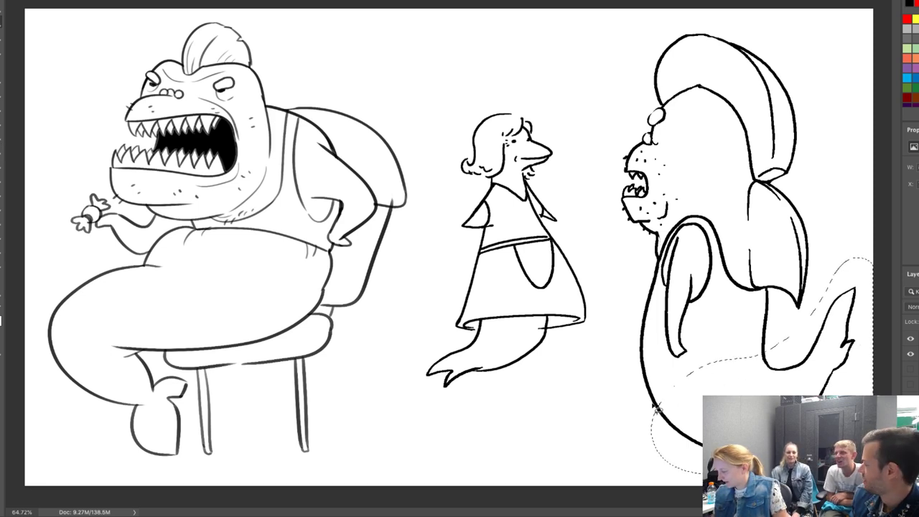
key("e")
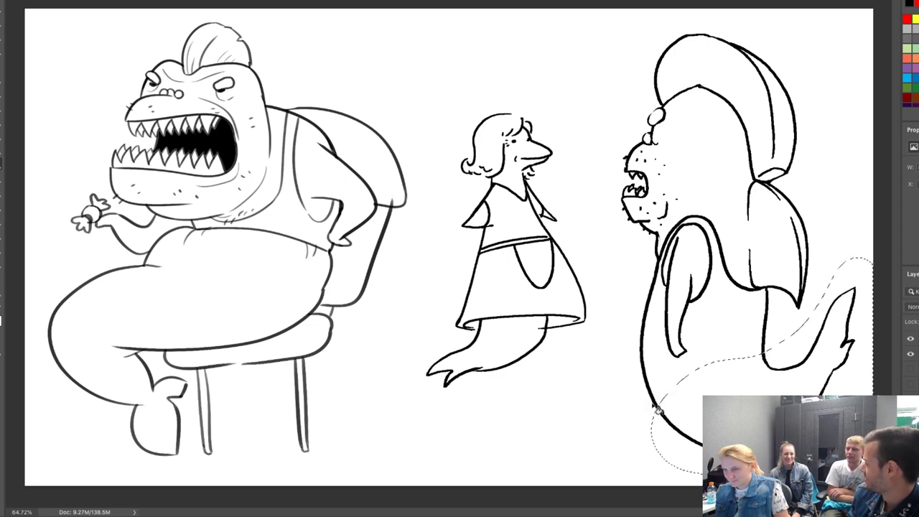
key("bracketleft")
key("bracketleft")
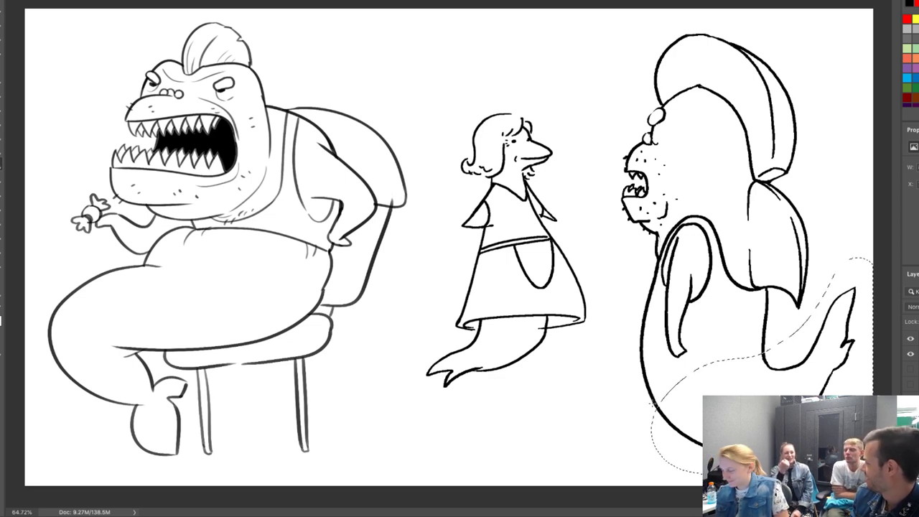
key("ctrl+shift+i")
key("Delete")
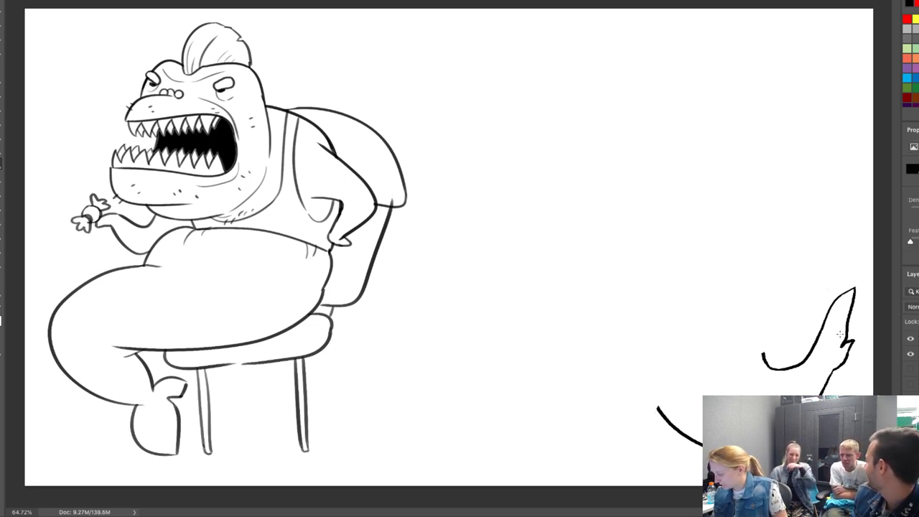
key("ctrl+z")
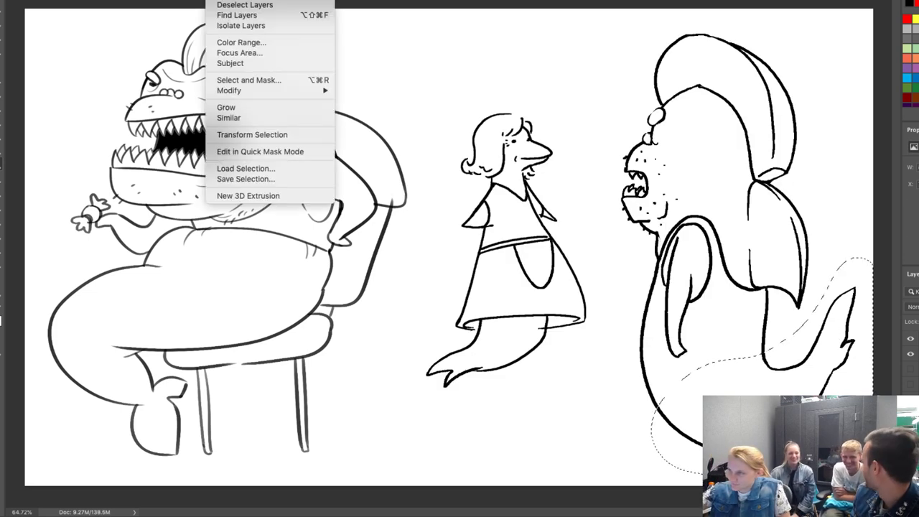
key("ctrl+d")
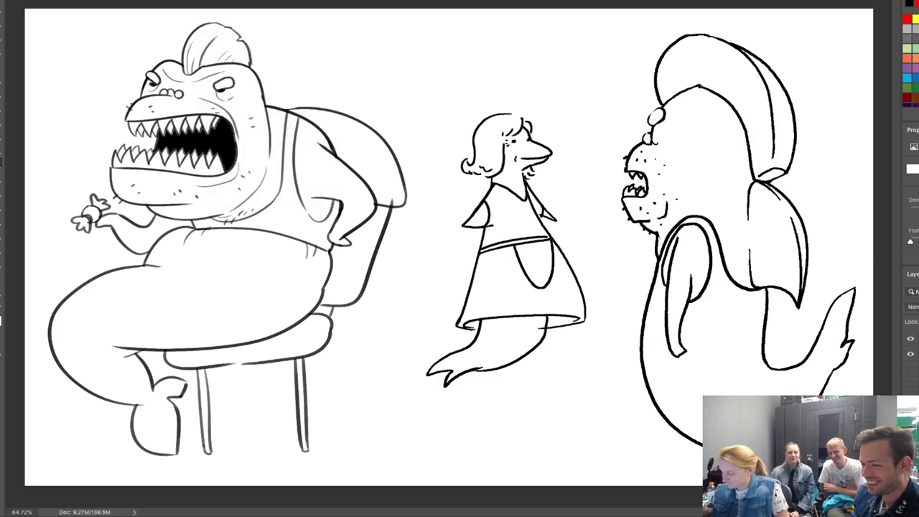
key("ctrl+d")
Fade the line art of the crested creature's raised tail and the dressed mermaid's tail towards their tips.
key("ctrl+shift+d")
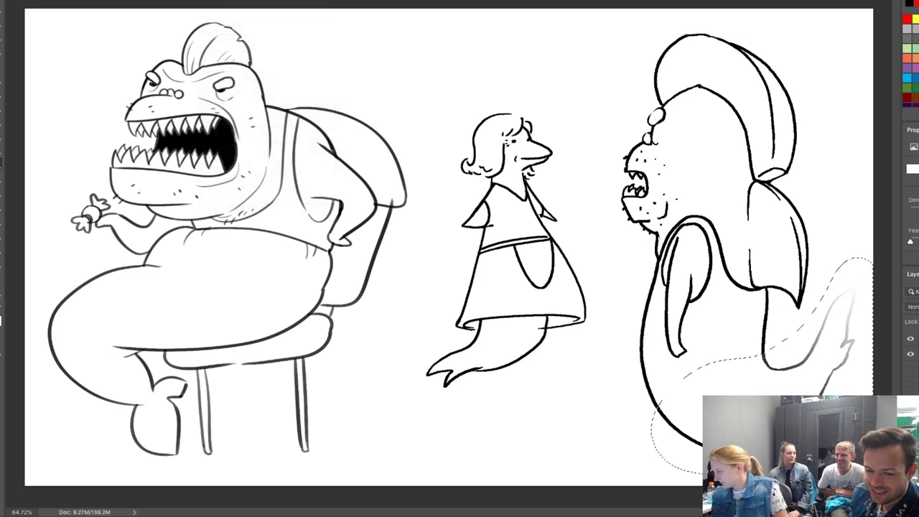
key("Delete")
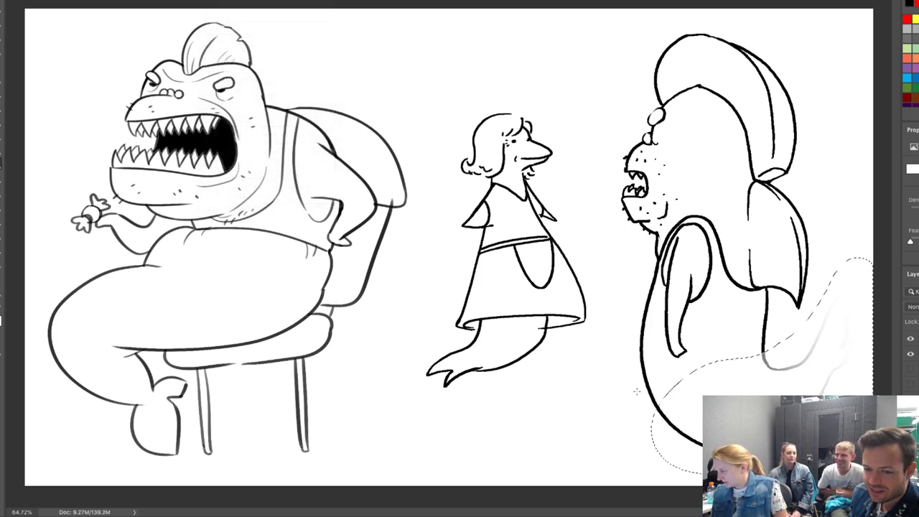
key("ctrl+z")
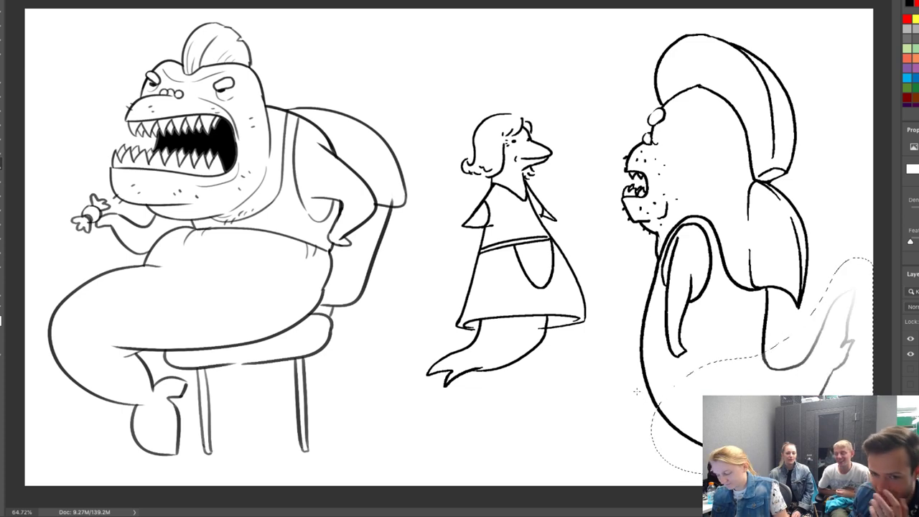
key("ctrl+d")
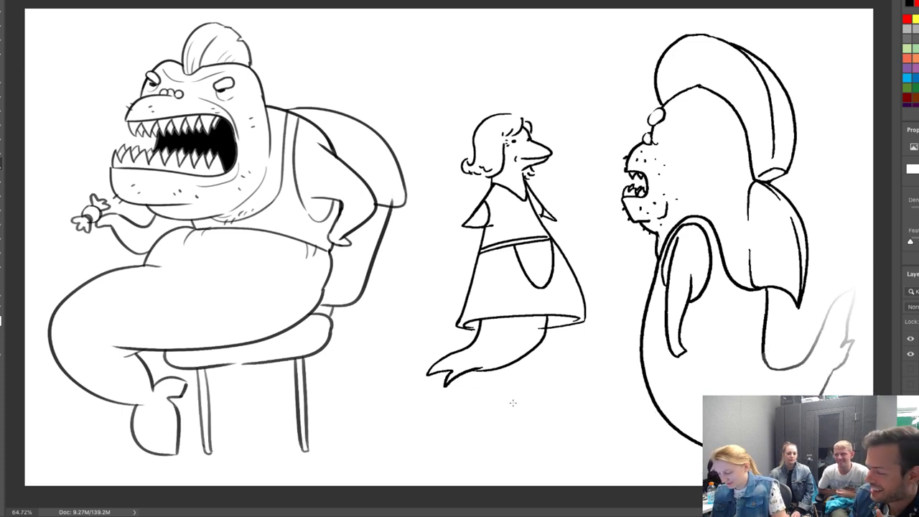
mouse_move(473, 403)
left_mouse_down()
mouse_move(546, 357)
mouse_move(549, 337)
mouse_move(455, 335)
mouse_move(421, 393)
mouse_move(504, 338)
left_mouse_up()
key("ctrl+d")
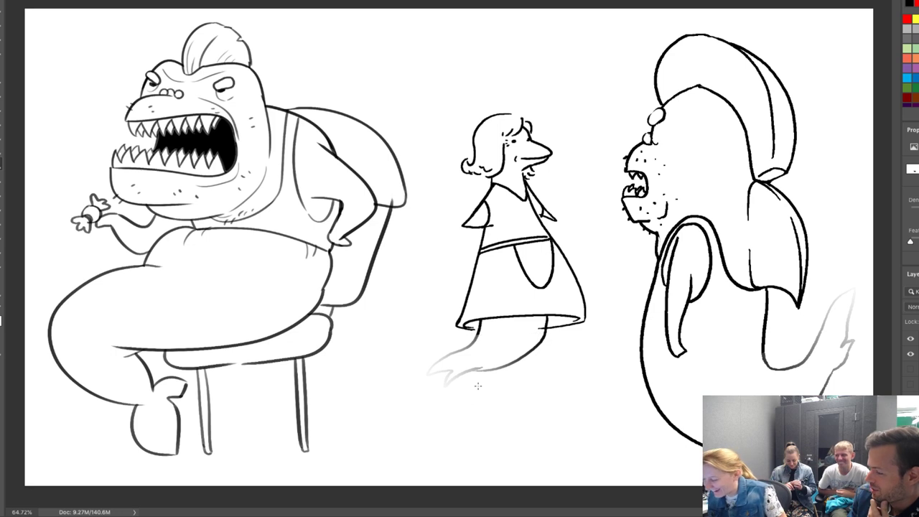
Draw the tank top's hem as a horizontal line across the crested creature's waist, passing behind the arm.
key("b")
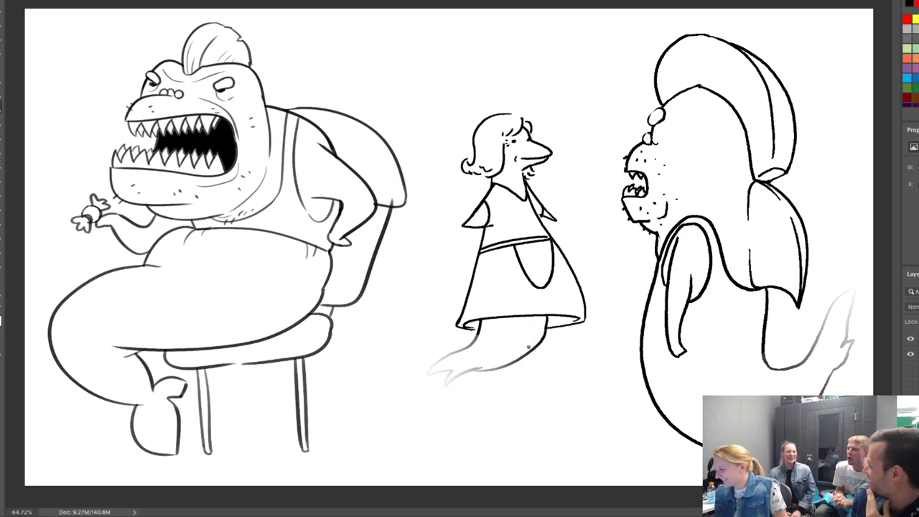
left_click_drag(687, 310, 766, 310)
left_click_drag(663, 313, 642, 310)
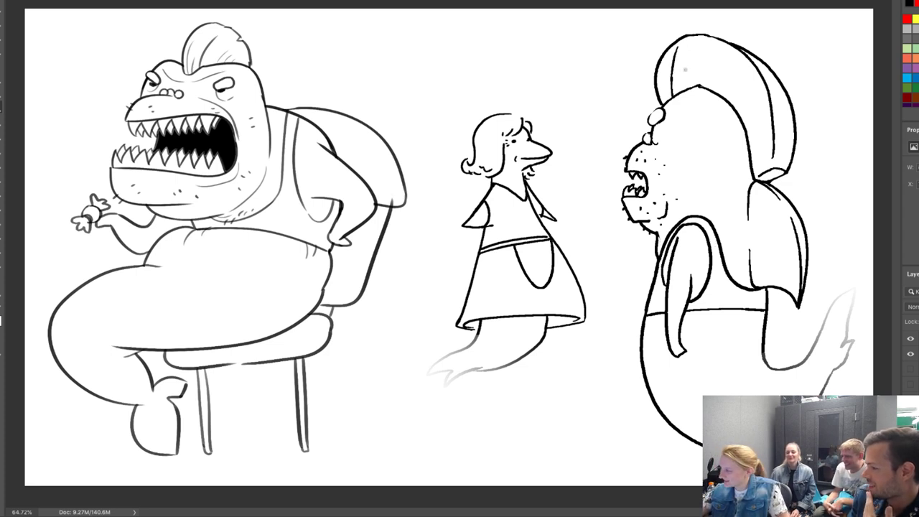
Add curved hair strands across the creature's crest, short hatching along its back rim and dark strokes at its lower end.
mouse_move(731, 78)
left_mouse_down()
mouse_move(702, 90)
mouse_move(735, 109)
left_mouse_up()
mouse_move(754, 119)
left_mouse_down()
mouse_move(744, 122)
mouse_move(752, 140)
left_mouse_up()
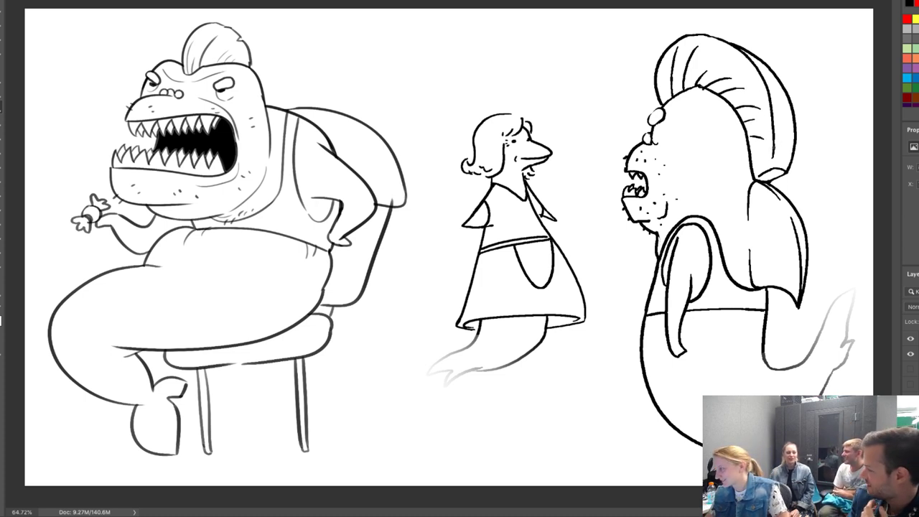
left_click_drag(789, 147, 773, 148)
left_click_drag(786, 141, 772, 140)
left_click_drag(784, 131, 774, 128)
mouse_move(793, 119)
left_mouse_down()
mouse_move(772, 118)
mouse_move(775, 110)
left_mouse_up()
left_click_drag(801, 109, 777, 101)
left_click_drag(786, 93, 775, 88)
mouse_move(779, 82)
left_mouse_down()
mouse_move(767, 82)
mouse_move(781, 76)
left_mouse_up()
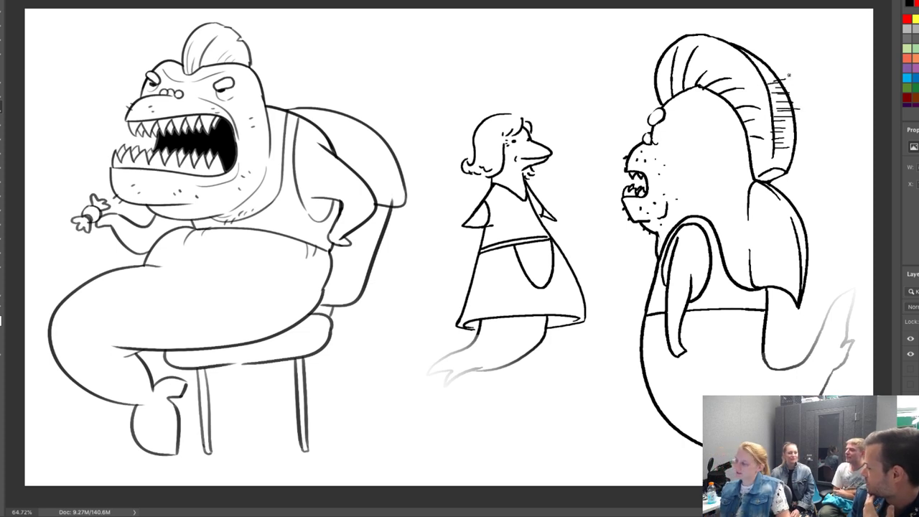
left_click_drag(757, 185, 774, 176)
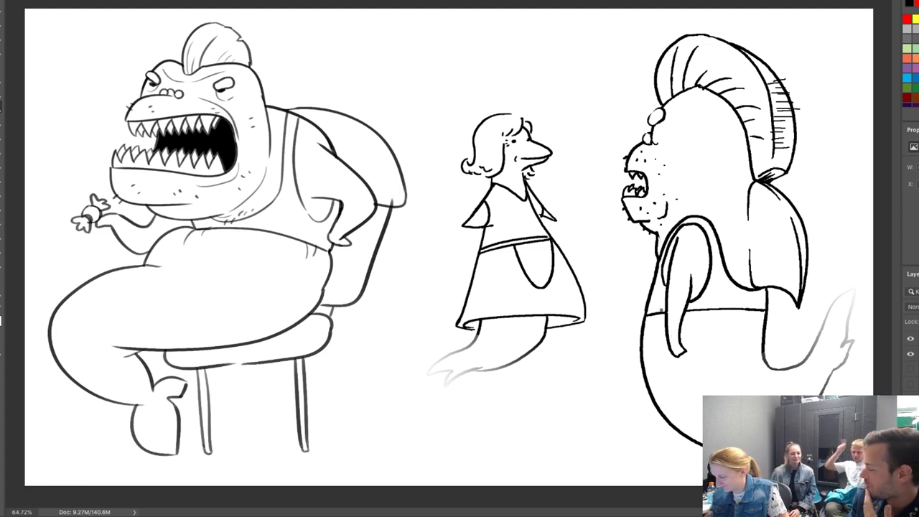
Redraw the crested creature's belly outline bulging outward below the hem and add short fold lines beneath it.
mouse_move(645, 316)
left_mouse_down()
mouse_move(636, 337)
mouse_move(648, 400)
mouse_move(667, 425)
left_mouse_up()
mouse_move(634, 332)
left_mouse_down()
mouse_move(650, 321)
mouse_move(636, 356)
mouse_move(652, 373)
mouse_move(641, 381)
mouse_move(684, 426)
left_mouse_up()
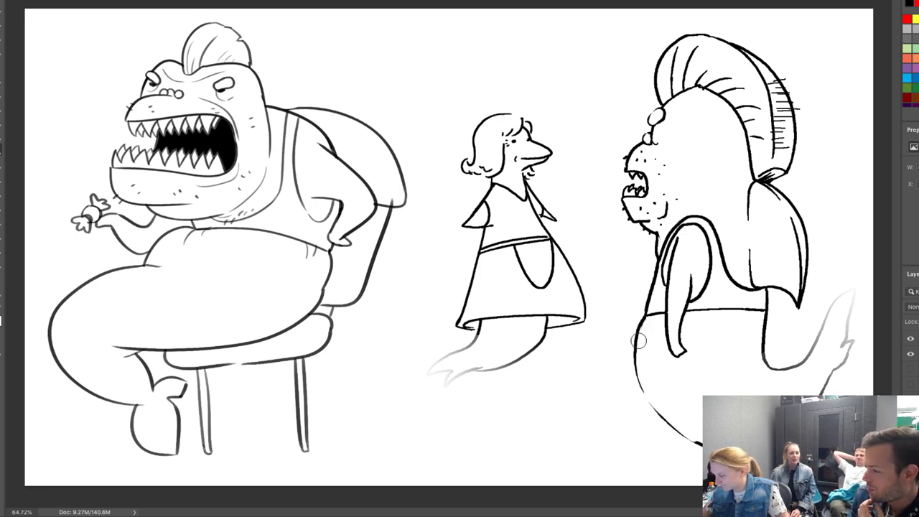
left_click_drag(638, 379, 688, 440)
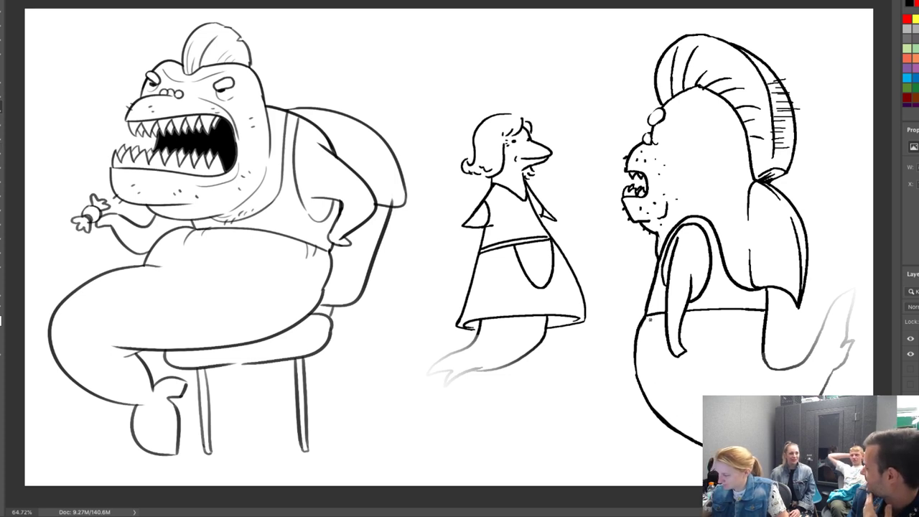
left_click_drag(650, 316, 643, 356)
left_click_drag(741, 311, 743, 330)
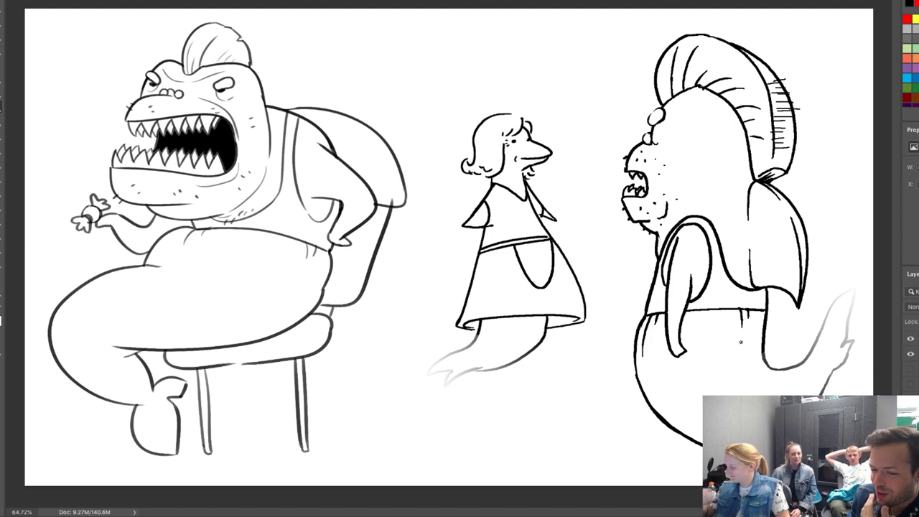
Draw a small pointed arm shape below the dressed mermaid's back sleeve, redoing the unsatisfactory strokes.
left_click(910, 353)
left_click(910, 368)
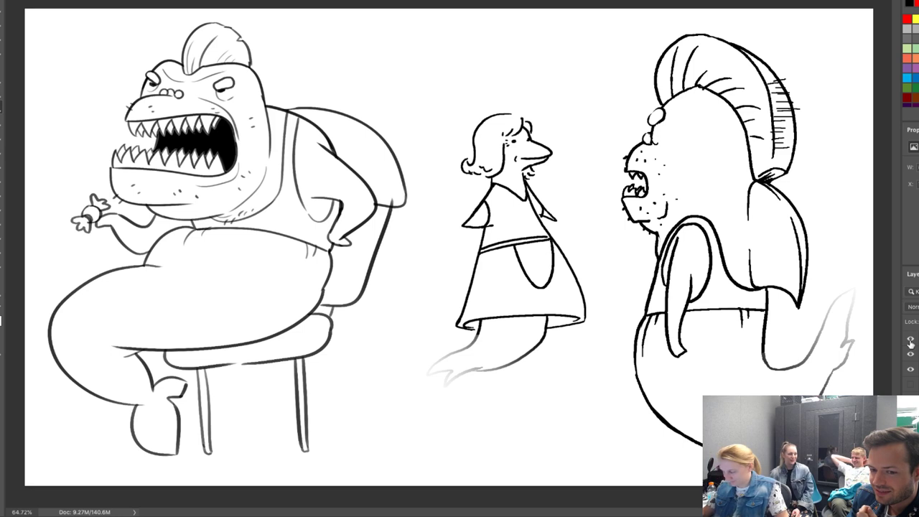
mouse_move(481, 231)
left_mouse_down()
mouse_move(459, 257)
mouse_move(486, 242)
mouse_move(473, 233)
mouse_move(458, 258)
left_mouse_up()
key("ctrl+z")
key("ctrl+z")
left_click_drag(458, 259, 477, 256)
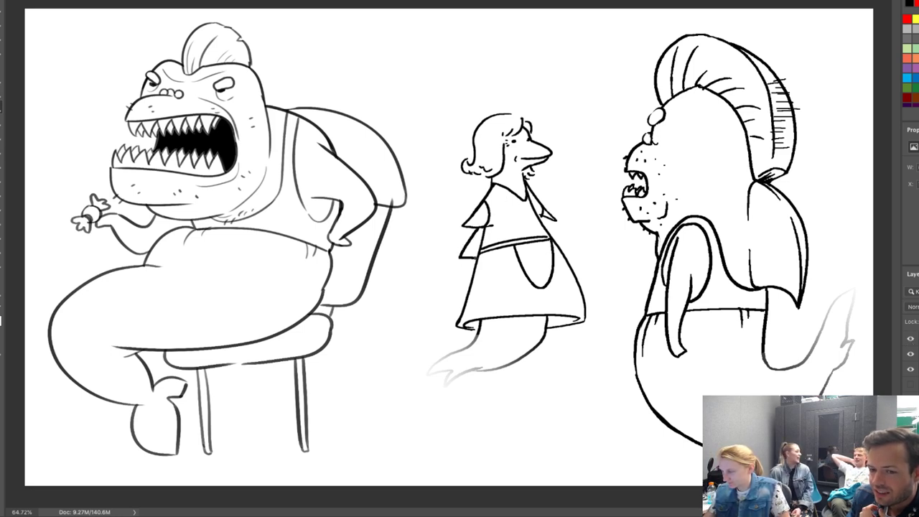
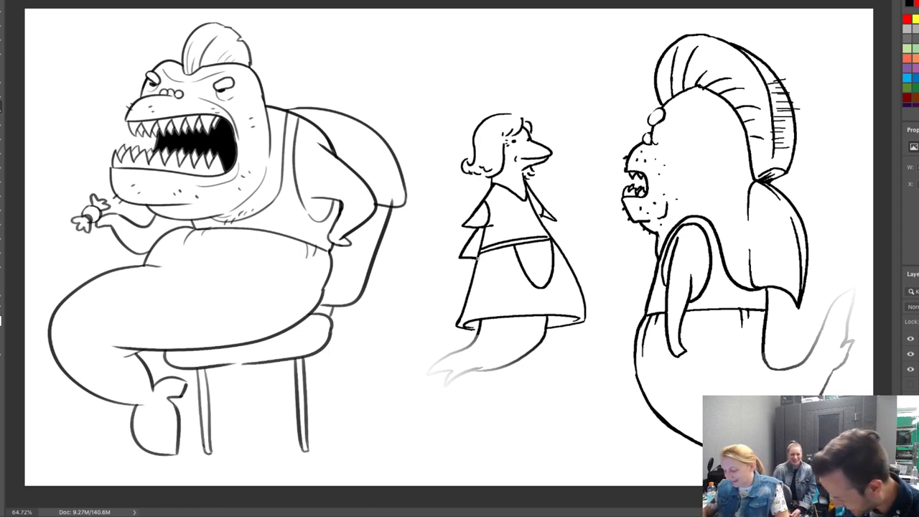
Merge the sketch layers, then select the dressed mermaid and move her closer to the crested creature.
mouse_move(441, 425)
left_mouse_down()
mouse_move(558, 387)
mouse_move(603, 327)
left_mouse_up()
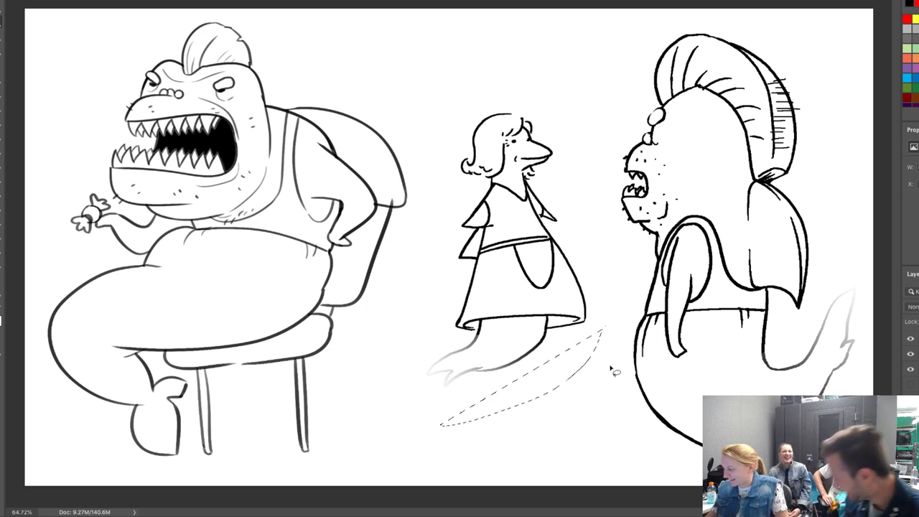
key("ctrl+d")
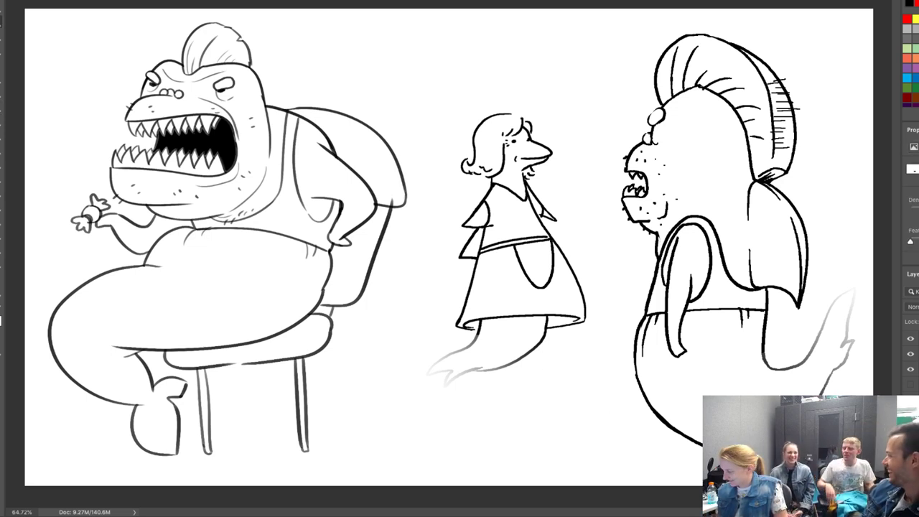
key("ctrl+e")
mouse_move(469, 429)
left_mouse_down()
mouse_move(618, 273)
mouse_move(424, 305)
mouse_move(388, 418)
left_mouse_up()
key("v")
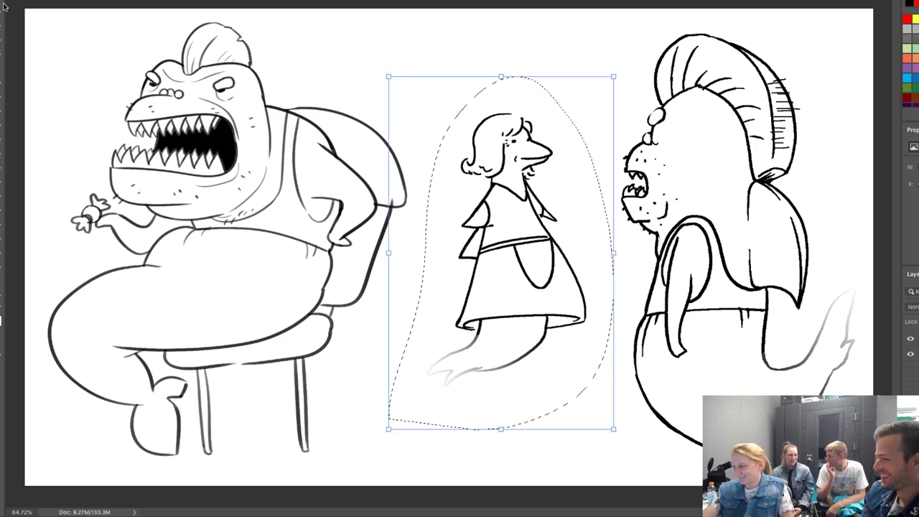
left_click_drag(549, 287, 590, 288)
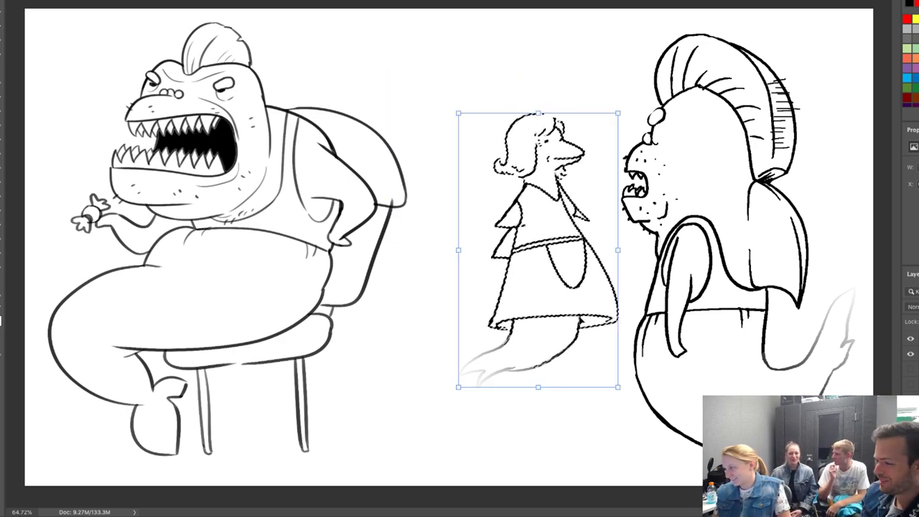
key("ctrl+d")
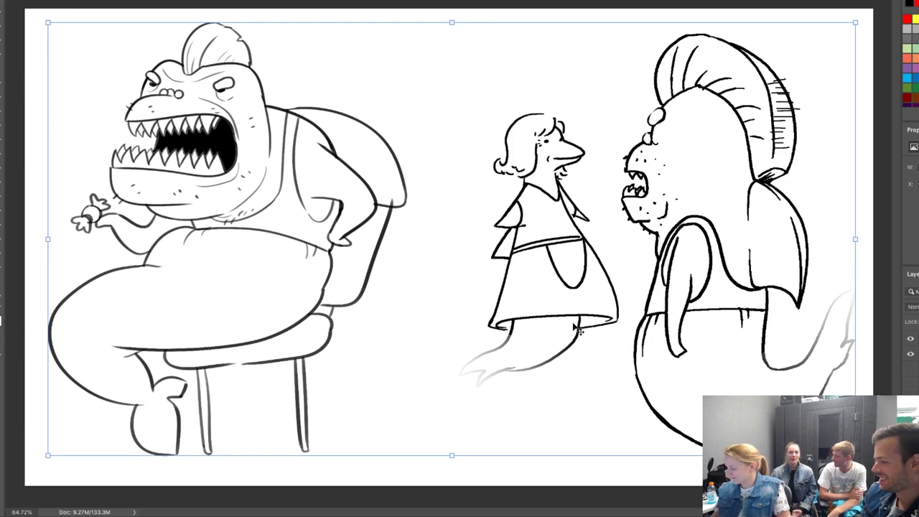
Switch to the Brush and hide the mermaid sketches to leave a blank white canvas.
key("b")
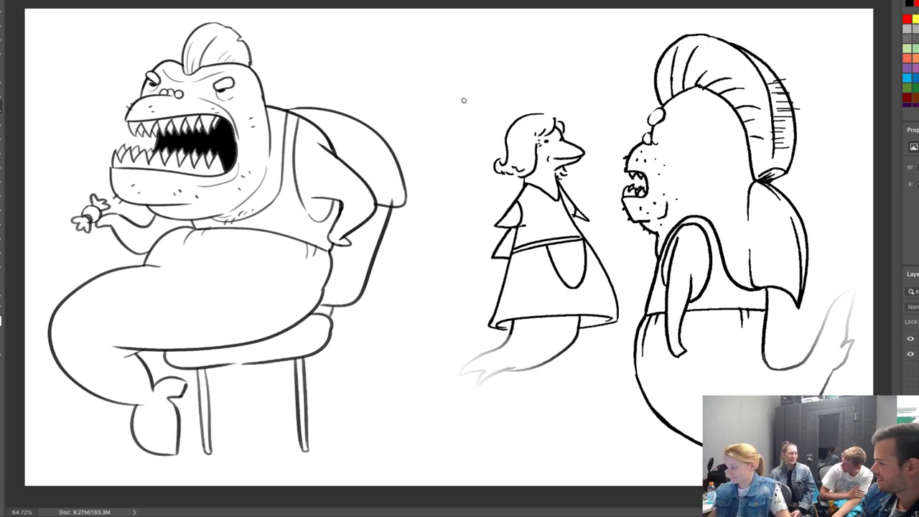
key("ctrl+comma")
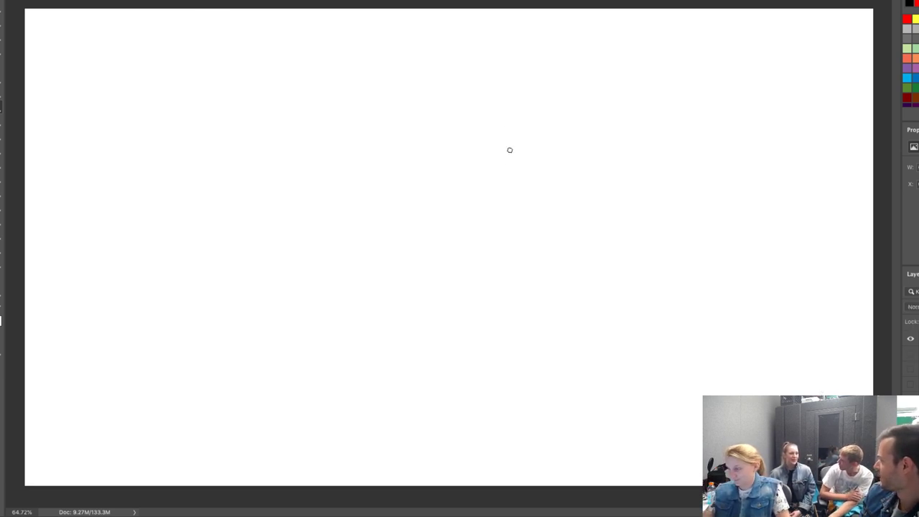
Draw a large egg-shaped body with a bent, curl-handed arm overlapping one side and a single arm line on the other, erasing the overlap.
mouse_move(494, 108)
left_mouse_down()
mouse_move(453, 97)
mouse_move(334, 158)
mouse_move(298, 295)
mouse_move(307, 380)
mouse_move(334, 407)
mouse_move(405, 424)
mouse_move(495, 424)
mouse_move(571, 406)
mouse_move(582, 358)
mouse_move(576, 256)
mouse_move(552, 174)
mouse_move(515, 117)
mouse_move(412, 96)
left_mouse_up()
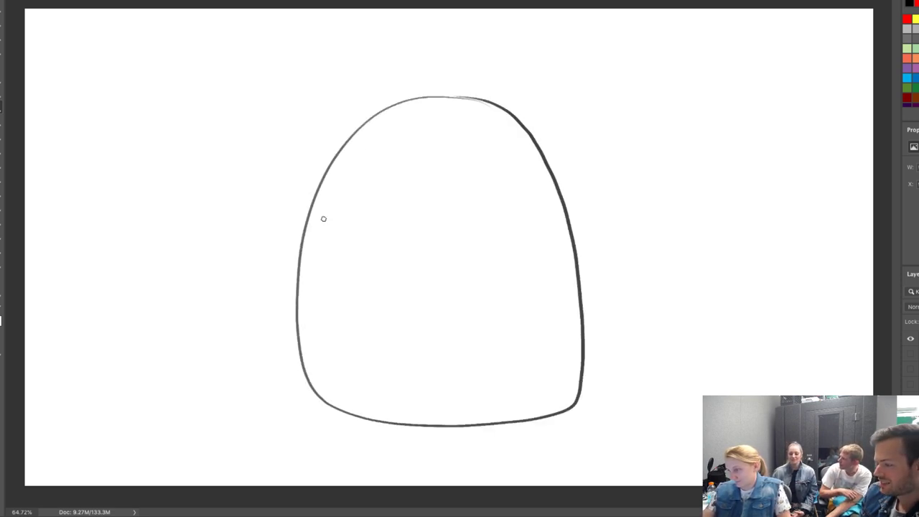
mouse_move(341, 146)
left_mouse_down()
mouse_move(256, 171)
mouse_move(245, 227)
left_mouse_up()
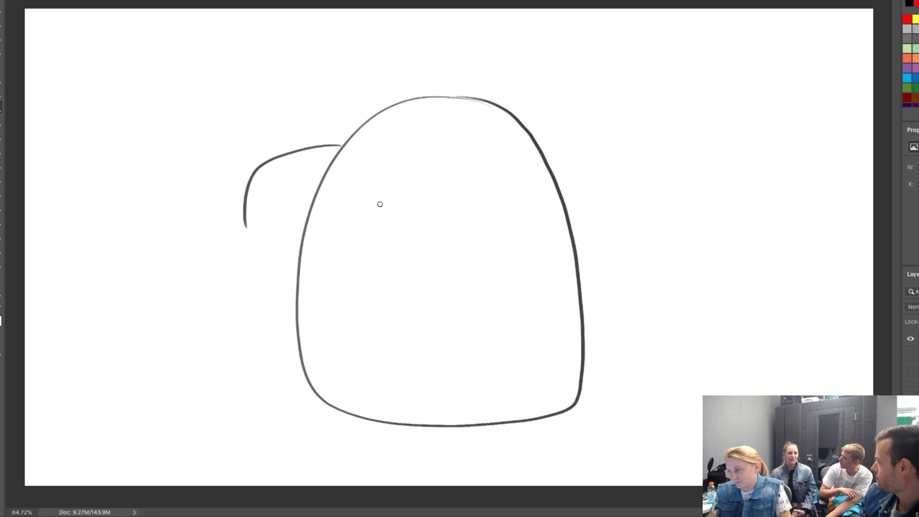
mouse_move(533, 141)
left_mouse_down()
mouse_move(637, 181)
mouse_move(639, 255)
mouse_move(650, 250)
mouse_move(617, 258)
mouse_move(653, 252)
mouse_move(638, 250)
mouse_move(586, 177)
mouse_move(508, 160)
left_mouse_up()
key("]")
key("]")
key("]")
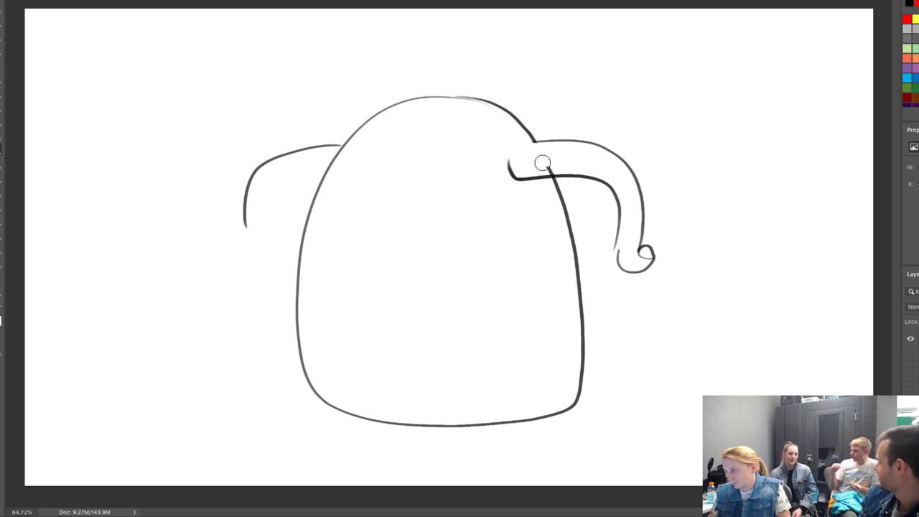
Draw two small eyes and a frowning mouth near the head's top, and complete the second arm with a curled hand.
key("[")
key("[")
key("[")
left_click_drag(397, 119, 458, 115)
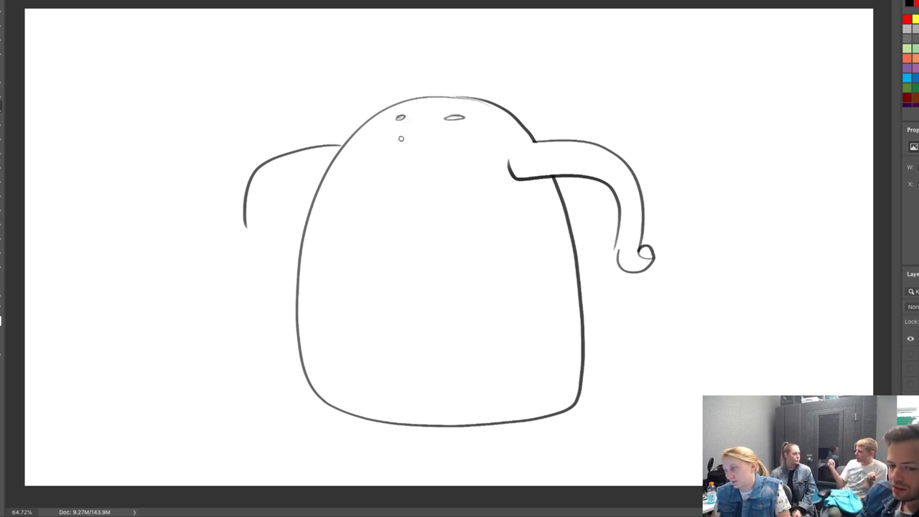
mouse_move(410, 141)
left_mouse_down()
mouse_move(453, 142)
mouse_move(424, 151)
mouse_move(404, 143)
left_mouse_up()
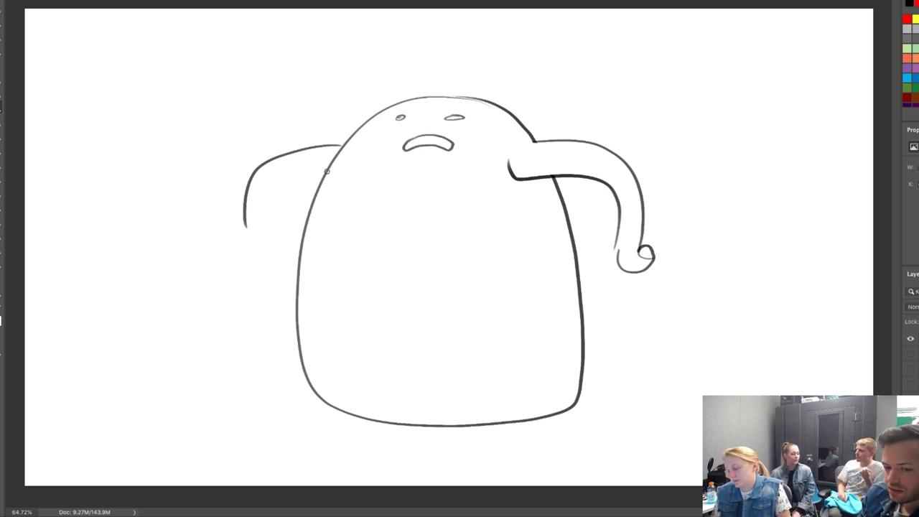
mouse_move(326, 170)
left_mouse_down()
mouse_move(255, 227)
mouse_move(277, 228)
mouse_move(267, 224)
left_mouse_up()
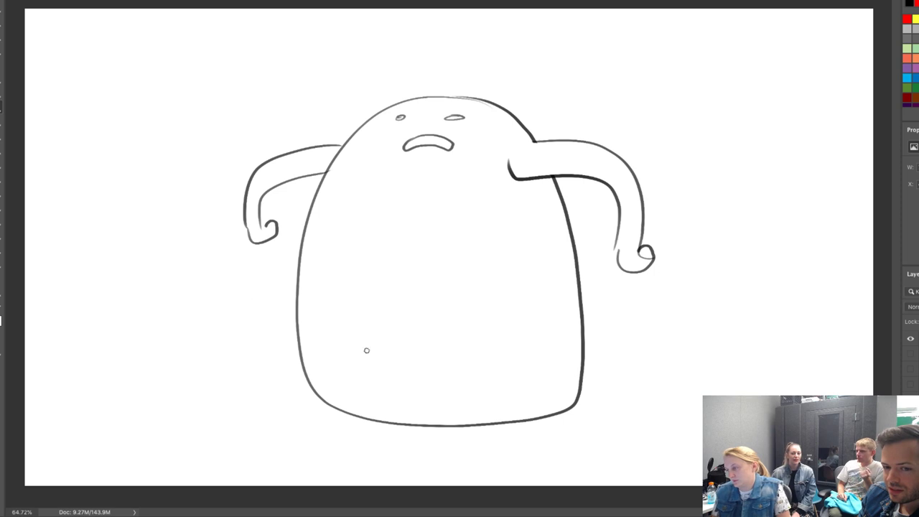
Draw wide squatting legs with small feet, redoing one leg and extending its thigh across the body after erasing the overlapped outline.
mouse_move(297, 344)
left_mouse_down()
mouse_move(225, 368)
mouse_move(204, 476)
mouse_move(244, 474)
mouse_move(272, 410)
mouse_move(395, 419)
left_mouse_up()
mouse_move(584, 335)
left_mouse_down()
mouse_move(646, 336)
mouse_move(680, 376)
mouse_move(678, 446)
left_mouse_up()
mouse_move(567, 412)
left_mouse_down()
mouse_move(633, 418)
mouse_move(643, 471)
mouse_move(691, 474)
mouse_move(675, 437)
left_mouse_up()
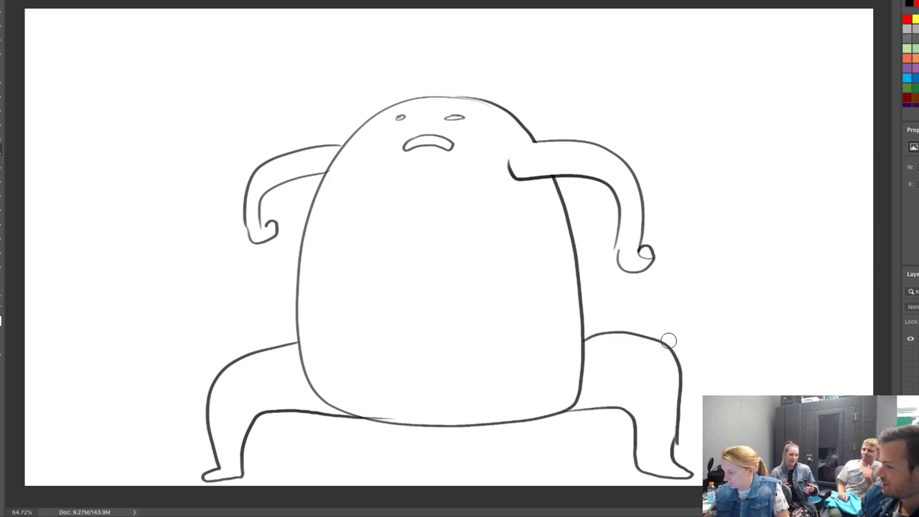
key("ctrl+z")
key("ctrl+z")
mouse_move(584, 332)
left_mouse_down()
mouse_move(608, 334)
mouse_move(658, 429)
mouse_move(655, 470)
mouse_move(628, 462)
mouse_move(607, 416)
mouse_move(493, 424)
left_mouse_up()
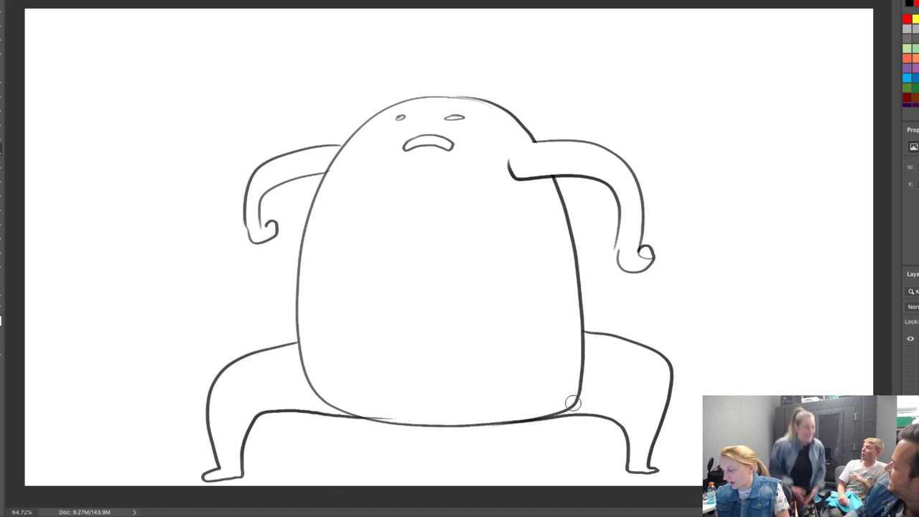
mouse_move(573, 403)
left_mouse_down()
mouse_move(527, 410)
mouse_move(577, 388)
mouse_move(583, 331)
mouse_move(493, 353)
left_mouse_up()
key("b")
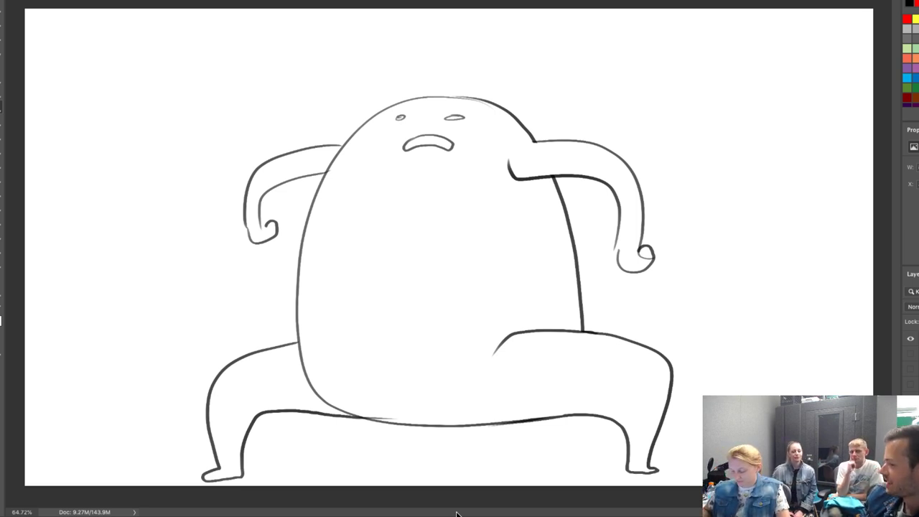
Apply a Motion Blur to the creature sketch with an angle of 4° and a distance of 38 pixels.
left_click(248, 0)
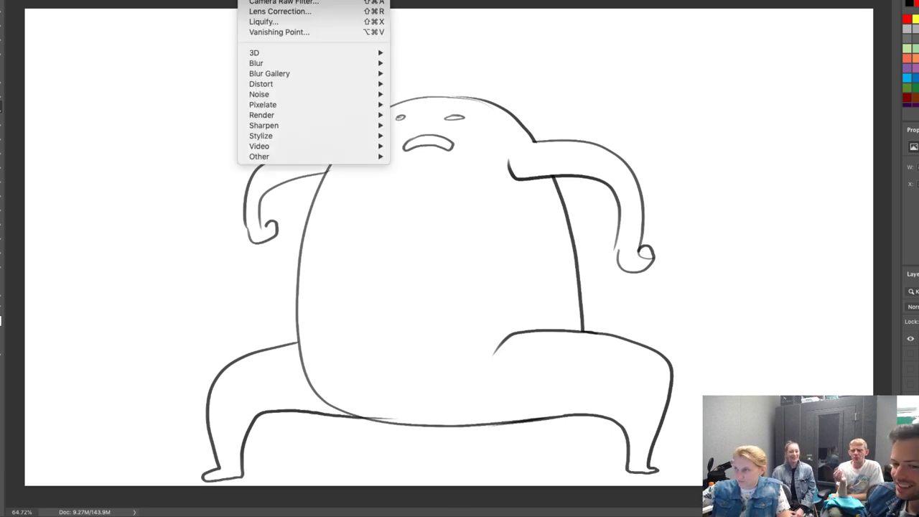
mouse_move(367, 63)
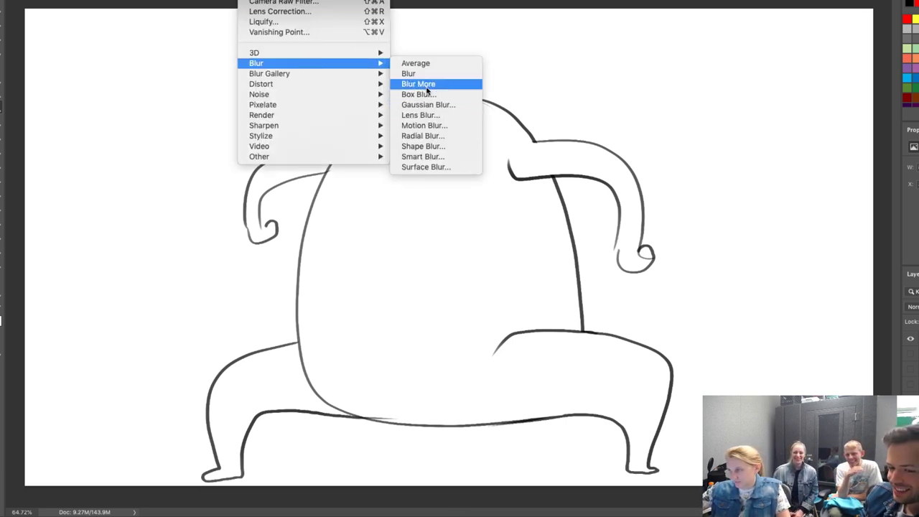
left_click(435, 125)
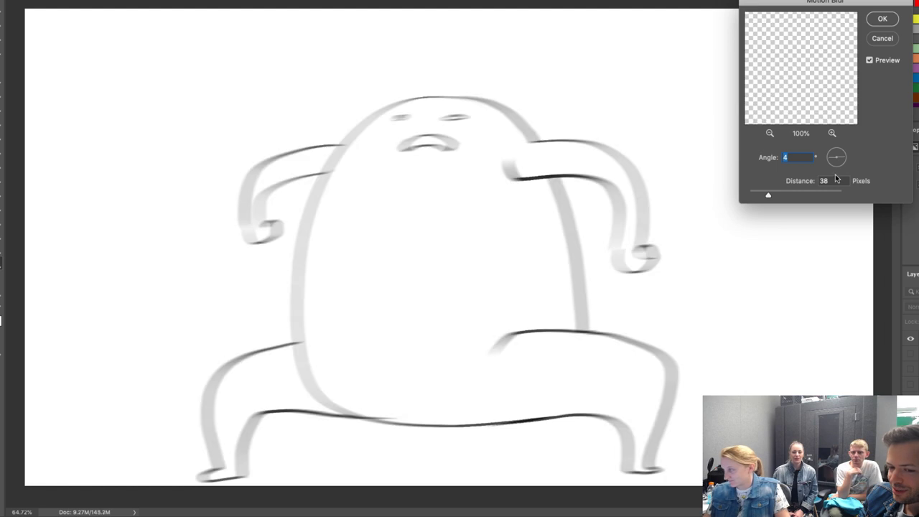
left_click(881, 22)
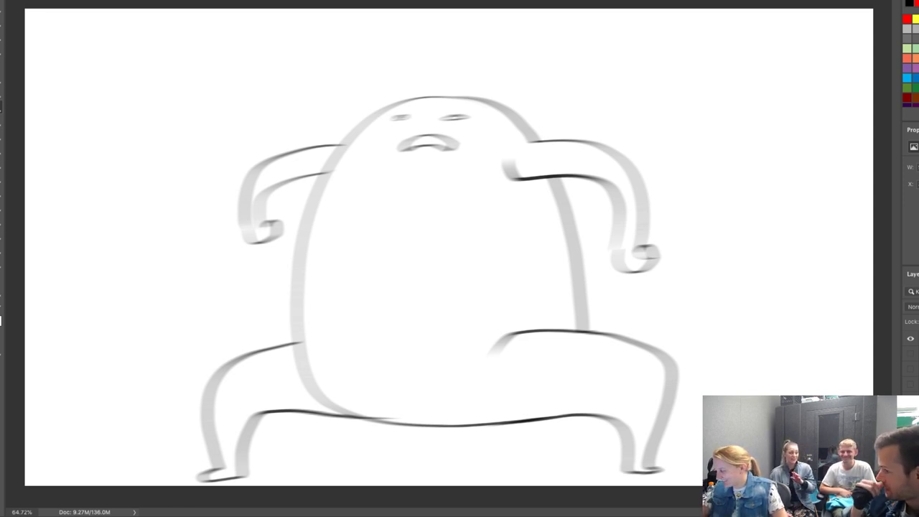
Delete the blurred creature's layer and try a pencil mark on the blank canvas.
key("Delete")
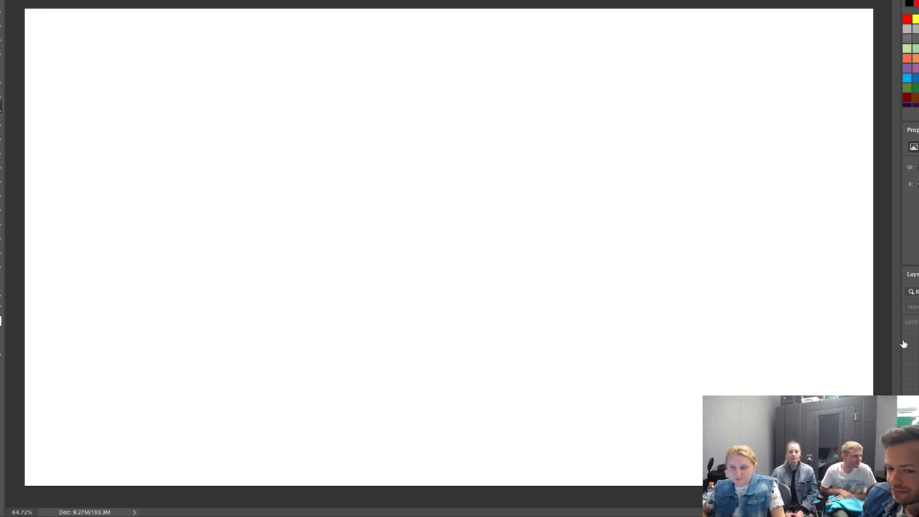
left_click(299, 290)
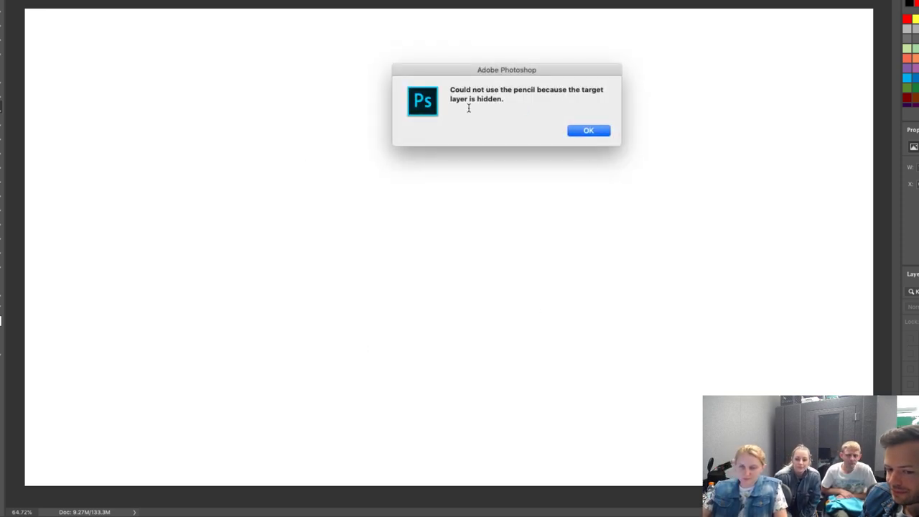
left_click(572, 127)
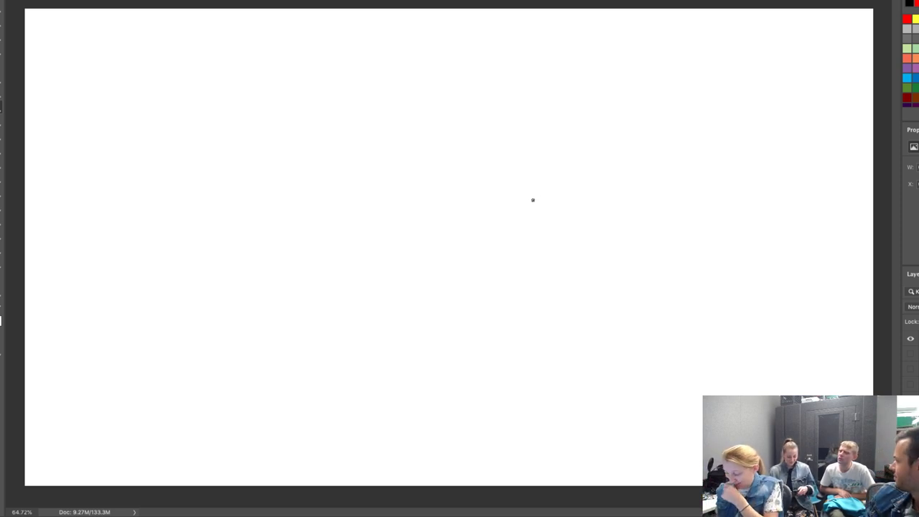
Enlarge the brush and draw a rounded black head outline with two ears, a forehead line and a small sideburn.
key("bracketright")
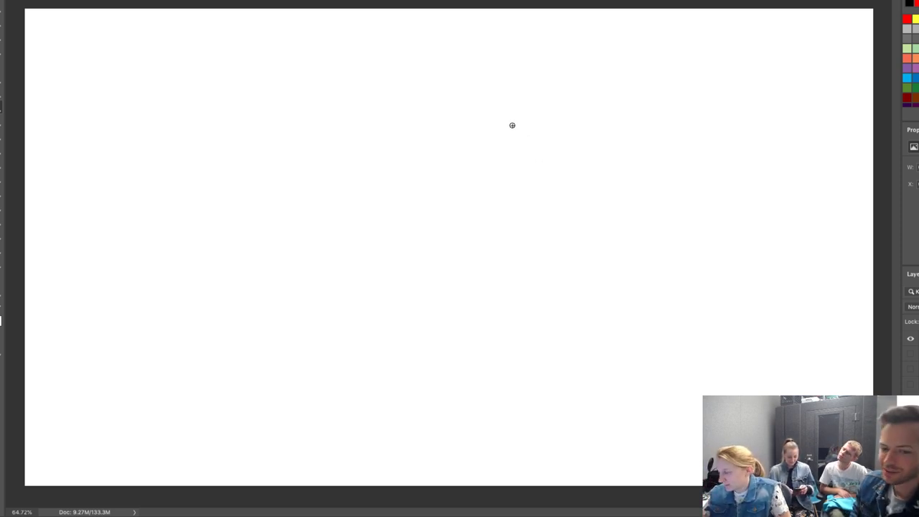
mouse_move(478, 161)
left_mouse_down()
mouse_move(480, 211)
mouse_move(509, 255)
mouse_move(543, 256)
mouse_move(556, 246)
mouse_move(575, 193)
mouse_move(588, 185)
left_mouse_up()
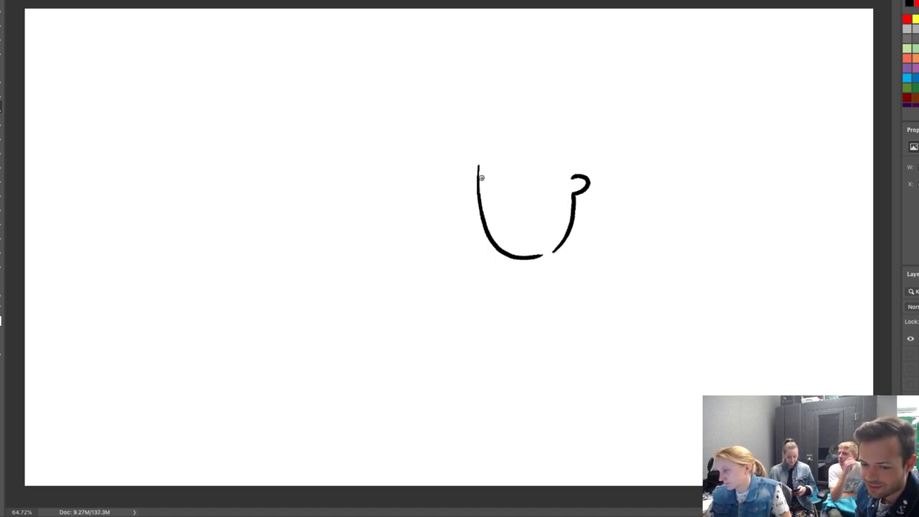
mouse_move(479, 178)
left_mouse_down()
mouse_move(468, 190)
mouse_move(561, 160)
mouse_move(571, 163)
mouse_move(554, 167)
mouse_move(571, 189)
mouse_move(558, 156)
left_mouse_up()
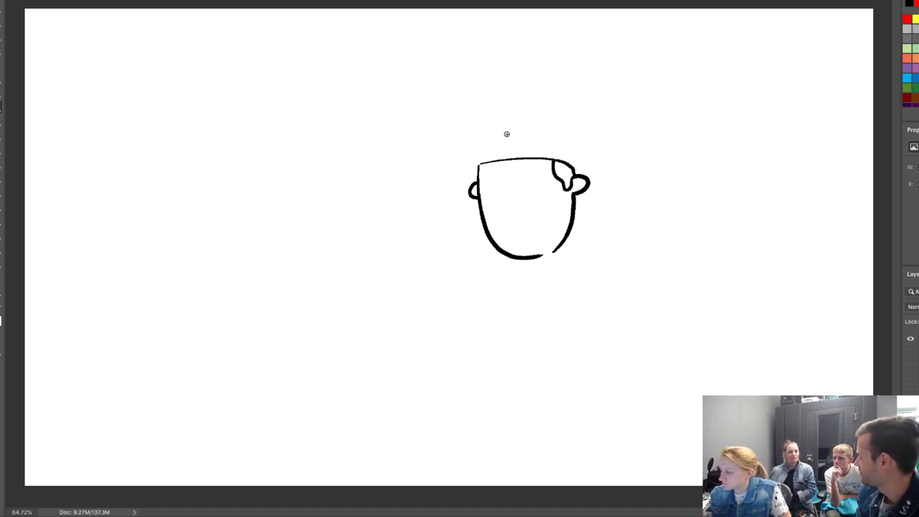
Add two short vertical eyes and a long pointed nose, redoing the second eye and erasing the face outline inside the nose.
mouse_move(490, 182)
left_mouse_down()
mouse_move(494, 201)
mouse_move(536, 196)
left_mouse_up()
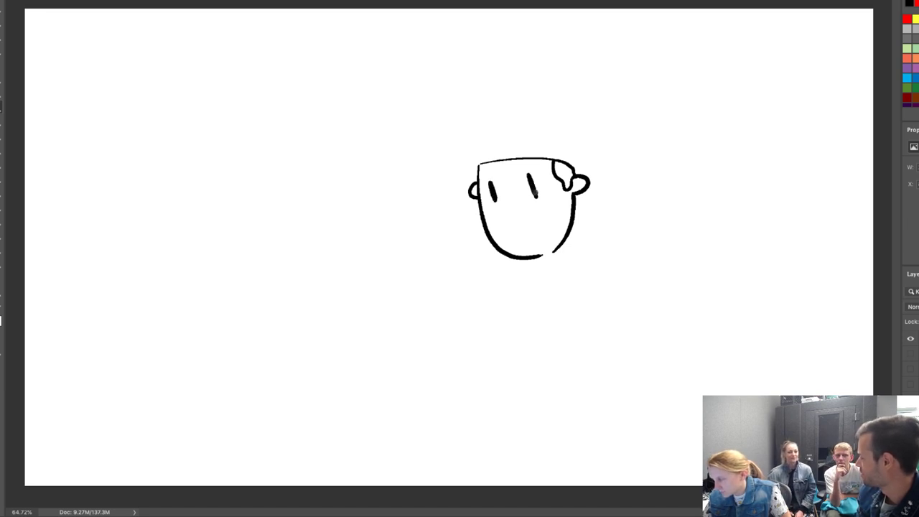
key("ctrl+z")
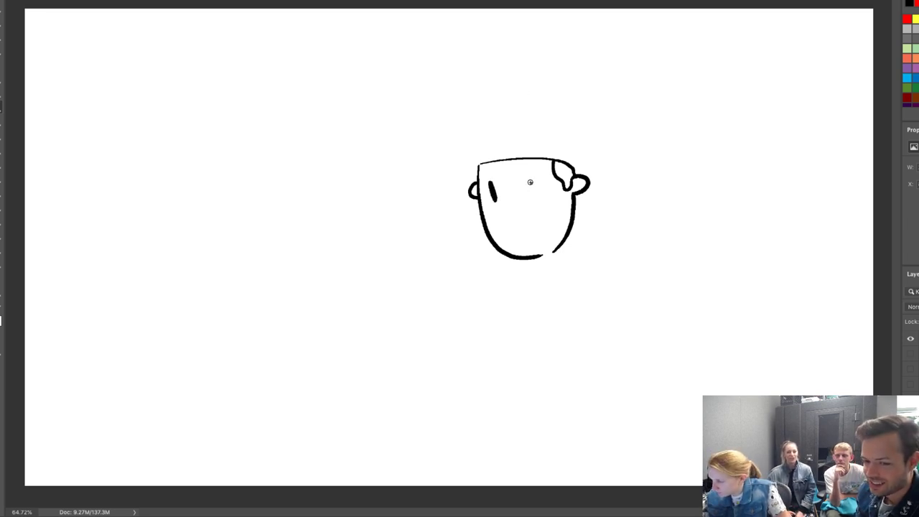
mouse_move(530, 180)
left_mouse_down()
mouse_move(536, 197)
mouse_move(459, 220)
mouse_move(513, 210)
left_mouse_up()
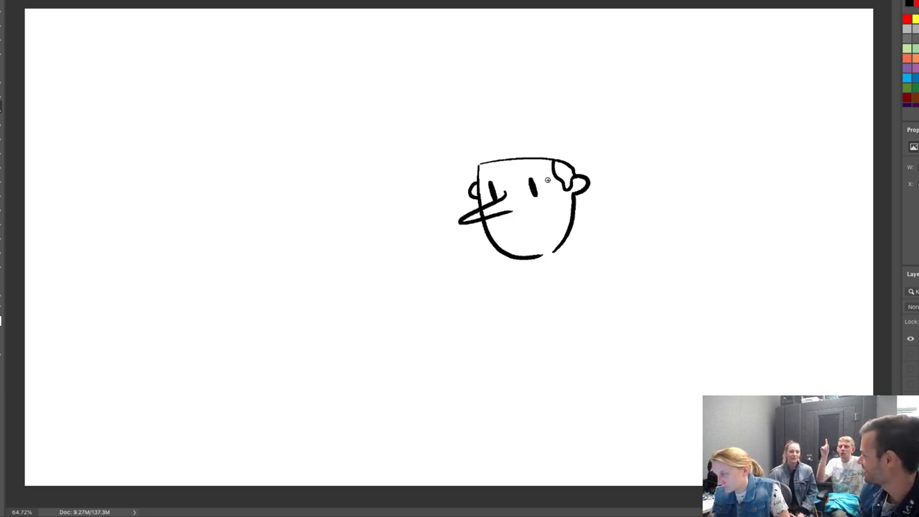
key("ctrl+z")
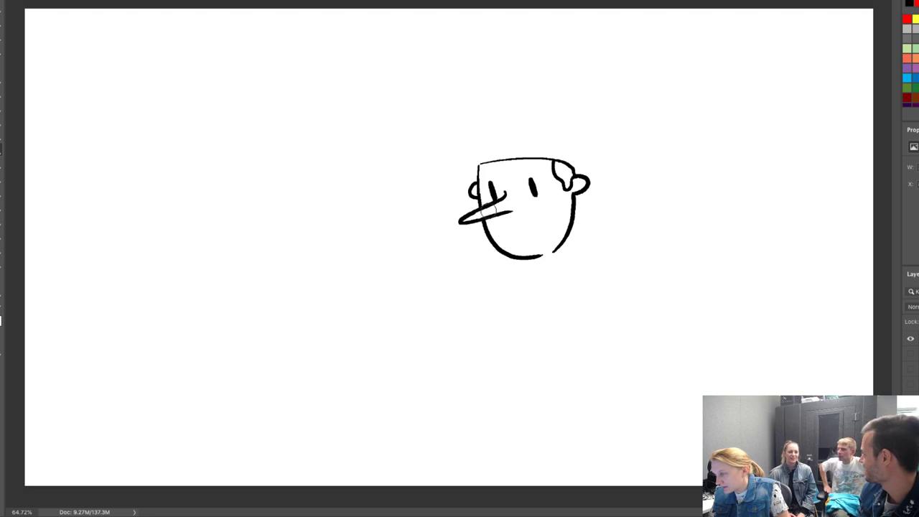
left_click_drag(502, 202, 459, 221)
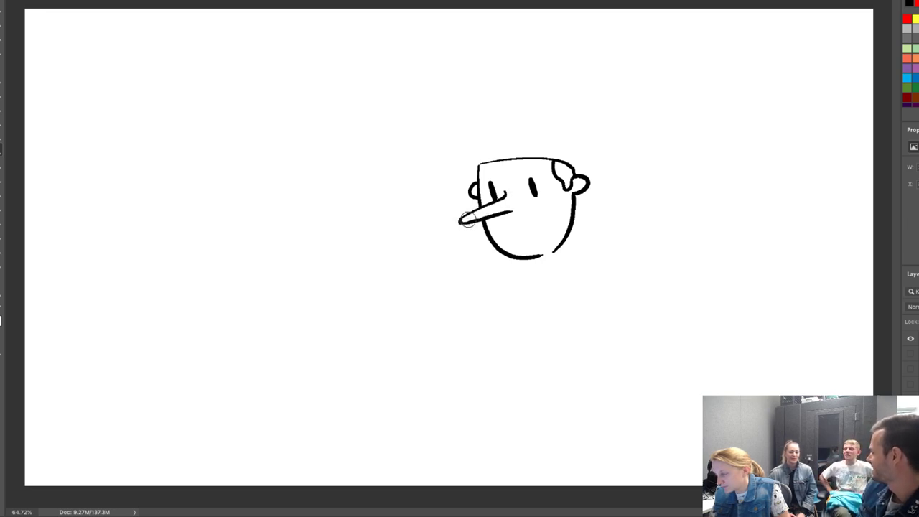
key("ctrl+z")
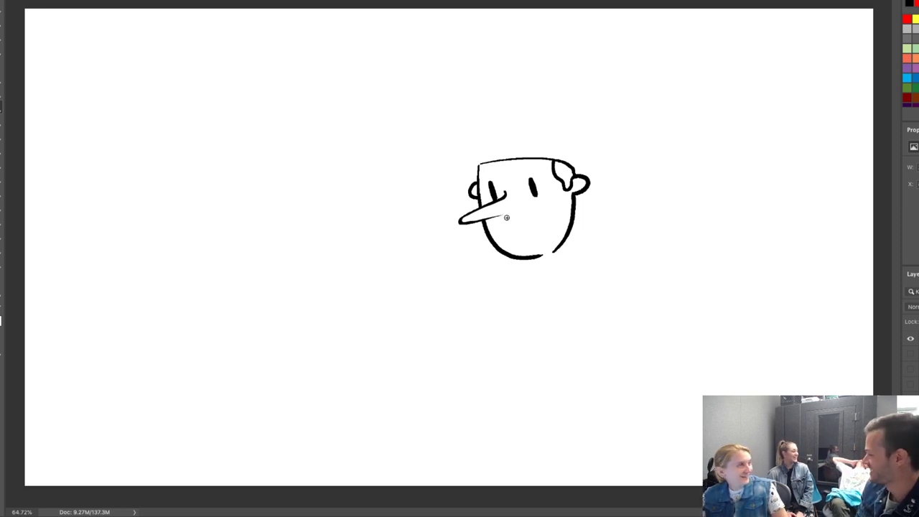
Draw the two tall vertical sides of a hat rising from the head, redoing the unsatisfactory lines.
mouse_move(577, 171)
left_mouse_down()
mouse_move(570, 73)
mouse_move(578, 172)
left_mouse_up()
key("ctrl+z")
mouse_move(474, 170)
left_mouse_down()
mouse_move(469, 72)
mouse_move(469, 168)
left_mouse_up()
key("ctrl+z")
key("ctrl+z")
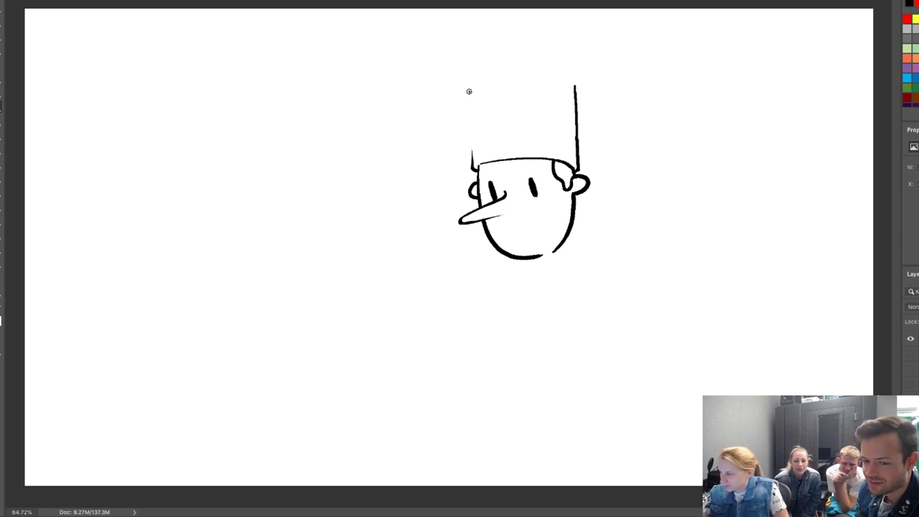
left_click_drag(468, 92, 472, 169)
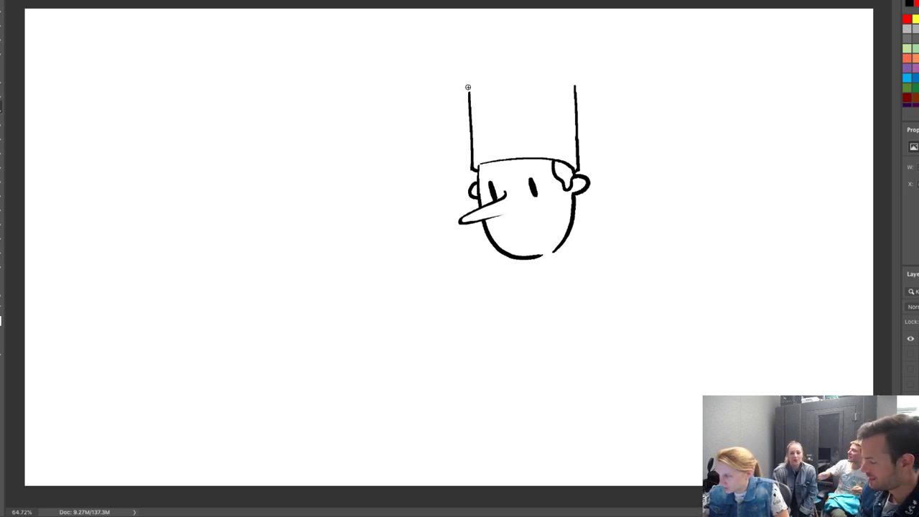
Draw the puffy crown of the chef's hat, redoing the curved seam to join both hat sides.
mouse_move(466, 88)
left_mouse_down()
mouse_move(455, 82)
mouse_move(469, 40)
left_mouse_up()
left_click_drag(495, 81, 489, 44)
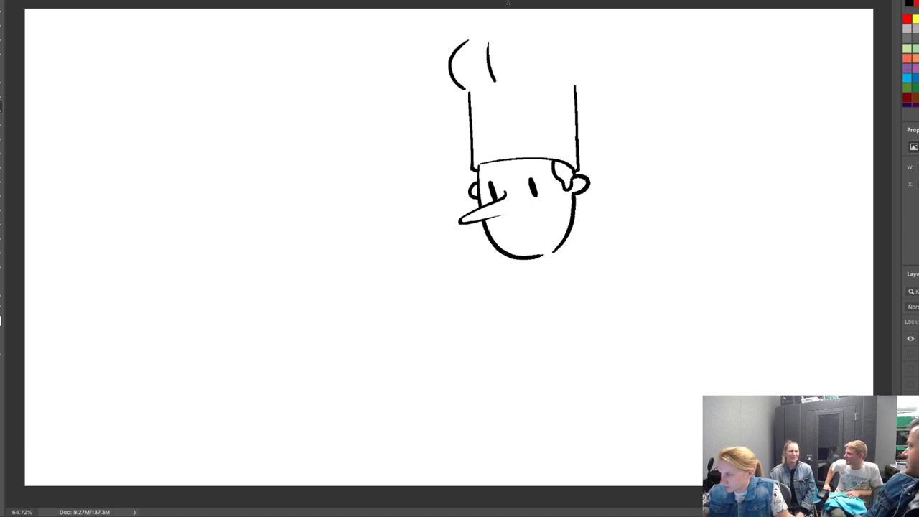
mouse_move(479, 88)
left_mouse_down()
mouse_move(524, 77)
mouse_move(502, 86)
mouse_move(572, 88)
left_mouse_up()
key("ctrl+z")
key("ctrl+z")
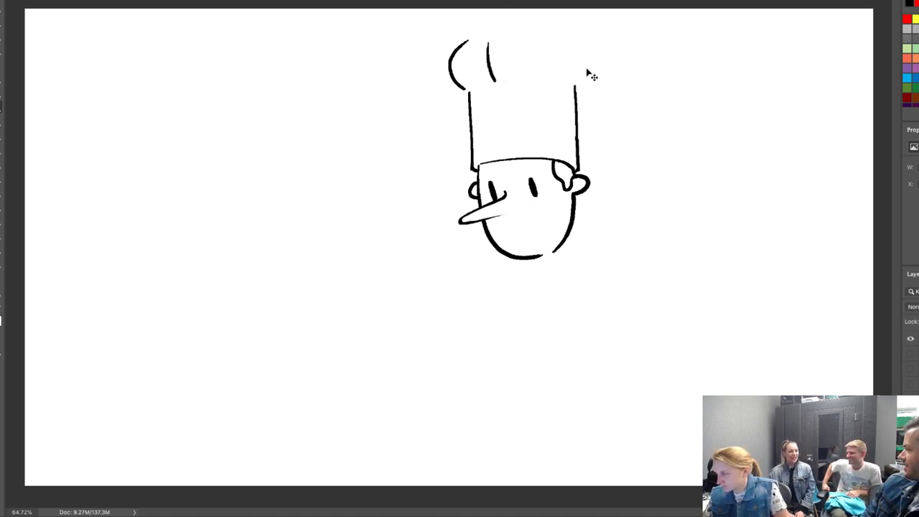
key("ctrl+z")
mouse_move(568, 80)
left_mouse_down()
mouse_move(543, 71)
mouse_move(478, 79)
left_mouse_up()
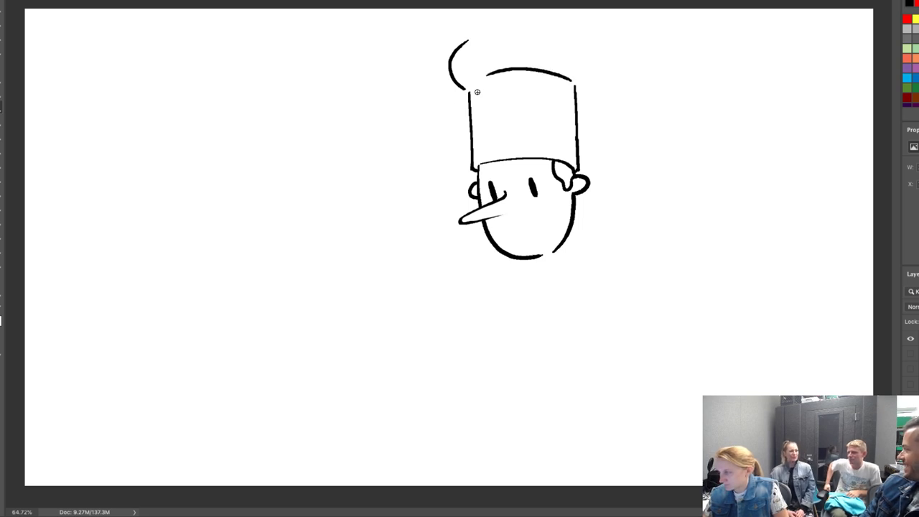
key("ctrl+z")
mouse_move(574, 84)
left_mouse_down()
mouse_move(557, 71)
mouse_move(477, 73)
left_mouse_up()
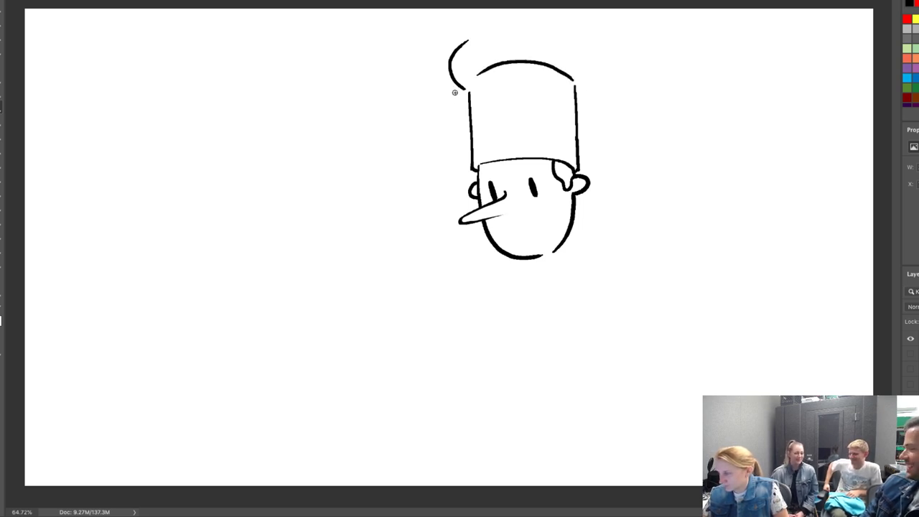
key("ctrl+z")
mouse_move(574, 84)
left_mouse_down()
mouse_move(520, 69)
mouse_move(468, 89)
left_mouse_up()
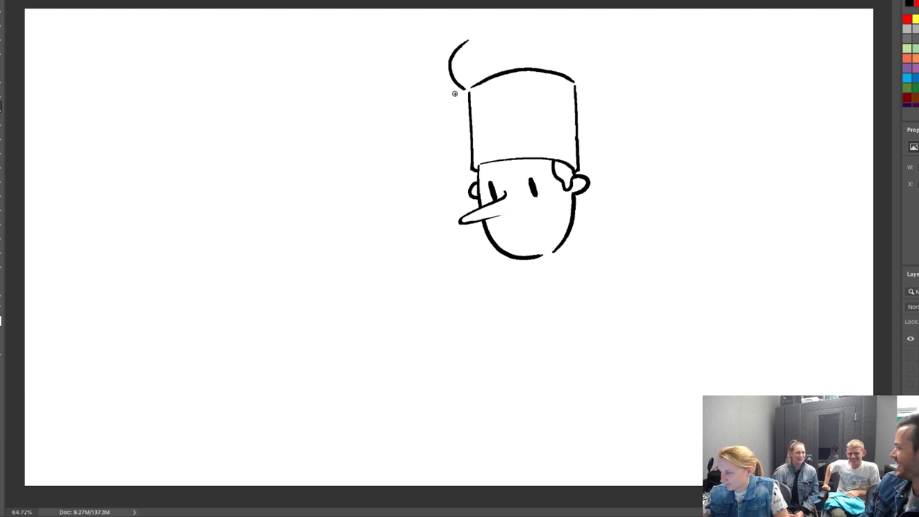
mouse_move(578, 92)
left_mouse_down()
mouse_move(591, 83)
mouse_move(596, 44)
mouse_move(493, 27)
left_mouse_up()
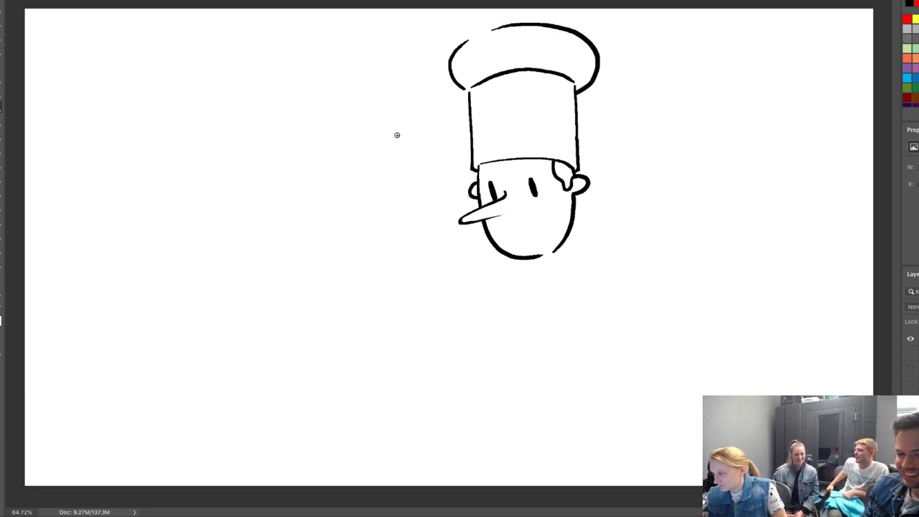
Draw a small thick curved mouth below the nose and fill the sideburn solid black.
mouse_move(506, 231)
left_mouse_down()
mouse_move(523, 228)
mouse_move(510, 228)
left_mouse_up()
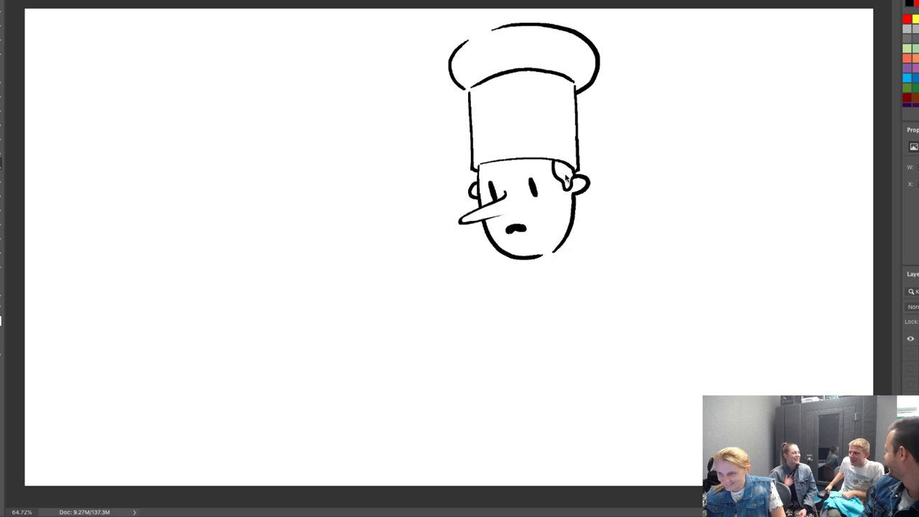
left_click_drag(566, 178, 577, 167)
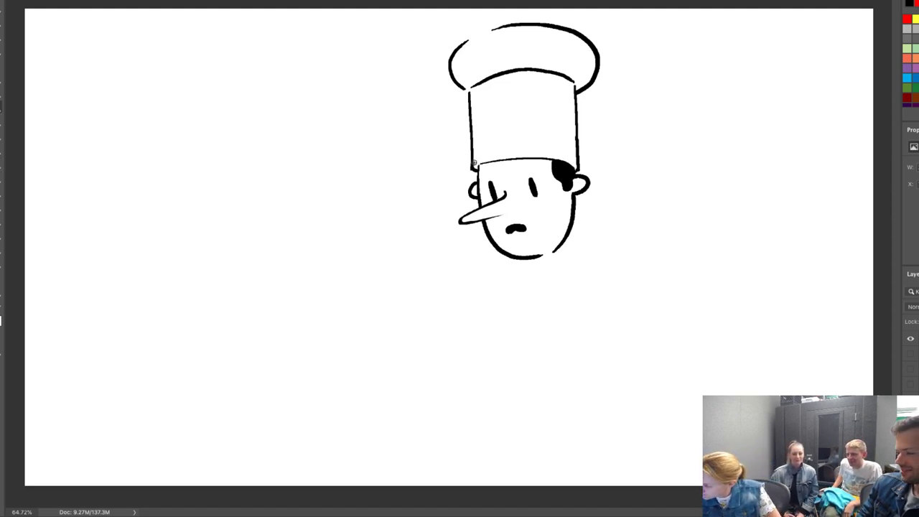
Draw the hat's lower band as a second curved line just above the forehead, redoing its longer section until it meets the far hat side.
mouse_move(478, 163)
left_mouse_down()
mouse_move(519, 152)
mouse_move(574, 161)
left_mouse_up()
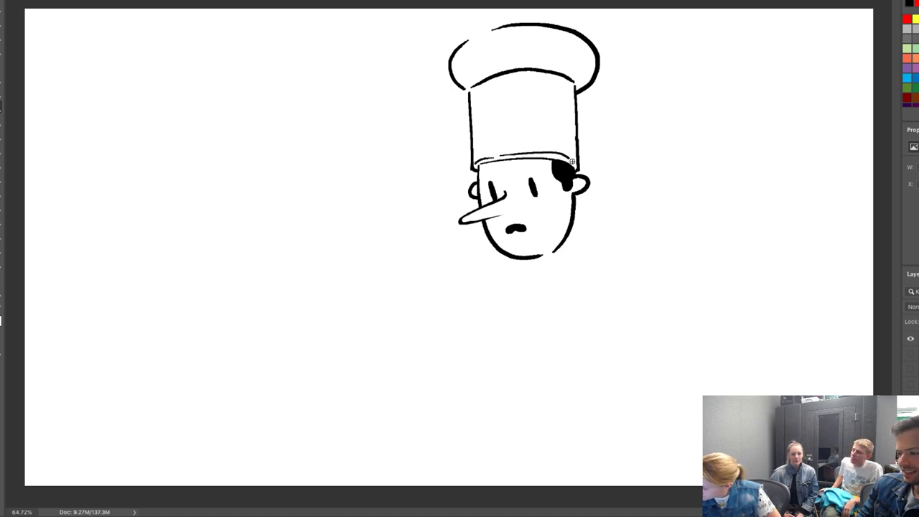
key("ctrl+z")
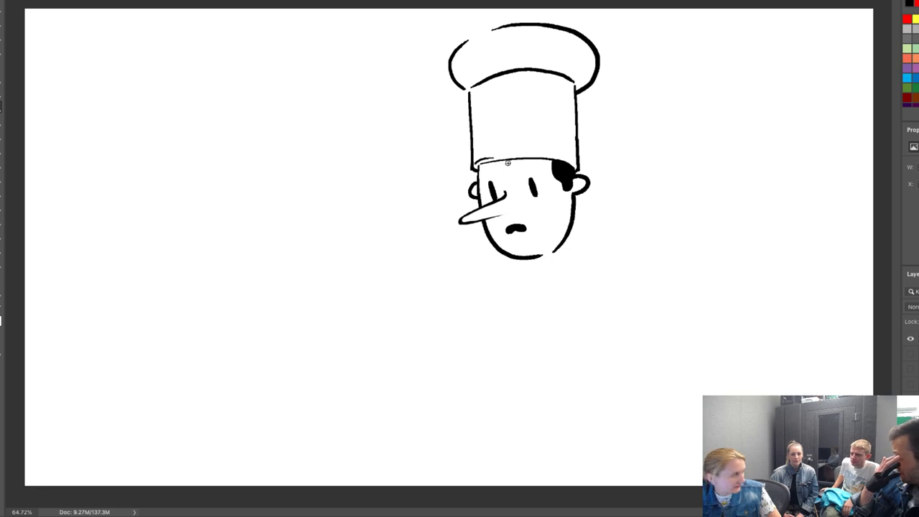
left_click_drag(505, 156, 565, 155)
key("ctrl+z")
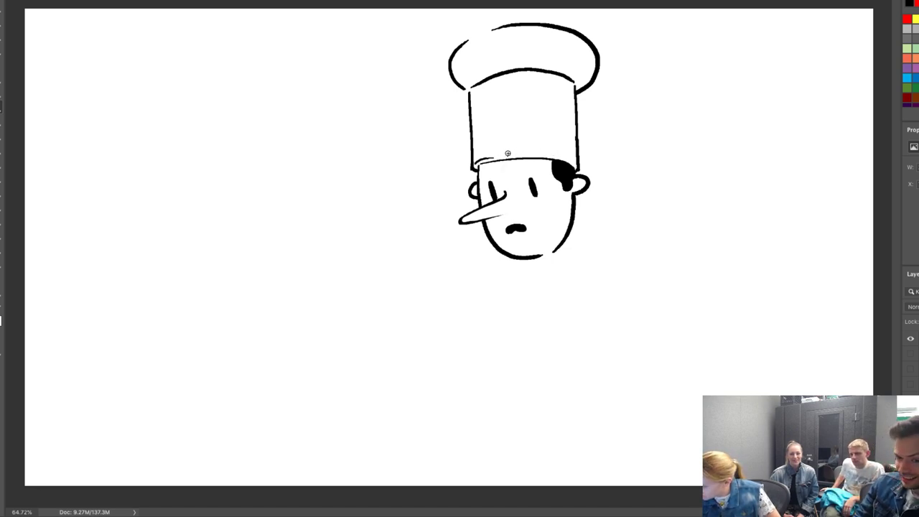
mouse_move(508, 155)
left_mouse_down()
mouse_move(547, 155)
mouse_move(573, 171)
left_mouse_up()
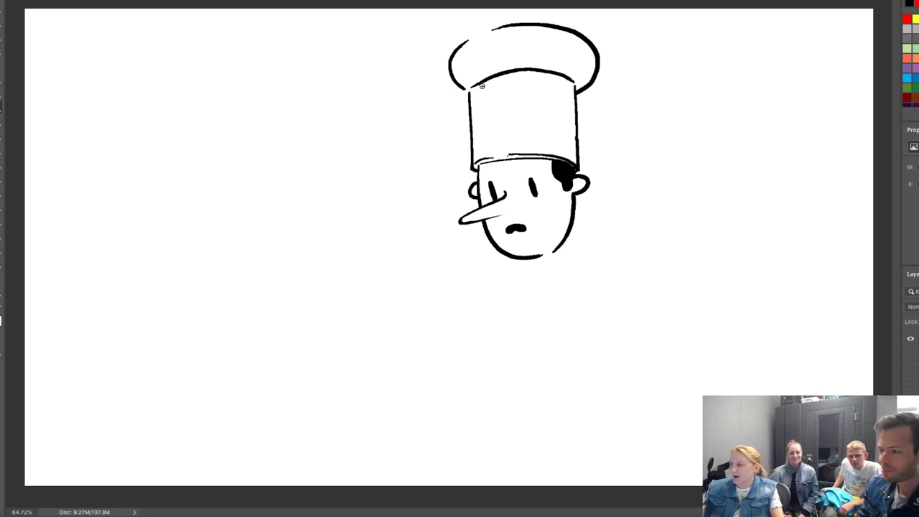
Add four vertical pleat lines hanging from the puffy crown down the hat, redoing the second one.
left_click_drag(485, 77, 485, 116)
left_click_drag(507, 72, 509, 126)
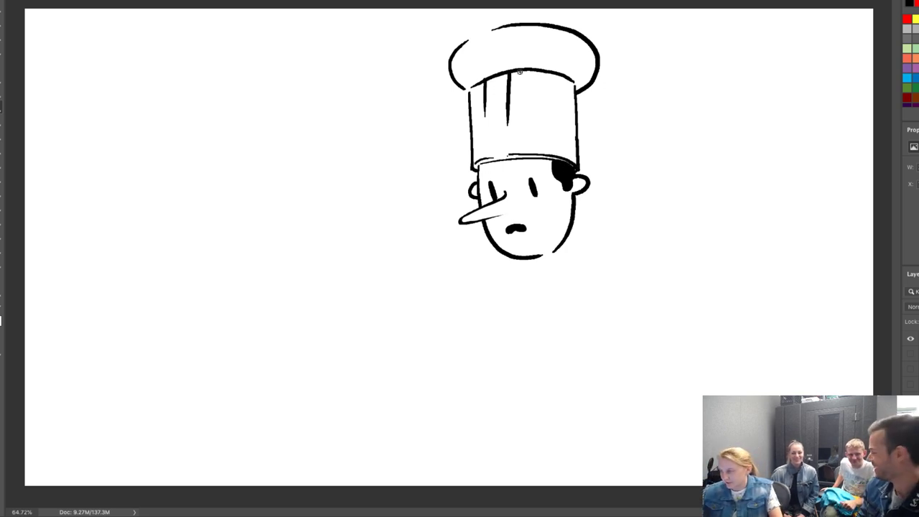
key("ctrl+z")
mouse_move(513, 72)
left_mouse_down()
mouse_move(515, 126)
mouse_move(543, 117)
left_mouse_up()
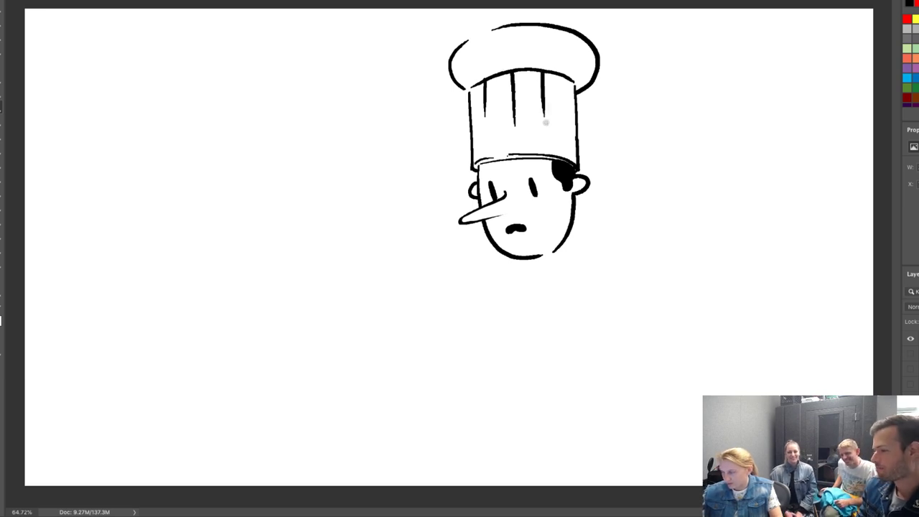
left_click_drag(563, 76, 565, 139)
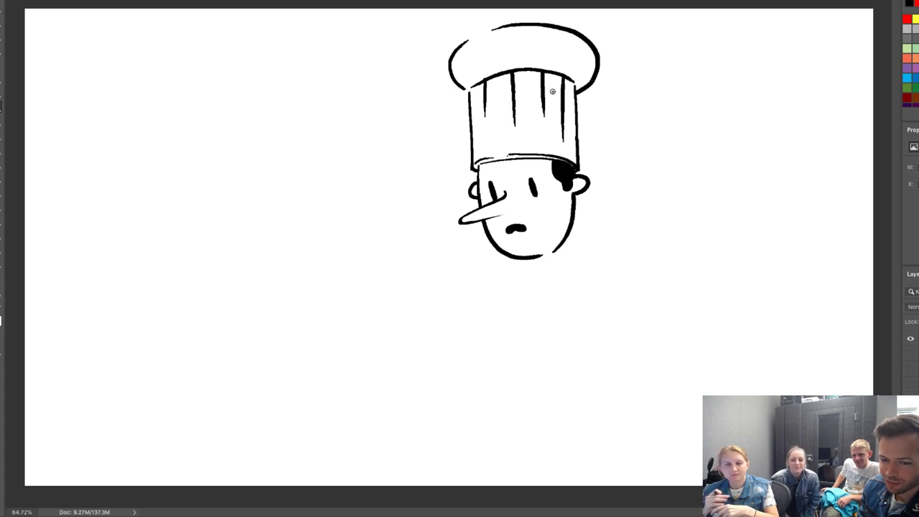
key("l")
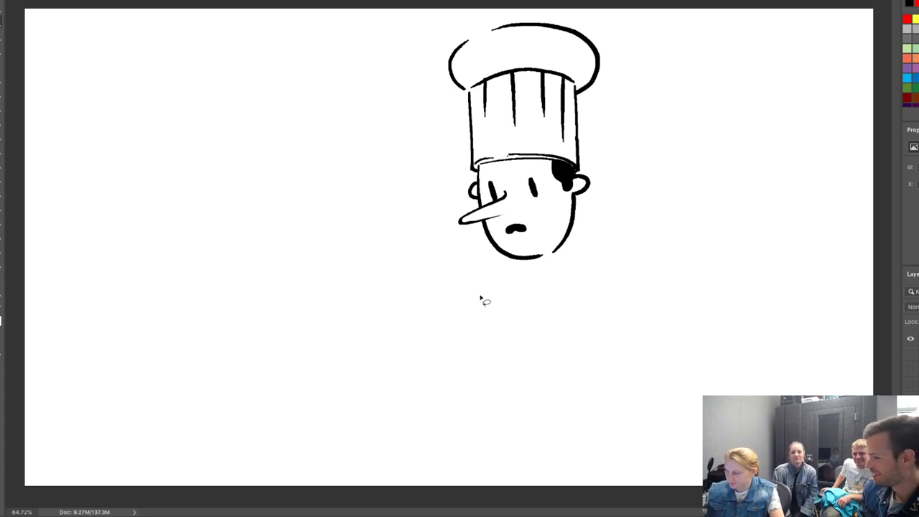
mouse_move(481, 300)
left_mouse_down()
mouse_move(467, 11)
mouse_move(382, 154)
left_mouse_up()
key("ctrl+d")
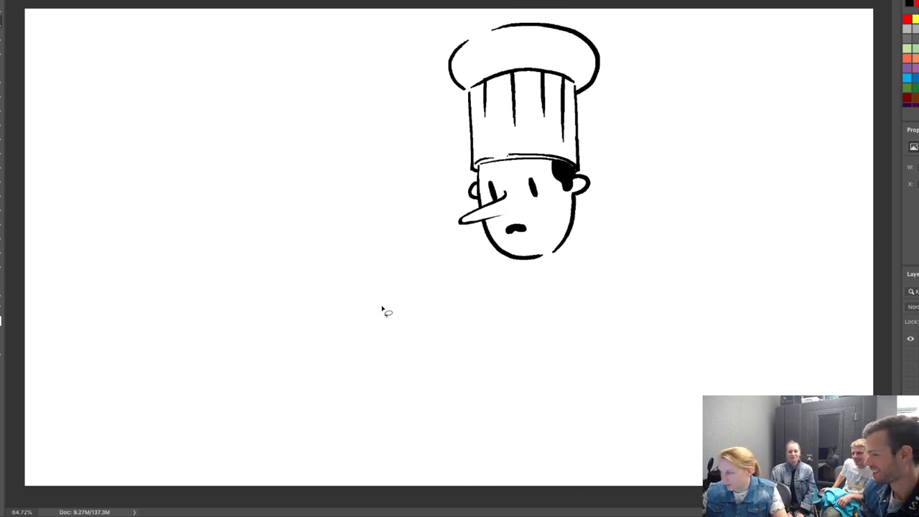
Draw the chef's short neck and a small standing collar below the chin with the brush.
key("b")
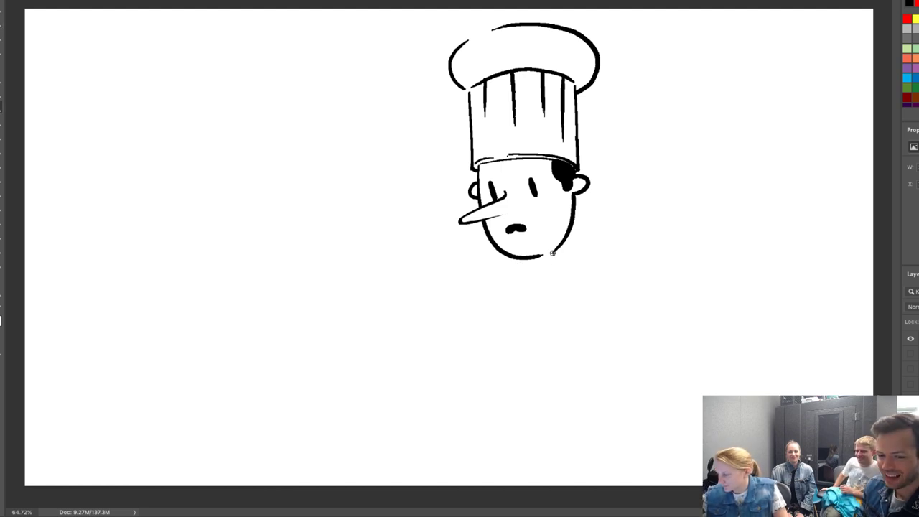
left_click_drag(553, 250, 555, 260)
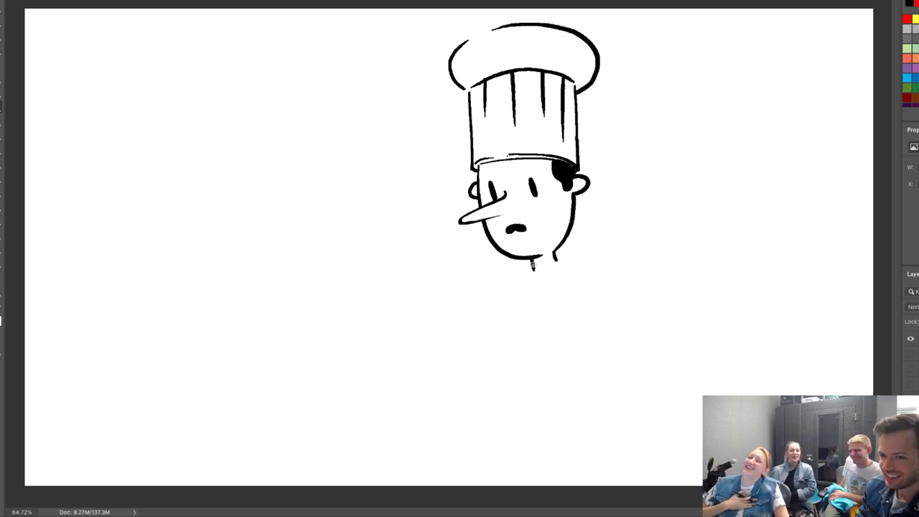
mouse_move(532, 260)
left_mouse_down()
mouse_move(532, 271)
mouse_move(554, 263)
mouse_move(530, 265)
left_mouse_up()
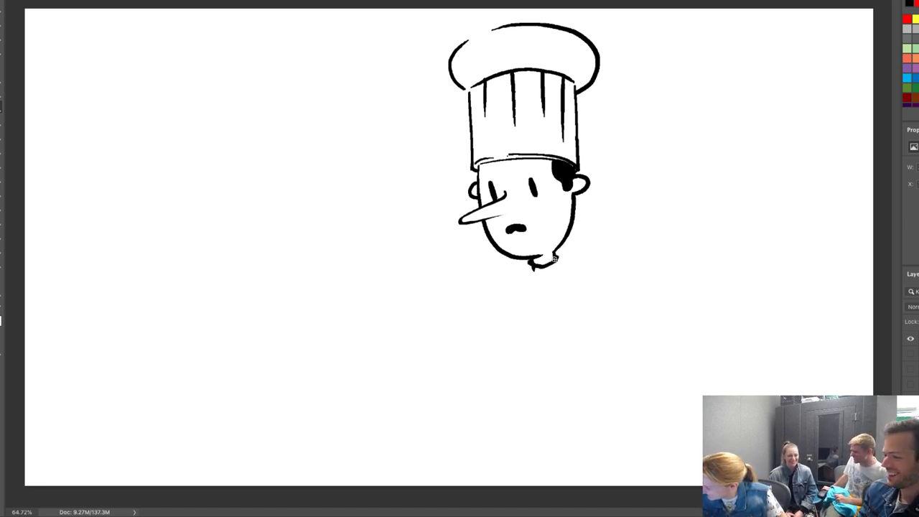
mouse_move(554, 252)
left_mouse_down()
mouse_move(563, 261)
mouse_move(528, 270)
mouse_move(559, 253)
left_mouse_up()
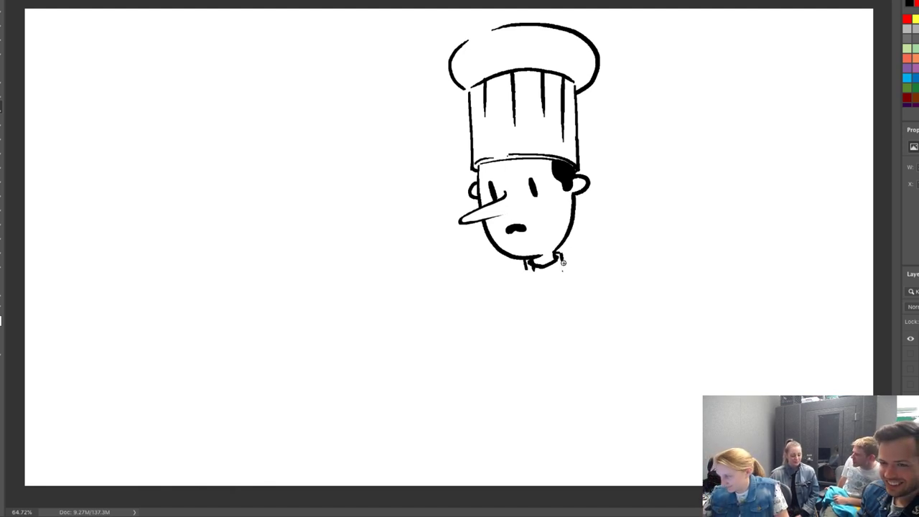
Draw the chef's sloping shoulders and two long hanging sleeves with cuffs, adding a small crease at the shoulder.
mouse_move(562, 264)
left_mouse_down()
mouse_move(603, 302)
mouse_move(611, 334)
mouse_move(612, 452)
left_mouse_up()
mouse_move(524, 272)
left_mouse_down()
mouse_move(501, 313)
mouse_move(496, 475)
left_mouse_up()
mouse_move(516, 323)
left_mouse_down()
mouse_move(520, 485)
mouse_move(504, 477)
mouse_move(512, 488)
left_mouse_up()
mouse_move(580, 317)
left_mouse_down()
mouse_move(579, 470)
mouse_move(608, 472)
mouse_move(614, 446)
left_mouse_up()
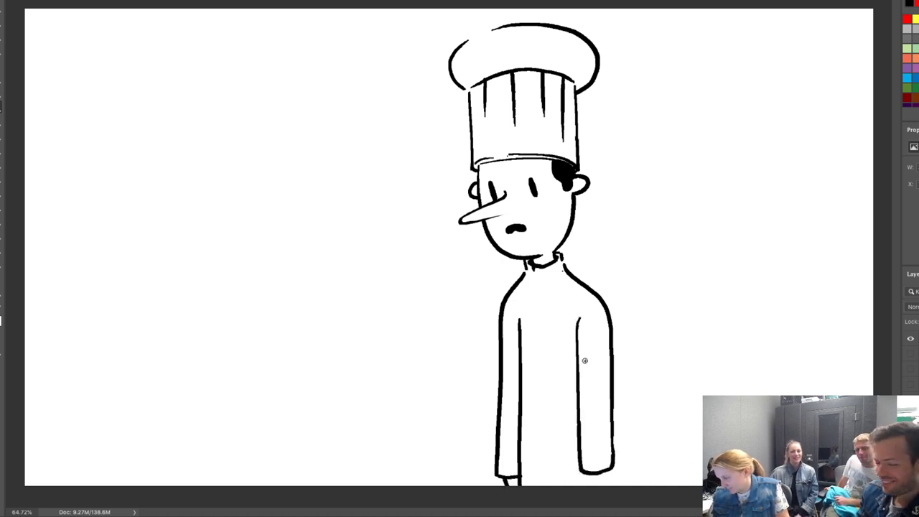
left_click_drag(605, 309, 592, 307)
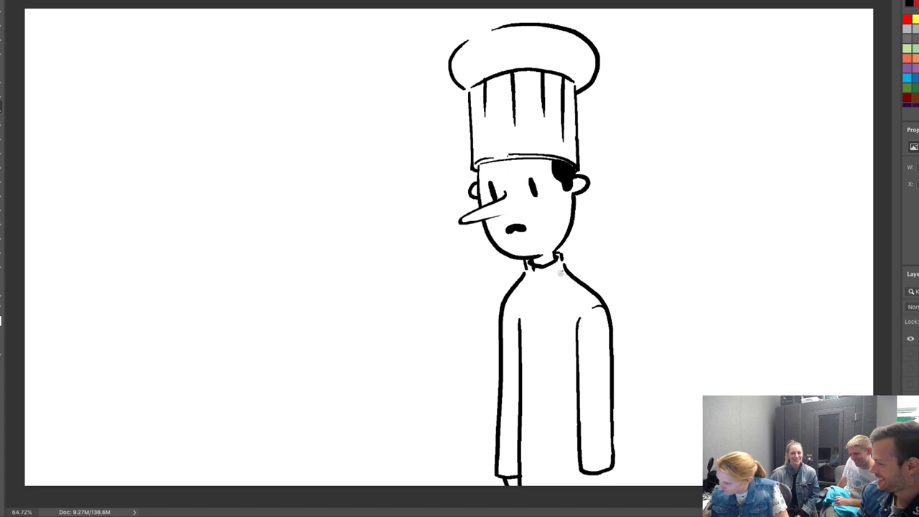
Detail the chef's jacket with a collar flap, front opening, sleeve creases, redrawn shoulder seam and solid black chest badge, and start the hand.
mouse_move(561, 273)
left_mouse_down()
mouse_move(538, 286)
mouse_move(529, 274)
mouse_move(539, 288)
mouse_move(534, 488)
mouse_move(594, 487)
mouse_move(612, 472)
mouse_move(612, 488)
left_mouse_up()
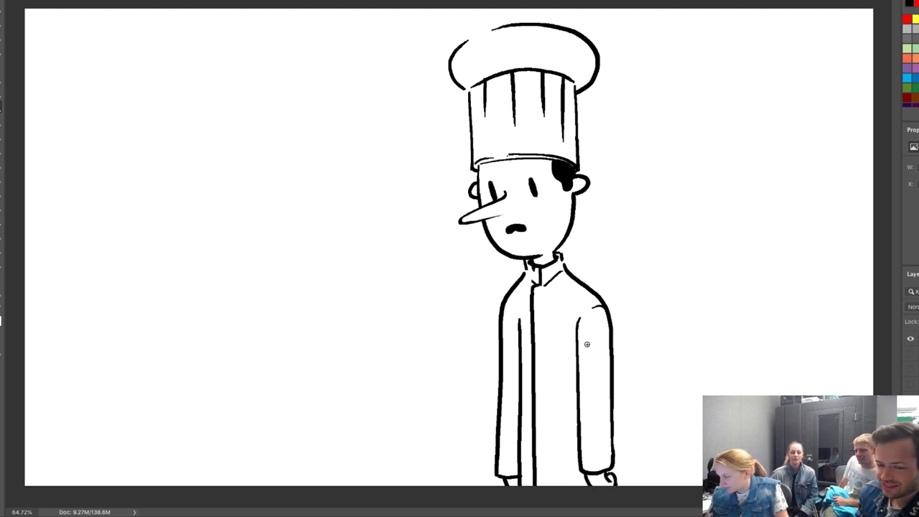
left_click_drag(583, 393, 589, 398)
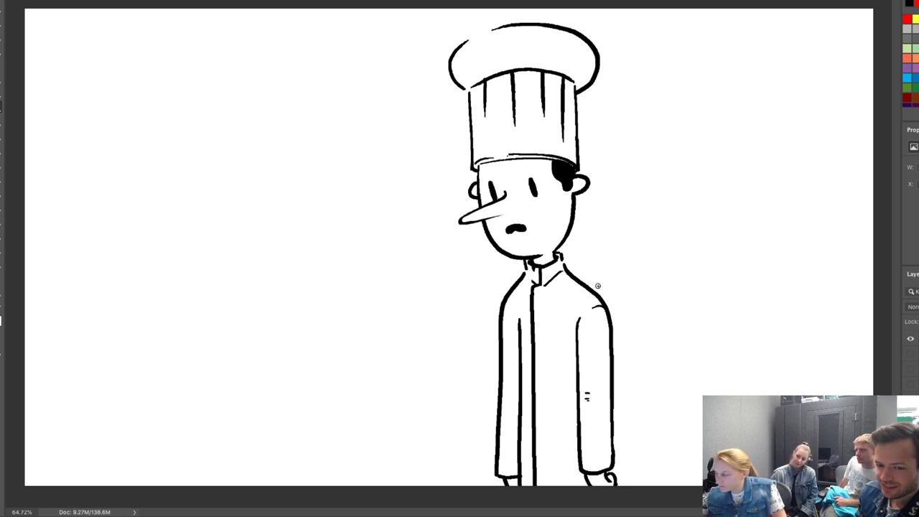
left_click_drag(565, 280, 596, 307)
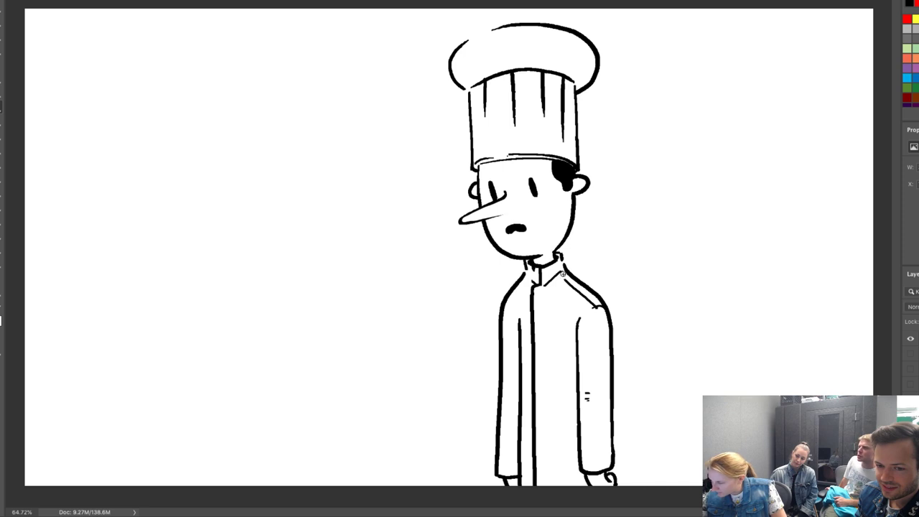
key("ctrl+z")
left_click_drag(564, 278, 596, 306)
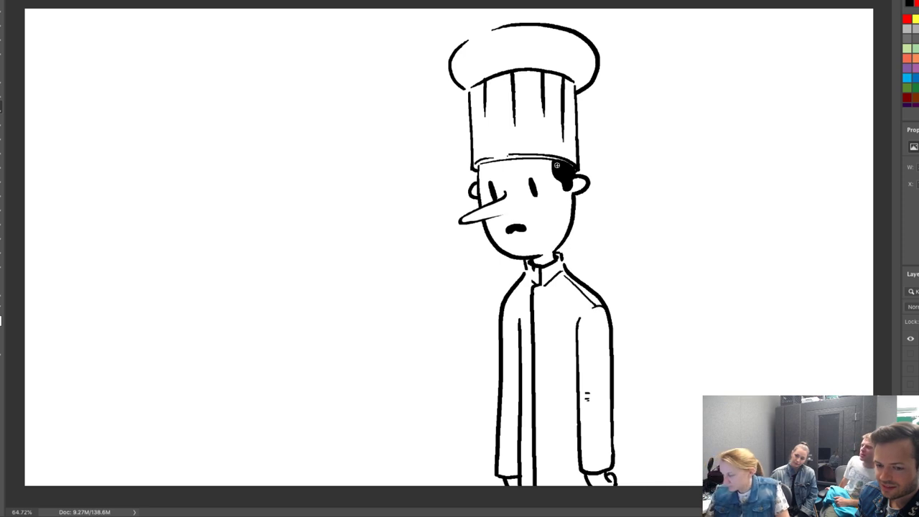
left_click_drag(547, 328, 559, 328)
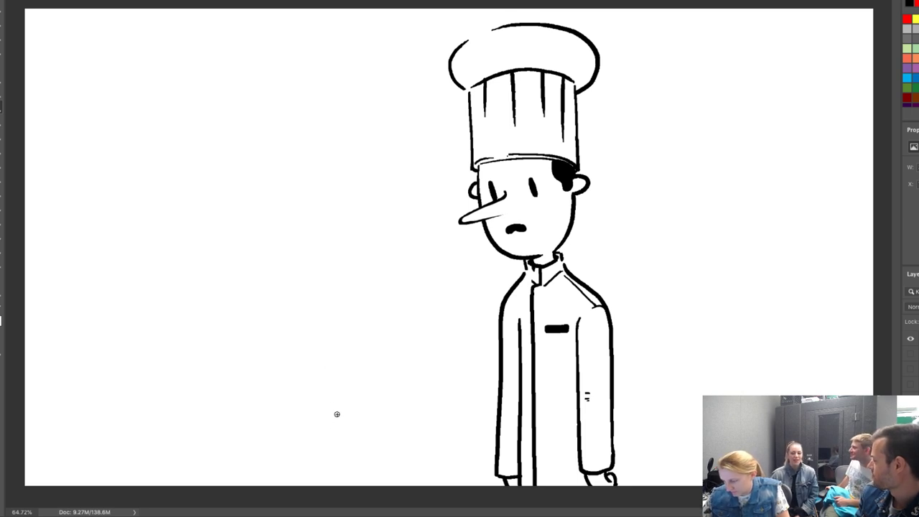
Draw a small dome-shaped creature beside the chef with angry brows, eyes, a pointed nose and a toothy grin.
mouse_move(331, 437)
left_mouse_down()
mouse_move(371, 359)
mouse_move(415, 335)
mouse_move(439, 359)
mouse_move(450, 424)
mouse_move(427, 509)
left_mouse_up()
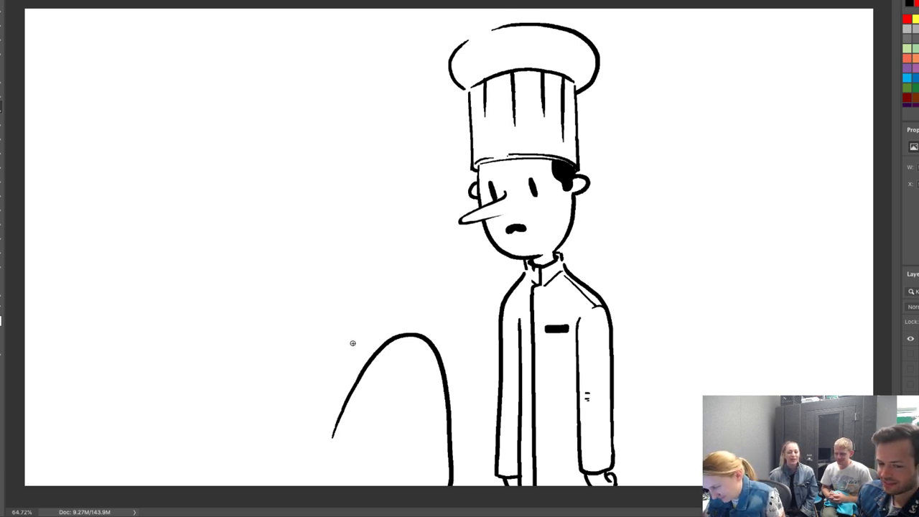
mouse_move(392, 347)
left_mouse_down()
mouse_move(397, 364)
mouse_move(424, 355)
left_mouse_up()
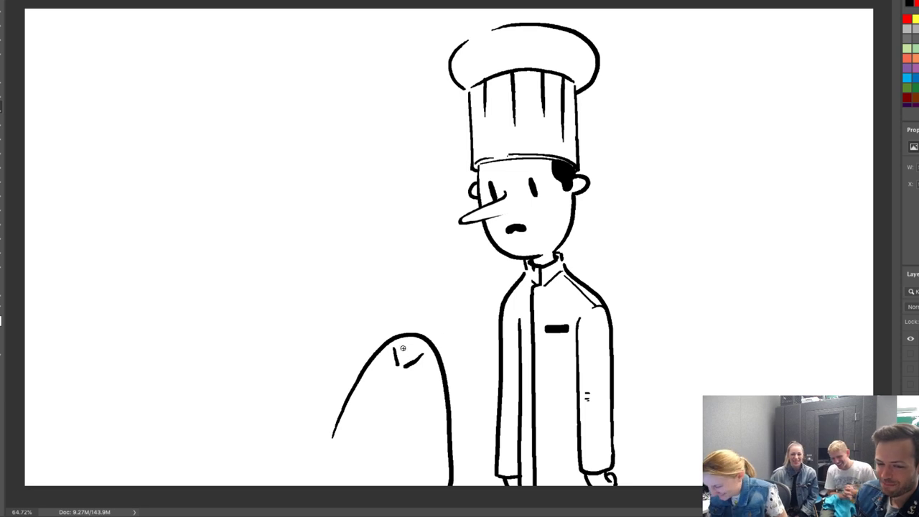
mouse_move(392, 372)
left_mouse_down()
mouse_move(379, 387)
mouse_move(392, 384)
mouse_move(386, 362)
mouse_move(397, 359)
left_mouse_up()
mouse_move(407, 376)
left_mouse_down()
mouse_move(423, 364)
mouse_move(406, 372)
left_mouse_up()
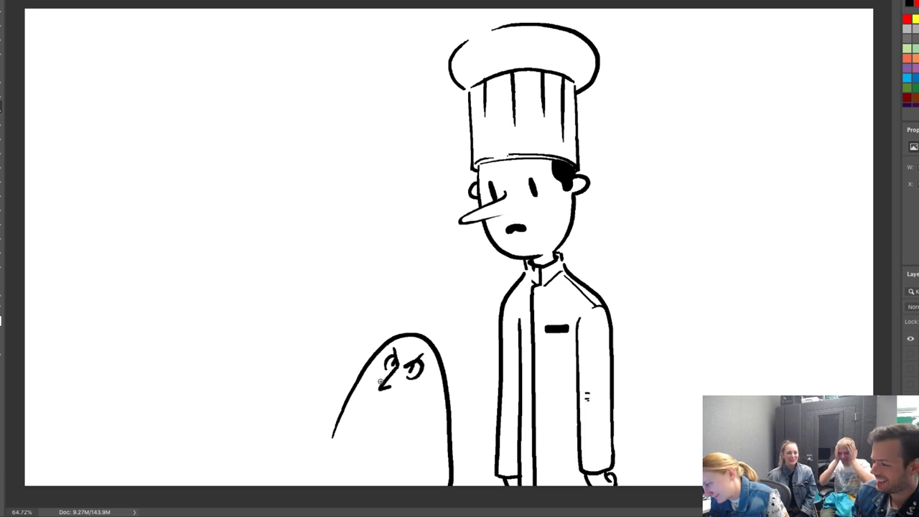
mouse_move(370, 399)
left_mouse_down()
mouse_move(418, 389)
mouse_move(413, 402)
mouse_move(373, 399)
left_mouse_up()
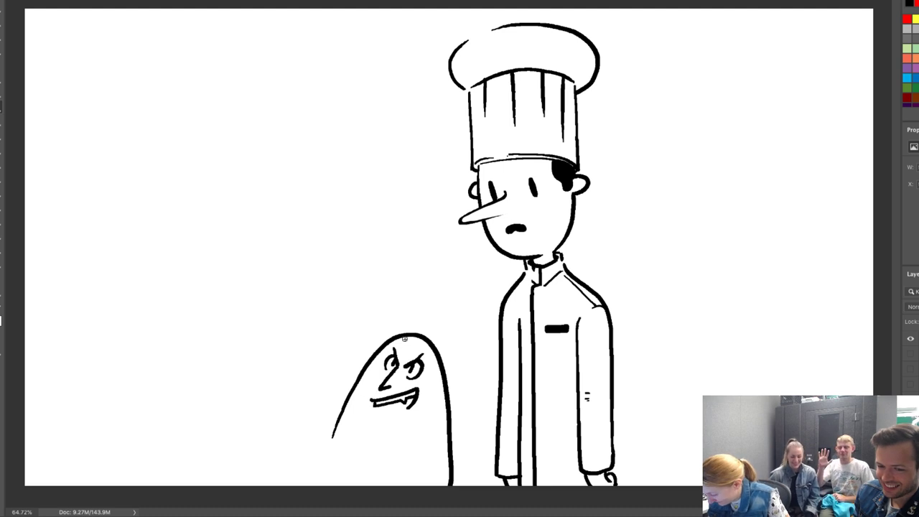
Add two shine marks and a raised arm to the creature, and replace its round eyes with small dark pupils.
mouse_move(416, 341)
left_mouse_down()
mouse_move(396, 349)
mouse_move(415, 345)
left_mouse_up()
mouse_move(373, 367)
left_mouse_down()
mouse_move(358, 397)
mouse_move(376, 359)
left_mouse_up()
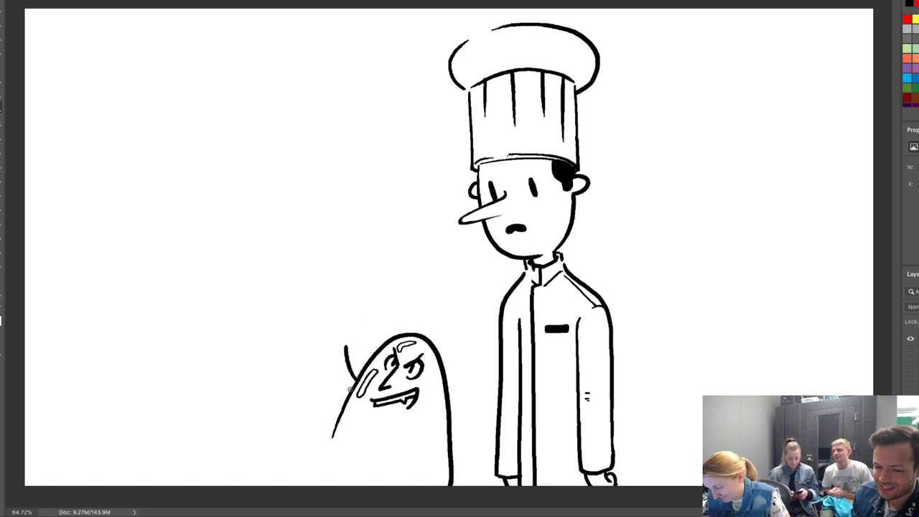
left_click_drag(351, 390, 341, 342)
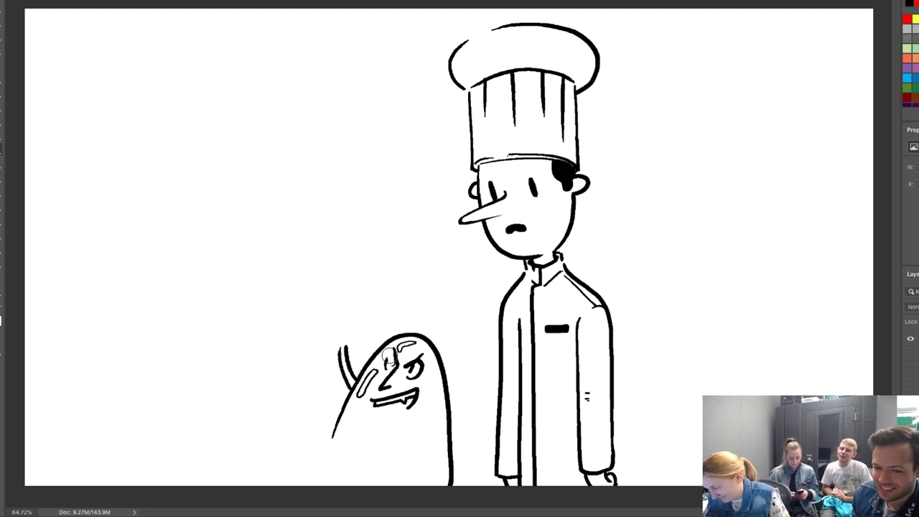
mouse_move(391, 359)
left_mouse_down()
mouse_move(386, 365)
mouse_move(409, 377)
mouse_move(424, 358)
mouse_move(411, 380)
mouse_move(412, 362)
mouse_move(399, 351)
left_mouse_up()
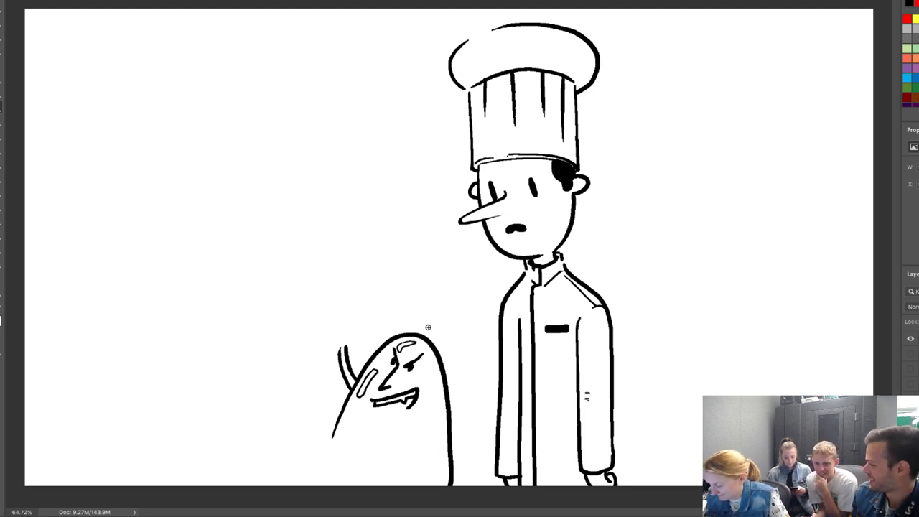
mouse_move(346, 338)
left_mouse_down()
mouse_move(345, 325)
mouse_move(348, 336)
left_mouse_up()
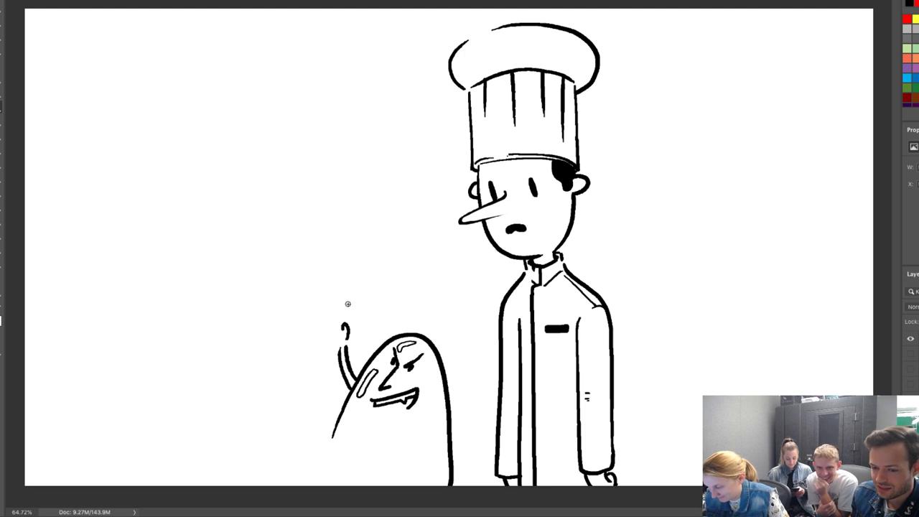
key("ctrl+z")
mouse_move(340, 327)
left_mouse_down()
mouse_move(351, 336)
mouse_move(354, 326)
left_mouse_up()
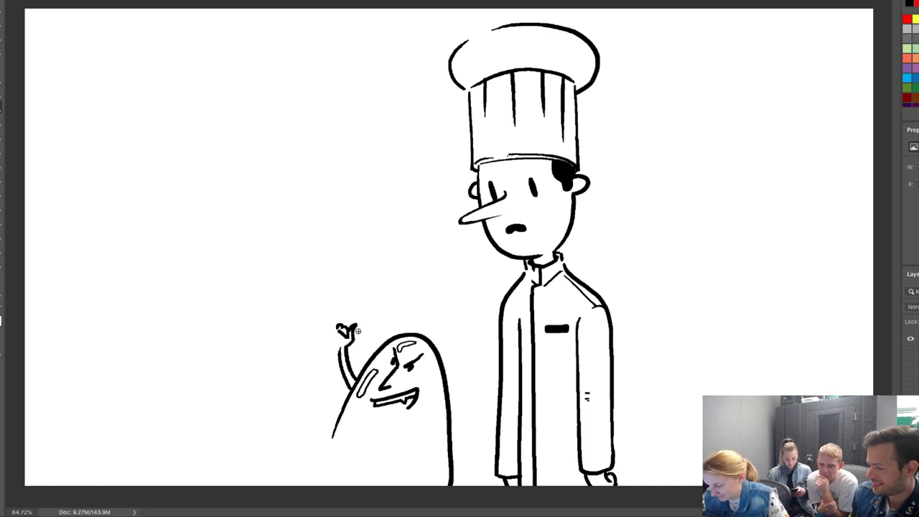
key("ctrl+z")
key("ctrl+z")
key("ctrl+z")
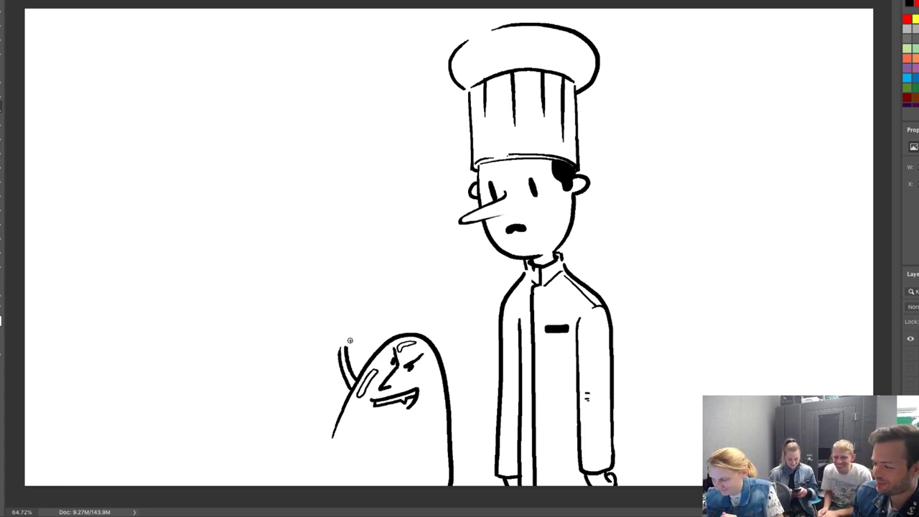
Draw the creature's raised hand gripping a round frying pan with a thick rim, concentric rings inside and three small drops beside it.
mouse_move(349, 338)
left_mouse_down()
mouse_move(336, 318)
mouse_move(343, 332)
mouse_move(349, 252)
mouse_move(368, 314)
mouse_move(346, 305)
mouse_move(332, 357)
left_mouse_up()
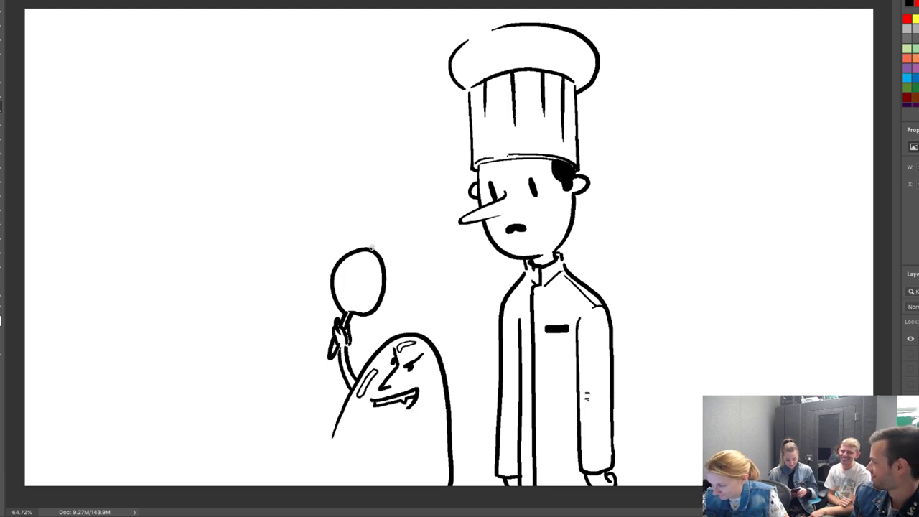
mouse_move(373, 248)
left_mouse_down()
mouse_move(388, 286)
mouse_move(362, 312)
left_mouse_up()
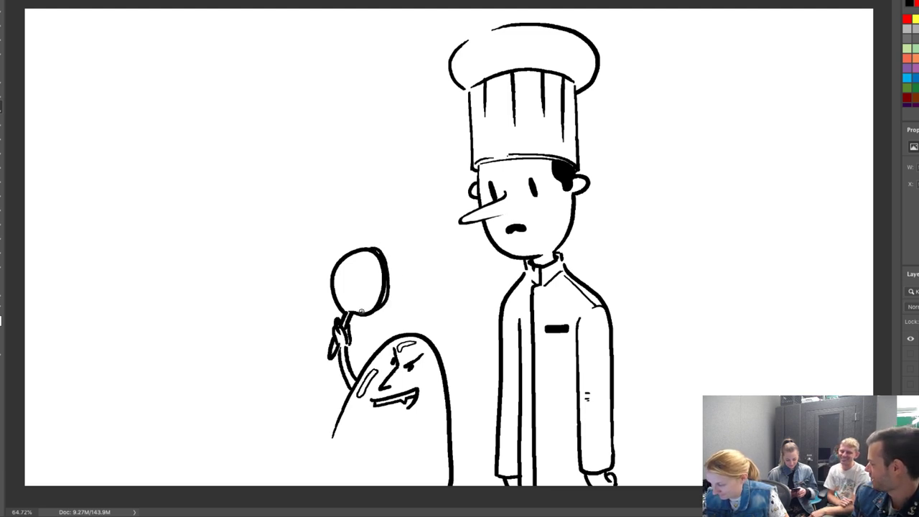
left_click(398, 284)
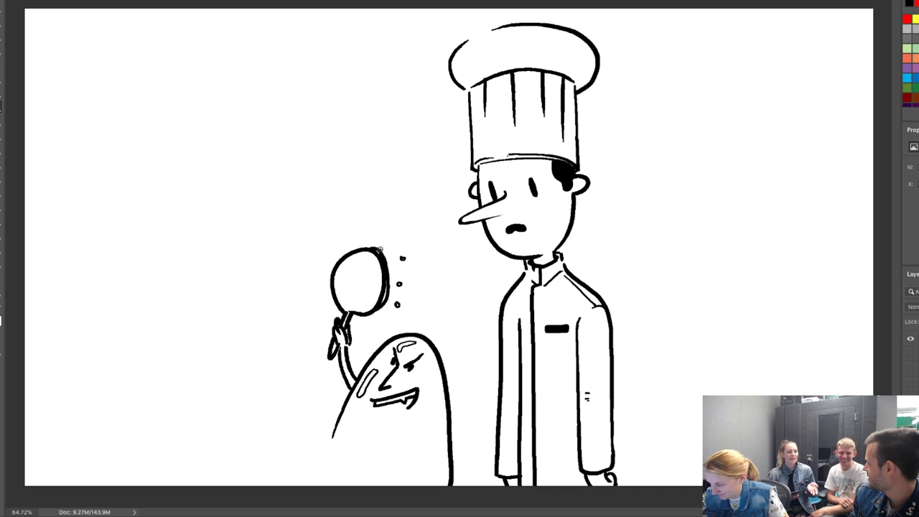
mouse_move(359, 275)
left_mouse_down()
mouse_move(345, 280)
mouse_move(350, 297)
mouse_move(372, 263)
mouse_move(359, 256)
mouse_move(343, 296)
mouse_move(362, 302)
mouse_move(369, 251)
left_mouse_up()
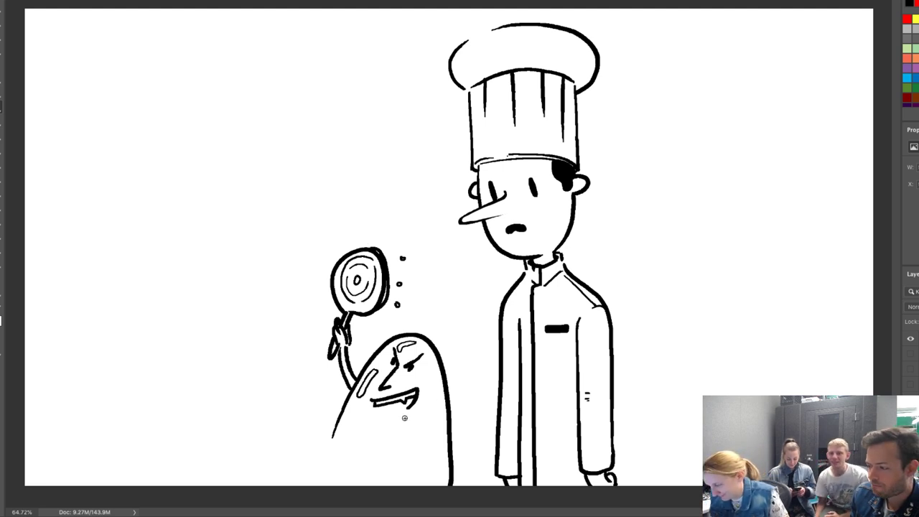
Draw a pointed-collar cape with flared sides over the dome-shaped creature's body and fill it solid black.
mouse_move(381, 431)
left_mouse_down()
mouse_move(466, 376)
mouse_move(447, 405)
left_mouse_up()
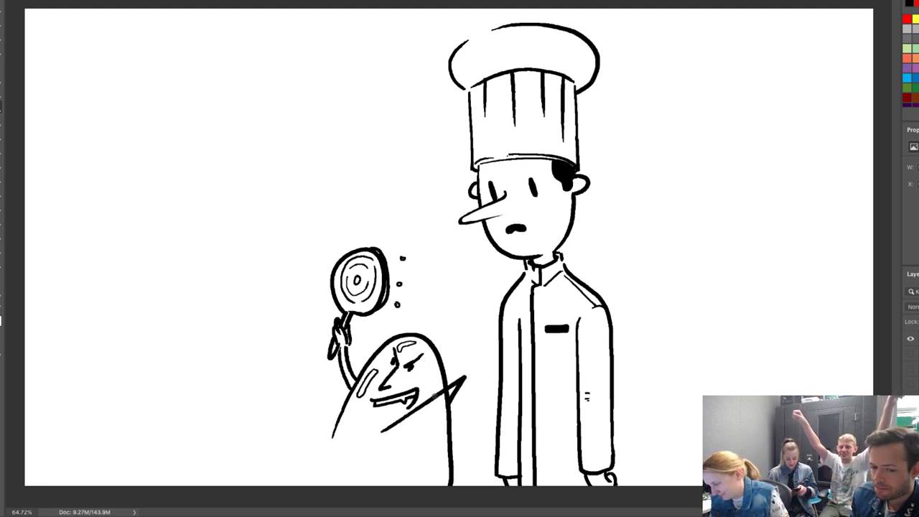
mouse_move(378, 425)
left_mouse_down()
mouse_move(354, 393)
mouse_move(356, 363)
mouse_move(312, 494)
left_mouse_up()
left_click_drag(446, 407, 457, 496)
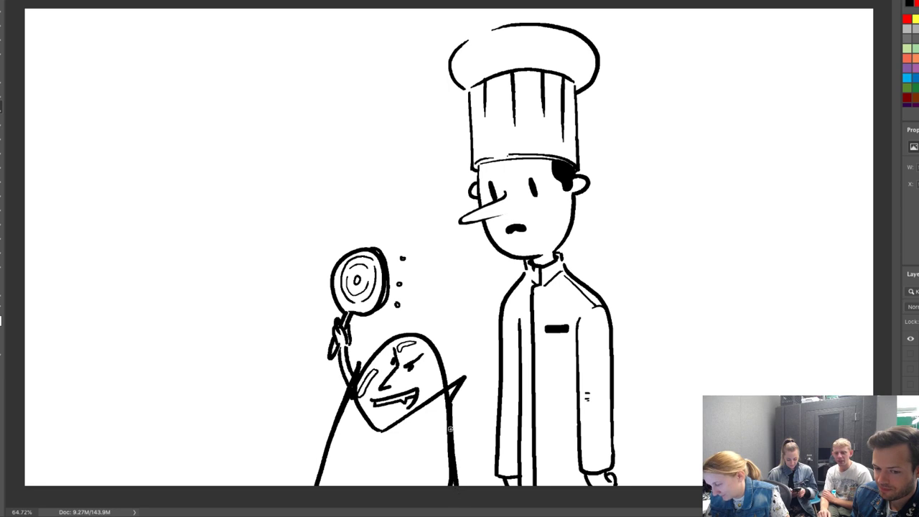
left_click_drag(451, 402, 460, 469)
key("g")
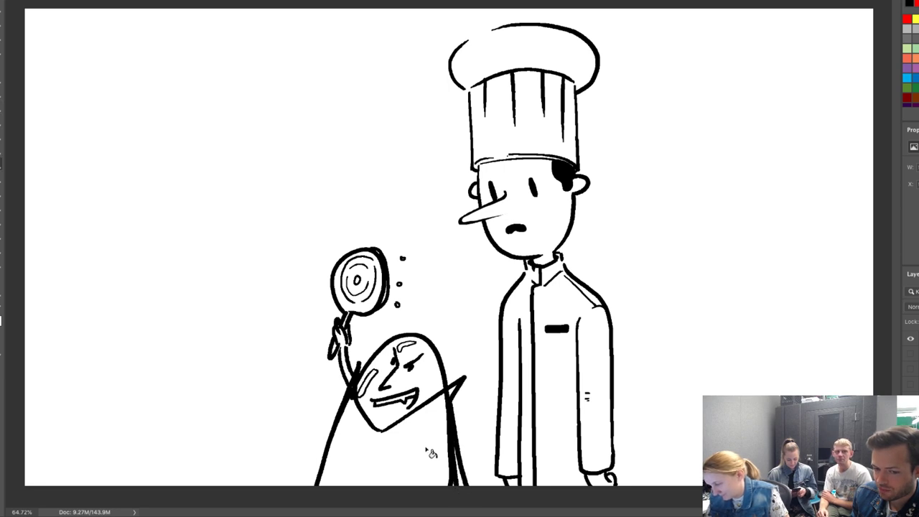
left_click(431, 449)
Rework the creature's head with a black hair tuft, chin marks, simple oval eyes without angry brows, a smiling mouth corner and a cheek shine.
key("b")
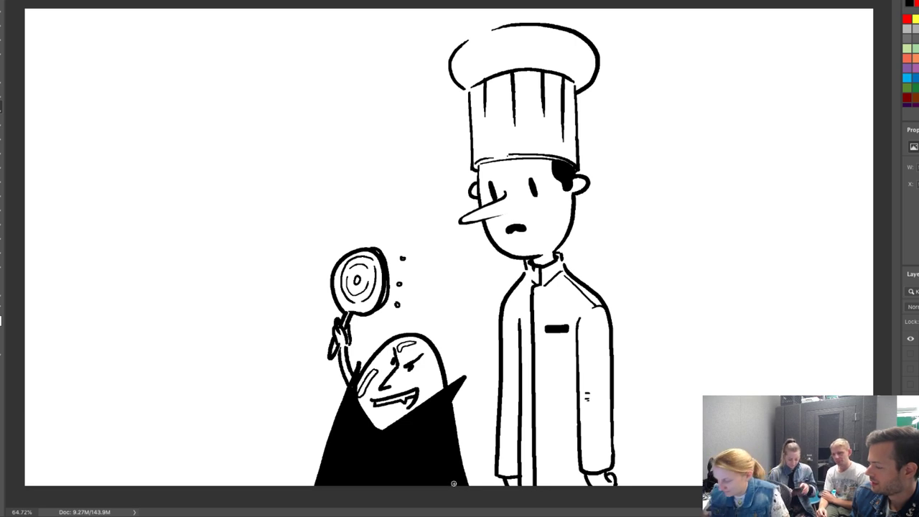
mouse_move(404, 332)
left_mouse_down()
mouse_move(425, 328)
mouse_move(436, 339)
mouse_move(407, 329)
mouse_move(408, 337)
mouse_move(423, 333)
left_mouse_up()
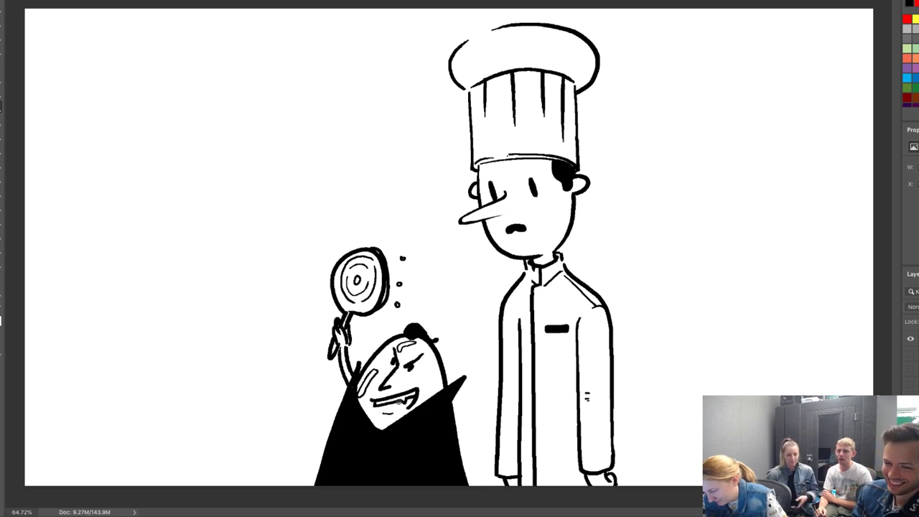
left_click_drag(399, 401, 389, 414)
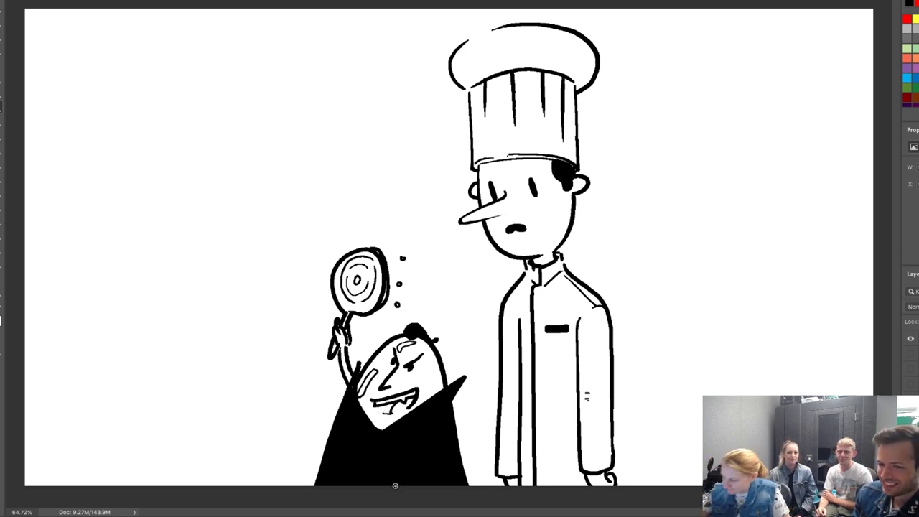
mouse_move(419, 386)
left_mouse_down()
mouse_move(402, 355)
mouse_move(391, 357)
mouse_move(411, 364)
left_mouse_up()
key("[")
key("[")
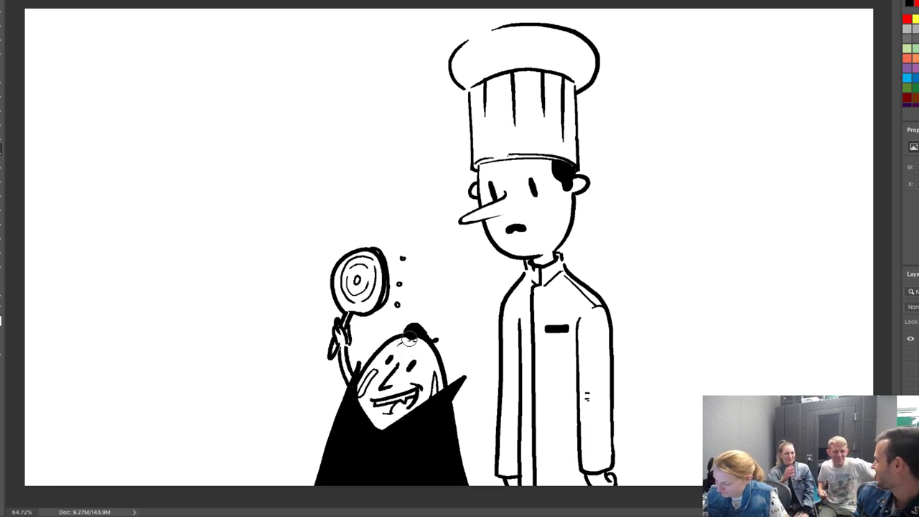
left_click_drag(397, 345, 408, 344)
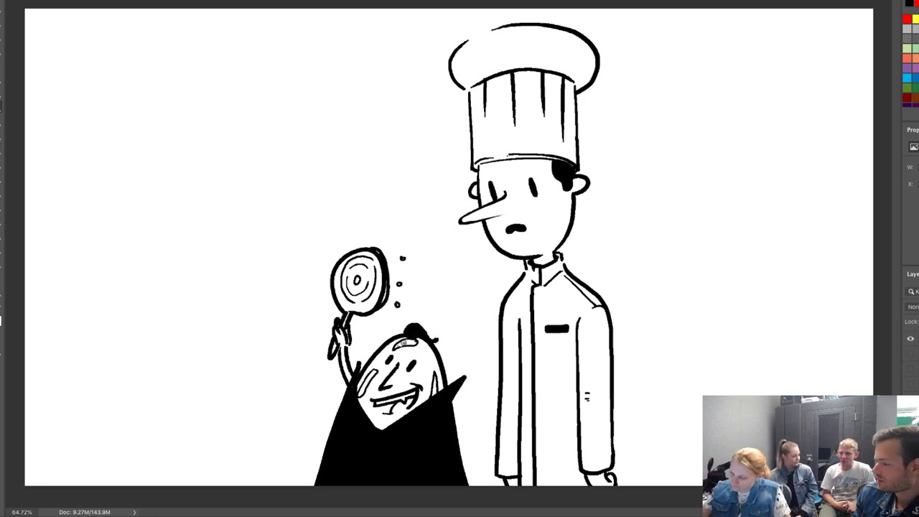
Draw a straight horizontal counter edge across the canvas and delete the parts of both characters below it.
left_click_drag(29, 416, 218, 416)
mouse_move(280, 428)
left_mouse_down()
mouse_move(449, 431)
mouse_move(566, 415)
mouse_move(700, 417)
left_mouse_up()
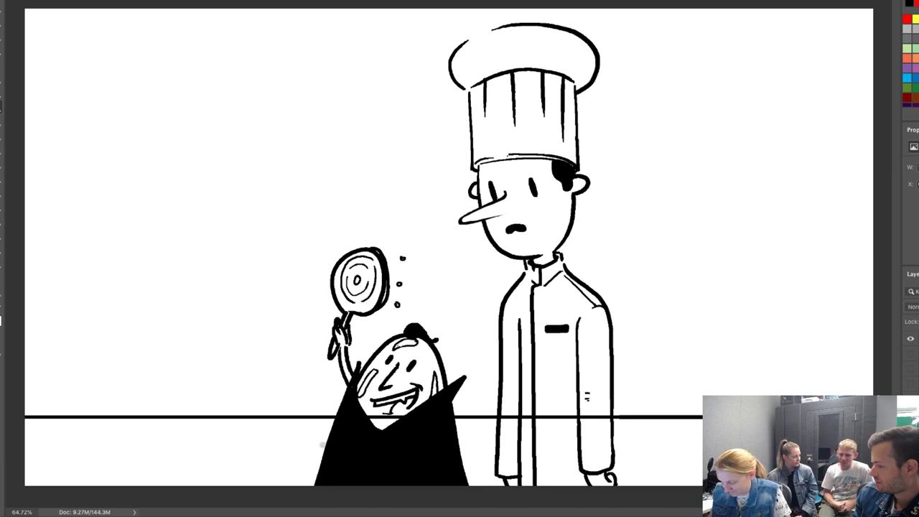
key("m")
left_click_drag(211, 420, 711, 489)
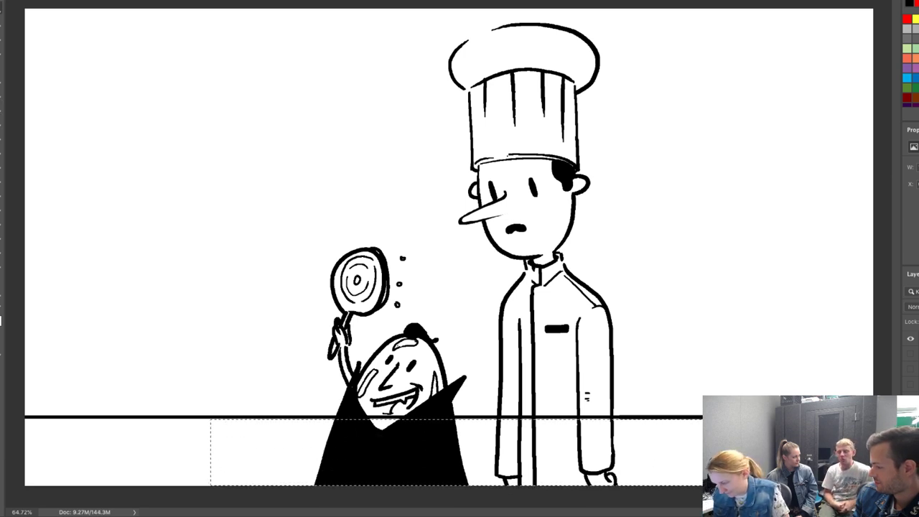
key("Delete")
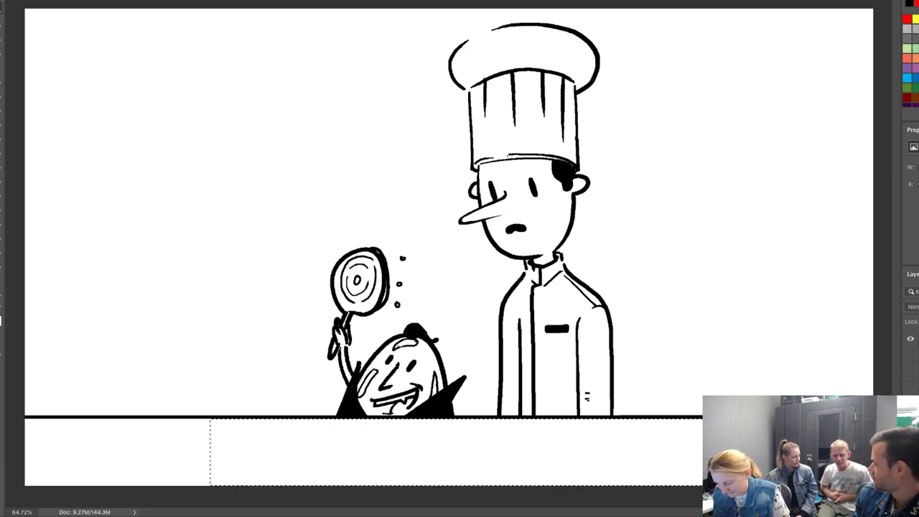
key("ctrl+d")
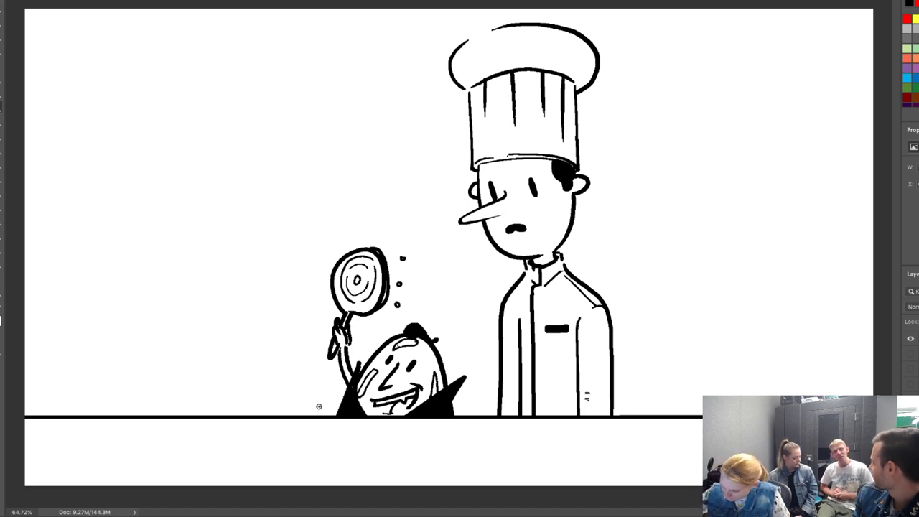
Outline a flat four-sided cooktop panel in perspective on the counter in front of the caped creature.
left_click_drag(214, 443, 461, 450)
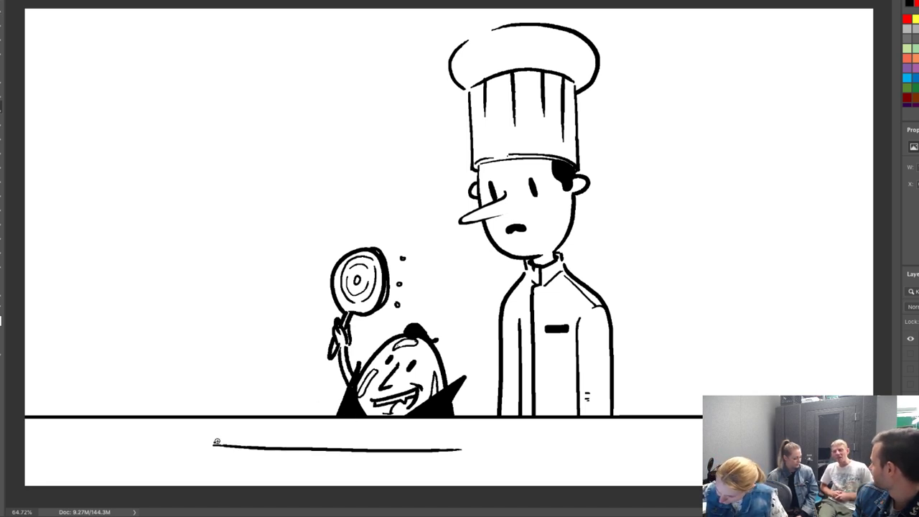
left_click_drag(214, 444, 263, 425)
left_click_drag(463, 447, 482, 423)
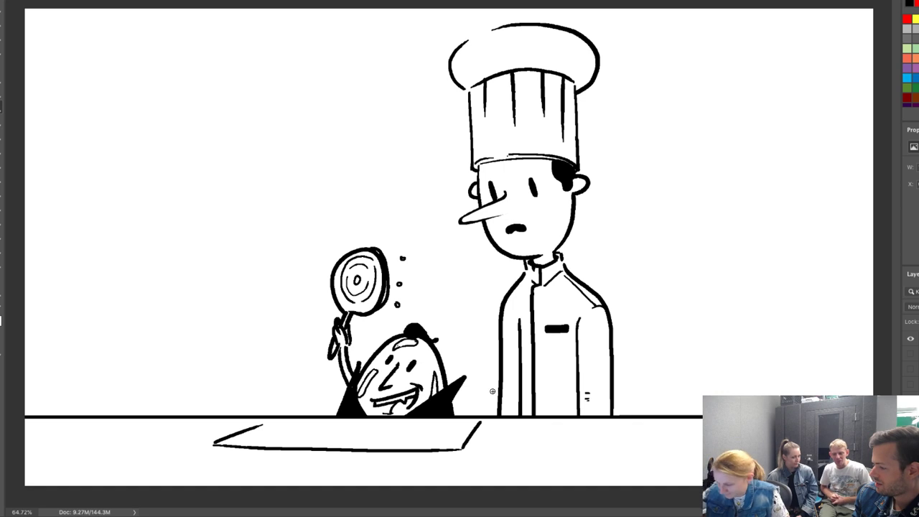
left_click_drag(261, 423, 480, 423)
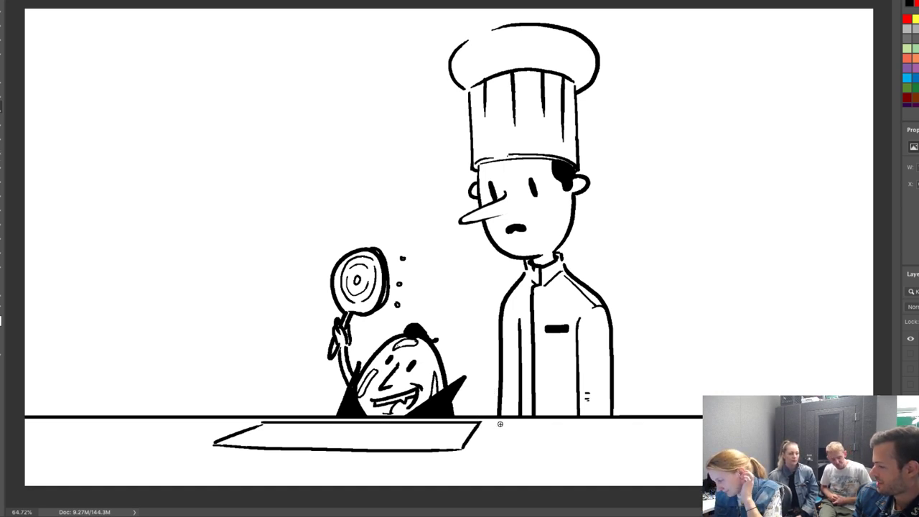
Draw a double sink in front of the chef with an outer frame, two inset basins, a divider and a small faucet.
mouse_move(495, 423)
left_mouse_down()
mouse_move(485, 452)
mouse_move(497, 421)
mouse_move(663, 422)
left_mouse_up()
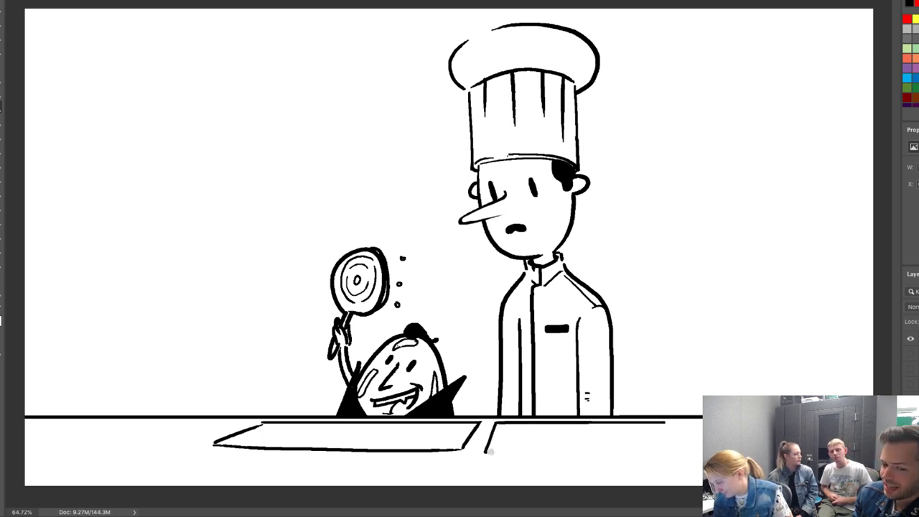
left_click_drag(486, 452, 704, 452)
left_click_drag(664, 423, 700, 423)
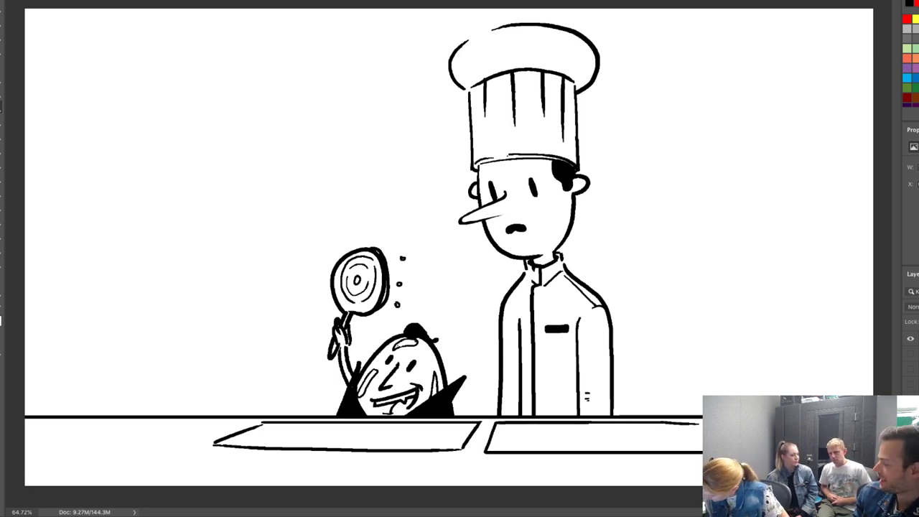
mouse_move(607, 423)
left_mouse_down()
mouse_move(614, 450)
mouse_move(622, 441)
mouse_move(628, 454)
left_mouse_up()
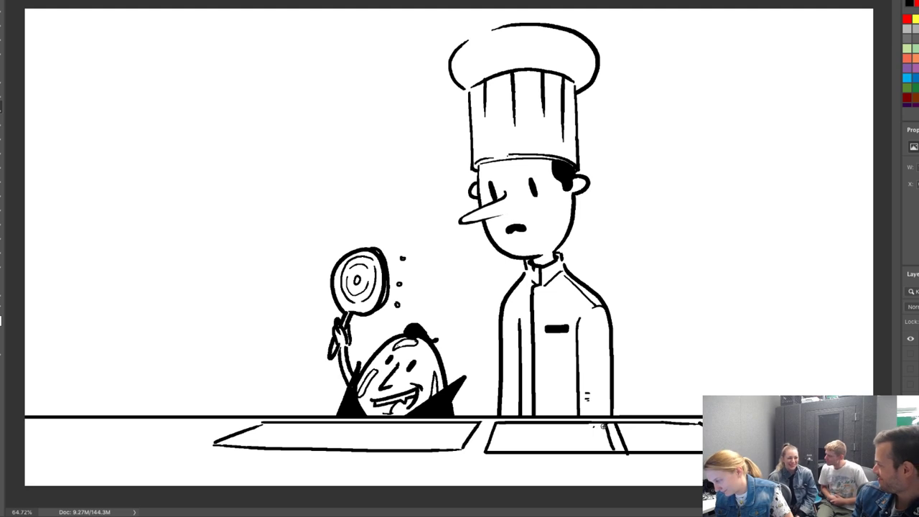
mouse_move(603, 425)
left_mouse_down()
mouse_move(500, 428)
mouse_move(493, 447)
mouse_move(666, 450)
left_mouse_up()
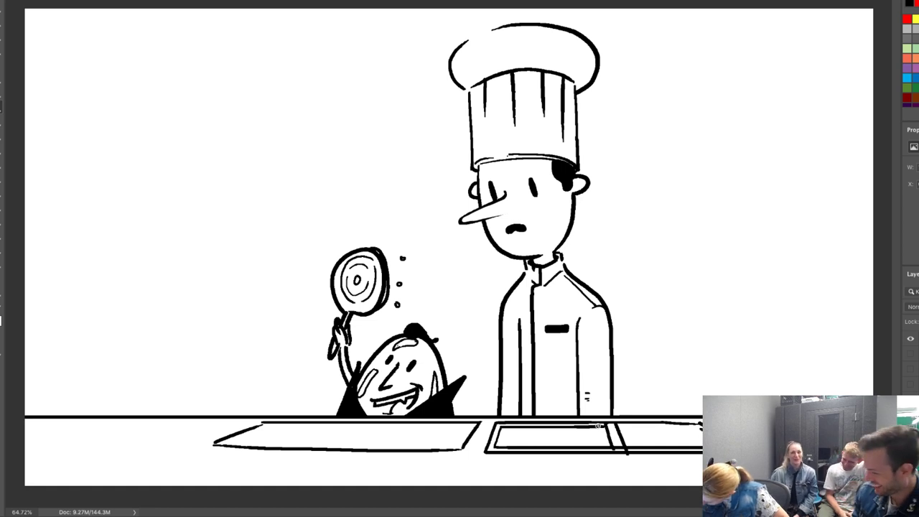
left_click_drag(595, 425, 700, 425)
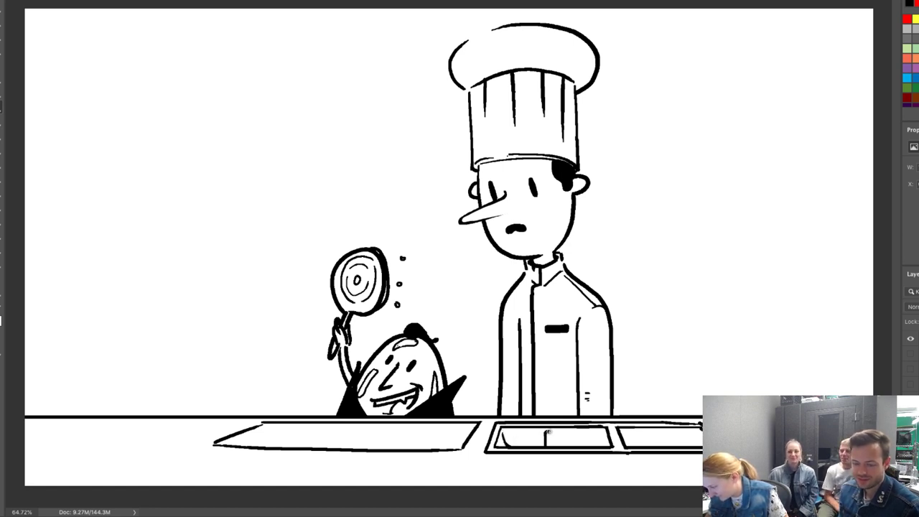
left_click_drag(547, 432, 554, 445)
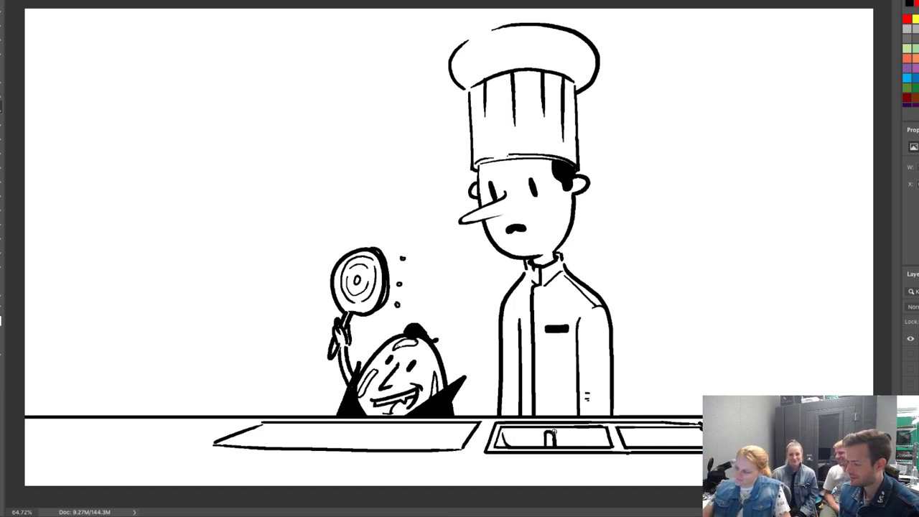
Add four oval burners to the cooktop and split off a blank section beside them with a slanted gap.
mouse_move(277, 428)
left_mouse_down()
mouse_move(260, 440)
mouse_move(295, 436)
mouse_move(262, 439)
left_mouse_up()
left_click_drag(322, 440, 336, 434)
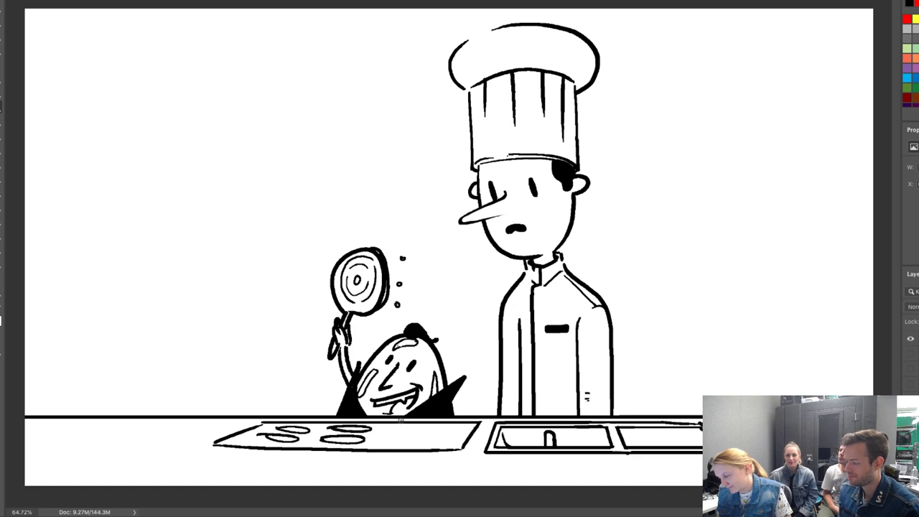
left_click_drag(397, 422, 375, 450)
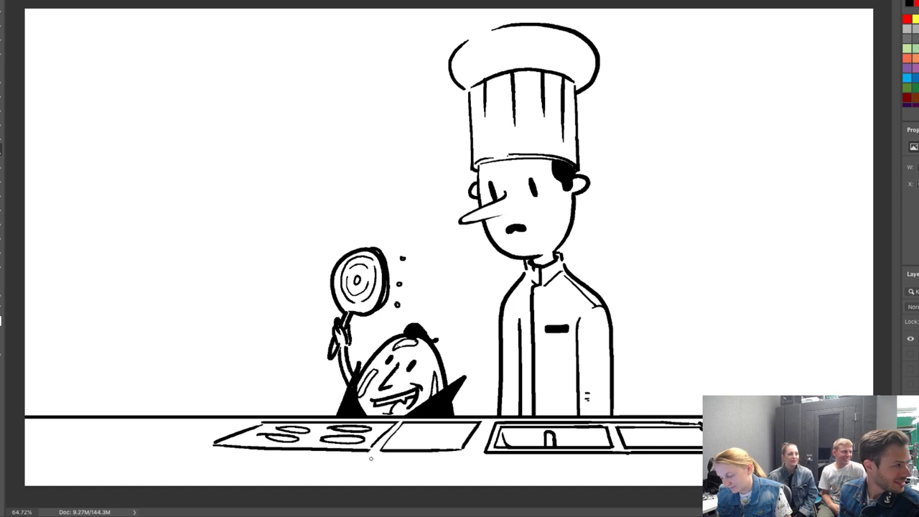
left_click_drag(400, 421, 381, 449)
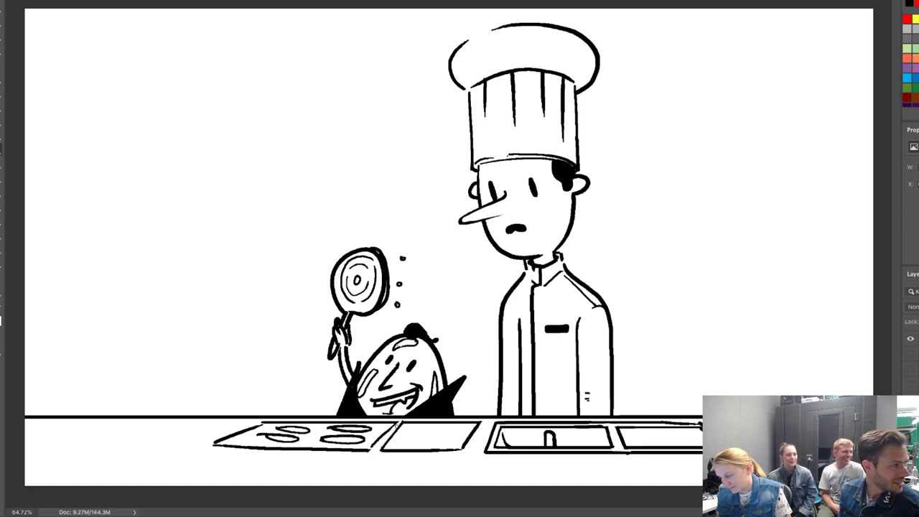